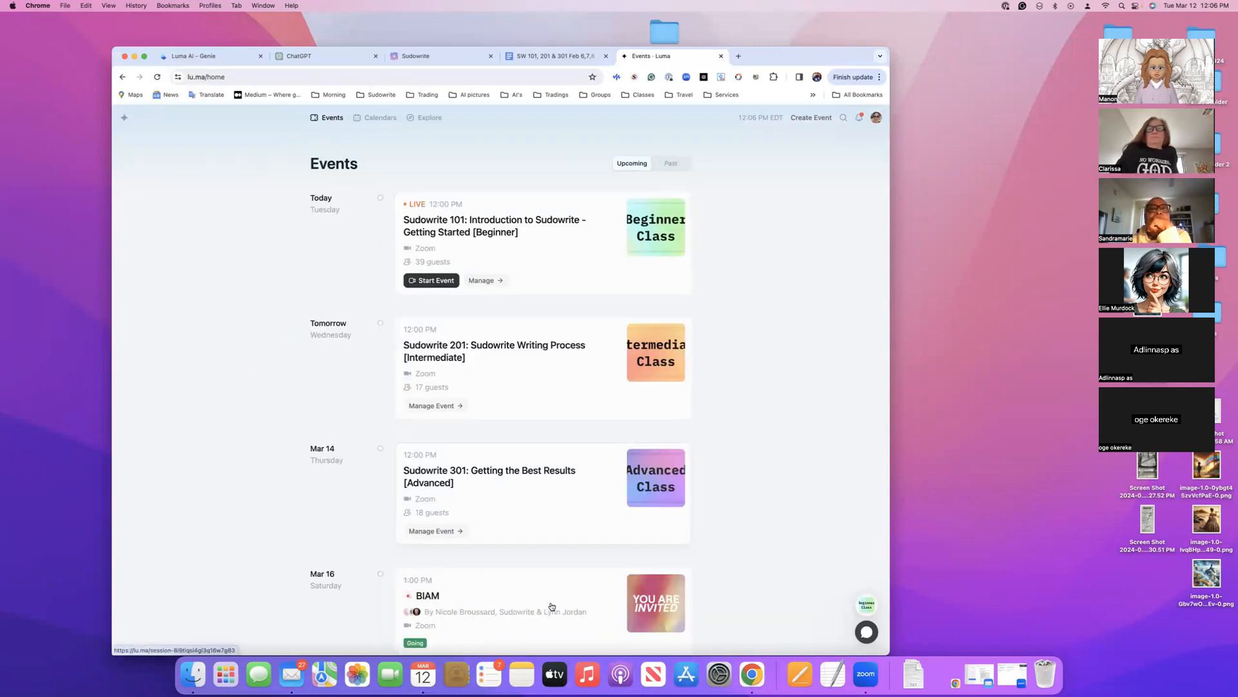
Look through the upcoming Sudowrite classes and BIAM sessions on the Luma events page
{"action": "scroll", "coordinate": [565, 324], "scroll_direction": "down", "scroll_amount": 5}
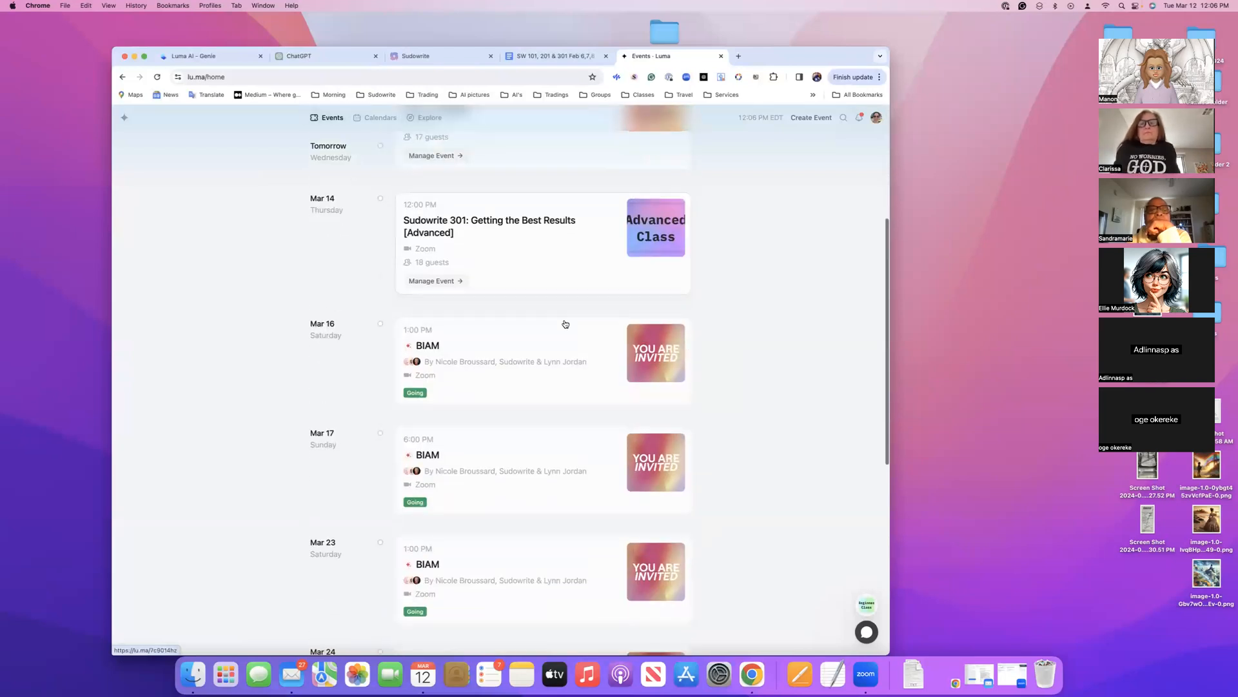
{"action": "scroll", "coordinate": [615, 323], "scroll_direction": "down", "scroll_amount": 4}
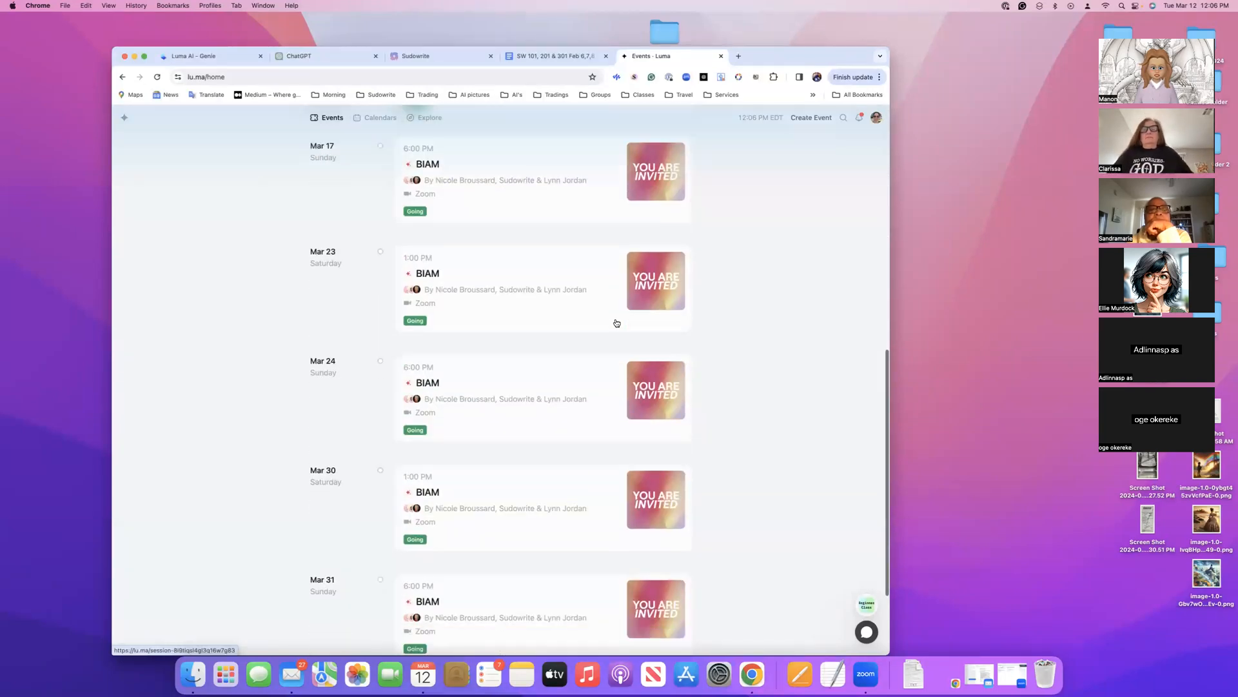
{"action": "scroll", "coordinate": [616, 323], "scroll_direction": "up", "scroll_amount": 10}
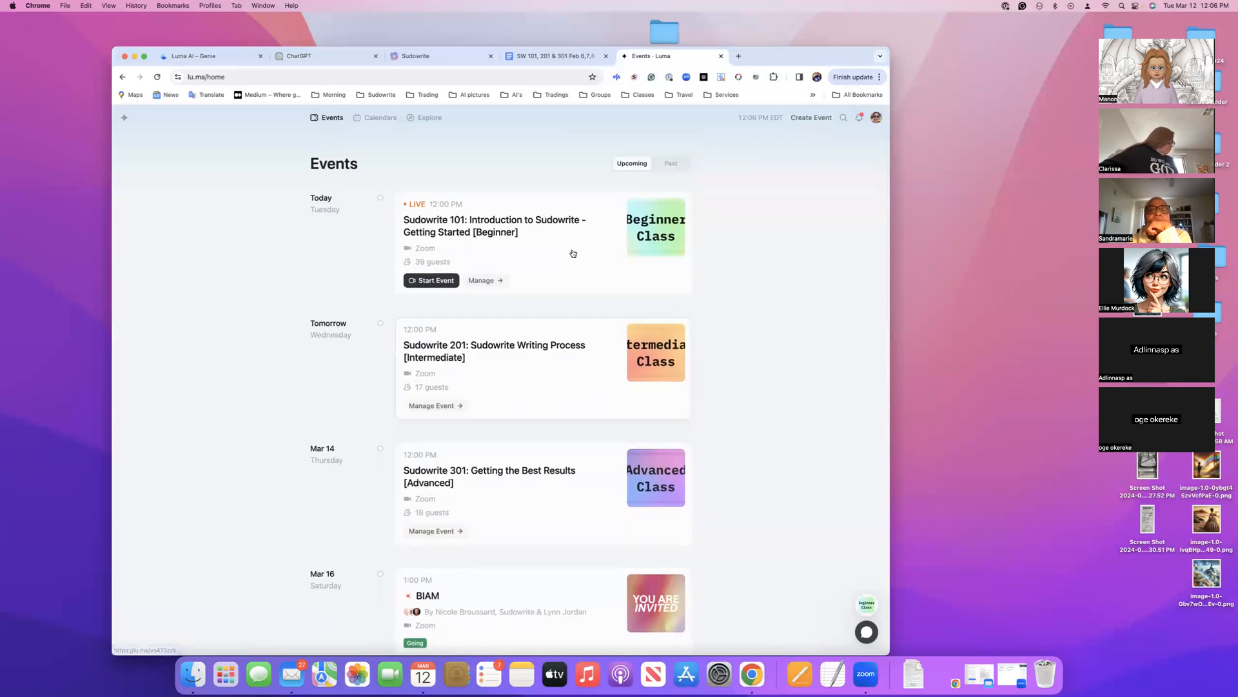
Switch to the SW 101, 201 & 301 class notes document, skim its sections and dismiss the proofread tip
{"action": "left_click", "coordinate": [547, 61]}
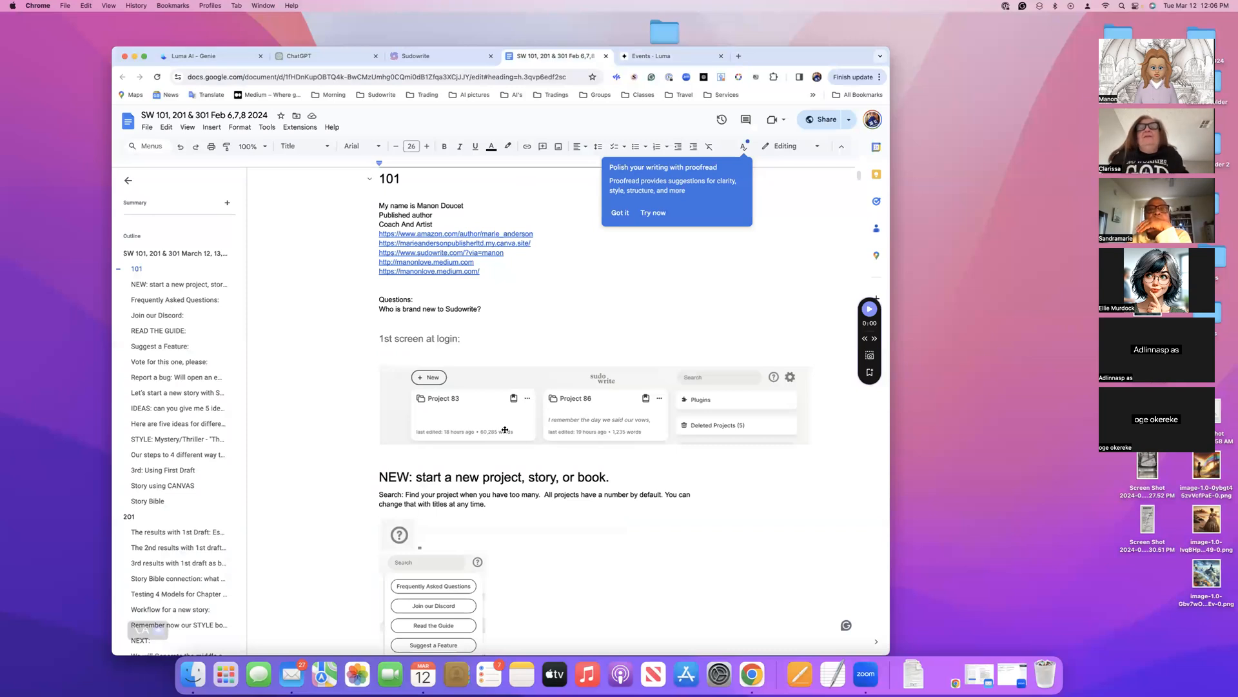
{"action": "scroll", "coordinate": [505, 429], "scroll_direction": "down", "scroll_amount": 8}
{"action": "scroll", "coordinate": [505, 429], "scroll_direction": "down", "scroll_amount": 15}
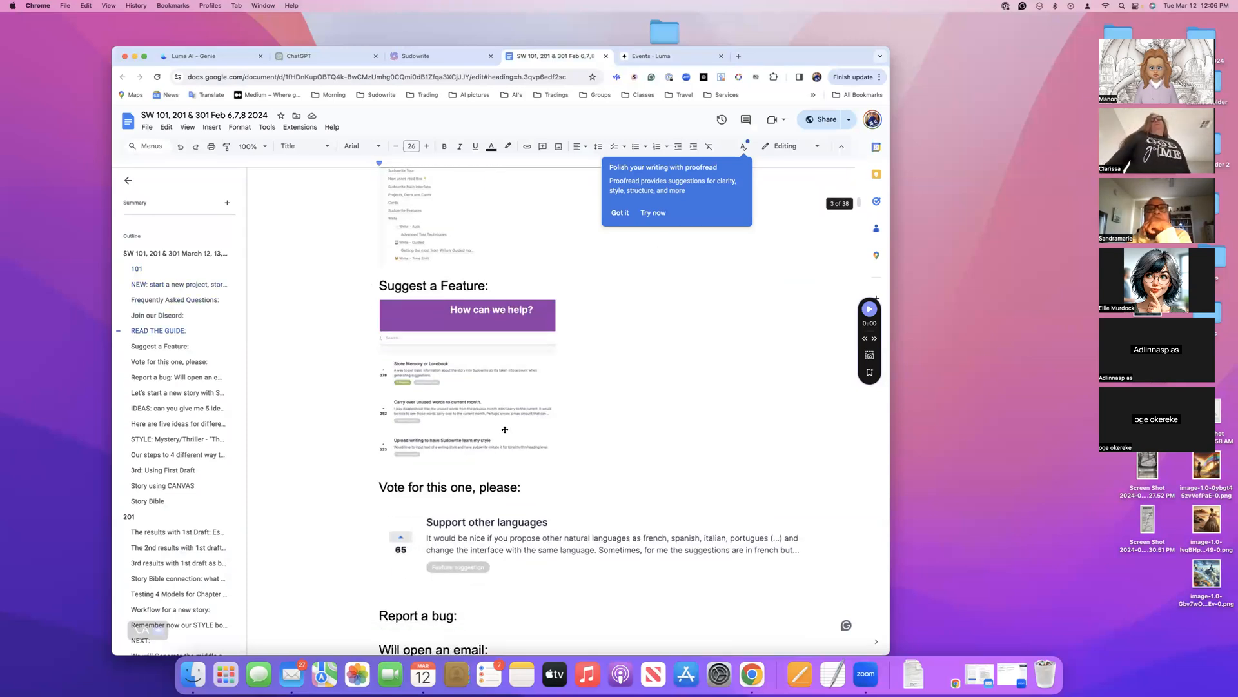
{"action": "scroll", "coordinate": [505, 429], "scroll_direction": "down", "scroll_amount": 9}
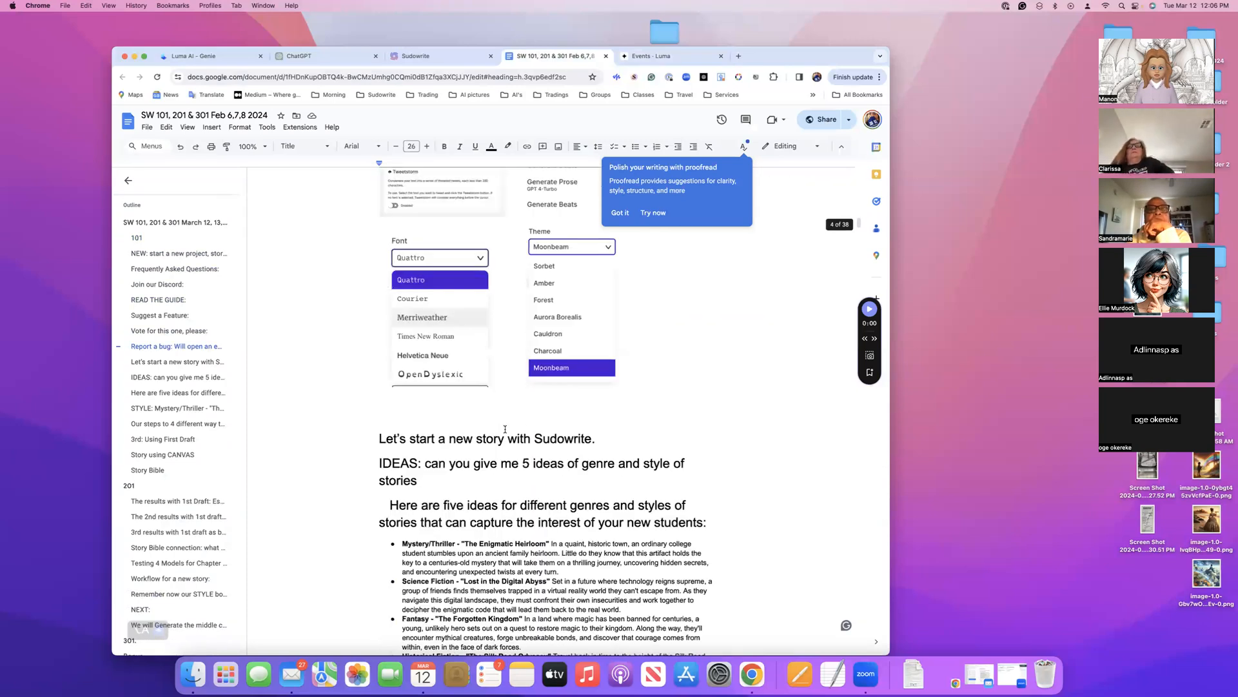
{"action": "scroll", "coordinate": [505, 429], "scroll_direction": "down", "scroll_amount": 10}
{"action": "scroll", "coordinate": [505, 430], "scroll_direction": "down", "scroll_amount": 12}
{"action": "scroll", "coordinate": [505, 430], "scroll_direction": "up", "scroll_amount": 10}
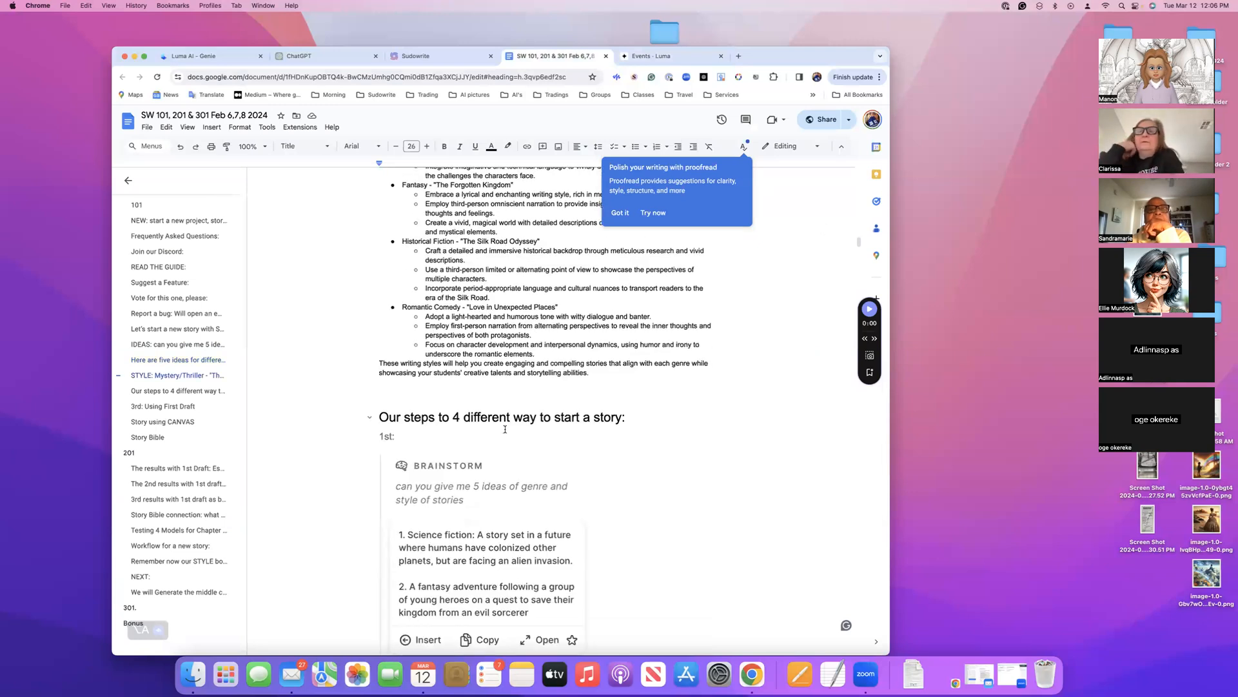
{"action": "scroll", "coordinate": [505, 430], "scroll_direction": "up", "scroll_amount": 20}
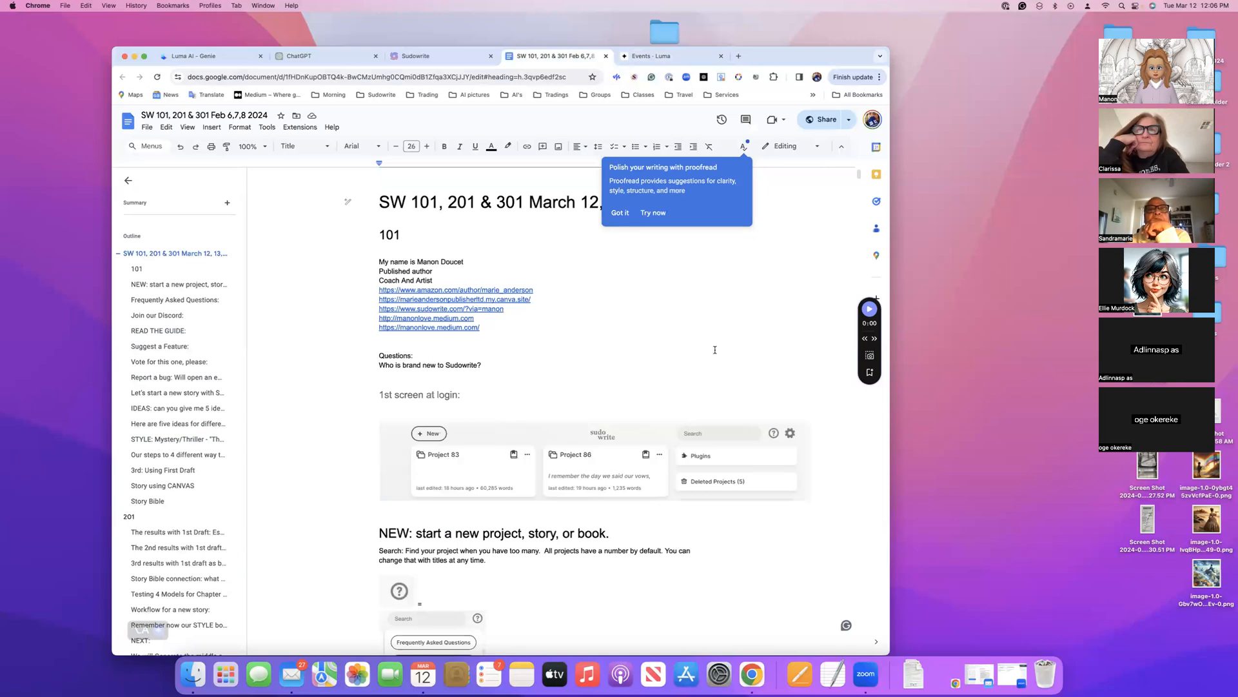
{"action": "left_click", "coordinate": [623, 214]}
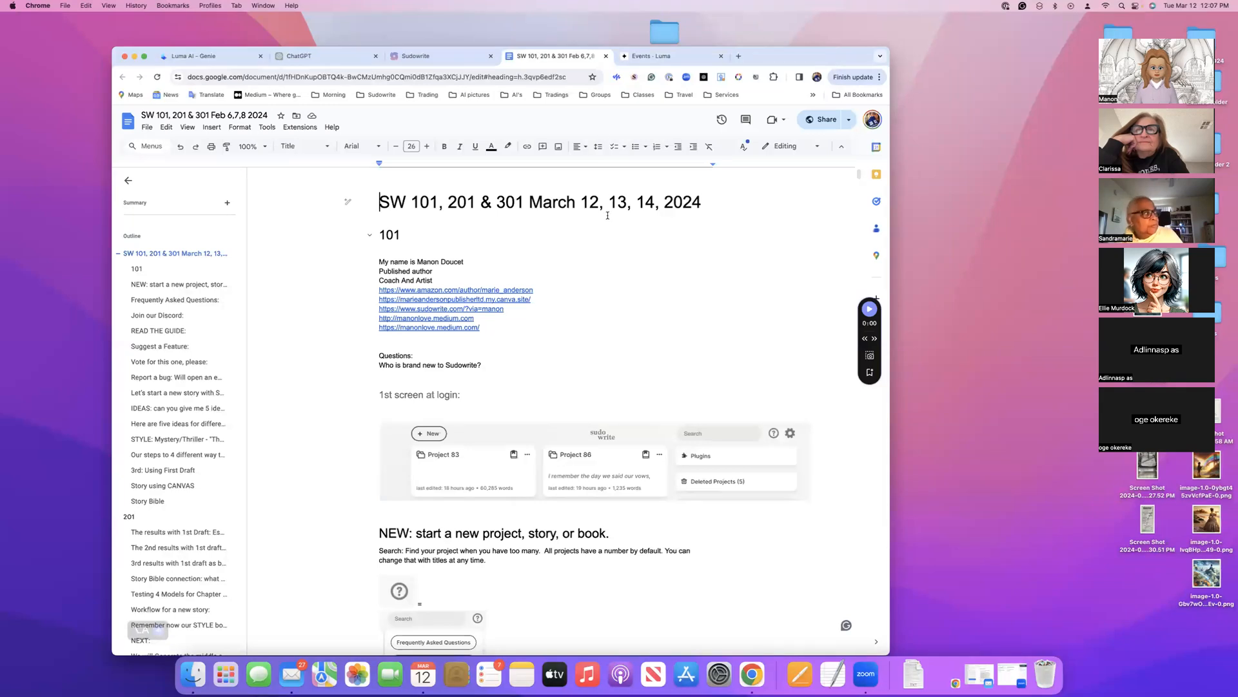
Switch to Sudowrite, open the Frequently Asked Questions page from its help options and look over the topics and page search
{"action": "left_click", "coordinate": [453, 58]}
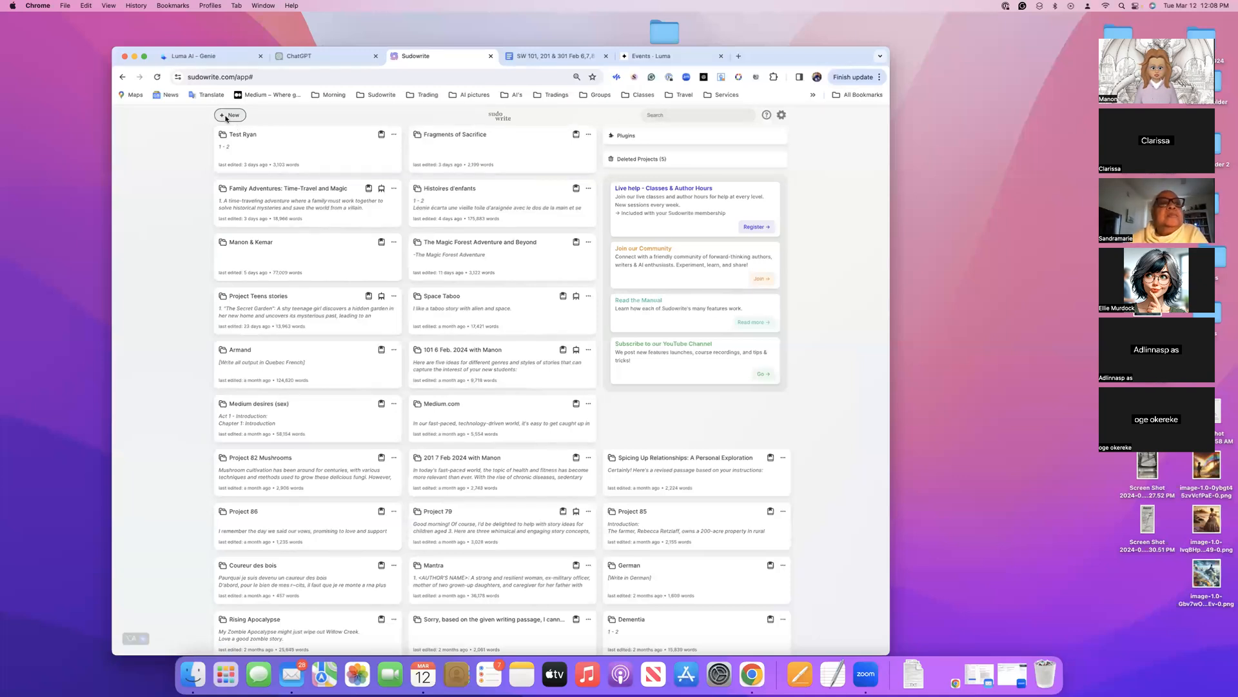
{"action": "left_click", "coordinate": [767, 116]}
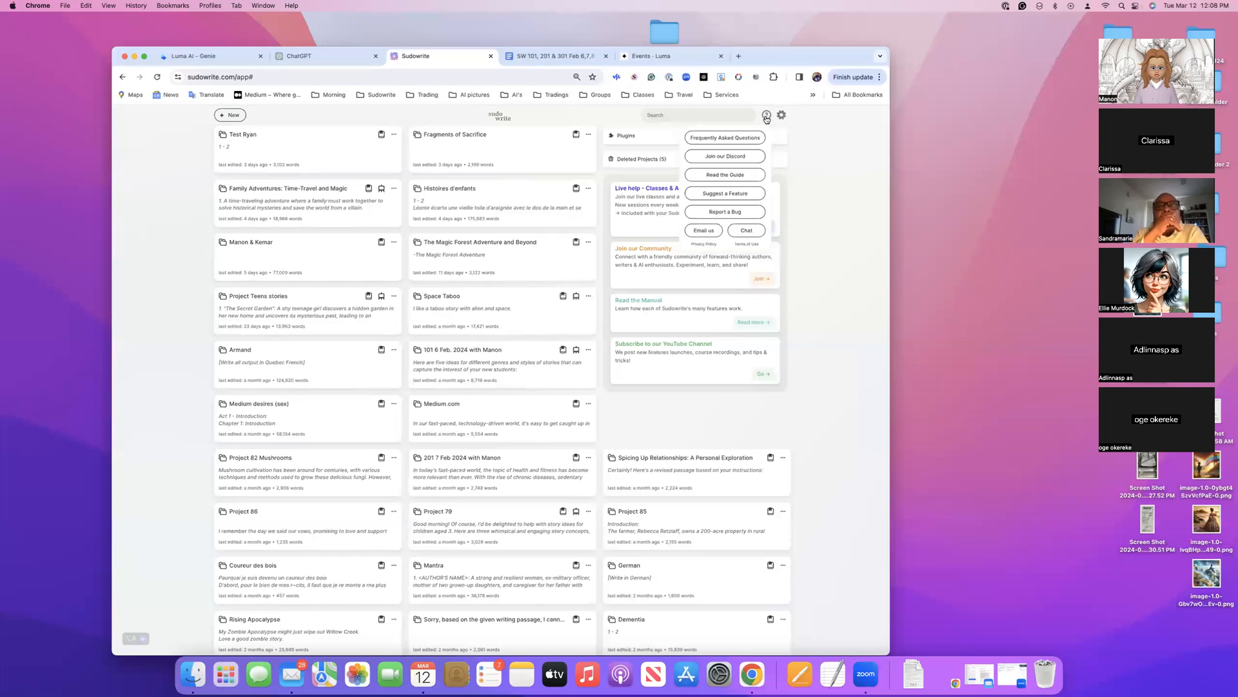
{"action": "left_click", "coordinate": [740, 139]}
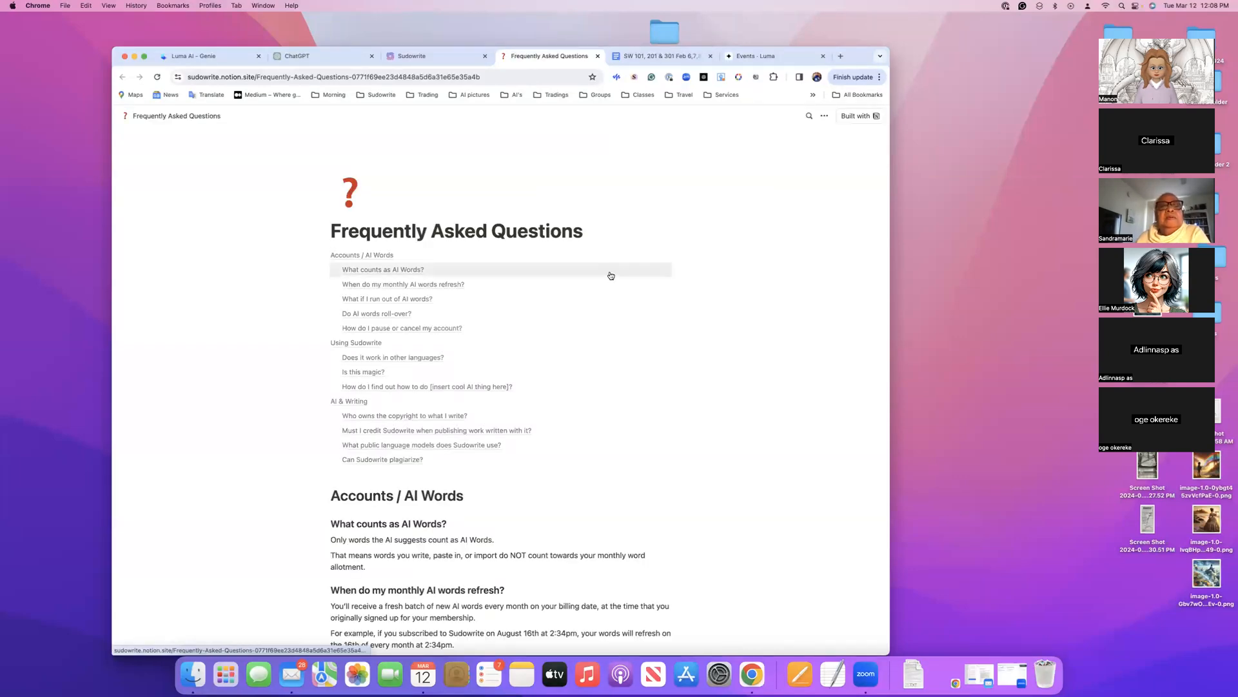
{"action": "scroll", "coordinate": [594, 276], "scroll_direction": "down", "scroll_amount": 3}
{"action": "scroll", "coordinate": [595, 276], "scroll_direction": "up", "scroll_amount": 3}
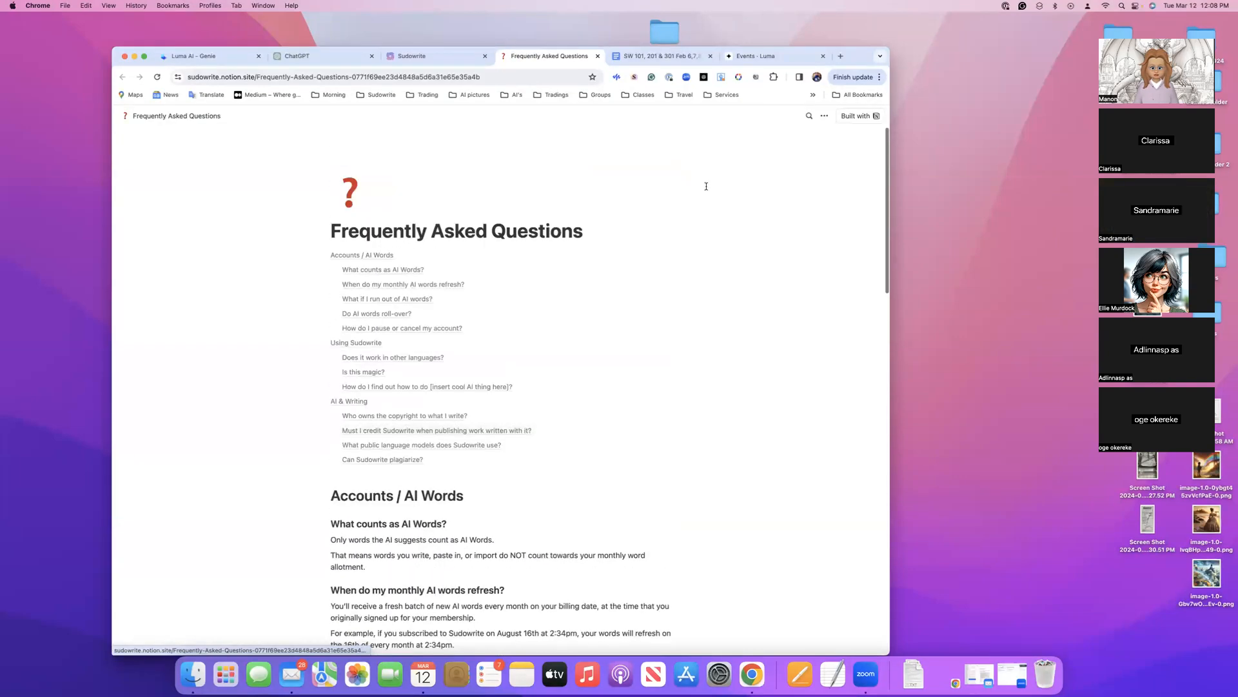
{"action": "left_click", "coordinate": [809, 117]}
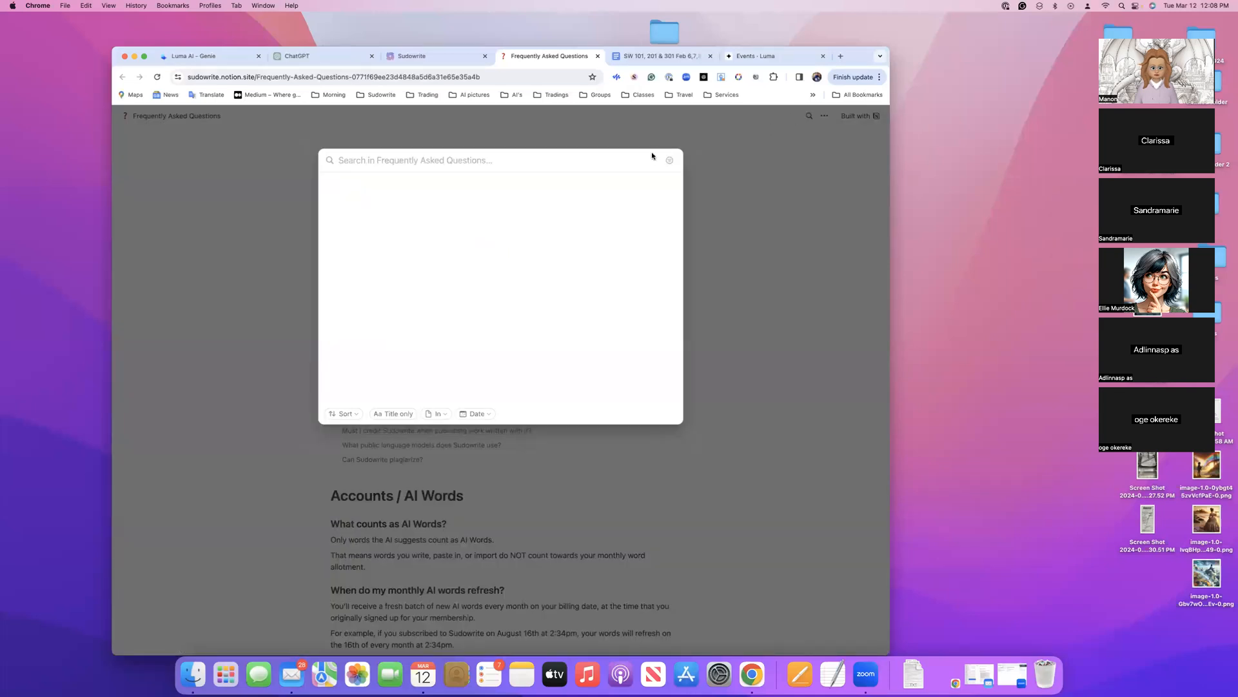
{"action": "left_click", "coordinate": [771, 236]}
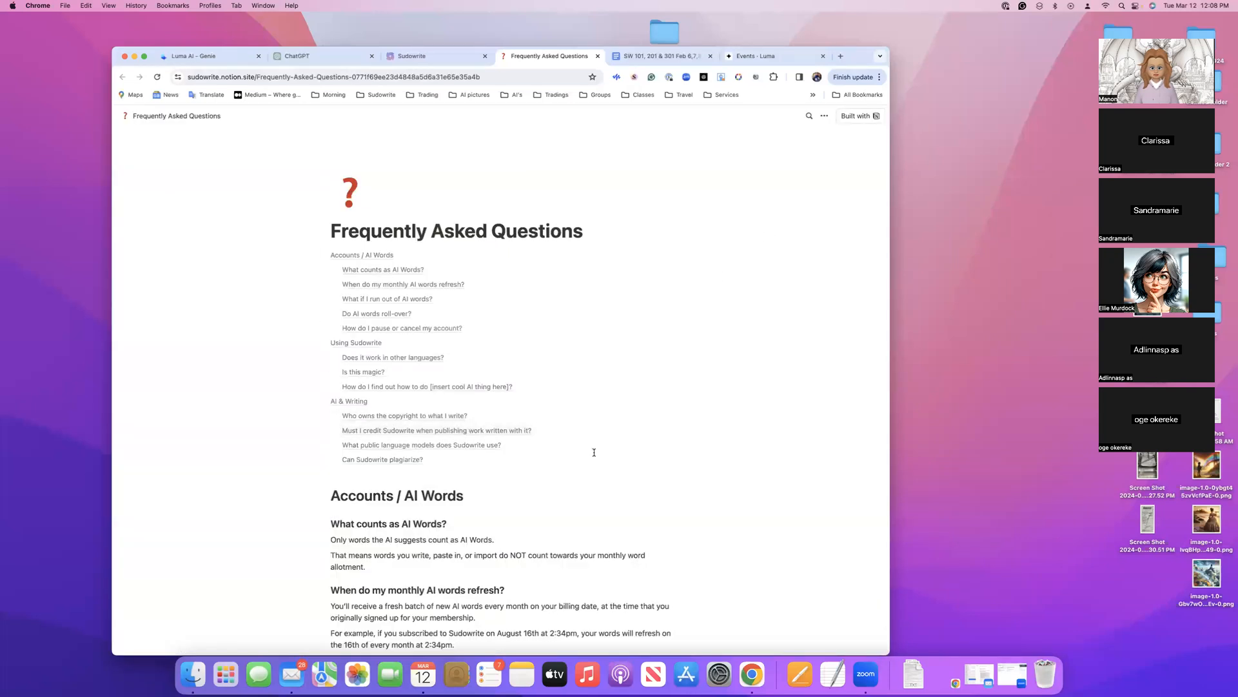
From Sudowrite's help options, accept the Sudowrite Discord invite and continue in the web version, declining the desktop app
{"action": "left_click", "coordinate": [455, 58]}
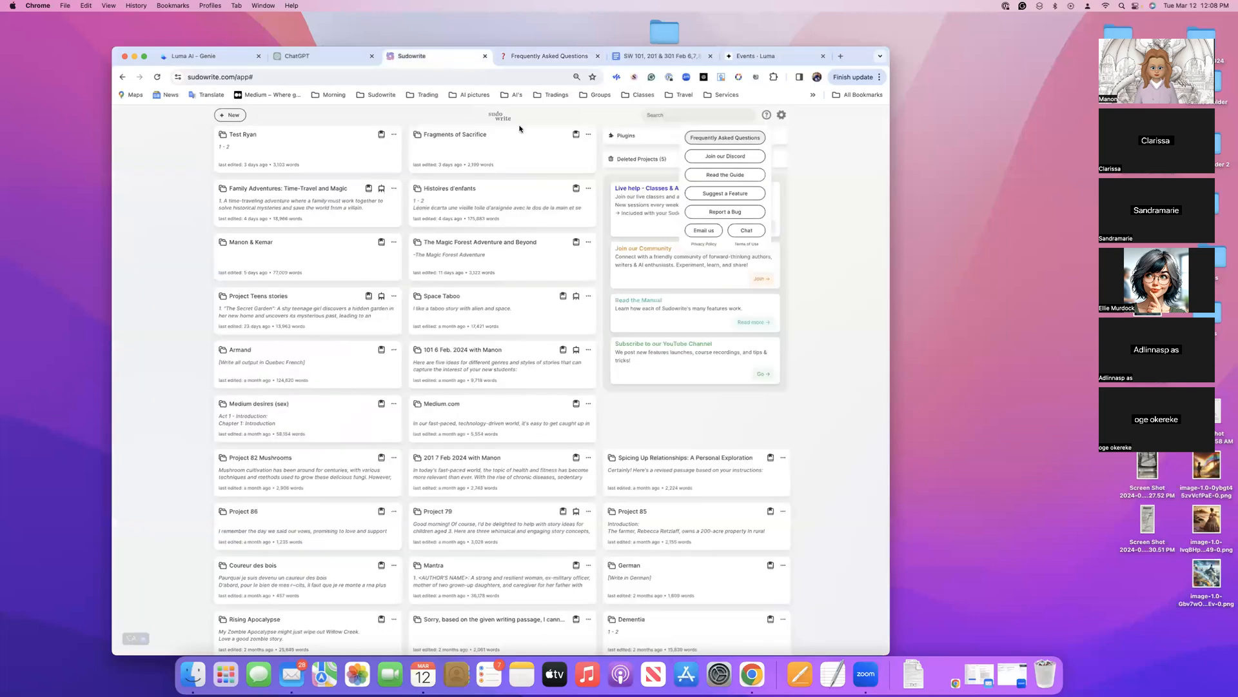
{"action": "left_click", "coordinate": [725, 157]}
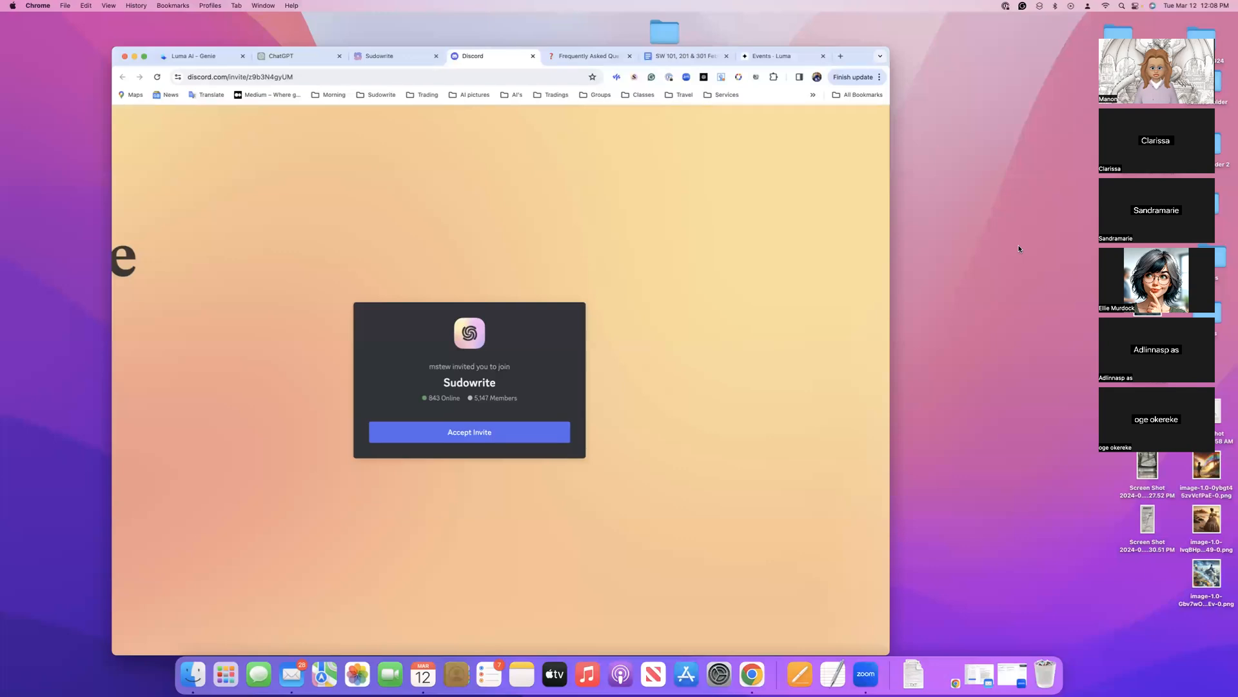
{"action": "left_click", "coordinate": [481, 432]}
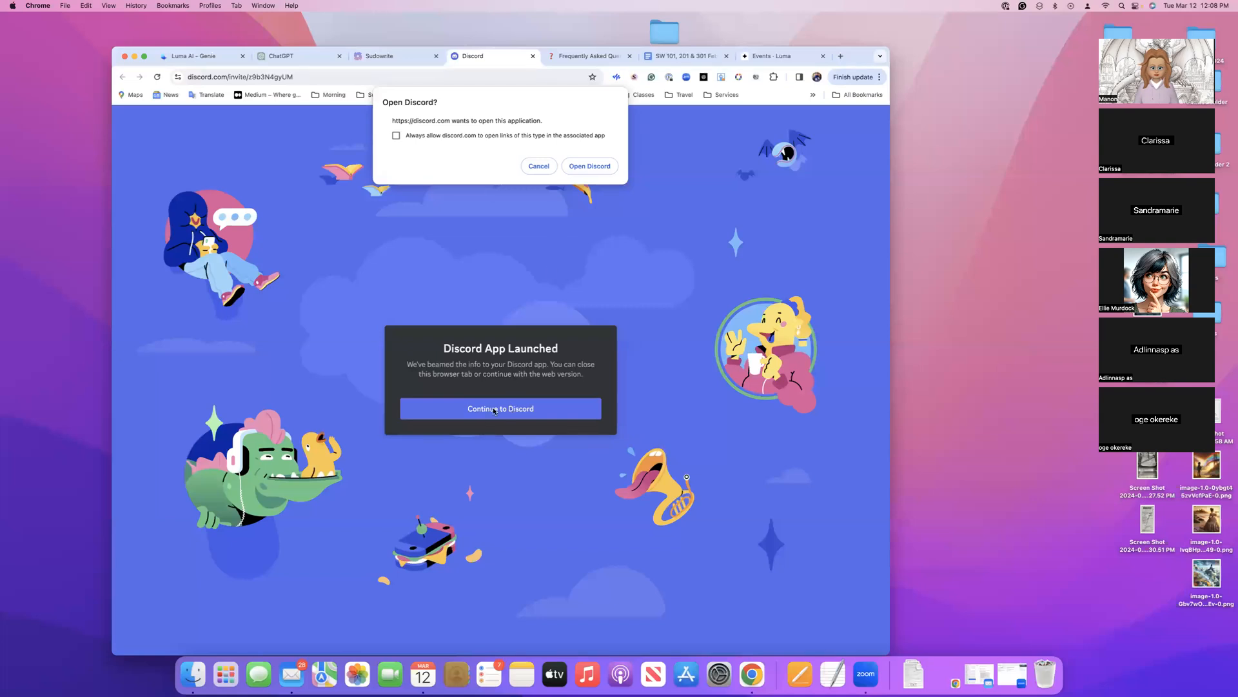
{"action": "left_click", "coordinate": [536, 167]}
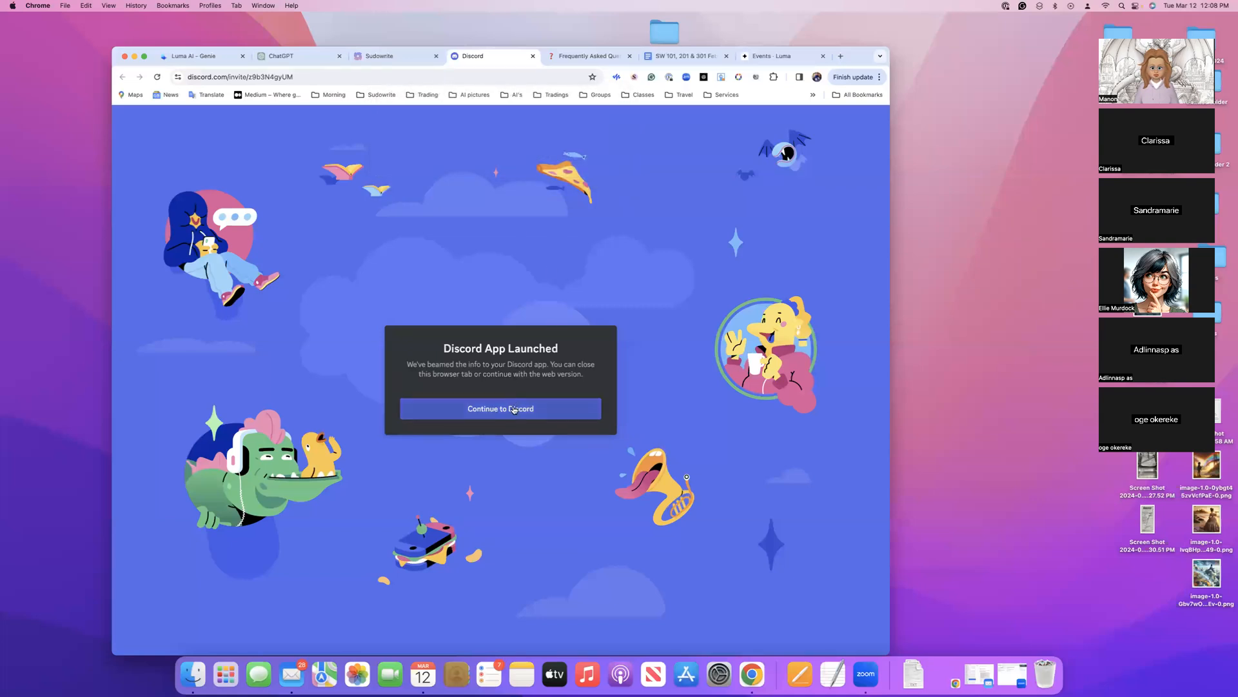
{"action": "left_click", "coordinate": [514, 409]}
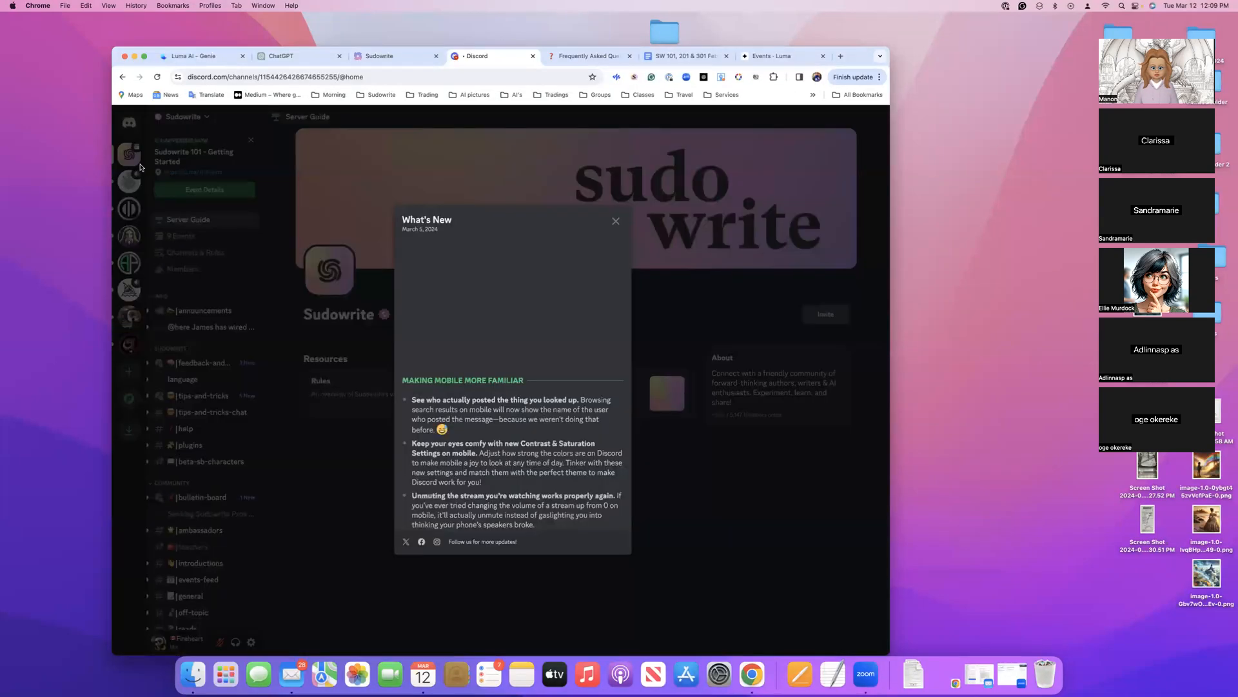
{"action": "left_click", "coordinate": [287, 189]}
{"action": "key", "text": "ctrl+Up"}
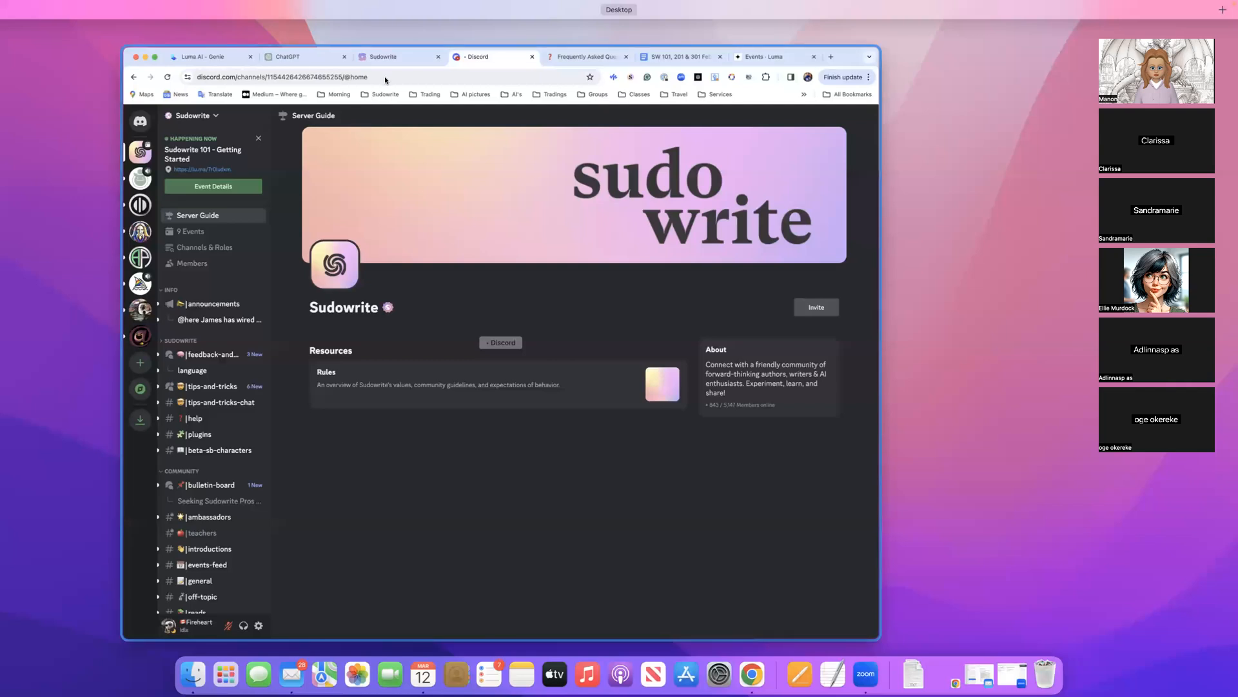
{"action": "left_click", "coordinate": [340, 76]}
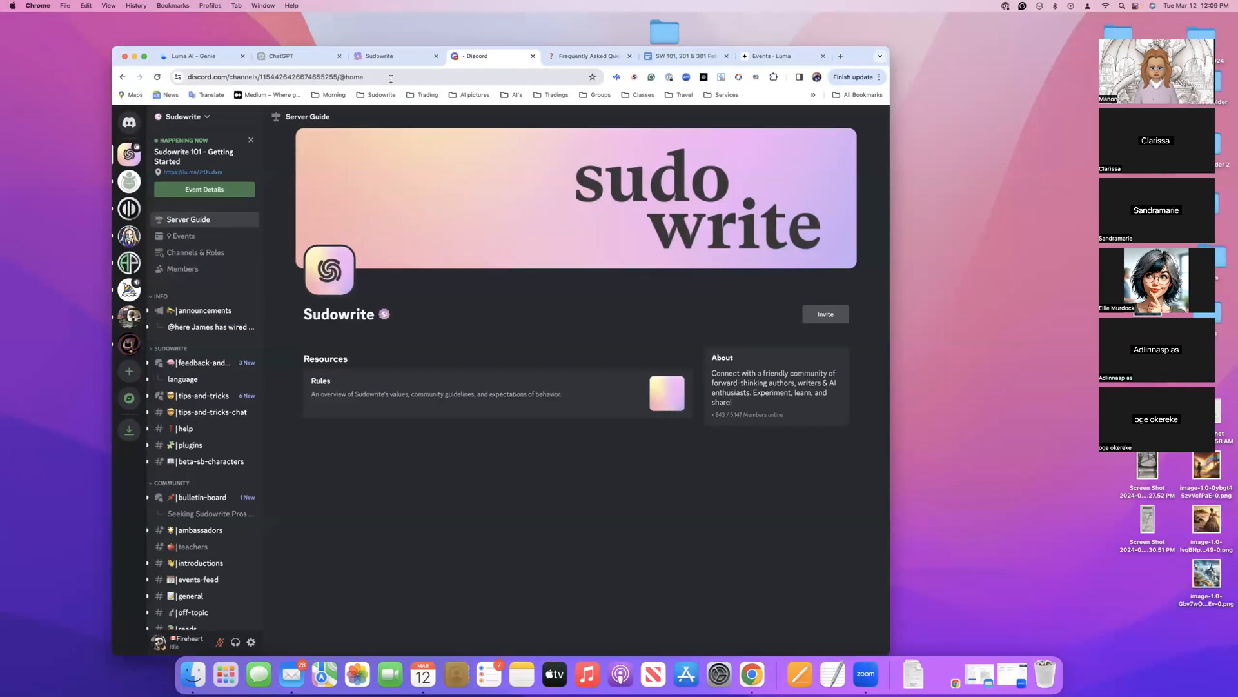
{"action": "left_click", "coordinate": [426, 56]}
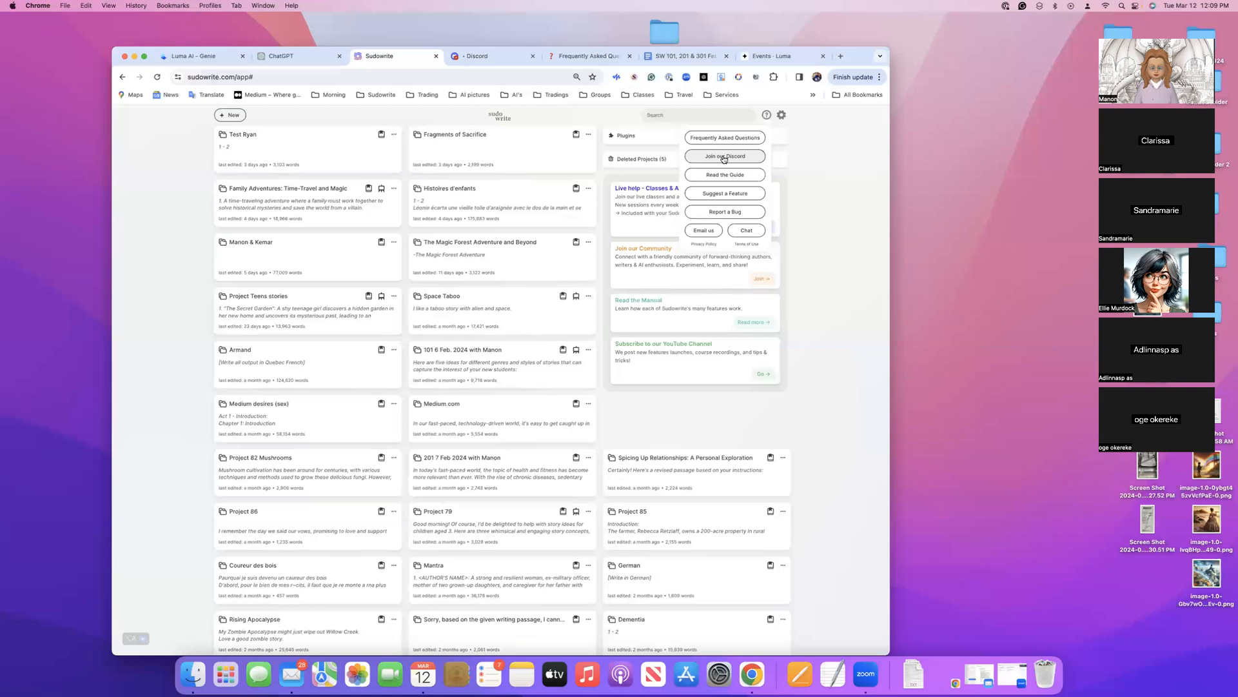
{"action": "left_click", "coordinate": [481, 57]}
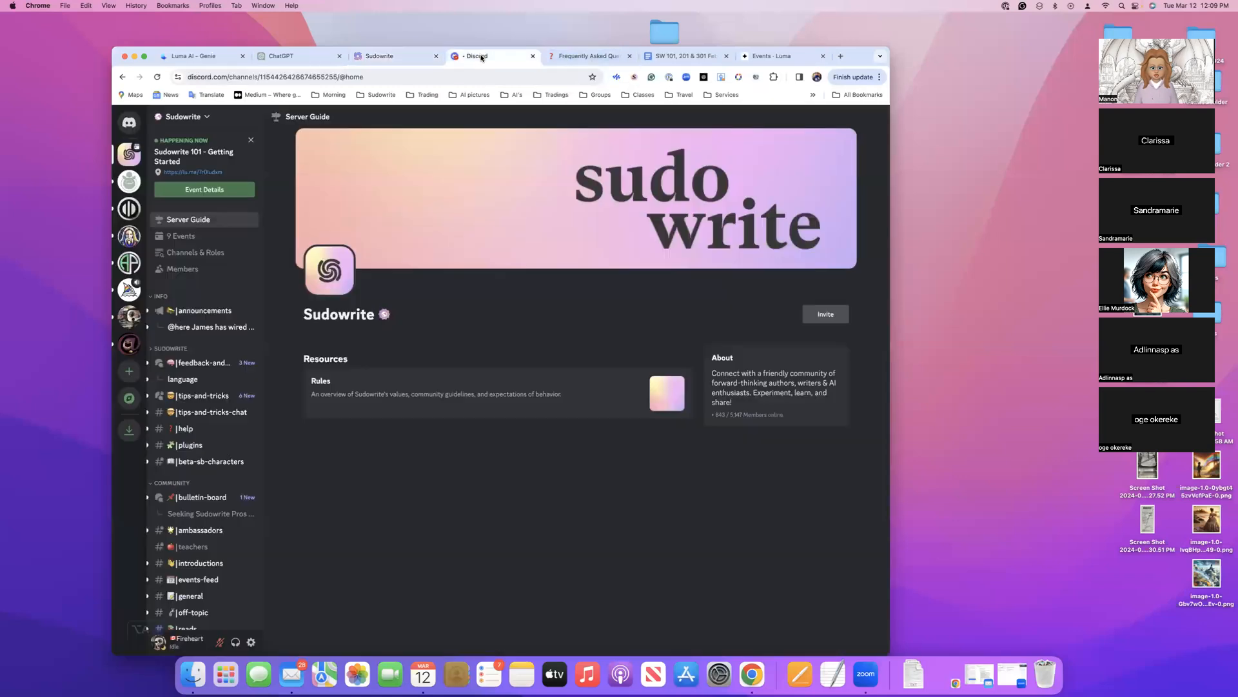
View the Sudowrite server's events list, close it, and open the Channels & Roles page
{"action": "left_click", "coordinate": [182, 236]}
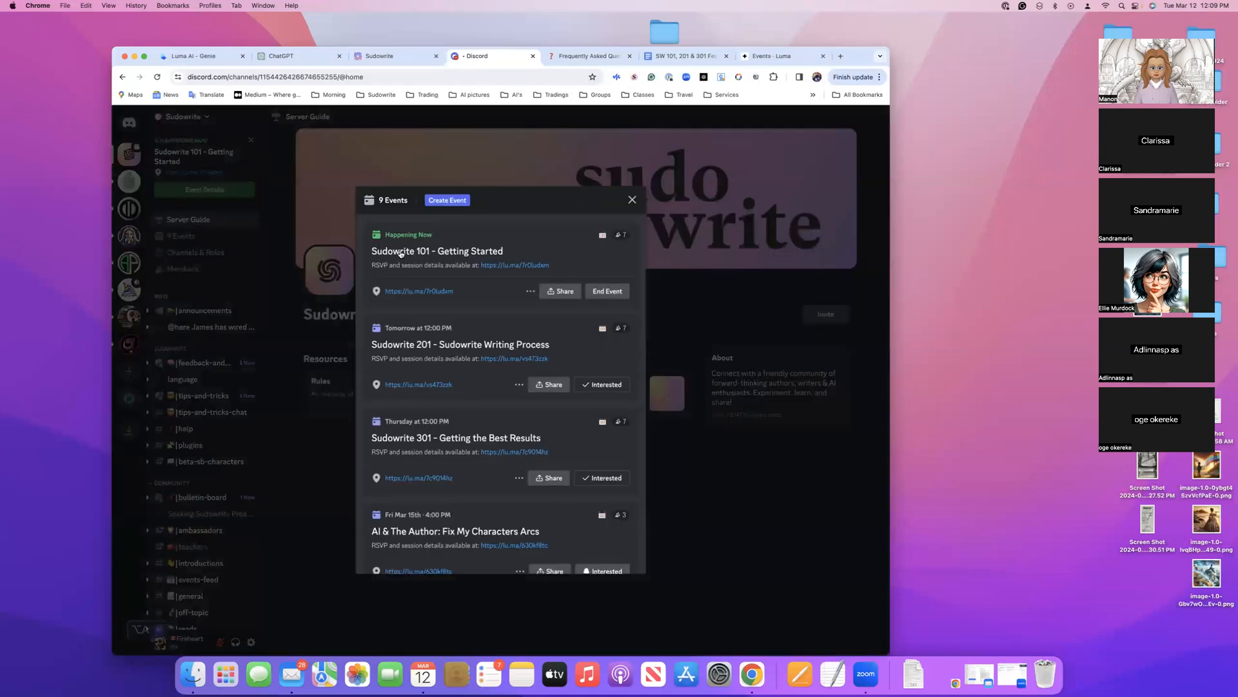
{"action": "left_click", "coordinate": [632, 199]}
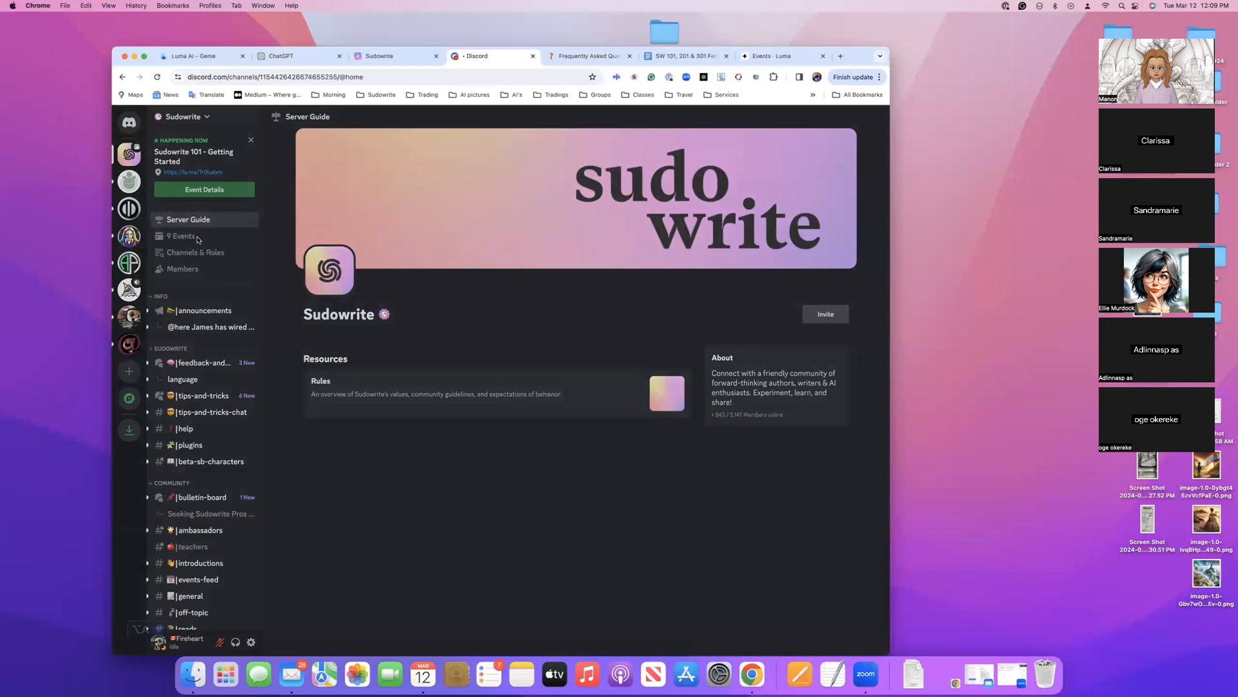
{"action": "left_click", "coordinate": [198, 239]}
{"action": "left_click", "coordinate": [203, 258]}
{"action": "left_click", "coordinate": [197, 255]}
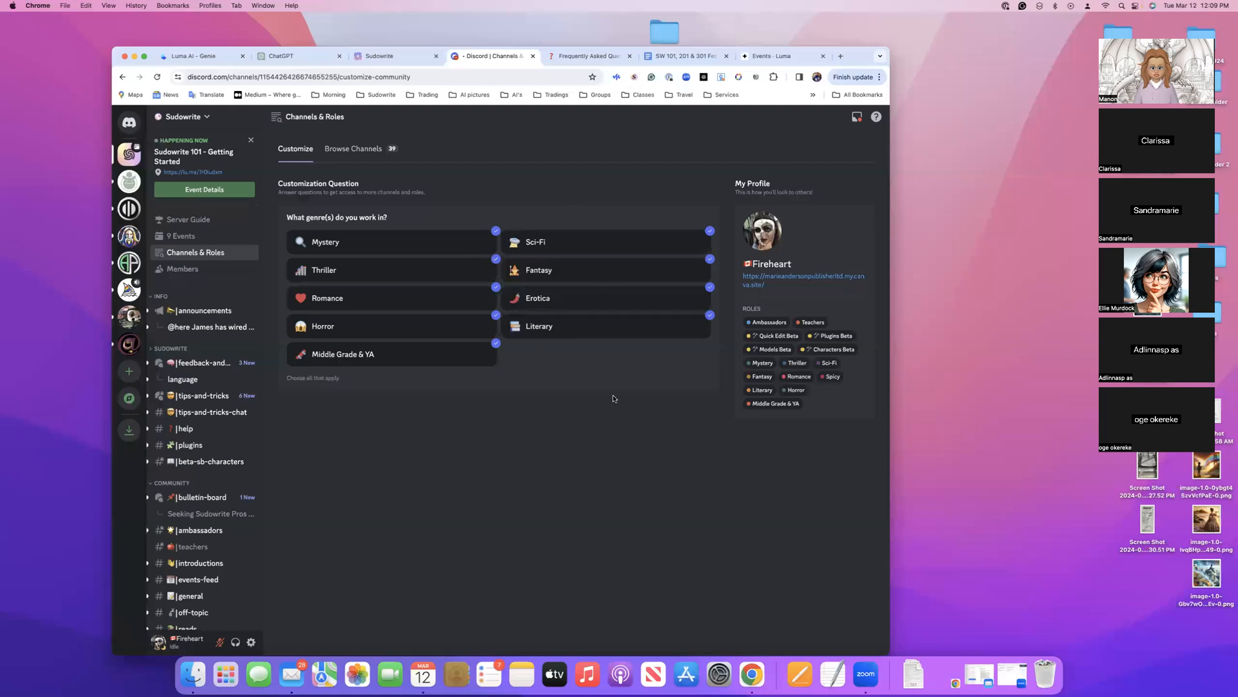
Browse the server's channel list through the community, writing and publishing, AI and international sections
{"action": "scroll", "coordinate": [187, 430], "scroll_direction": "down", "scroll_amount": 5}
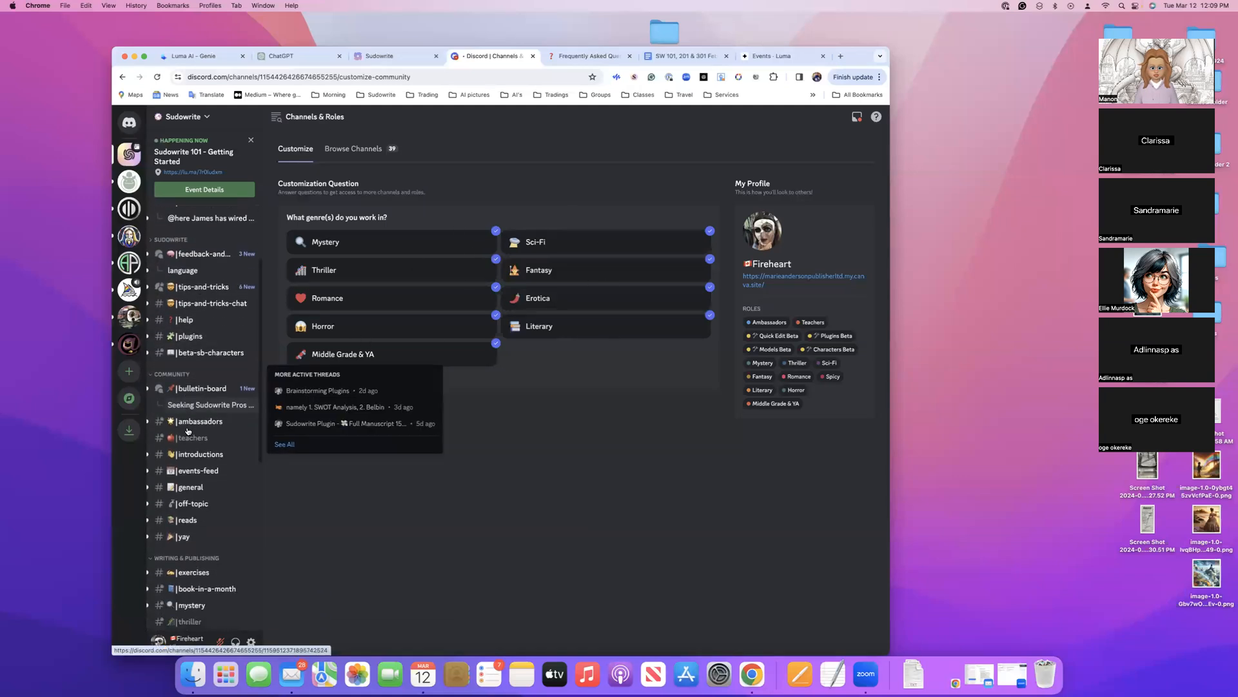
{"action": "scroll", "coordinate": [187, 413], "scroll_direction": "down", "scroll_amount": 2}
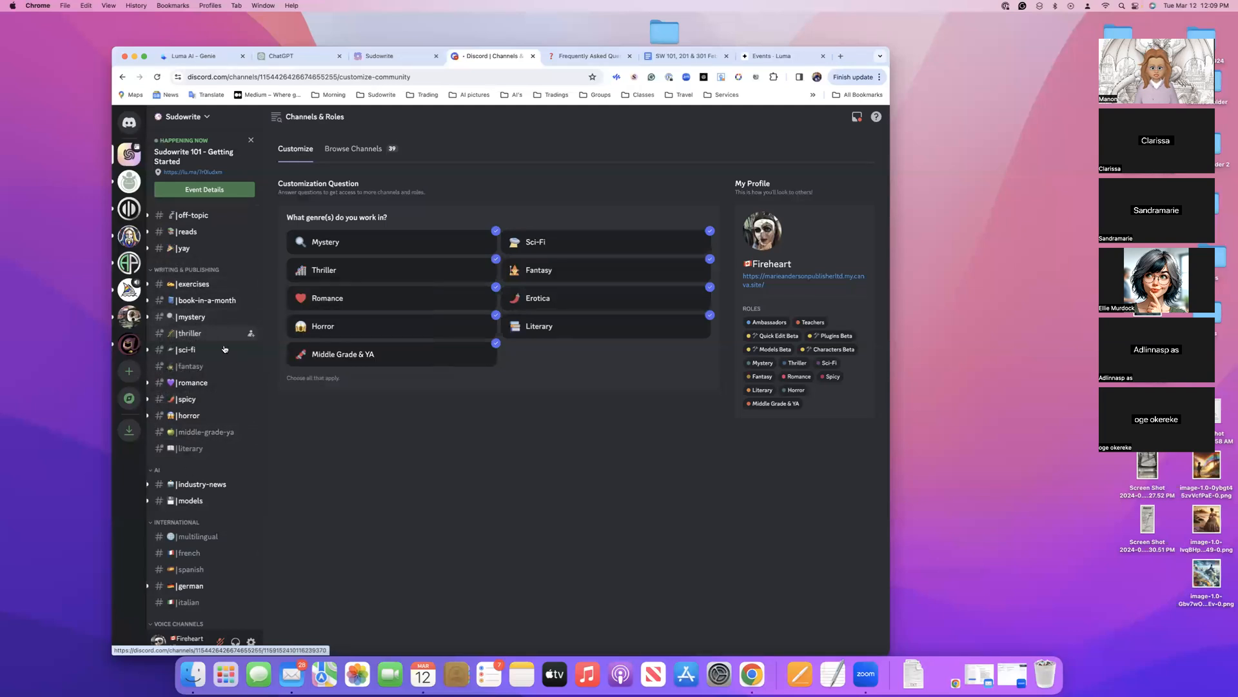
{"action": "scroll", "coordinate": [210, 319], "scroll_direction": "up", "scroll_amount": 5}
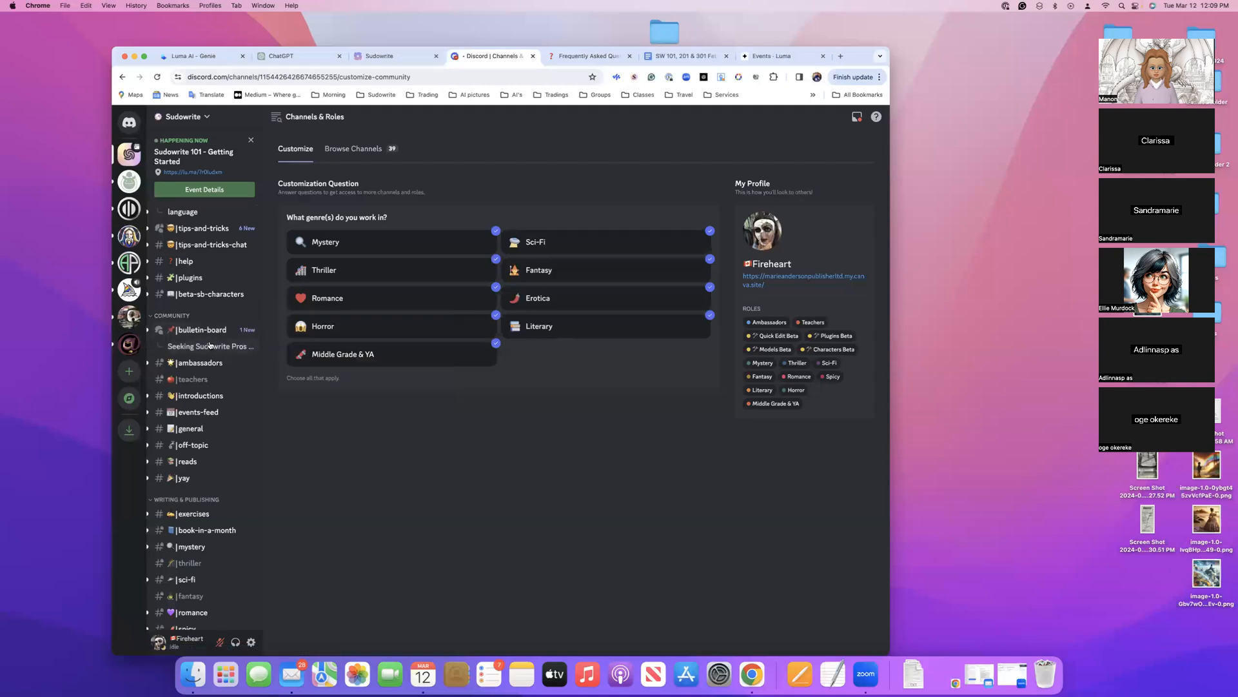
{"action": "mouse_move", "coordinate": [221, 337]}
{"action": "scroll", "coordinate": [221, 338], "scroll_direction": "up", "scroll_amount": 3}
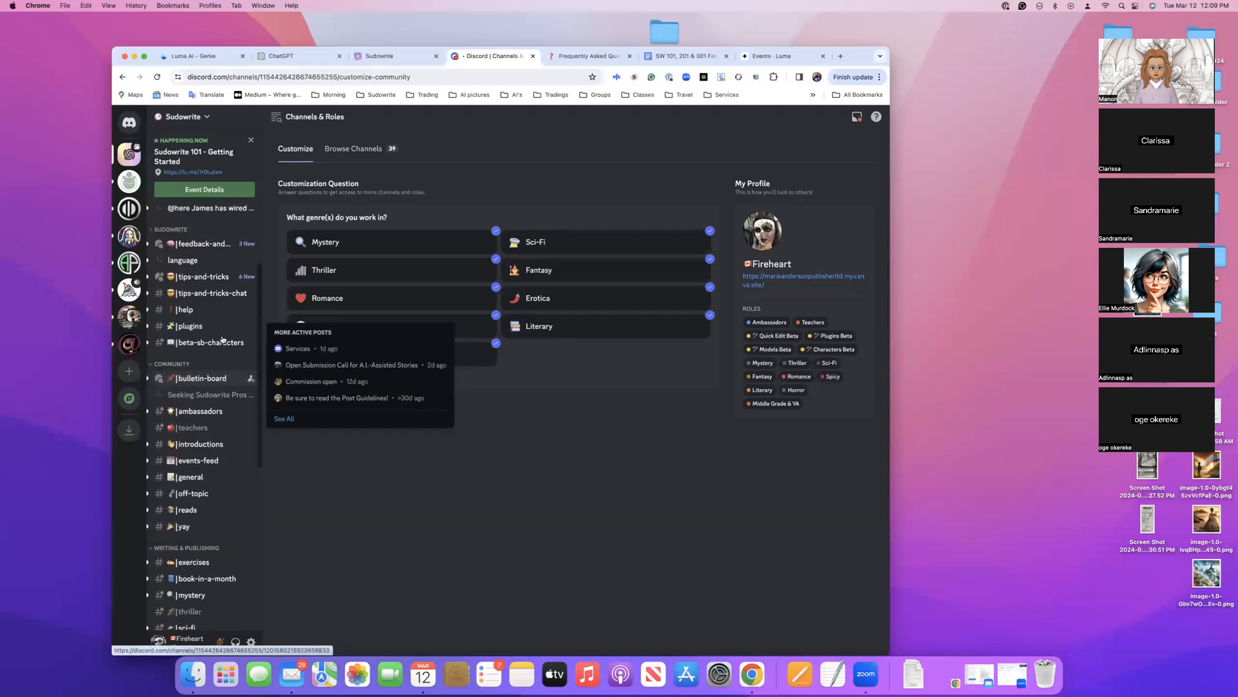
{"action": "scroll", "coordinate": [219, 283], "scroll_direction": "up", "scroll_amount": 2}
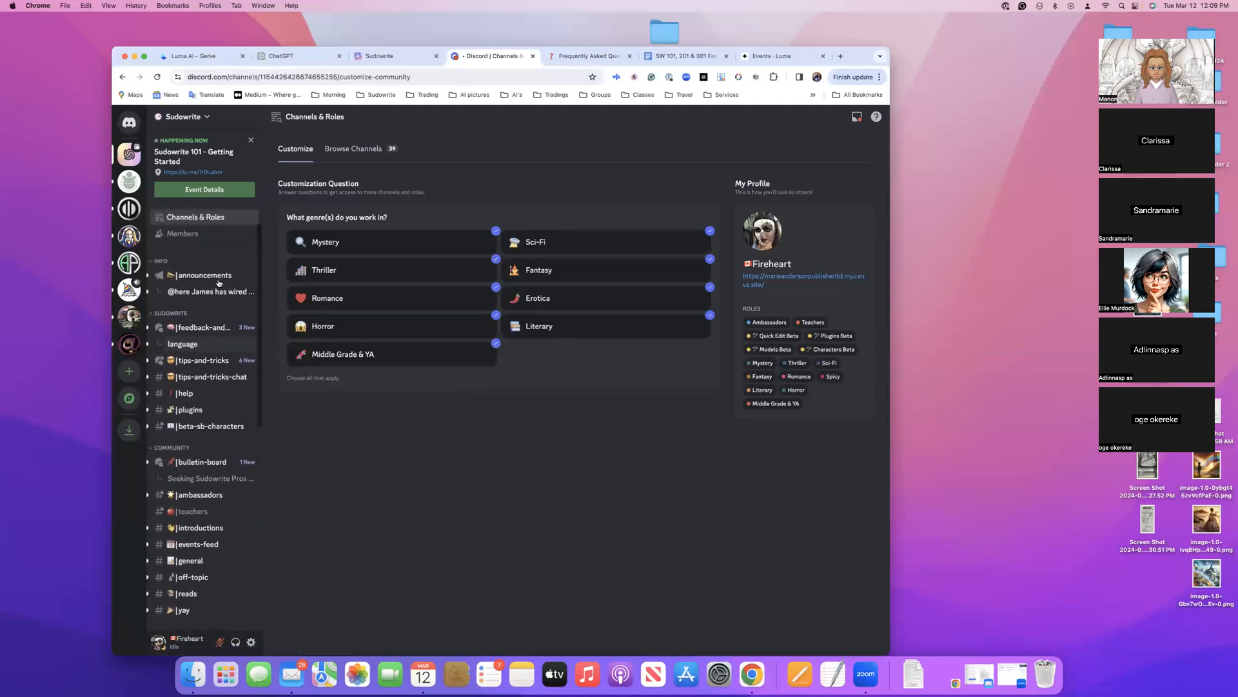
{"action": "mouse_move", "coordinate": [218, 283]}
{"action": "scroll", "coordinate": [219, 282], "scroll_direction": "up", "scroll_amount": 2}
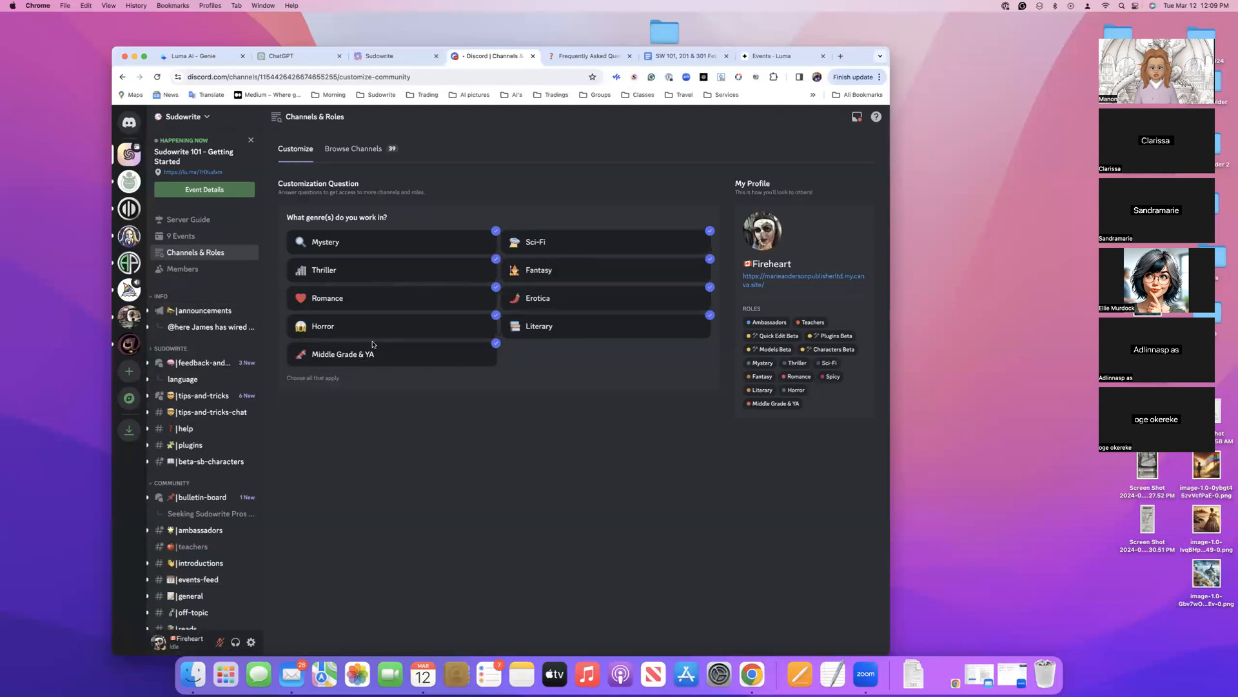
Switch to Sudowrite, open the guide from its help options and look through the Sudowrite Manual's contents and Quick Start section
{"action": "mouse_move", "coordinate": [200, 429]}
{"action": "left_click", "coordinate": [396, 56]}
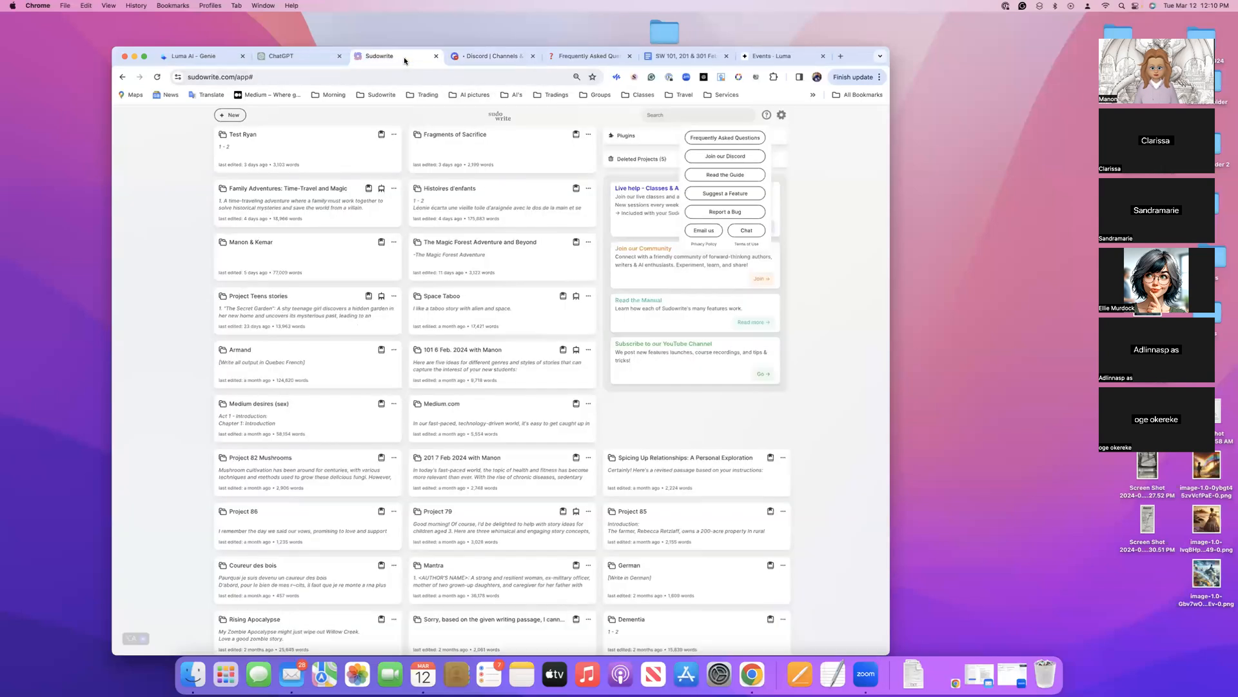
{"action": "left_click", "coordinate": [736, 178]}
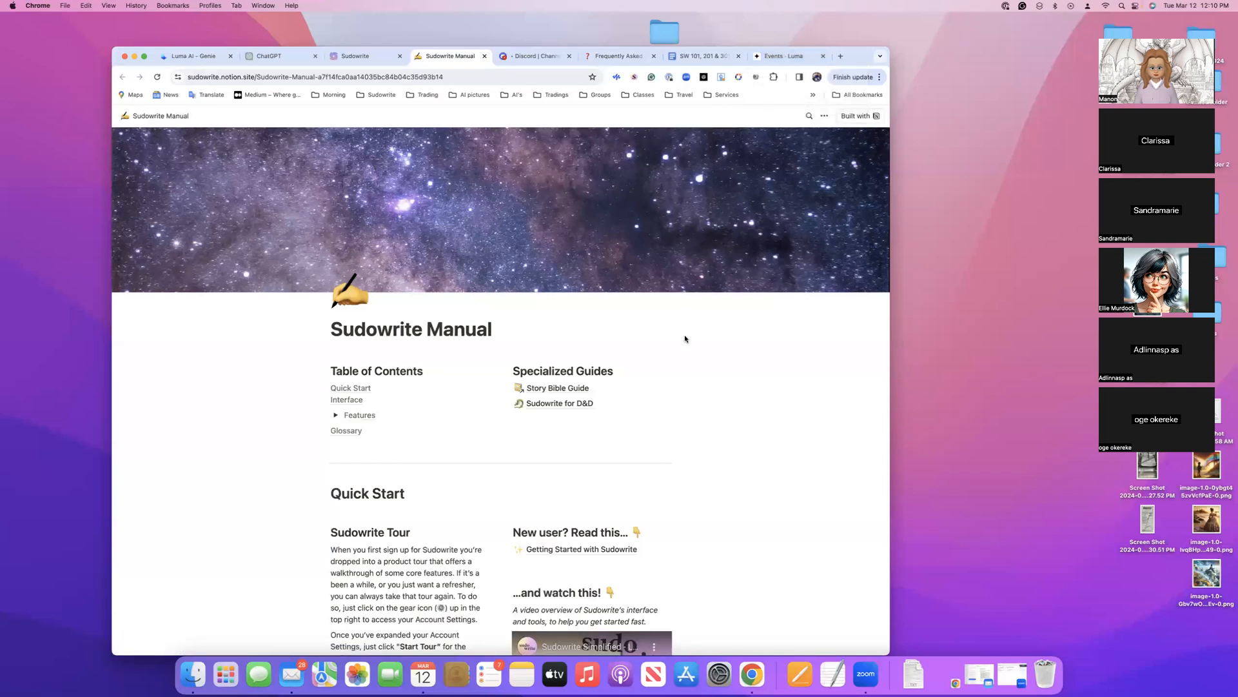
{"action": "scroll", "coordinate": [685, 339], "scroll_direction": "down", "scroll_amount": 15}
{"action": "scroll", "coordinate": [685, 339], "scroll_direction": "down", "scroll_amount": 15}
{"action": "scroll", "coordinate": [685, 339], "scroll_direction": "down", "scroll_amount": 5}
{"action": "scroll", "coordinate": [685, 339], "scroll_direction": "up", "scroll_amount": 15}
{"action": "scroll", "coordinate": [685, 339], "scroll_direction": "up", "scroll_amount": 15}
From Sudowrite's help options, open the feature suggestion page and search the ideas for "language"
{"action": "left_click", "coordinate": [357, 58]}
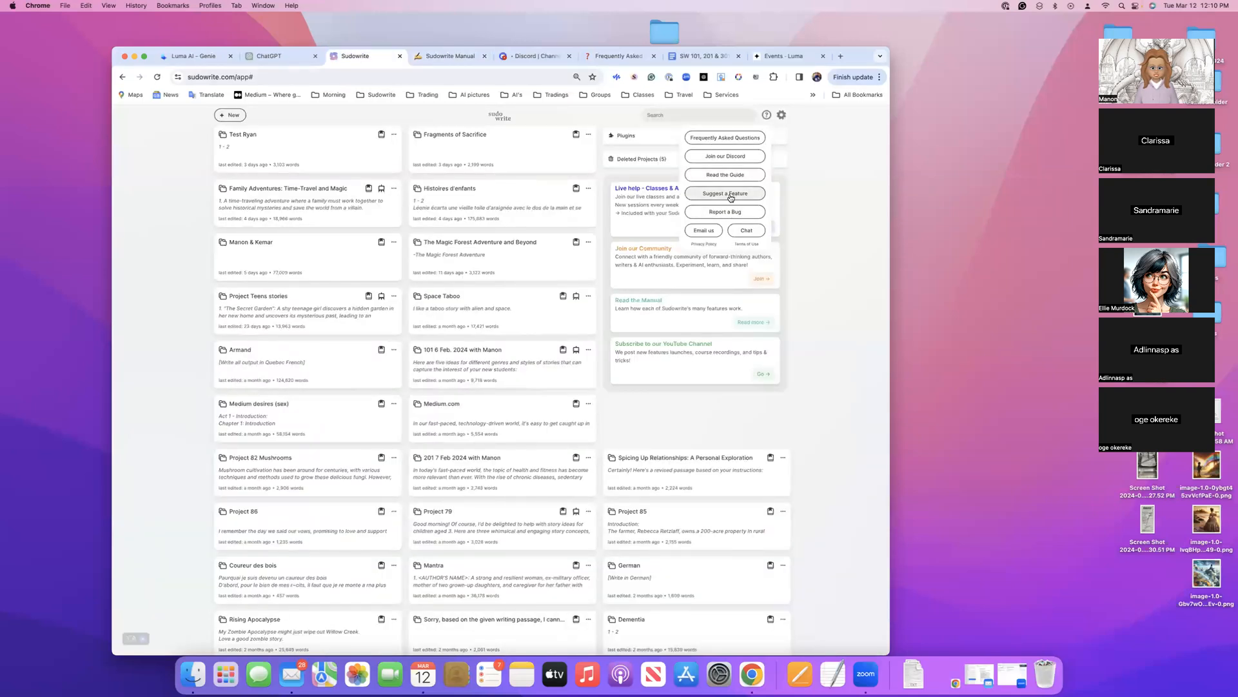
{"action": "scroll", "coordinate": [731, 197], "scroll_direction": "down", "scroll_amount": 1}
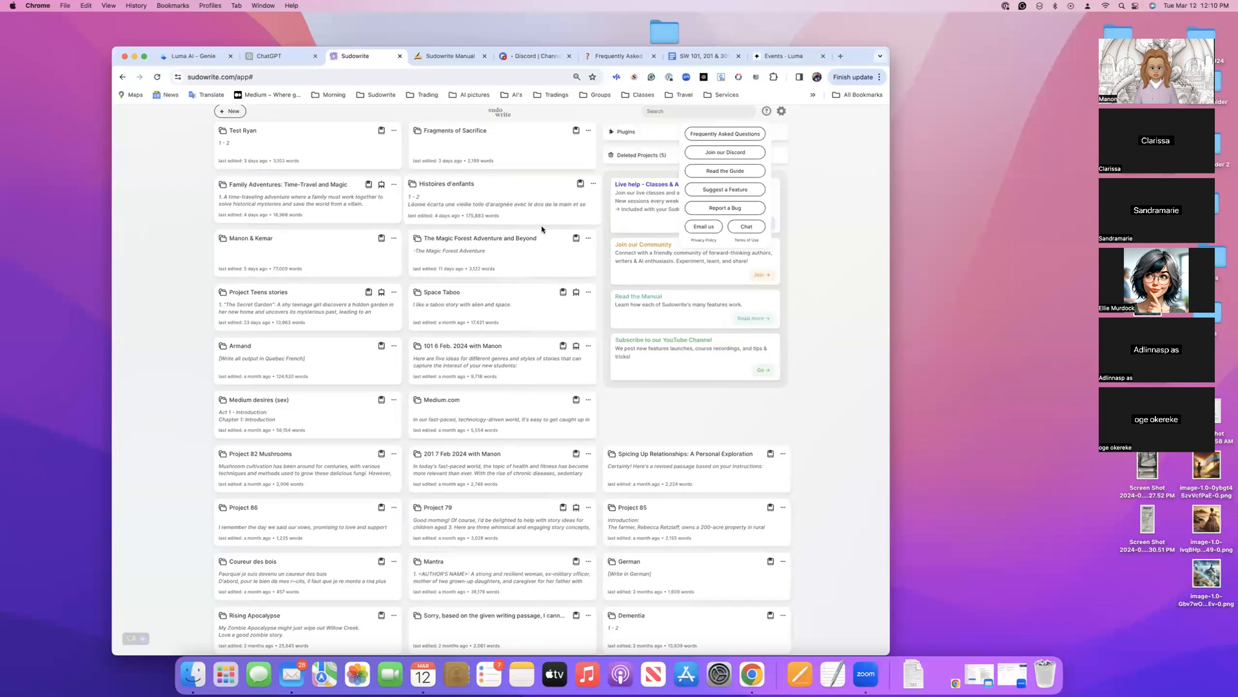
{"action": "scroll", "coordinate": [540, 226], "scroll_direction": "up", "scroll_amount": 1}
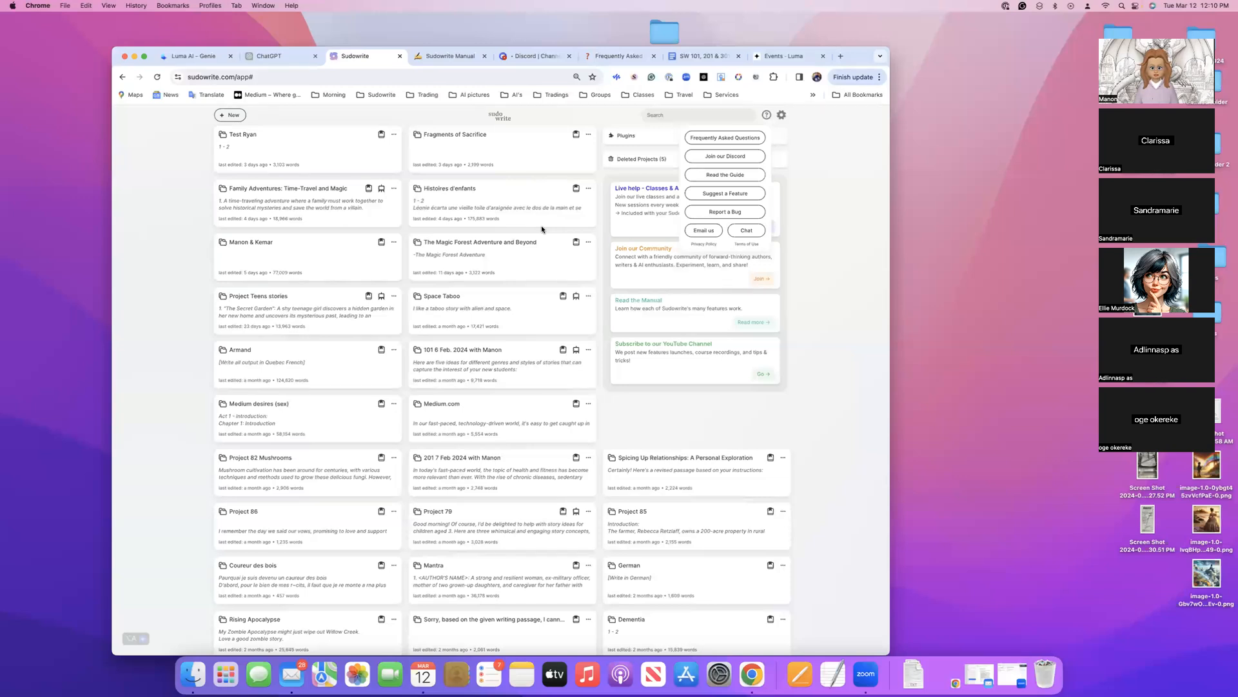
{"action": "left_click", "coordinate": [725, 194]}
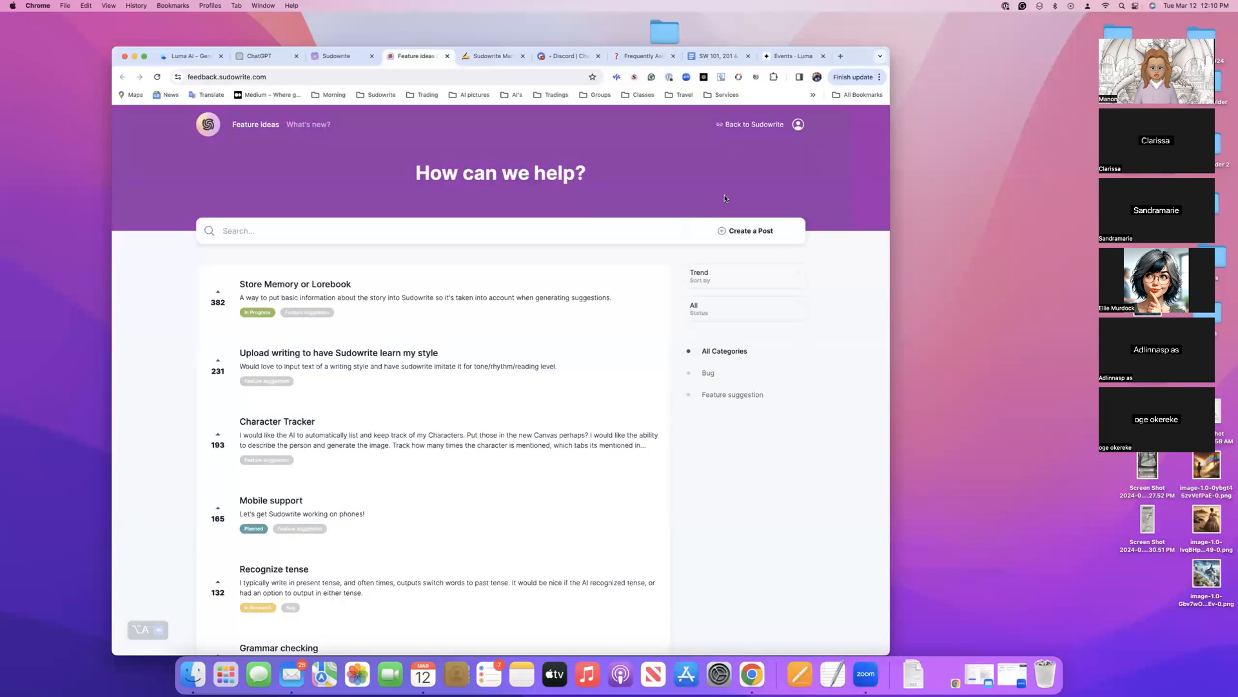
{"action": "left_click", "coordinate": [247, 232]}
{"action": "type", "text": "language"}
{"action": "key", "text": "Return"}
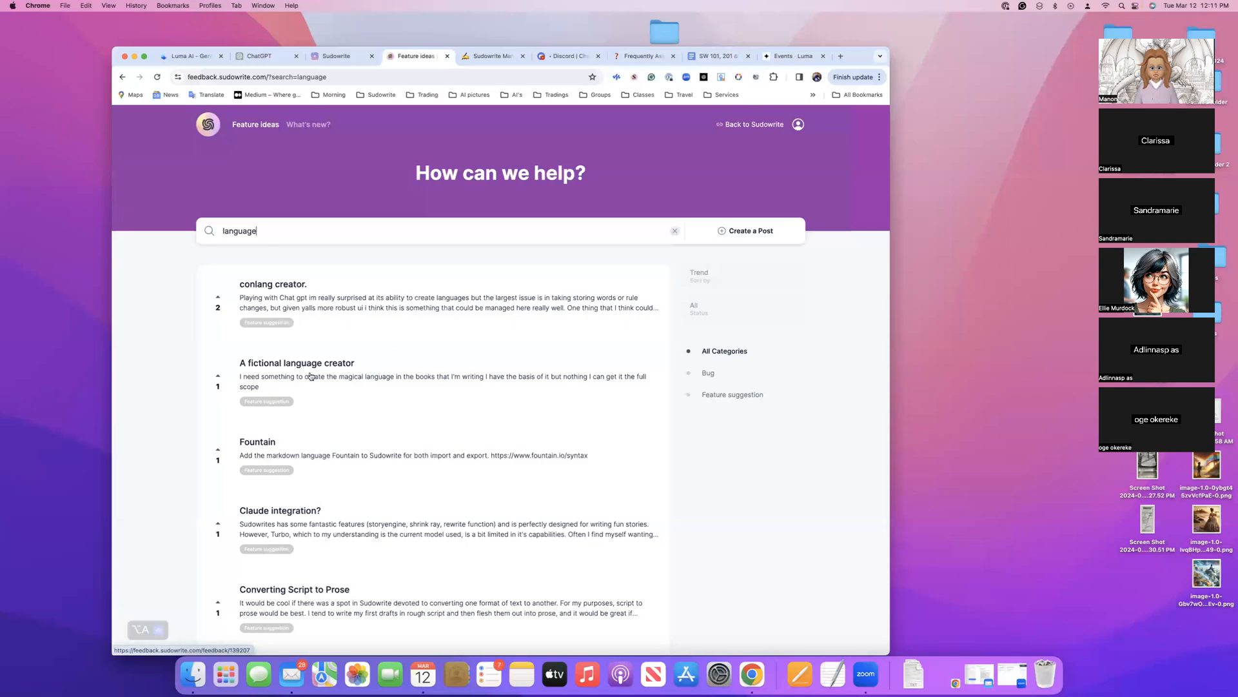
Open the "Support other languages" suggestion, look over its comments and merged posts, and return to the search results
{"action": "scroll", "coordinate": [303, 464], "scroll_direction": "down", "scroll_amount": 5}
{"action": "scroll", "coordinate": [304, 466], "scroll_direction": "down", "scroll_amount": 3}
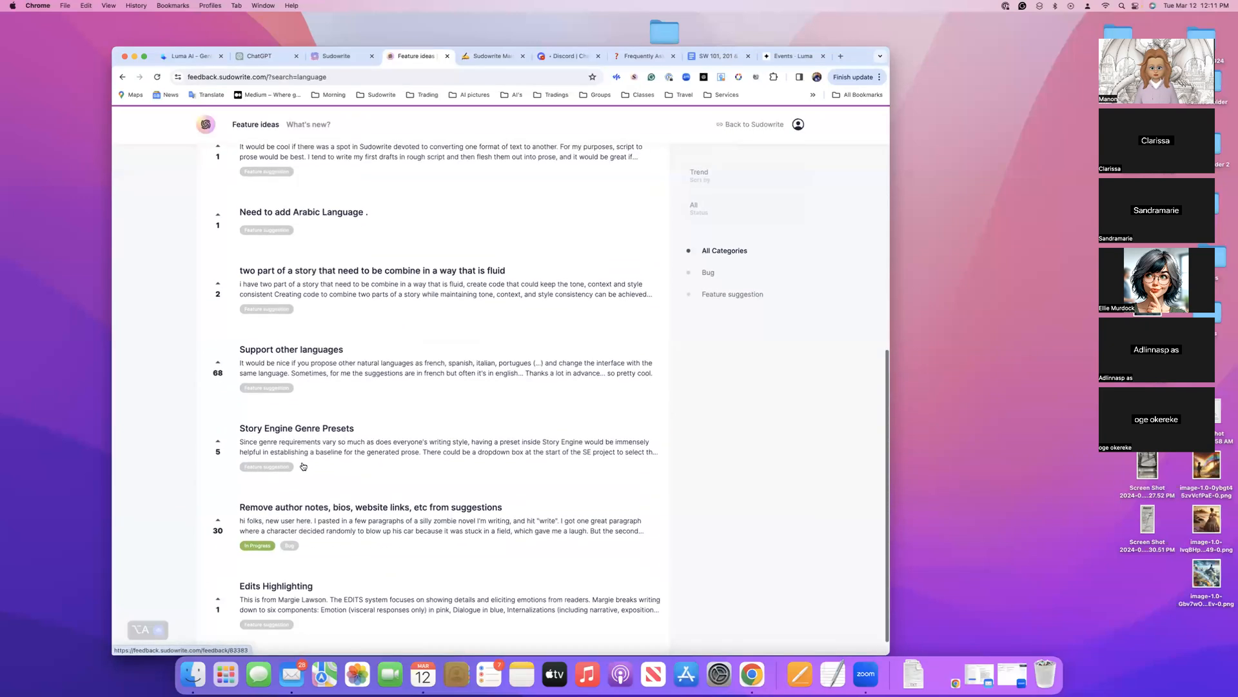
{"action": "left_click", "coordinate": [266, 388]}
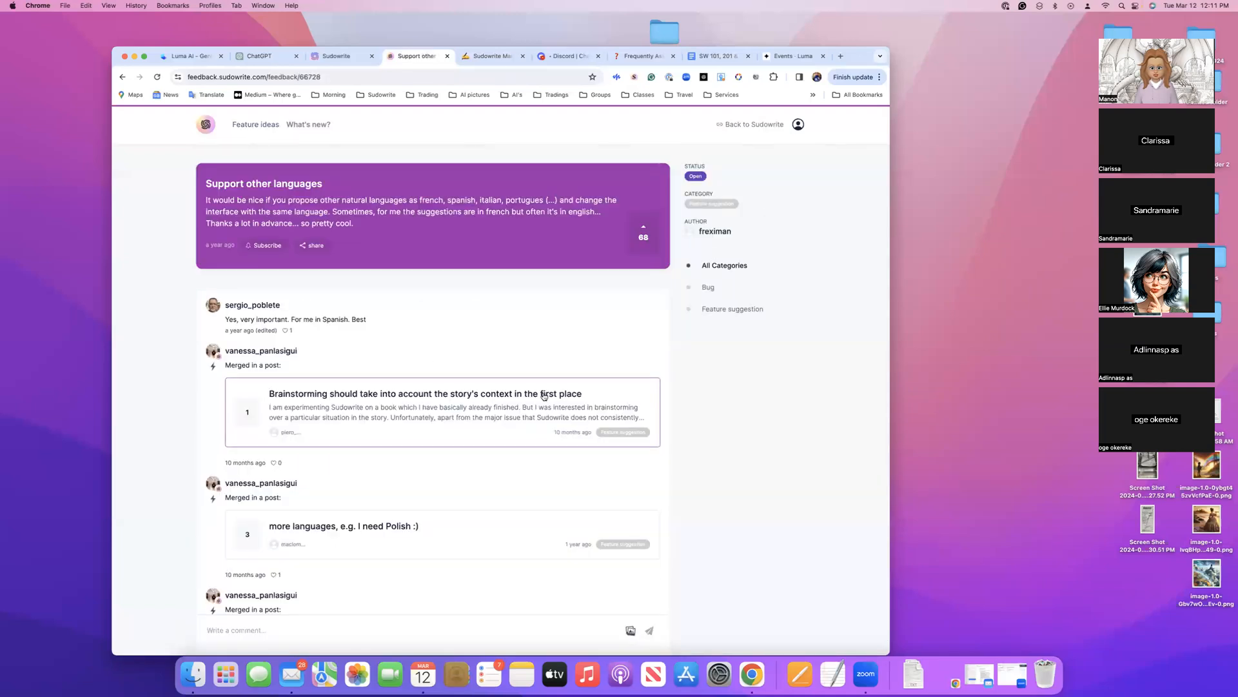
{"action": "scroll", "coordinate": [129, 279], "scroll_direction": "down", "scroll_amount": 1}
{"action": "scroll", "coordinate": [129, 278], "scroll_direction": "down", "scroll_amount": 5}
{"action": "scroll", "coordinate": [130, 277], "scroll_direction": "up", "scroll_amount": 6}
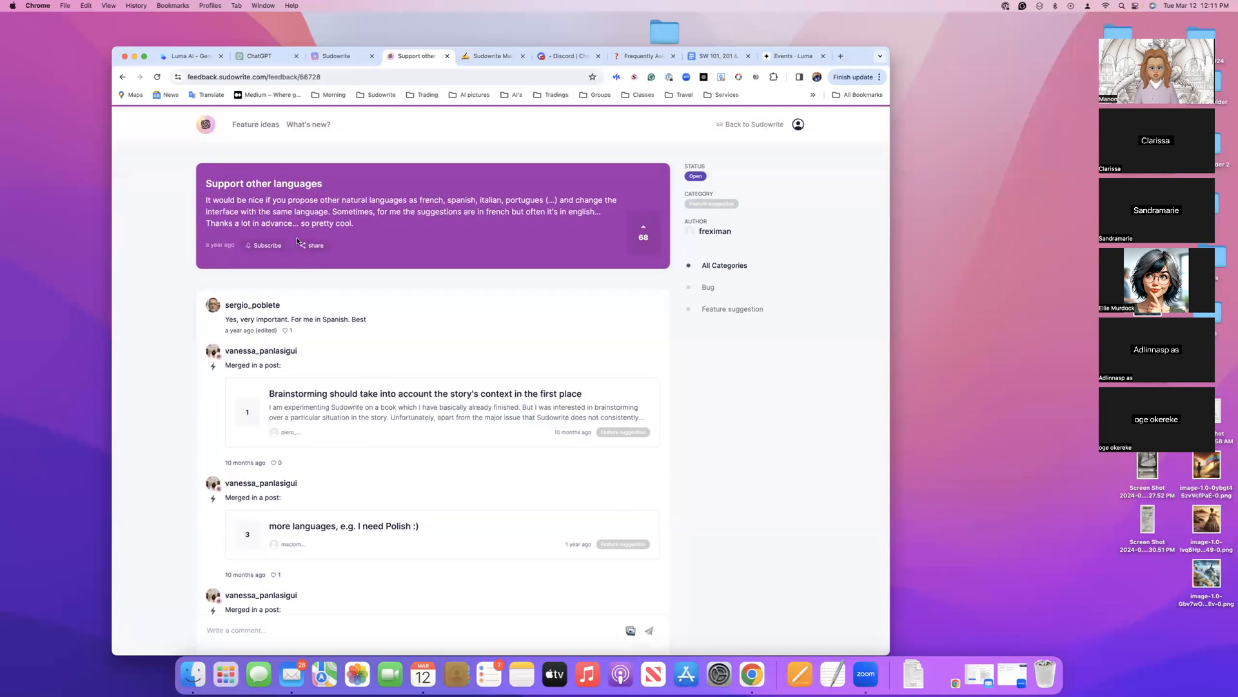
{"action": "left_click", "coordinate": [122, 76]}
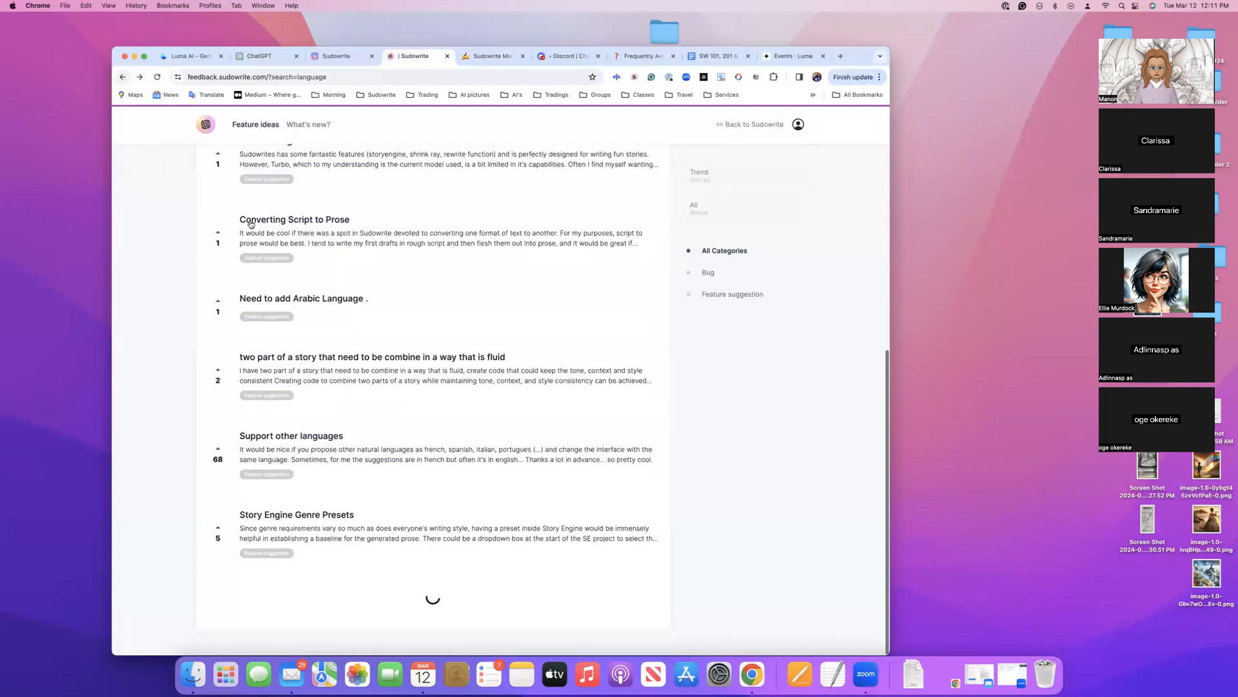
Try to upvote the "Support other languages" suggestion and dismiss the sign-in form
{"action": "scroll", "coordinate": [268, 252], "scroll_direction": "down", "scroll_amount": 1}
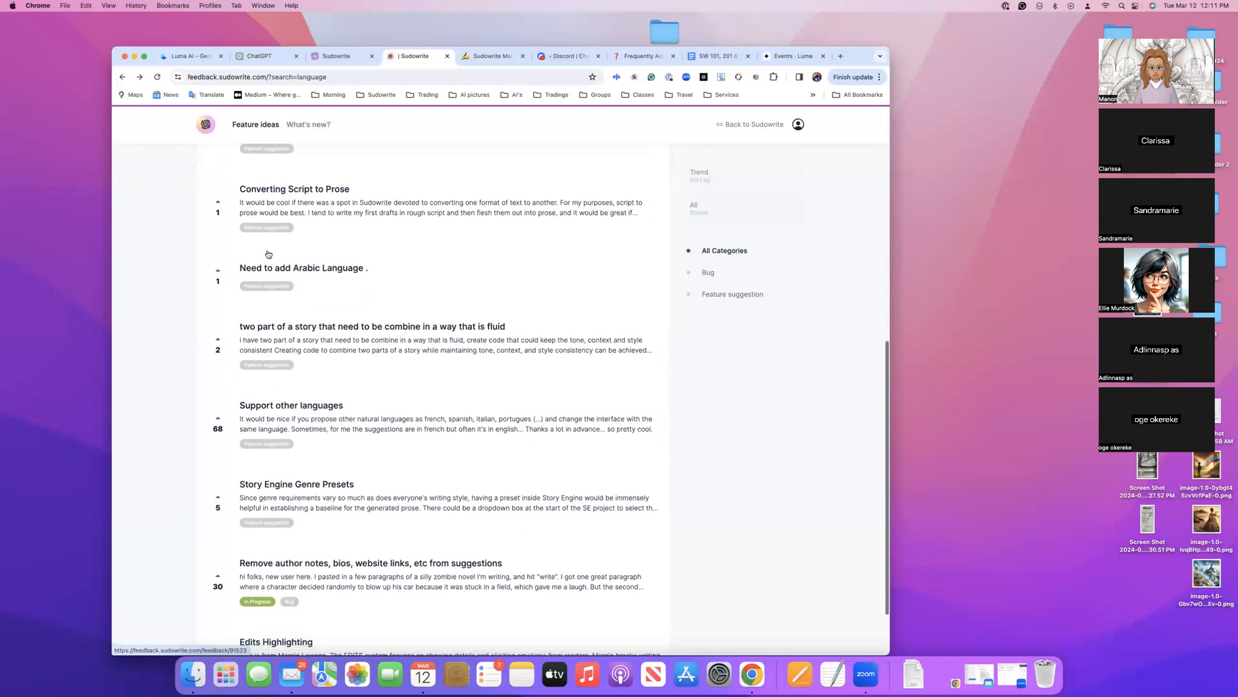
{"action": "left_click", "coordinate": [219, 420]}
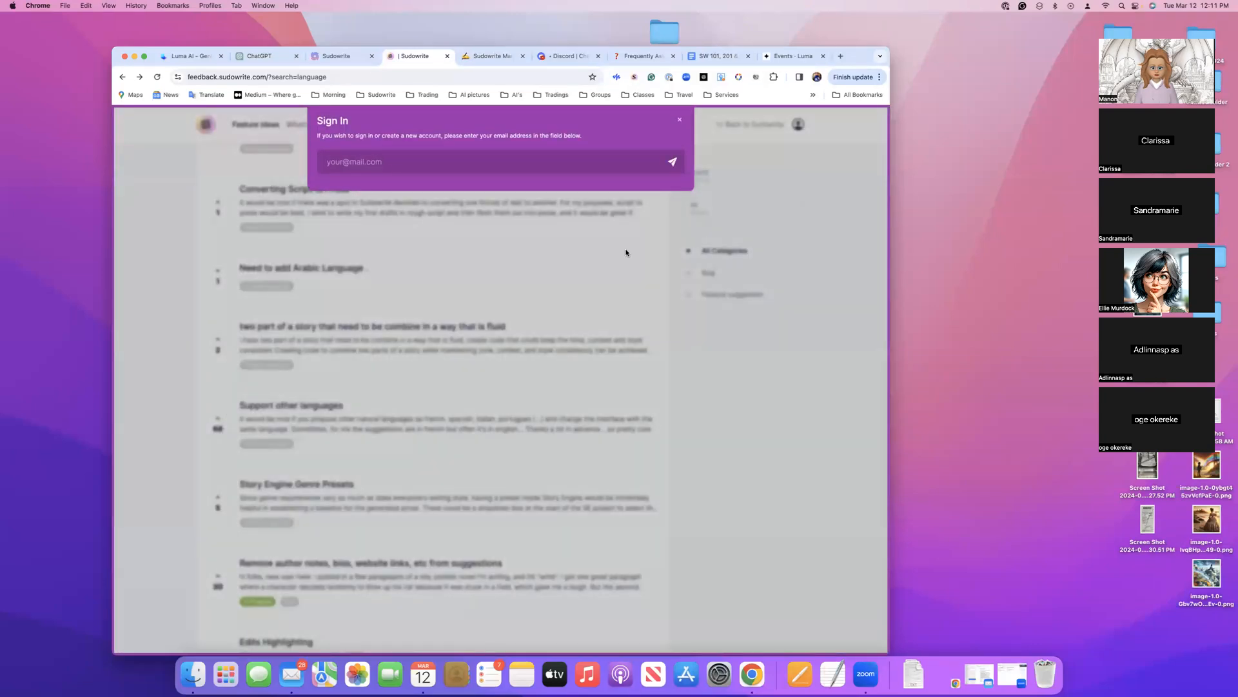
{"action": "left_click", "coordinate": [680, 120]}
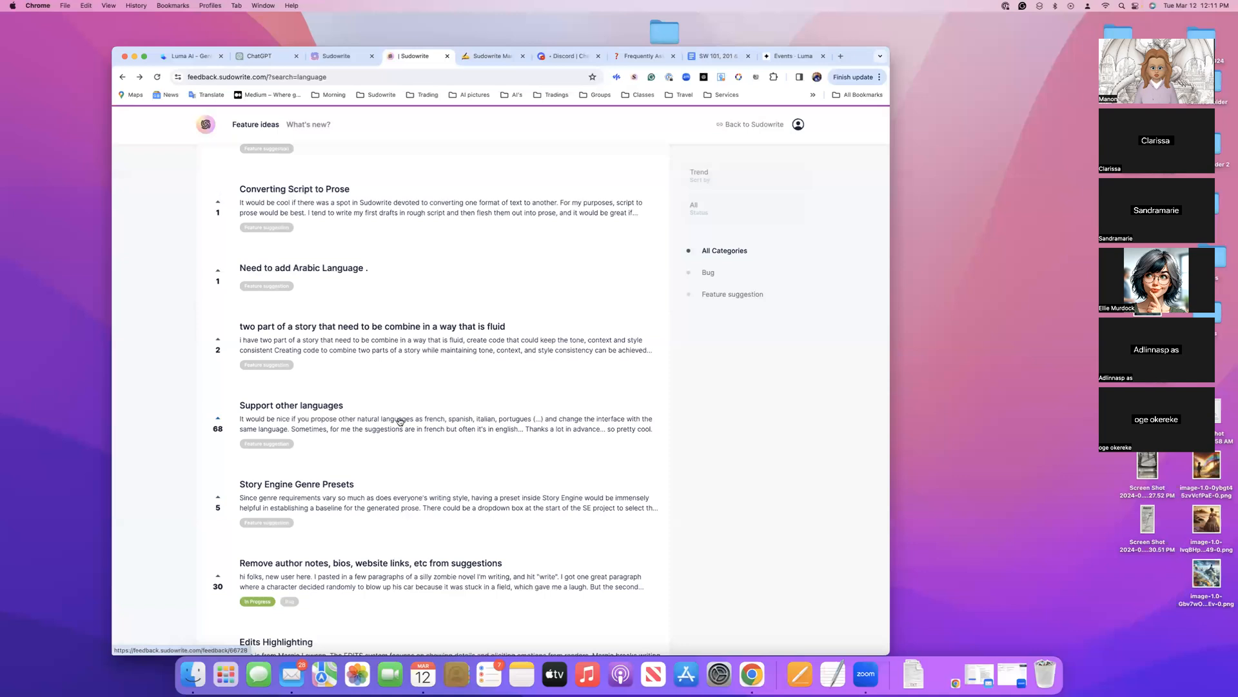
{"action": "scroll", "coordinate": [558, 423], "scroll_direction": "up", "scroll_amount": 10}
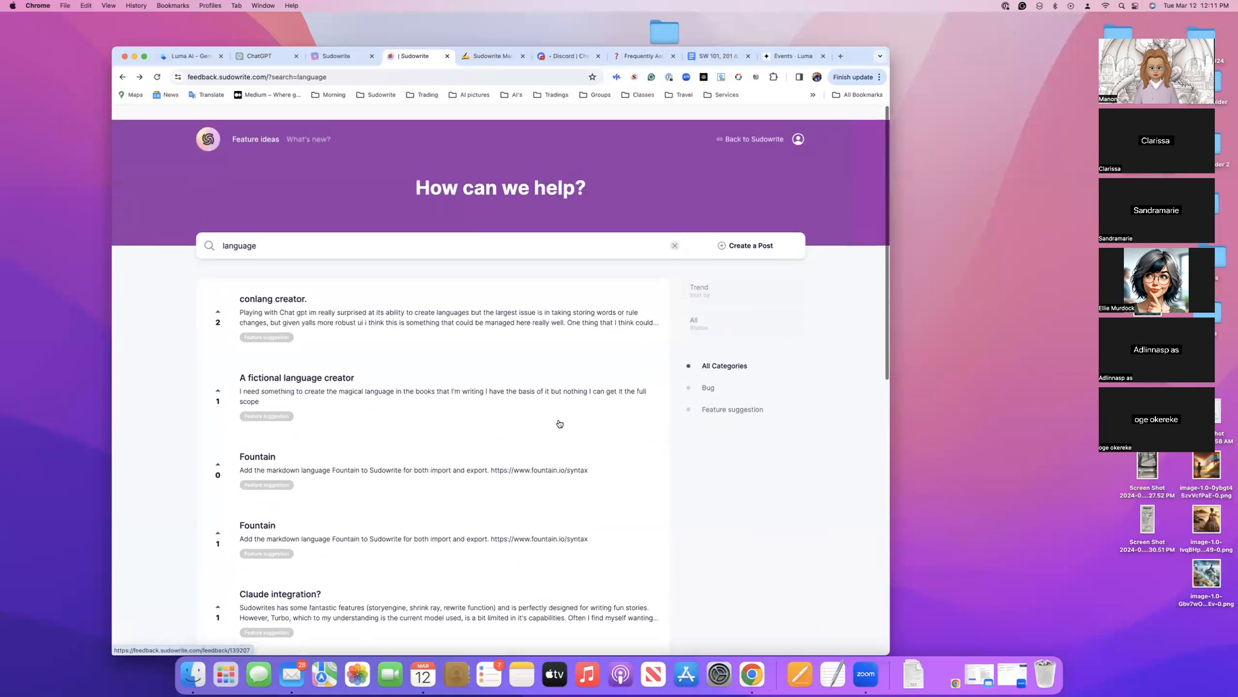
Close the Sudowrite Manual and Frequently Asked Questions pages and return to the Sudowrite project list
{"action": "left_click", "coordinate": [523, 56]}
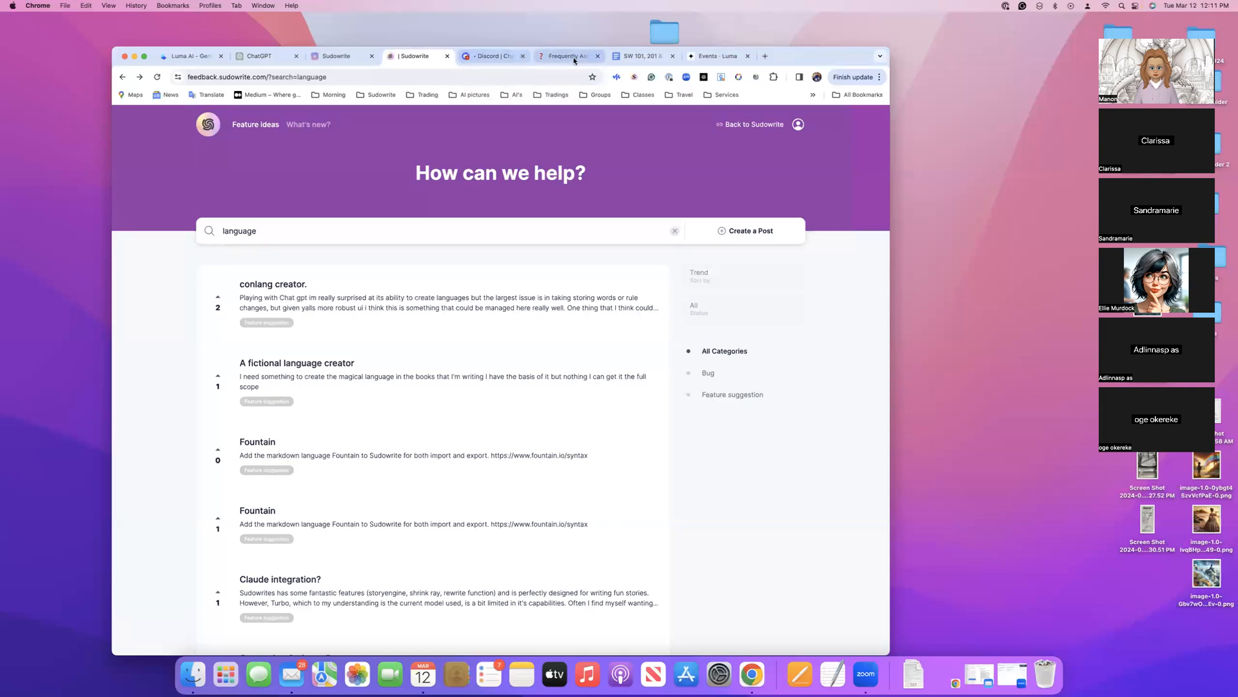
{"action": "left_click", "coordinate": [590, 58]}
{"action": "left_click", "coordinate": [598, 56]}
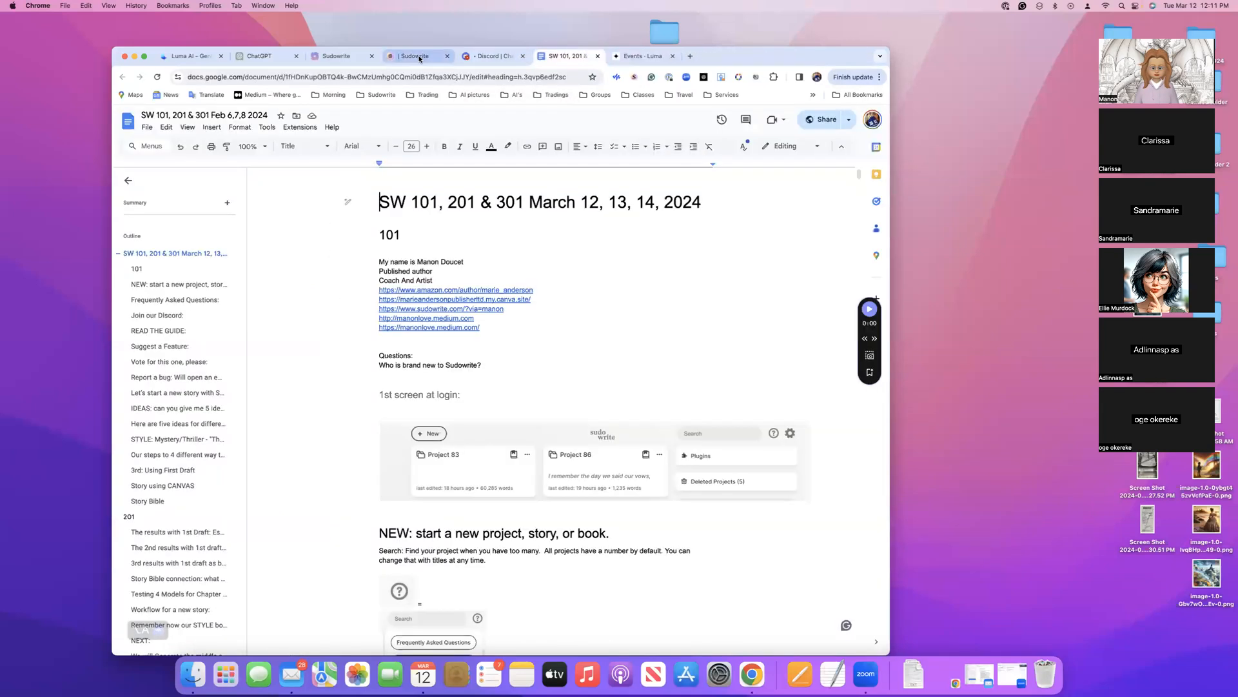
{"action": "left_click", "coordinate": [415, 56]}
{"action": "left_click", "coordinate": [392, 53]}
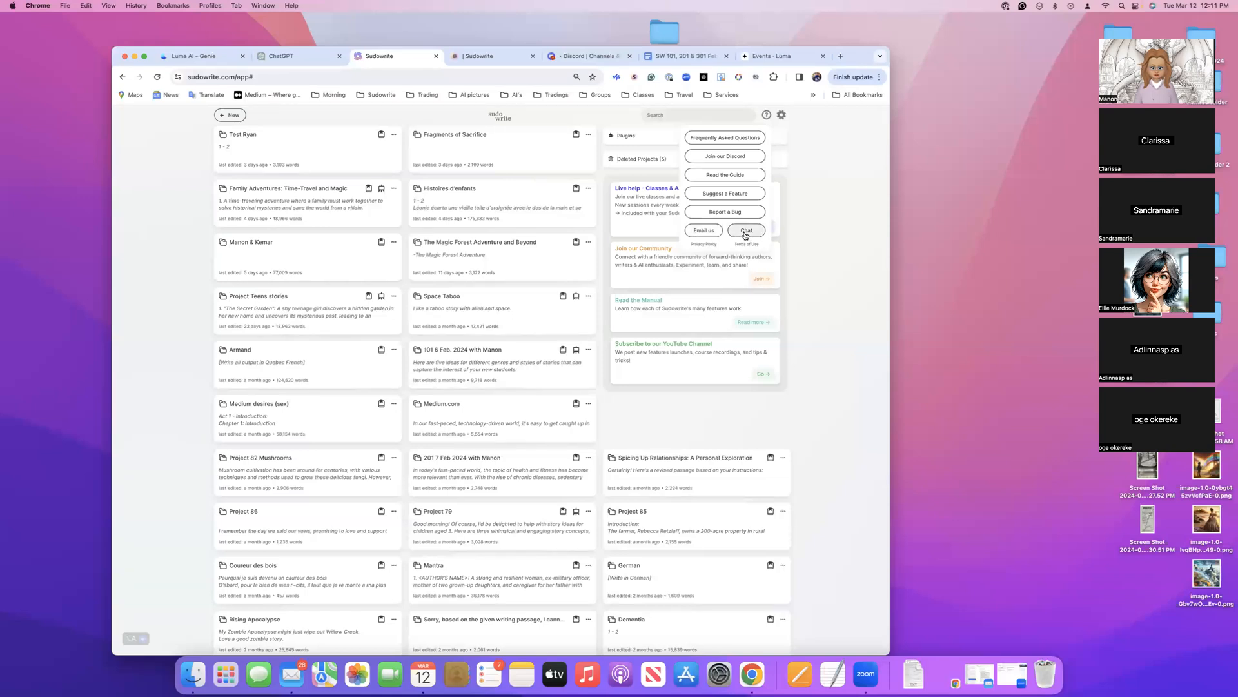
{"action": "left_click", "coordinate": [782, 115]}
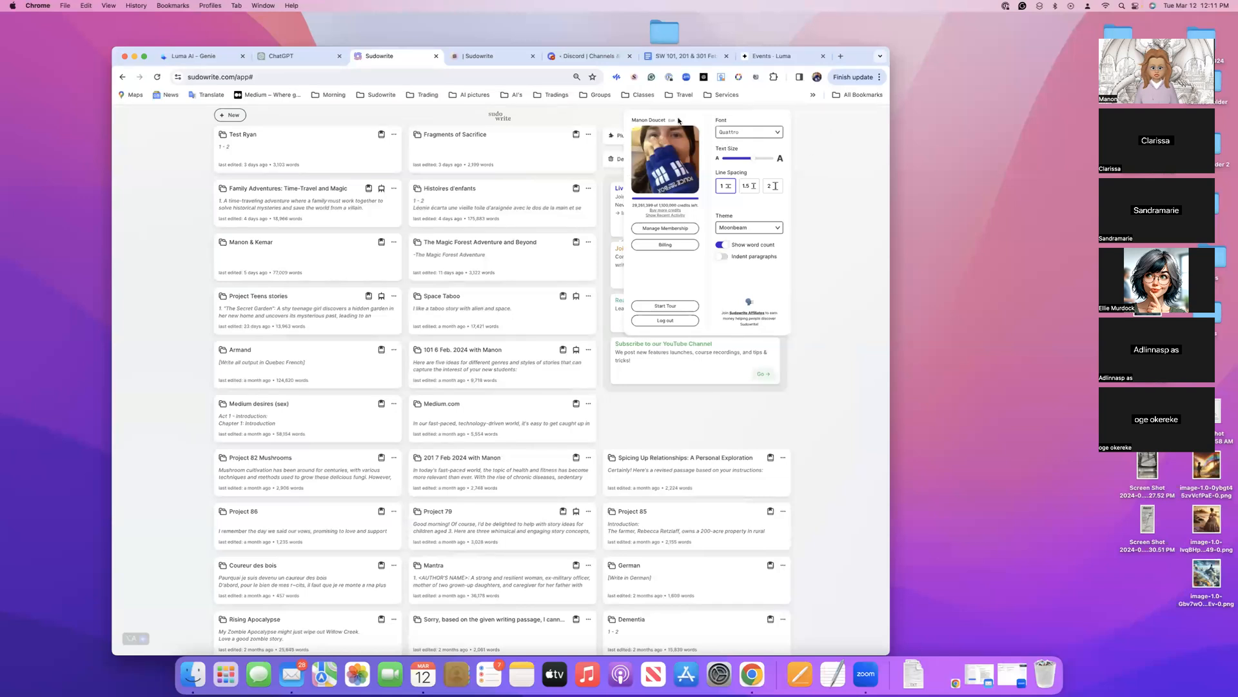
{"action": "mouse_move", "coordinate": [645, 211]}
{"action": "left_click", "coordinate": [662, 217]}
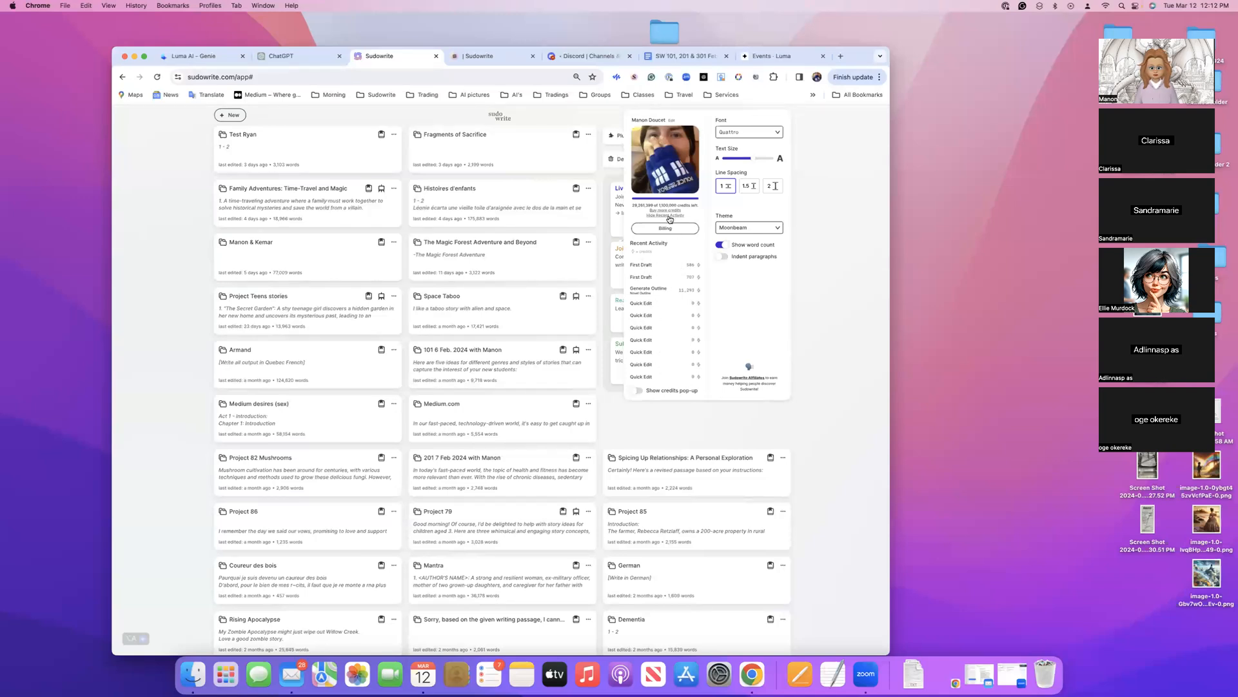
{"action": "mouse_move", "coordinate": [674, 218]}
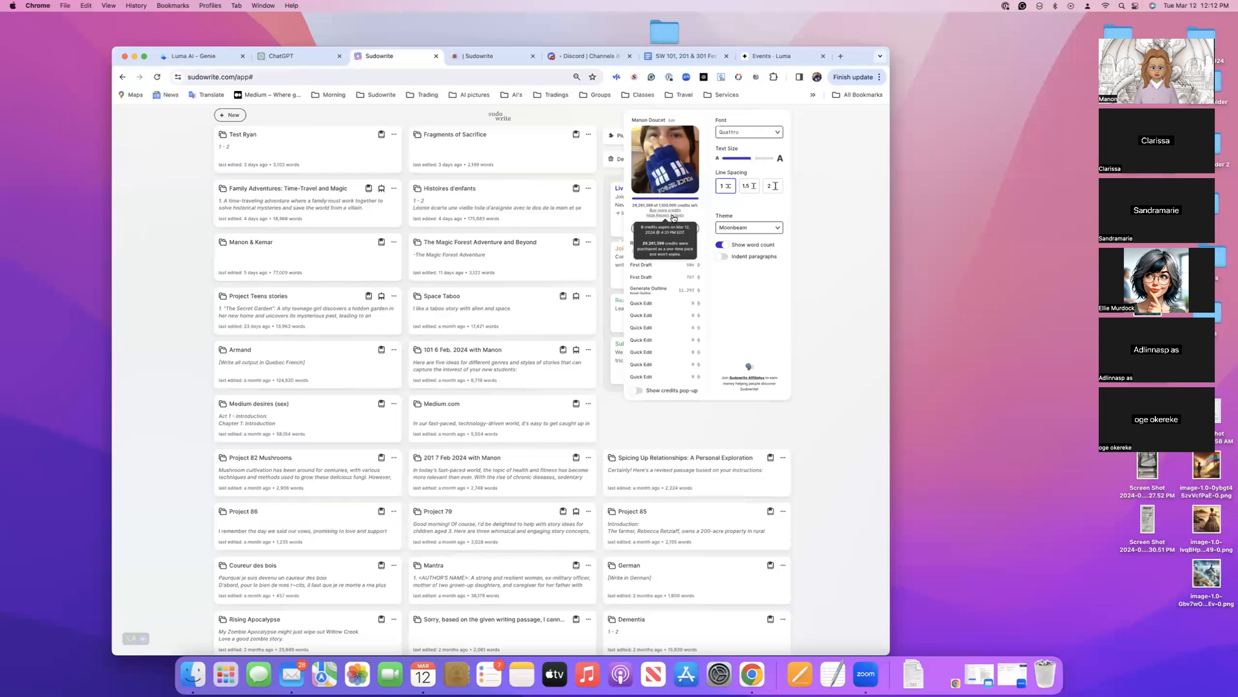
{"action": "left_click", "coordinate": [673, 216]}
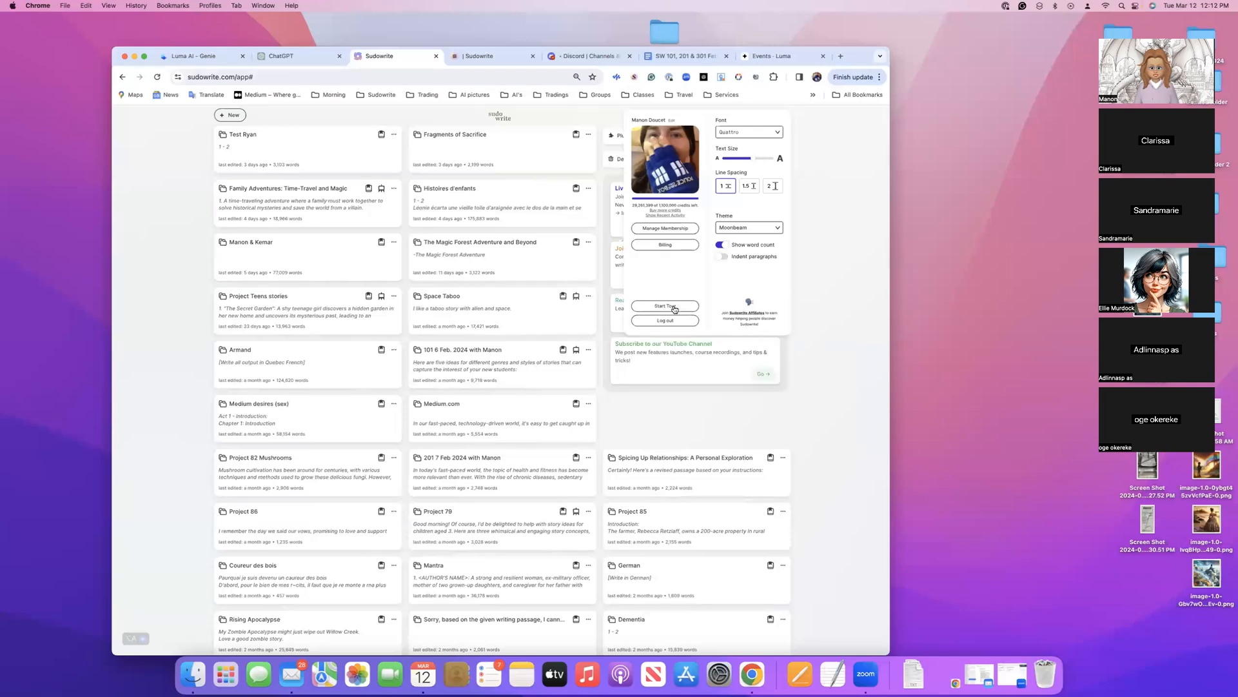
{"action": "left_click", "coordinate": [778, 133]}
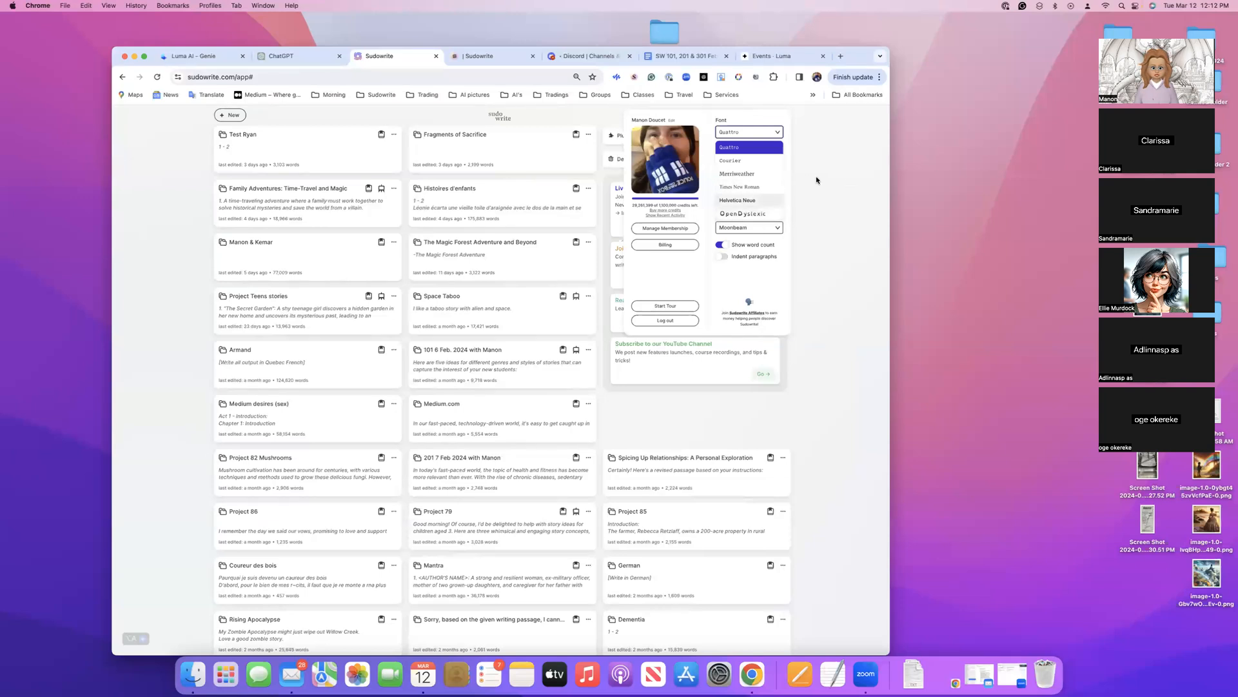
{"action": "left_click", "coordinate": [763, 113]}
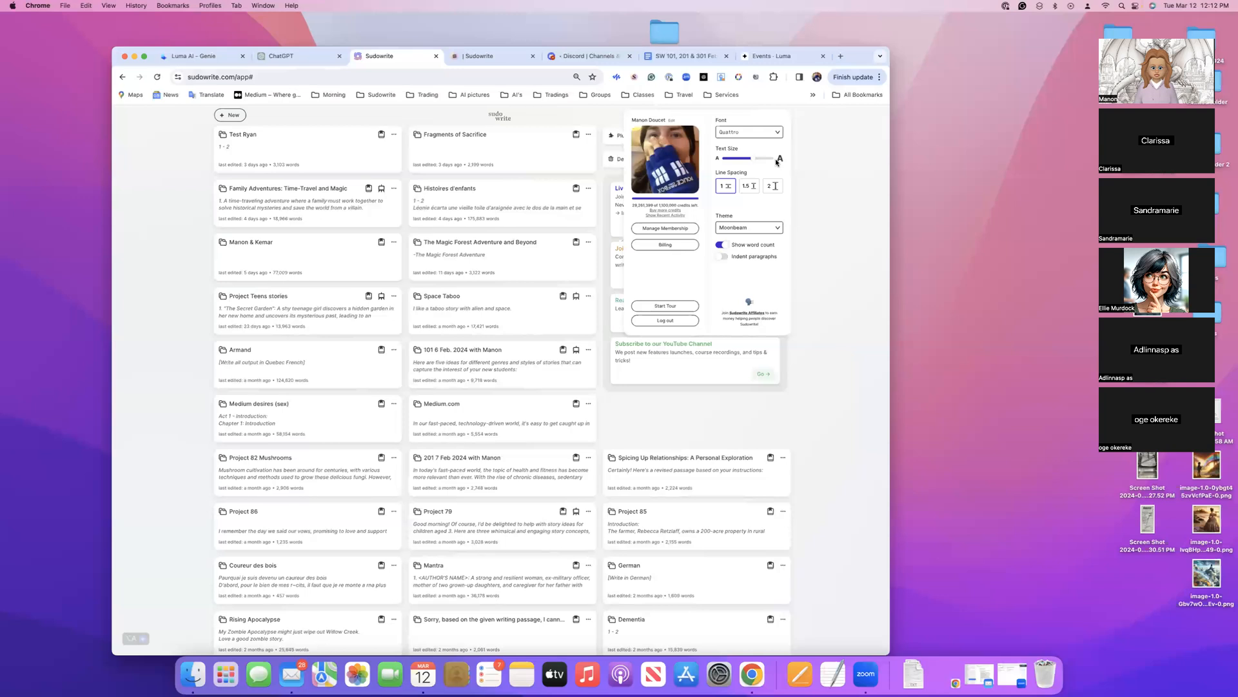
Try out the Cauldron, Sorbet and Amber themes one after another
{"action": "left_click", "coordinate": [779, 230]}
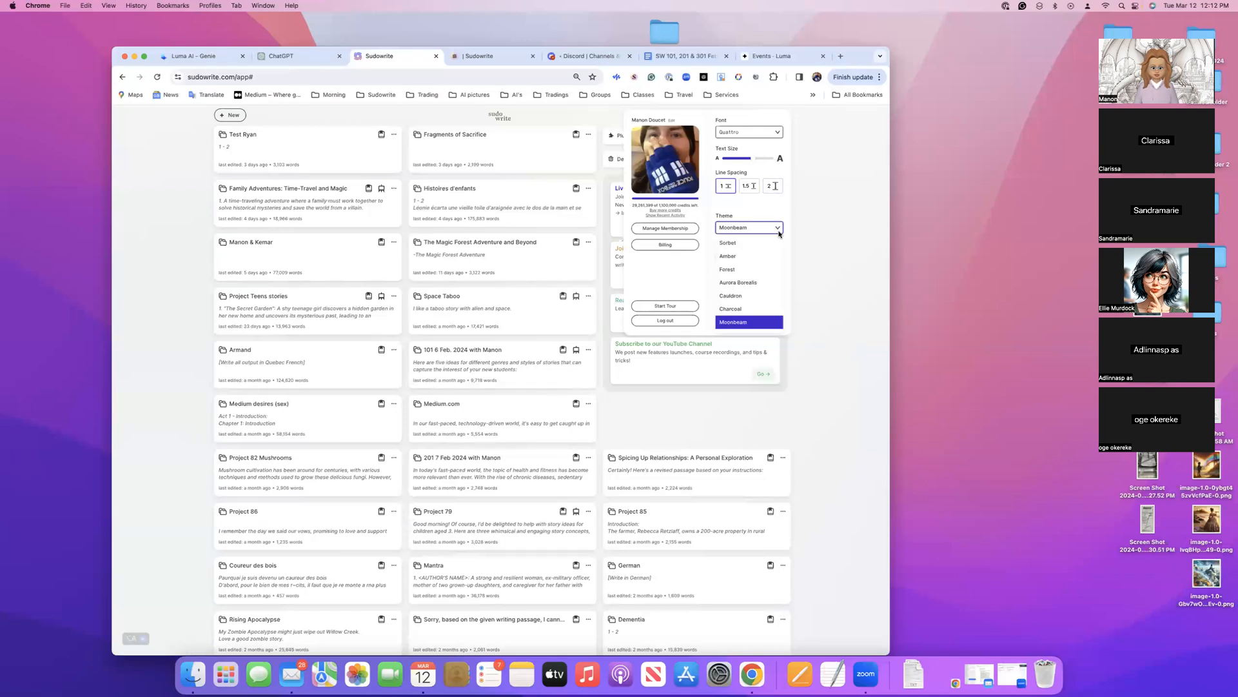
{"action": "left_click", "coordinate": [743, 296]}
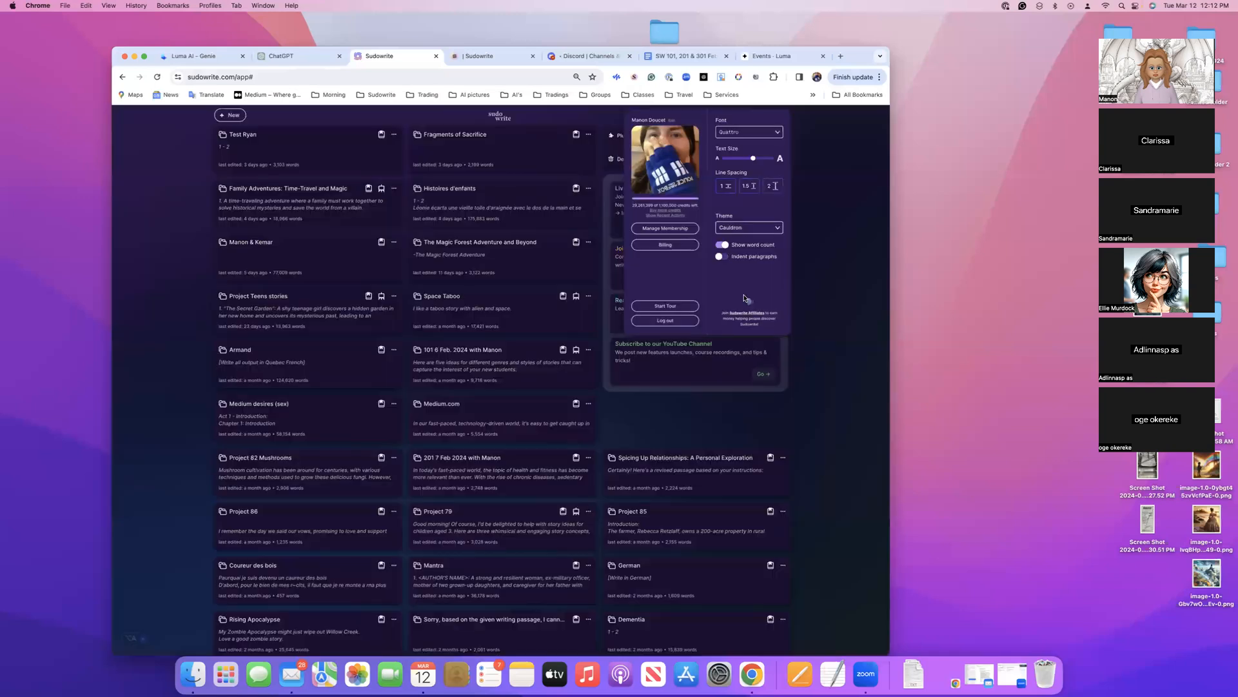
{"action": "left_click", "coordinate": [761, 228]}
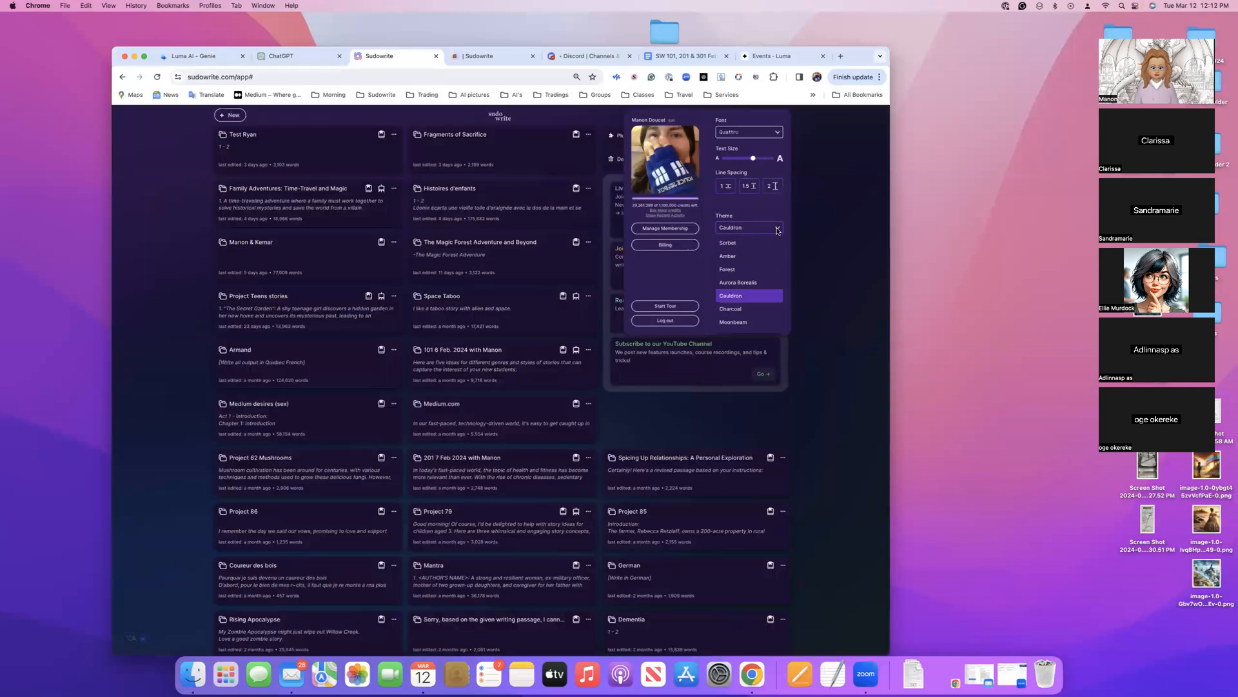
{"action": "left_click", "coordinate": [736, 243]}
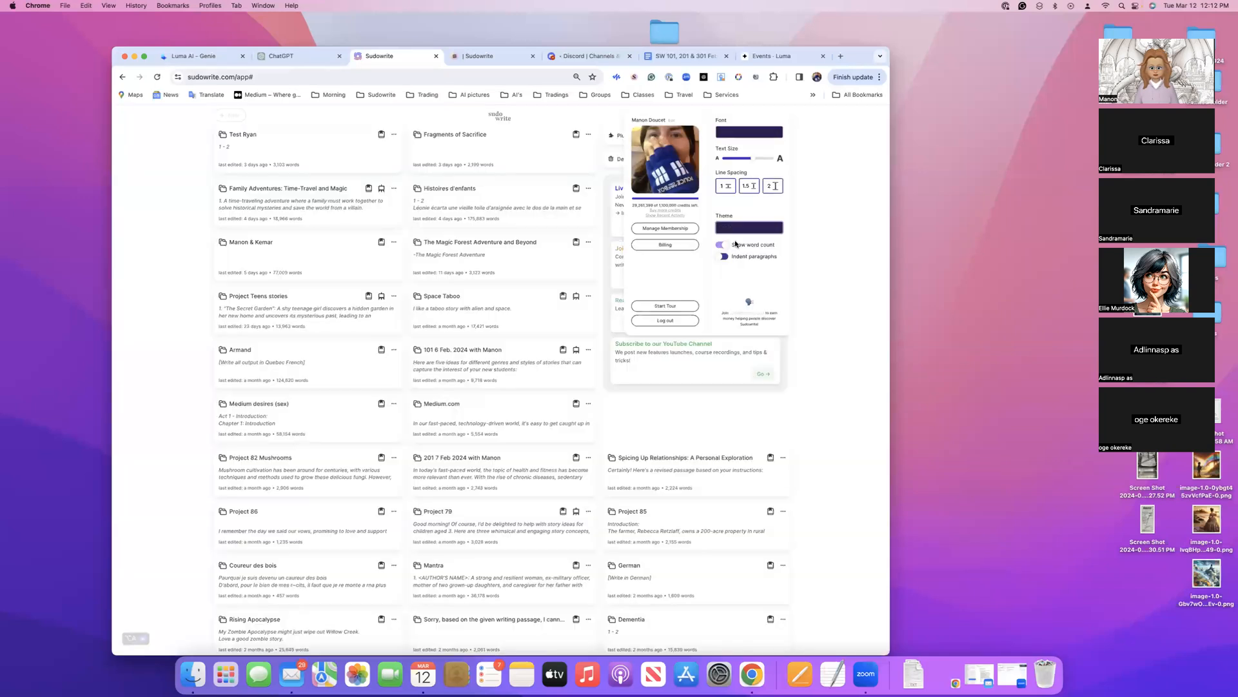
{"action": "left_click", "coordinate": [777, 229]}
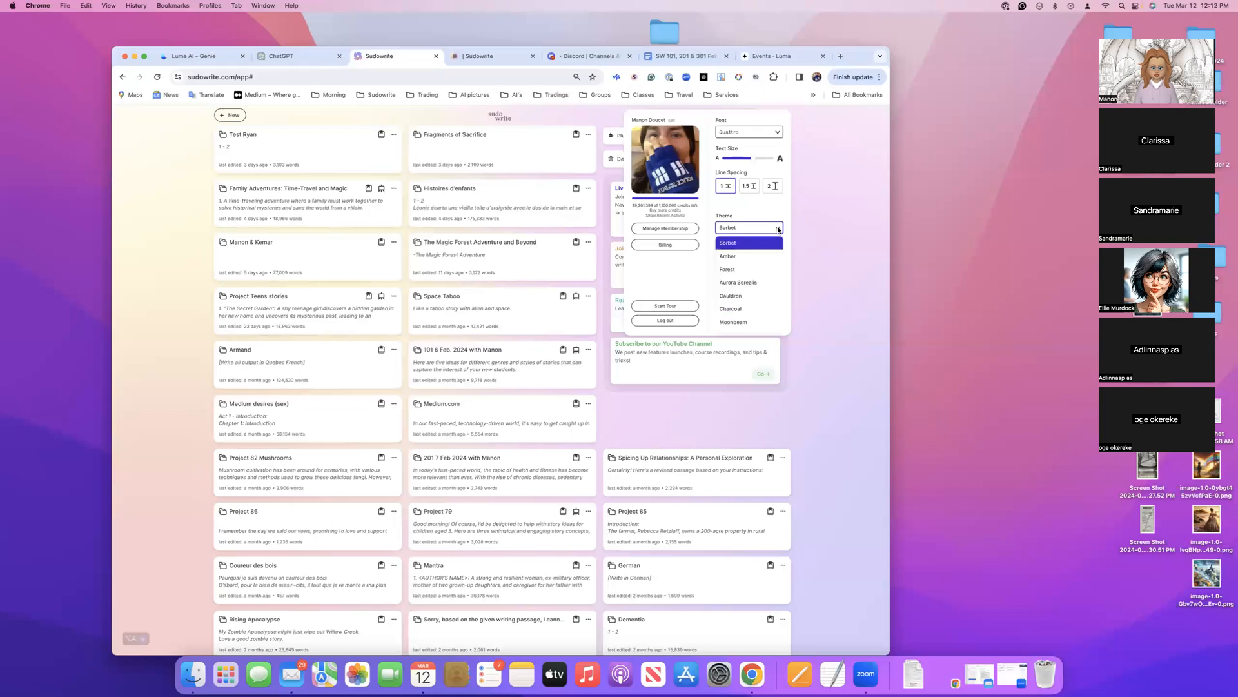
{"action": "left_click", "coordinate": [743, 258]}
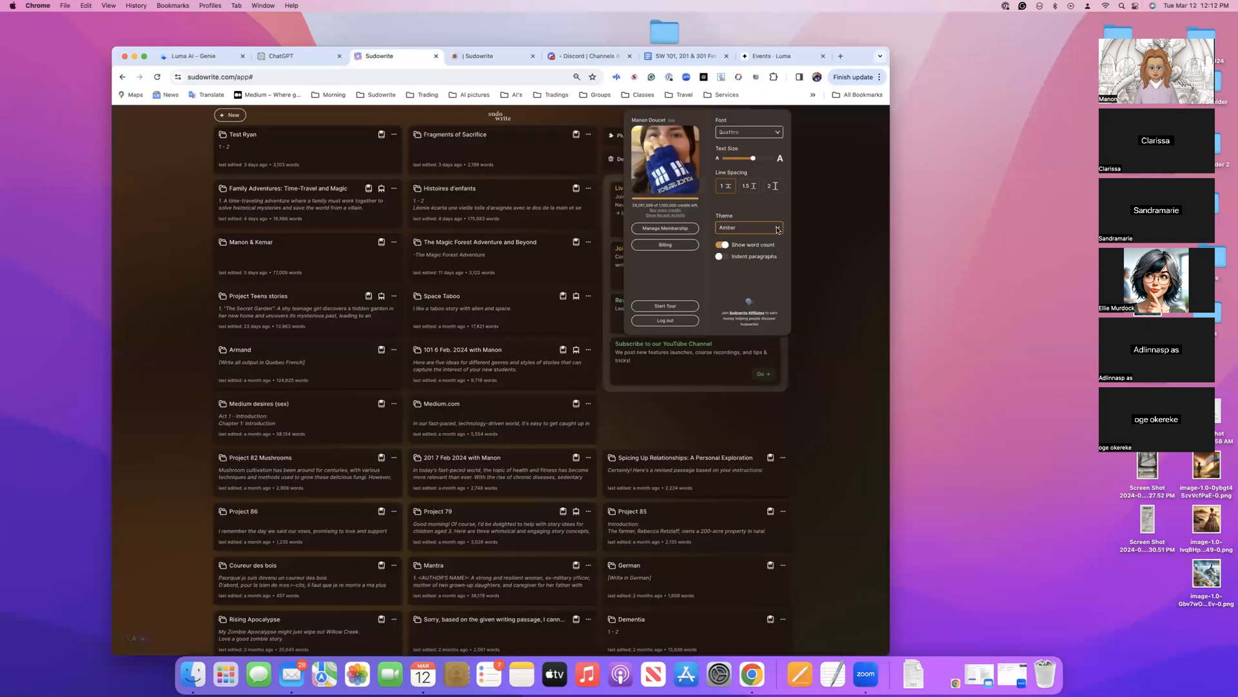
Set the theme to Aurora Borealis and enlarge the page, closing and reopening the account settings
{"action": "left_click", "coordinate": [778, 229]}
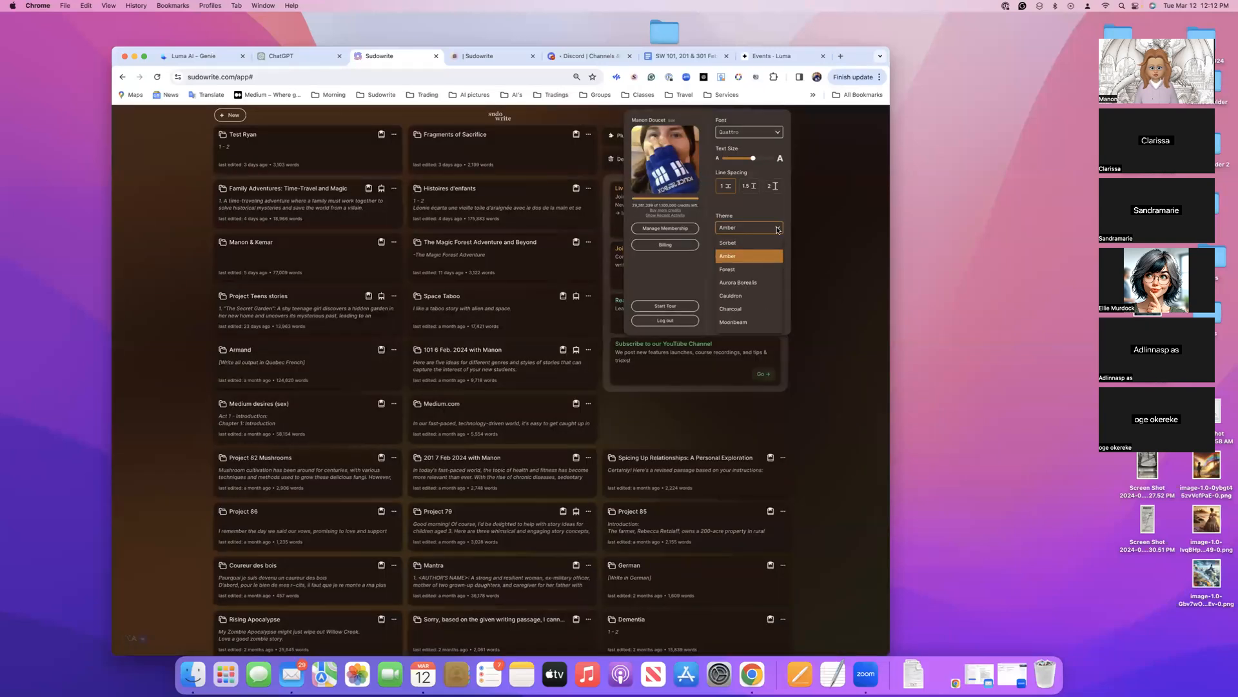
{"action": "left_click", "coordinate": [746, 284]}
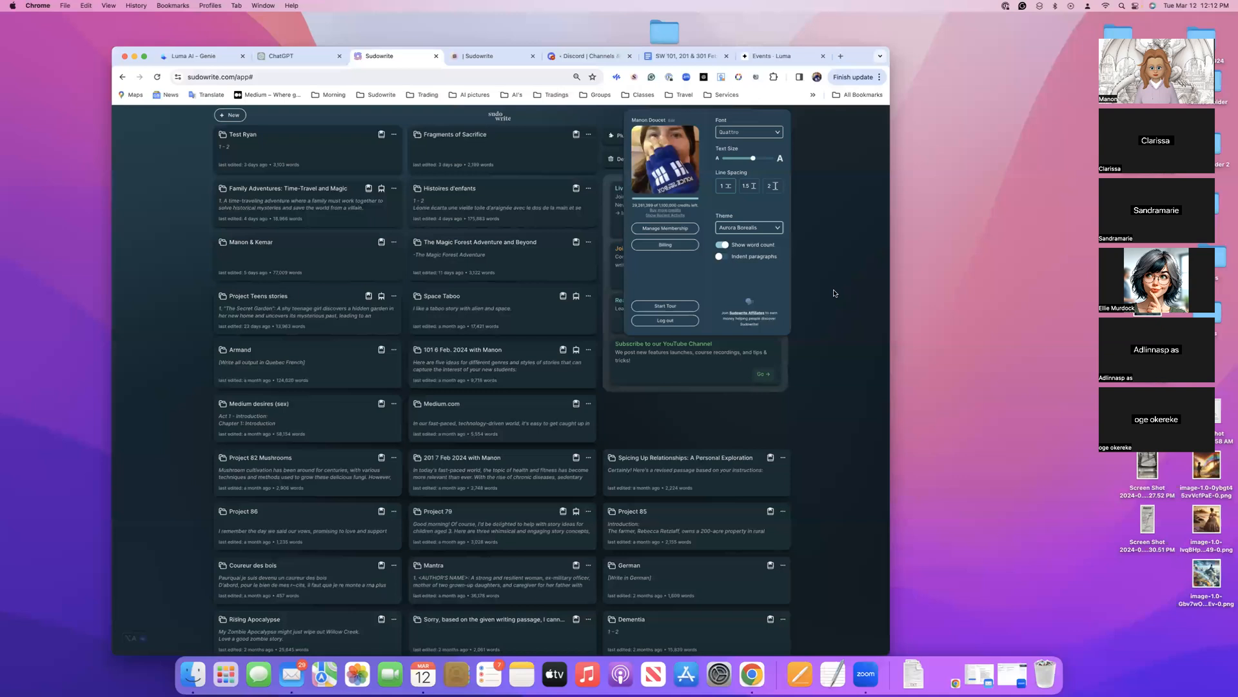
{"action": "key", "text": "super+equal"}
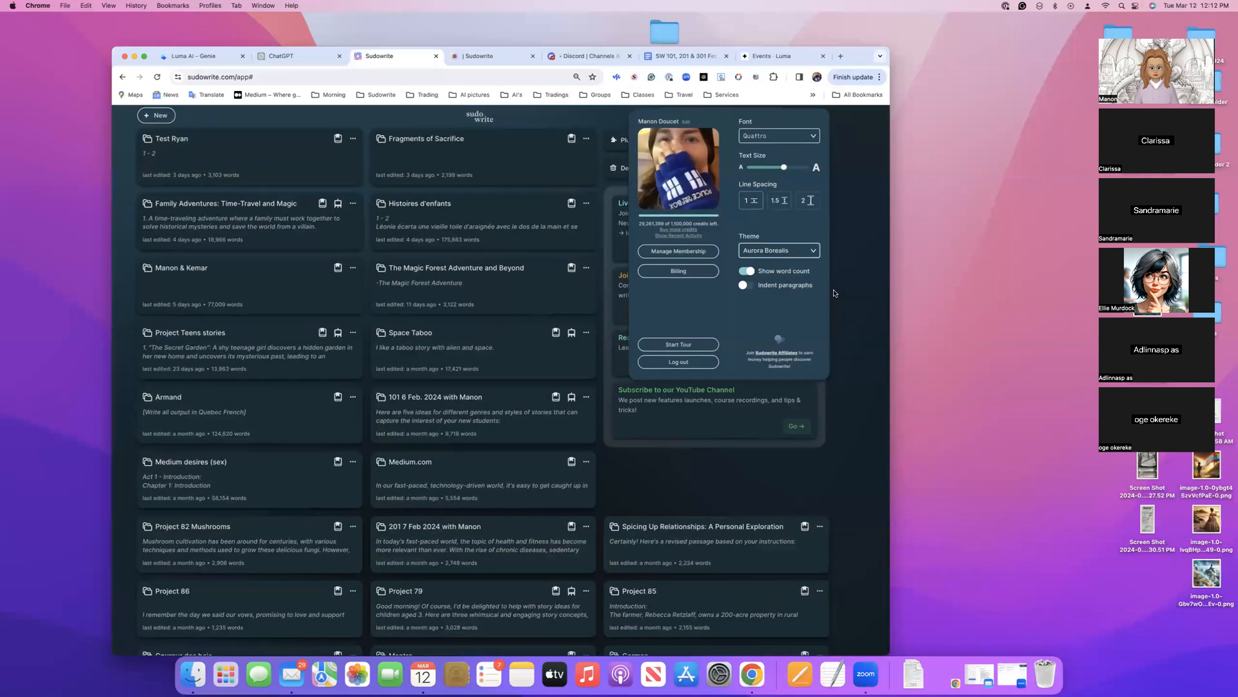
{"action": "left_click", "coordinate": [835, 293]}
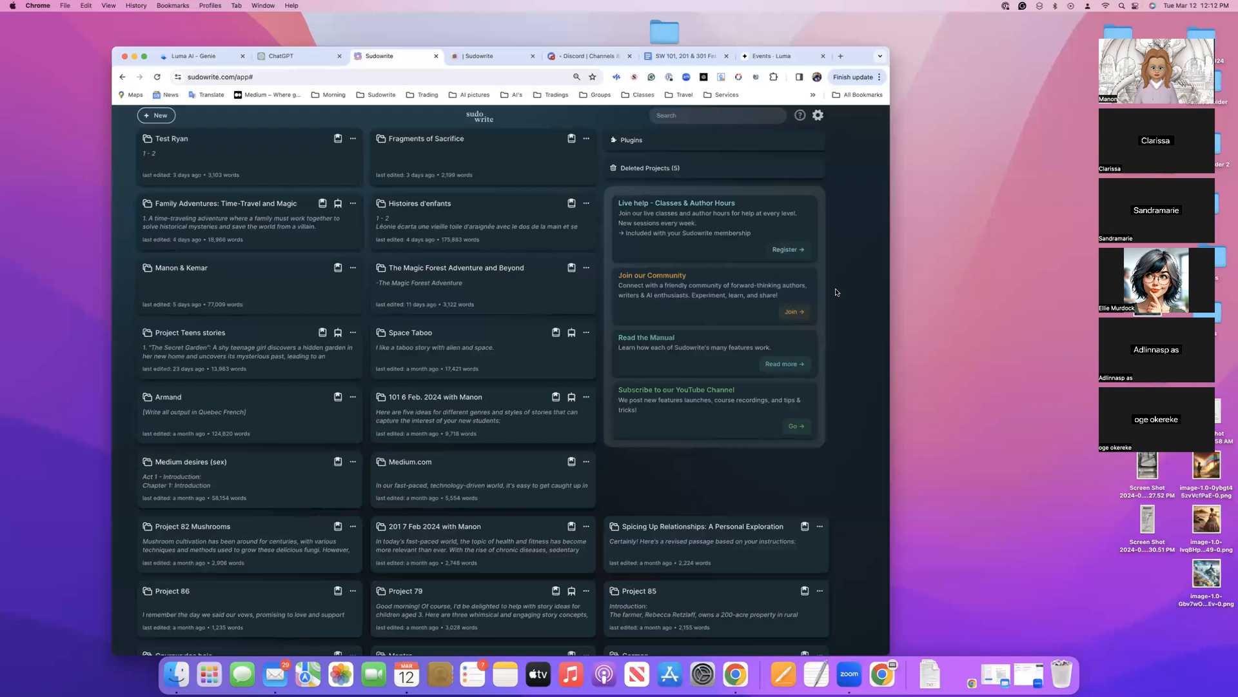
{"action": "left_click", "coordinate": [818, 117]}
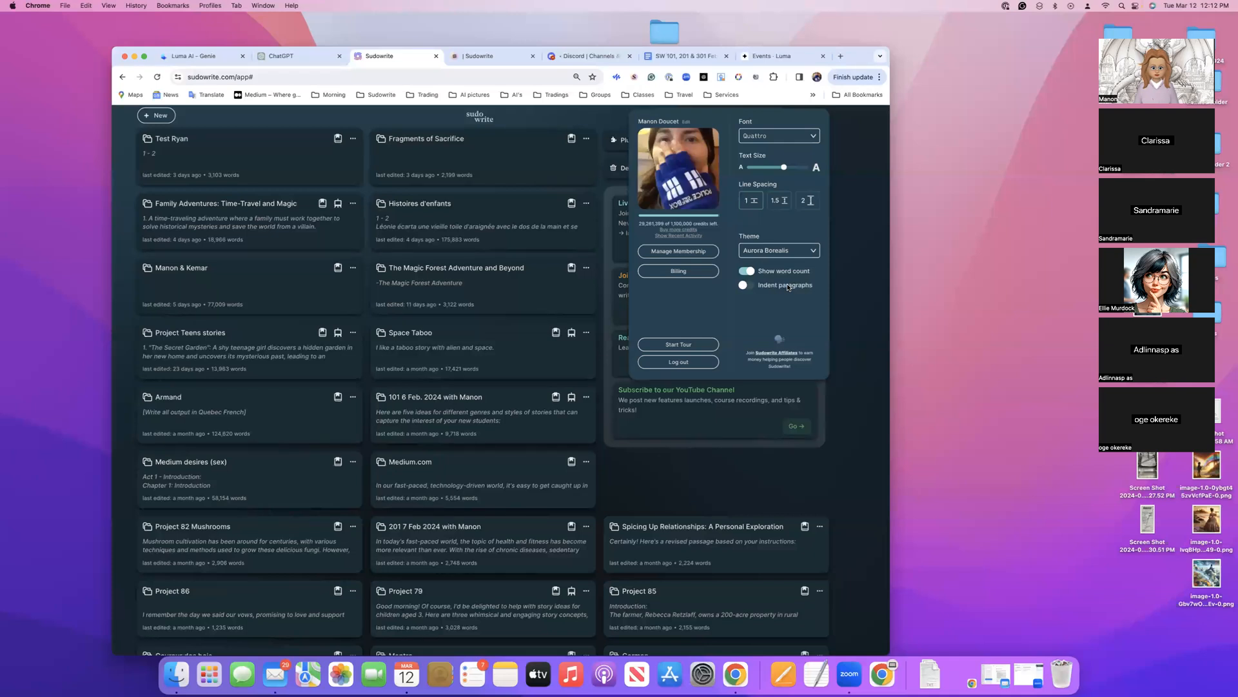
Close the account settings and browse the popular plugins in the Sudowrite plugin directory
{"action": "scroll", "coordinate": [787, 287], "scroll_direction": "left", "scroll_amount": 1}
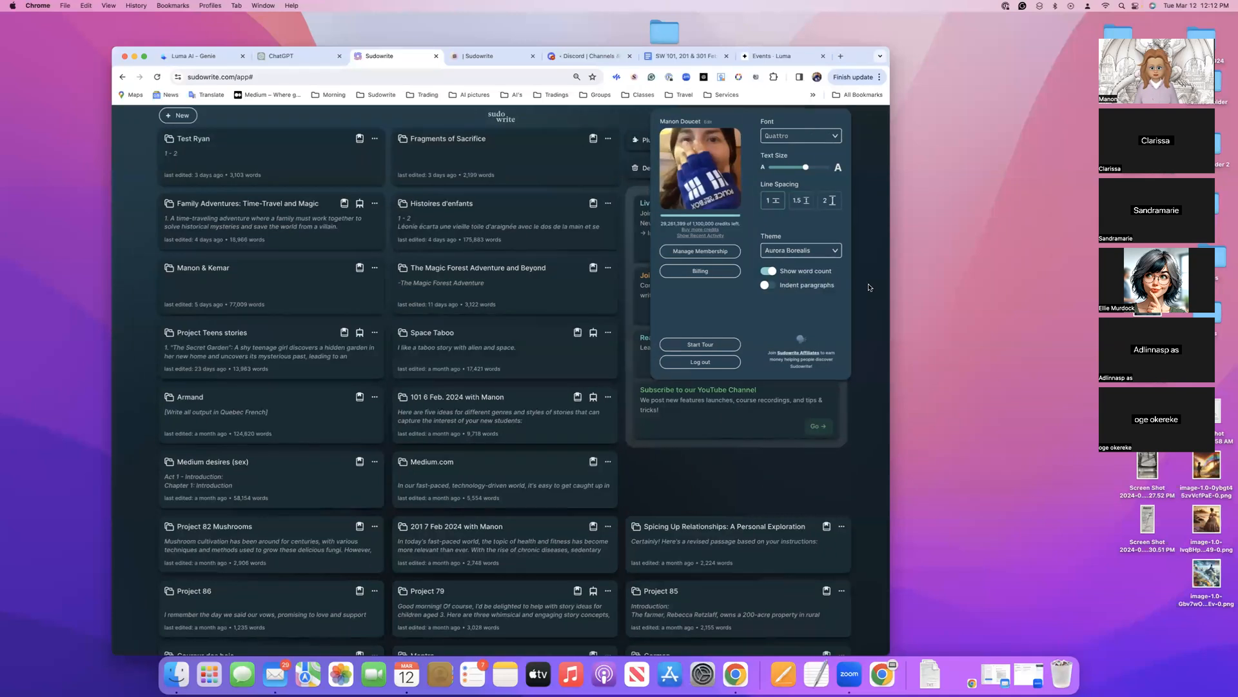
{"action": "left_click", "coordinate": [865, 288]}
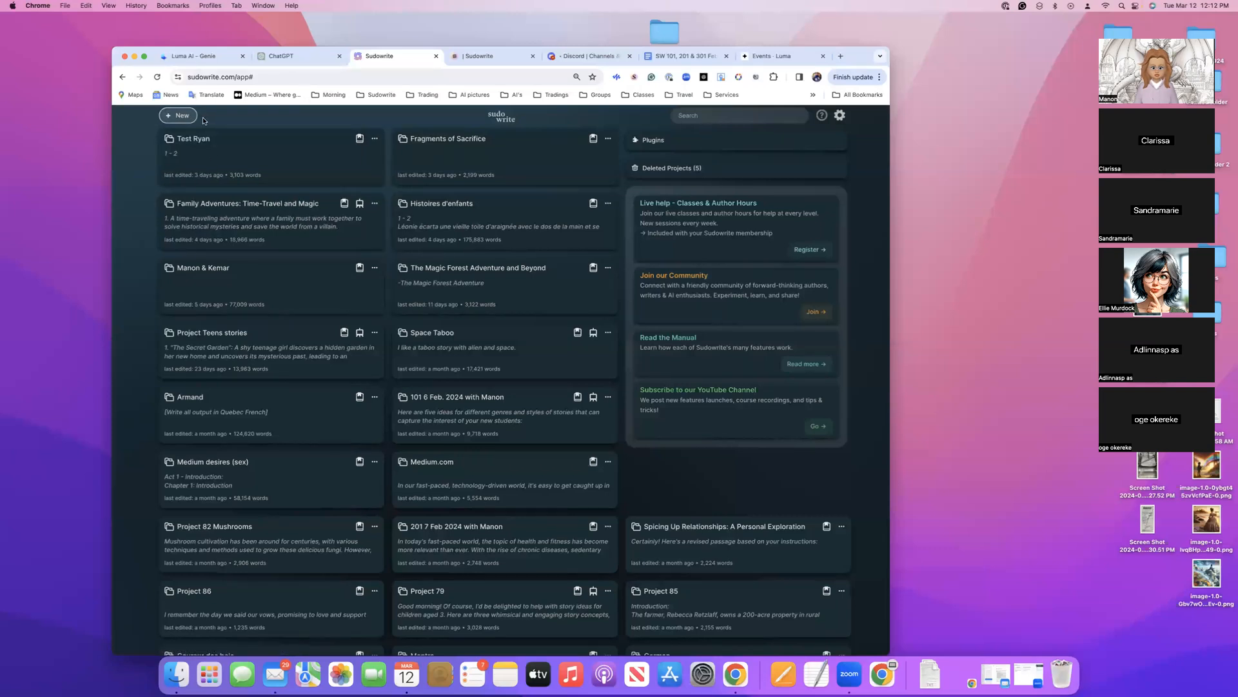
{"action": "left_click", "coordinate": [650, 141]}
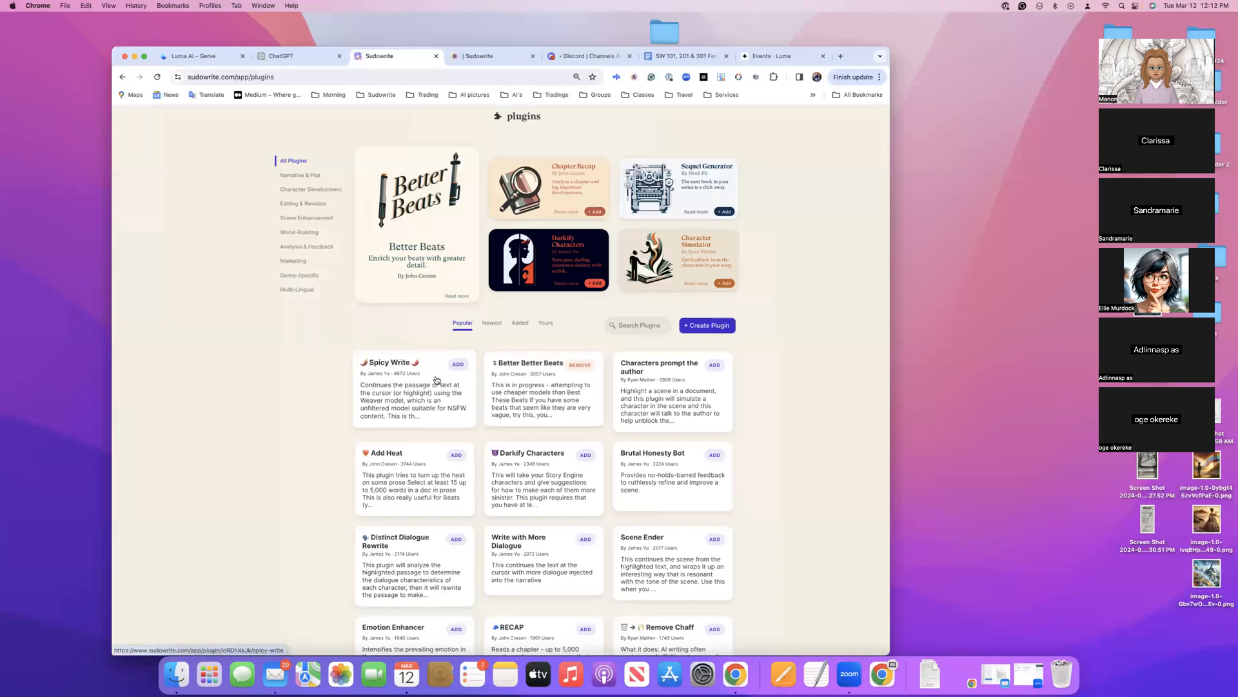
{"action": "scroll", "coordinate": [560, 390], "scroll_direction": "down", "scroll_amount": 15}
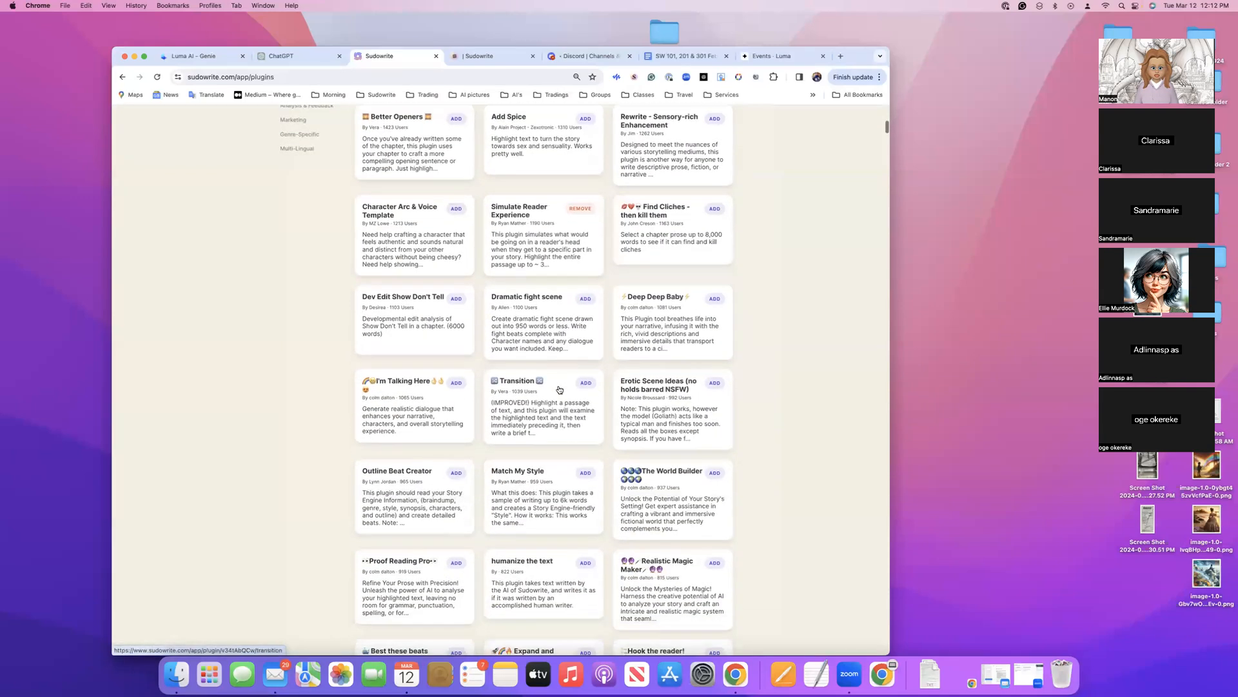
{"action": "scroll", "coordinate": [560, 390], "scroll_direction": "down", "scroll_amount": 15}
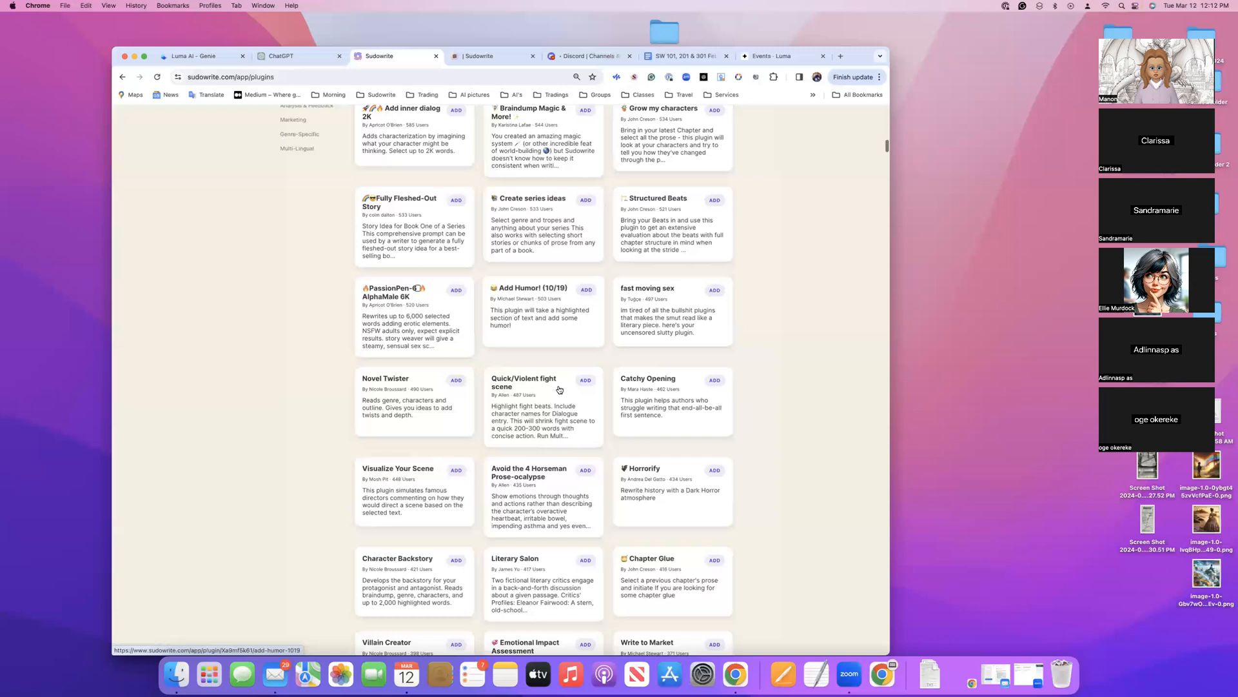
{"action": "scroll", "coordinate": [559, 390], "scroll_direction": "up", "scroll_amount": 20}
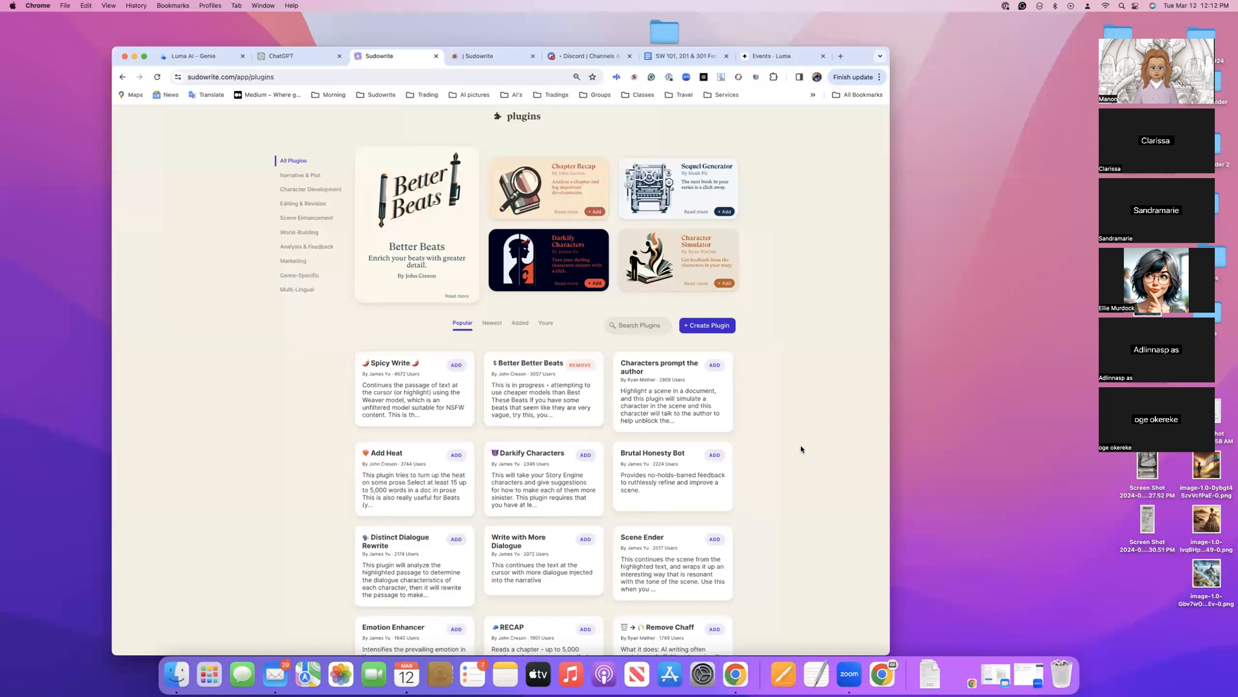
Look through the list of your own plugins in the plugin directory
{"action": "left_click", "coordinate": [545, 324]}
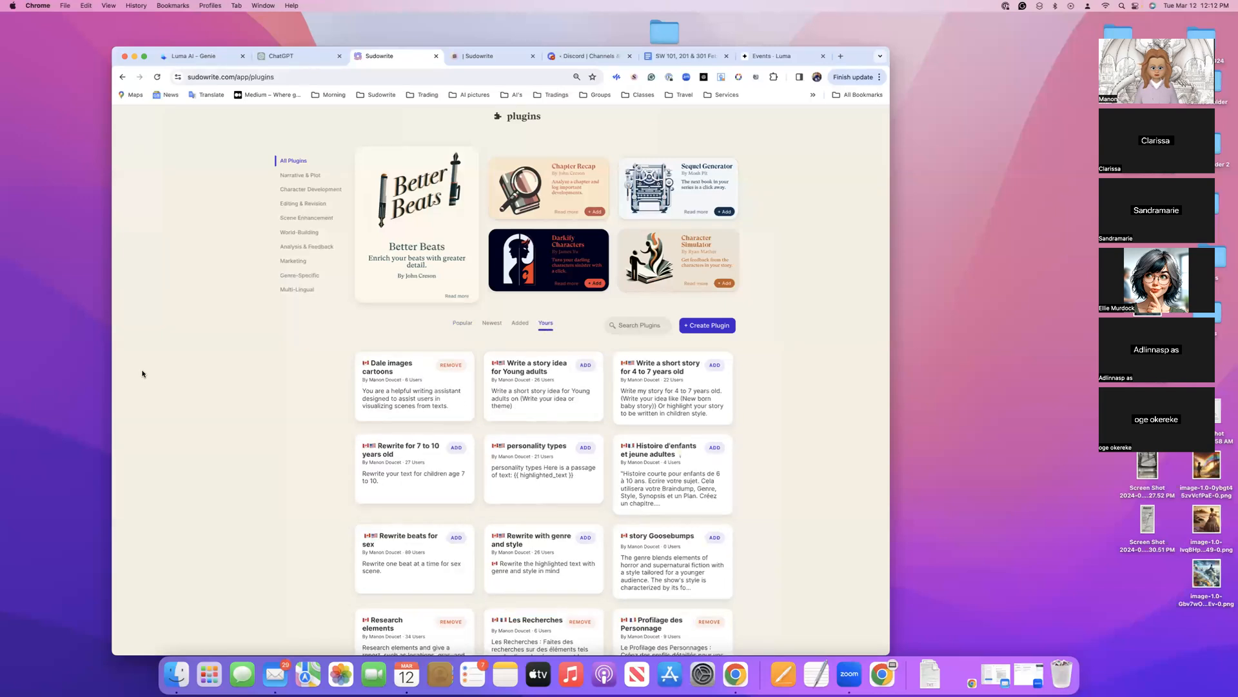
{"action": "scroll", "coordinate": [142, 373], "scroll_direction": "down", "scroll_amount": 3}
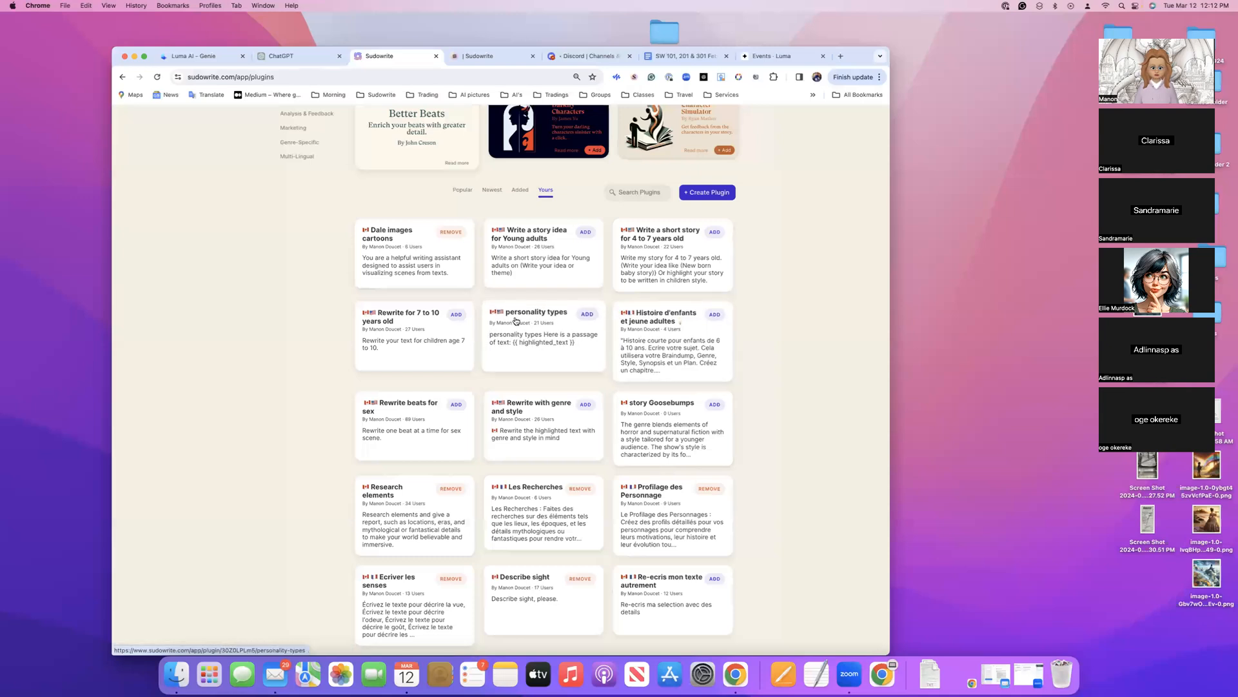
{"action": "scroll", "coordinate": [517, 322], "scroll_direction": "down", "scroll_amount": 5}
{"action": "scroll", "coordinate": [518, 322], "scroll_direction": "down", "scroll_amount": 9}
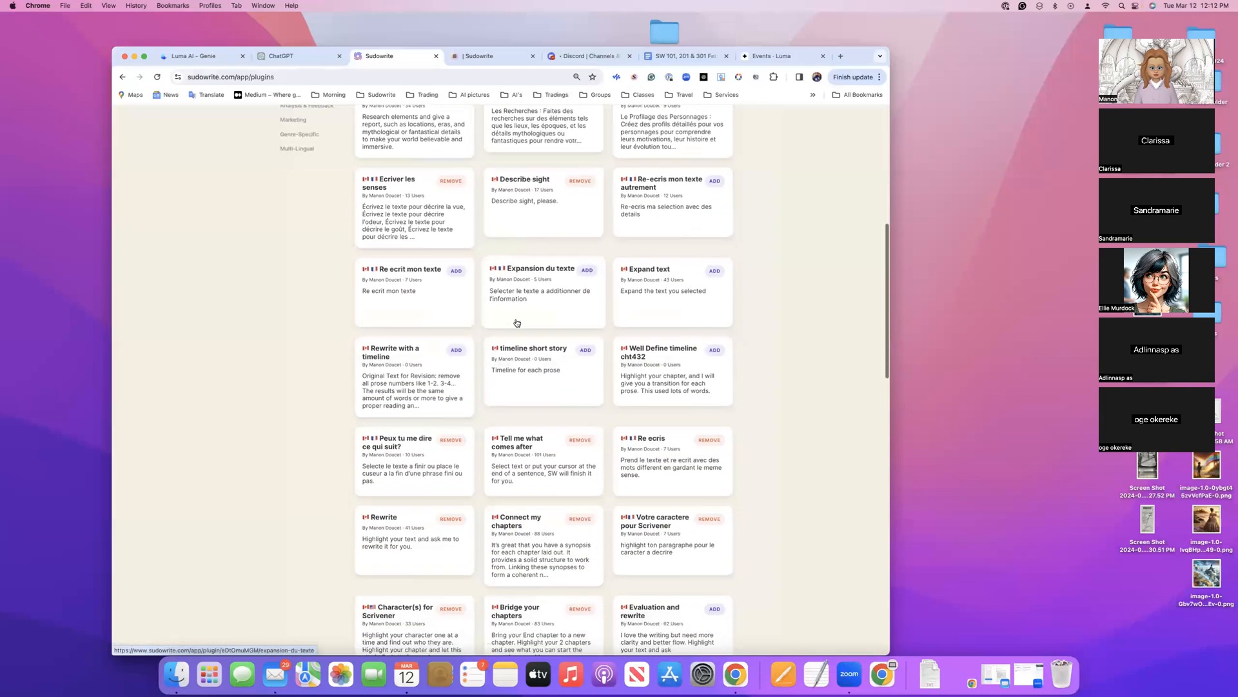
{"action": "scroll", "coordinate": [516, 322], "scroll_direction": "down", "scroll_amount": 7}
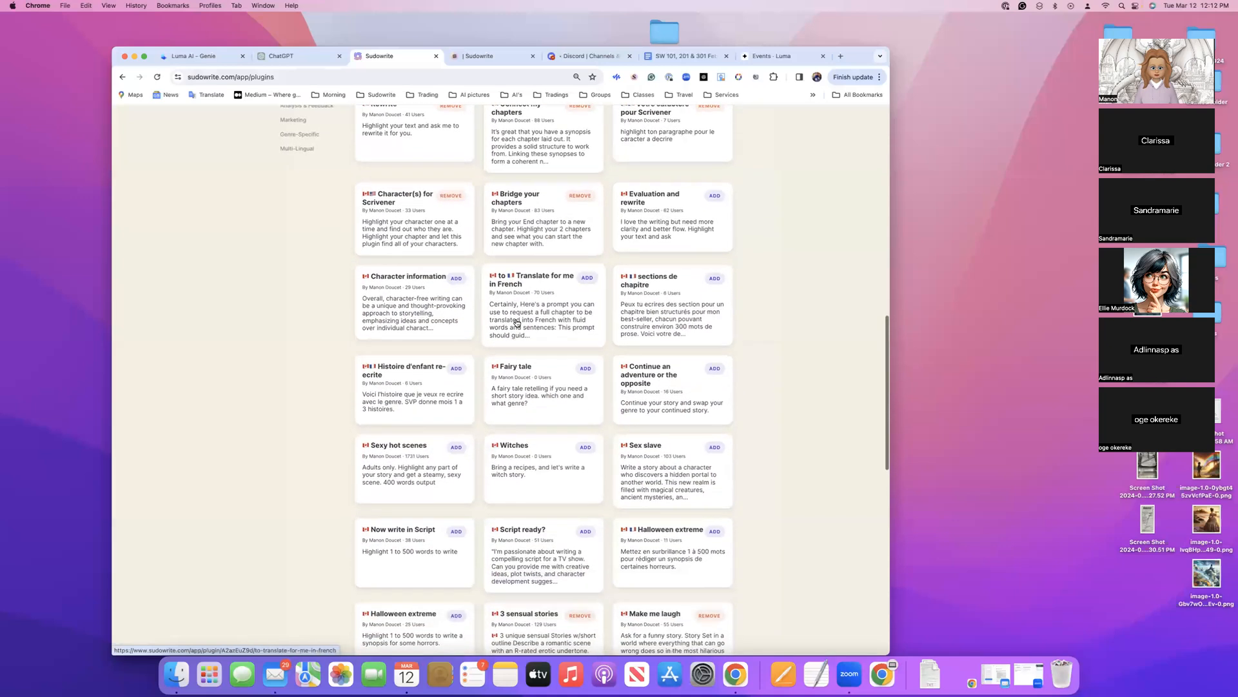
{"action": "scroll", "coordinate": [518, 322], "scroll_direction": "down", "scroll_amount": 7}
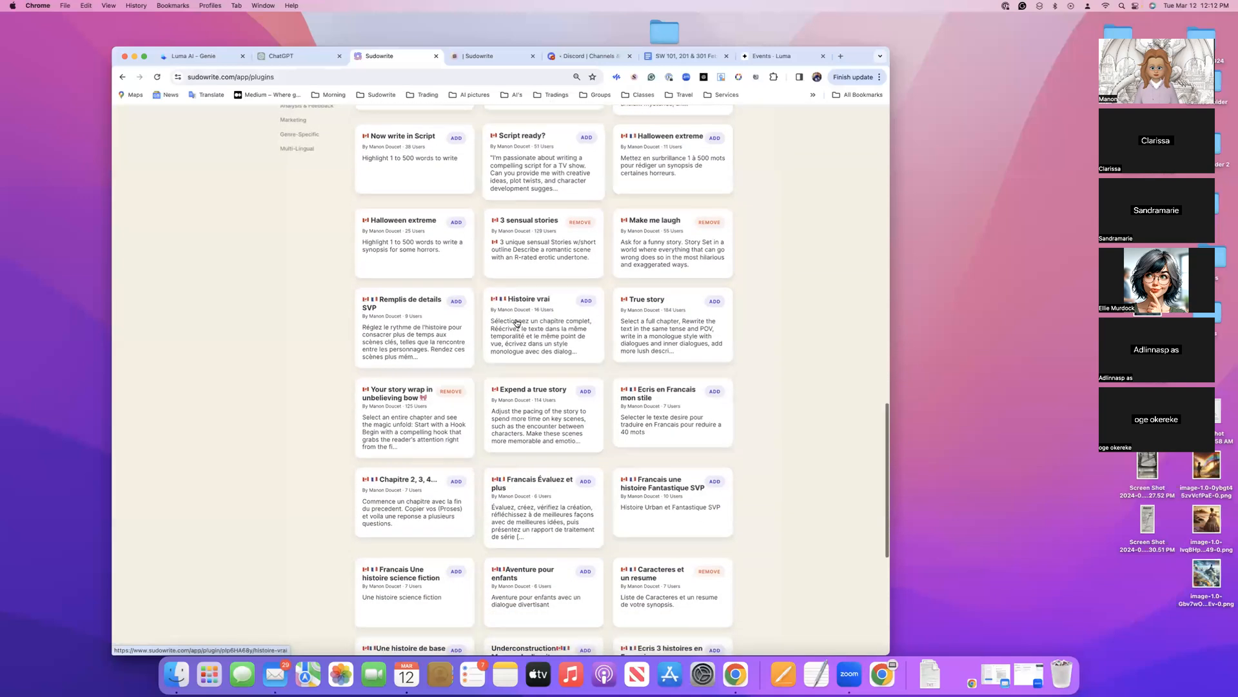
{"action": "scroll", "coordinate": [517, 322], "scroll_direction": "up", "scroll_amount": 20}
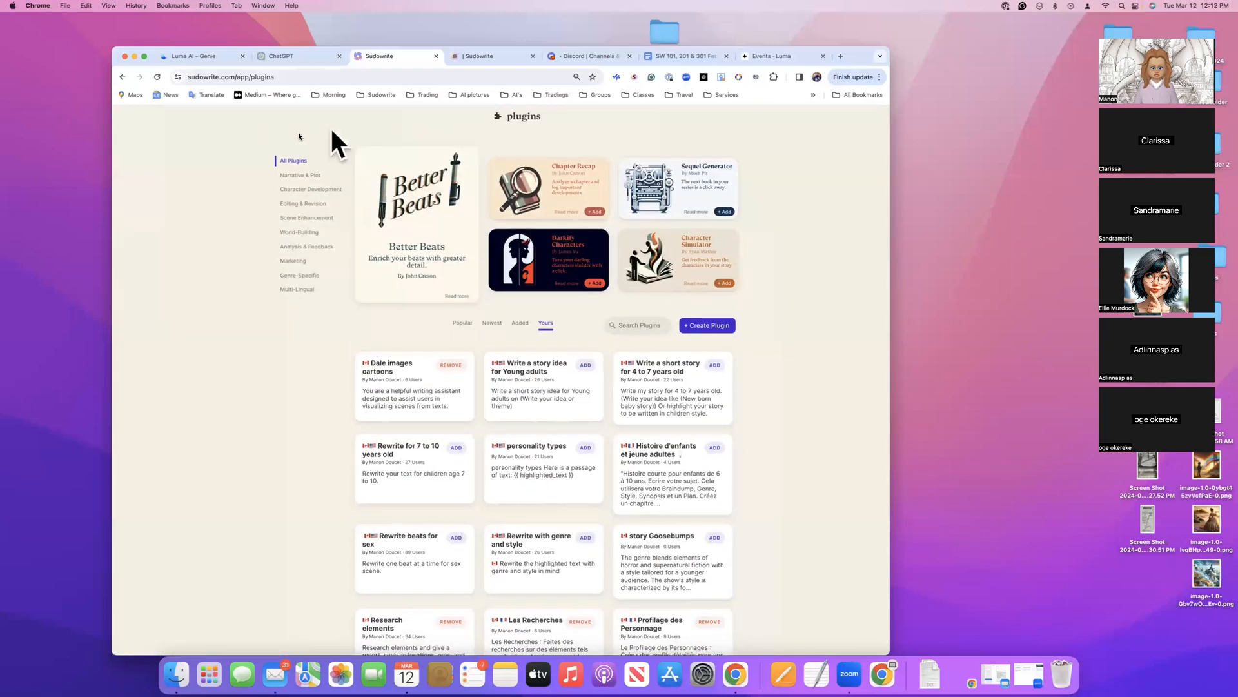
Leave the plugin directory and look over the deleted projects, returning to the project list
{"action": "left_click", "coordinate": [122, 80]}
{"action": "left_click", "coordinate": [122, 76]}
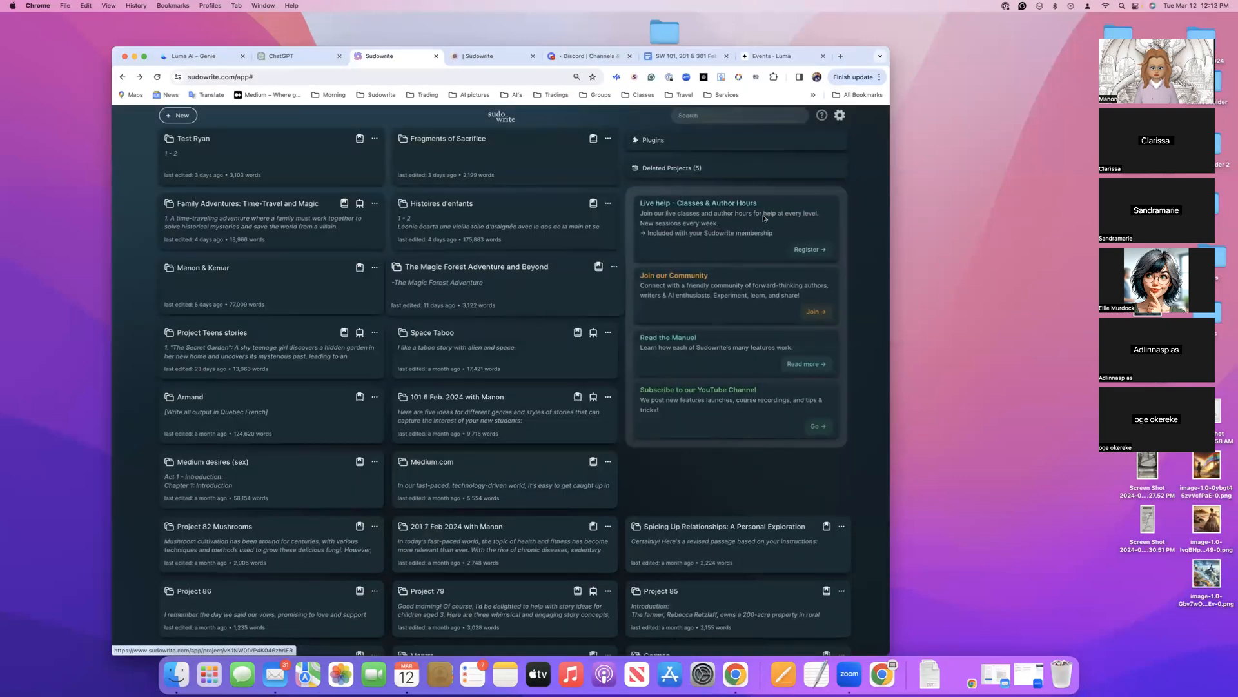
{"action": "left_click", "coordinate": [709, 173]}
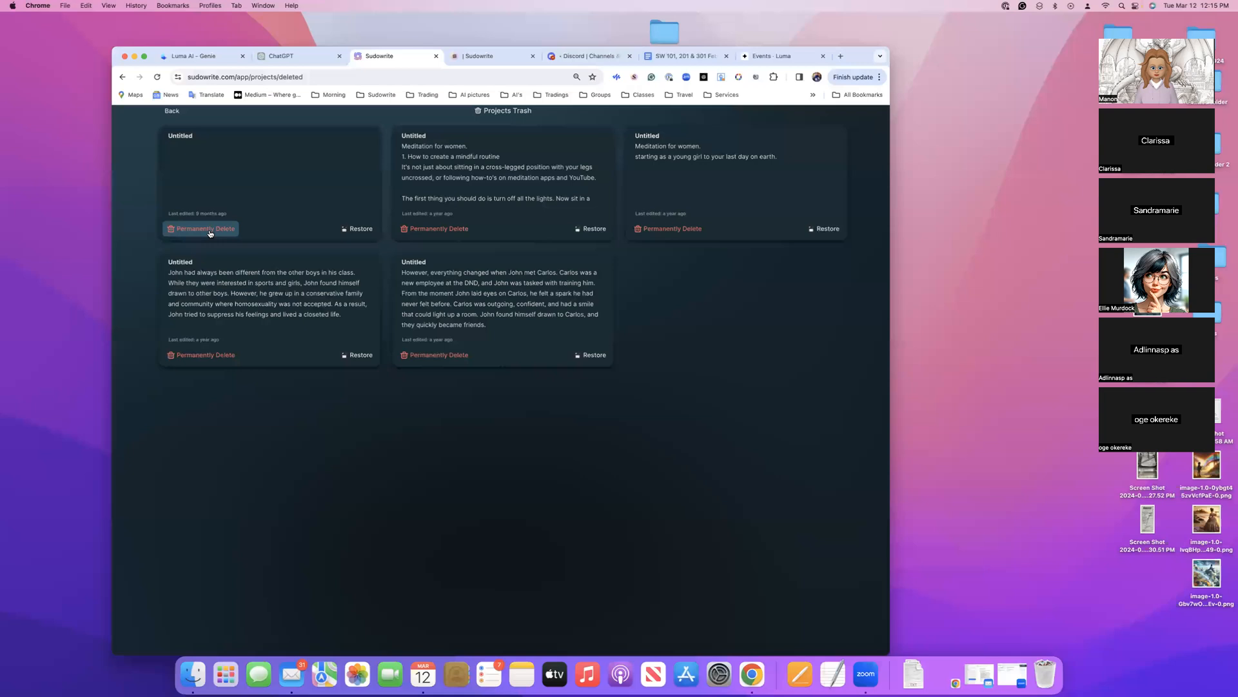
{"action": "left_click", "coordinate": [172, 112]}
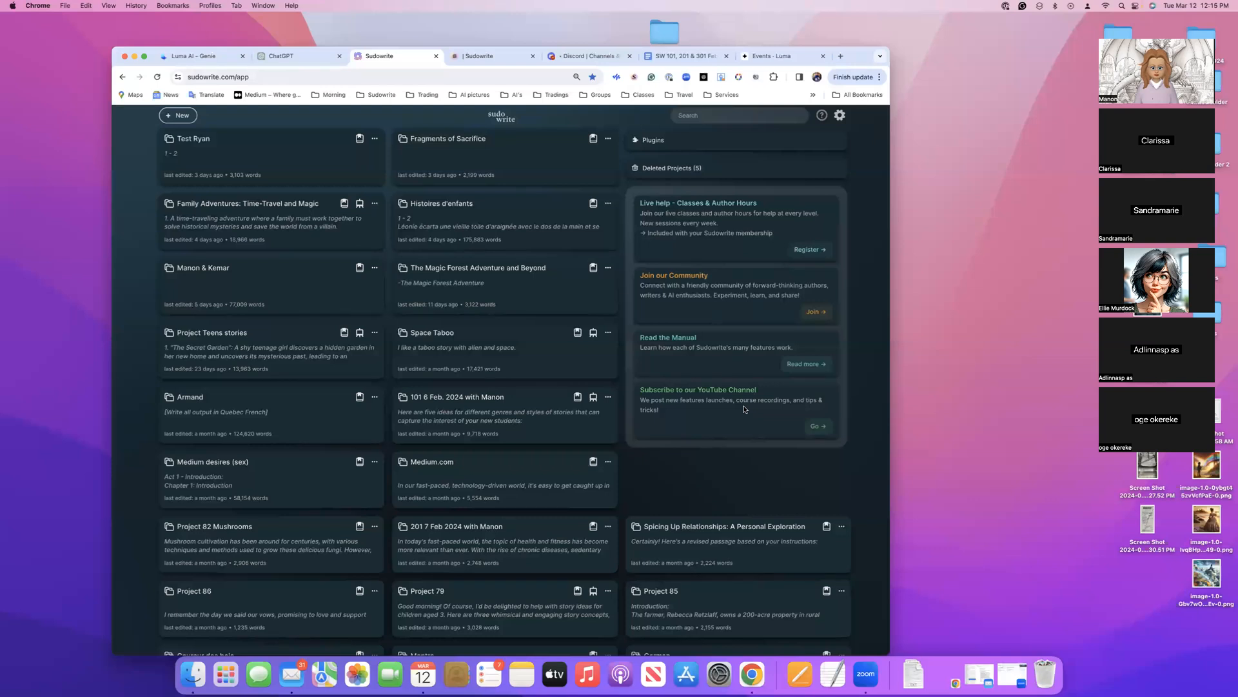
Open Sudowrite's YouTube channel, browse its For You videos and return to the Sudowrite project list
{"action": "left_click", "coordinate": [818, 426]}
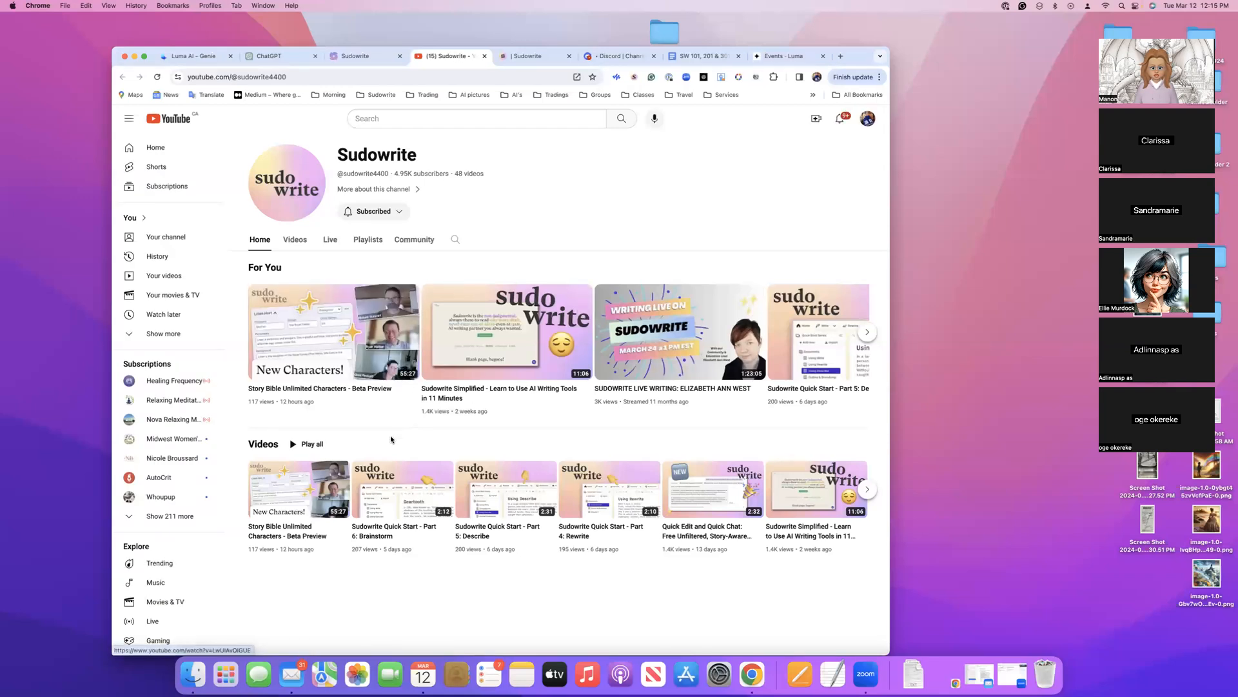
{"action": "left_click", "coordinate": [868, 334]}
{"action": "left_click", "coordinate": [868, 334]}
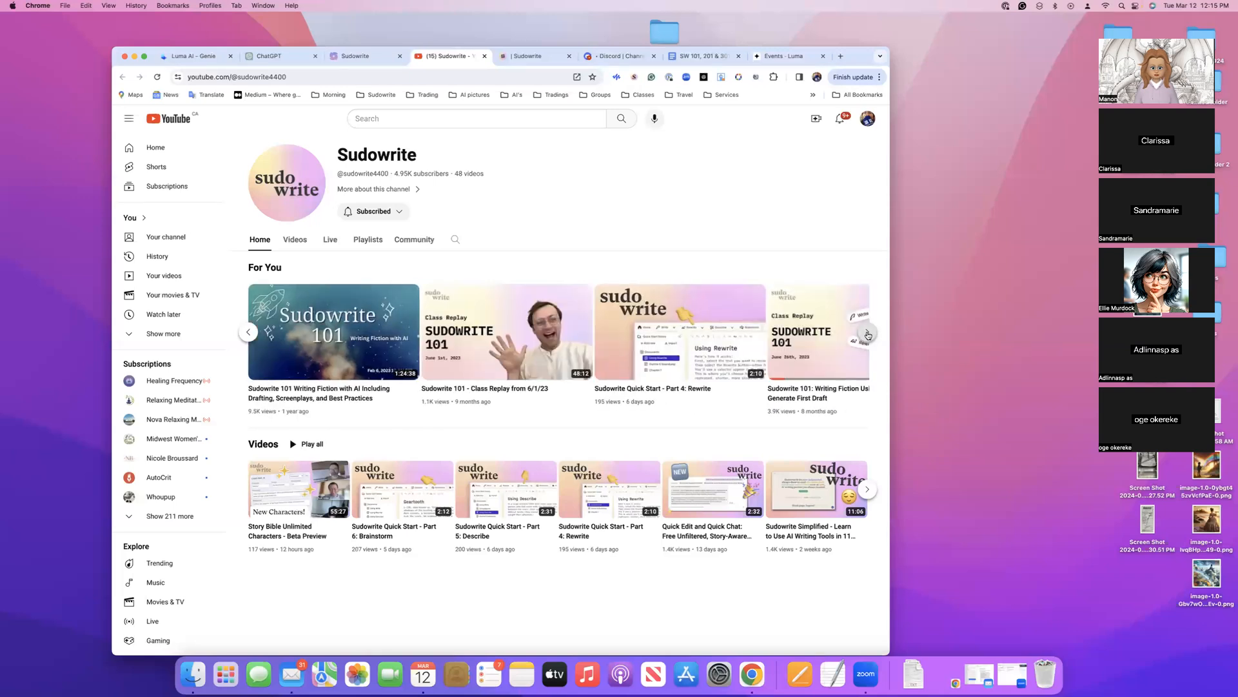
{"action": "left_click", "coordinate": [868, 334]}
{"action": "left_click", "coordinate": [869, 334]}
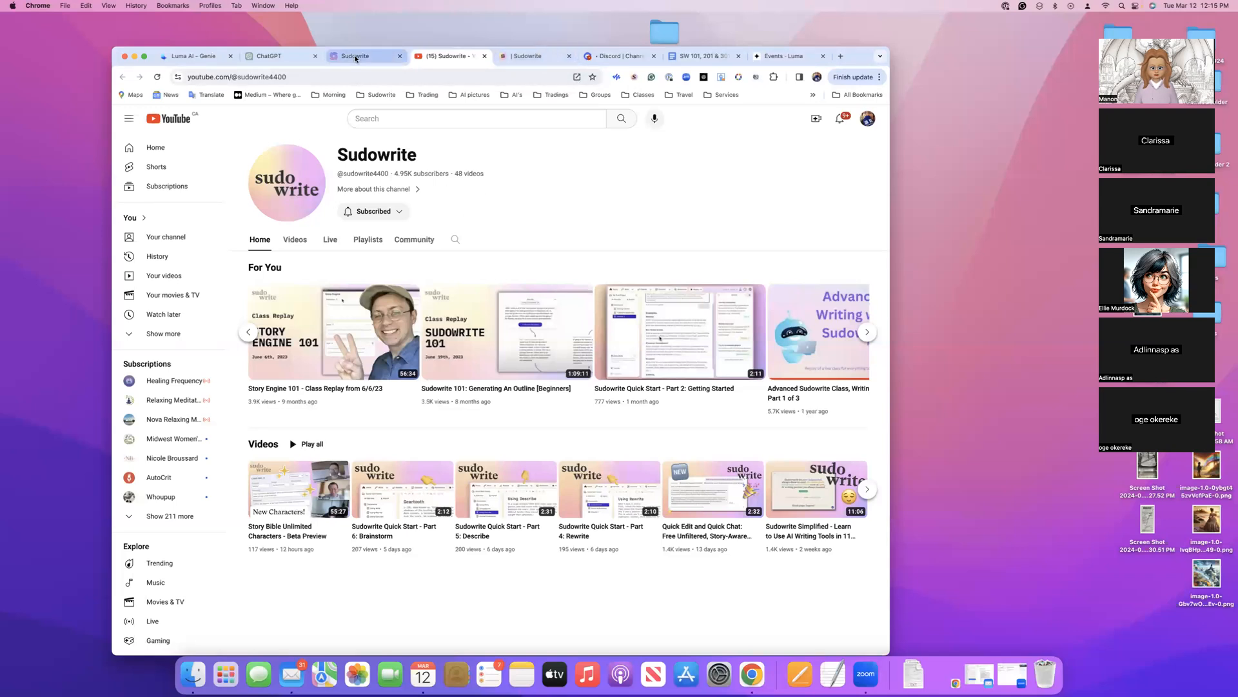
{"action": "left_click", "coordinate": [355, 57]}
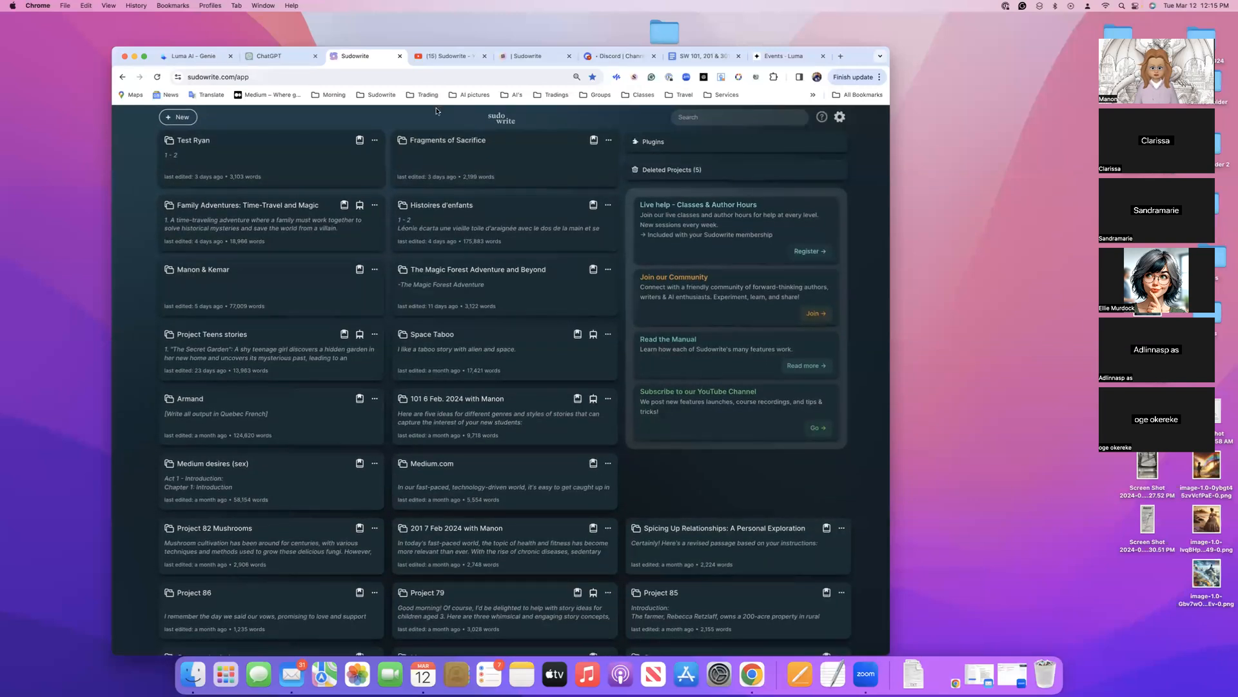
Create a new Sudowrite project and bring its tools and document list into view
{"action": "left_click", "coordinate": [177, 118]}
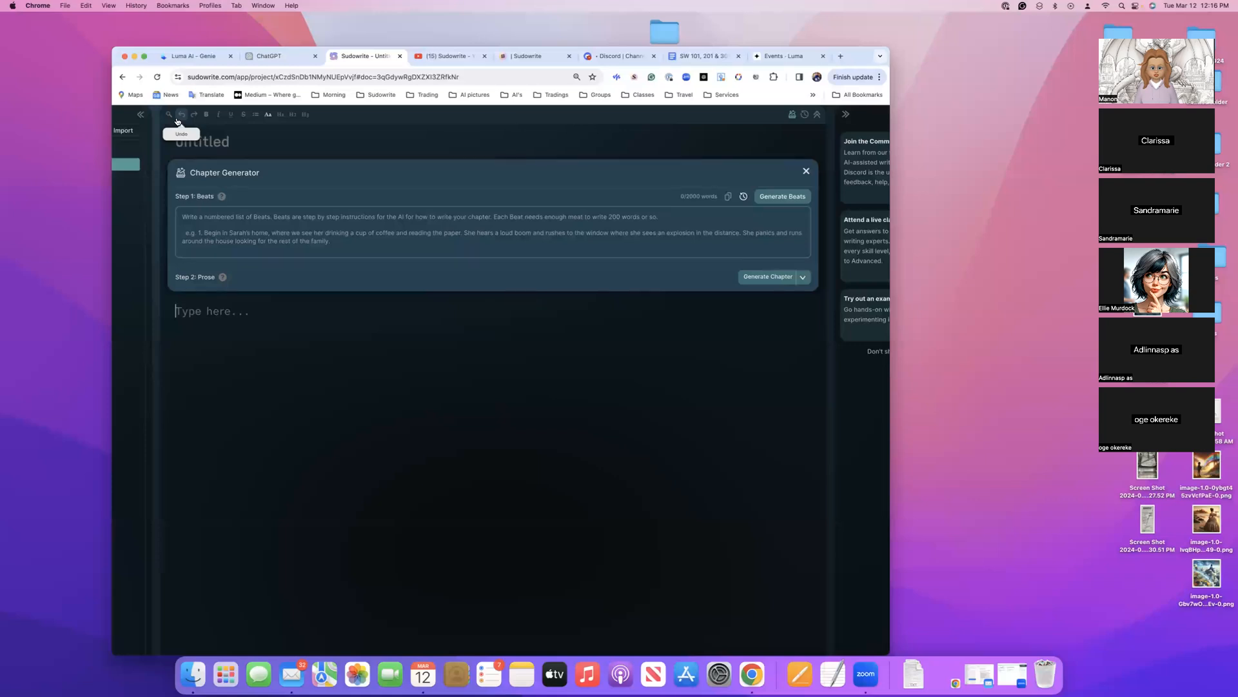
{"action": "scroll", "coordinate": [177, 122], "scroll_direction": "up", "scroll_amount": 1}
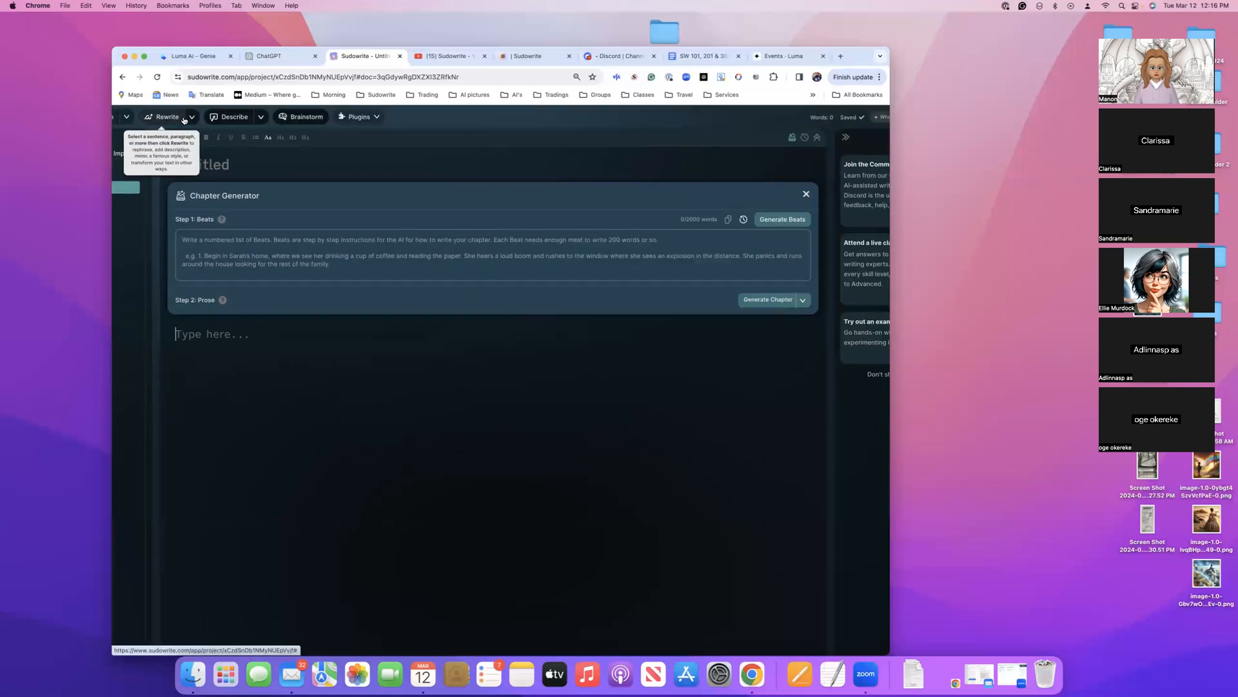
{"action": "scroll", "coordinate": [183, 120], "scroll_direction": "left", "scroll_amount": 2}
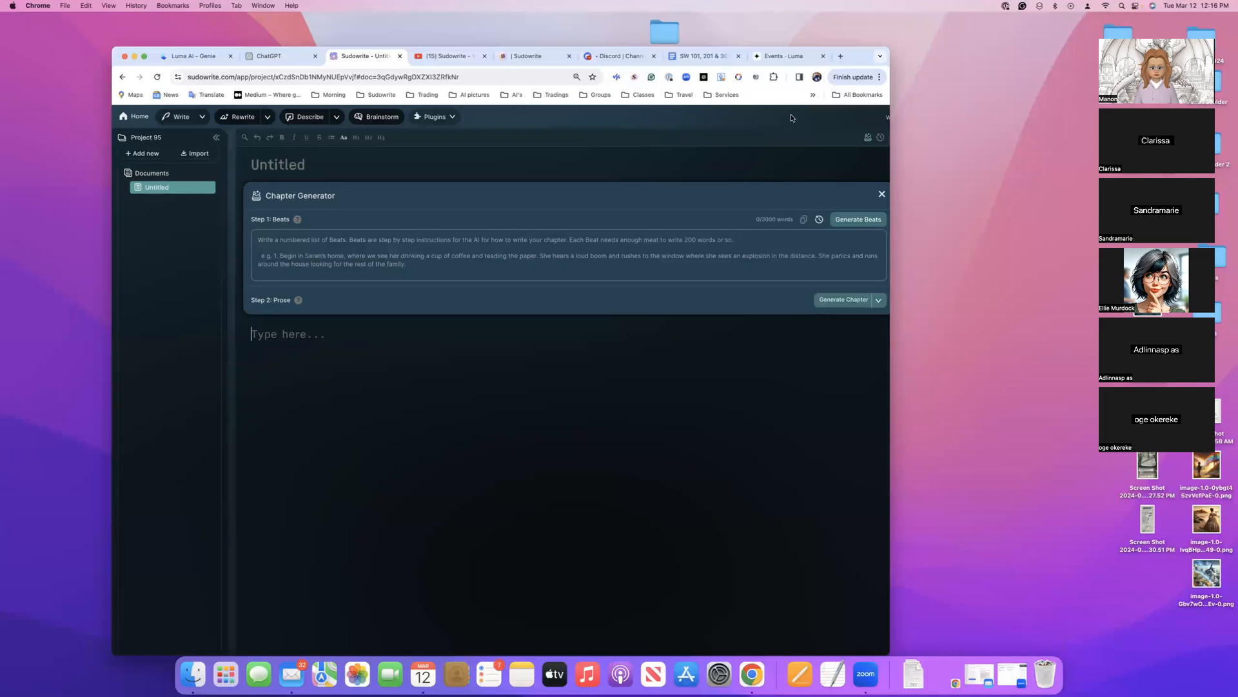
Switch to the SW 101, 201 & 301 class notes in Google Docs and reposition the browser window
{"action": "left_click_drag", "start_coordinate": [856, 54], "coordinate": [859, 70]}
{"action": "left_click", "coordinate": [710, 71]}
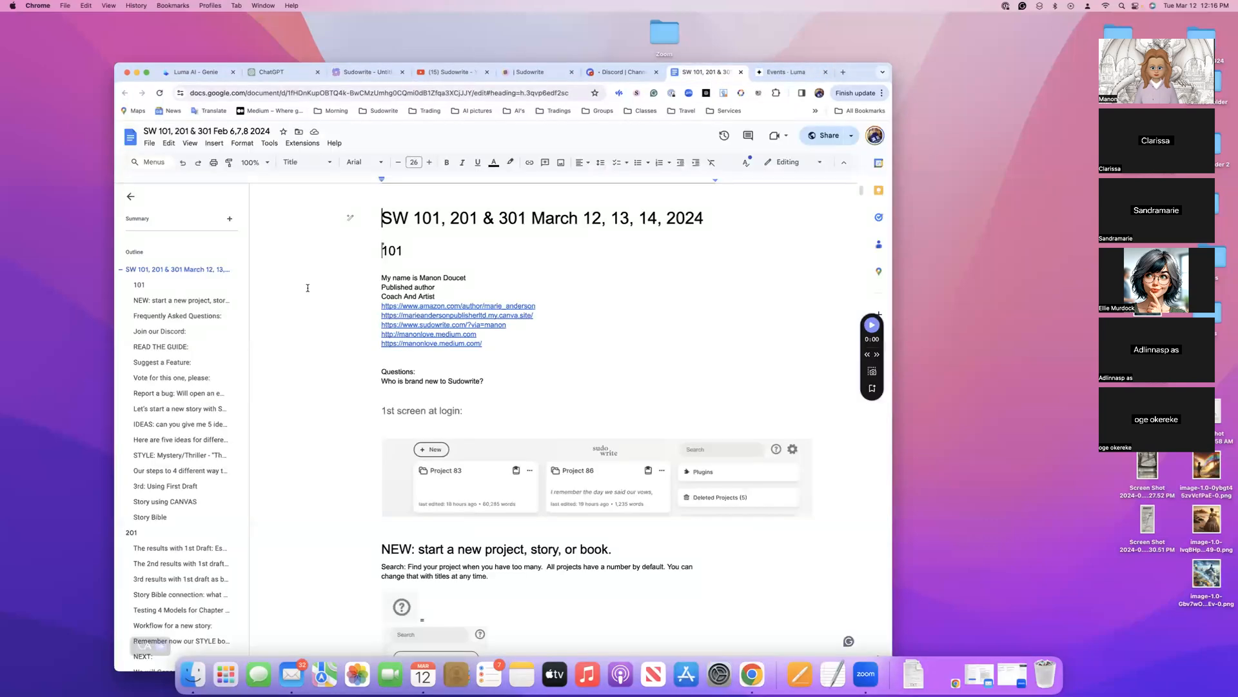
{"action": "scroll", "coordinate": [120, 524], "scroll_direction": "down", "scroll_amount": 2}
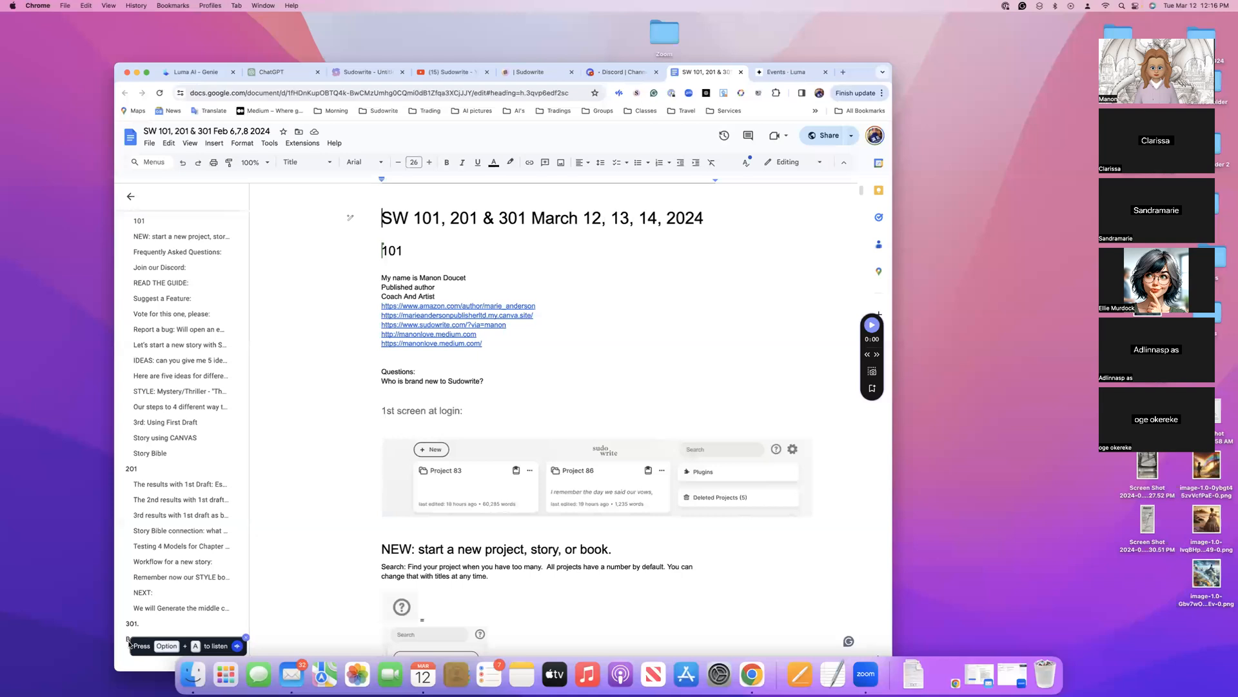
{"action": "left_click_drag", "start_coordinate": [865, 79], "coordinate": [933, 57]}
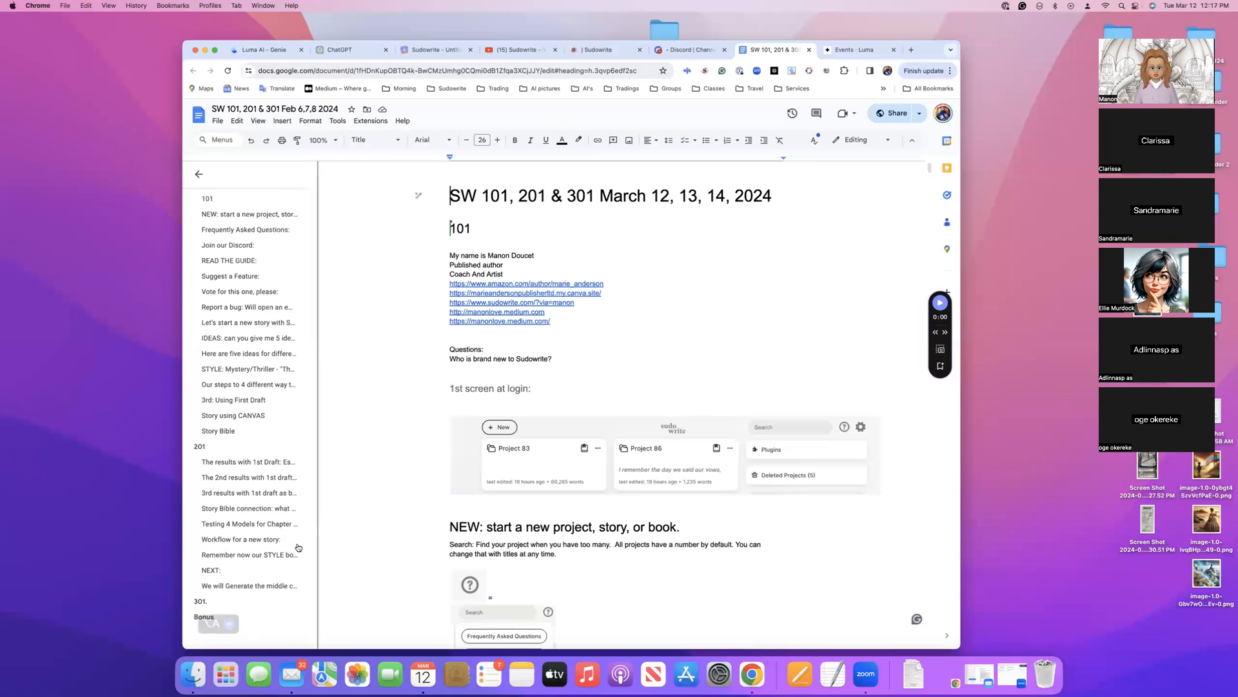
Go to the Bonus section of the class notes and review the registration answers about goals and expectations
{"action": "left_click", "coordinate": [194, 618]}
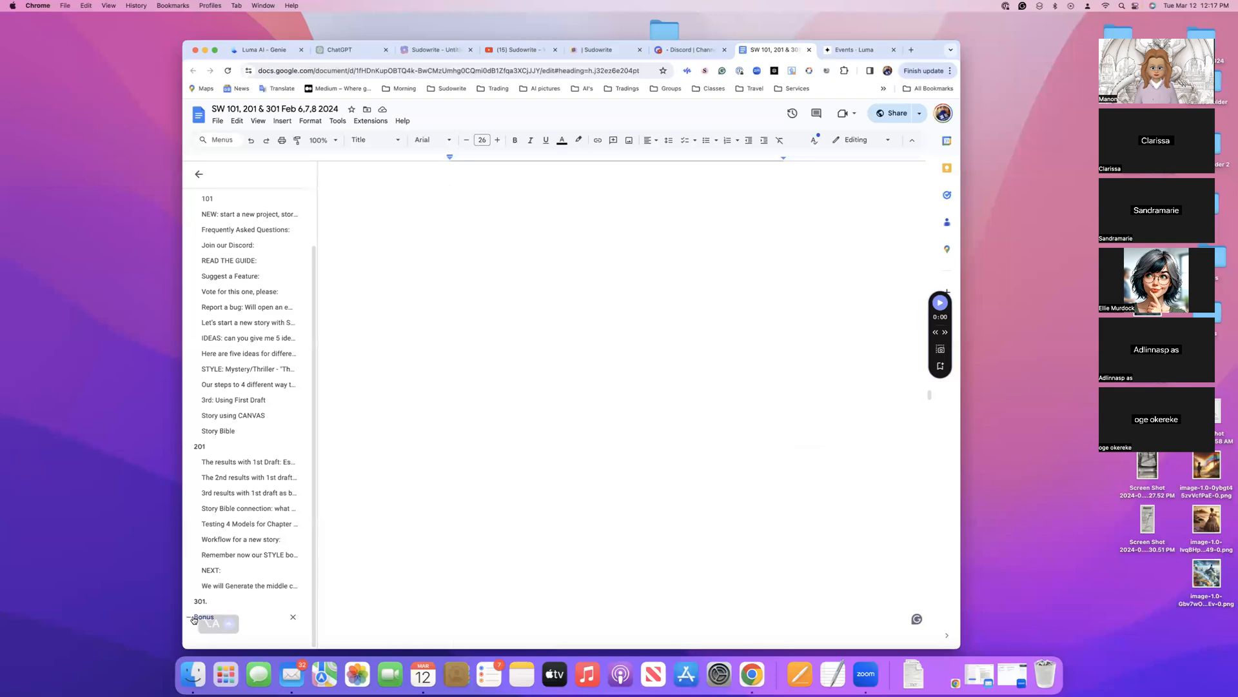
{"action": "scroll", "coordinate": [514, 525], "scroll_direction": "down", "scroll_amount": 5}
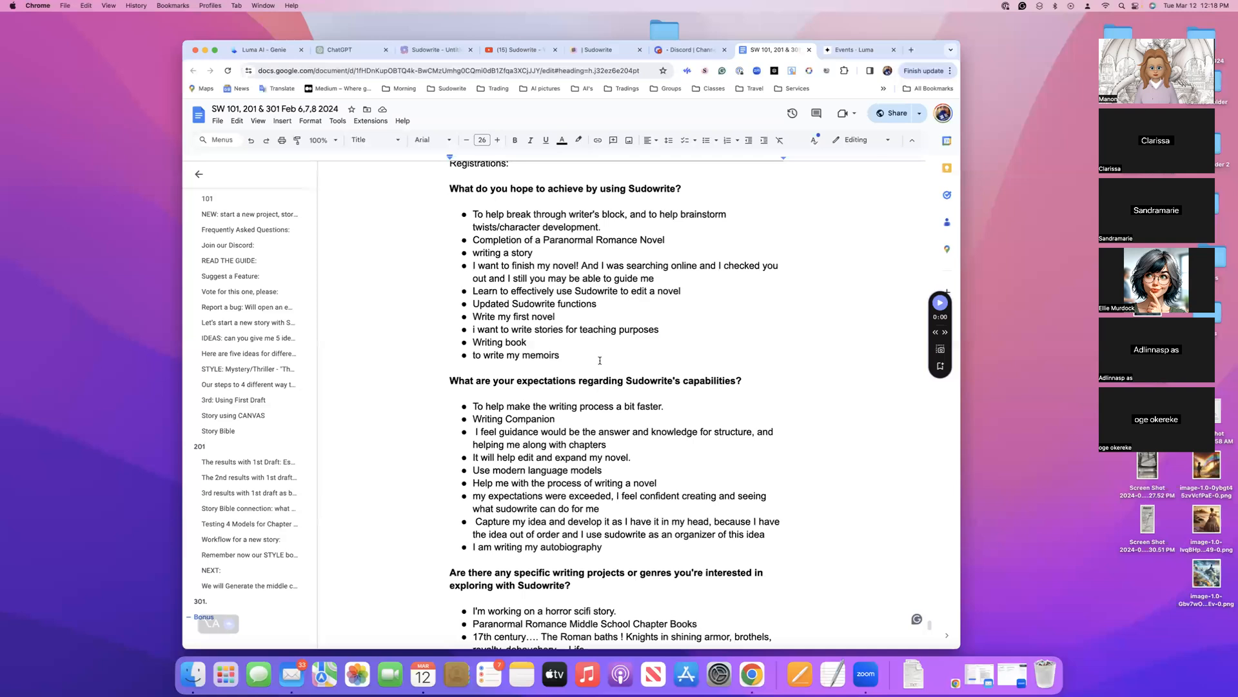
{"action": "scroll", "coordinate": [590, 357], "scroll_direction": "up", "scroll_amount": 5}
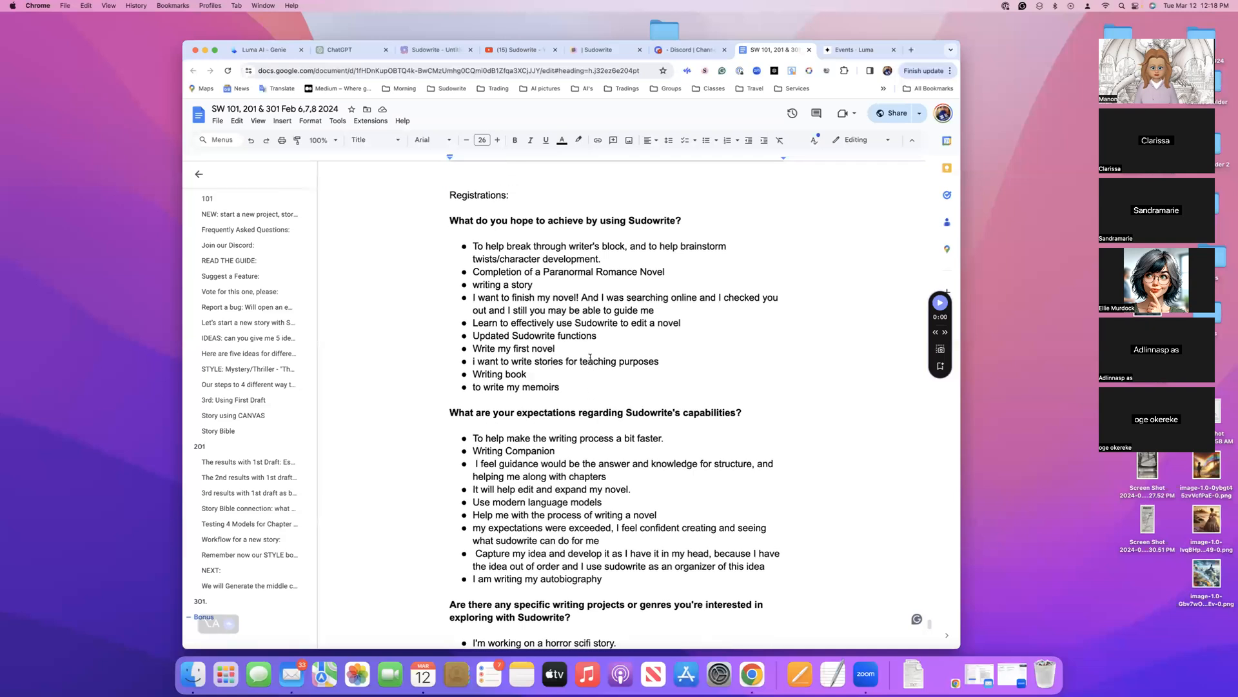
{"action": "scroll", "coordinate": [589, 187], "scroll_direction": "up", "scroll_amount": 3}
{"action": "scroll", "coordinate": [535, 249], "scroll_direction": "down", "scroll_amount": 5}
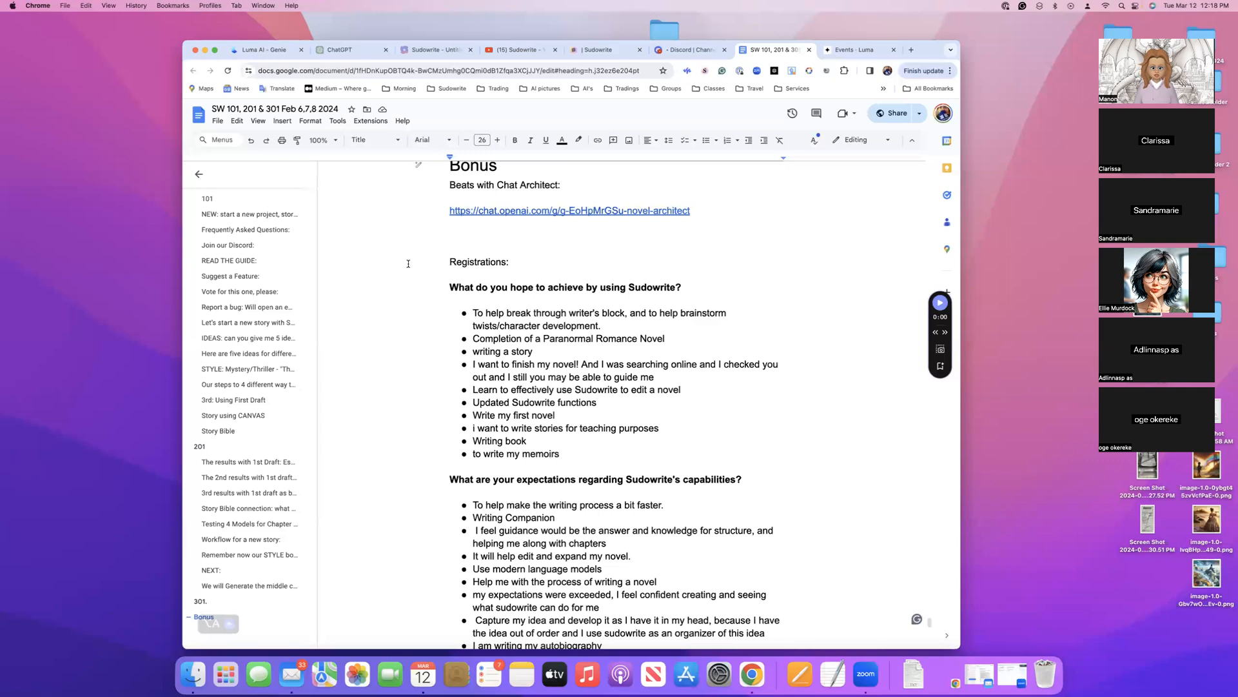
Return to the untitled document in the new Sudowrite project and widen the browser window slightly
{"action": "left_click", "coordinate": [598, 52]}
{"action": "left_click", "coordinate": [431, 50]}
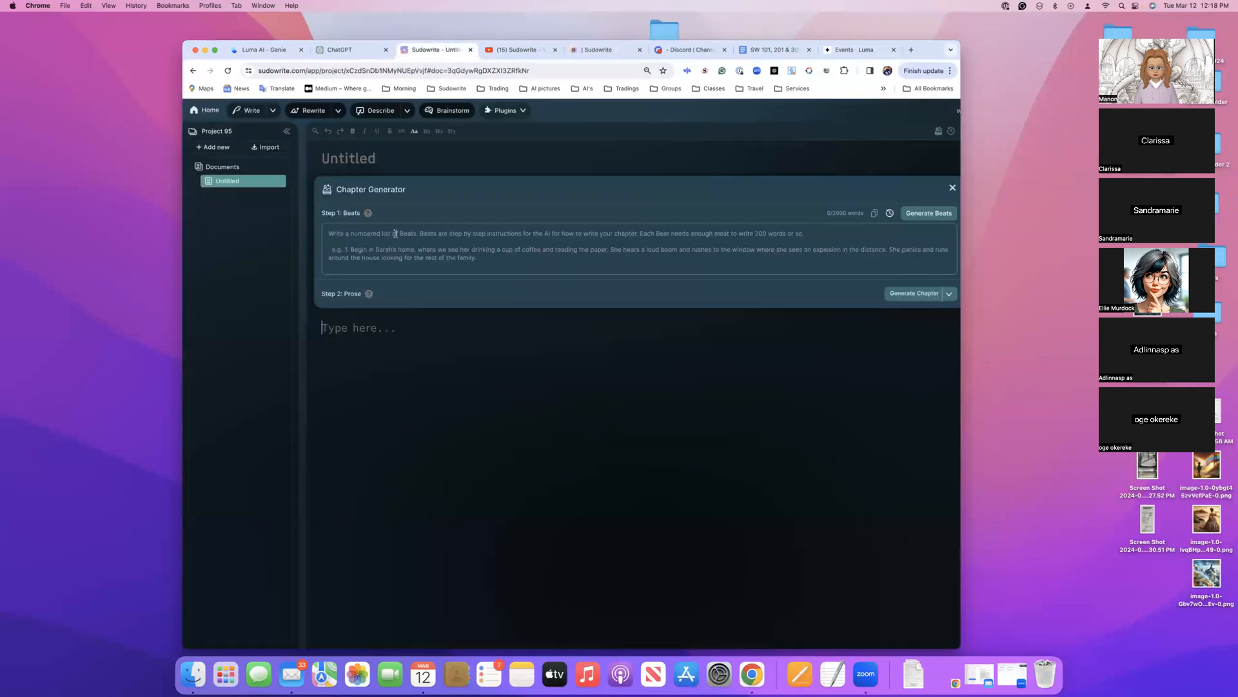
{"action": "mouse_move", "coordinate": [963, 166]}
{"action": "left_mouse_down"}
{"action": "mouse_move", "coordinate": [998, 167]}
{"action": "mouse_move", "coordinate": [963, 168]}
{"action": "left_mouse_up"}
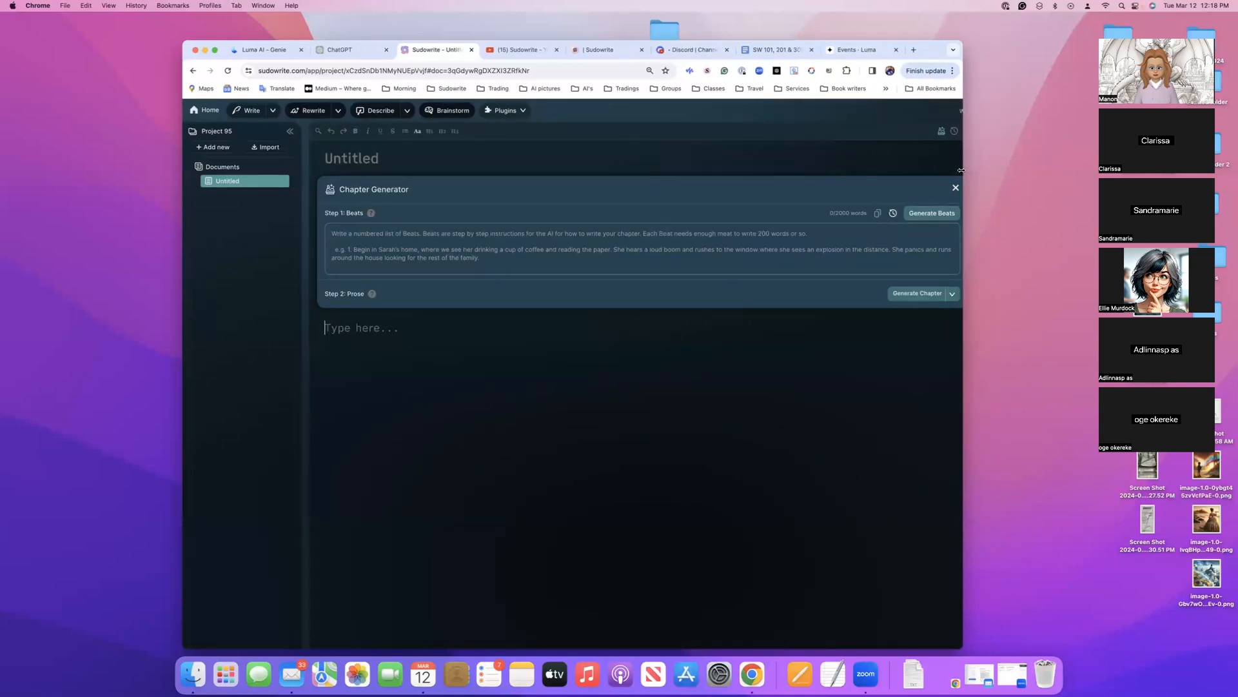
Open Brainstorm from the new project, close it and reopen it to look over its idea categories
{"action": "left_click", "coordinate": [450, 115]}
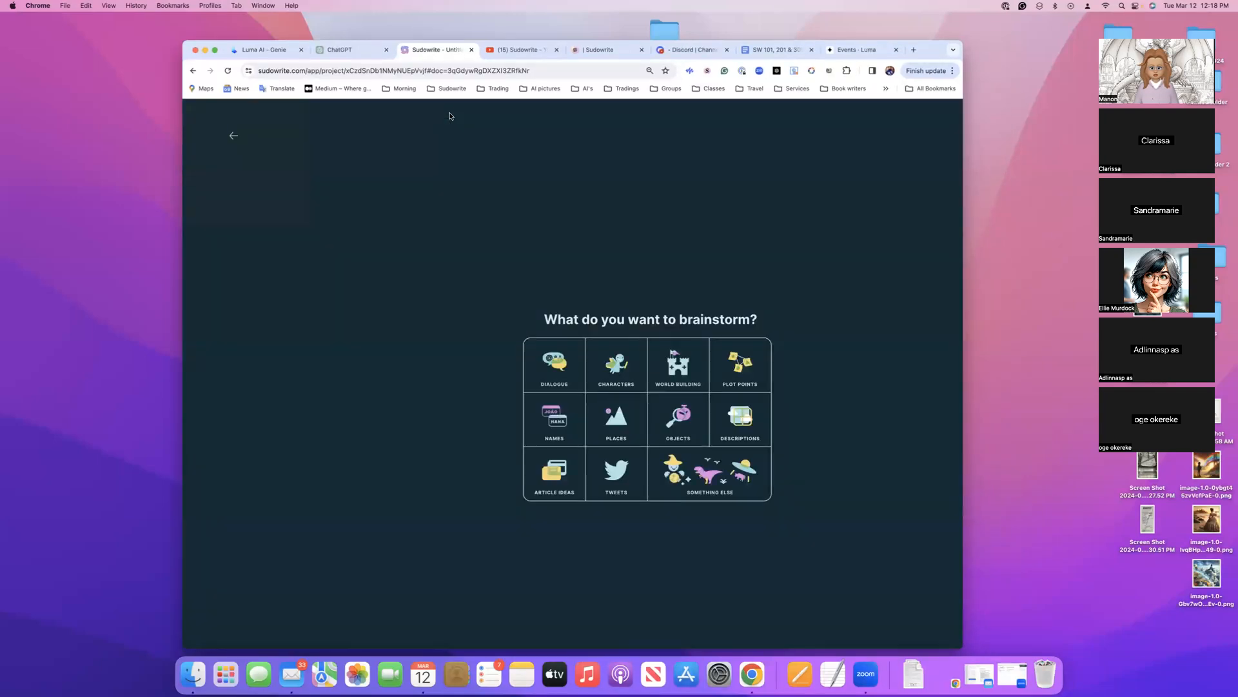
{"action": "left_click", "coordinate": [234, 135]}
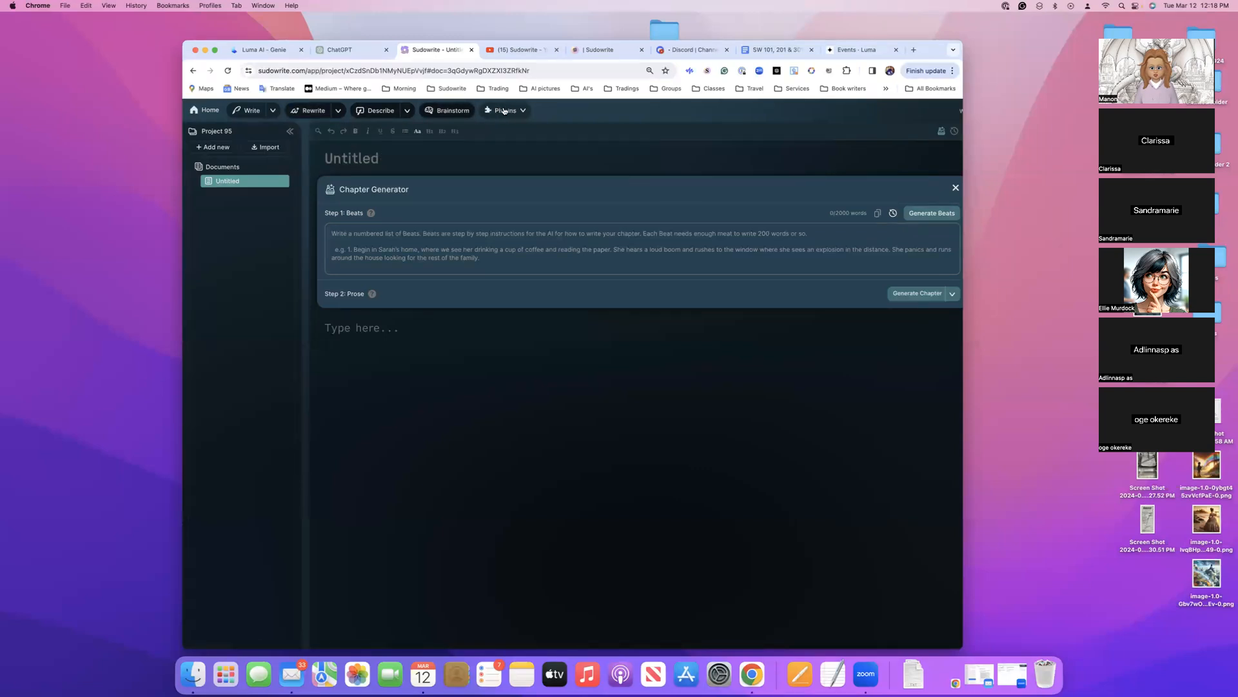
{"action": "left_click", "coordinate": [449, 112]}
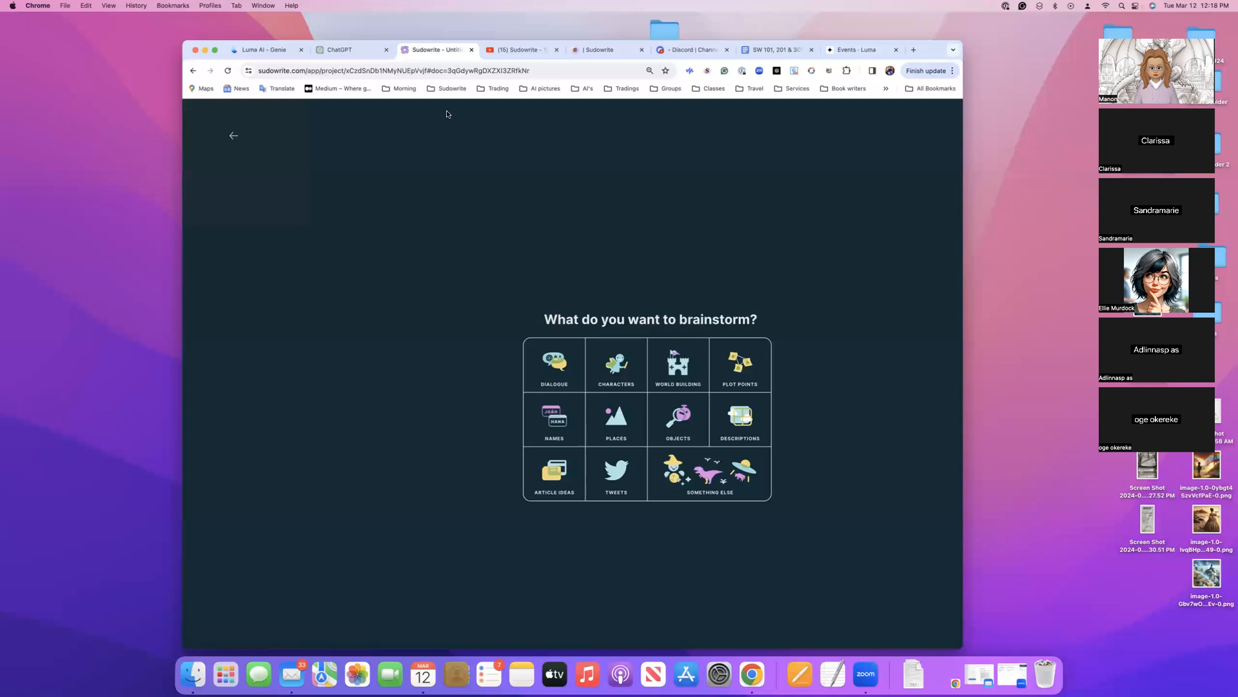
{"action": "scroll", "coordinate": [710, 404], "scroll_direction": "down", "scroll_amount": 3}
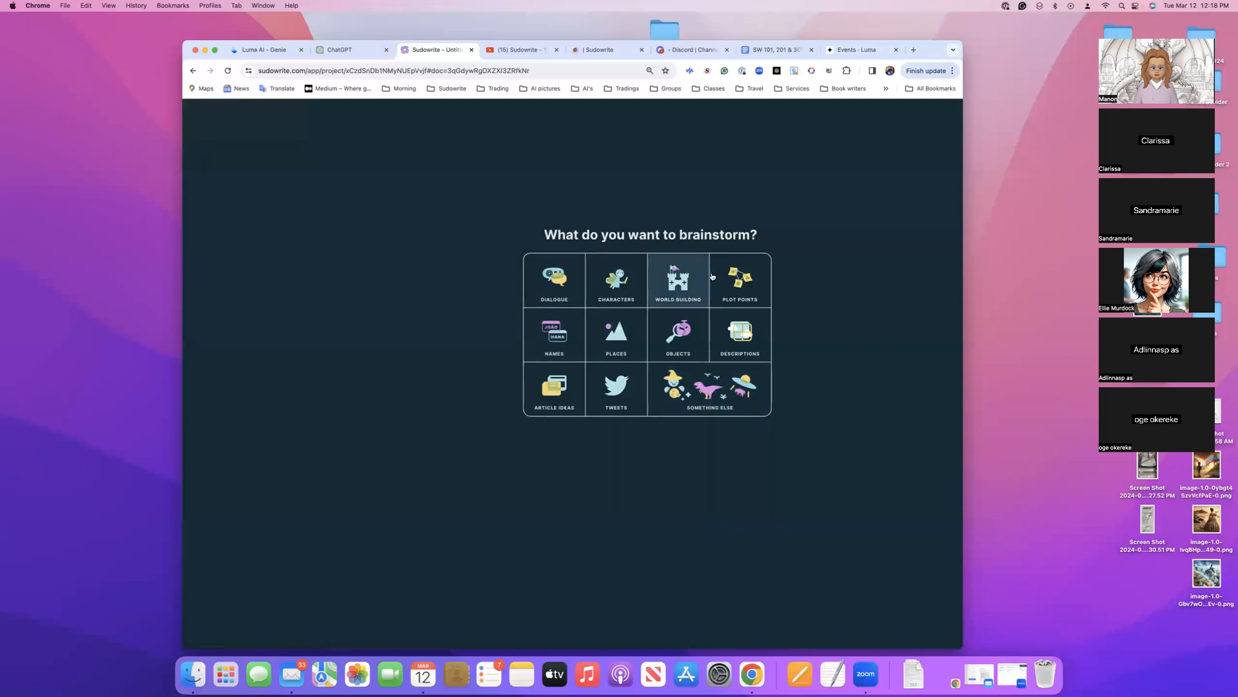
Start a Something Else brainstorm and enter "Give me 5 ideas for poems" as the list request
{"action": "left_click", "coordinate": [708, 394]}
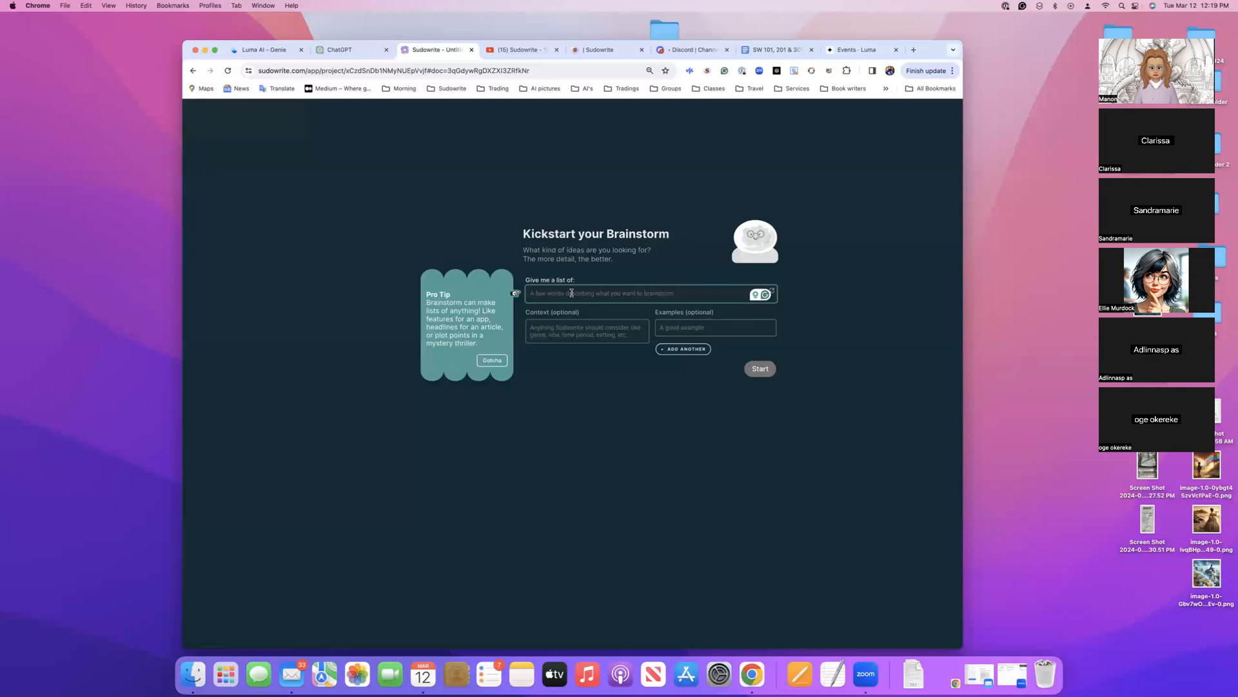
{"action": "type", "text": "Give me 5"}
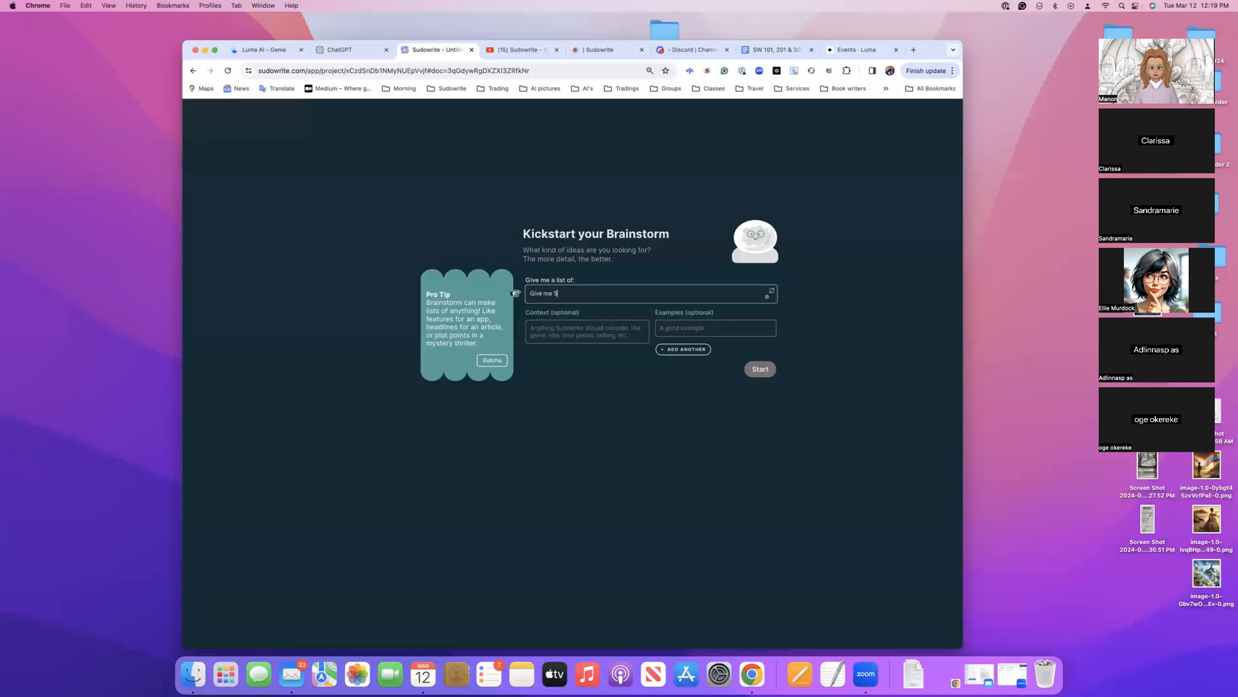
{"action": "type", "text": " ideas for poems"}
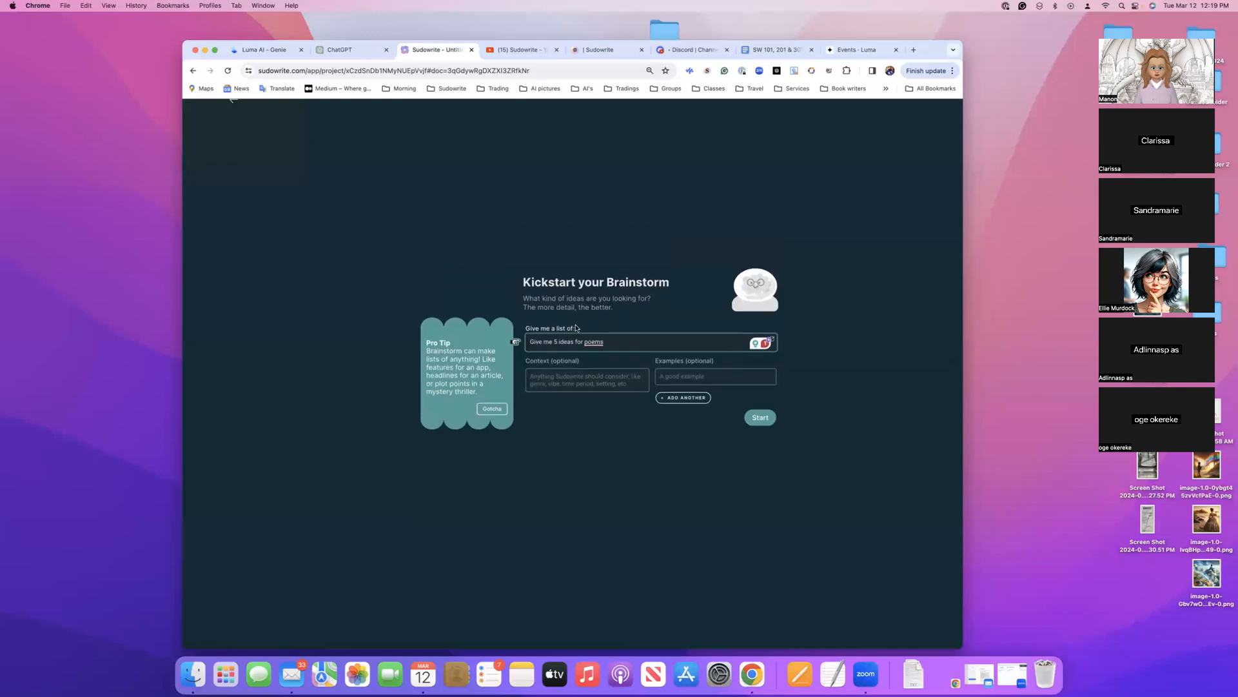
{"action": "scroll", "coordinate": [568, 335], "scroll_direction": "up", "scroll_amount": 3}
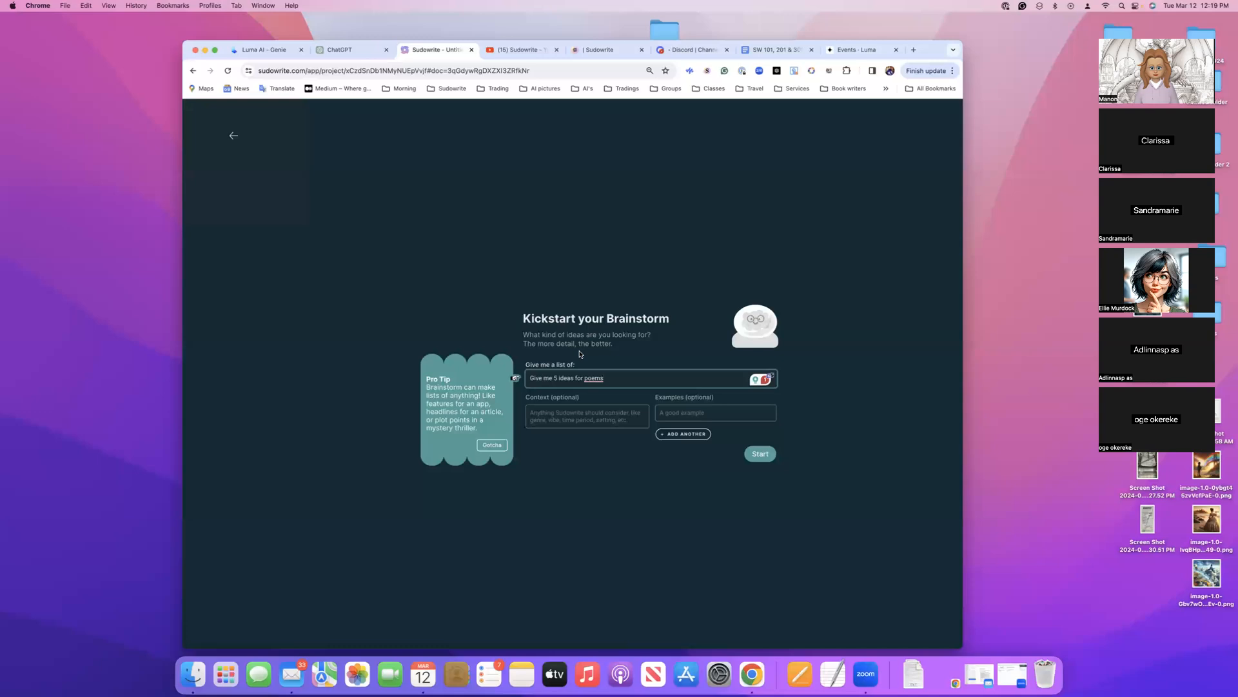
Enlarge the page, clear the stray plus signs from the request and accept the suggested period after "poems"
{"action": "type", "text": "++"}
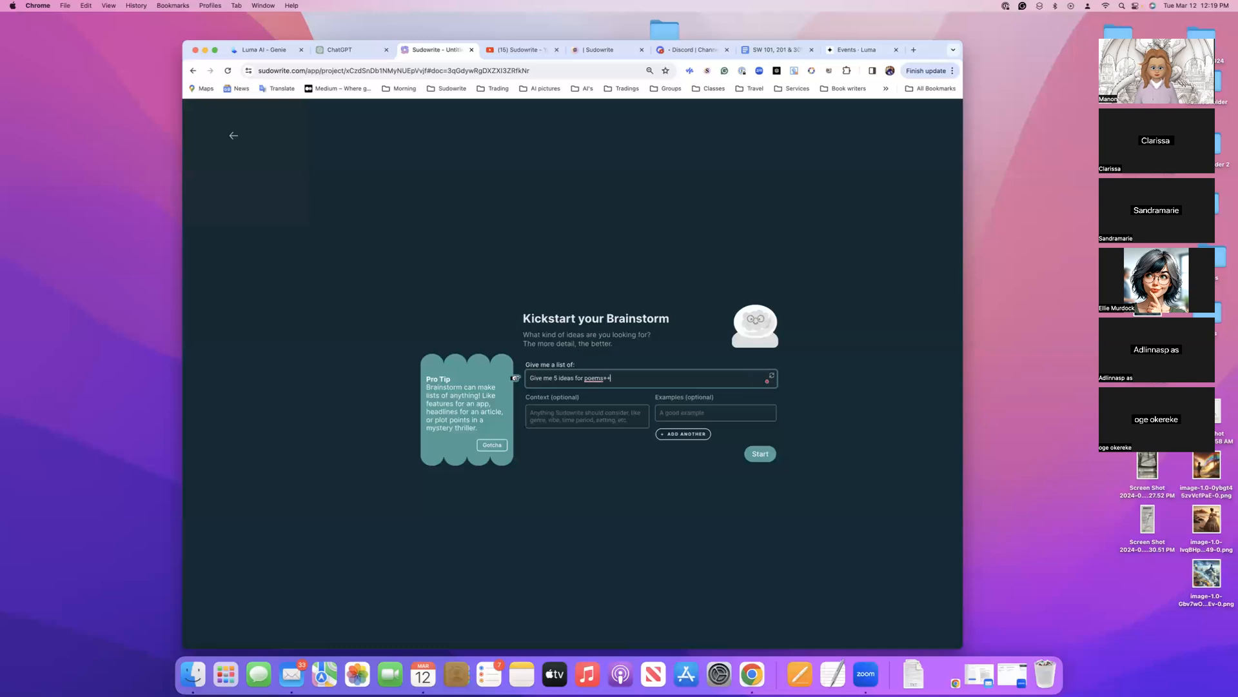
{"action": "key", "text": "BackSpace"}
{"action": "key", "text": "BackSpace"}
{"action": "key", "text": "BackSpace"}
{"action": "key", "text": "BackSpace"}
{"action": "type", "text": "ms"}
{"action": "key", "text": "super+equal"}
{"action": "key", "text": "super+equal"}
{"action": "key", "text": "super+equal"}
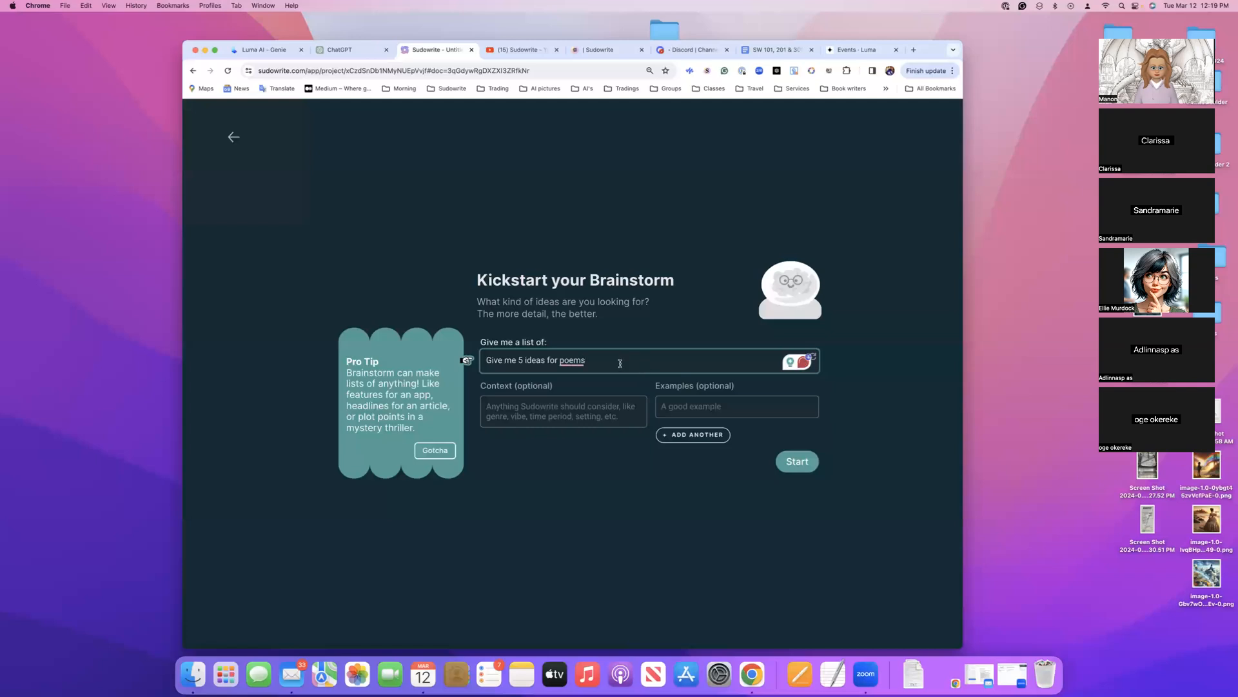
{"action": "mouse_move", "coordinate": [573, 361]}
{"action": "left_click", "coordinate": [573, 391]}
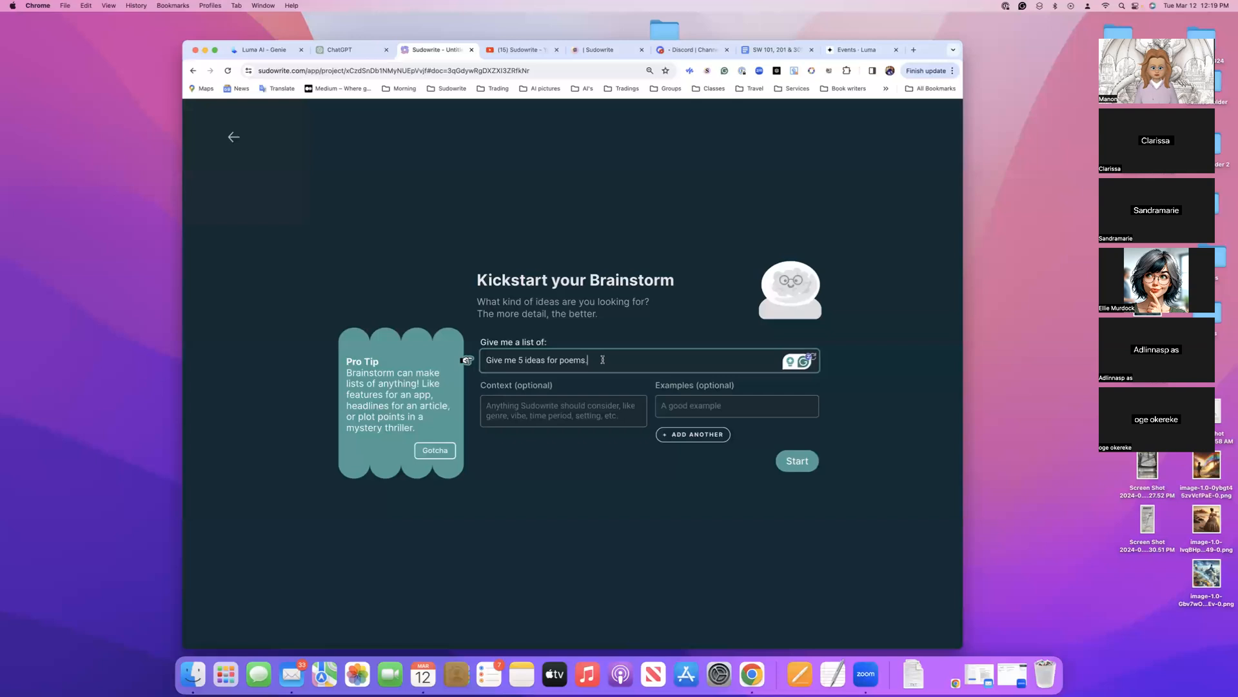
Extend the request to "Give me 5 ideas for poems for self-love." with the suggested hyphen, and generate the ideas
{"action": "key", "text": "BackSpace"}
{"action": "type", "text": "for ."}
{"action": "key", "text": "BackSpace"}
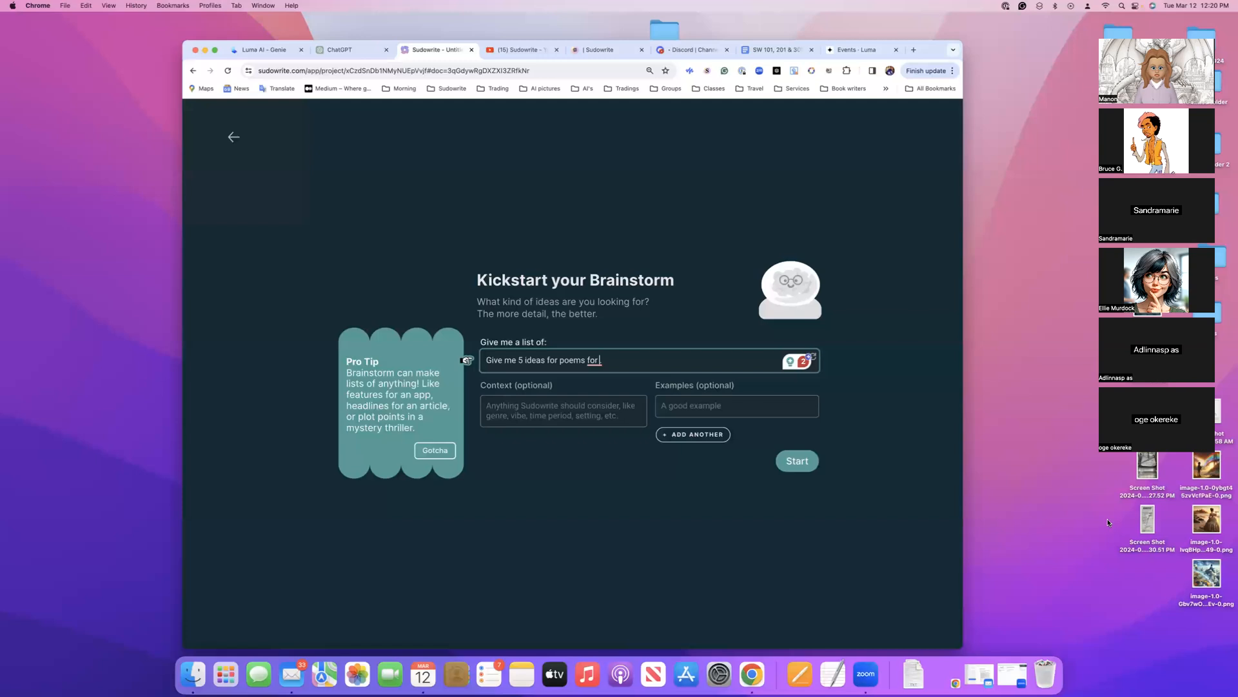
{"action": "type", "text": "seelf"}
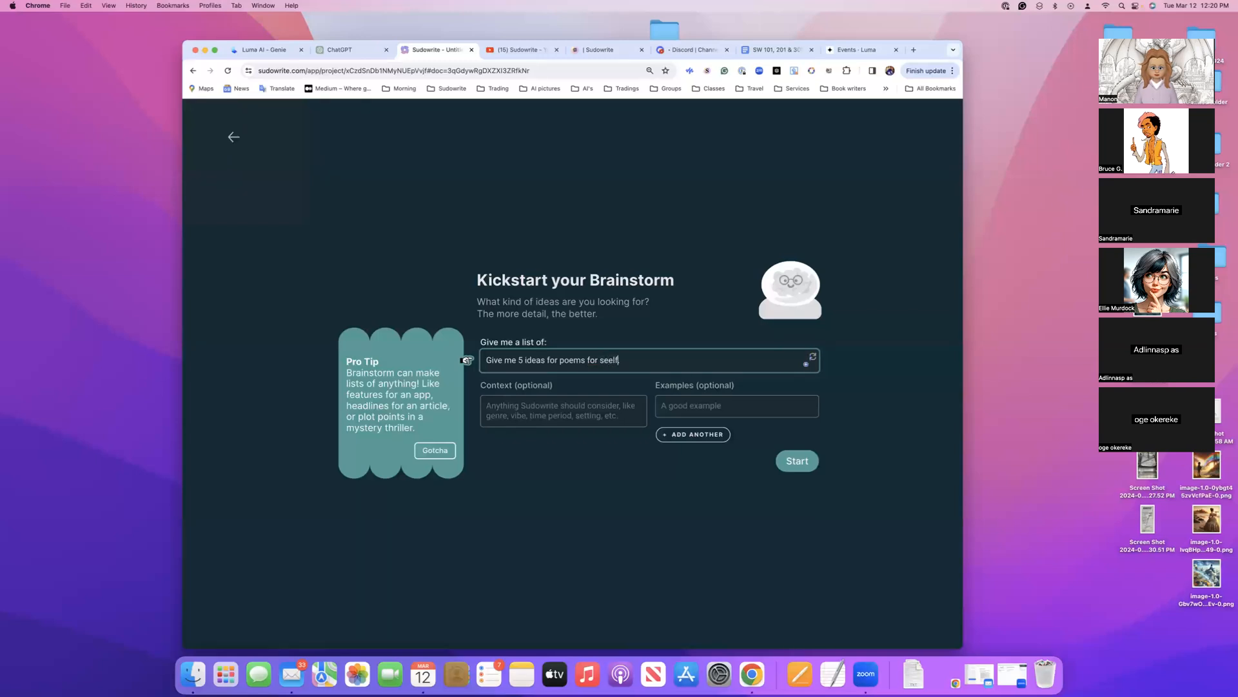
{"action": "key", "text": "BackSpace"}
{"action": "type", "text": "lf love."}
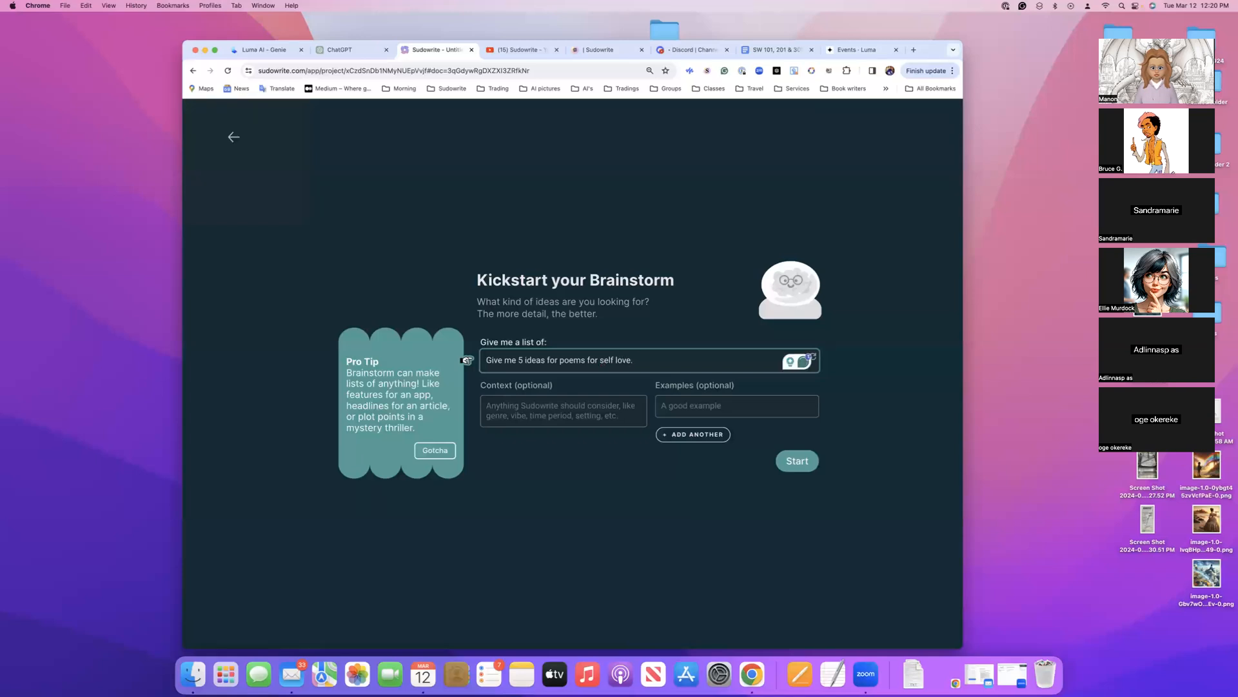
{"action": "key", "text": "BackSpace"}
{"action": "mouse_move", "coordinate": [619, 365]}
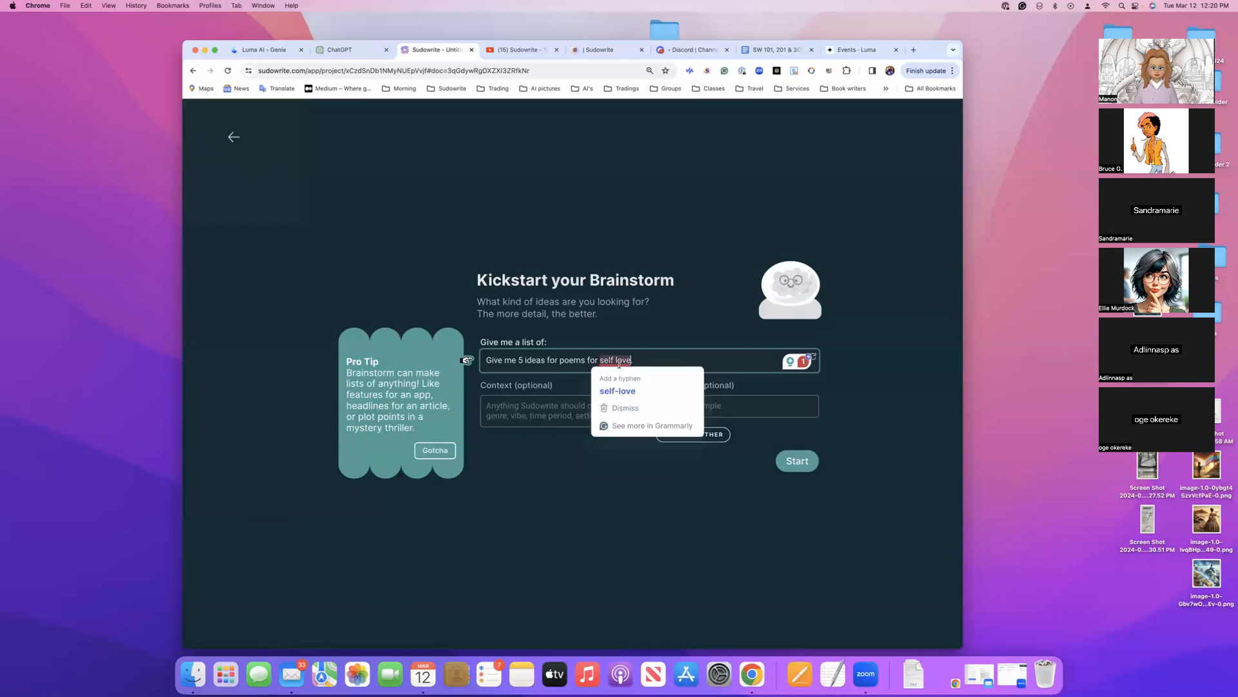
{"action": "left_click", "coordinate": [616, 392]}
{"action": "left_click", "coordinate": [798, 461]}
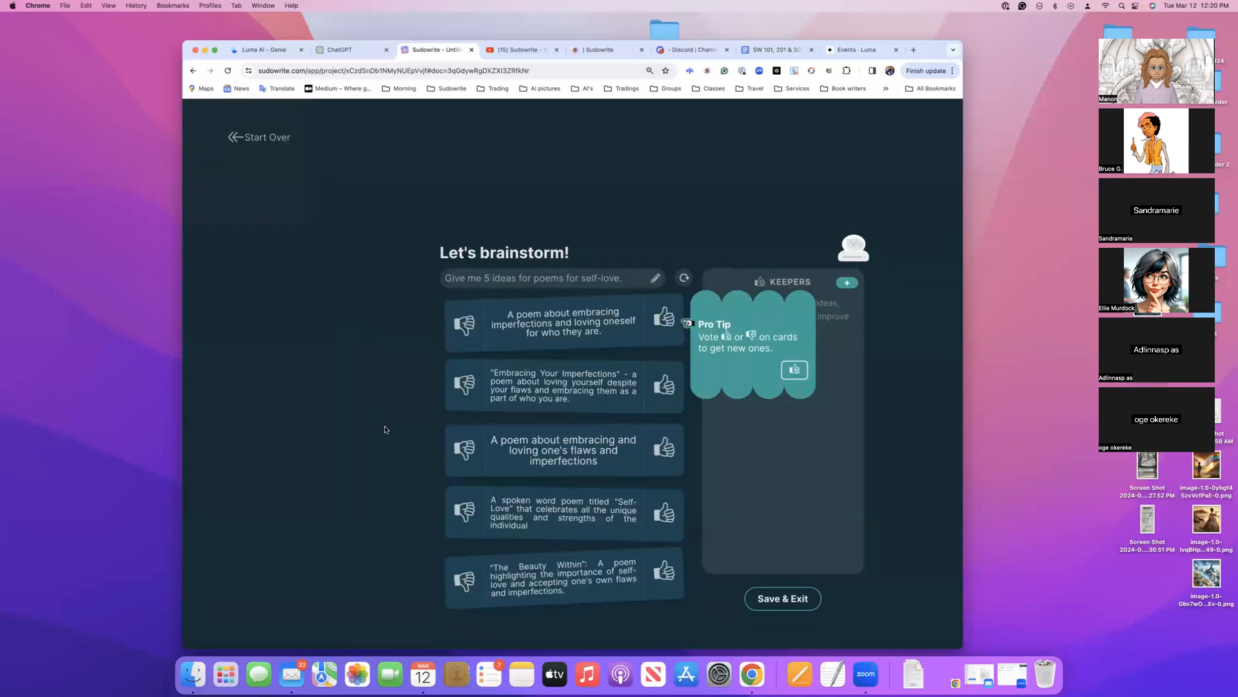
Keep the spoken word, loving oneself, inner beauty, haiku and nature-metaphor poem ideas, reject the loving-your-imperfections idea, and save and exit
{"action": "scroll", "coordinate": [384, 428], "scroll_direction": "down", "scroll_amount": 2}
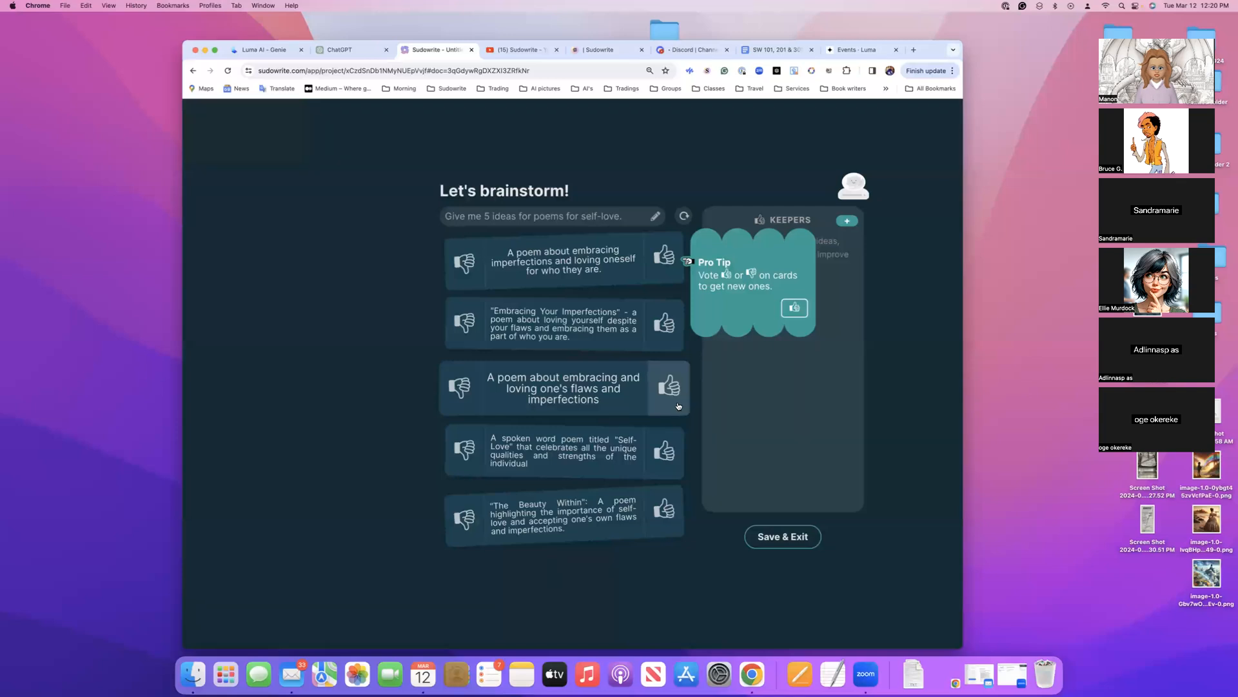
{"action": "left_click", "coordinate": [666, 450]}
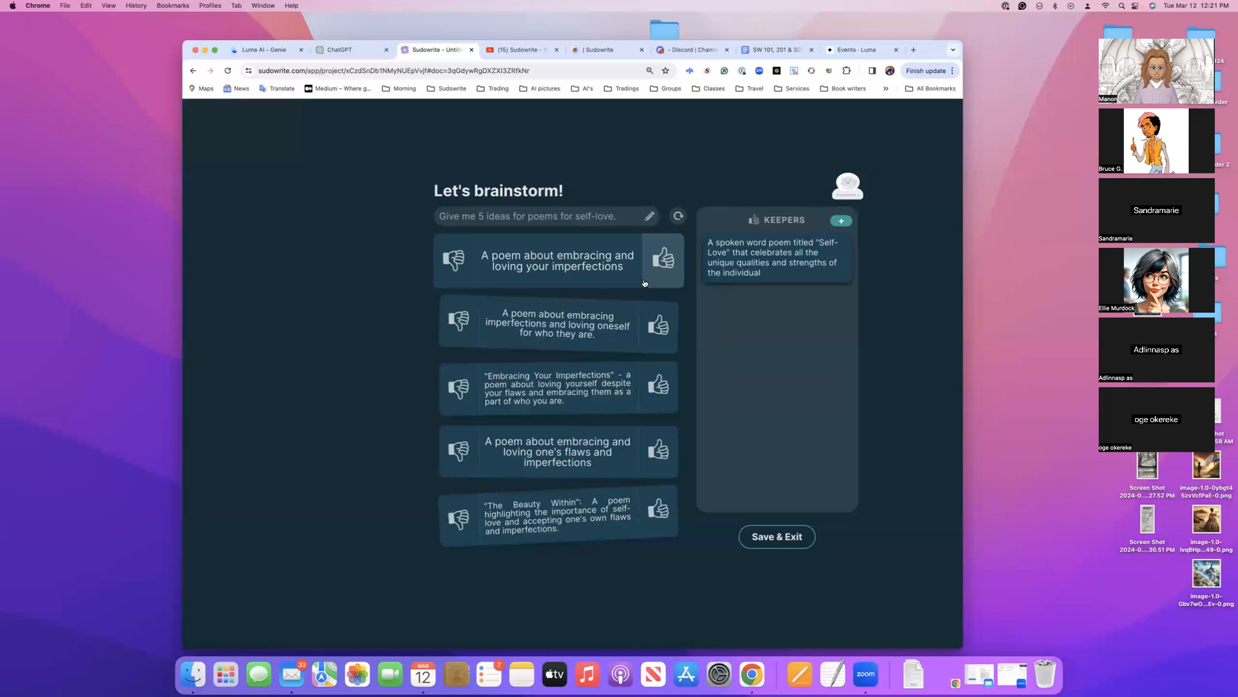
{"action": "left_click", "coordinate": [655, 324]}
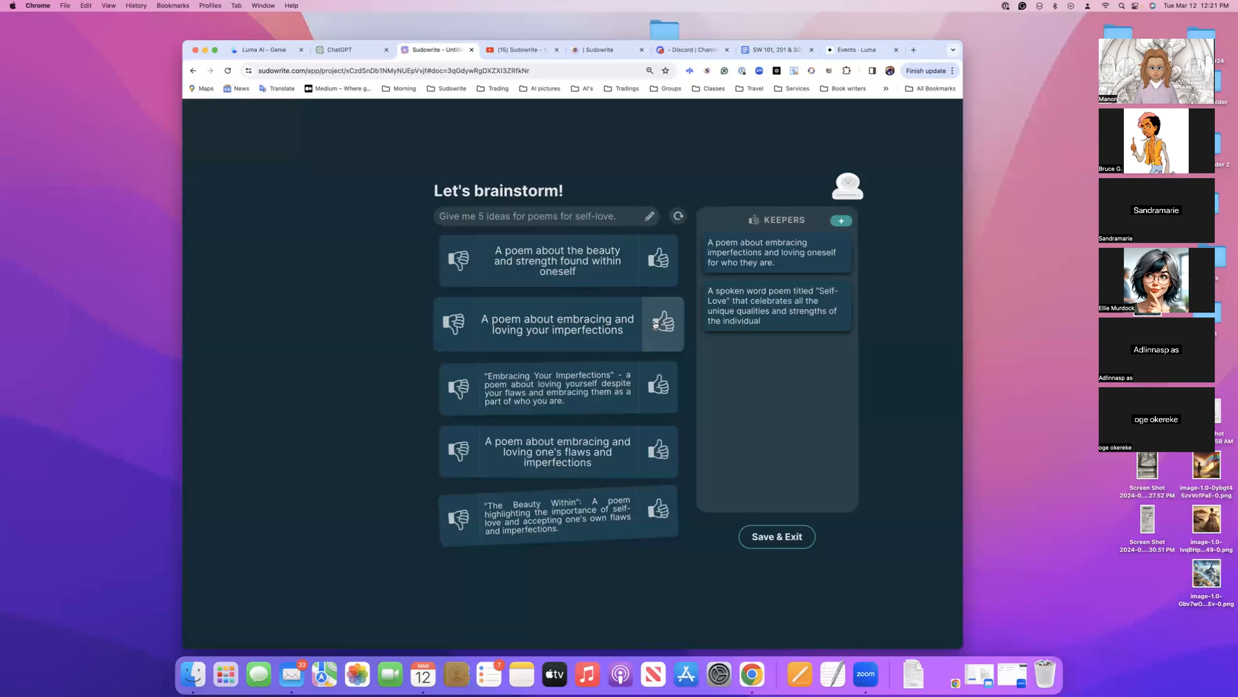
{"action": "left_click", "coordinate": [656, 260]}
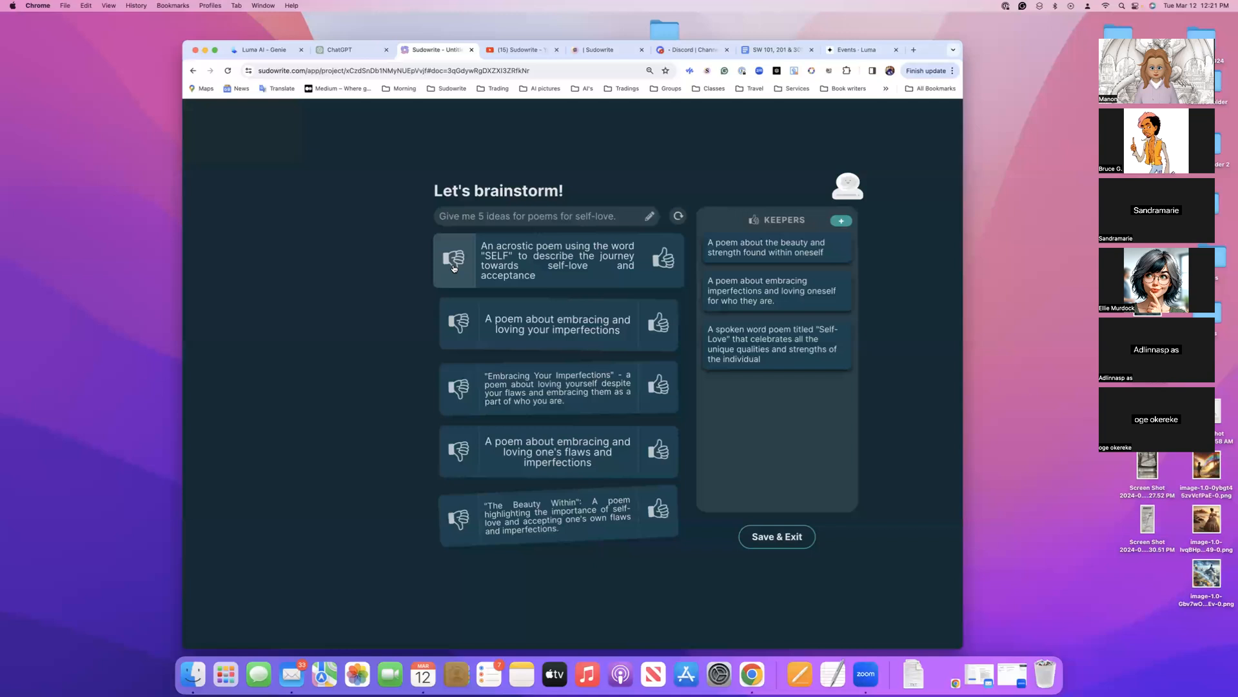
{"action": "left_click", "coordinate": [457, 310]}
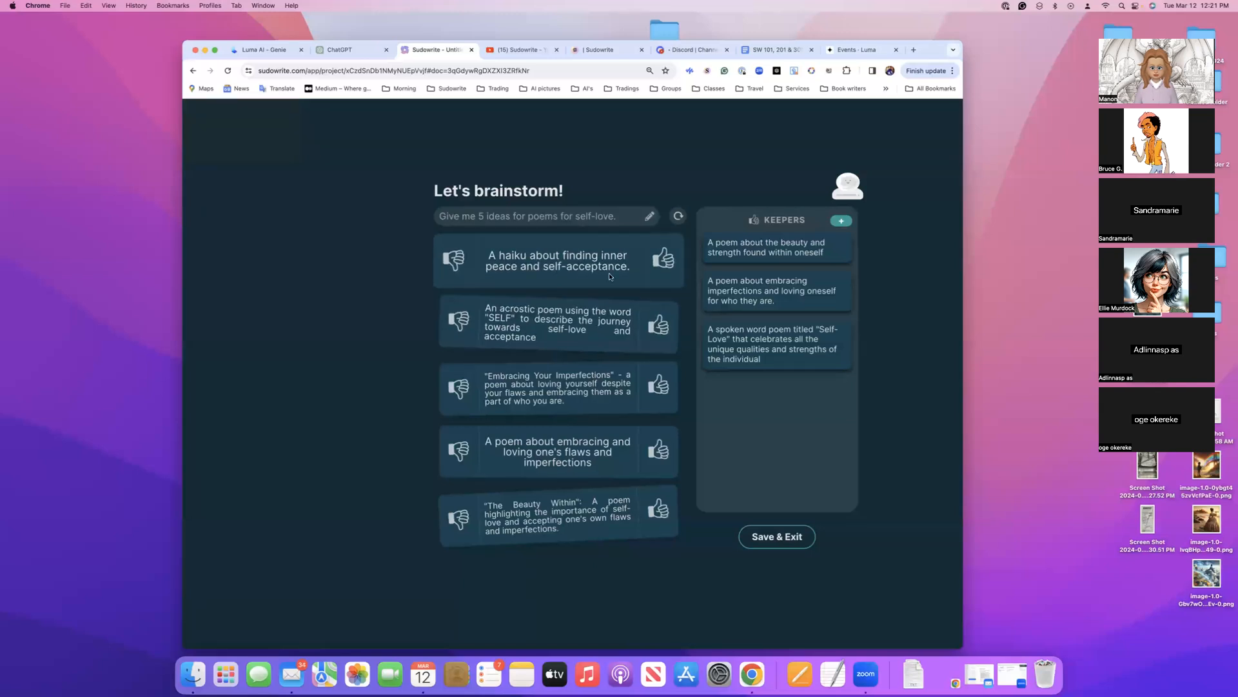
{"action": "left_click", "coordinate": [661, 261]}
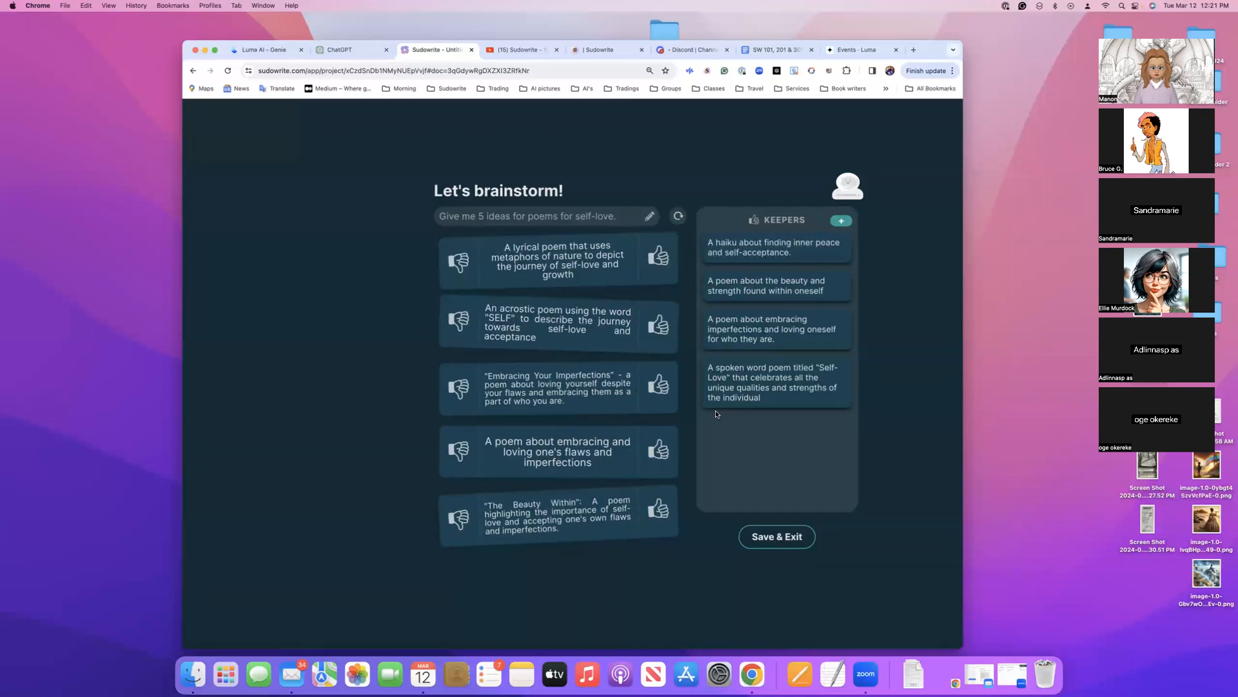
{"action": "left_click", "coordinate": [659, 269]}
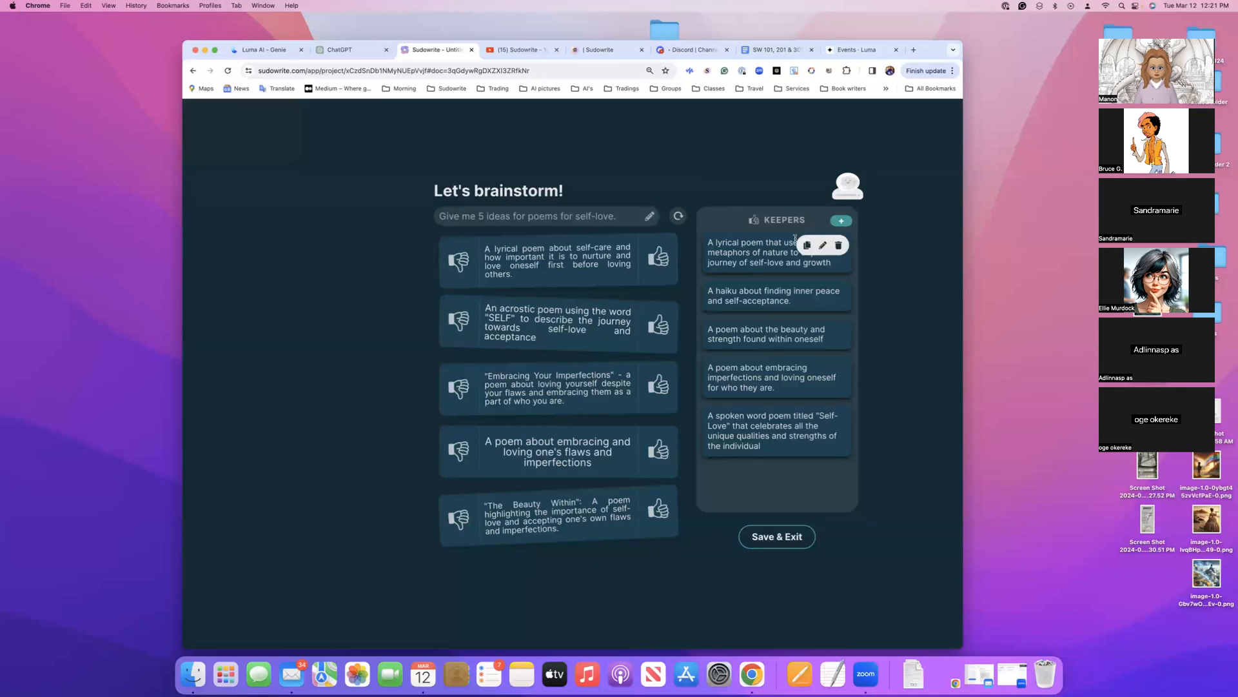
{"action": "left_click", "coordinate": [773, 541]}
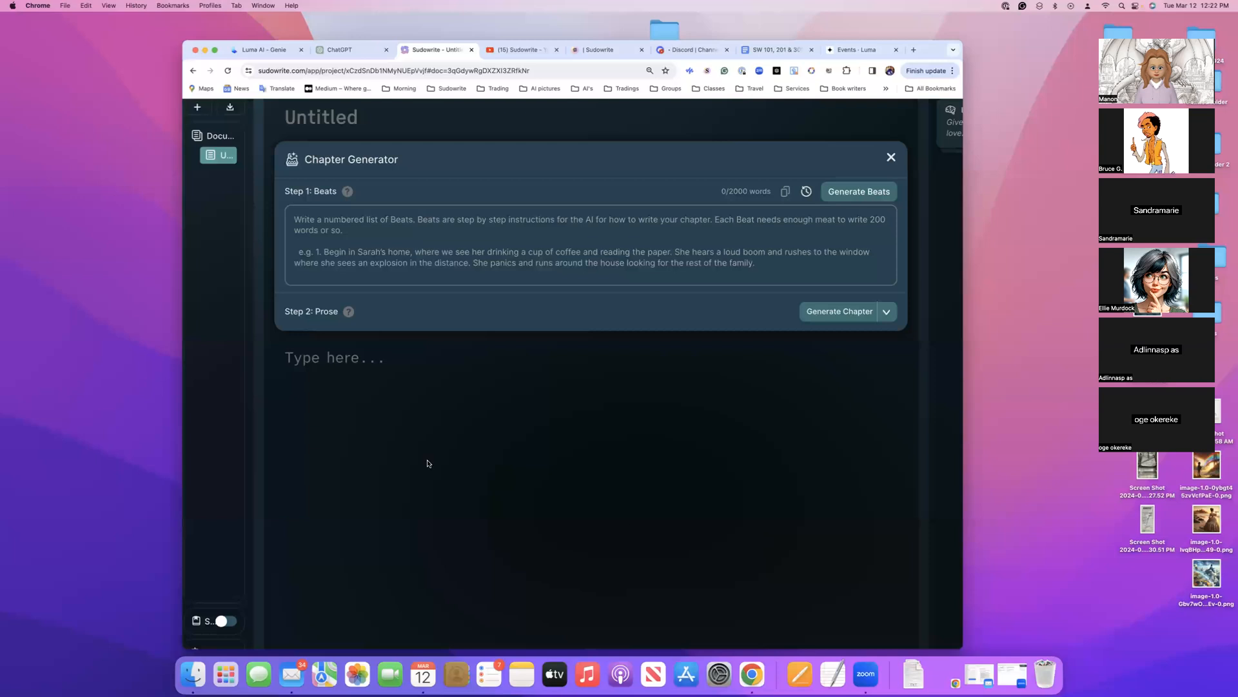
Widen the browser window and the project sidebar, and reposition the window on the desktop
{"action": "left_click_drag", "start_coordinate": [173, 329], "coordinate": [47, 330]}
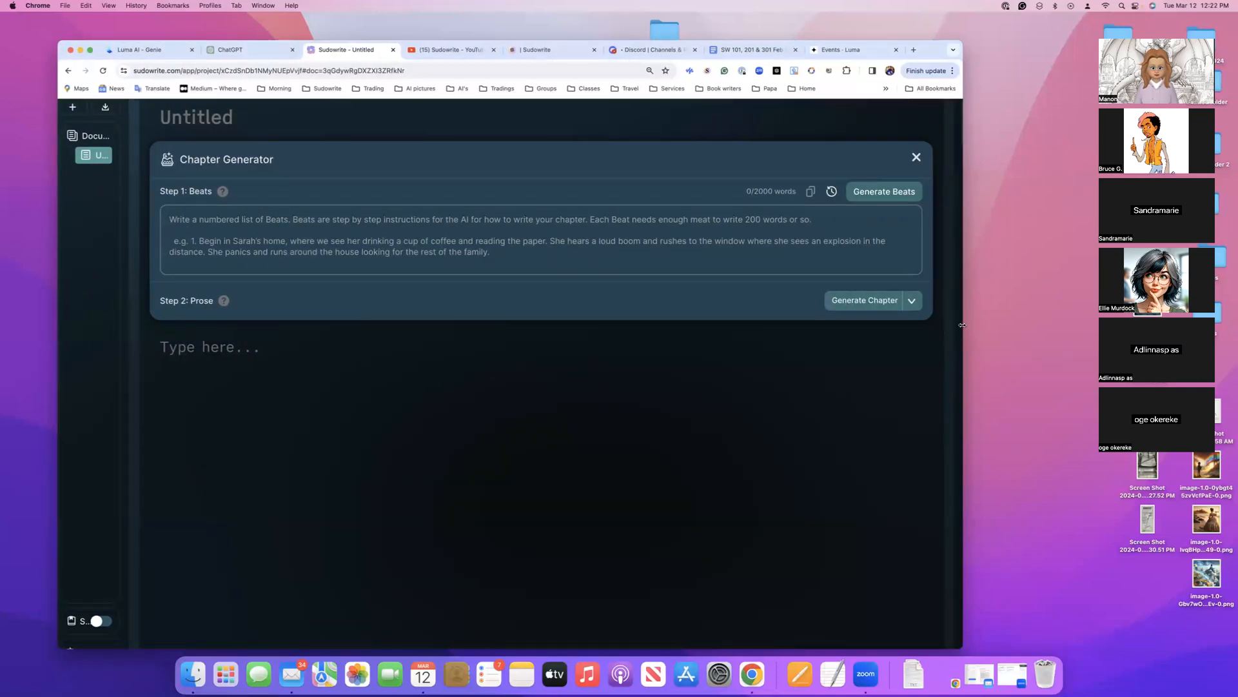
{"action": "left_click_drag", "start_coordinate": [990, 326], "coordinate": [1043, 327]}
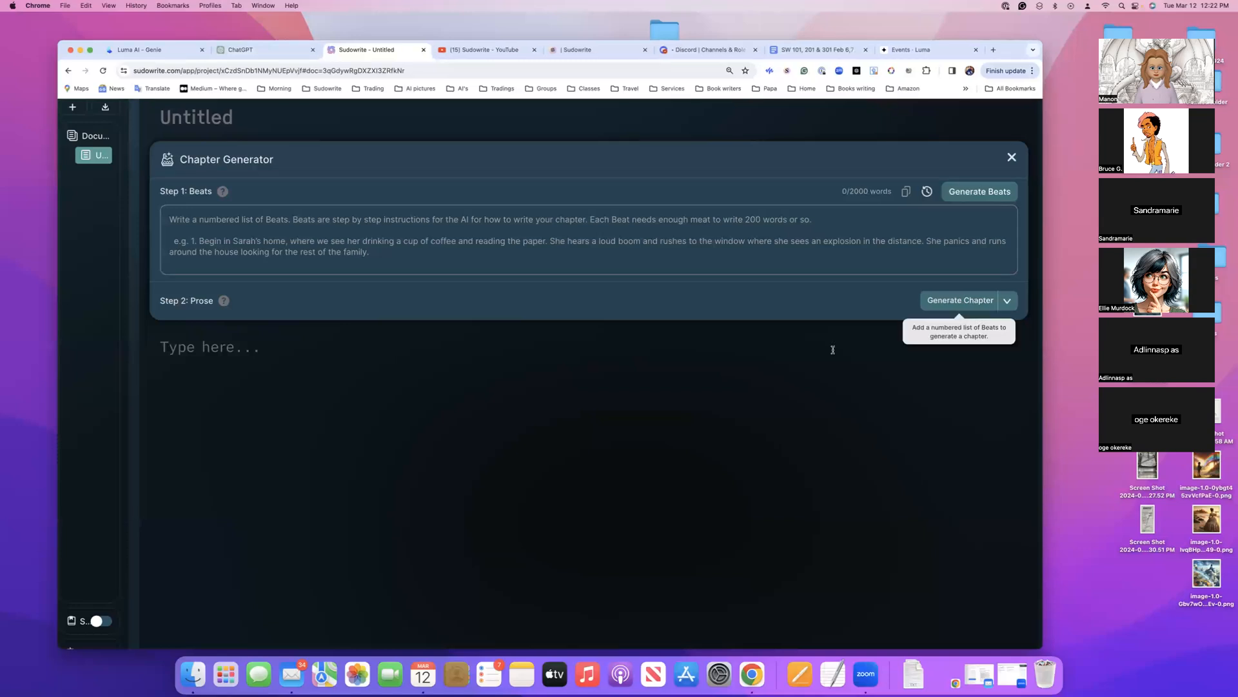
{"action": "scroll", "coordinate": [323, 297], "scroll_direction": "up", "scroll_amount": 2}
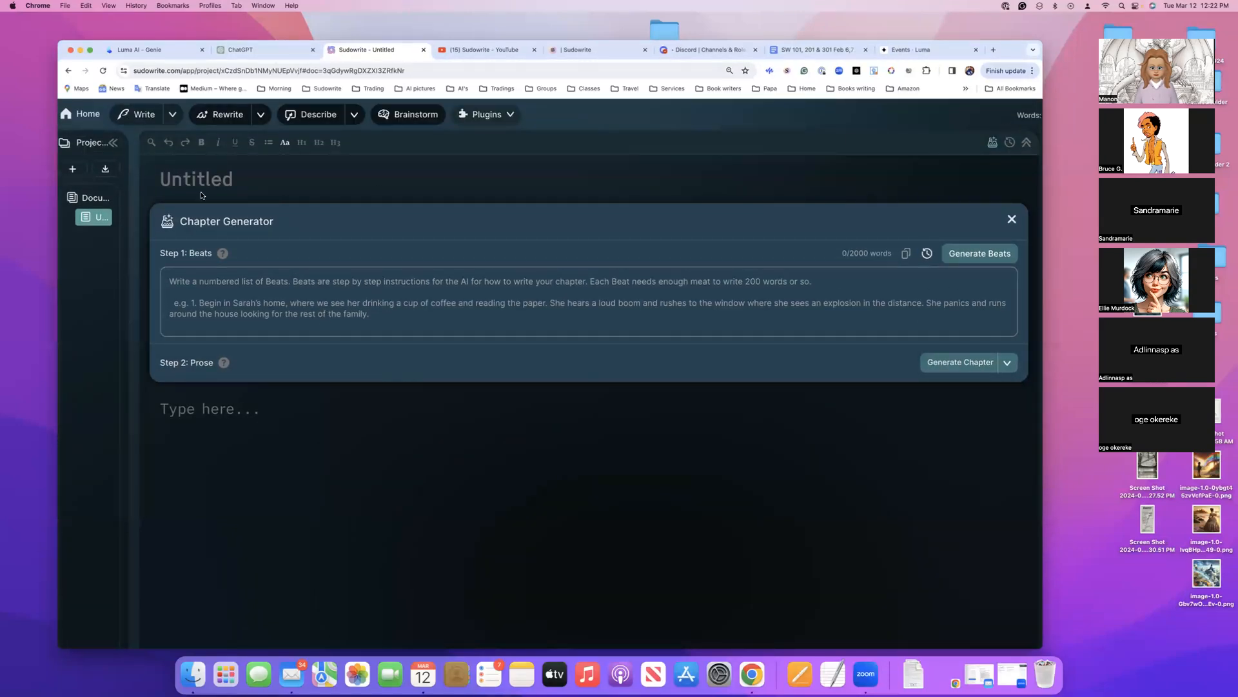
{"action": "left_click_drag", "start_coordinate": [128, 197], "coordinate": [193, 202]}
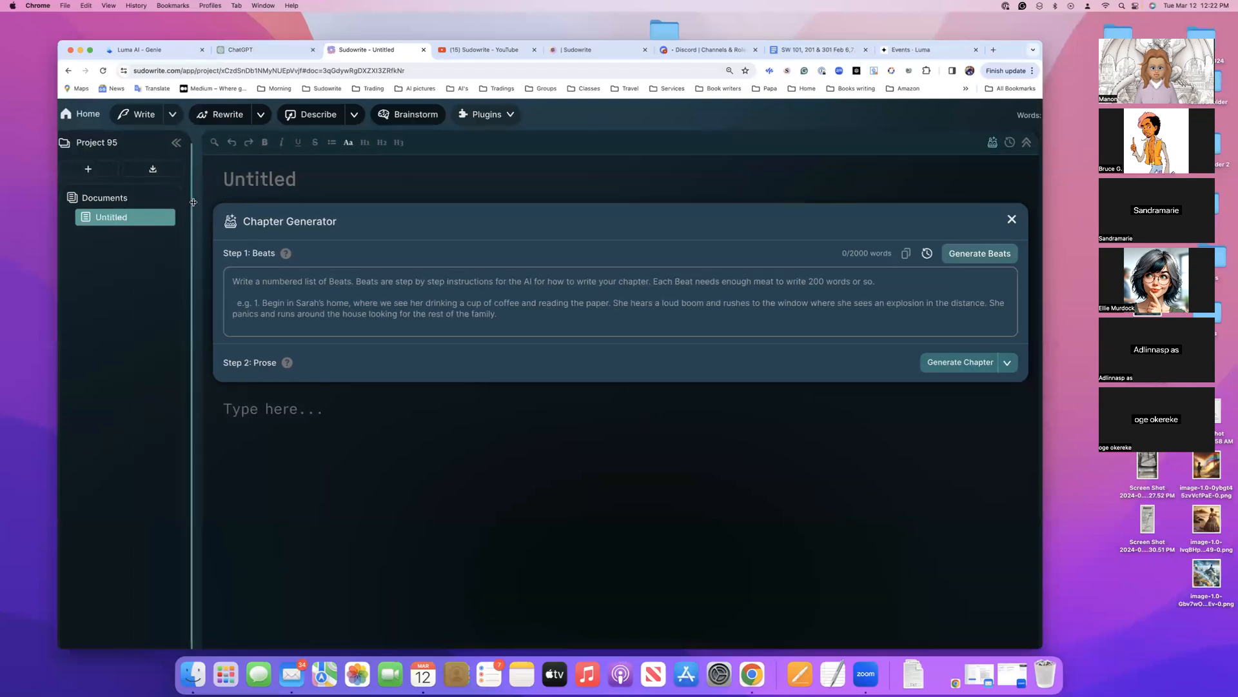
{"action": "left_click_drag", "start_coordinate": [91, 45], "coordinate": [56, 32]}
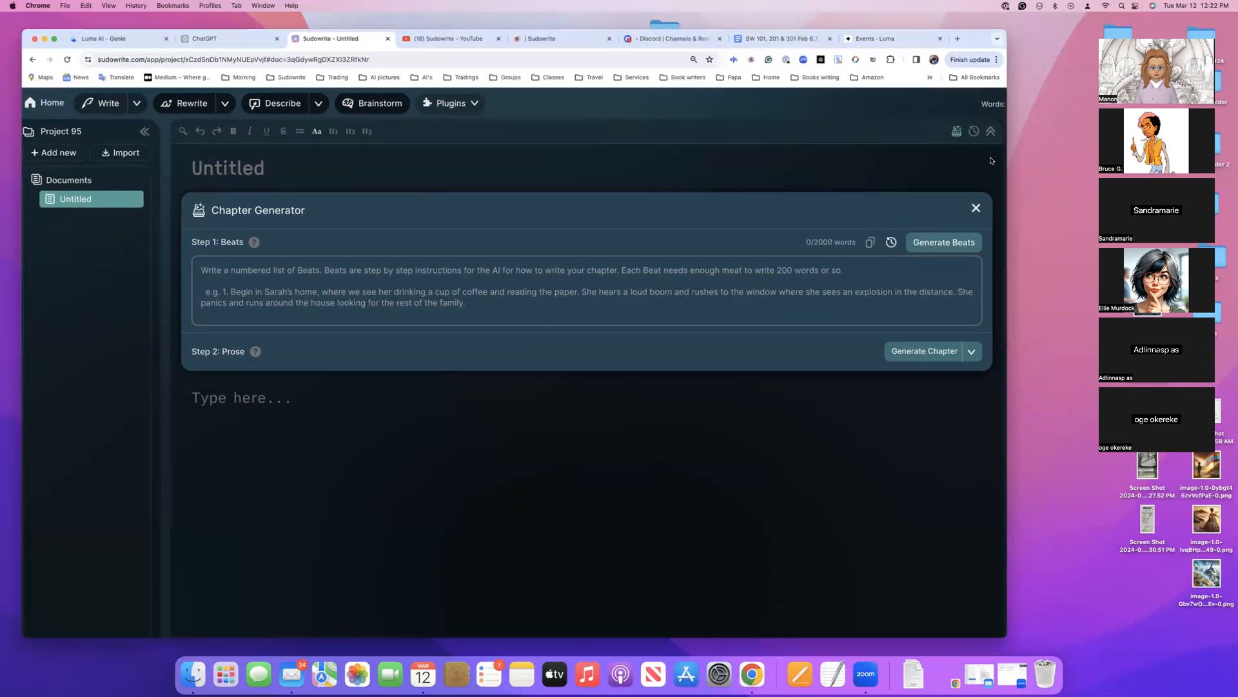
Show the History, expand the self-love poems brainstorm and insert its ideas into the untitled document
{"action": "left_click", "coordinate": [974, 131]}
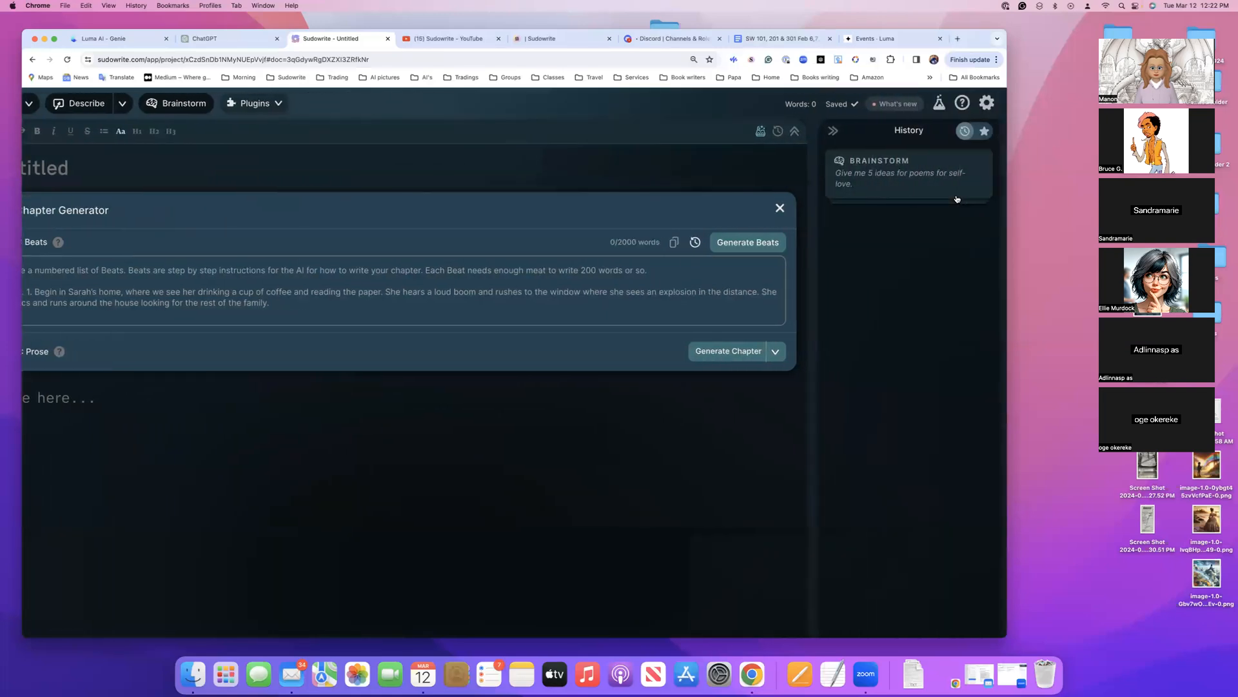
{"action": "double_click", "coordinate": [1006, 195]}
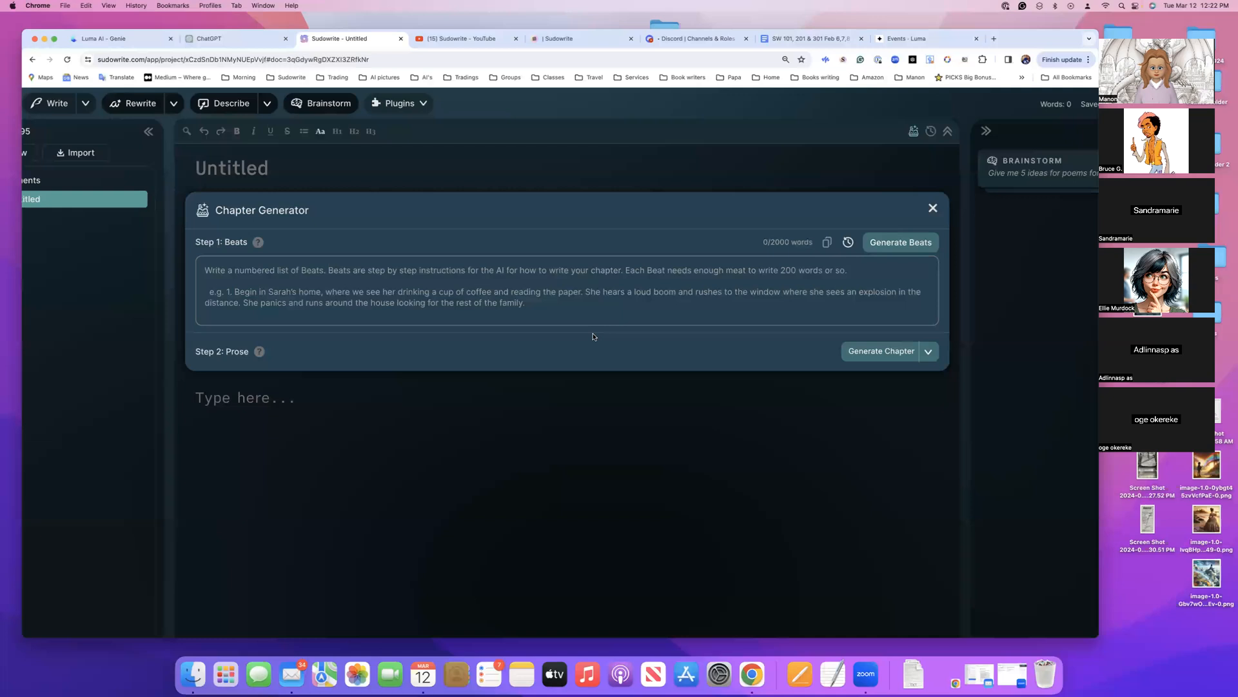
{"action": "key", "text": "super+minus"}
{"action": "key", "text": "super+minus"}
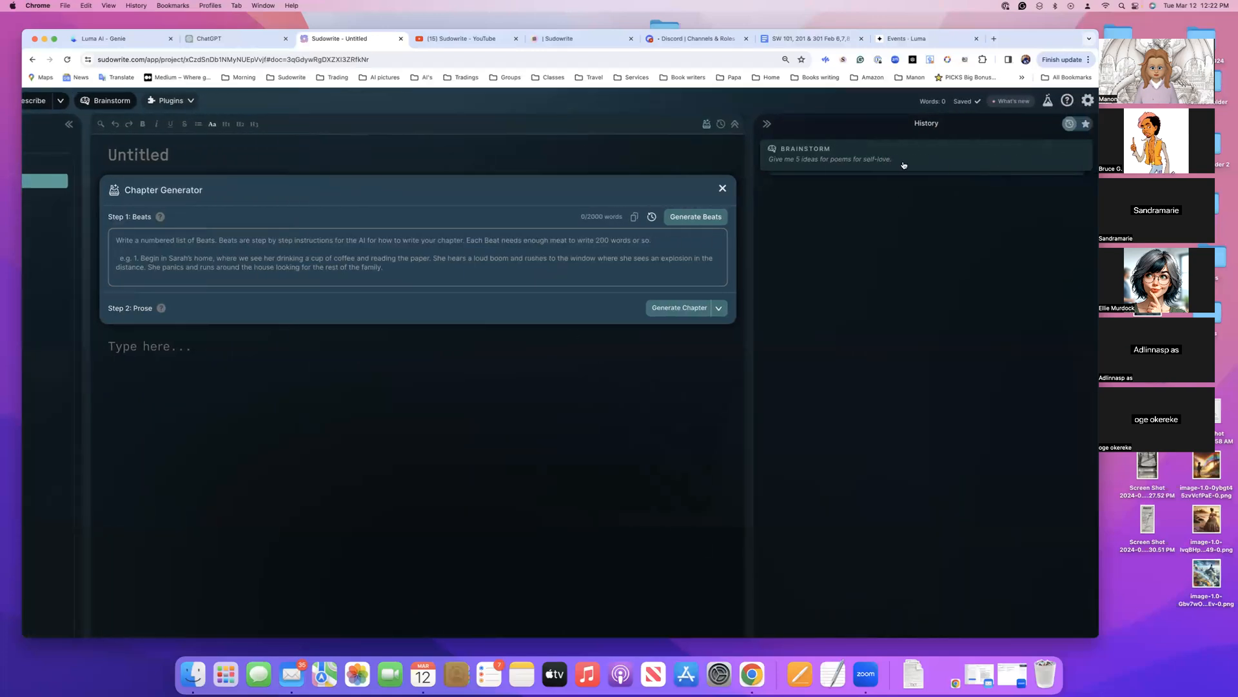
{"action": "left_click", "coordinate": [845, 161]}
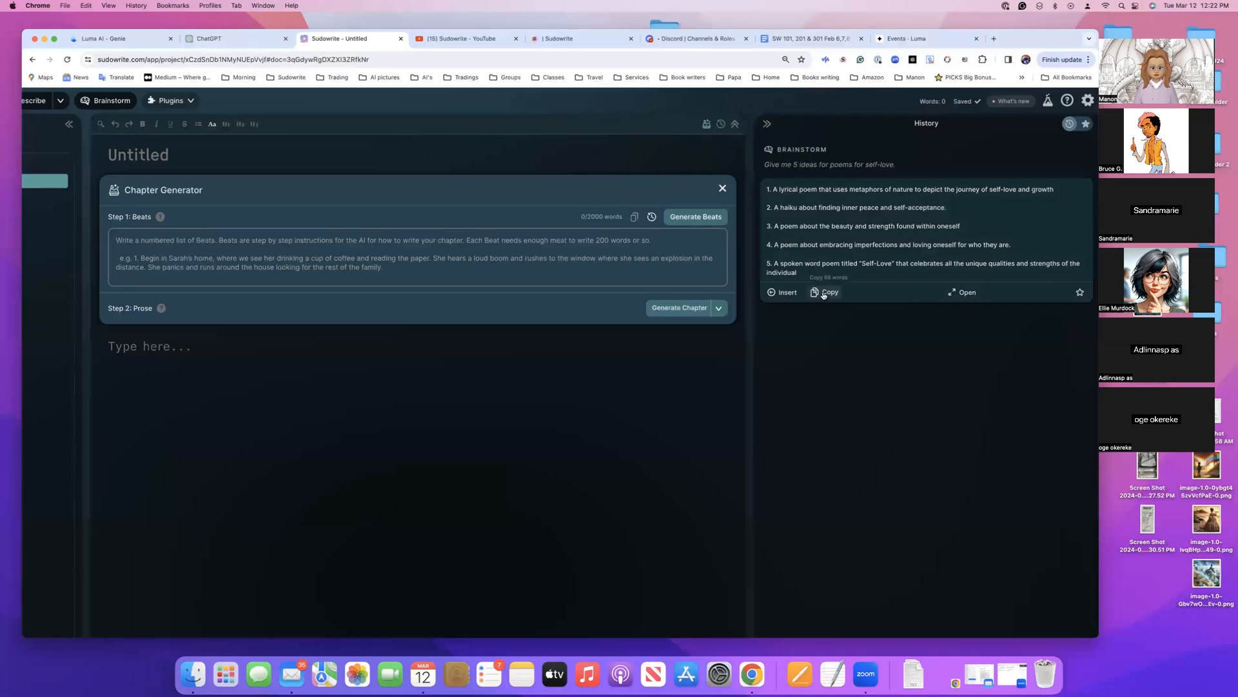
{"action": "left_click", "coordinate": [782, 294]}
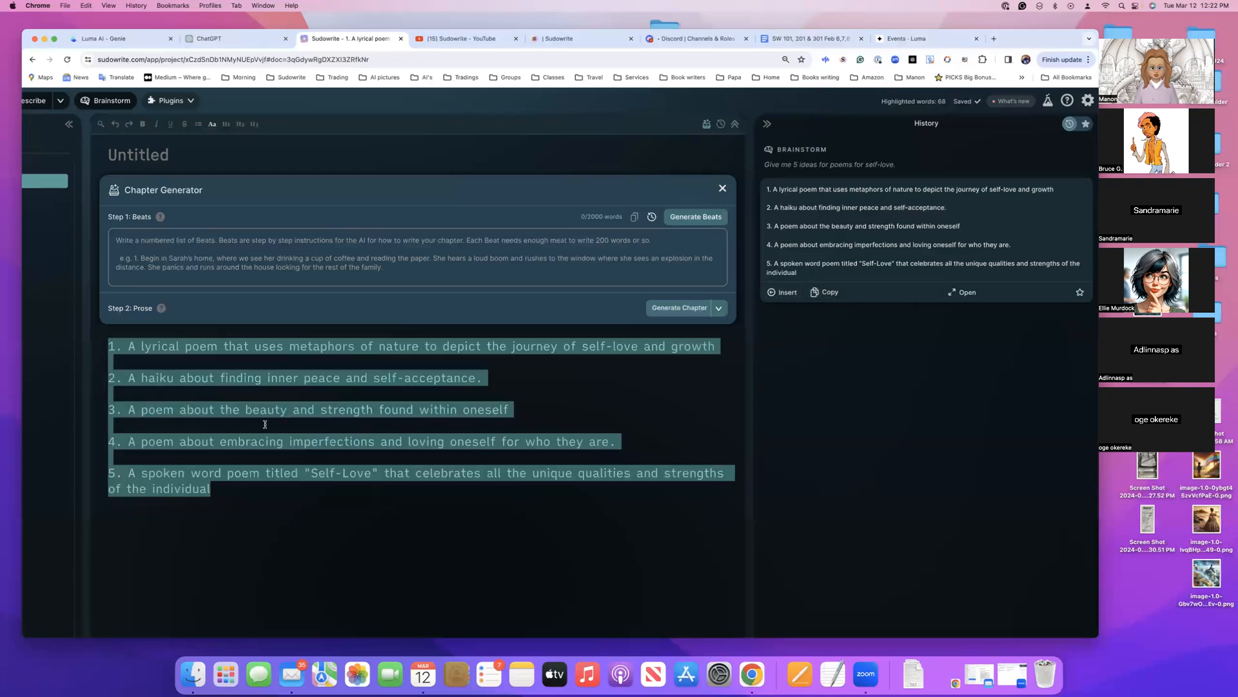
Reposition the browser window, look over the project sidebar with its Story Bible and Canvas entries, and deselect the inserted ideas
{"action": "left_click_drag", "start_coordinate": [1010, 41], "coordinate": [1072, 24]}
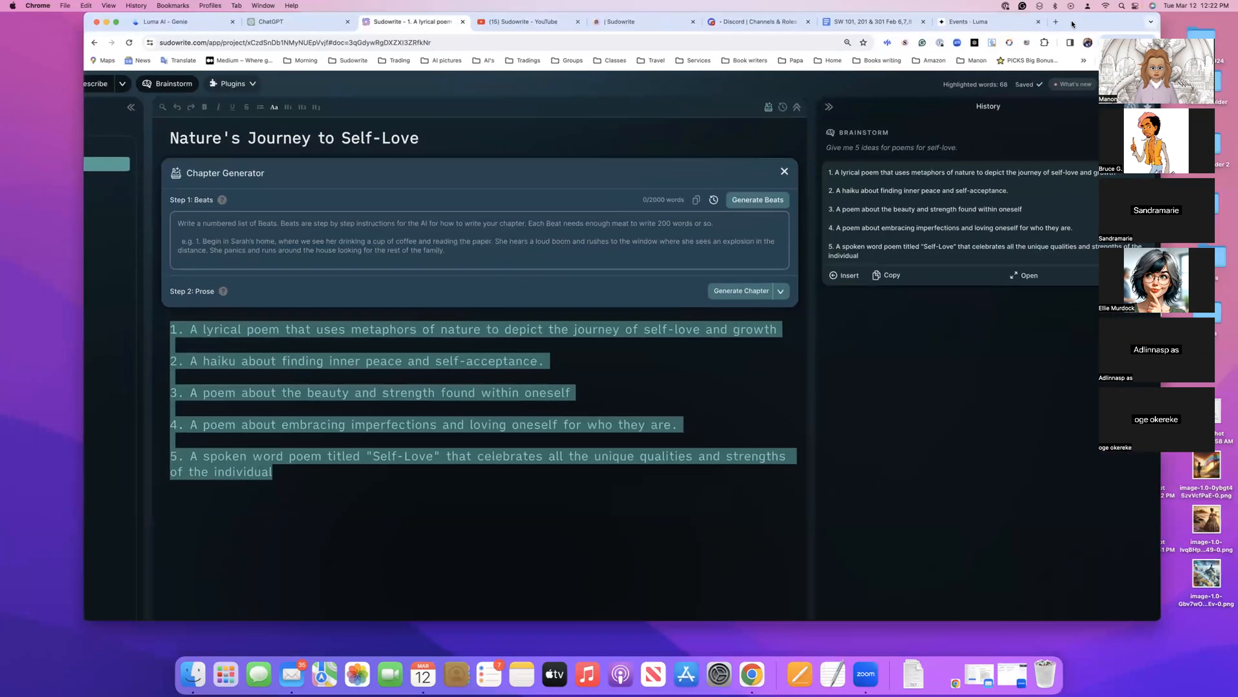
{"action": "scroll", "coordinate": [420, 364], "scroll_direction": "left", "scroll_amount": 7}
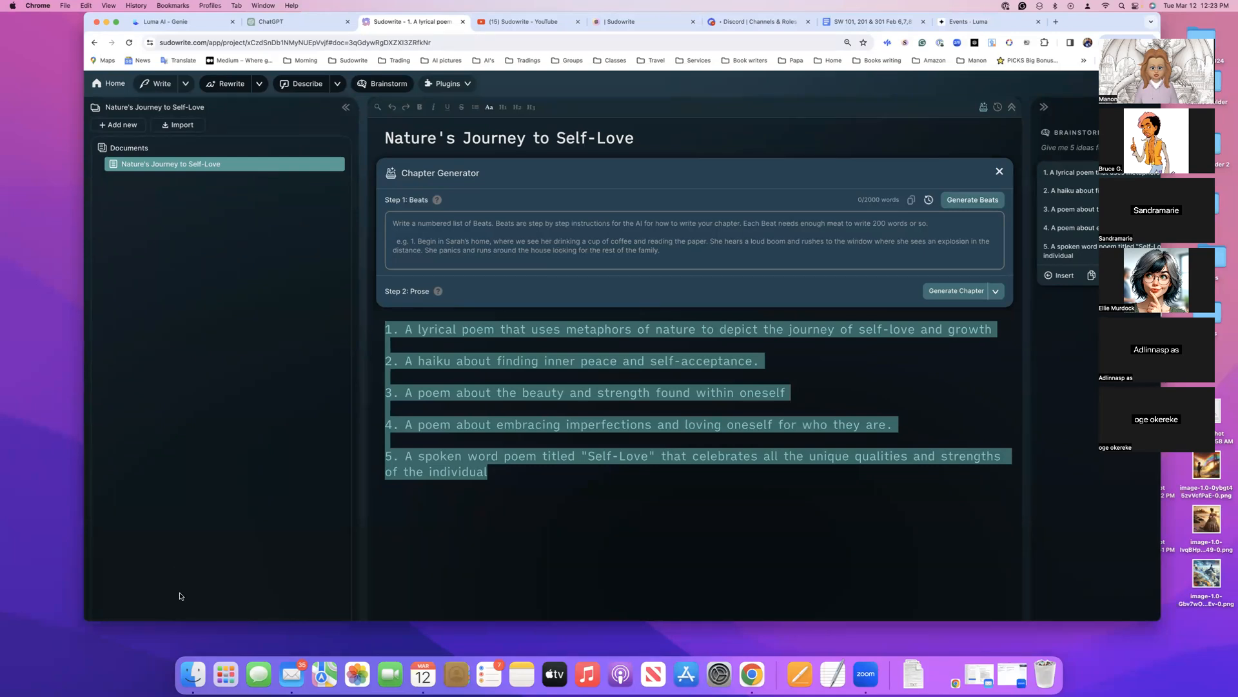
{"action": "scroll", "coordinate": [190, 589], "scroll_direction": "down", "scroll_amount": 3}
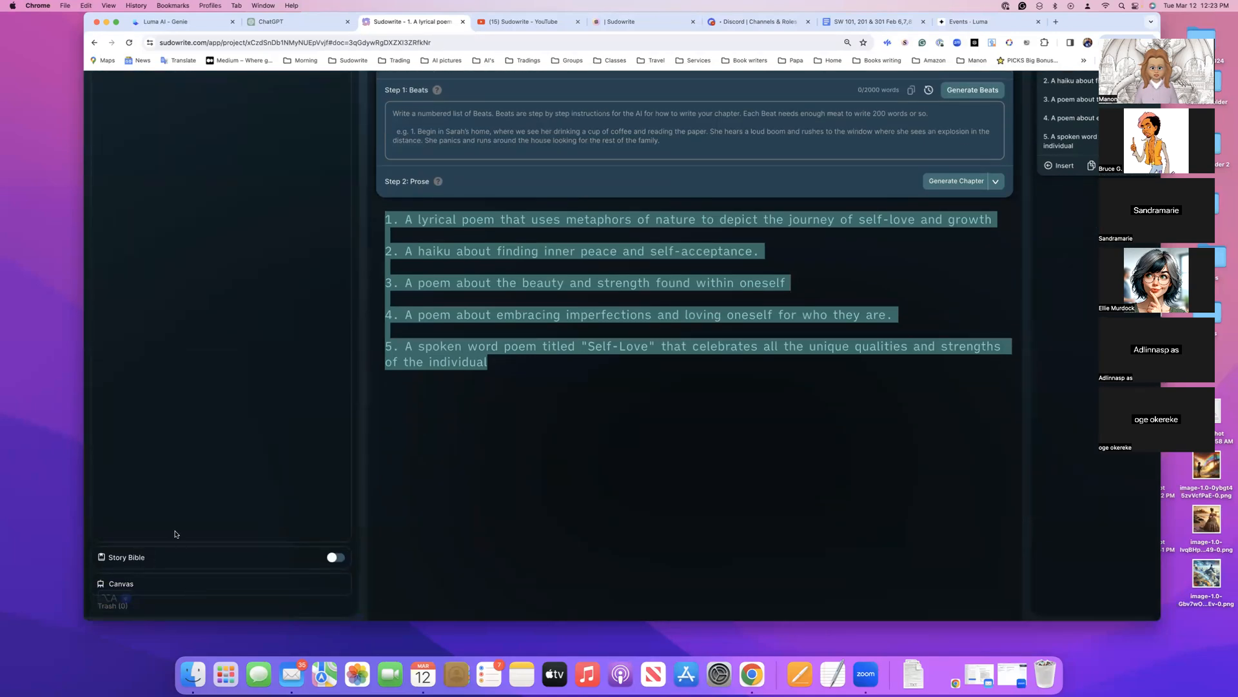
{"action": "scroll", "coordinate": [268, 403], "scroll_direction": "up", "scroll_amount": 3}
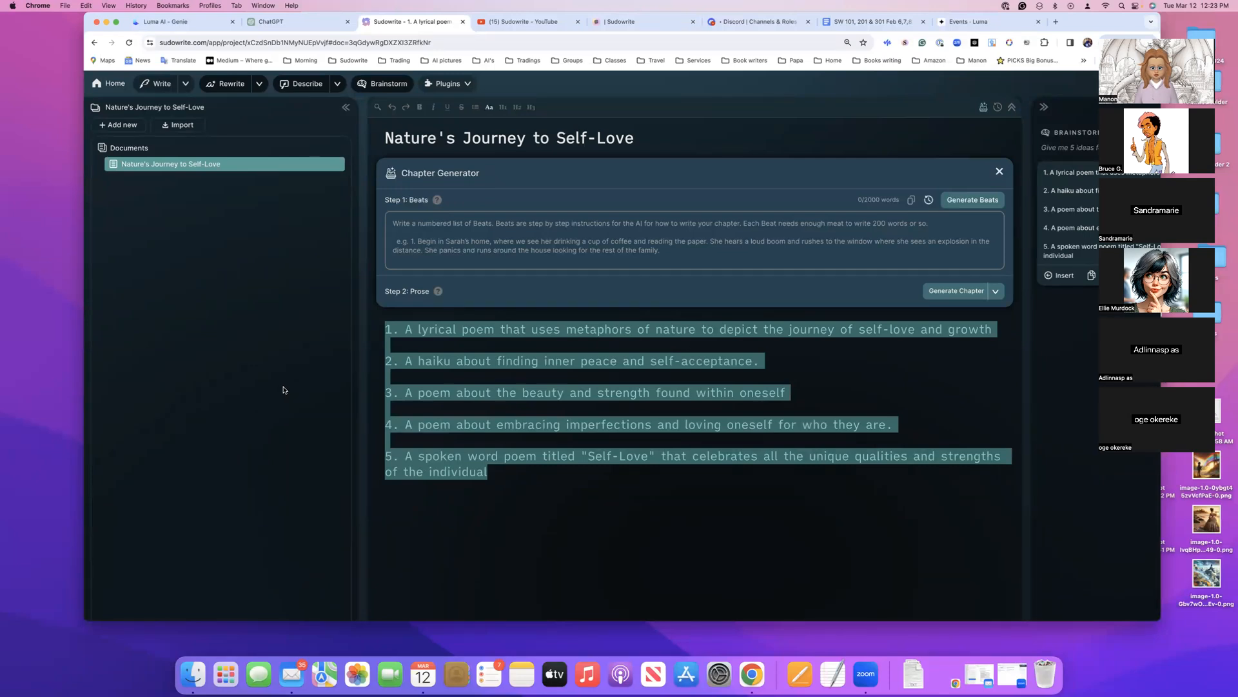
{"action": "left_click", "coordinate": [674, 361]}
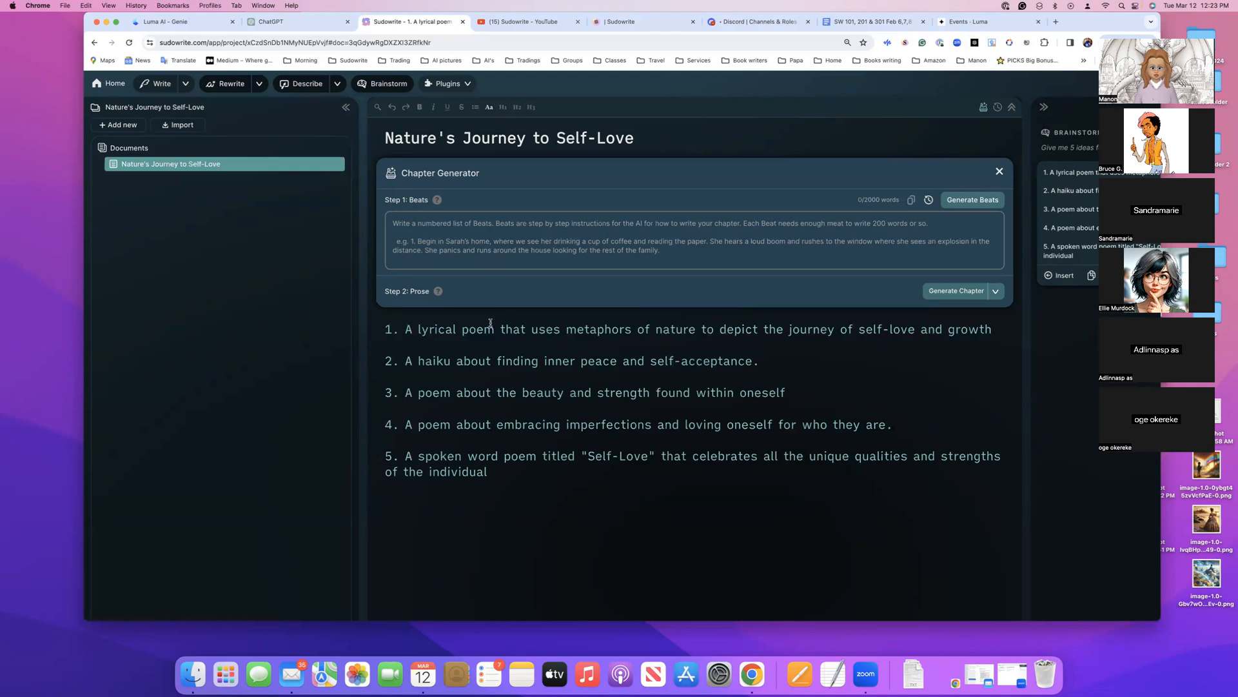
Add blank lines between the lyrical nature-metaphor poem idea and the haiku idea
{"action": "left_click", "coordinate": [991, 329]}
{"action": "key", "text": "Return"}
{"action": "key", "text": "Return"}
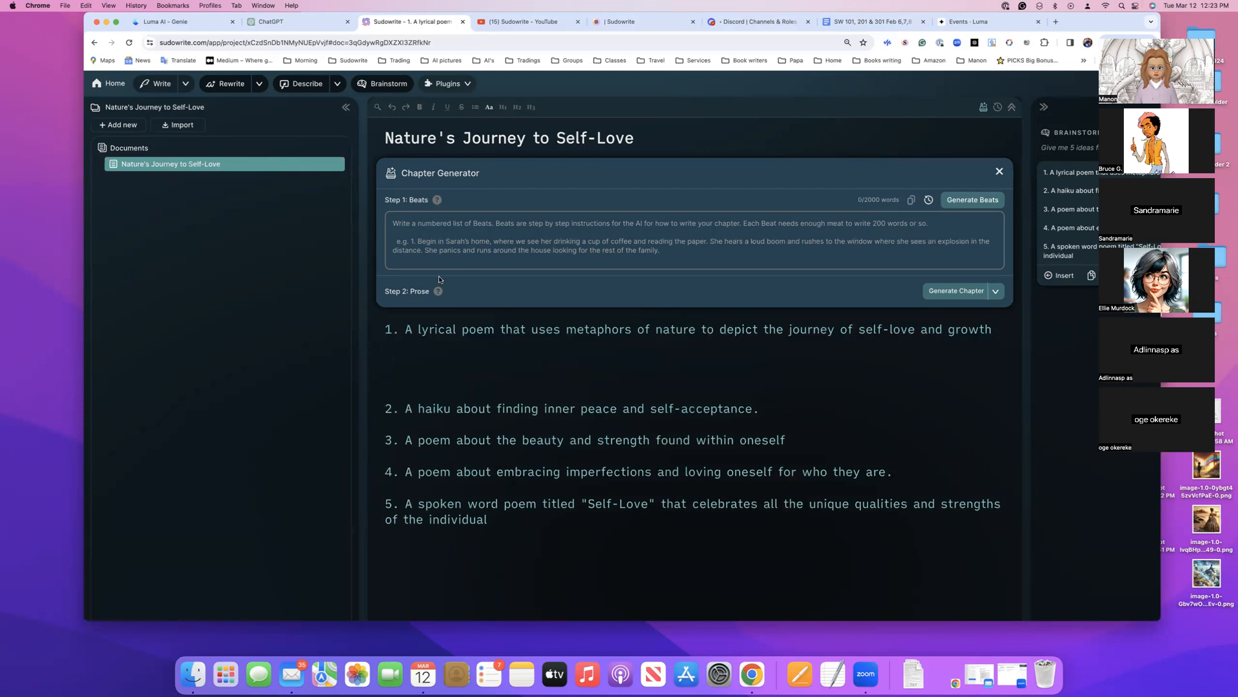
In the Write settings, lower Creativity to the middle of its range and choose Best Prose as the prose mode
{"action": "left_click", "coordinate": [186, 85]}
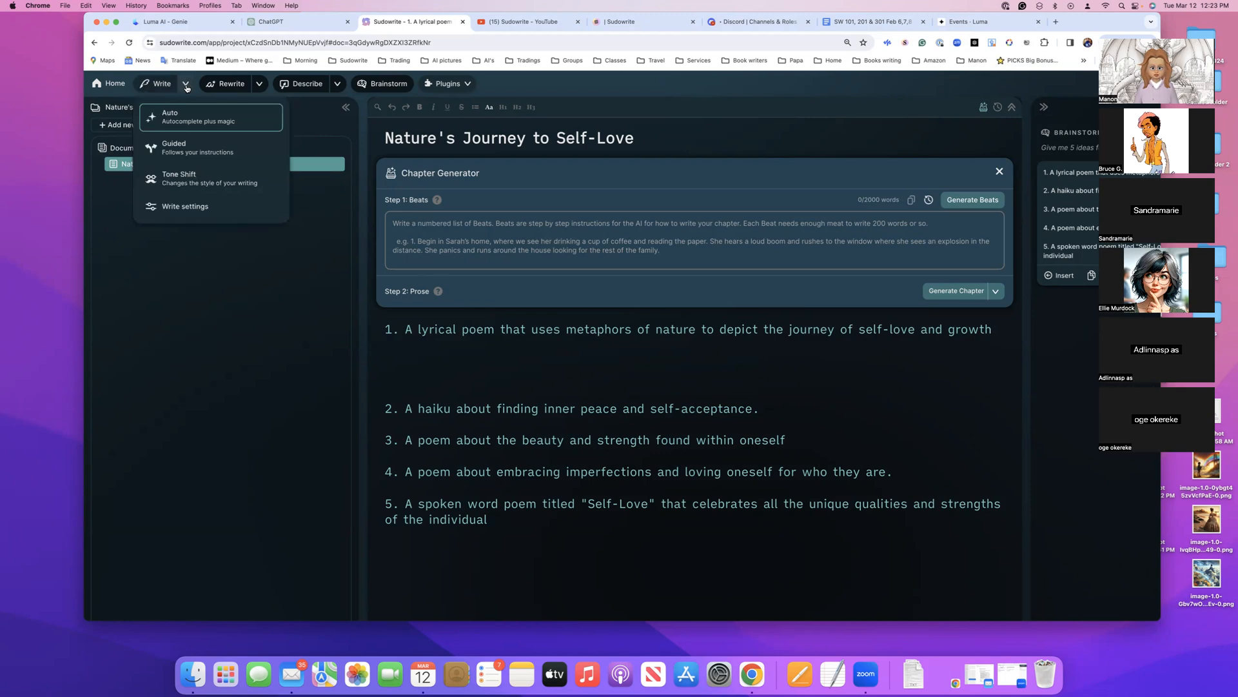
{"action": "left_click", "coordinate": [187, 207]}
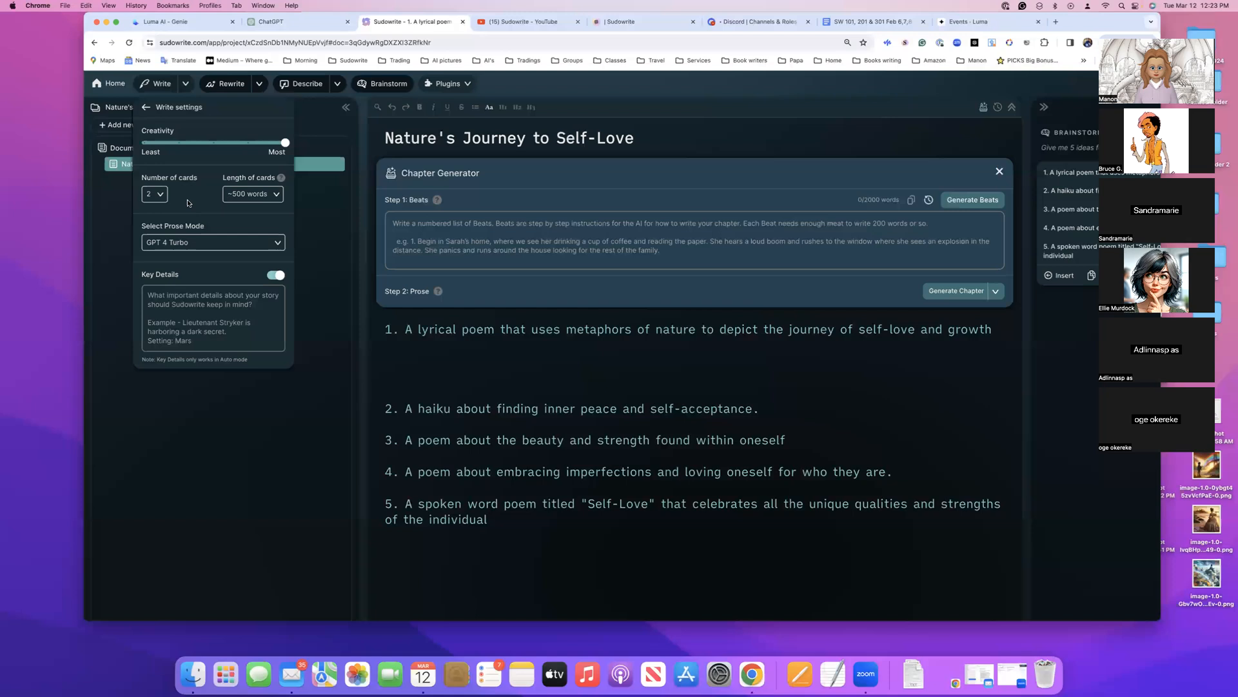
{"action": "left_click", "coordinate": [161, 195]}
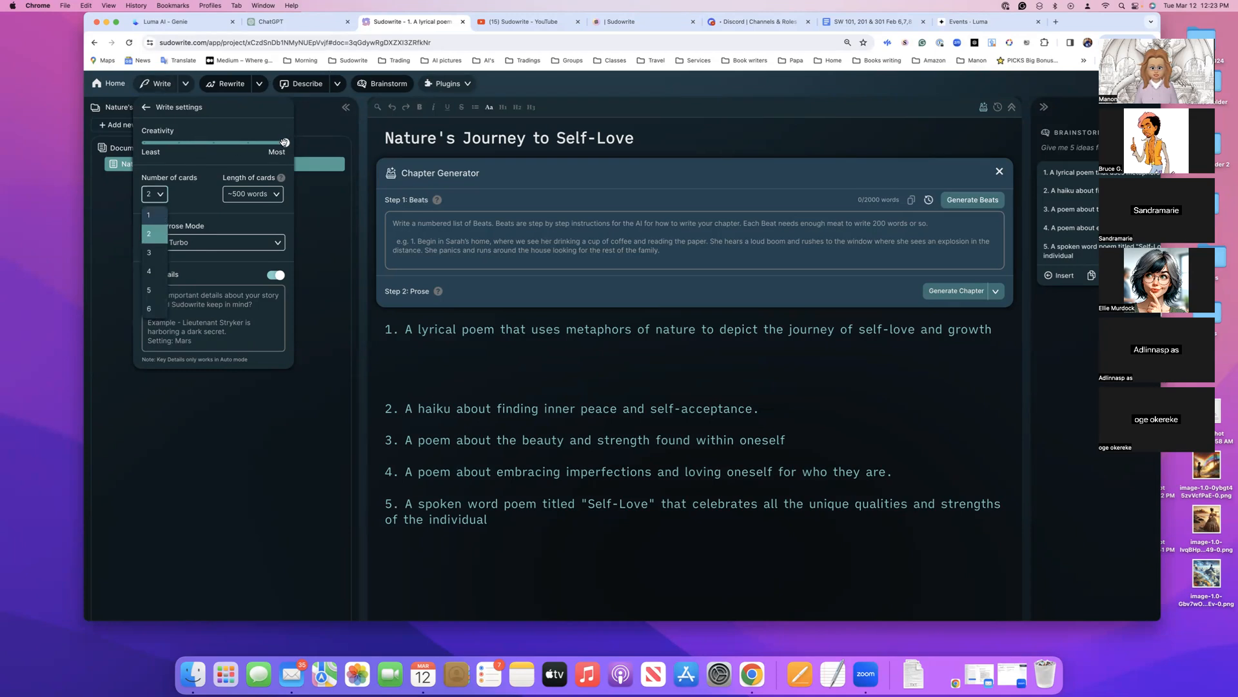
{"action": "left_click", "coordinate": [215, 143]}
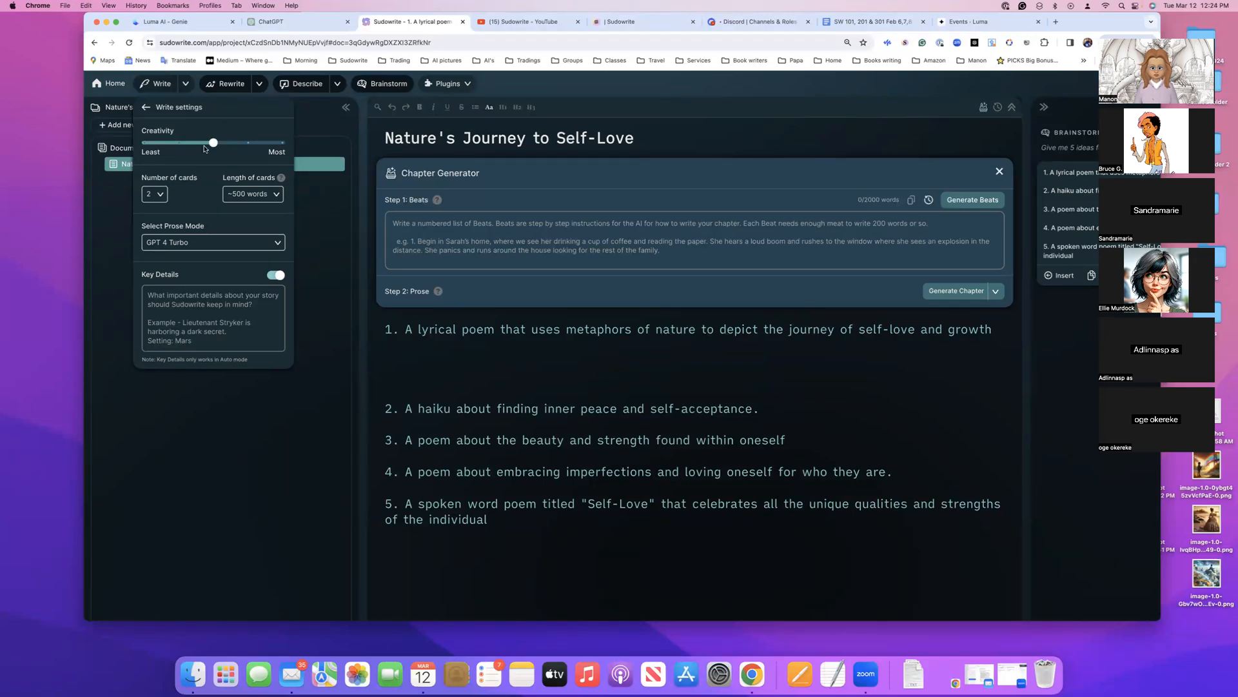
{"action": "left_click", "coordinate": [279, 245]}
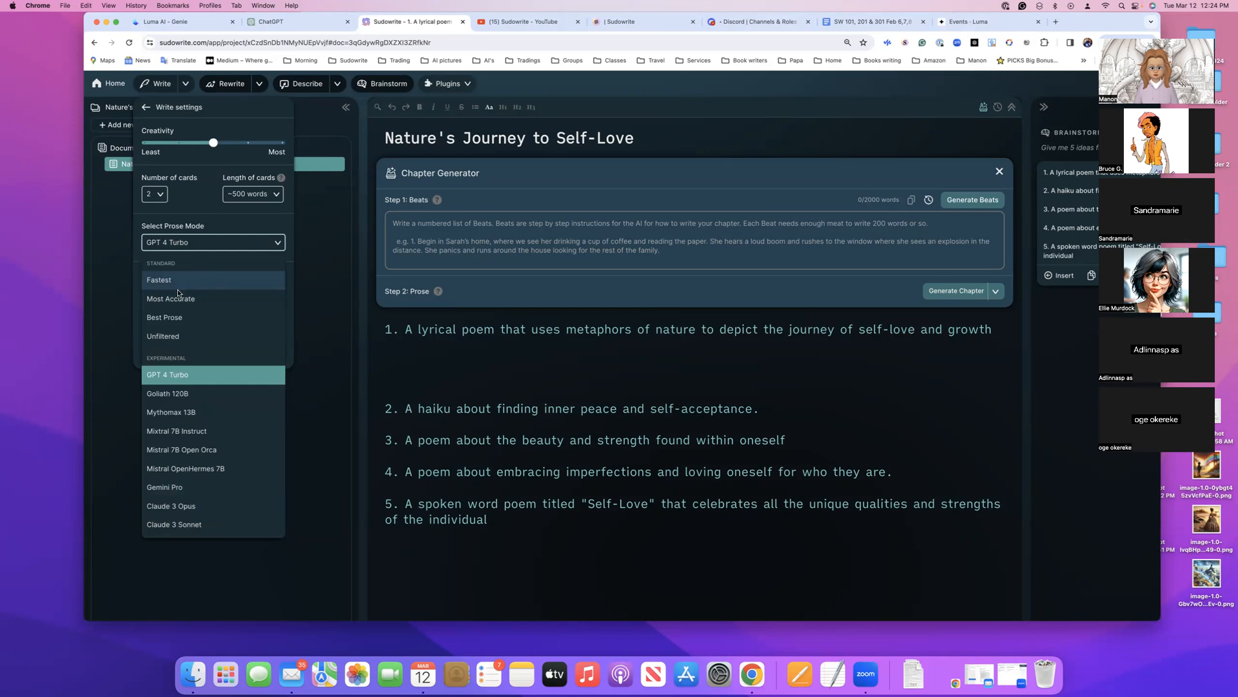
{"action": "left_click", "coordinate": [177, 318]}
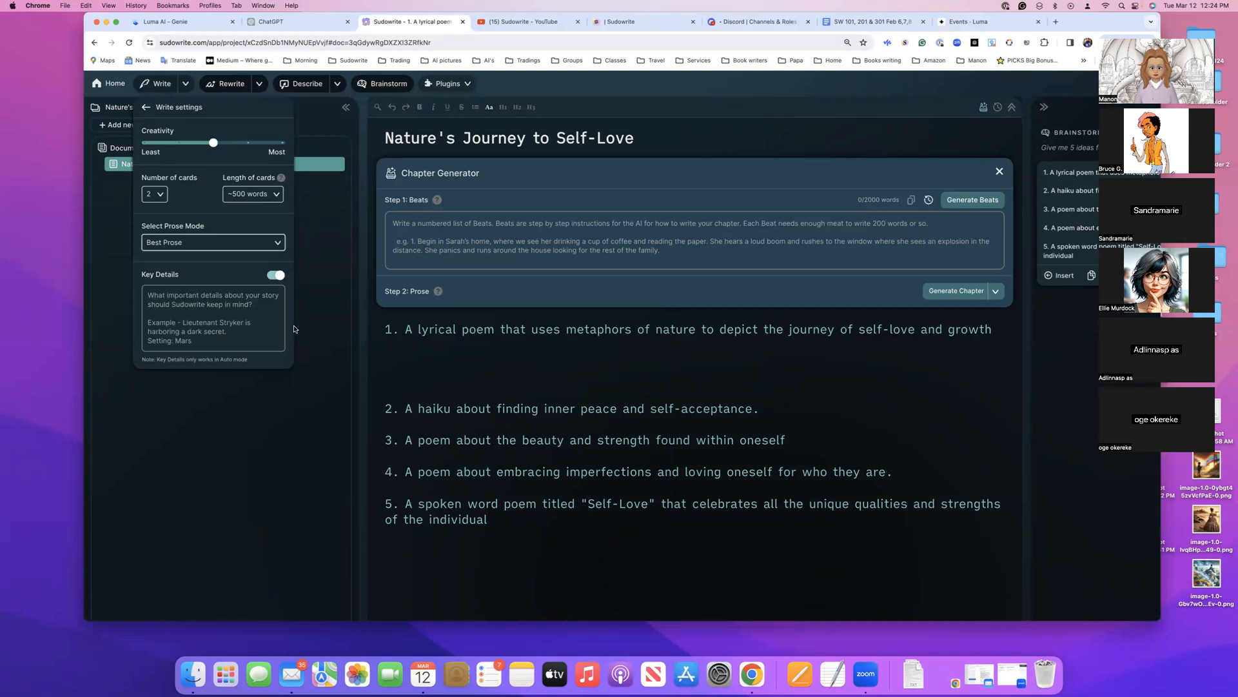
Enter "Poems Self-love" as the Key Details and leave the Write settings
{"action": "left_click", "coordinate": [174, 300]}
{"action": "type", "text": "Poems"}
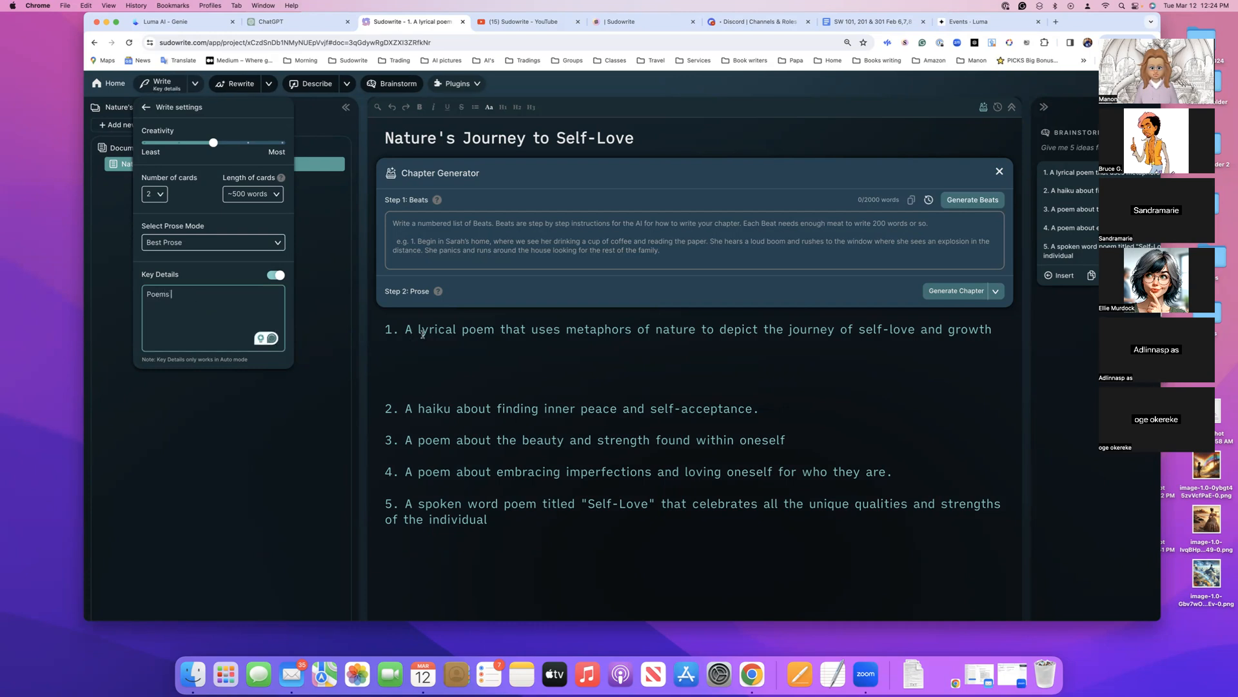
{"action": "type", "text": "Sl"}
{"action": "type", "text": "el"}
{"action": "type", "text": "f-love"}
{"action": "left_click", "coordinate": [147, 111]}
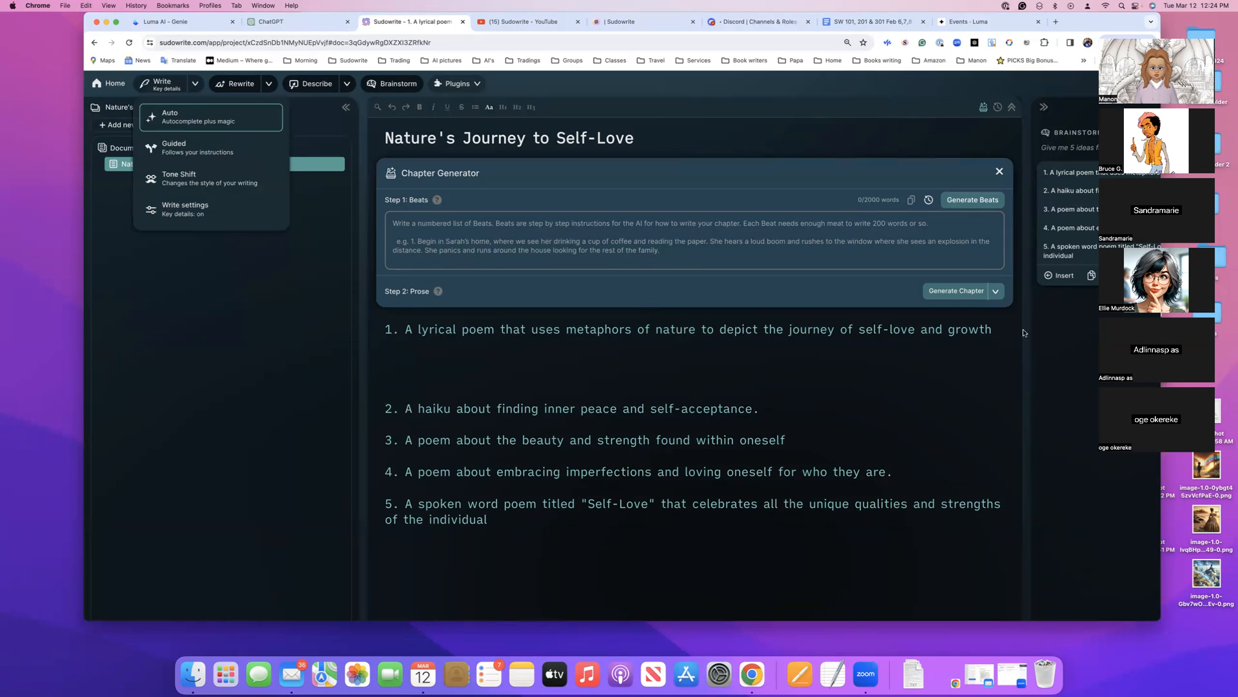
Generate Write suggestions from the end of the first poem idea and reposition the browser window to show the History
{"action": "left_click", "coordinate": [997, 332]}
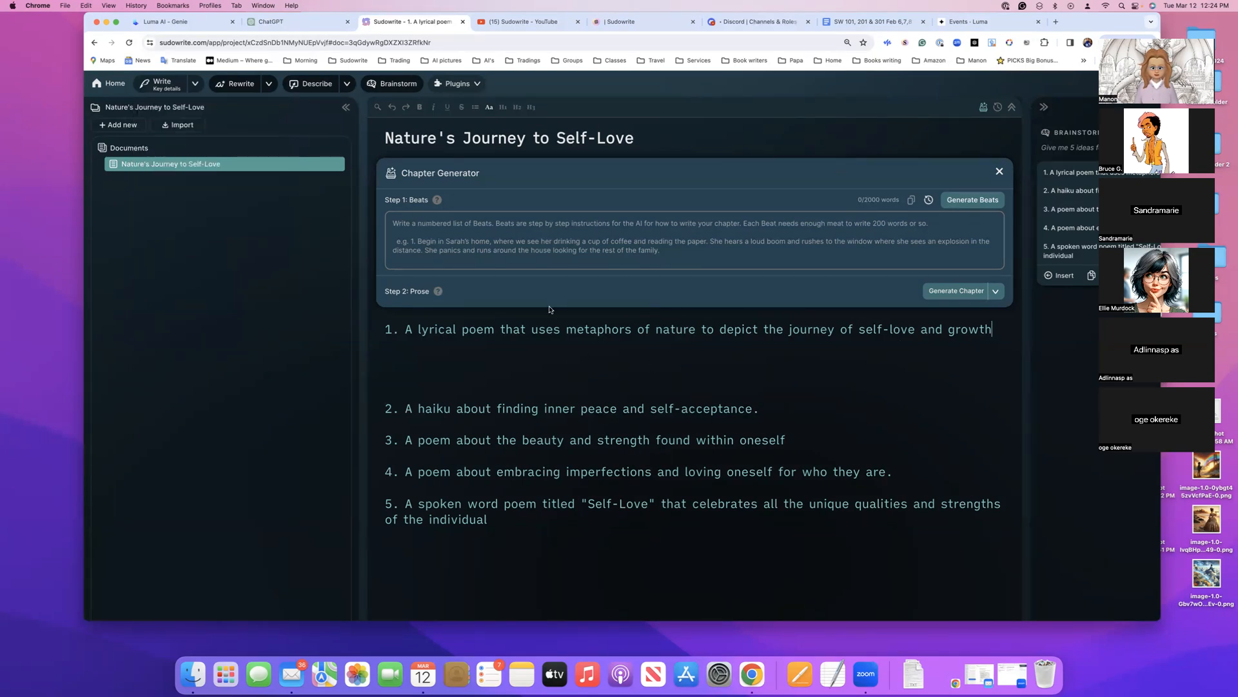
{"action": "left_click", "coordinate": [163, 89]}
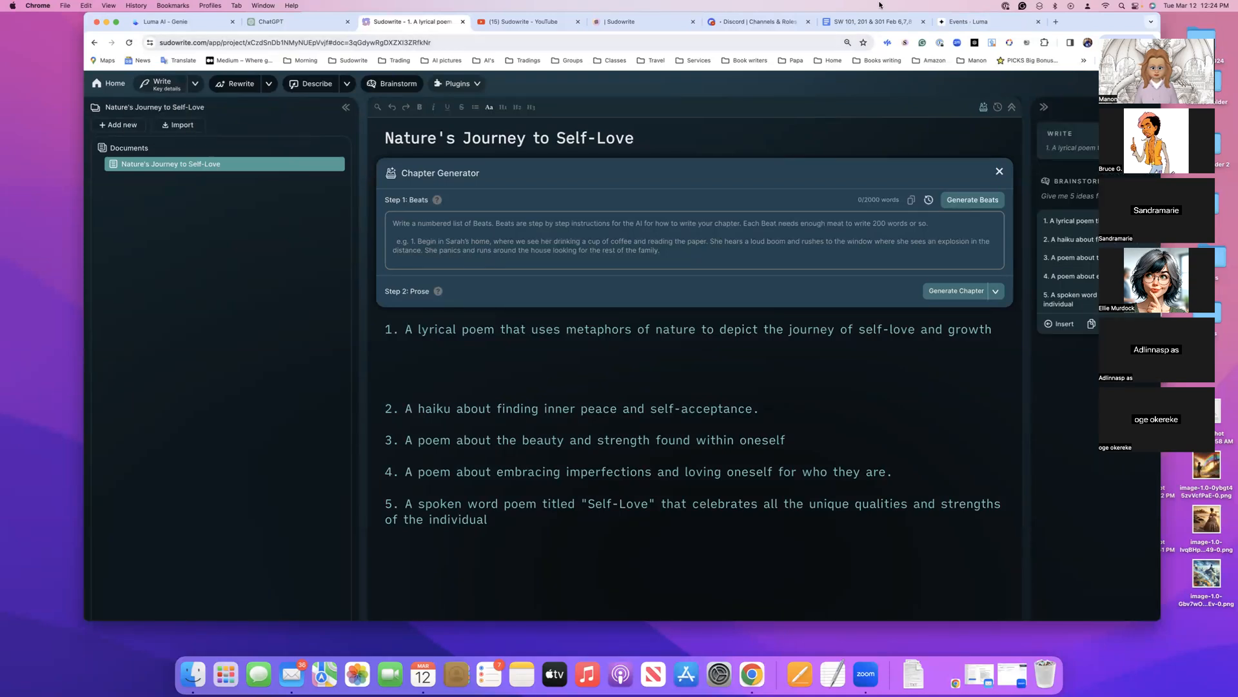
{"action": "left_click_drag", "start_coordinate": [1076, 24], "coordinate": [982, 23]}
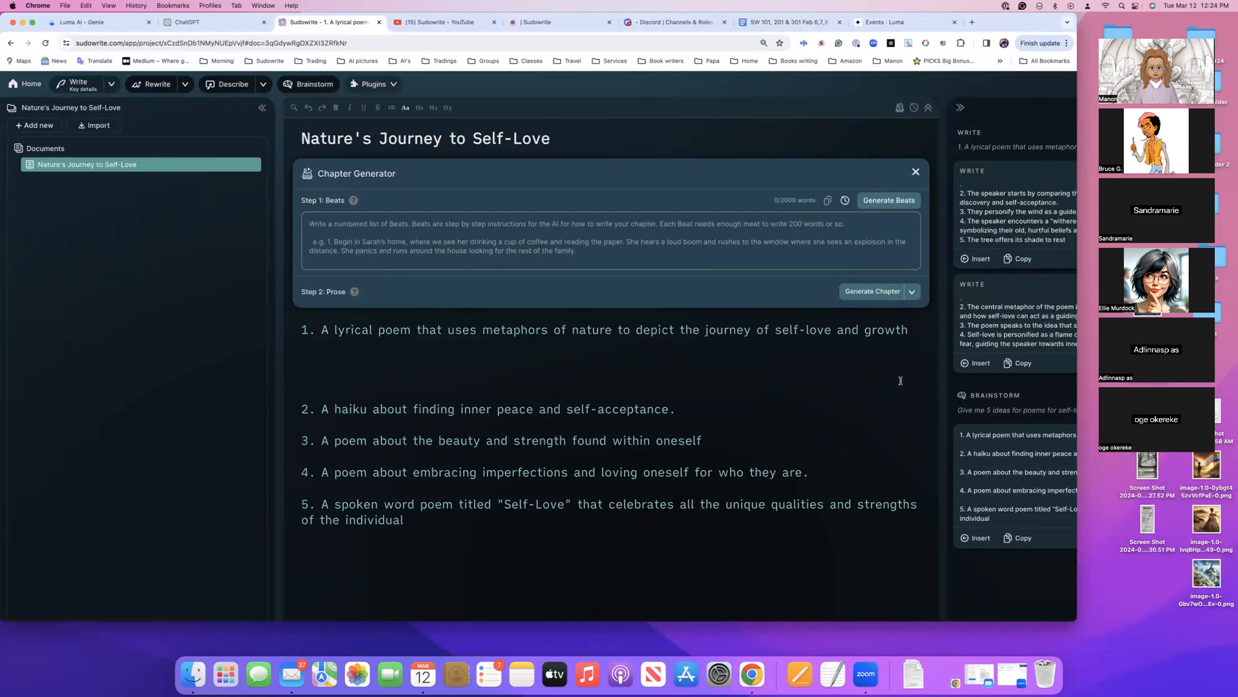
{"action": "scroll", "coordinate": [956, 354], "scroll_direction": "right", "scroll_amount": 5}
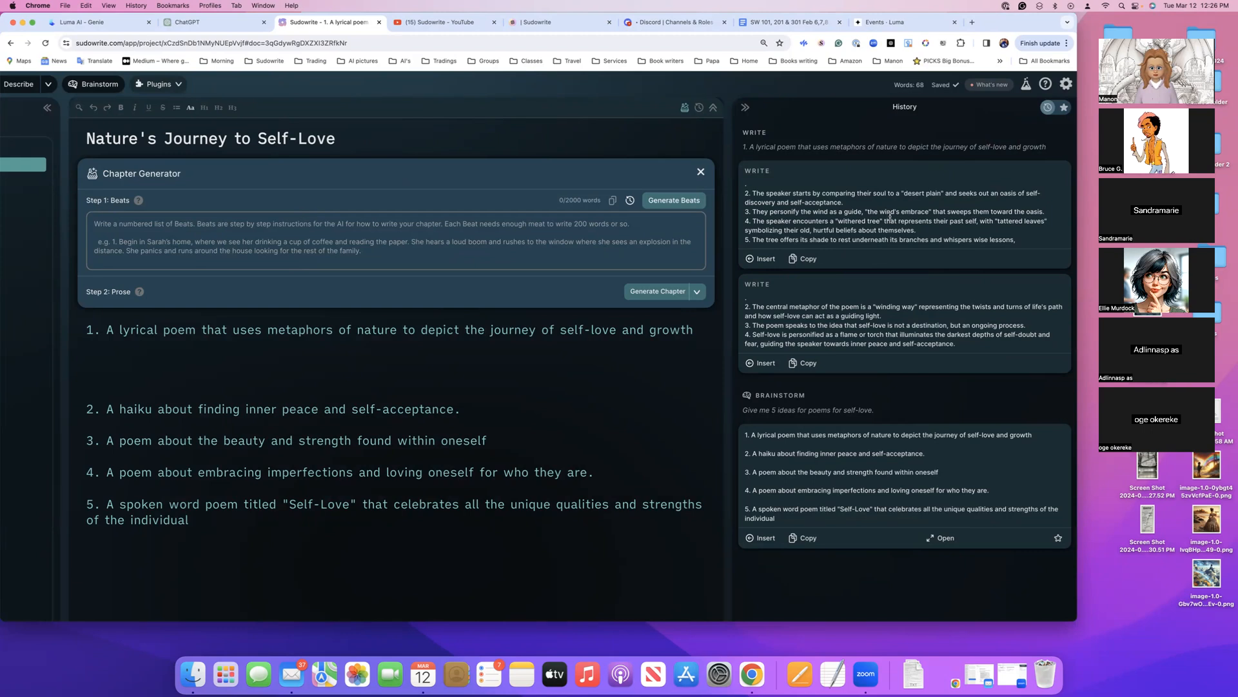
Expand the first Write result in the History and read through its poem, the second result and the earlier brainstorm
{"action": "scroll", "coordinate": [854, 211], "scroll_direction": "down", "scroll_amount": 2}
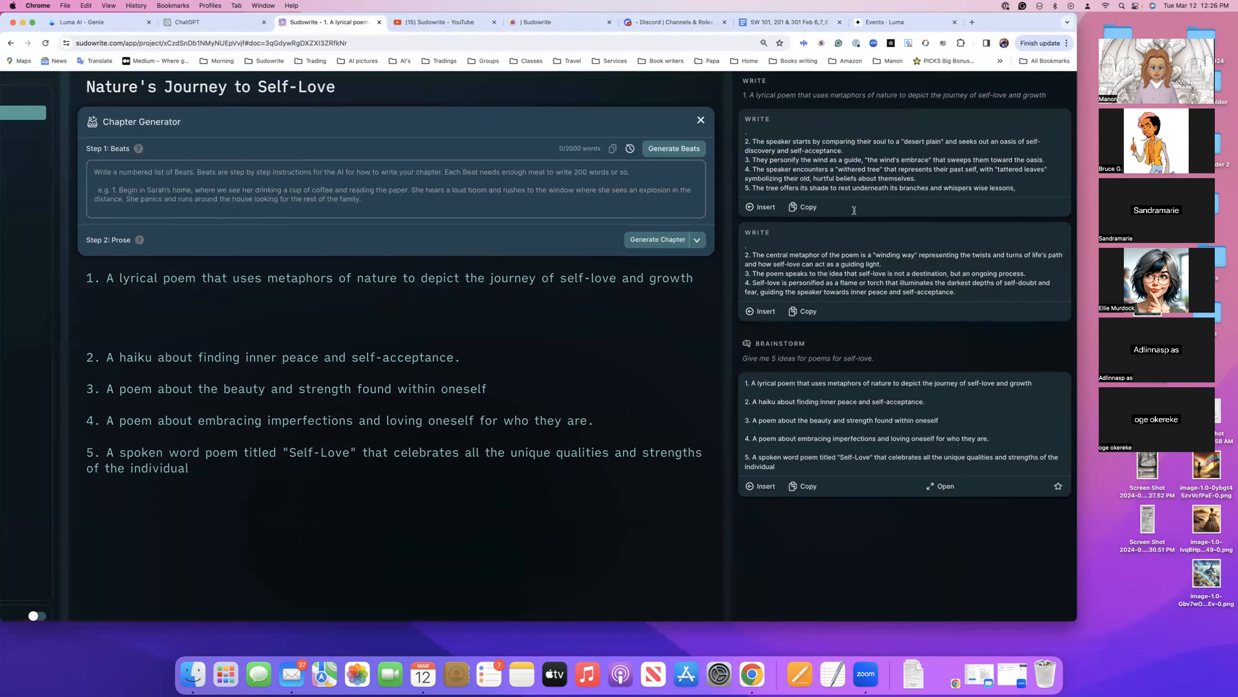
{"action": "scroll", "coordinate": [855, 213], "scroll_direction": "up", "scroll_amount": 2}
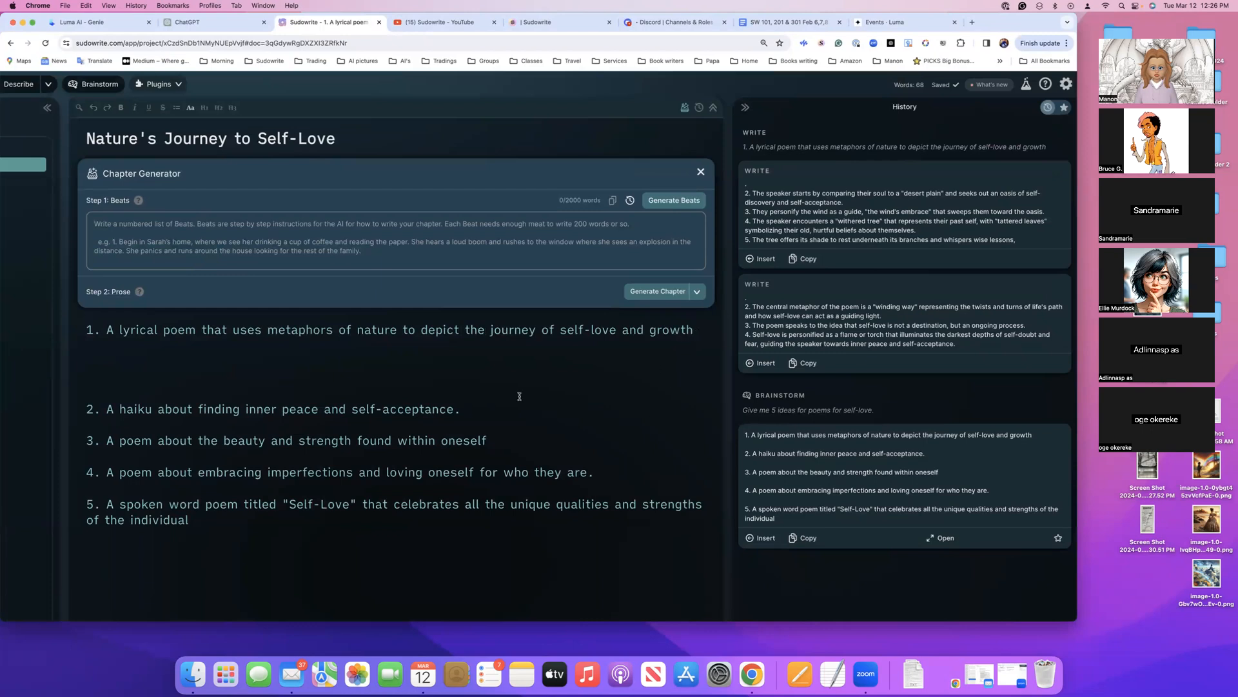
{"action": "left_click", "coordinate": [834, 243]}
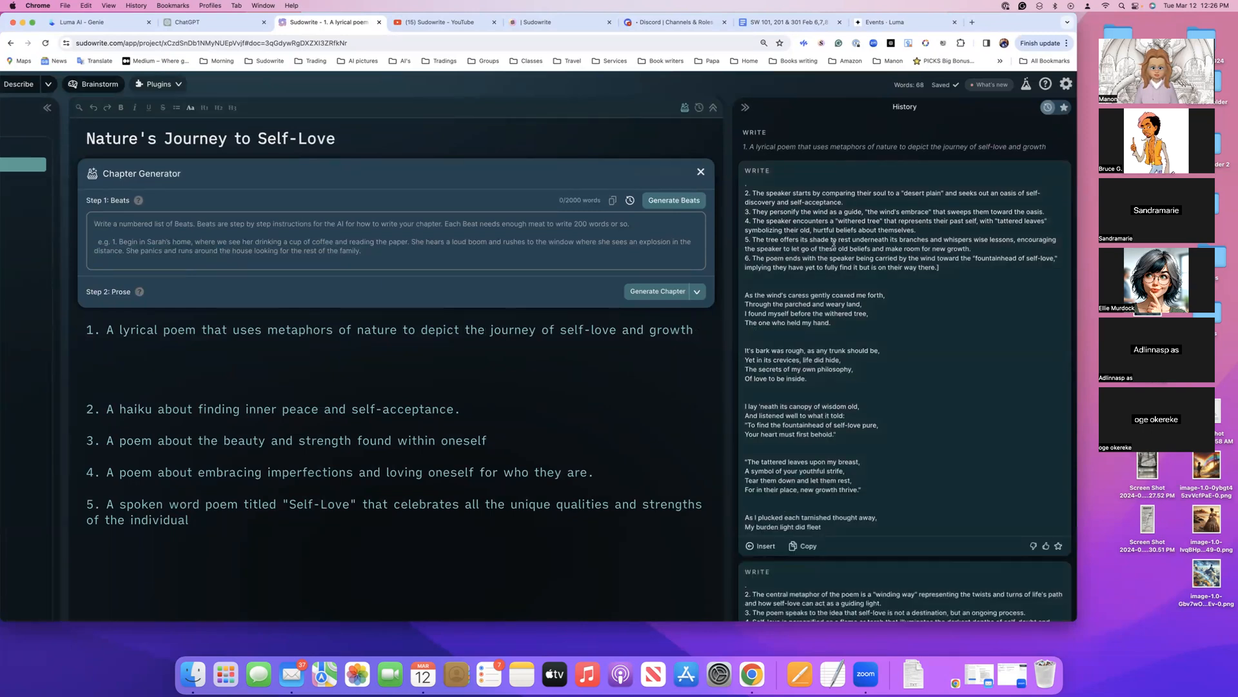
{"action": "scroll", "coordinate": [875, 307], "scroll_direction": "down", "scroll_amount": 3}
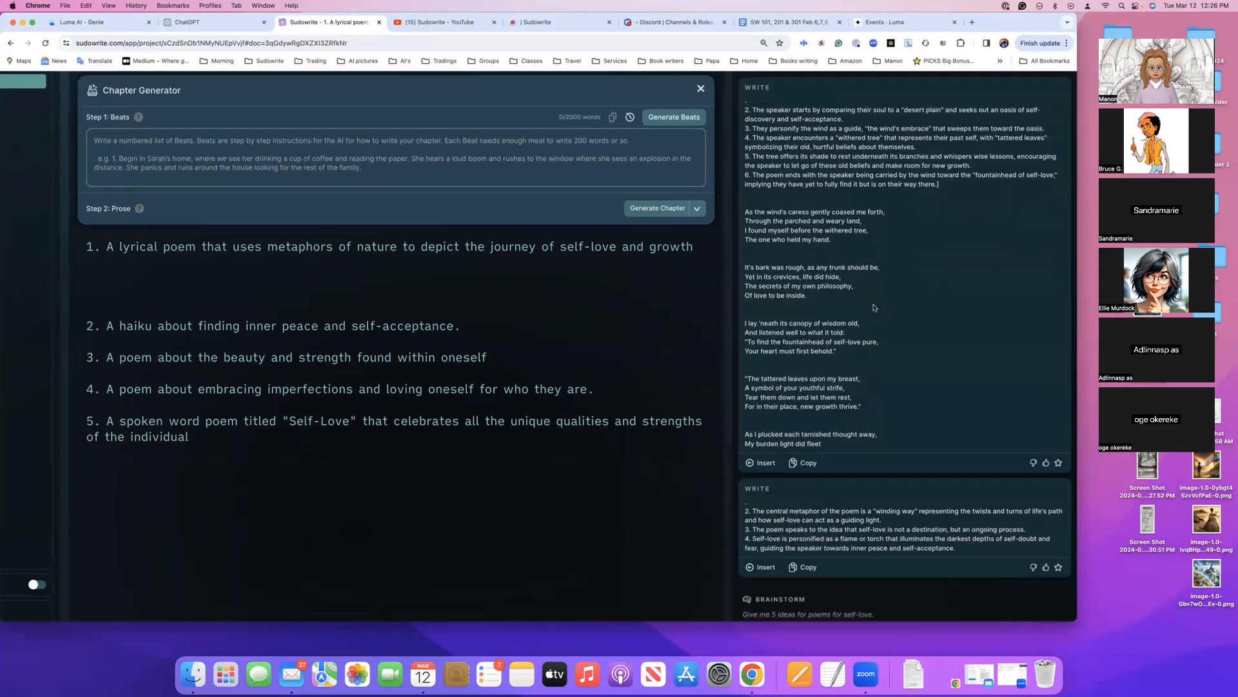
{"action": "scroll", "coordinate": [875, 308], "scroll_direction": "up", "scroll_amount": 3}
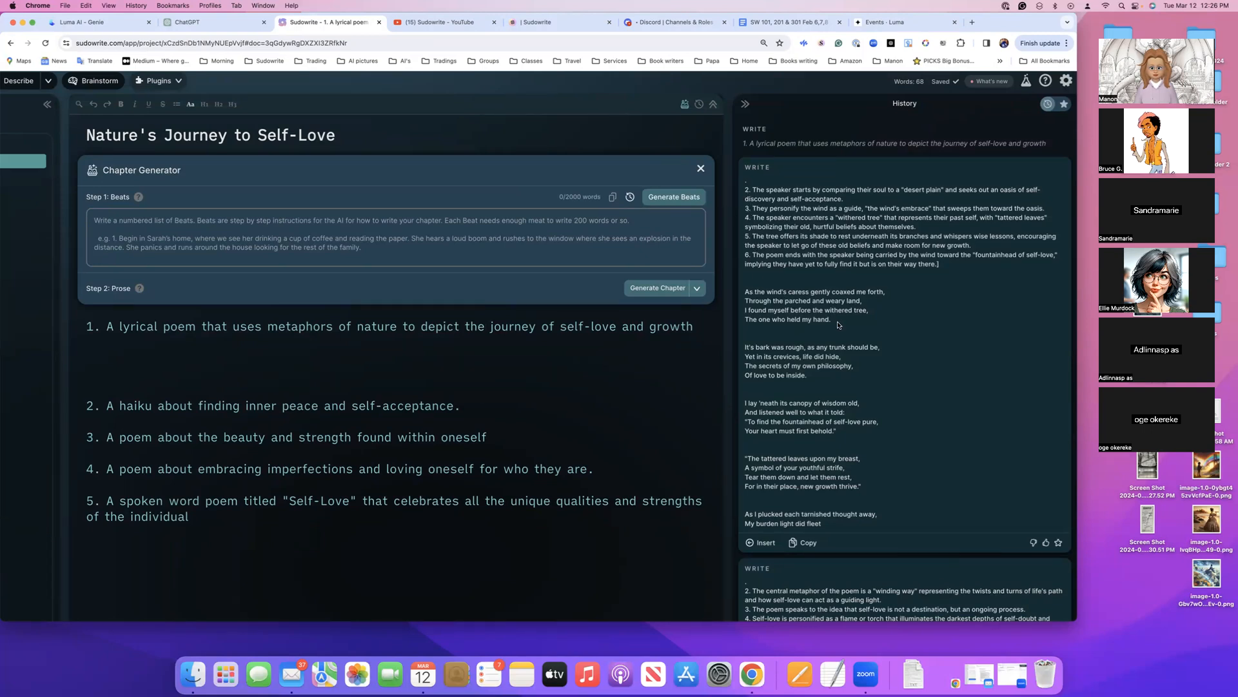
{"action": "scroll", "coordinate": [838, 325], "scroll_direction": "down", "scroll_amount": 3}
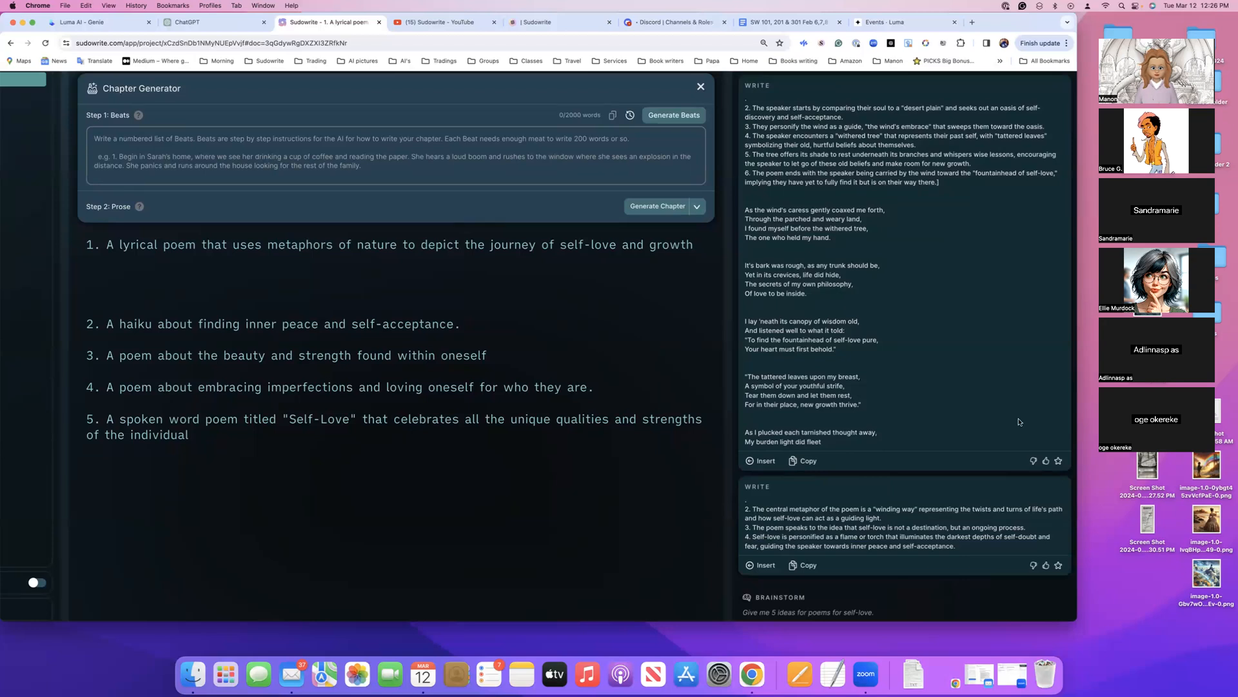
{"action": "scroll", "coordinate": [990, 340], "scroll_direction": "down", "scroll_amount": 1}
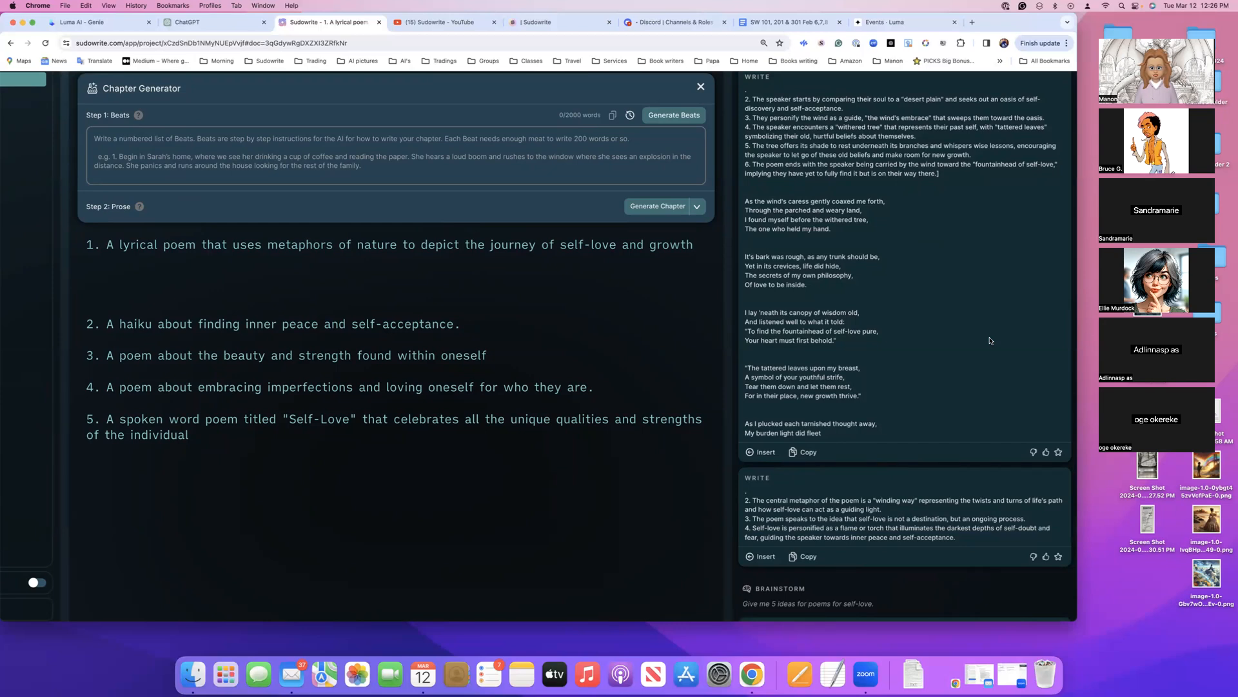
{"action": "scroll", "coordinate": [990, 340], "scroll_direction": "down", "scroll_amount": 5}
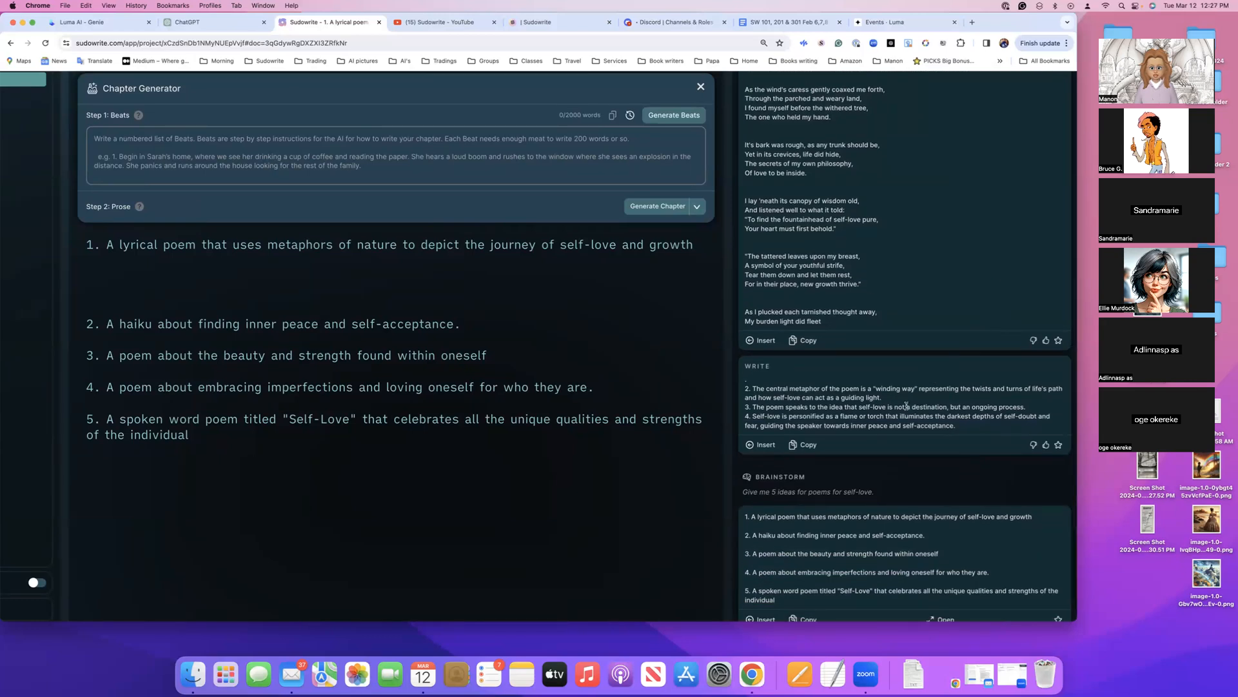
{"action": "scroll", "coordinate": [861, 419], "scroll_direction": "down", "scroll_amount": 1}
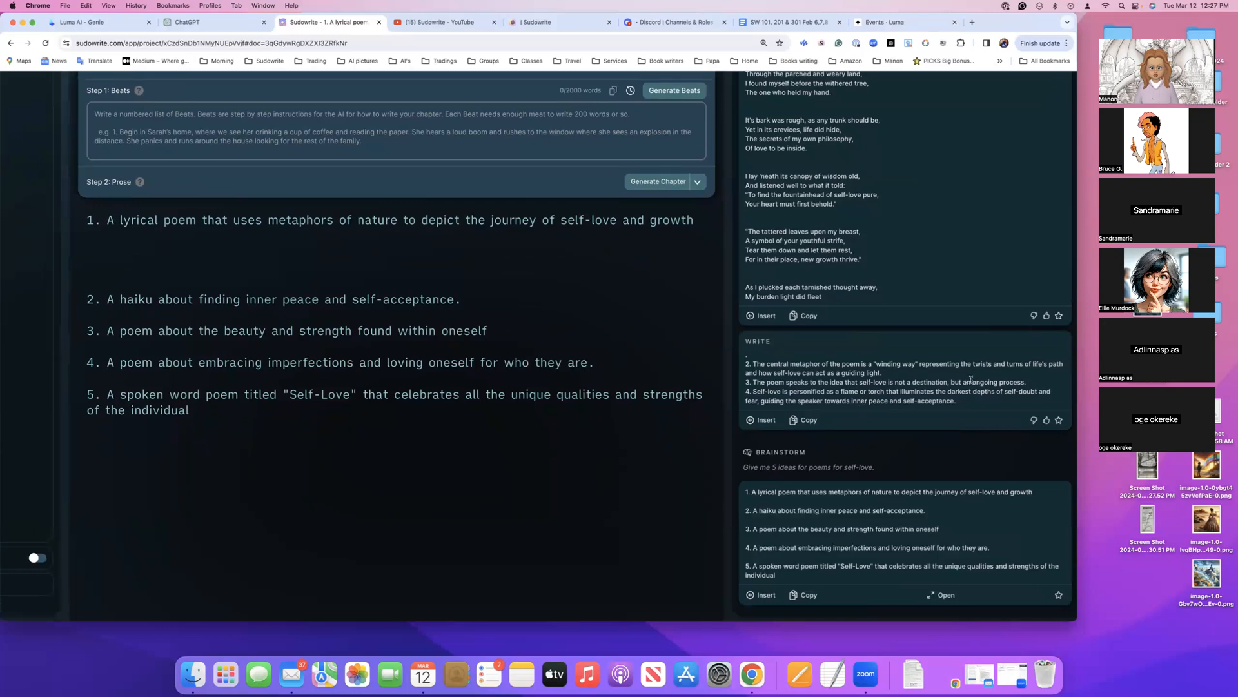
{"action": "scroll", "coordinate": [905, 327], "scroll_direction": "up", "scroll_amount": 5}
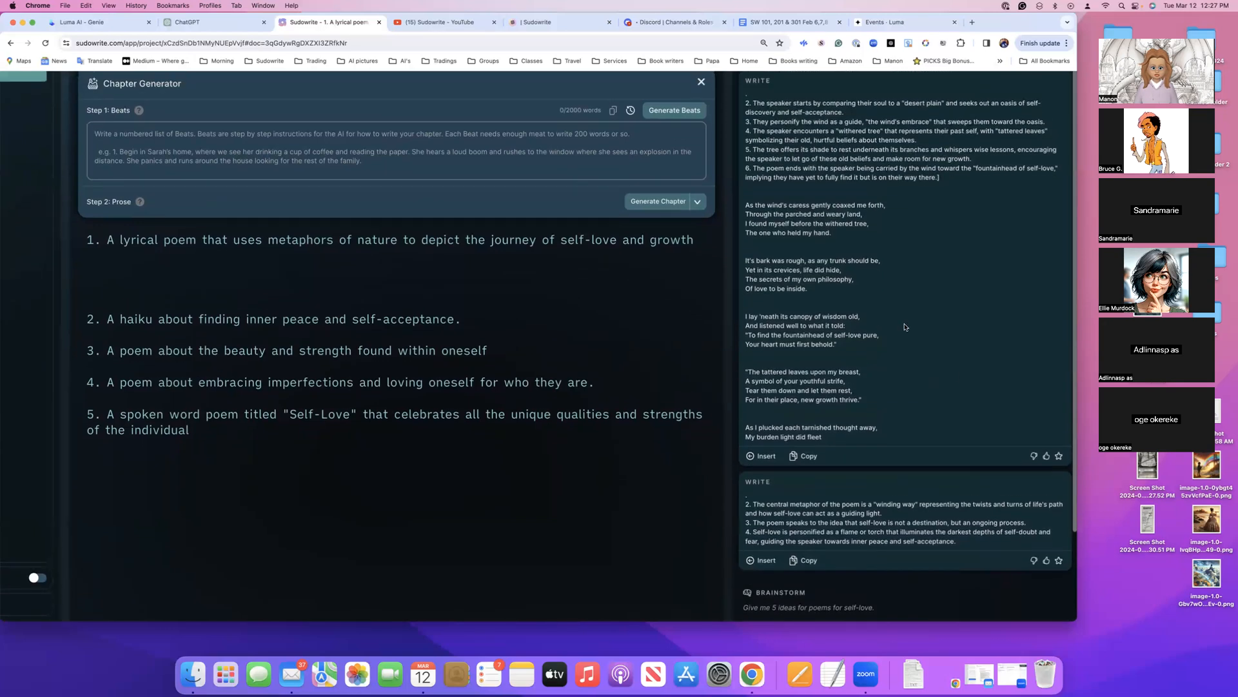
{"action": "scroll", "coordinate": [904, 327], "scroll_direction": "up", "scroll_amount": 2}
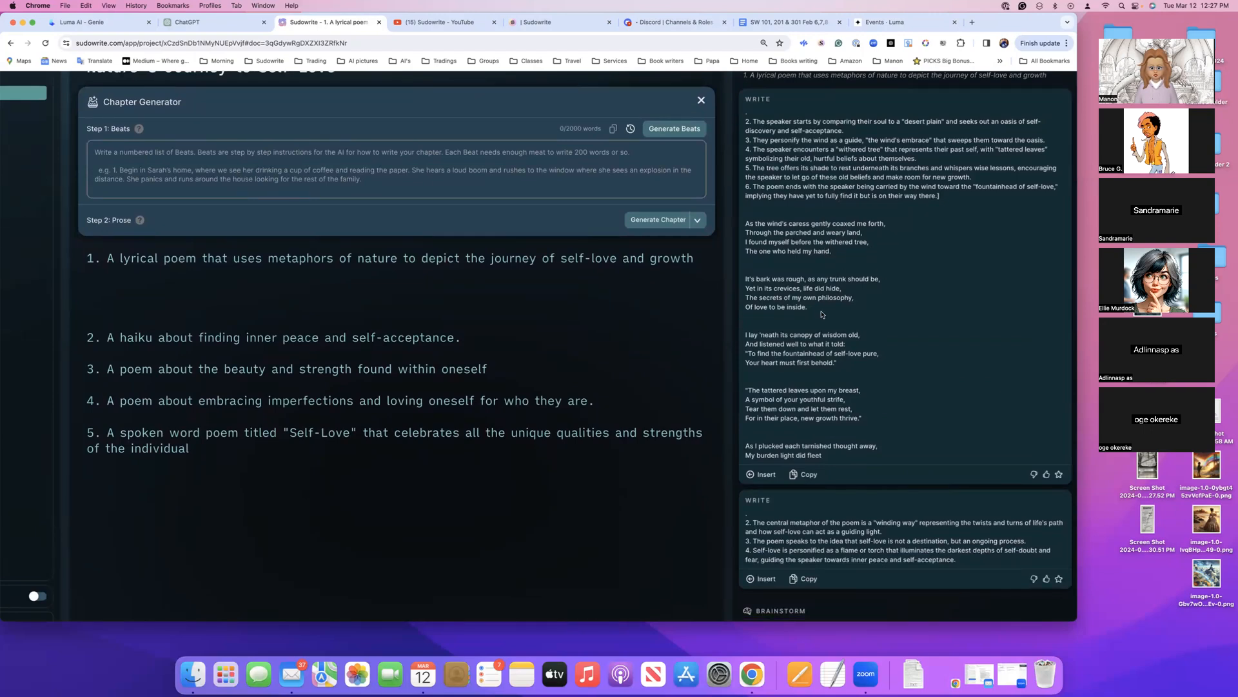
Close the Luma Events, Sudowrite feedback and YouTube tabs, reposition the browser window and return to the self-love document
{"action": "left_click", "coordinate": [953, 22]}
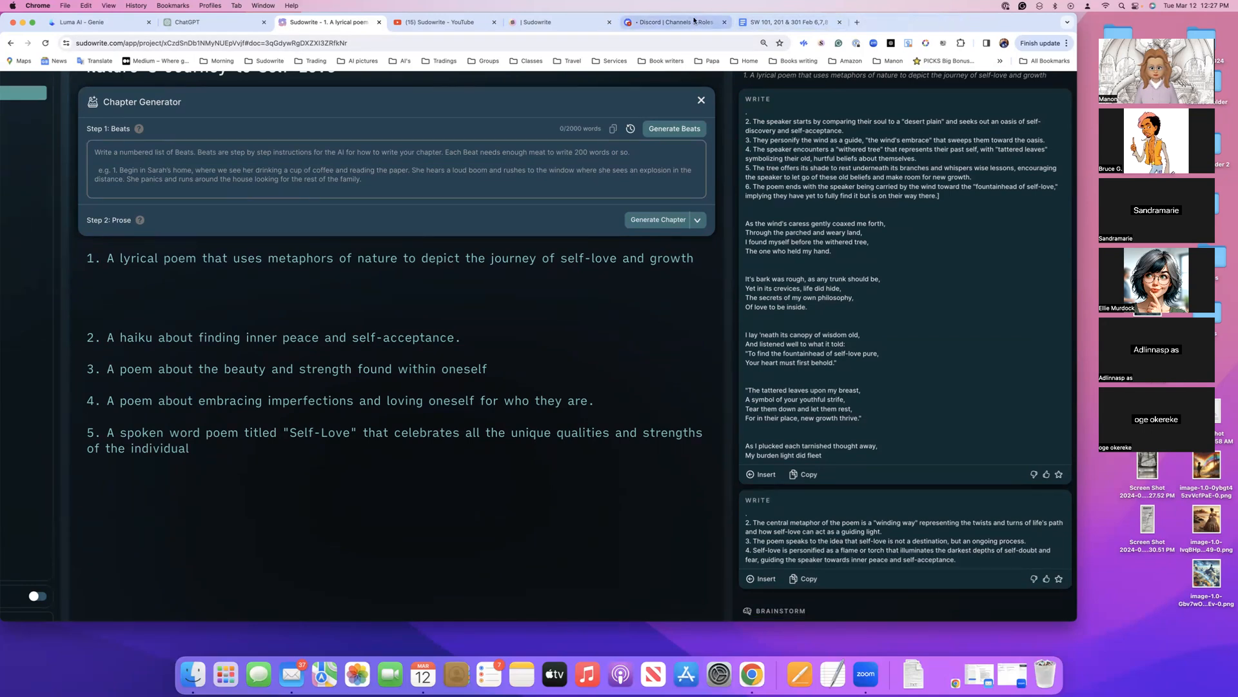
{"action": "left_click", "coordinate": [581, 24]}
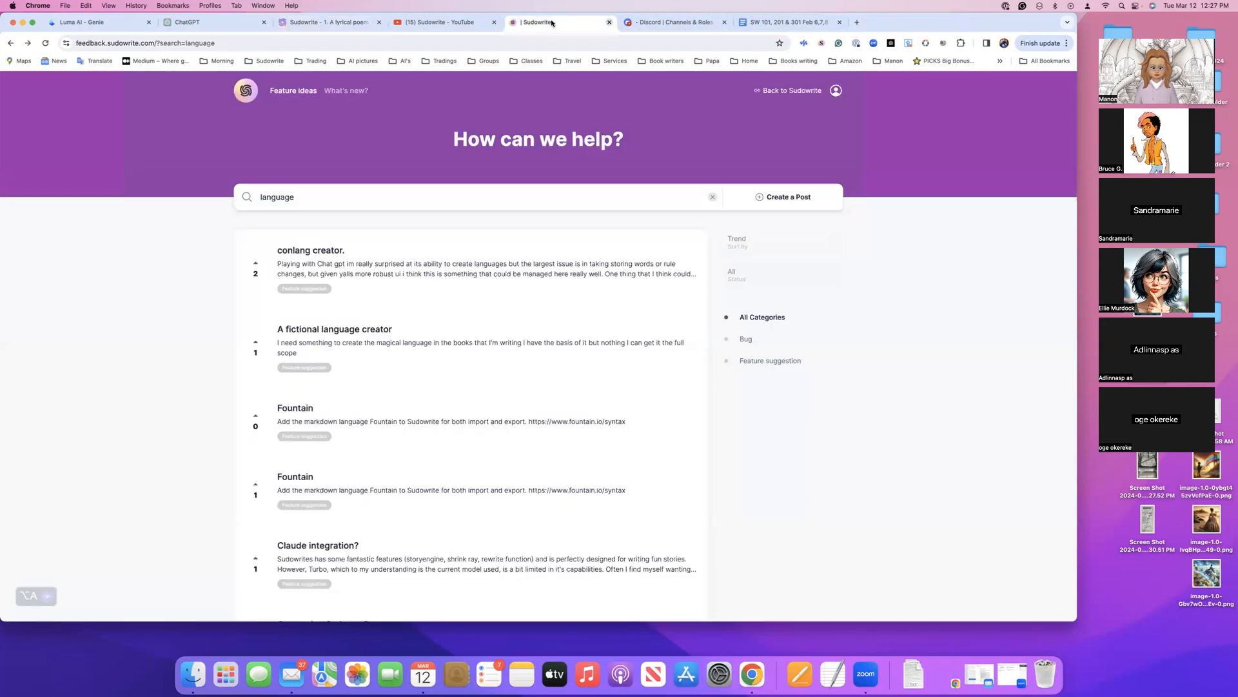
{"action": "left_click", "coordinate": [609, 22]}
{"action": "left_click_drag", "start_coordinate": [790, 30], "coordinate": [906, 32]}
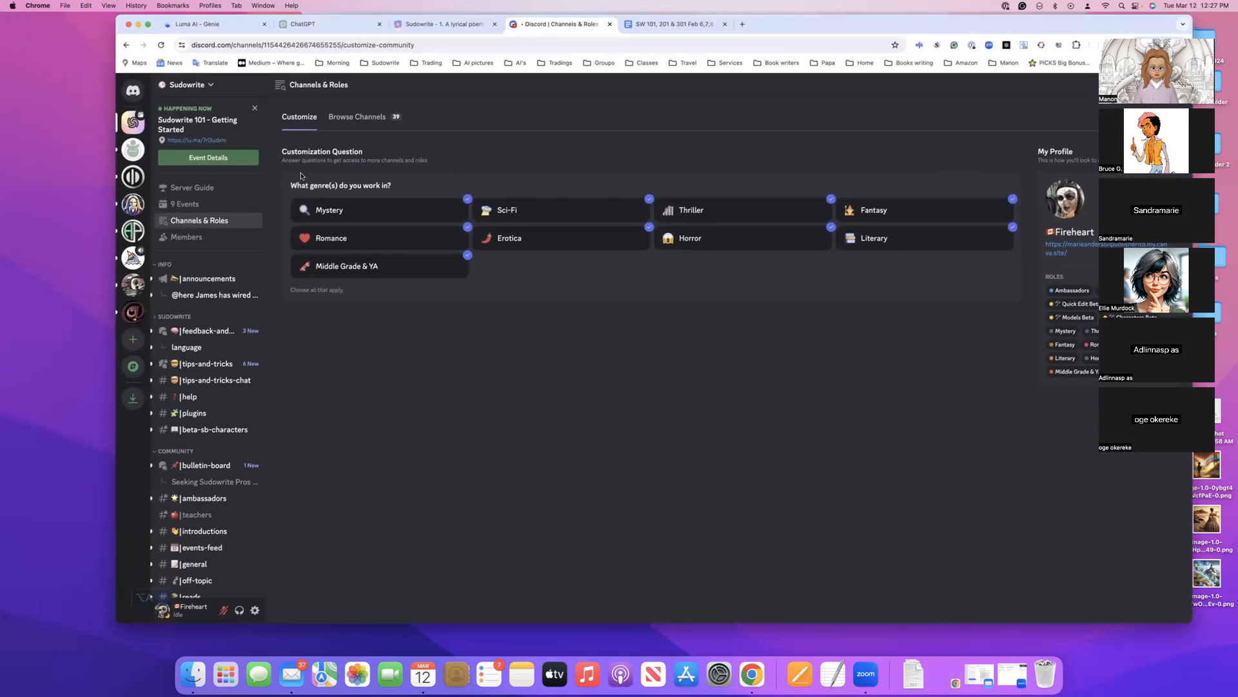
{"action": "left_click", "coordinate": [471, 26]}
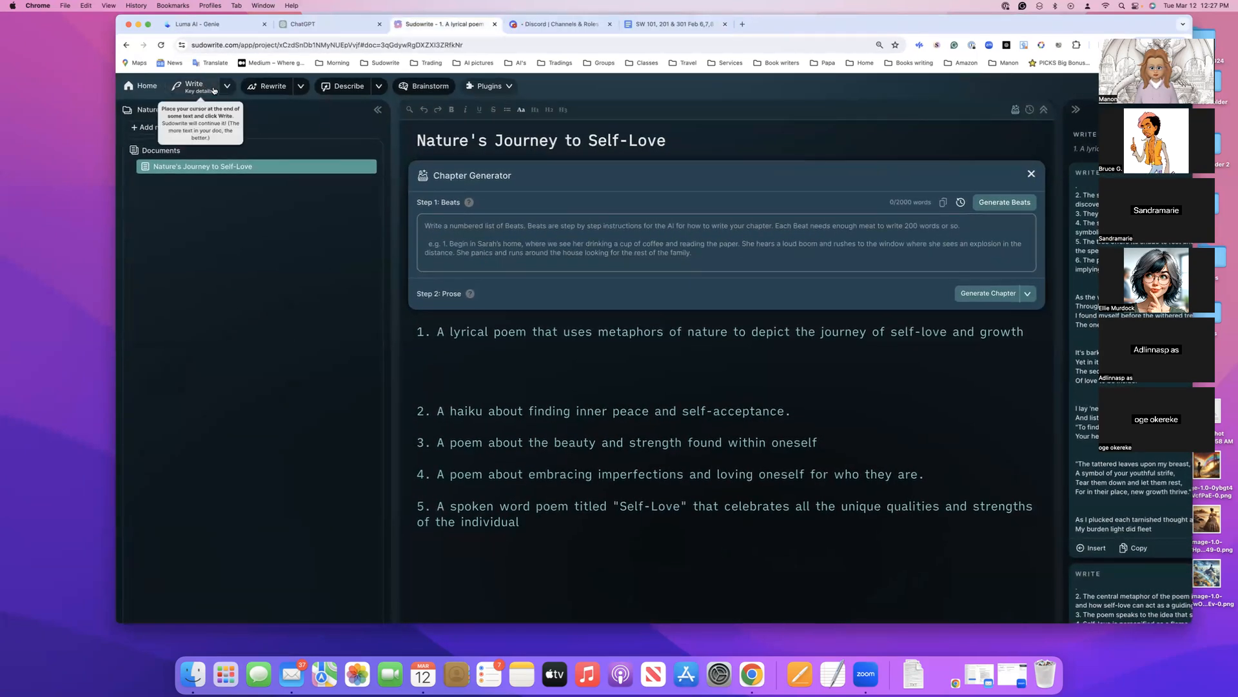
Run Quick Edit on the fifth idea's spoken word poem text with the instruction "Write a poem base on the following."
{"action": "scroll", "coordinate": [512, 349], "scroll_direction": "down", "scroll_amount": 1}
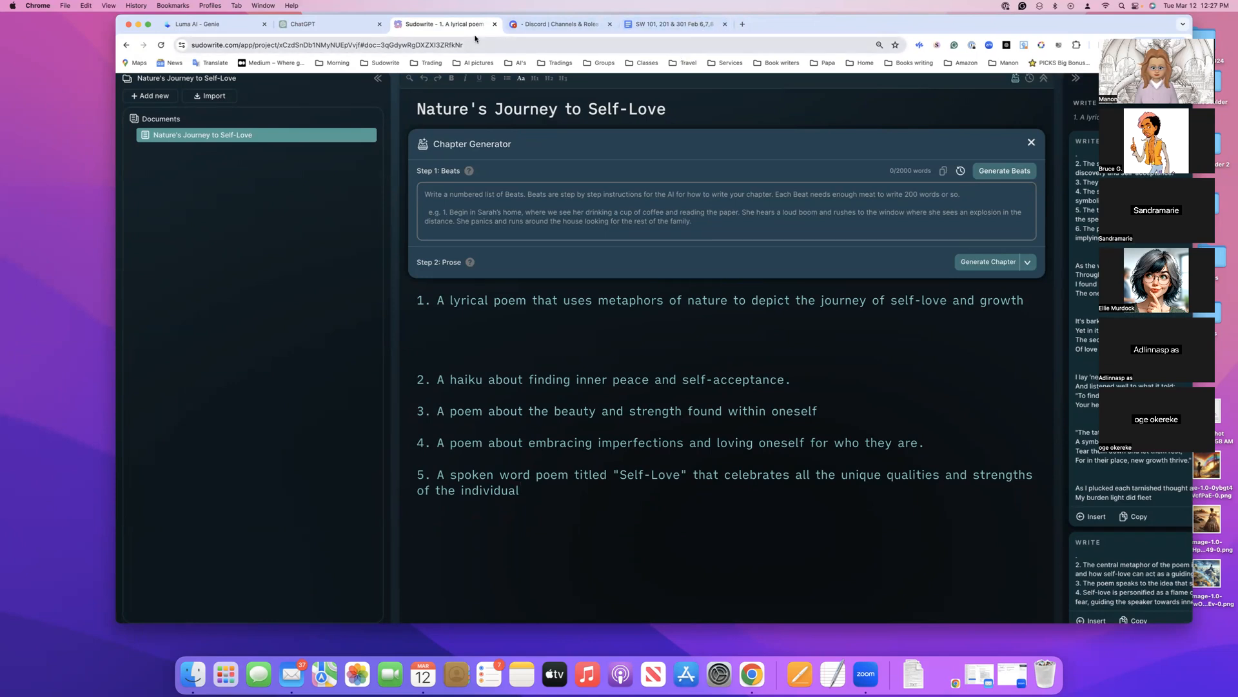
{"action": "left_click_drag", "start_coordinate": [542, 492], "coordinate": [438, 476]}
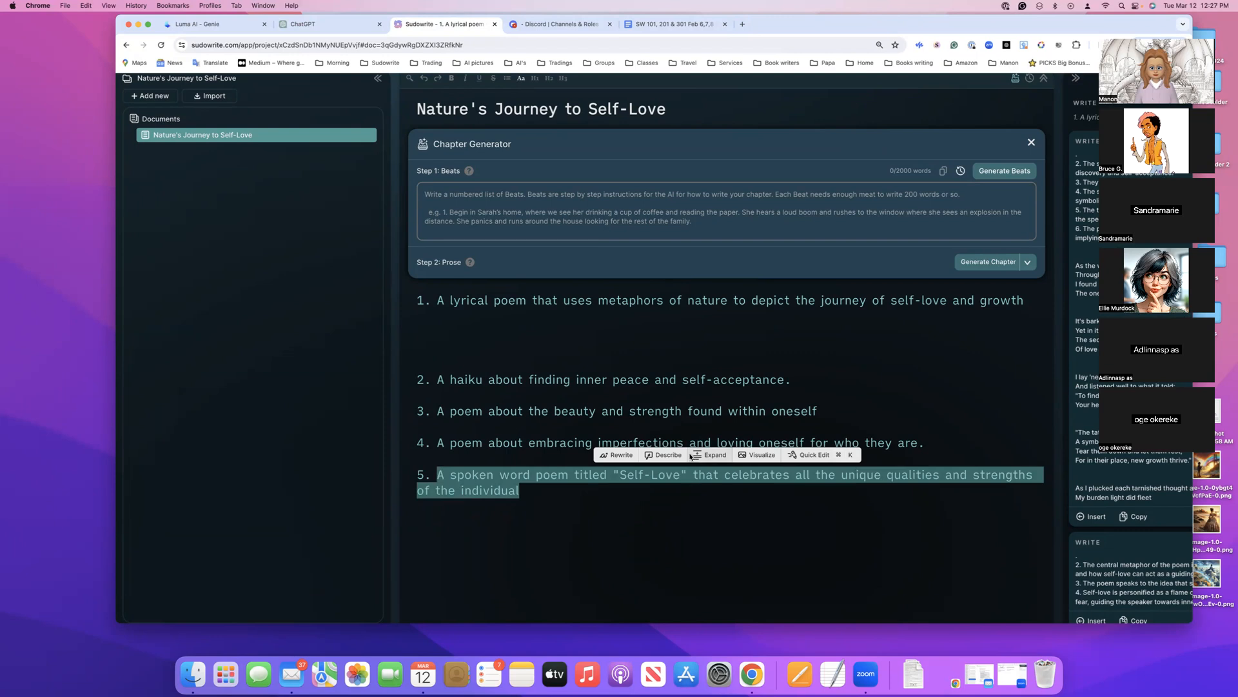
{"action": "left_click", "coordinate": [808, 456]}
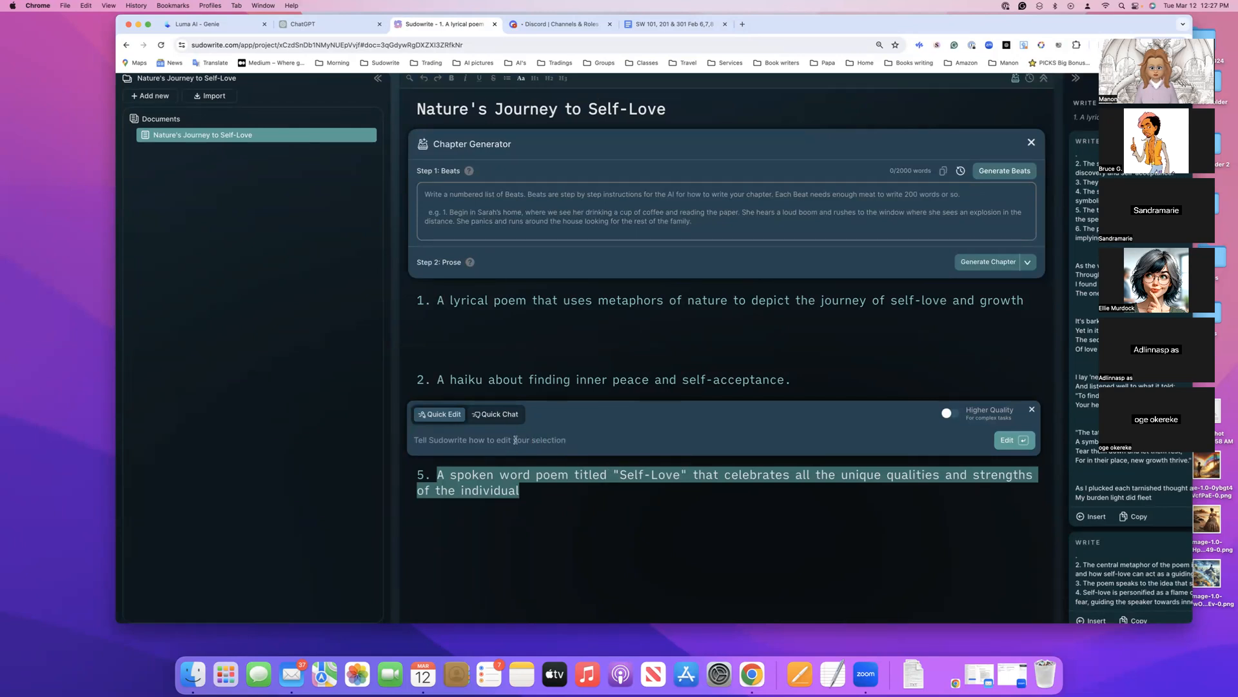
{"action": "type", "text": "Wri"}
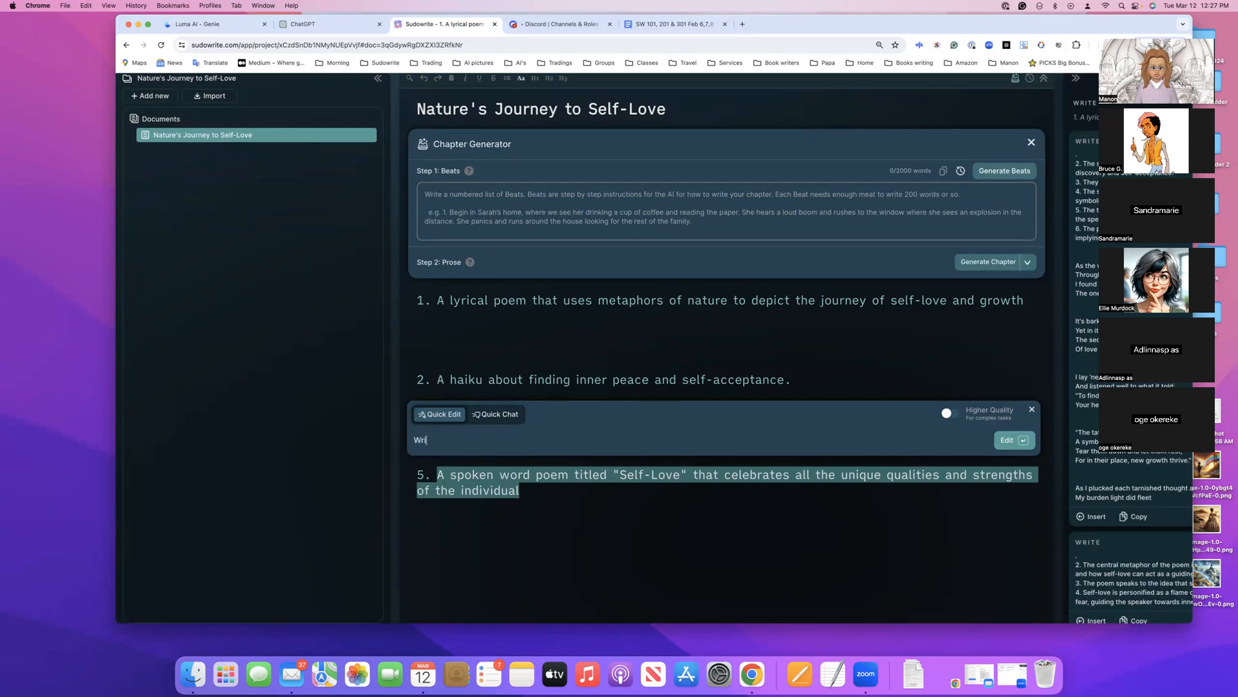
{"action": "type", "text": "te a poem base on the following."}
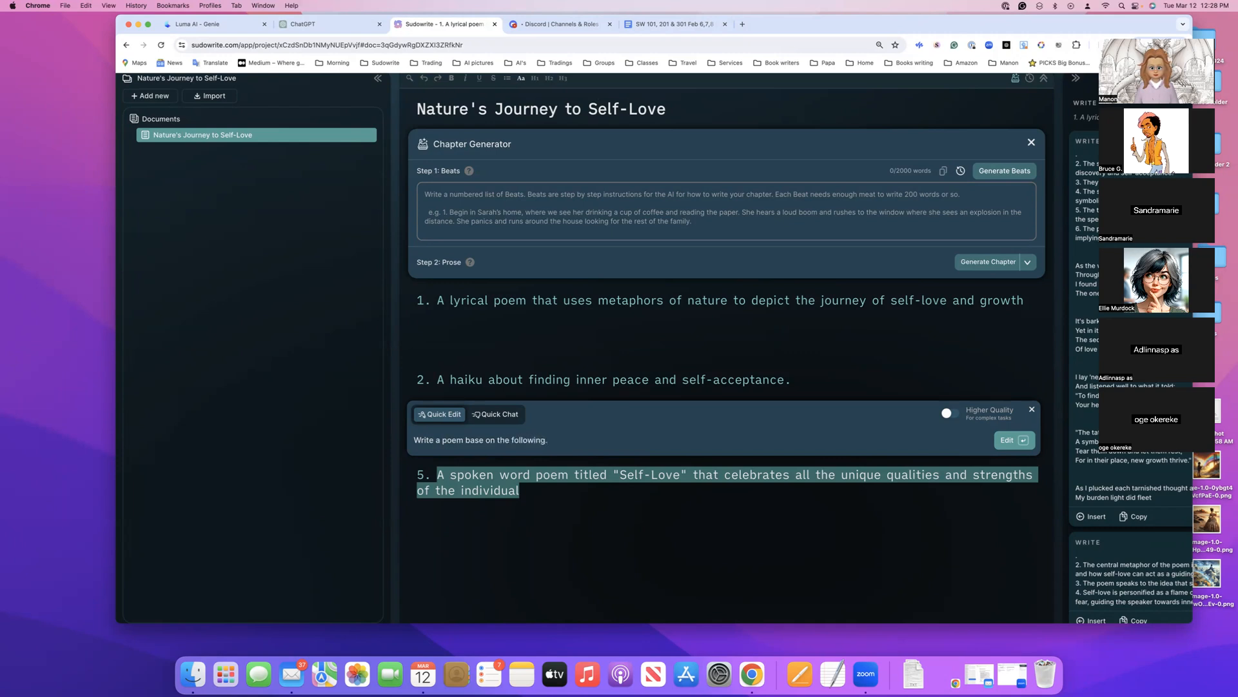
{"action": "left_click", "coordinate": [1014, 440]}
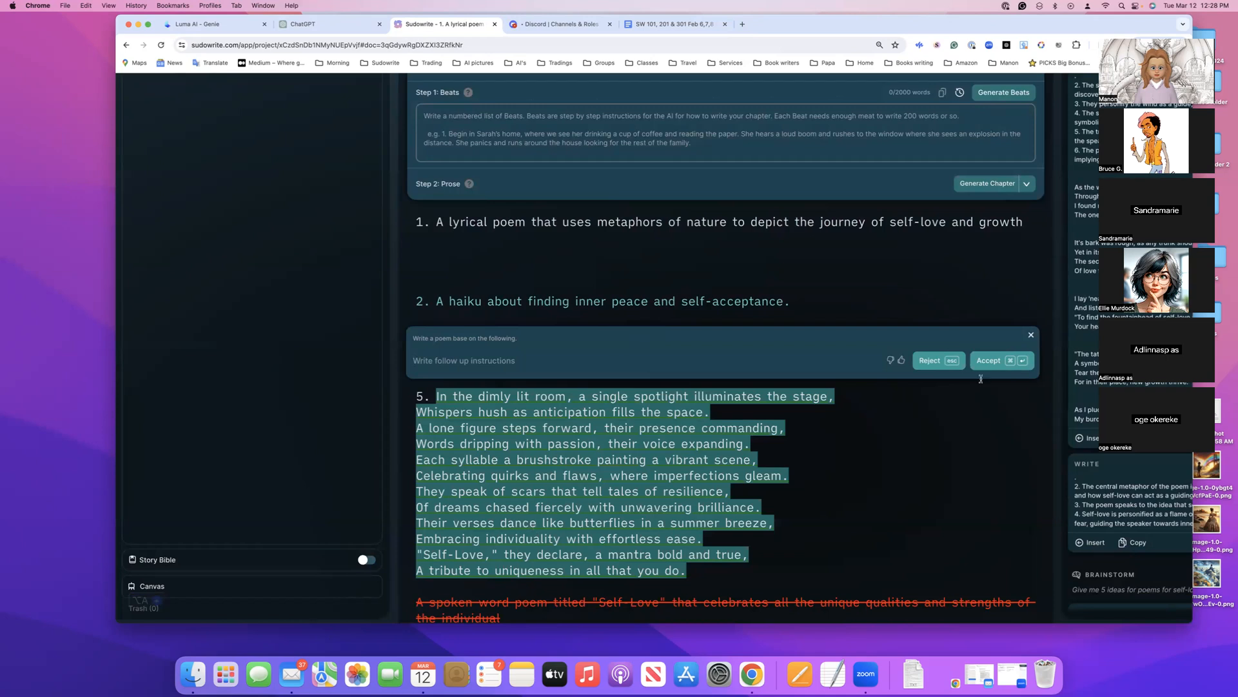
Give the Quick Edit result a thumbs up, send the feedback "Work well" and close the feedback form
{"action": "left_click", "coordinate": [901, 361]}
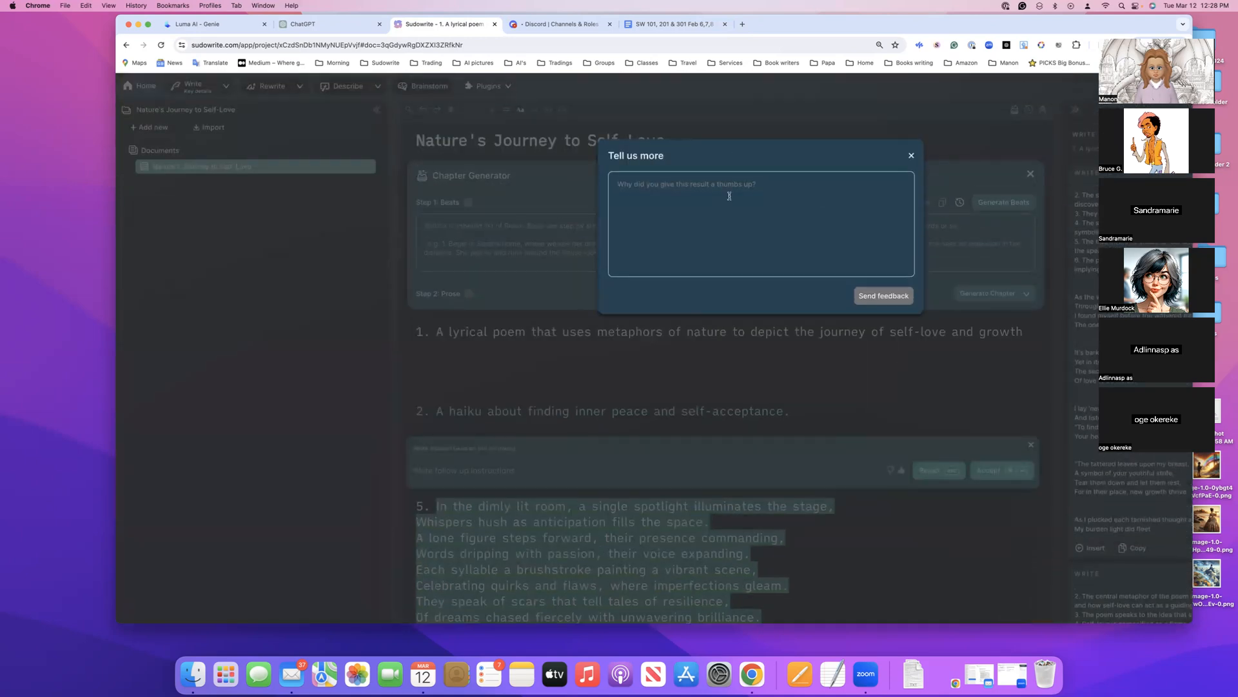
{"action": "type", "text": "Work well"}
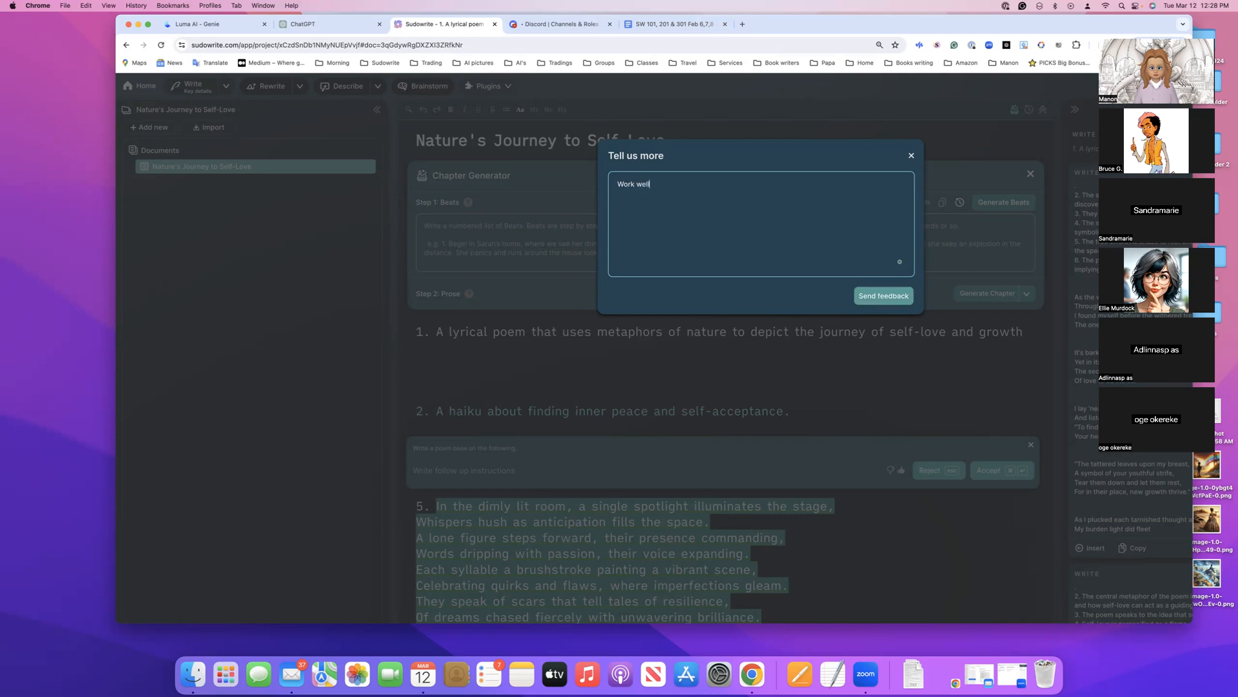
{"action": "left_click", "coordinate": [880, 297]}
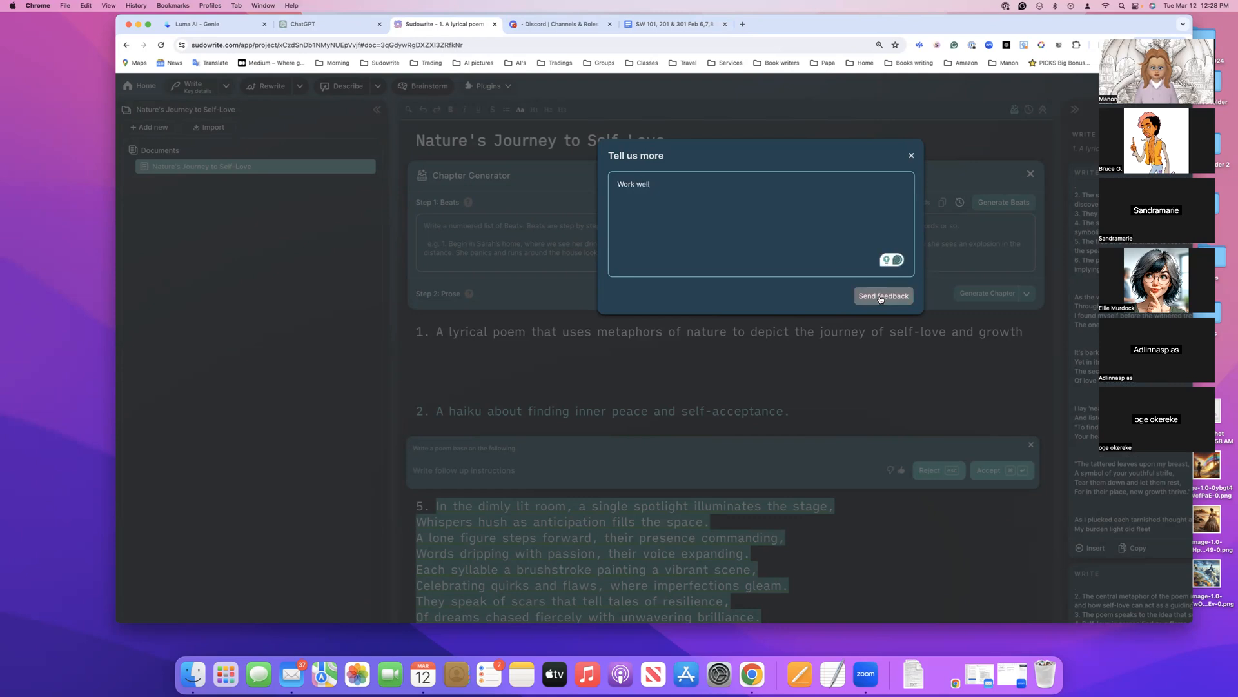
{"action": "left_click", "coordinate": [912, 157]}
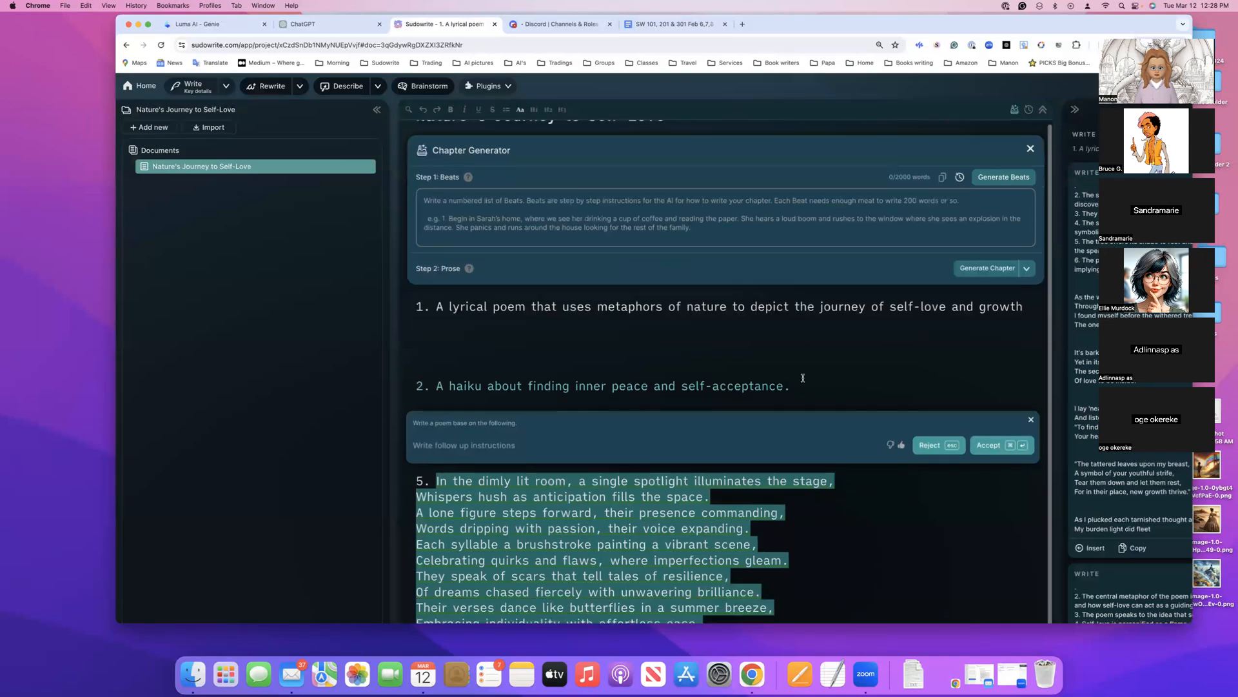
Accept the Quick Edit poem for the fifth idea and look over the resulting document
{"action": "scroll", "coordinate": [838, 387], "scroll_direction": "down", "scroll_amount": 3}
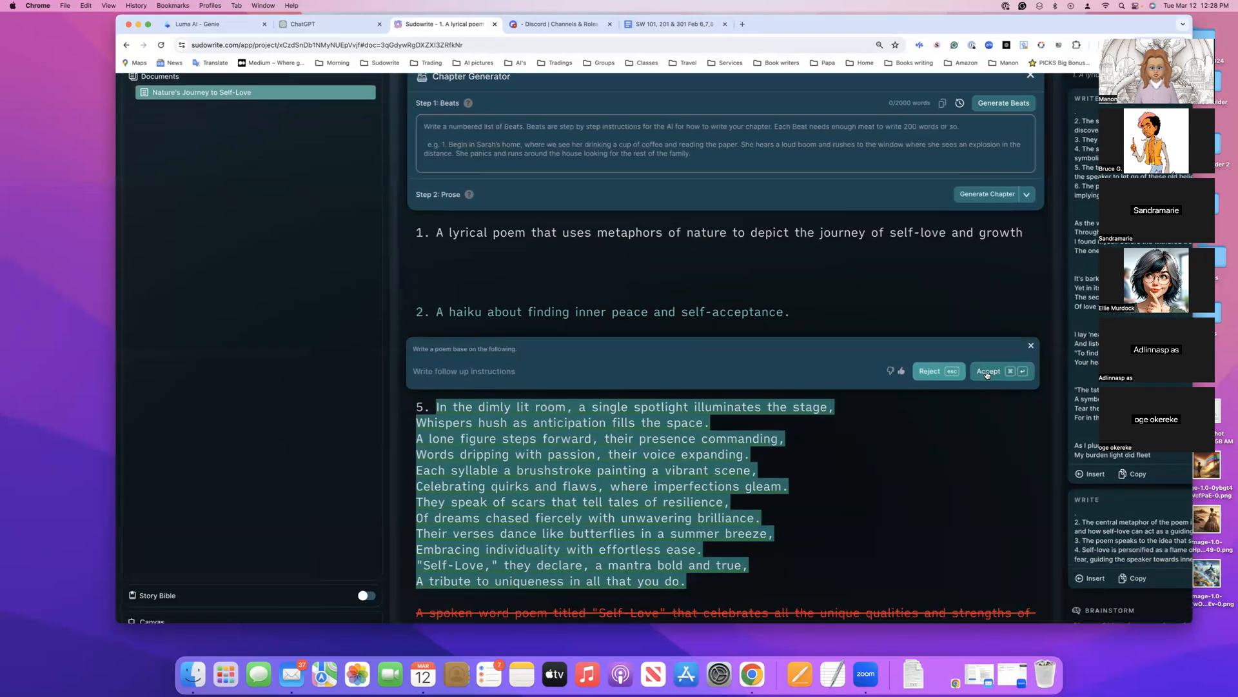
{"action": "left_click", "coordinate": [985, 372]}
{"action": "scroll", "coordinate": [919, 467], "scroll_direction": "down", "scroll_amount": 1}
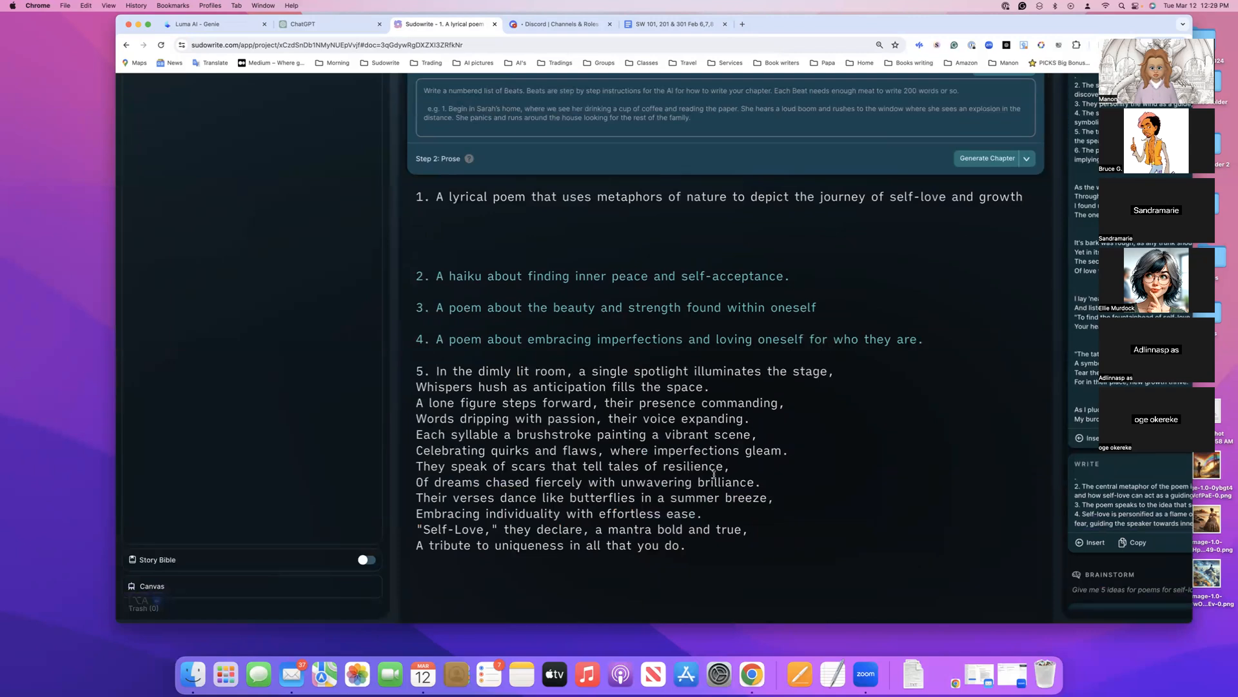
{"action": "scroll", "coordinate": [723, 445], "scroll_direction": "up", "scroll_amount": 3}
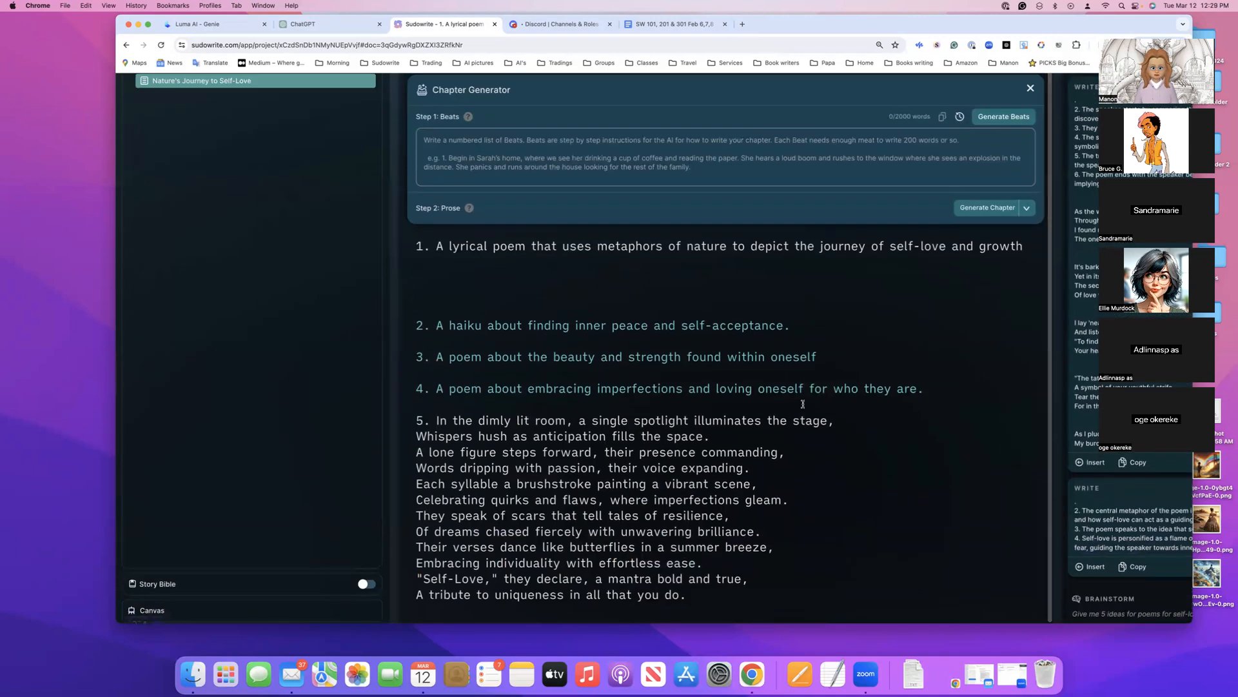
{"action": "scroll", "coordinate": [735, 426], "scroll_direction": "down", "scroll_amount": 1}
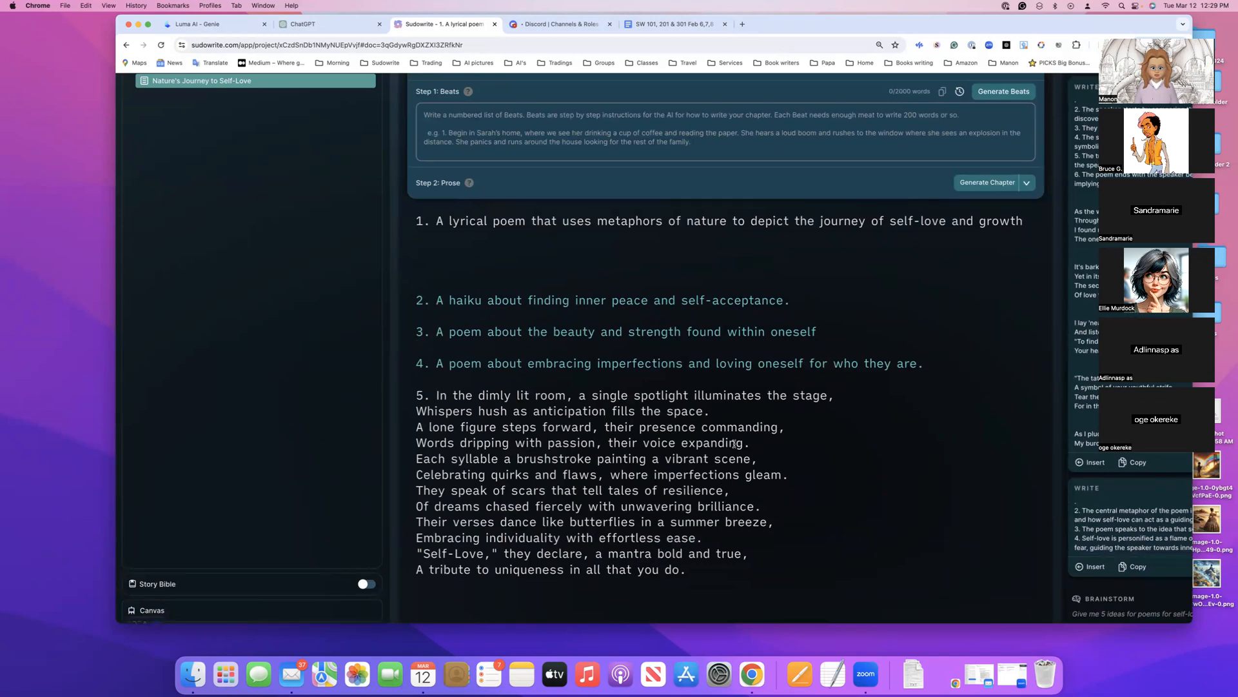
{"action": "scroll", "coordinate": [734, 443], "scroll_direction": "up", "scroll_amount": 7}
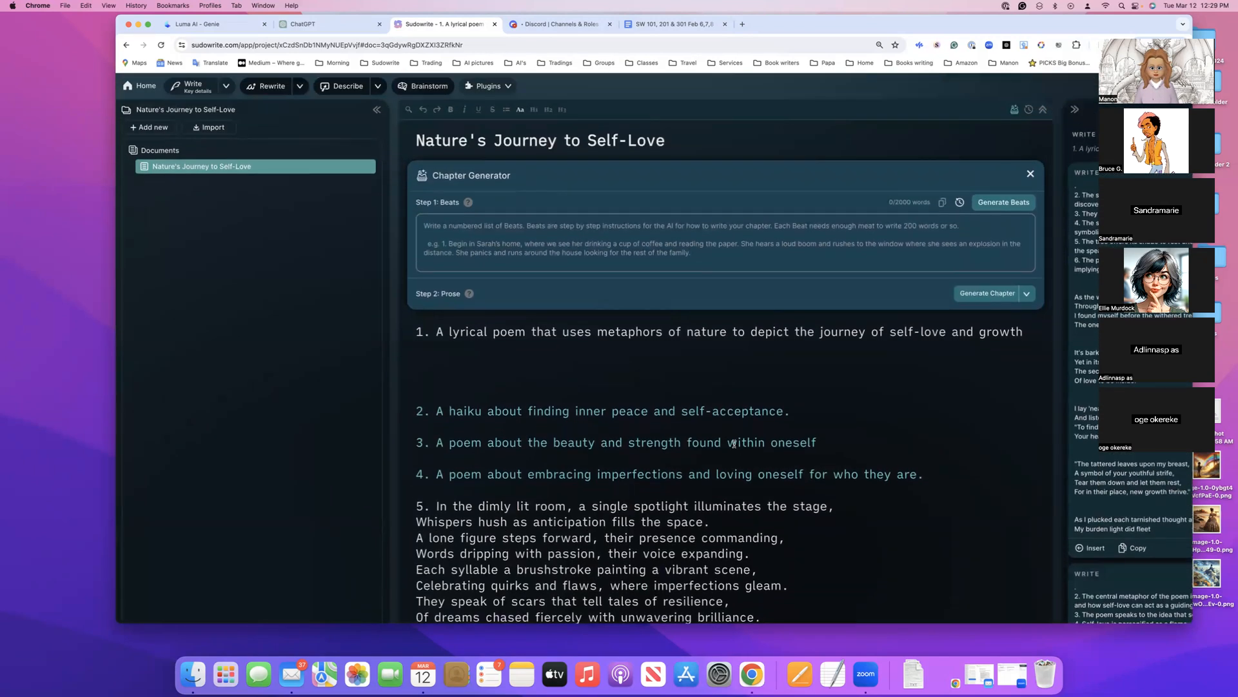
{"action": "scroll", "coordinate": [773, 358], "scroll_direction": "down", "scroll_amount": 2}
{"action": "scroll", "coordinate": [773, 358], "scroll_direction": "down", "scroll_amount": 5}
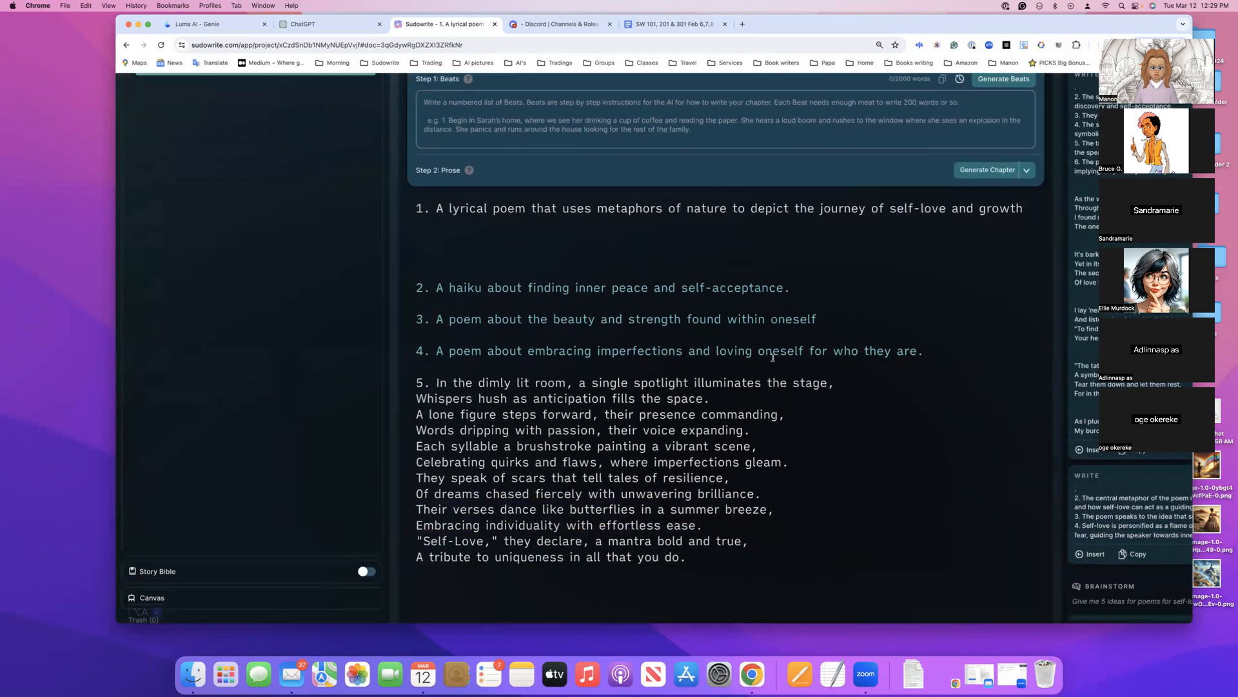
Select the first poem idea's text without its number and add a new blank document to the project
{"action": "scroll", "coordinate": [772, 358], "scroll_direction": "up", "scroll_amount": 6}
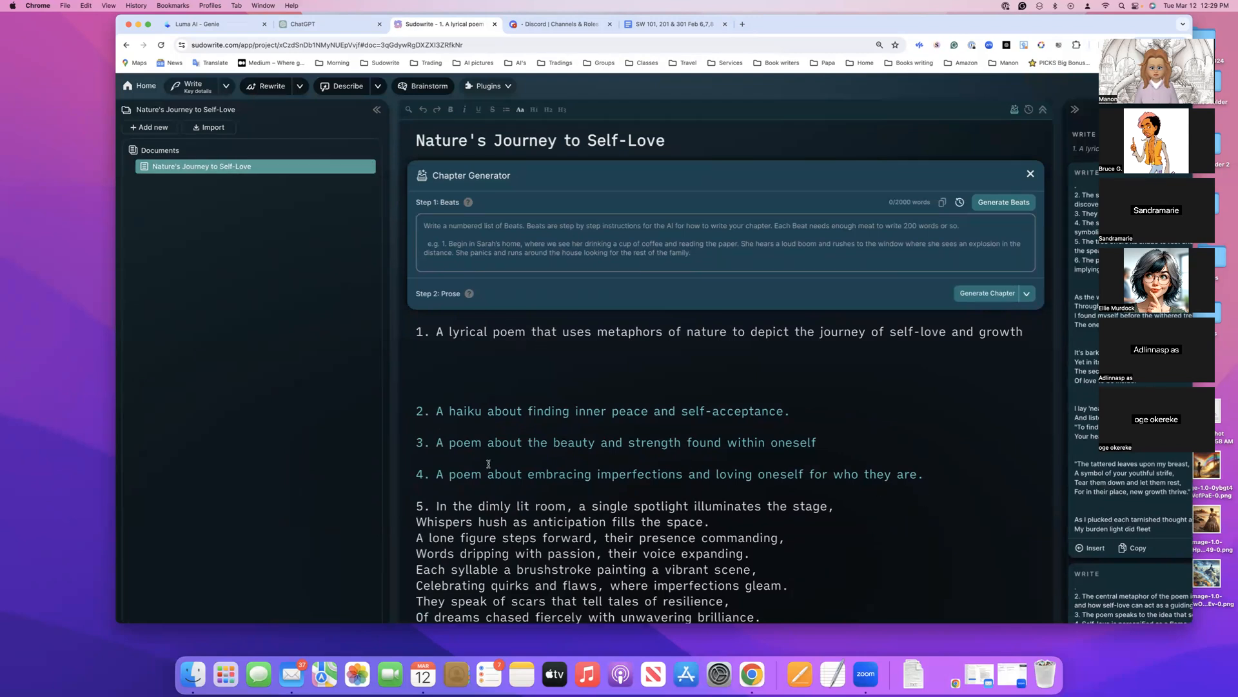
{"action": "left_click_drag", "start_coordinate": [436, 334], "coordinate": [1028, 335]}
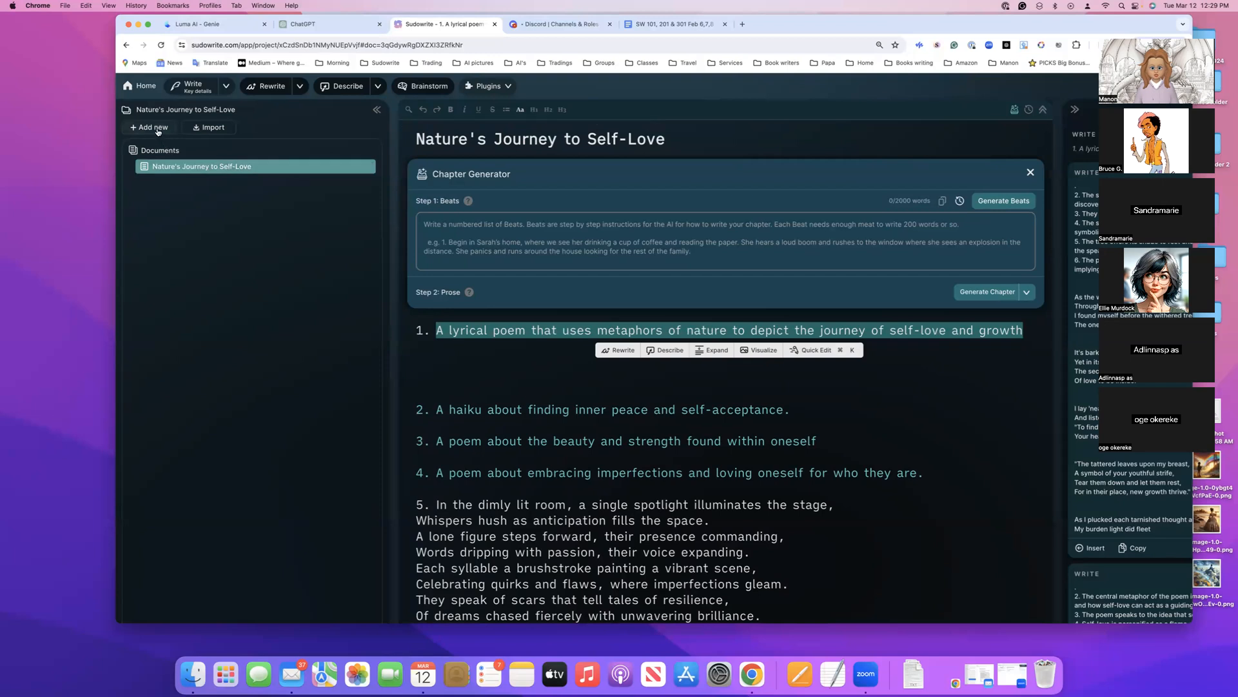
{"action": "left_click", "coordinate": [155, 127]}
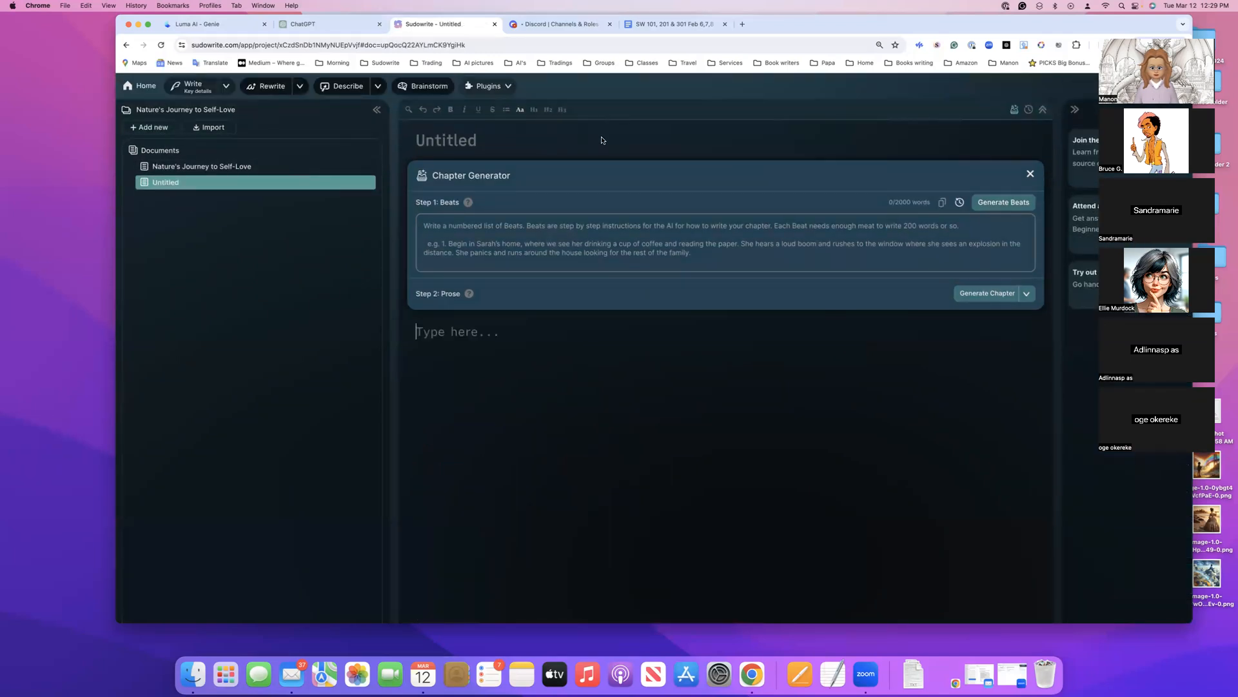
Look through the available plugins and open First Draft for the new untitled document
{"action": "left_click", "coordinate": [509, 87]}
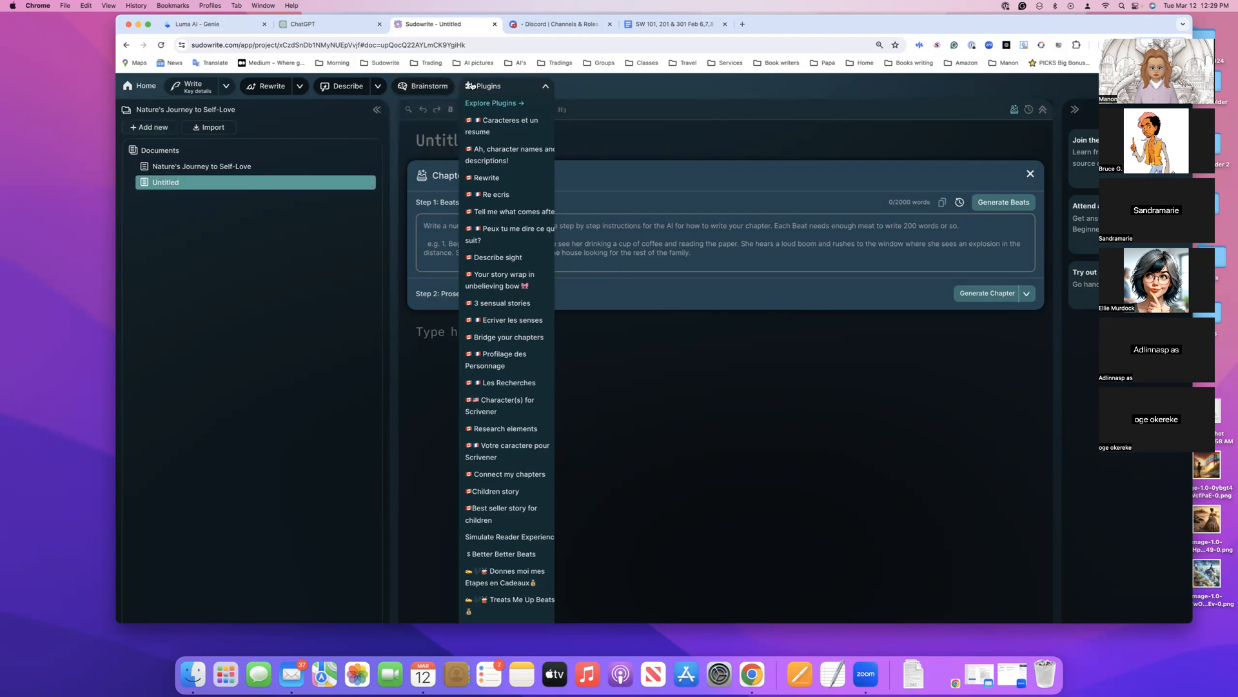
{"action": "scroll", "coordinate": [503, 274], "scroll_direction": "down", "scroll_amount": 6}
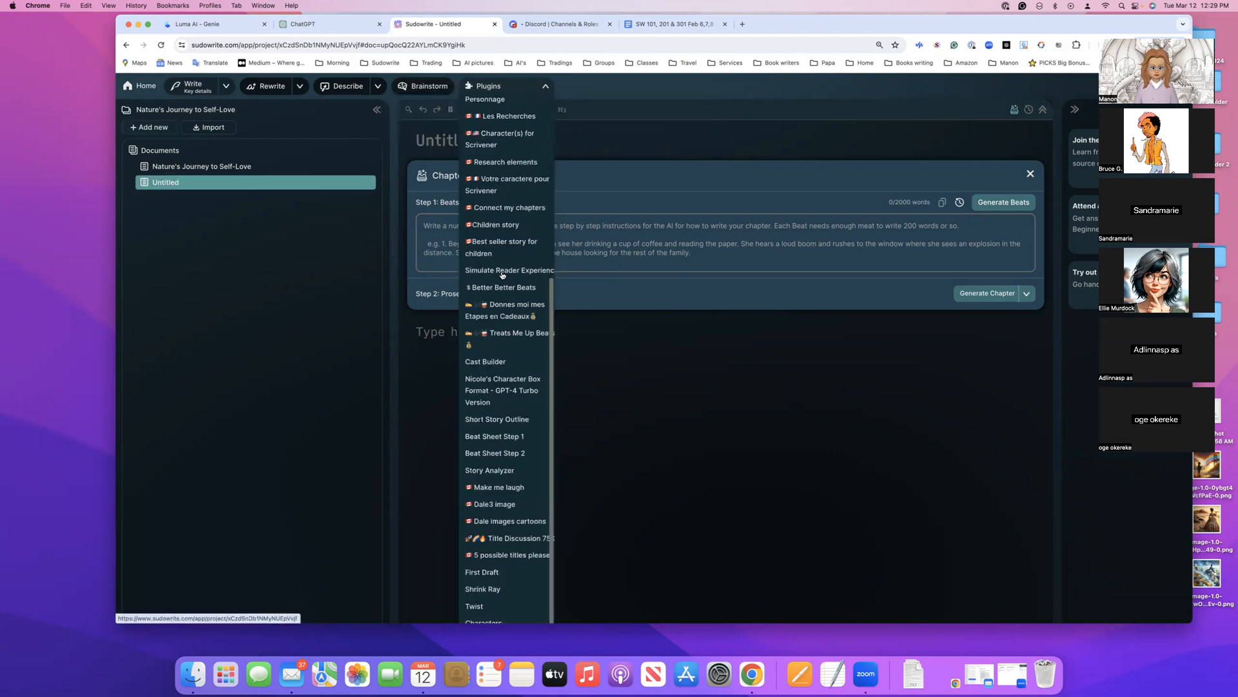
{"action": "scroll", "coordinate": [503, 275], "scroll_direction": "down", "scroll_amount": 1}
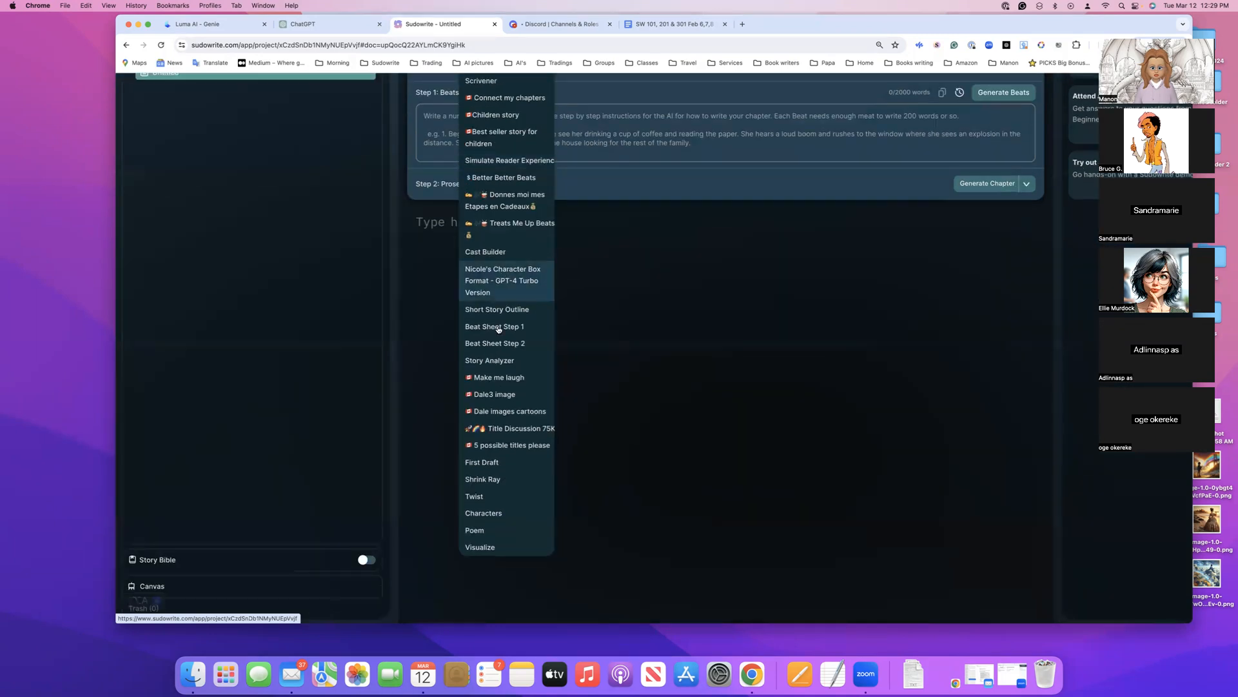
{"action": "left_click", "coordinate": [491, 463]}
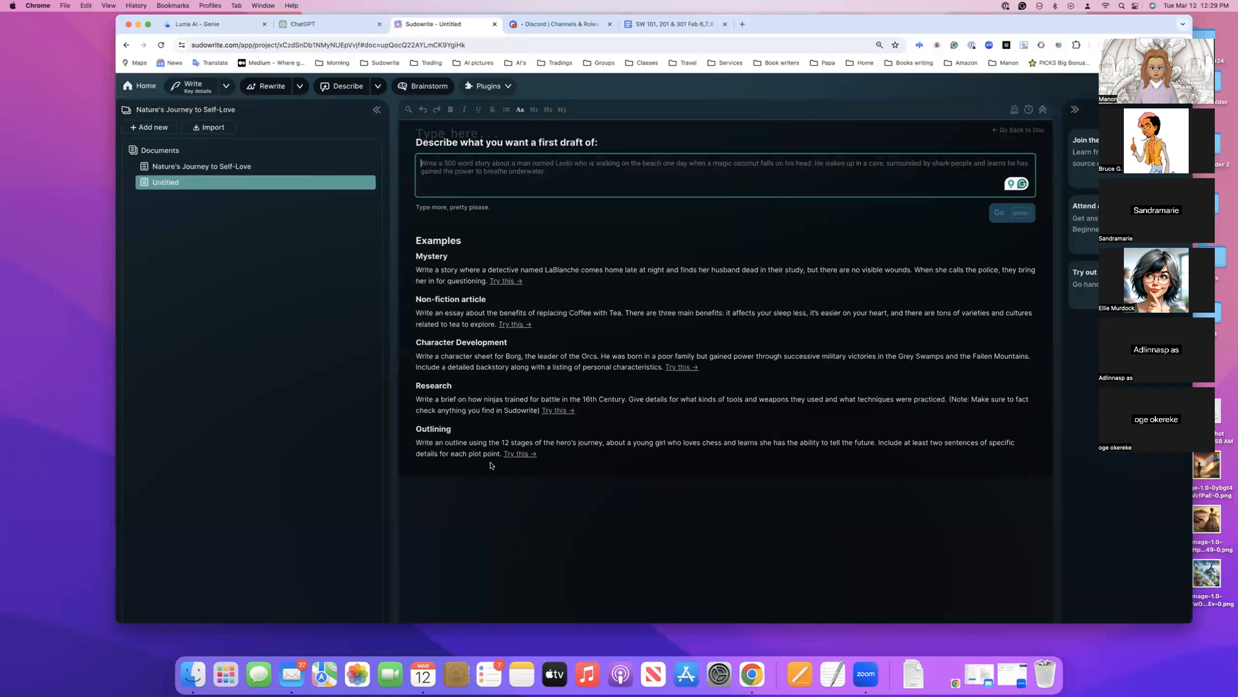
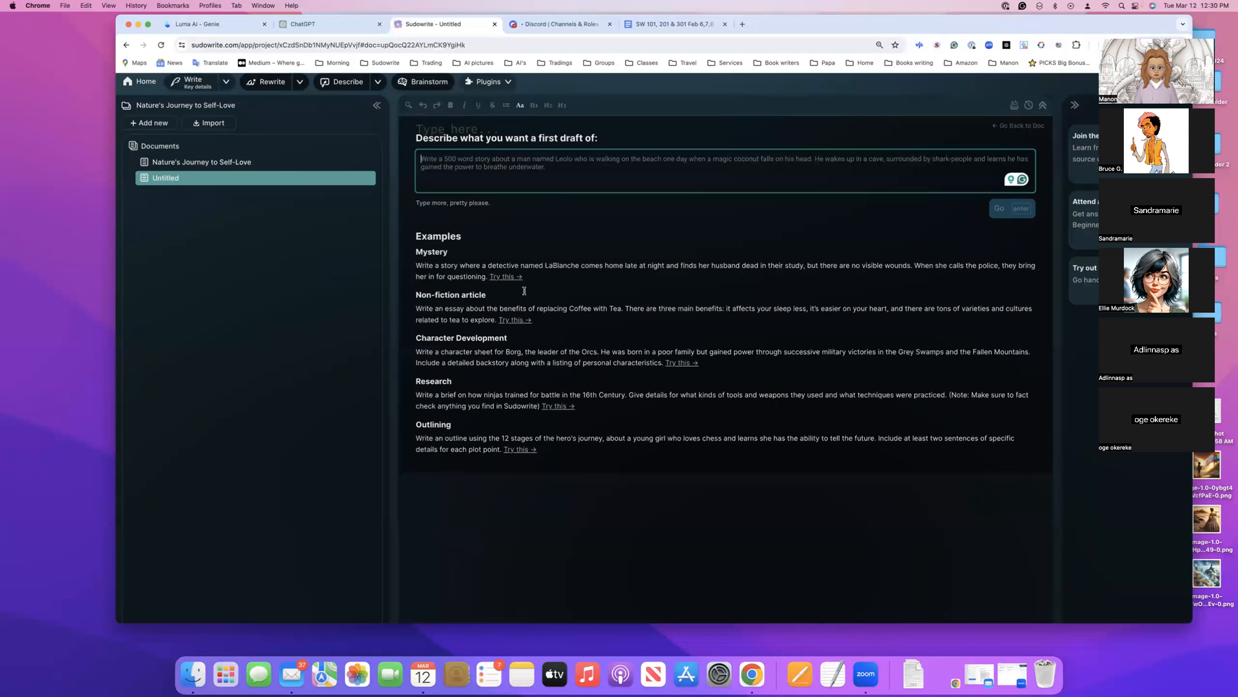
Generate a first draft from the prompt "Write A lyrical poem that uses metaphors of nature to depict the journey of self-love and growth."
{"action": "scroll", "coordinate": [523, 290], "scroll_direction": "down", "scroll_amount": 1}
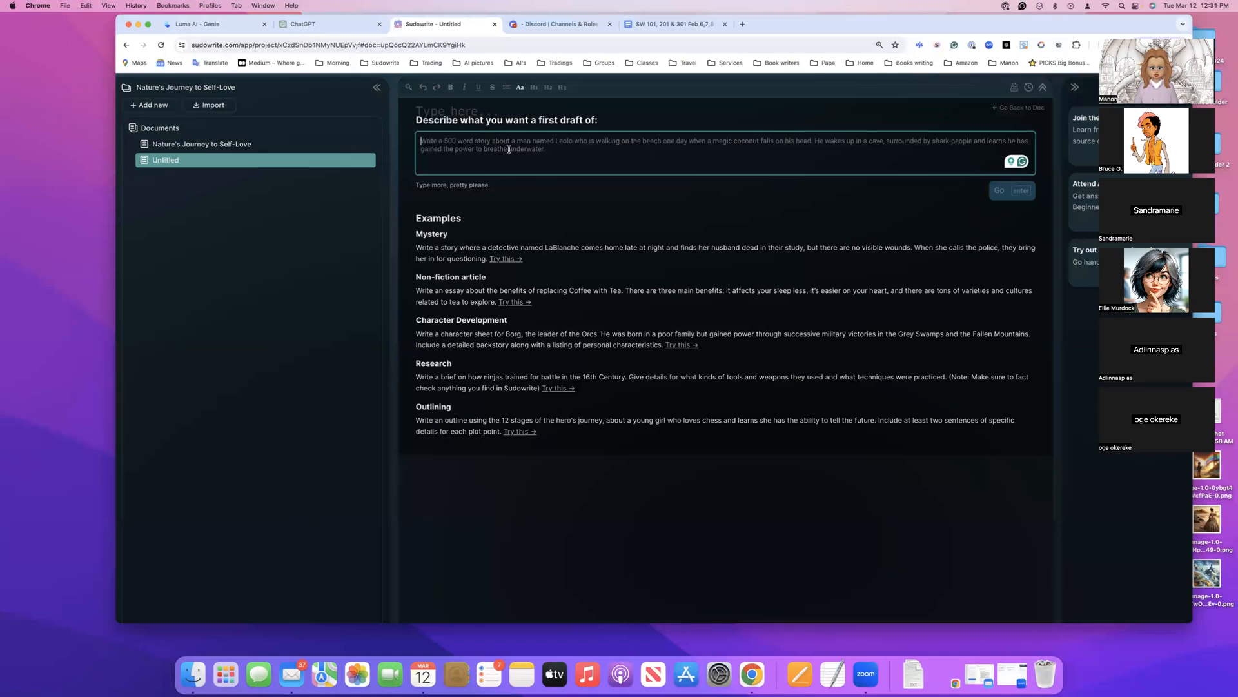
{"action": "type", "text": "A lyrical poem that uses metaphors of nature to depict the journey of self-love and growth"}
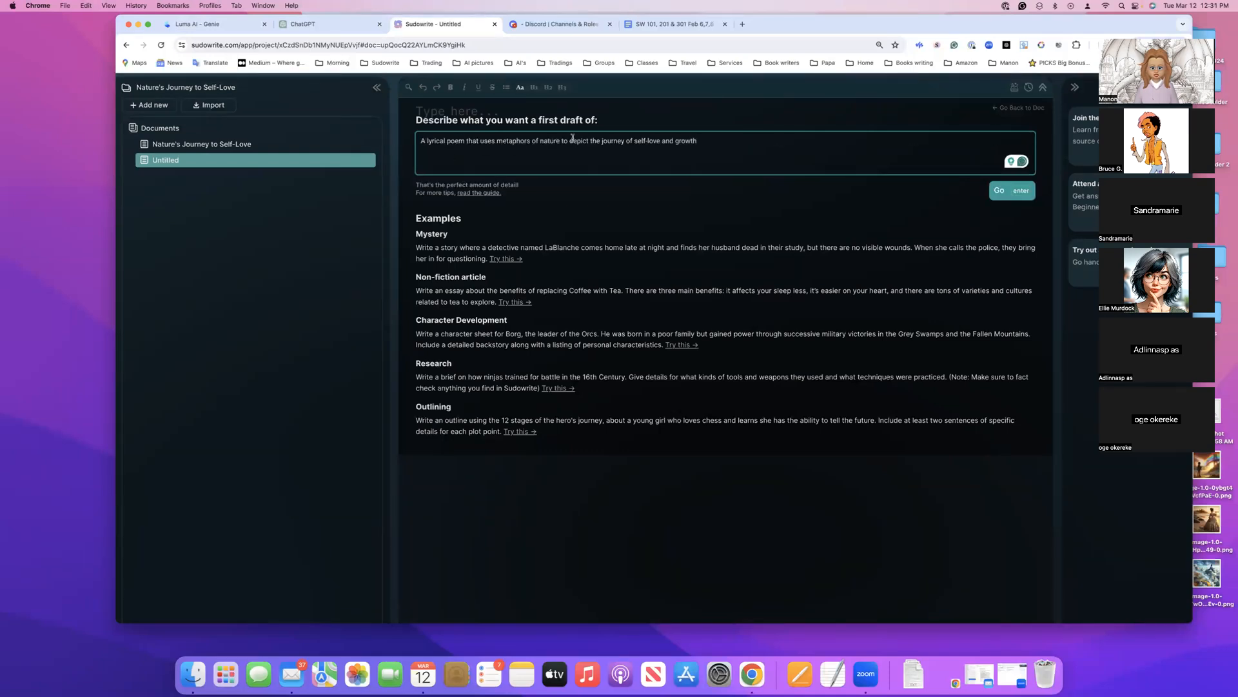
{"action": "type", "text": "."}
{"action": "left_click", "coordinate": [420, 141]}
{"action": "type", "text": "Write"}
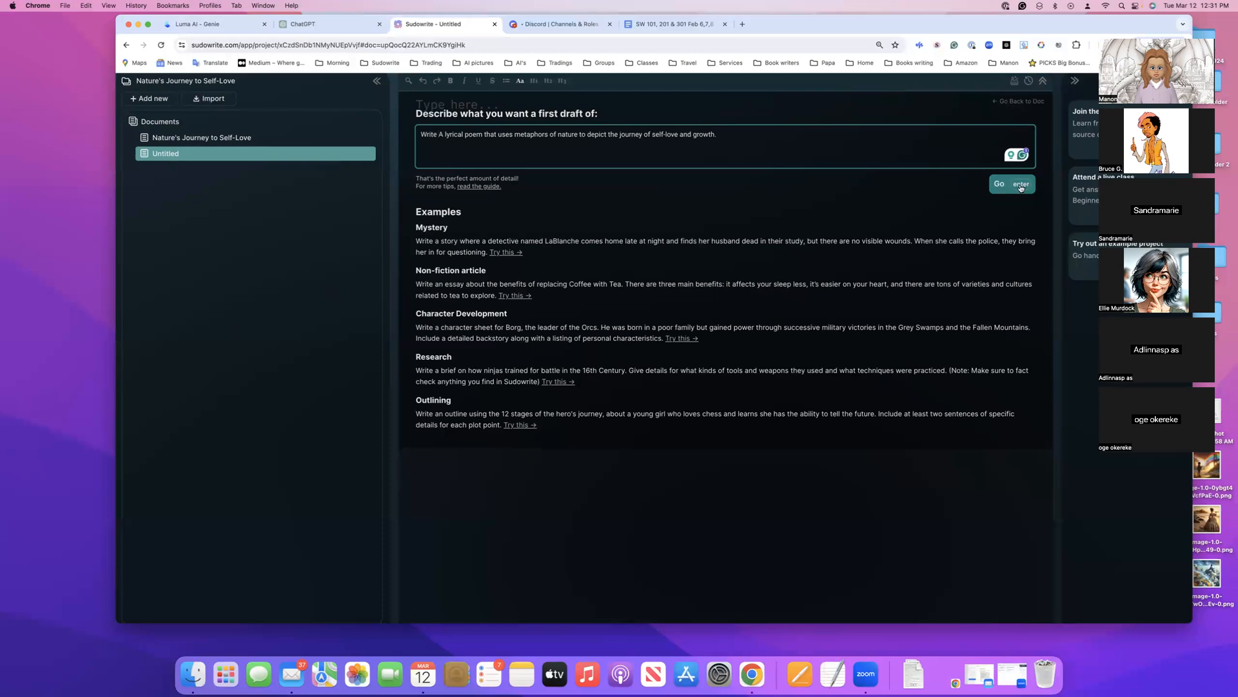
{"action": "left_click", "coordinate": [1021, 188]}
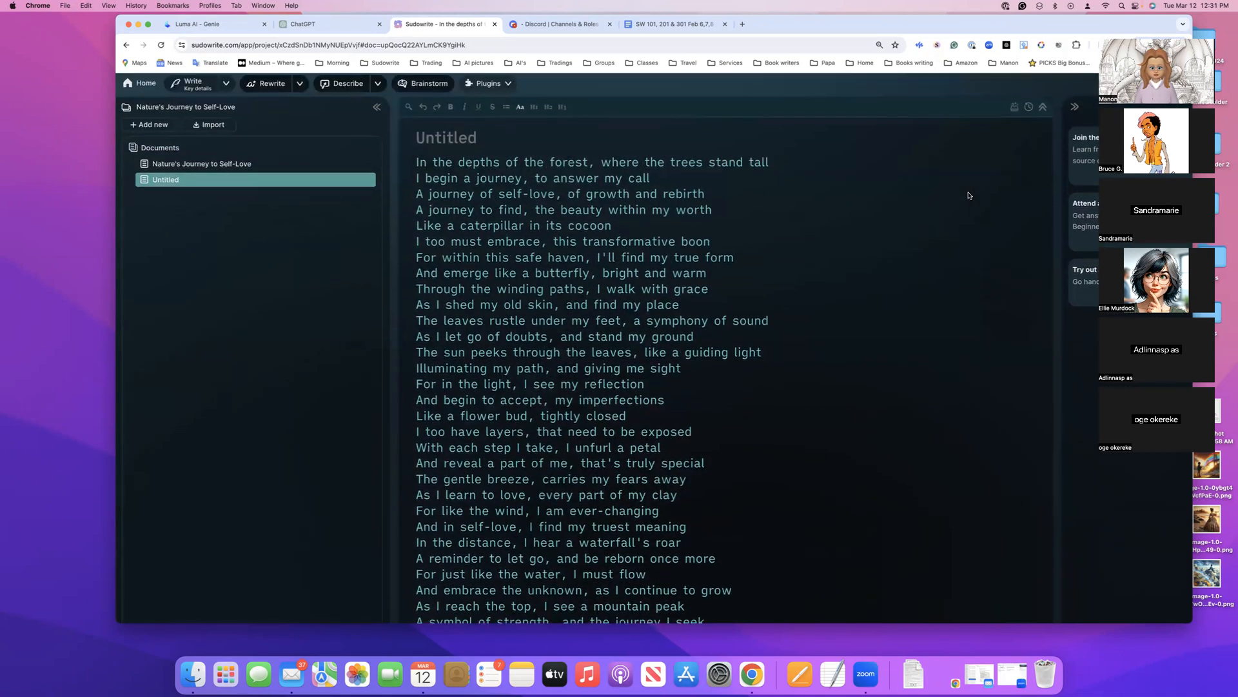
Read through the generated poem from beginning to end, highlighting most of its lines and clearing the selection
{"action": "scroll", "coordinate": [969, 196], "scroll_direction": "down", "scroll_amount": 15}
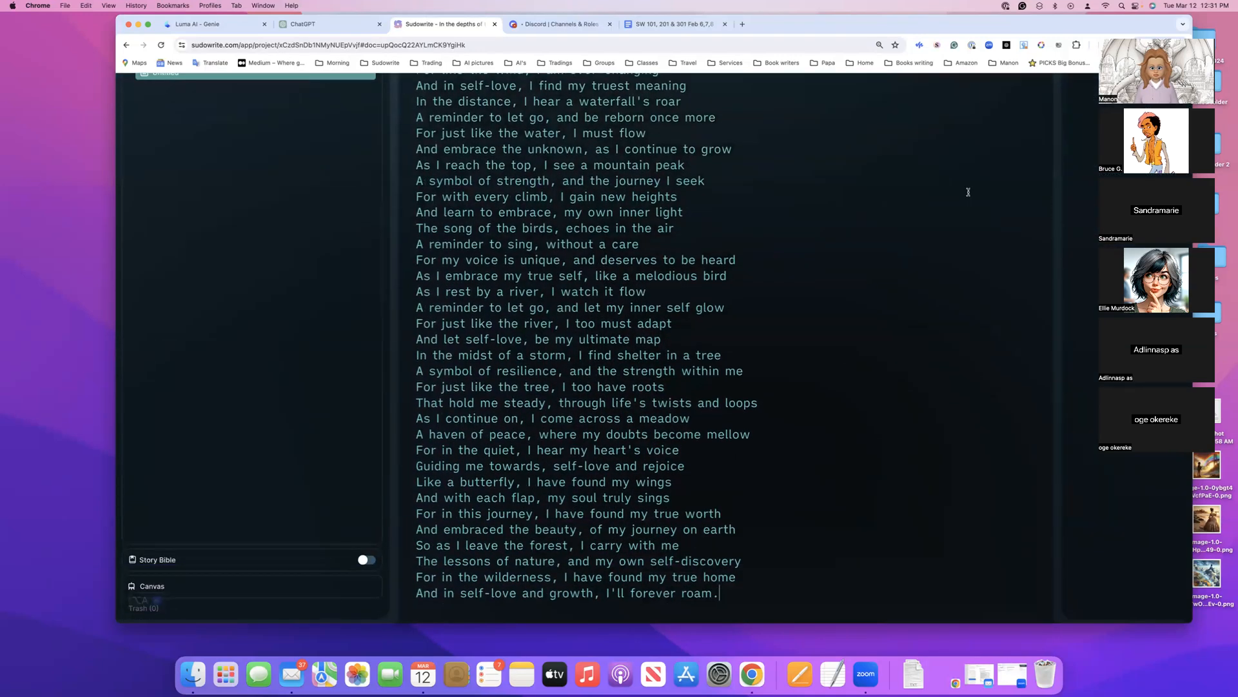
{"action": "scroll", "coordinate": [850, 214], "scroll_direction": "up", "scroll_amount": 3}
{"action": "scroll", "coordinate": [849, 215], "scroll_direction": "up", "scroll_amount": 10}
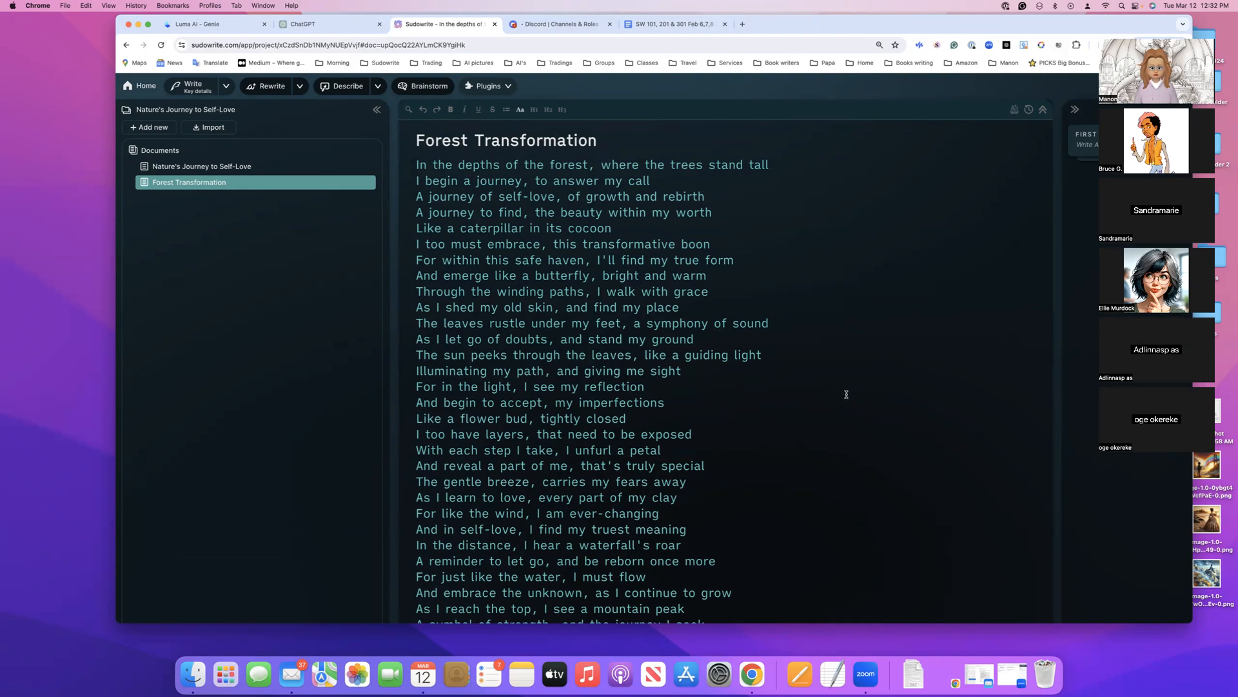
{"action": "left_click_drag", "start_coordinate": [417, 165], "coordinate": [711, 504]}
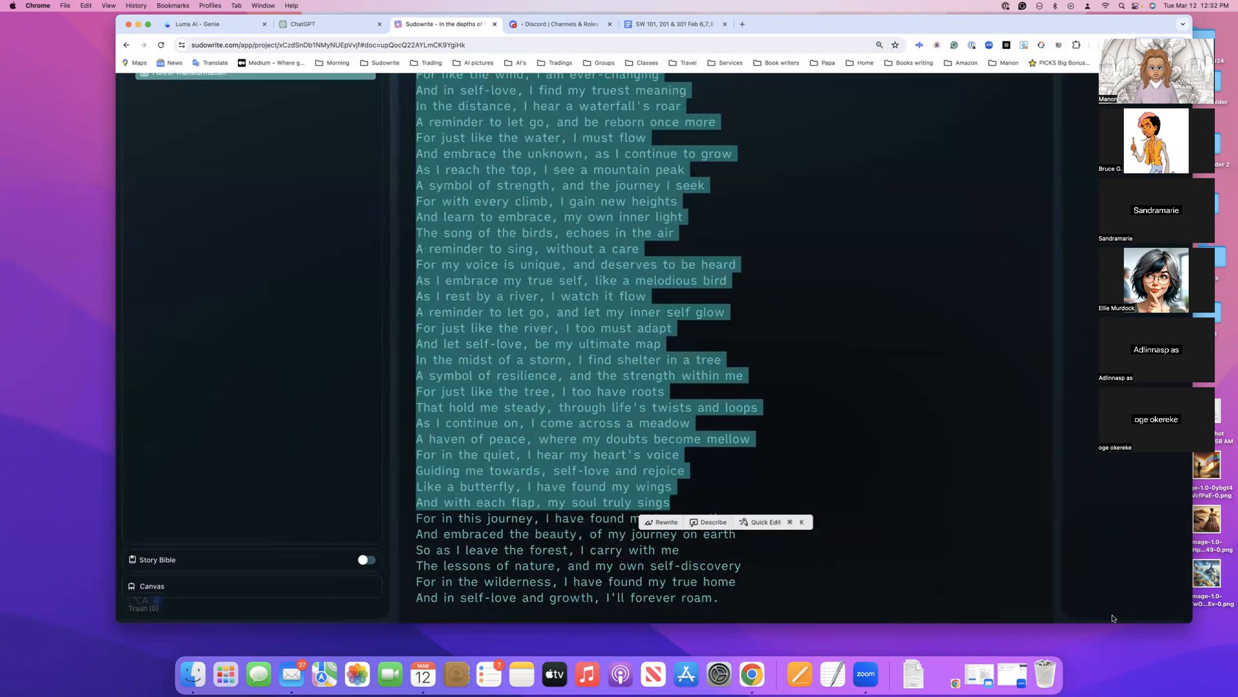
{"action": "scroll", "coordinate": [662, 345], "scroll_direction": "up", "scroll_amount": 5}
{"action": "scroll", "coordinate": [663, 345], "scroll_direction": "up", "scroll_amount": 4}
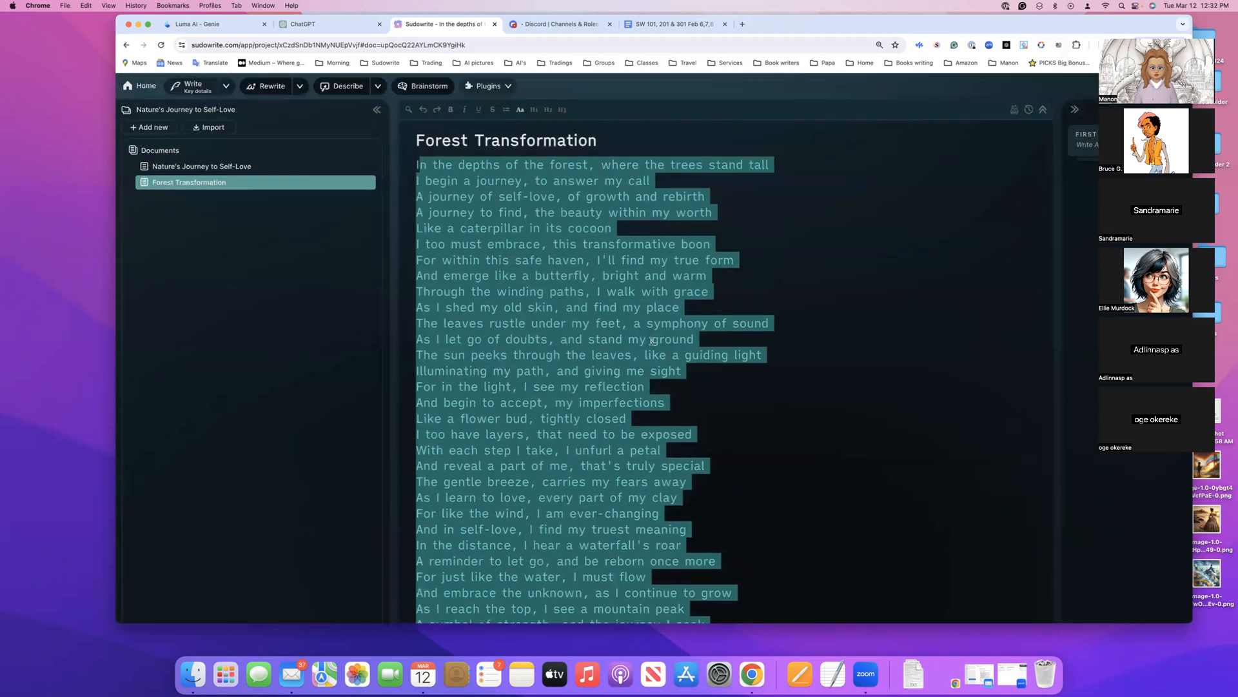
{"action": "left_click", "coordinate": [652, 340]}
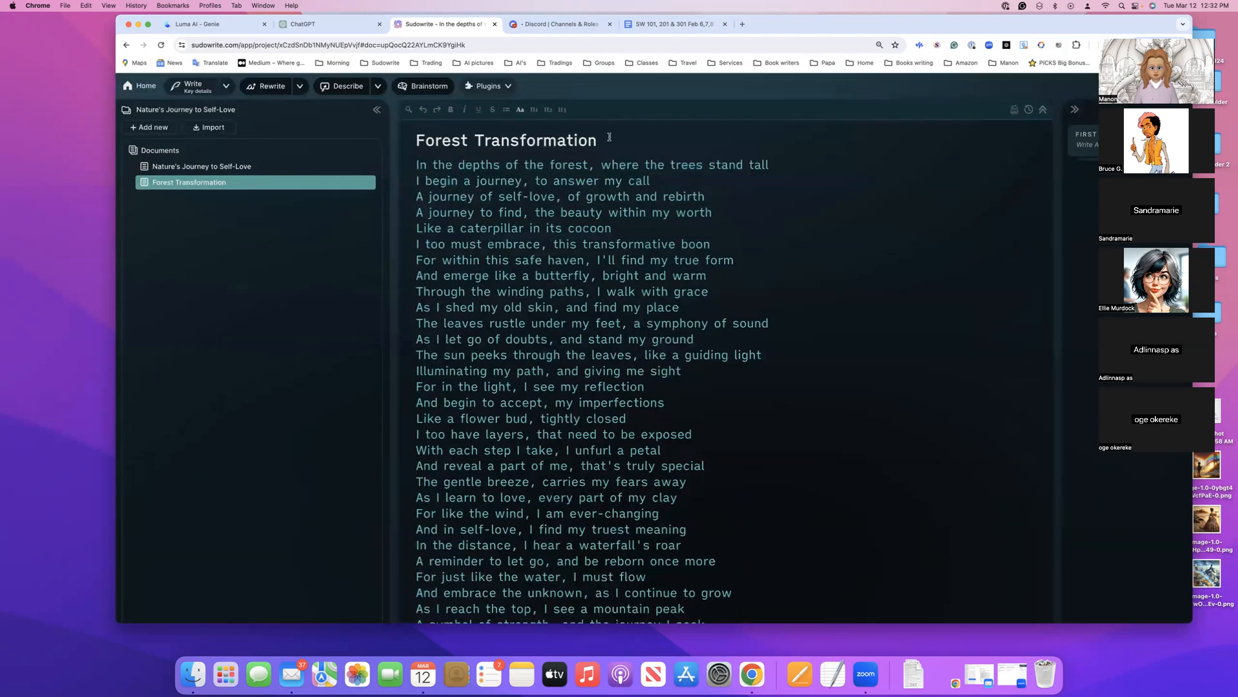
Switch to the class notes in Google Docs and go to the 101 section
{"action": "left_click", "coordinate": [675, 24]}
{"action": "scroll", "coordinate": [548, 217], "scroll_direction": "up", "scroll_amount": 8}
{"action": "scroll", "coordinate": [547, 216], "scroll_direction": "up", "scroll_amount": 15}
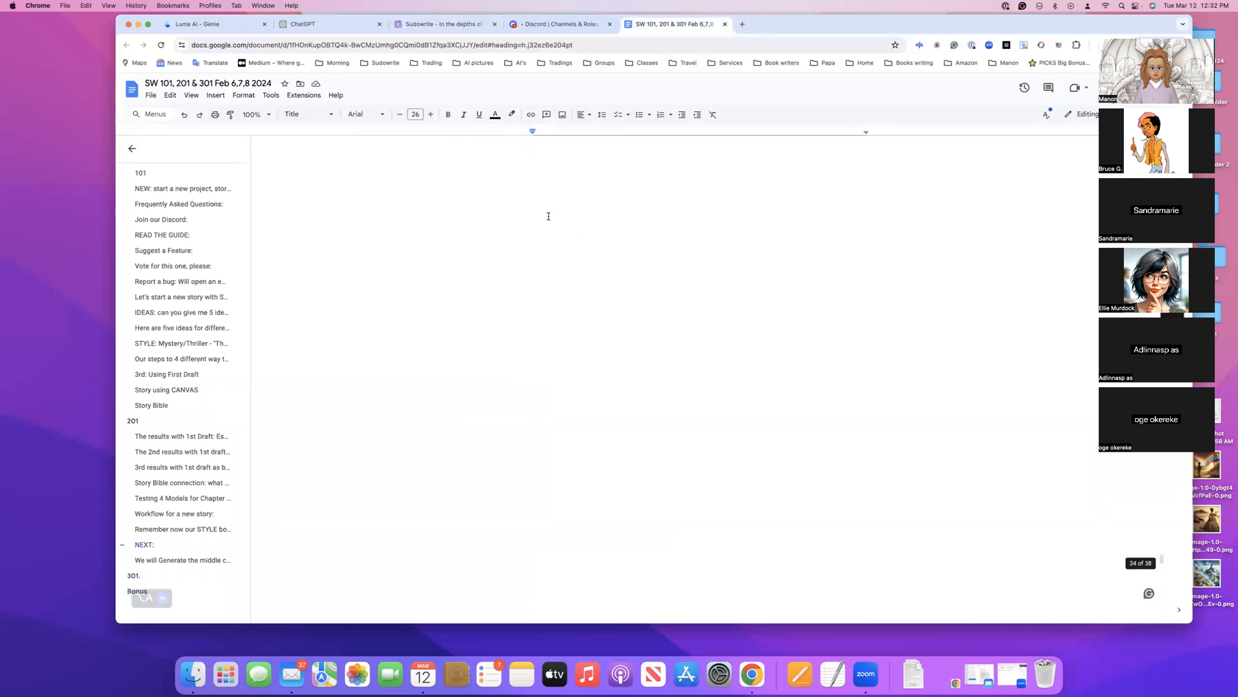
{"action": "scroll", "coordinate": [549, 217], "scroll_direction": "up", "scroll_amount": 5}
{"action": "scroll", "coordinate": [554, 195], "scroll_direction": "up", "scroll_amount": 15}
{"action": "left_click", "coordinate": [140, 237]}
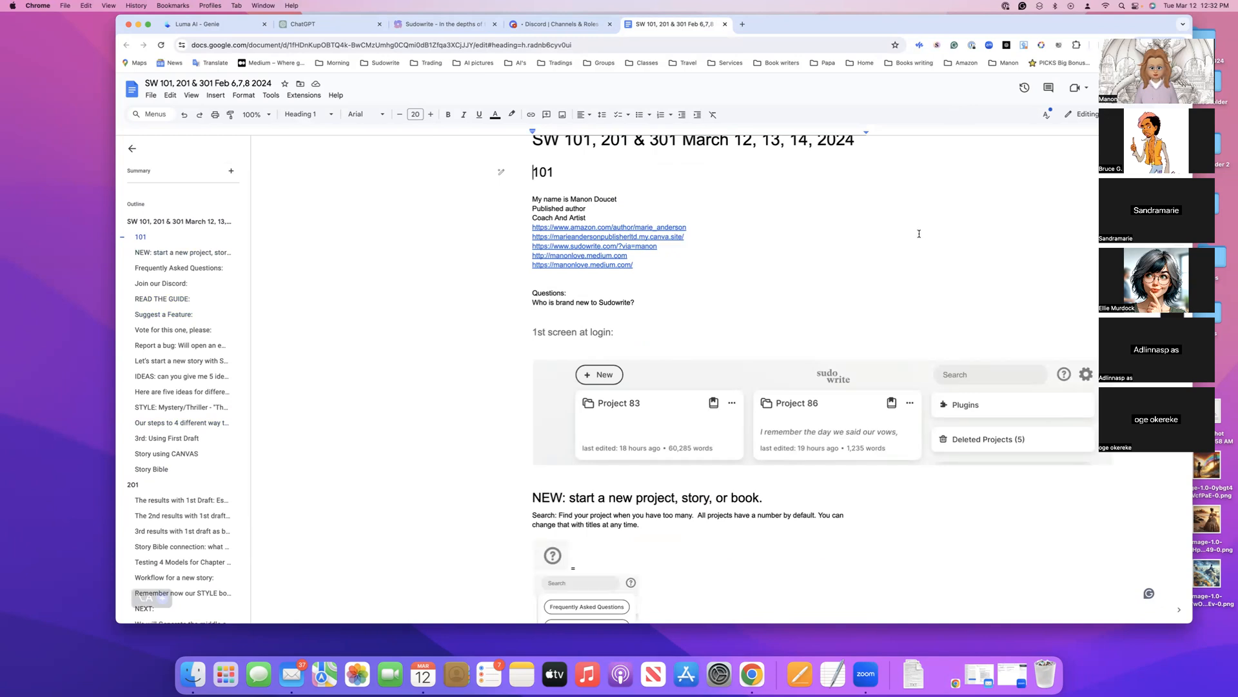
Switch to the Sudowrite server on Discord and look through its list of channels
{"action": "left_click", "coordinate": [556, 25]}
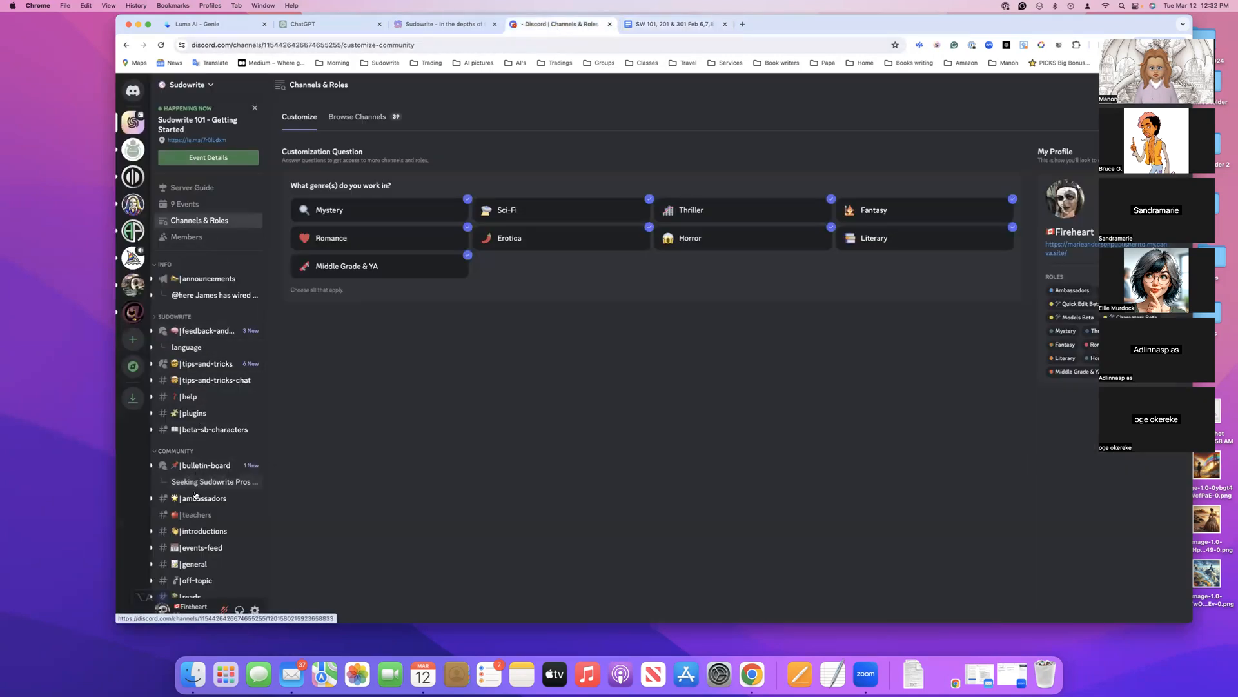
{"action": "scroll", "coordinate": [194, 525], "scroll_direction": "down", "scroll_amount": 2}
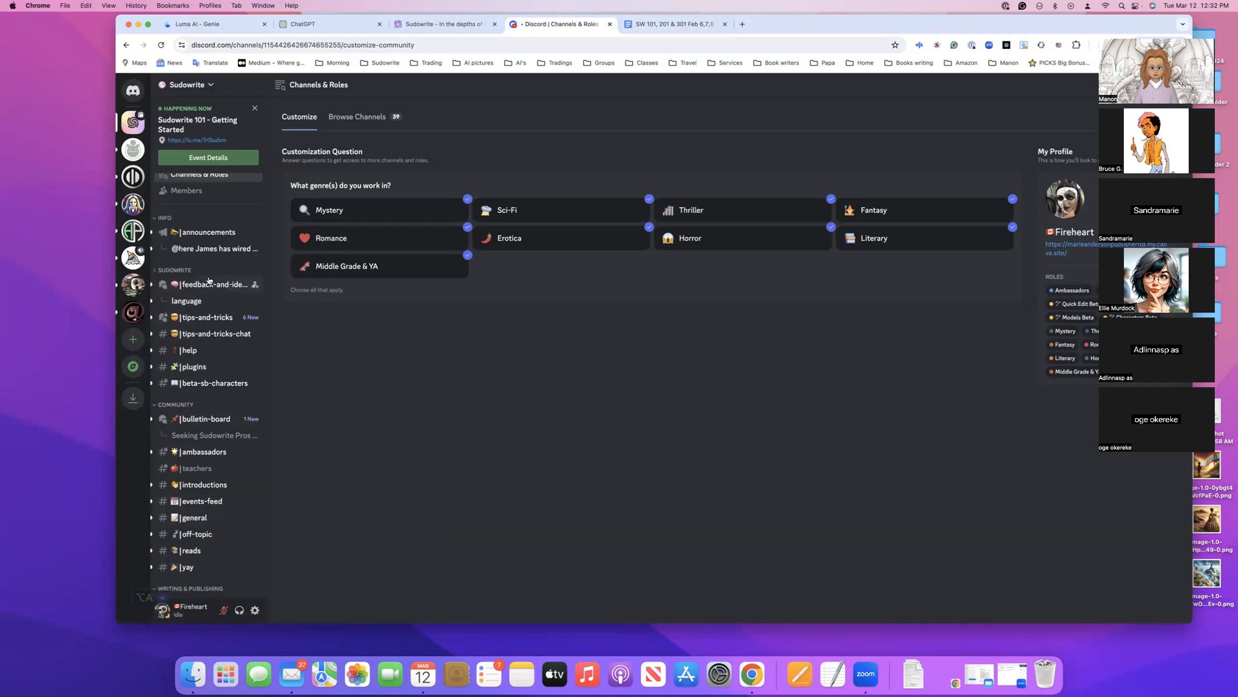
{"action": "mouse_move", "coordinate": [212, 284]}
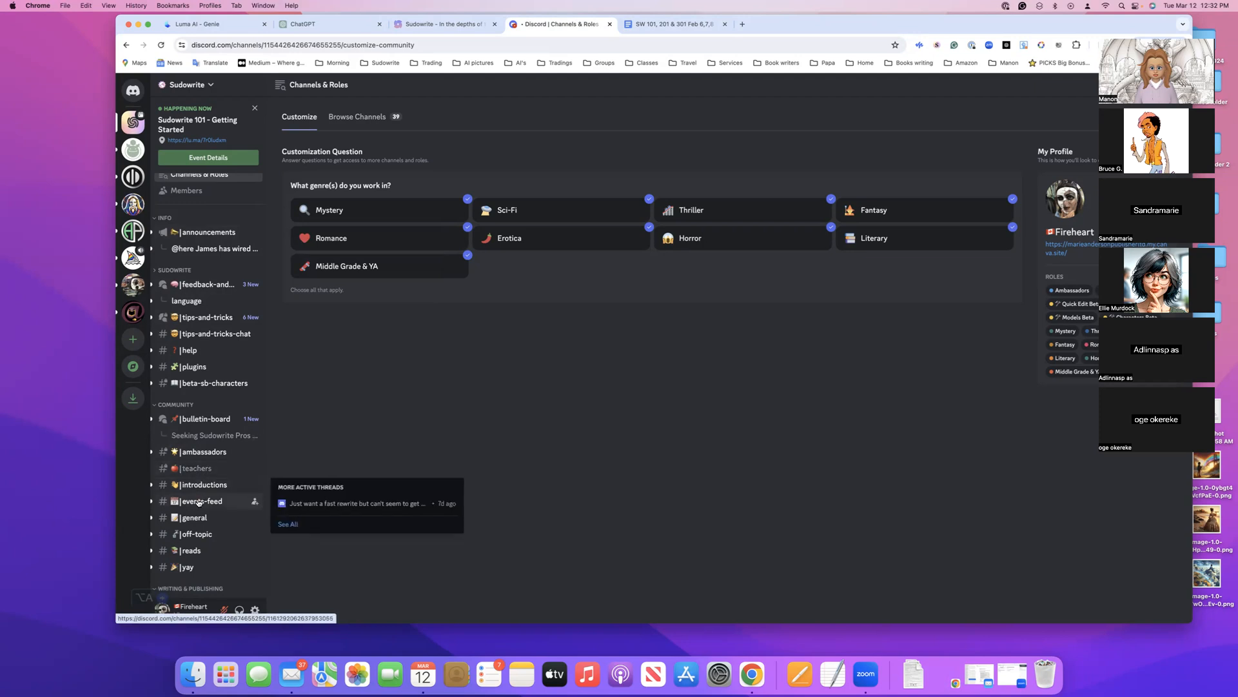
{"action": "scroll", "coordinate": [197, 494], "scroll_direction": "down", "scroll_amount": 8}
{"action": "scroll", "coordinate": [206, 464], "scroll_direction": "down", "scroll_amount": 5}
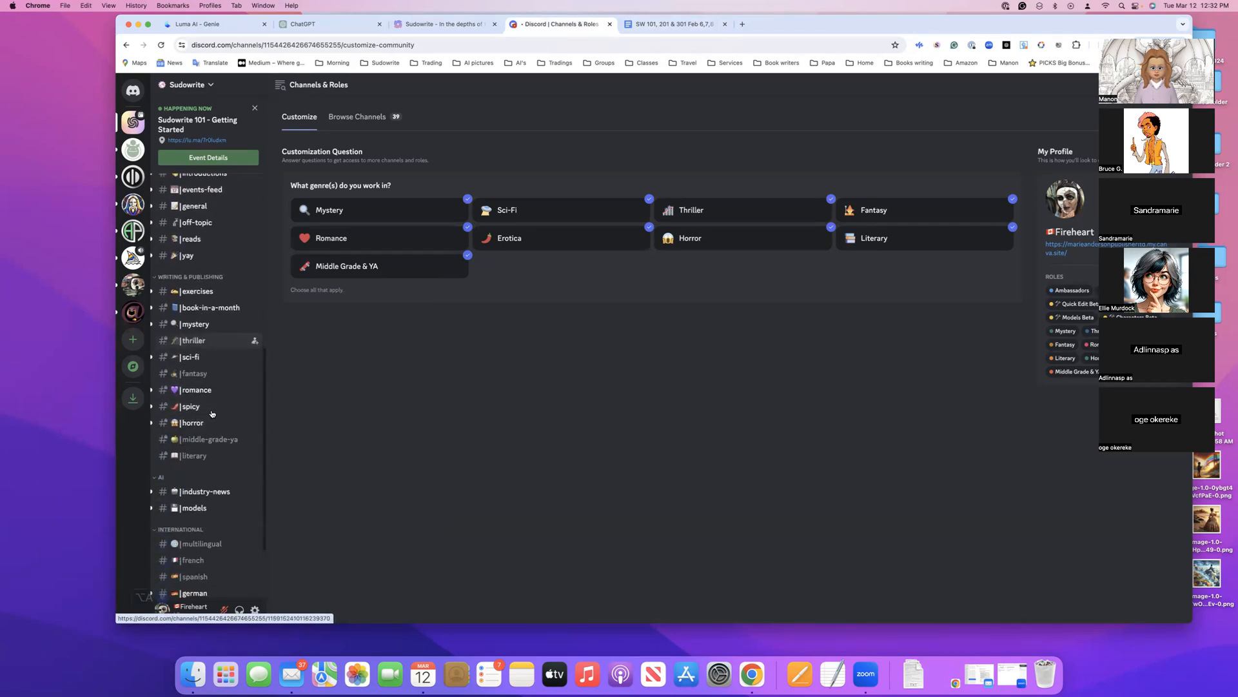
{"action": "scroll", "coordinate": [211, 413], "scroll_direction": "up", "scroll_amount": 7}
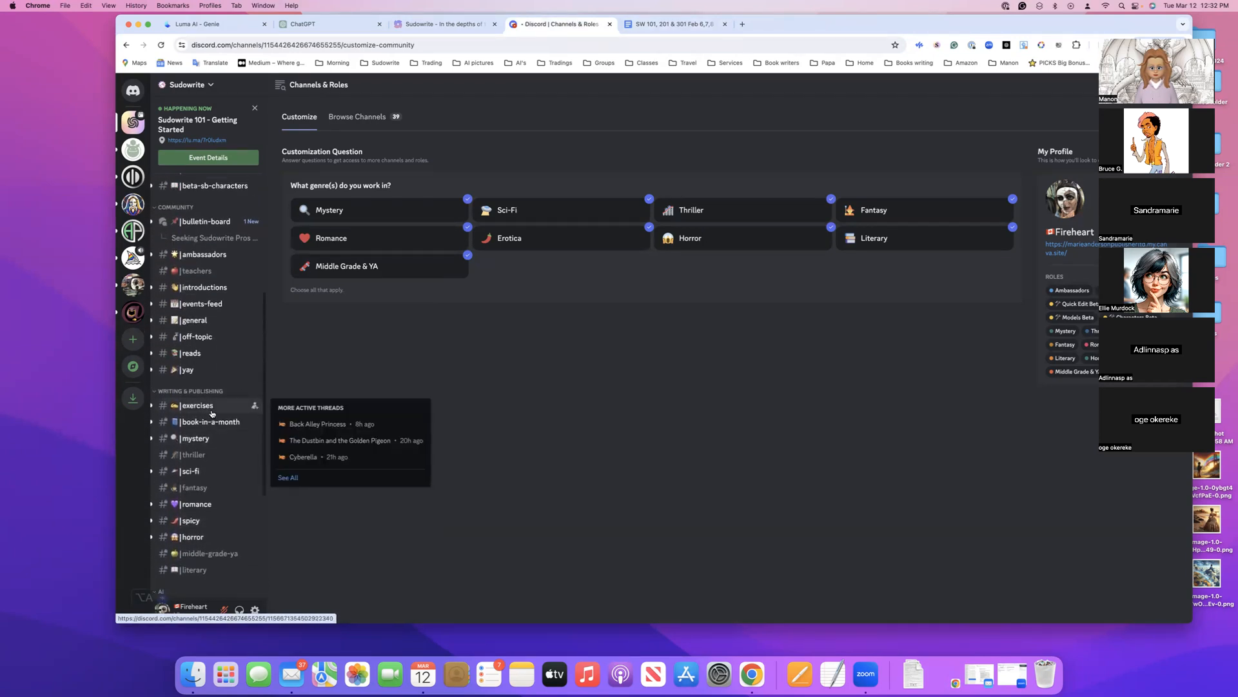
{"action": "scroll", "coordinate": [214, 386], "scroll_direction": "up", "scroll_amount": 6}
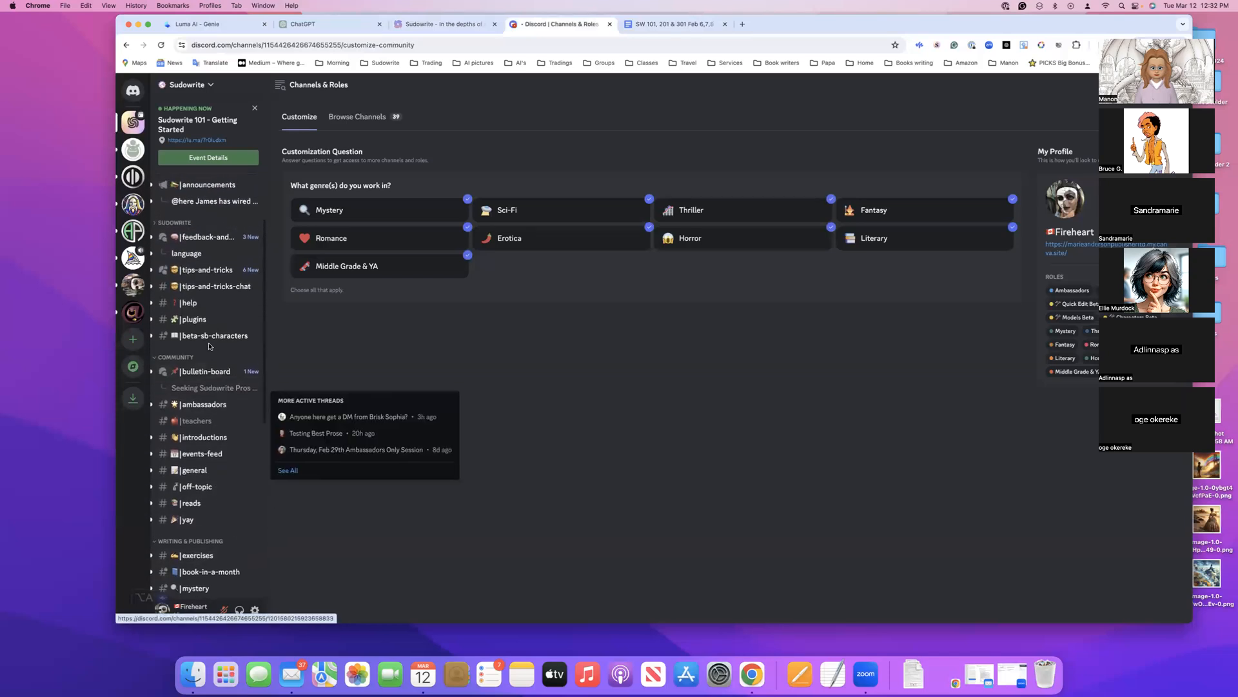
{"action": "scroll", "coordinate": [213, 348], "scroll_direction": "up", "scroll_amount": 2}
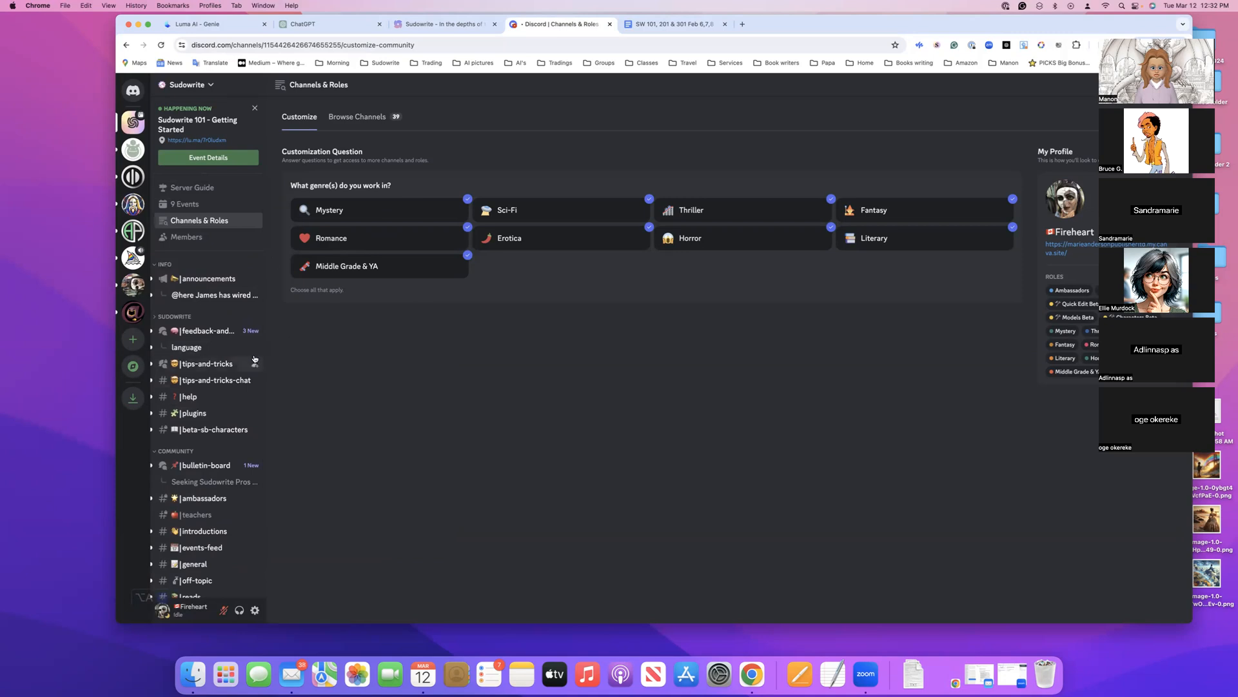
{"action": "scroll", "coordinate": [232, 382], "scroll_direction": "down", "scroll_amount": 3}
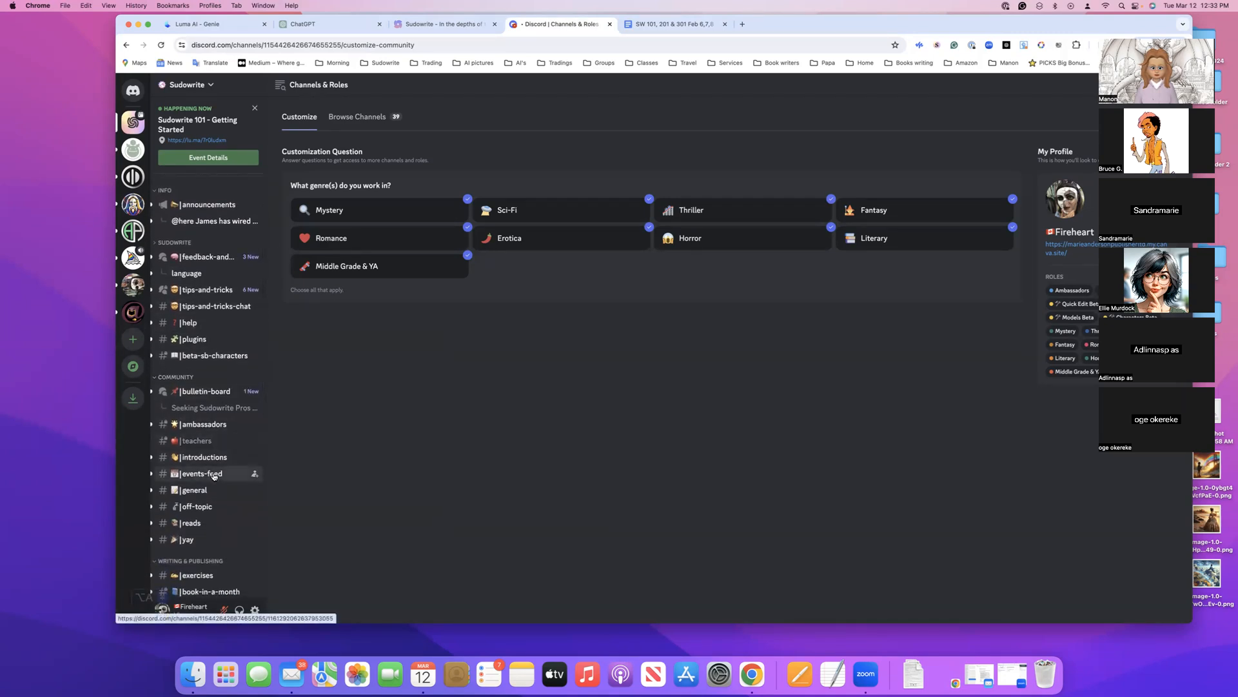
Open the events-feed channel to view the announced Sudowrite classes and look over the surrounding channels
{"action": "left_click", "coordinate": [213, 476]}
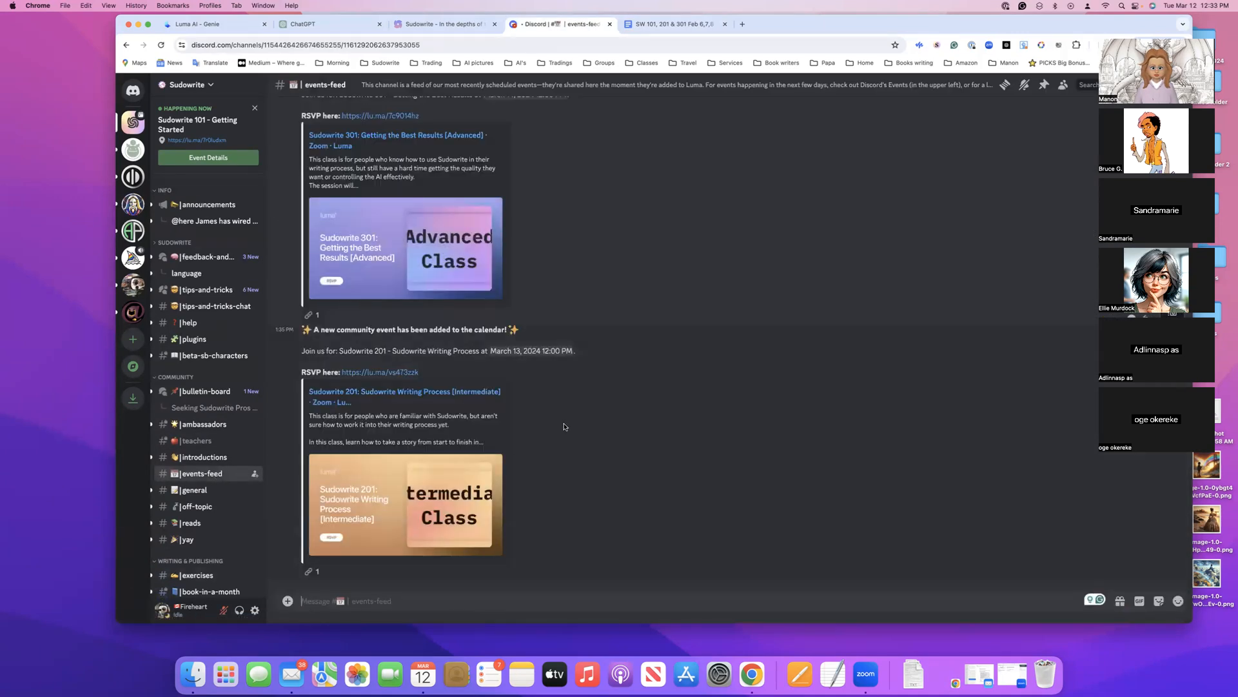
{"action": "scroll", "coordinate": [224, 484], "scroll_direction": "down", "scroll_amount": 5}
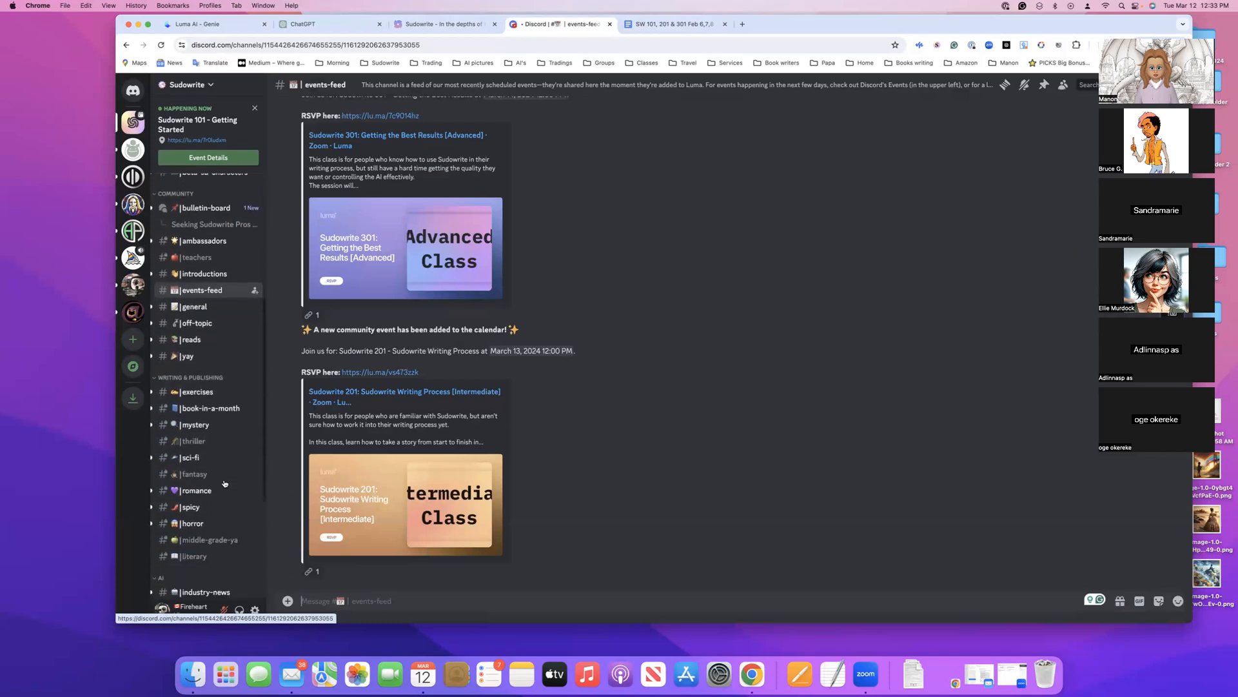
{"action": "scroll", "coordinate": [225, 484], "scroll_direction": "up", "scroll_amount": 7}
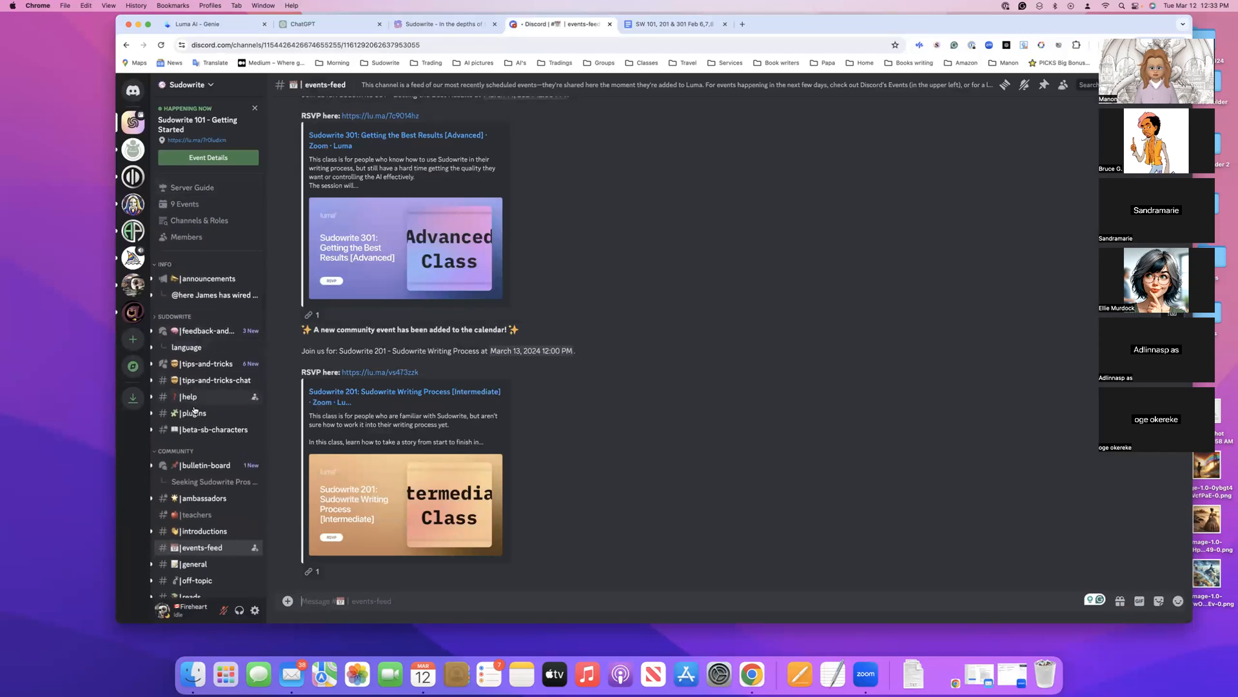
{"action": "mouse_move", "coordinate": [200, 277]}
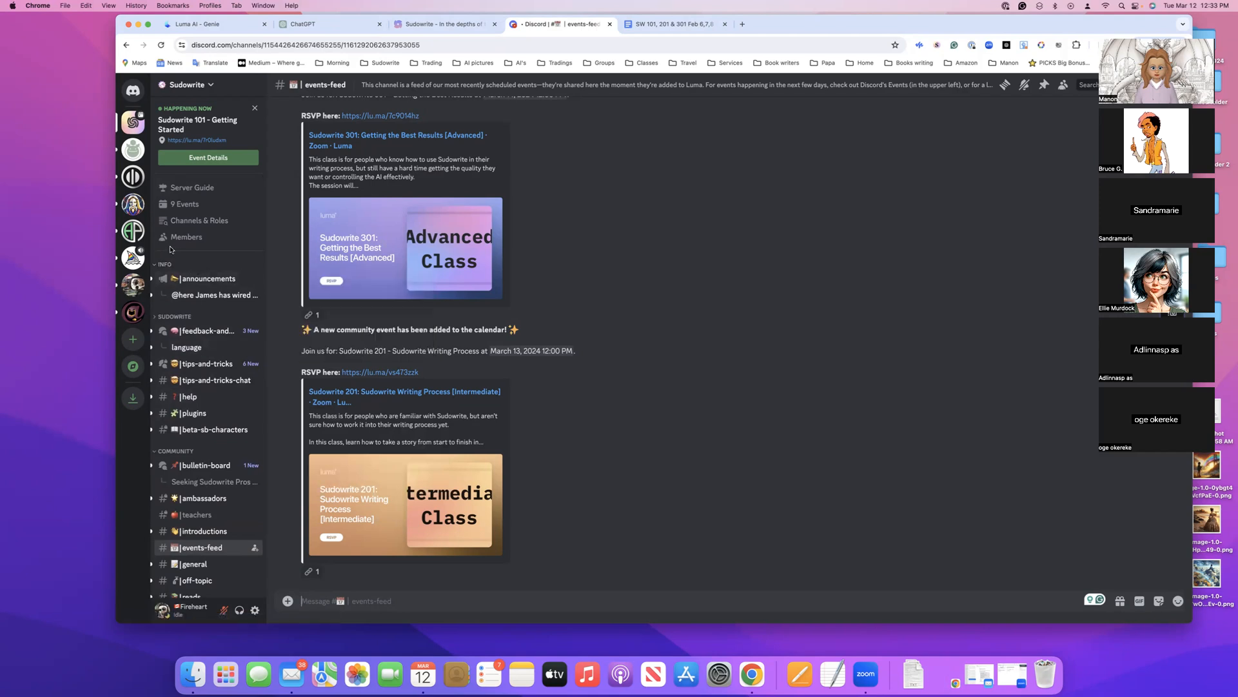
Return to Sudowrite and look over the Forest Transformation poem
{"action": "left_click", "coordinate": [424, 26]}
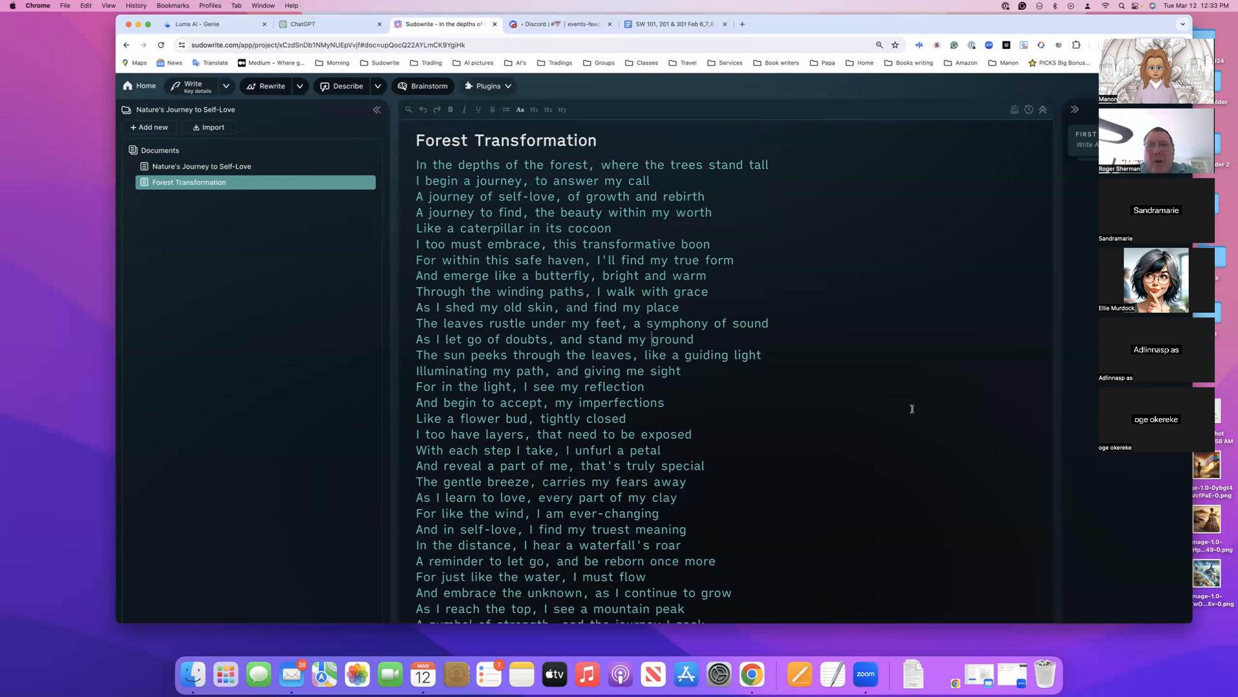
{"action": "scroll", "coordinate": [912, 408], "scroll_direction": "down", "scroll_amount": 2}
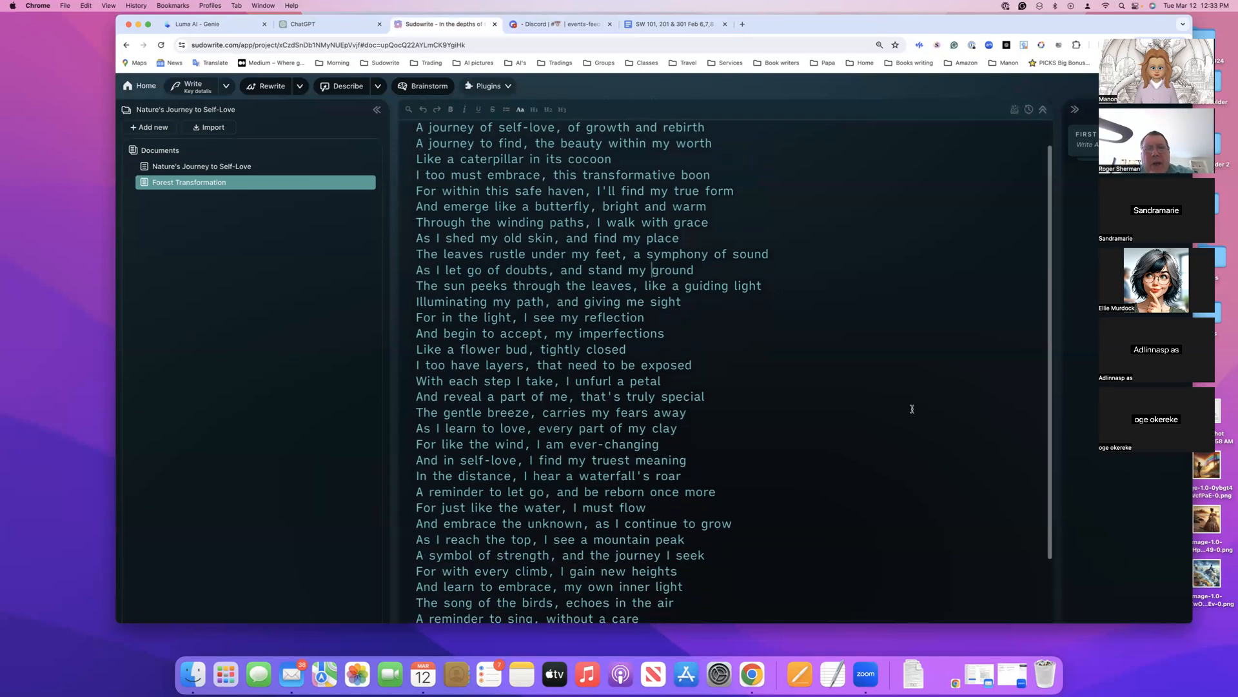
{"action": "scroll", "coordinate": [912, 408], "scroll_direction": "up", "scroll_amount": 2}
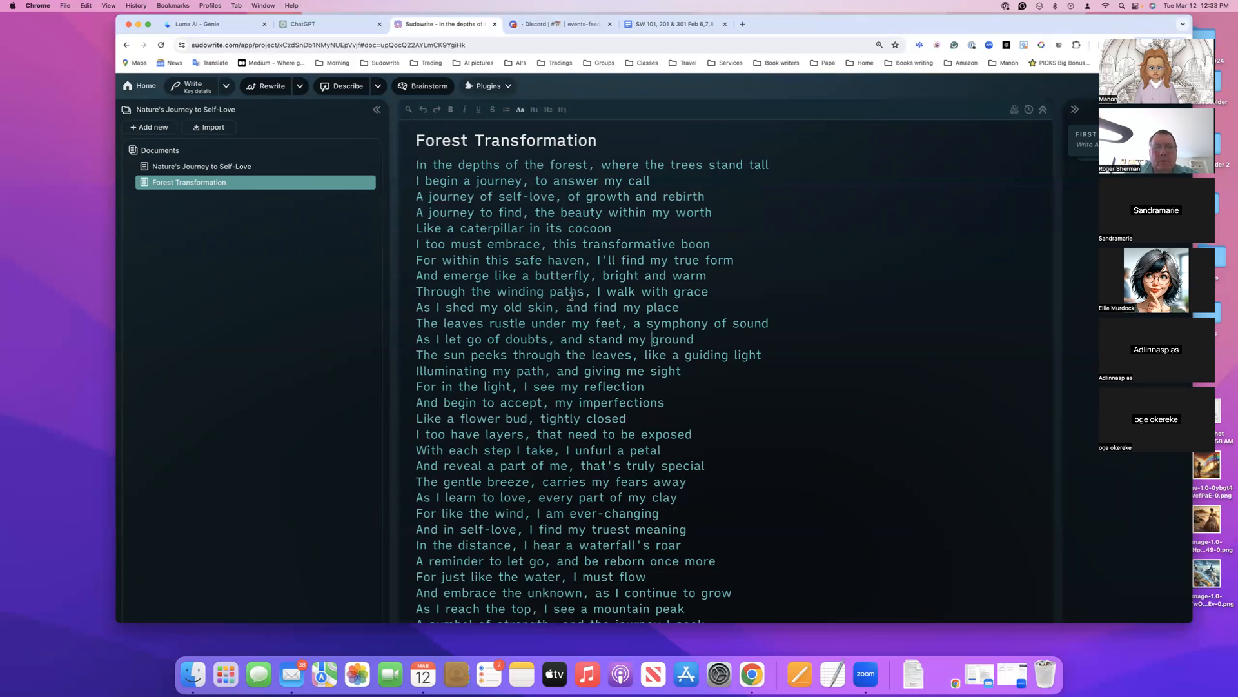
Add another blank document to the project and open the First Draft plugin for it
{"action": "left_click", "coordinate": [155, 131]}
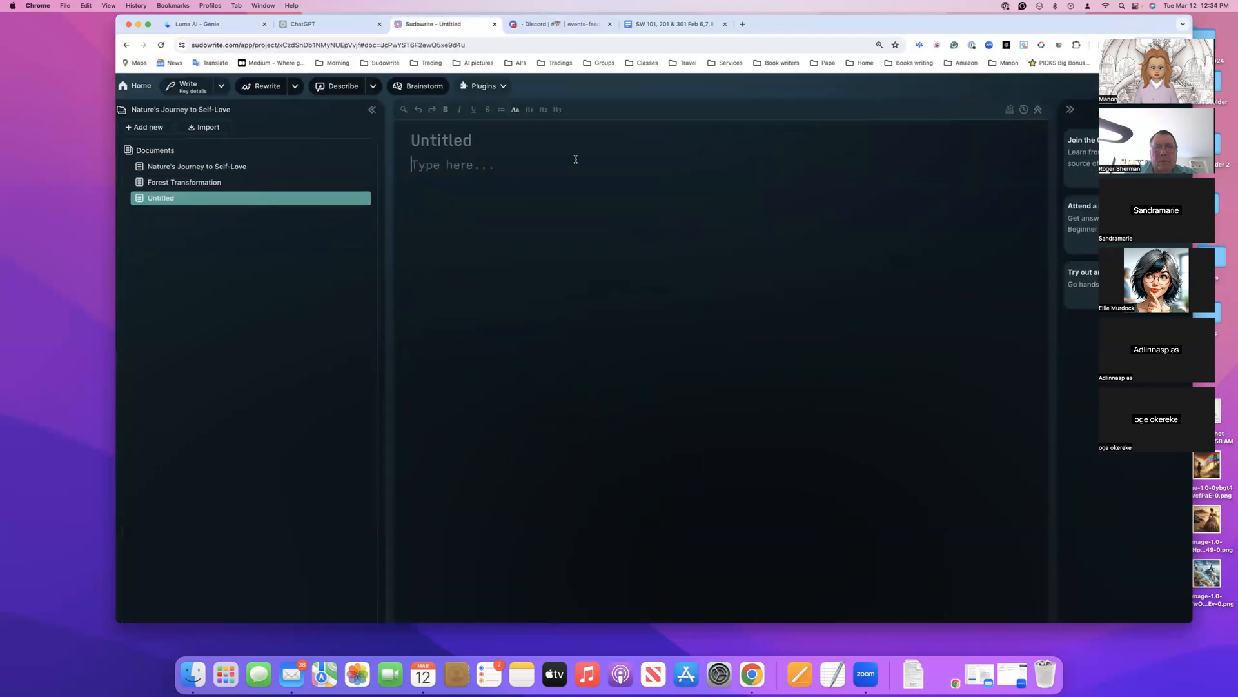
{"action": "left_click", "coordinate": [504, 86]}
{"action": "scroll", "coordinate": [502, 401], "scroll_direction": "down", "scroll_amount": 4}
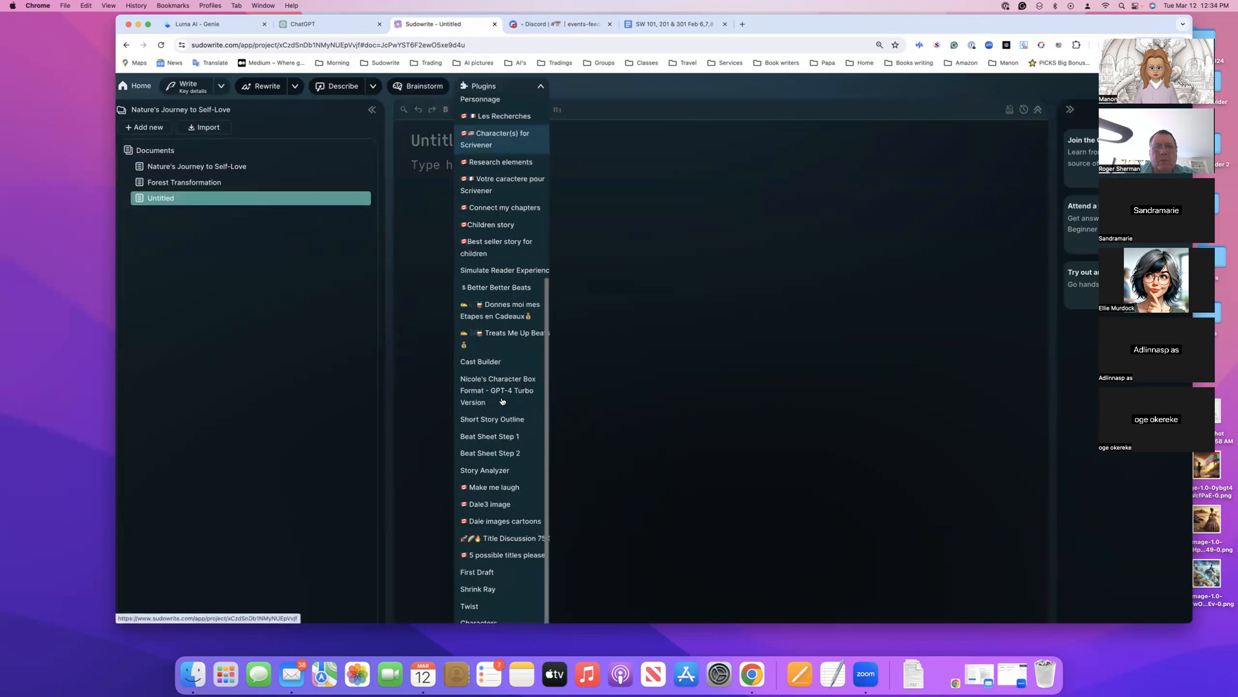
{"action": "left_click", "coordinate": [488, 574]}
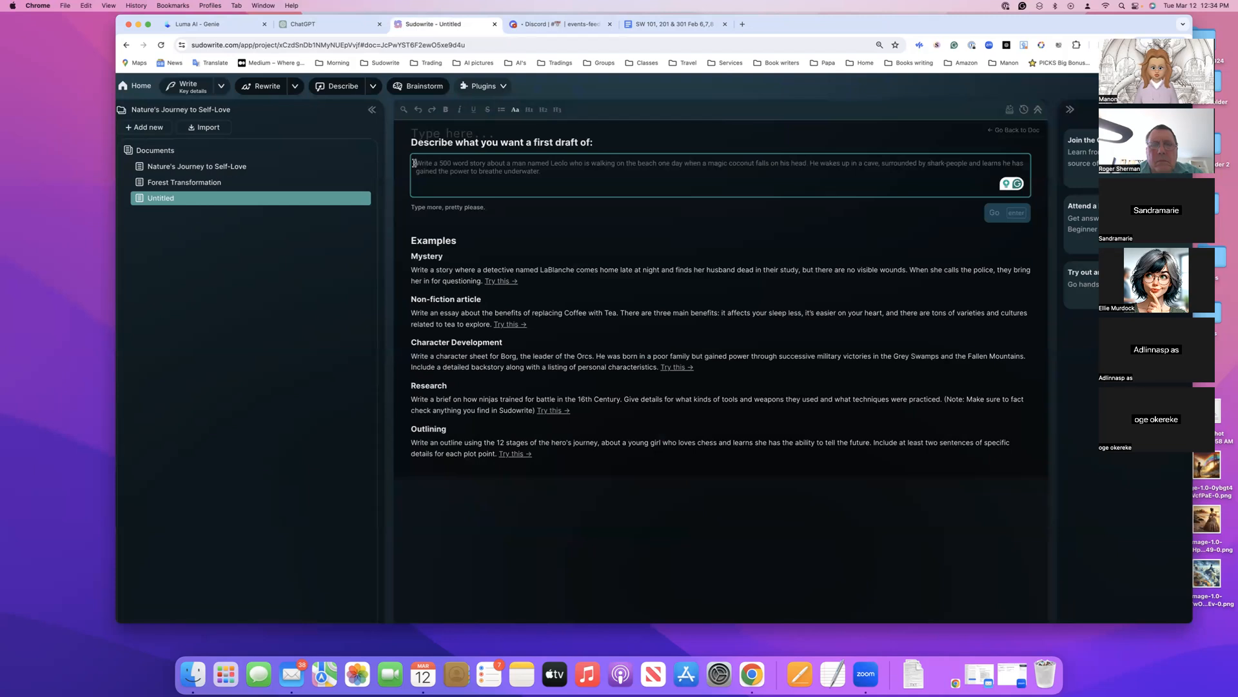
{"action": "scroll", "coordinate": [414, 164], "scroll_direction": "down", "scroll_amount": 1}
{"action": "scroll", "coordinate": [414, 163], "scroll_direction": "right", "scroll_amount": 1}
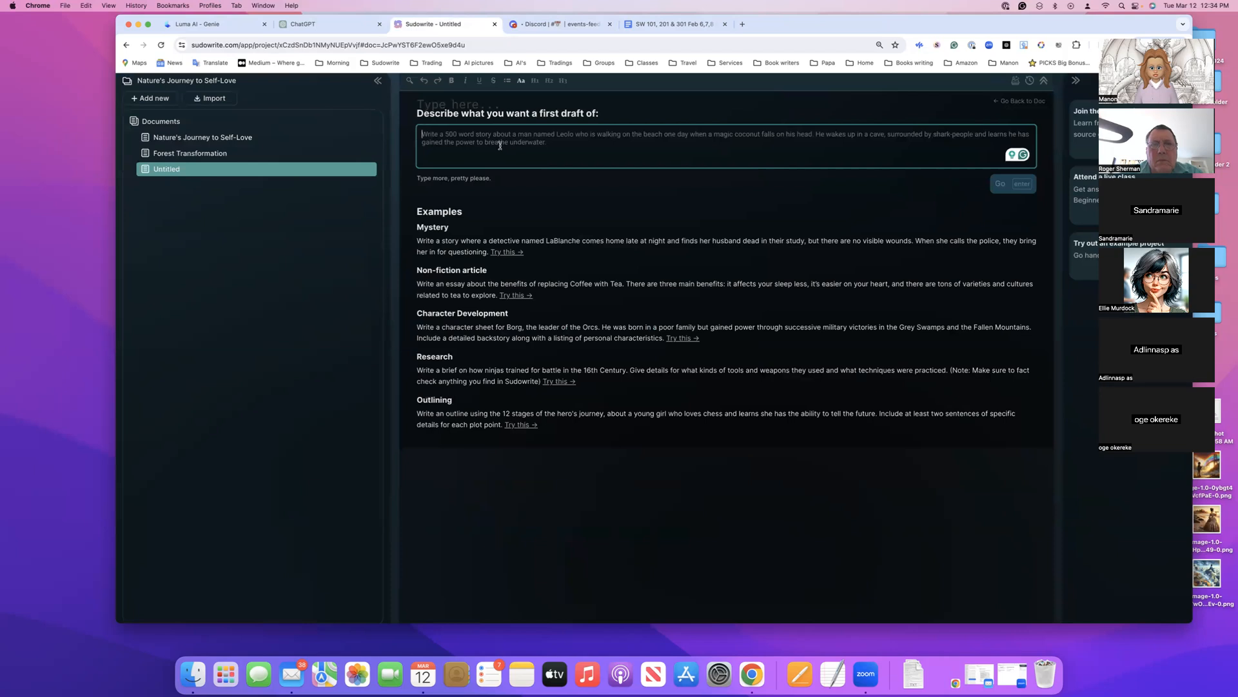
{"action": "scroll", "coordinate": [500, 146], "scroll_direction": "up", "scroll_amount": 1}
{"action": "scroll", "coordinate": [500, 146], "scroll_direction": "right", "scroll_amount": 1}
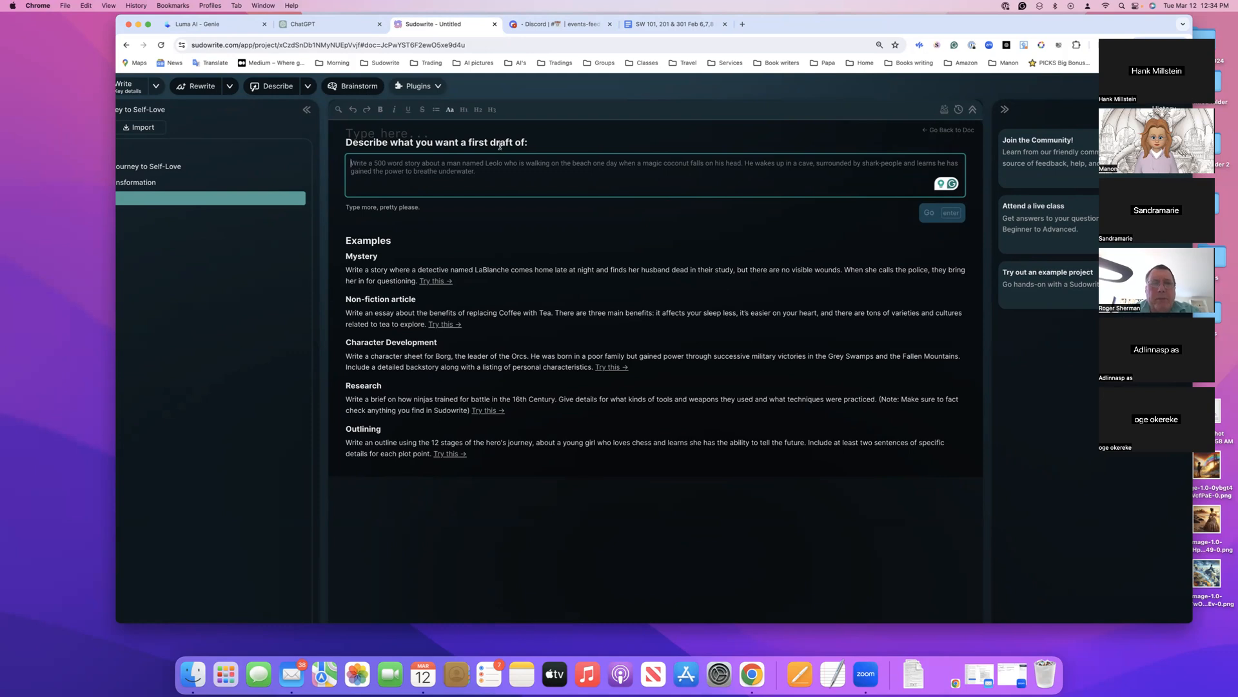
{"action": "scroll", "coordinate": [335, 148], "scroll_direction": "left", "scroll_amount": 3}
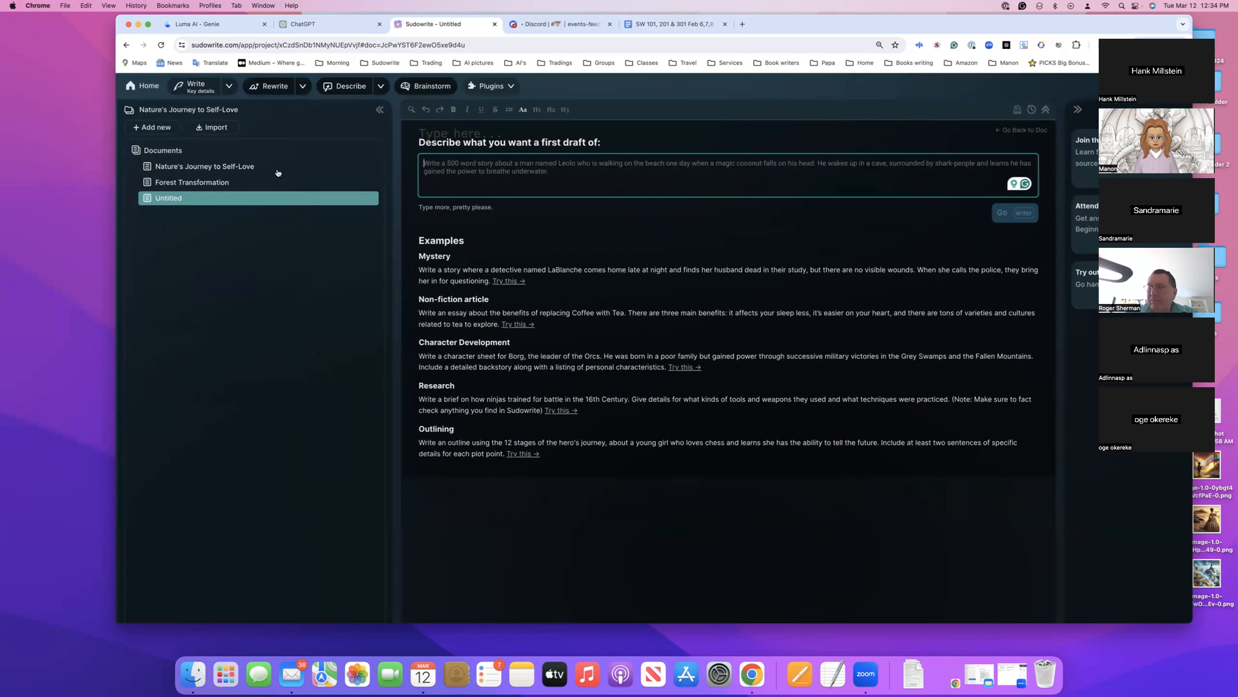
Go back to the Forest Transformation document and view it from its beginning
{"action": "left_click", "coordinate": [227, 186]}
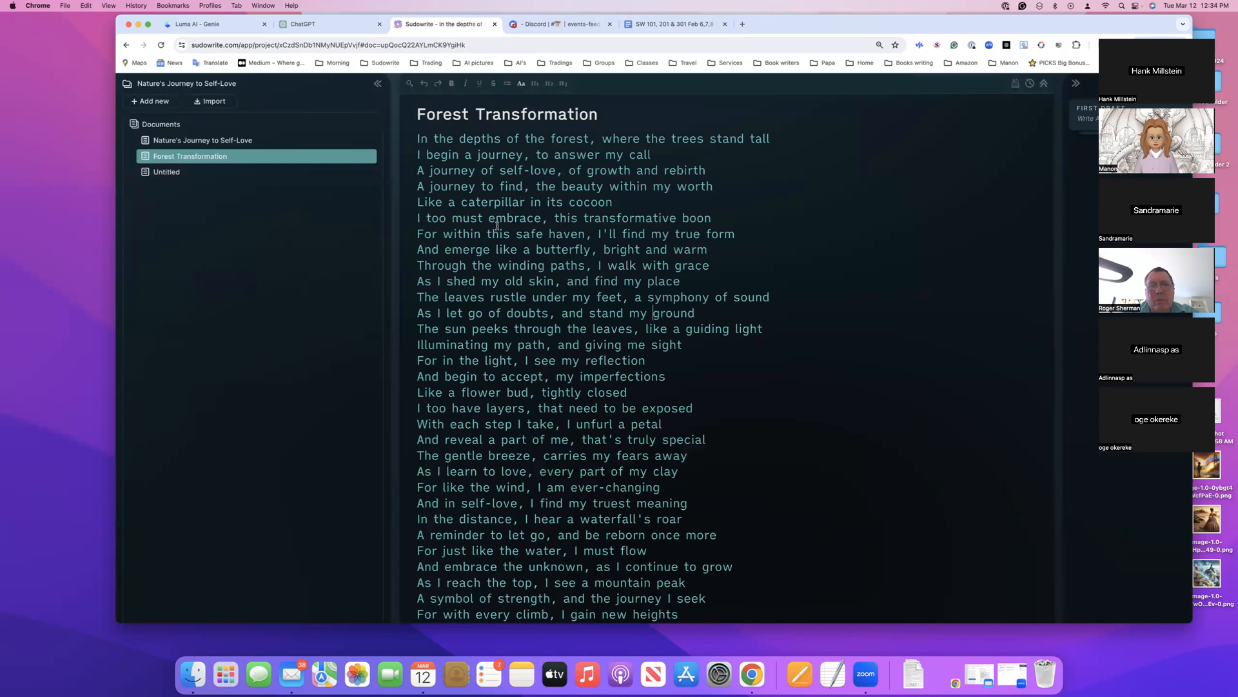
{"action": "scroll", "coordinate": [471, 170], "scroll_direction": "up", "scroll_amount": 1}
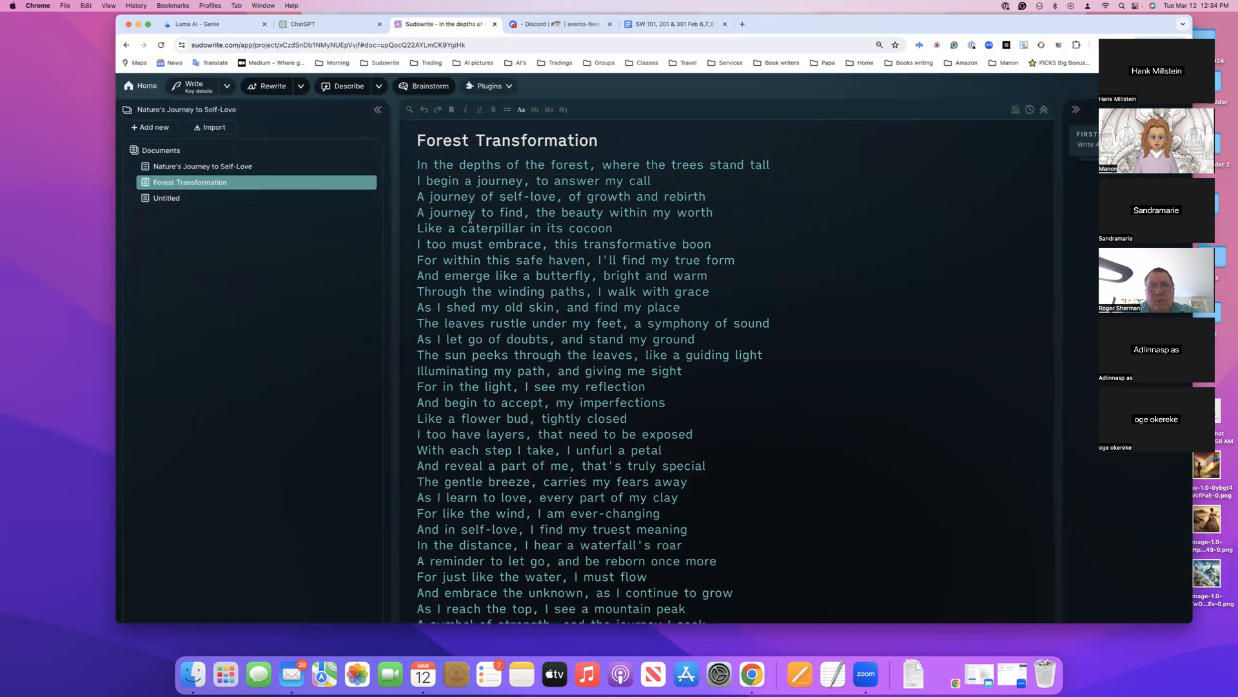
Copy the entire text of the Forest Transformation poem
{"action": "triple_click", "coordinate": [588, 512]}
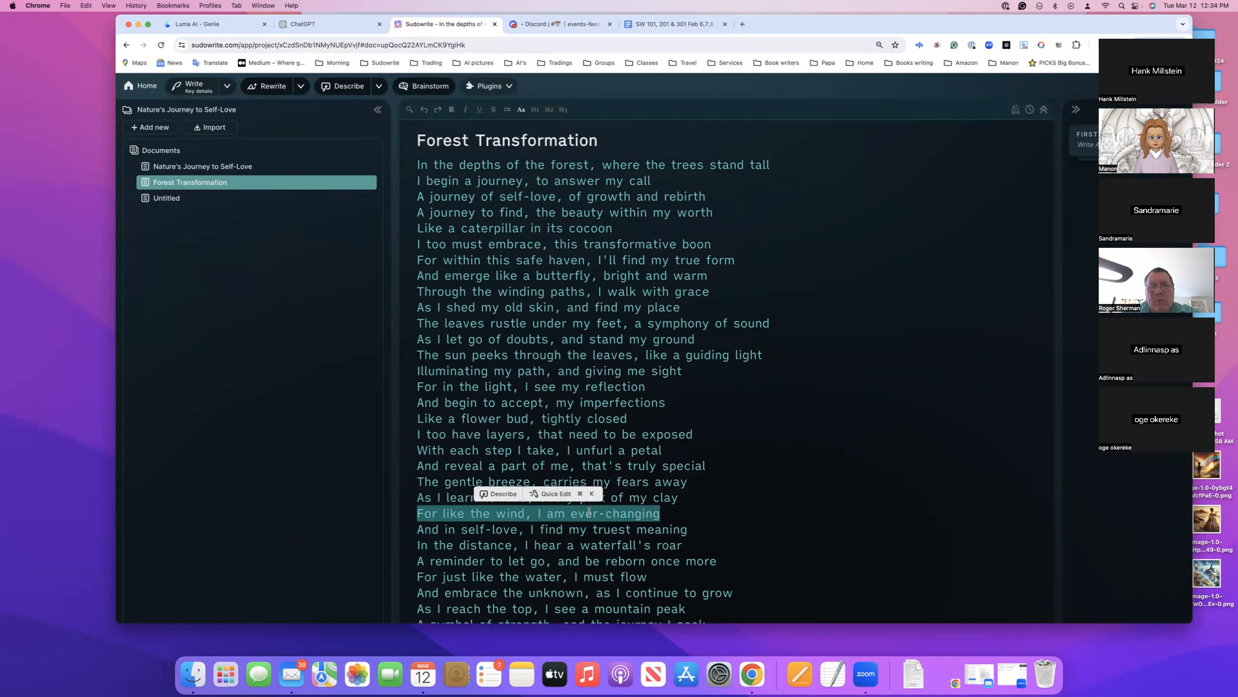
{"action": "key", "text": "super+a"}
{"action": "right_click", "coordinate": [602, 474]}
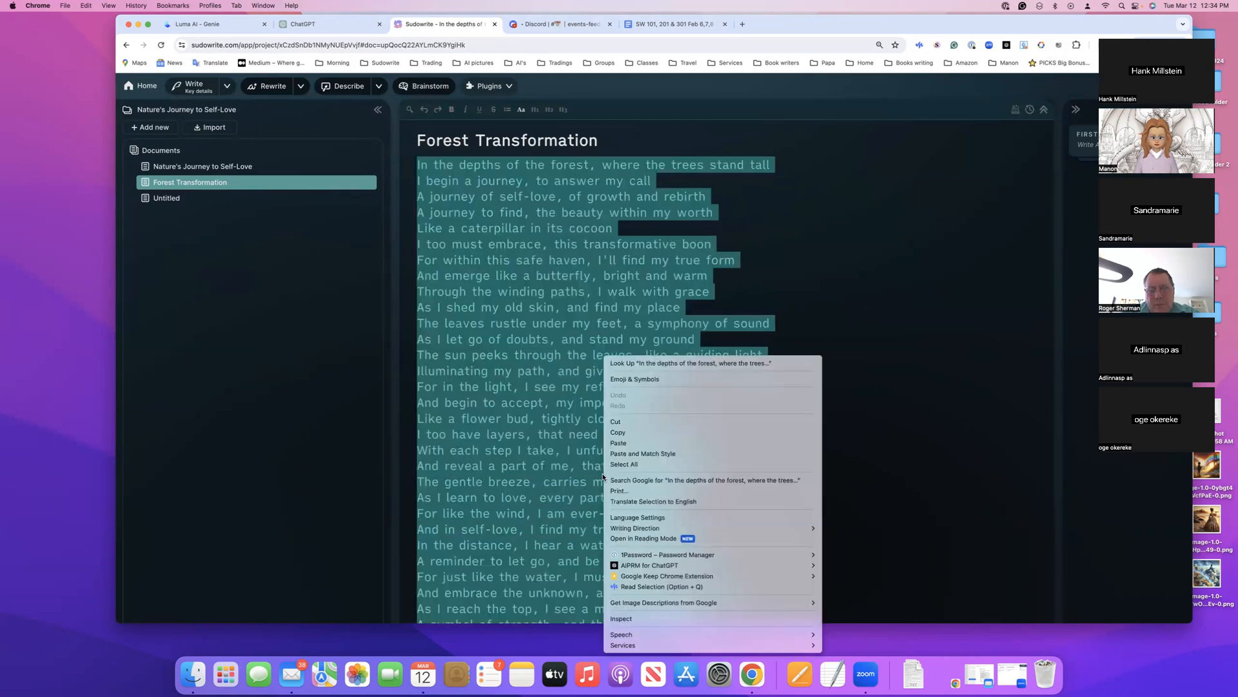
{"action": "left_click", "coordinate": [649, 431]}
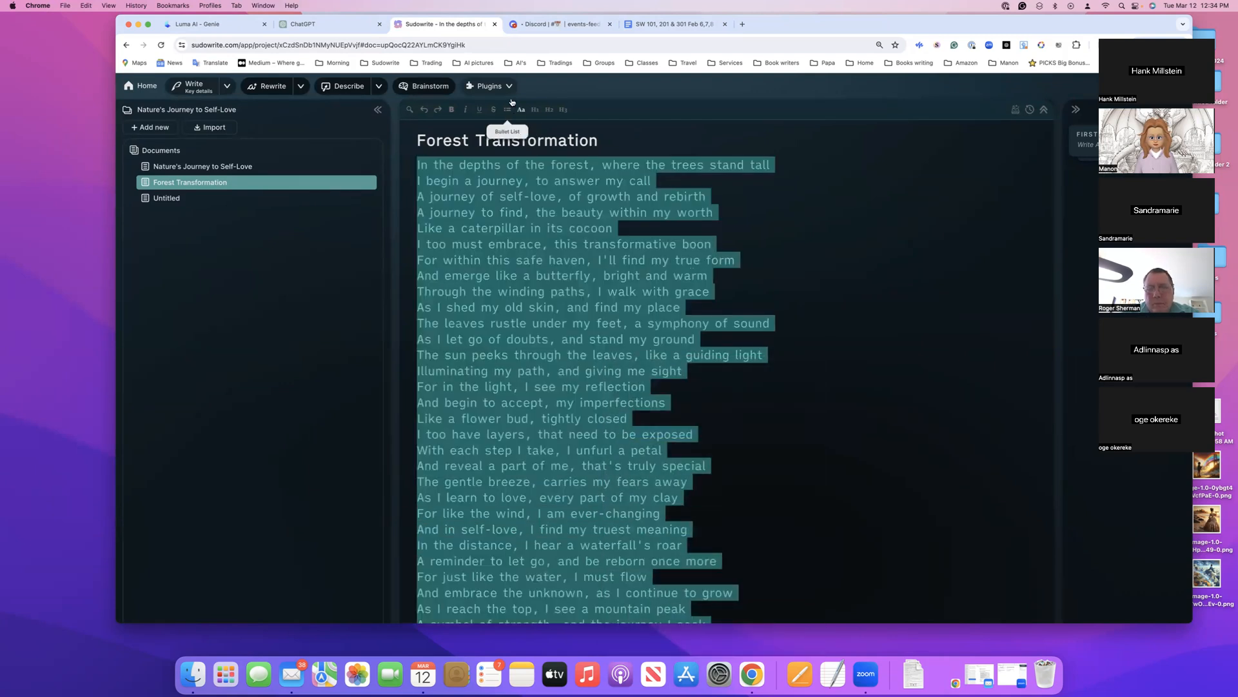
Switch to the class notes in Google Docs and look through the story ideas, style and Using First Draft sections
{"action": "left_click", "coordinate": [712, 25]}
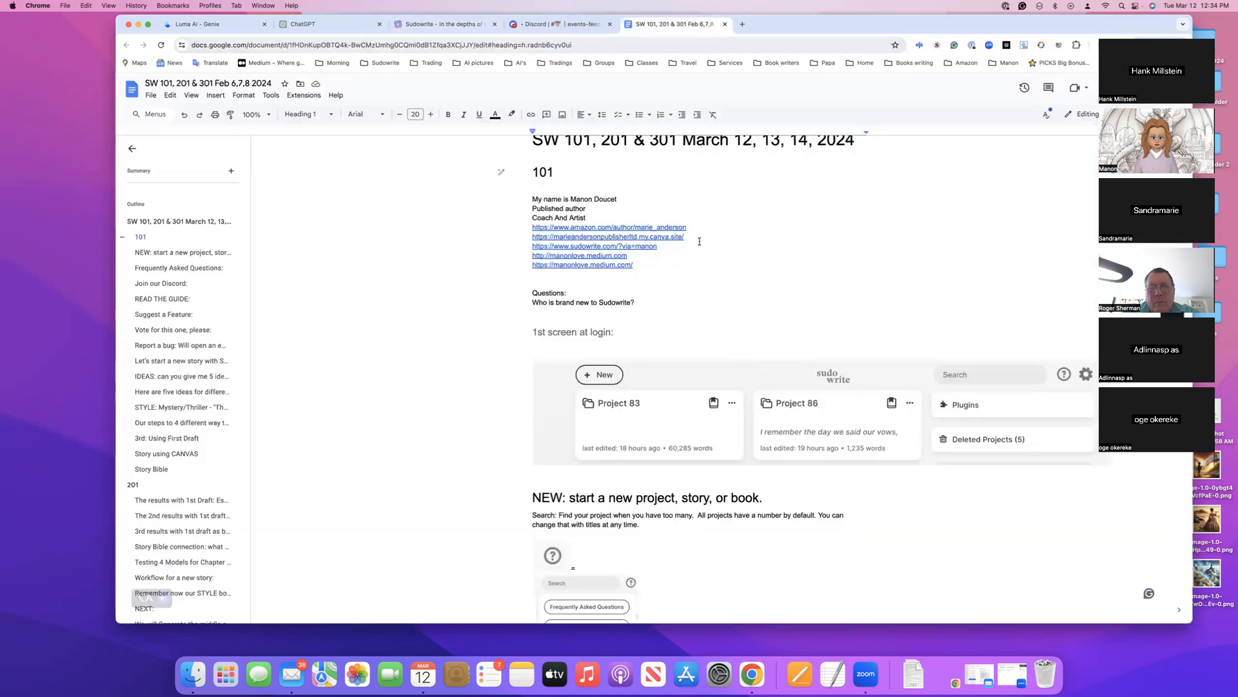
{"action": "scroll", "coordinate": [700, 241], "scroll_direction": "down", "scroll_amount": 20}
{"action": "scroll", "coordinate": [700, 241], "scroll_direction": "down", "scroll_amount": 20}
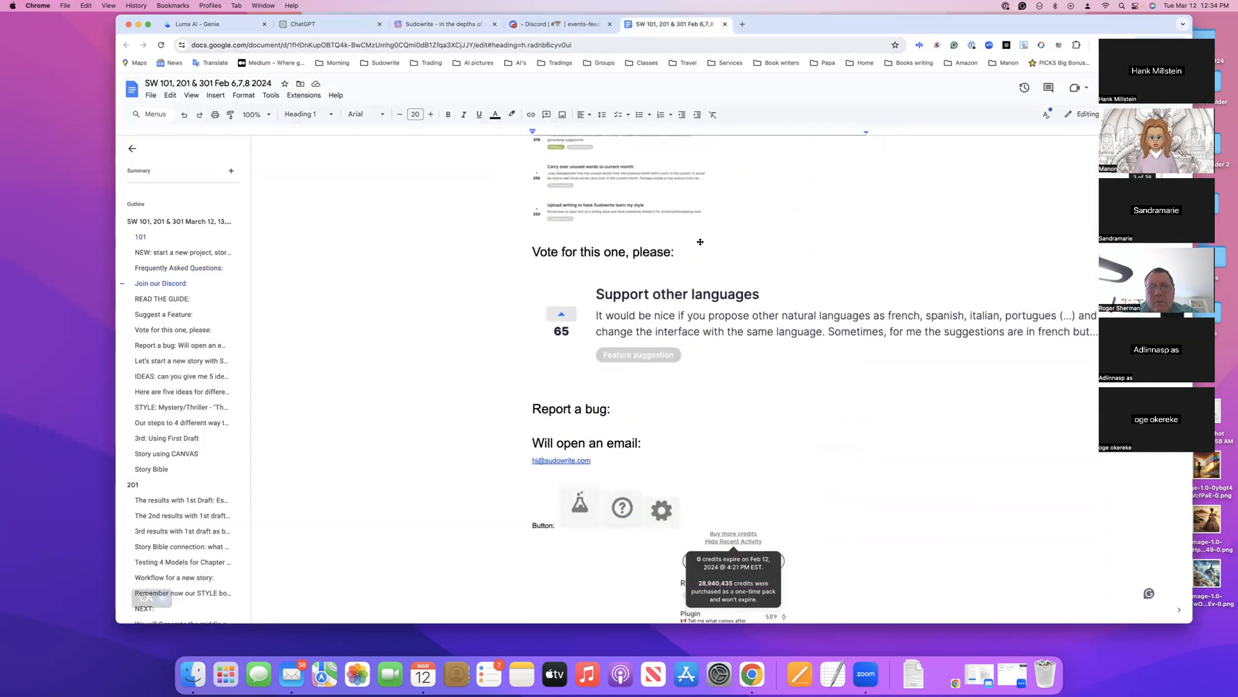
{"action": "scroll", "coordinate": [700, 241], "scroll_direction": "down", "scroll_amount": 1}
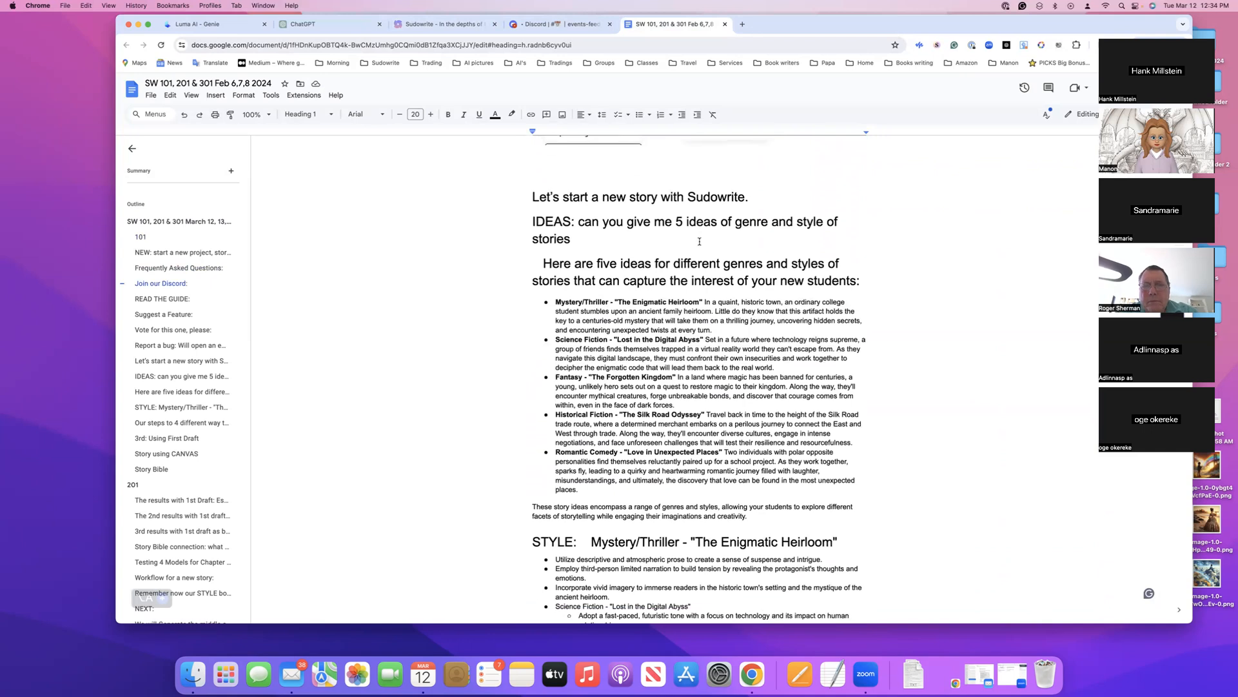
{"action": "left_click", "coordinate": [533, 221]}
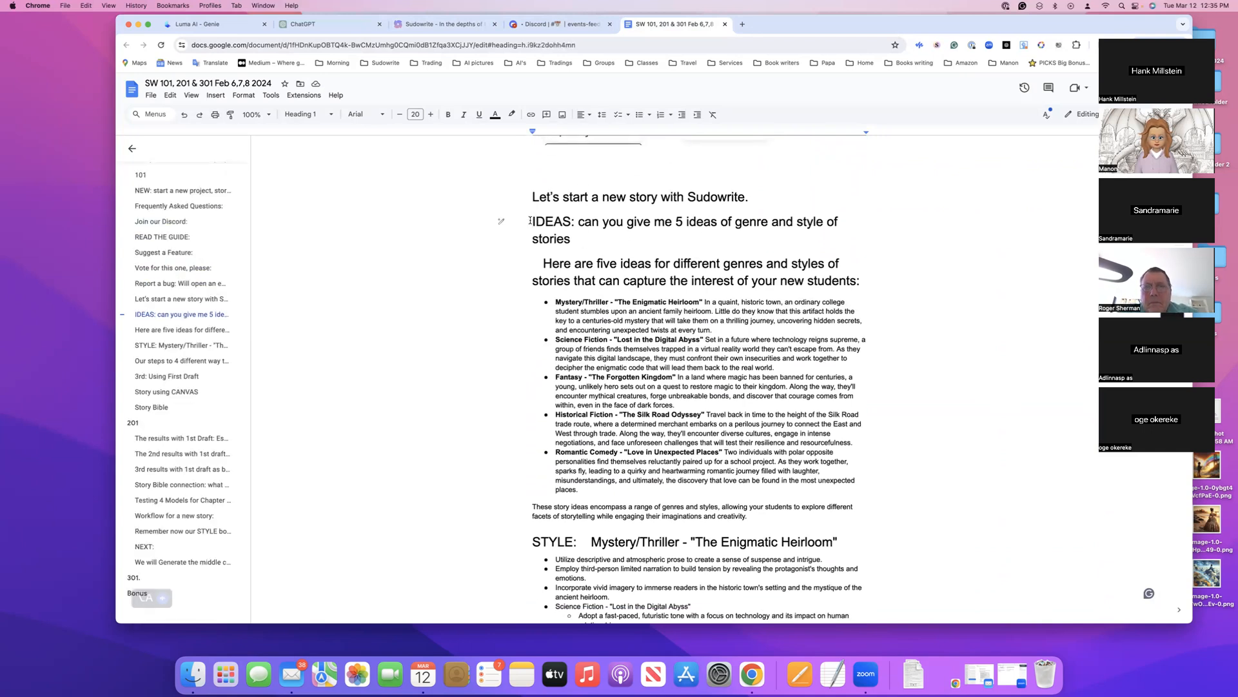
{"action": "left_click_drag", "start_coordinate": [533, 221], "coordinate": [693, 457]}
{"action": "scroll", "coordinate": [694, 457], "scroll_direction": "down", "scroll_amount": 15}
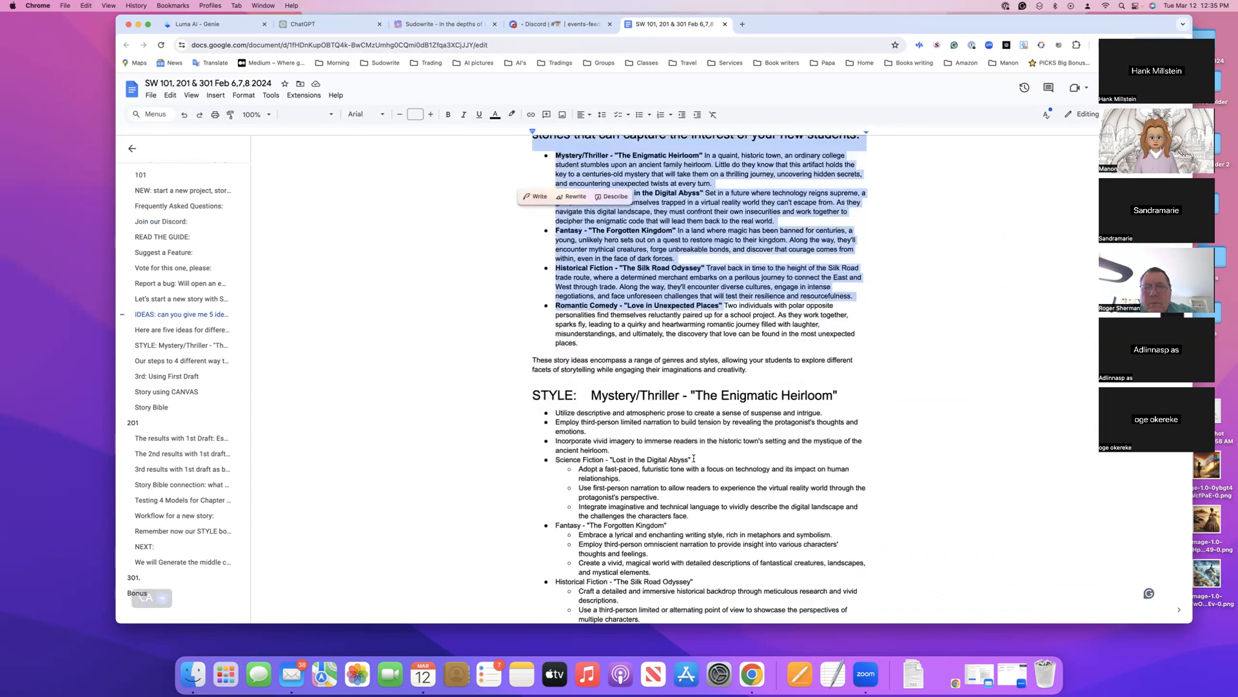
{"action": "scroll", "coordinate": [693, 457], "scroll_direction": "down", "scroll_amount": 10}
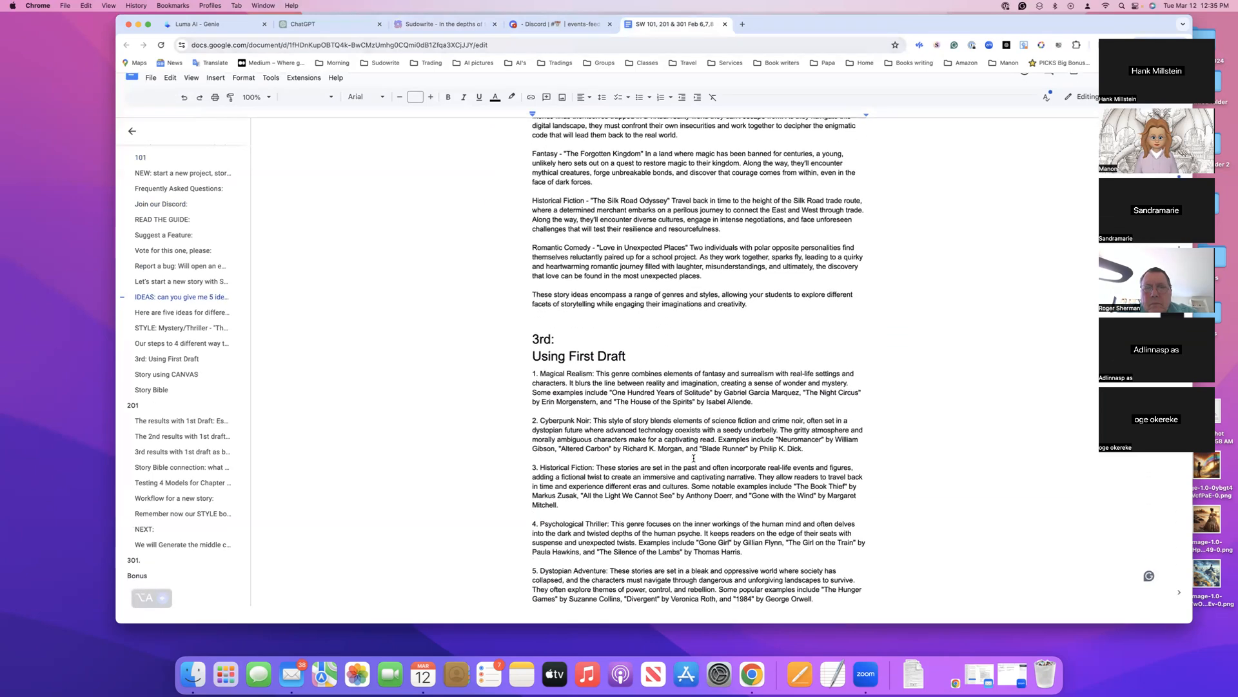
{"action": "scroll", "coordinate": [693, 458], "scroll_direction": "up", "scroll_amount": 12}
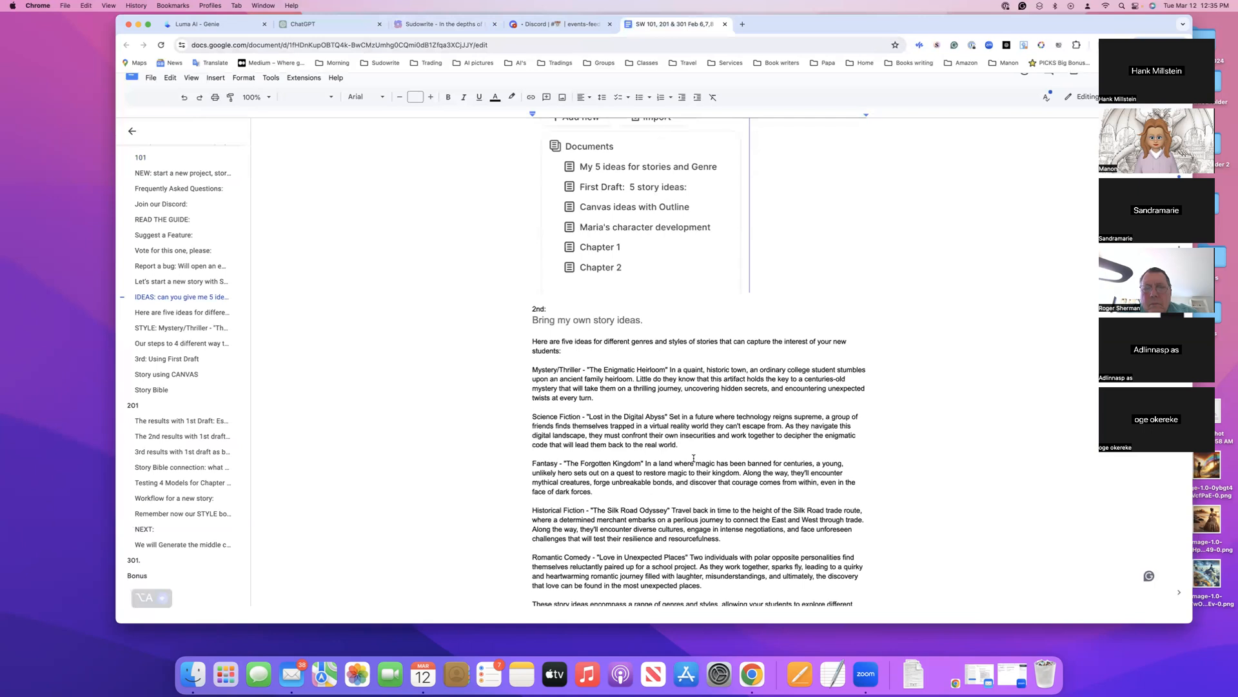
{"action": "scroll", "coordinate": [693, 457], "scroll_direction": "up", "scroll_amount": 10}
{"action": "scroll", "coordinate": [694, 459], "scroll_direction": "down", "scroll_amount": 1}
{"action": "scroll", "coordinate": [694, 458], "scroll_direction": "down", "scroll_amount": 10}
Go to the Bonus section and paste the copied poem below the last survey answers of the class notes
{"action": "left_click", "coordinate": [144, 579]}
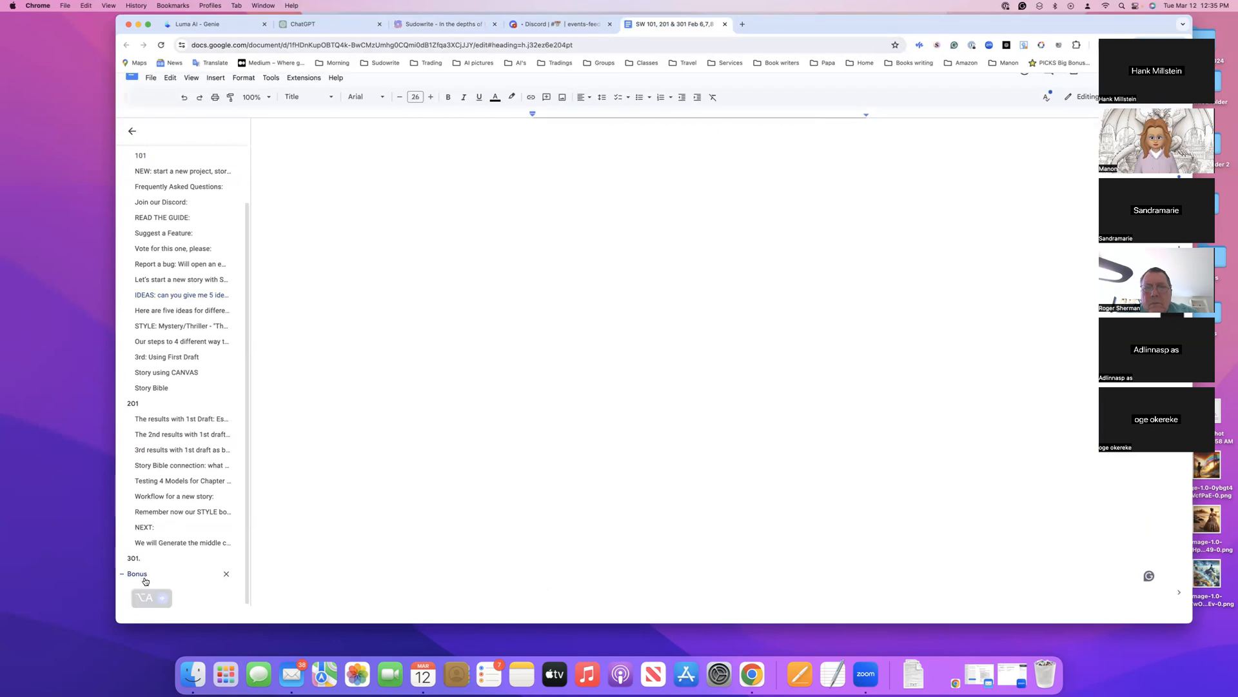
{"action": "scroll", "coordinate": [647, 371], "scroll_direction": "down", "scroll_amount": 10}
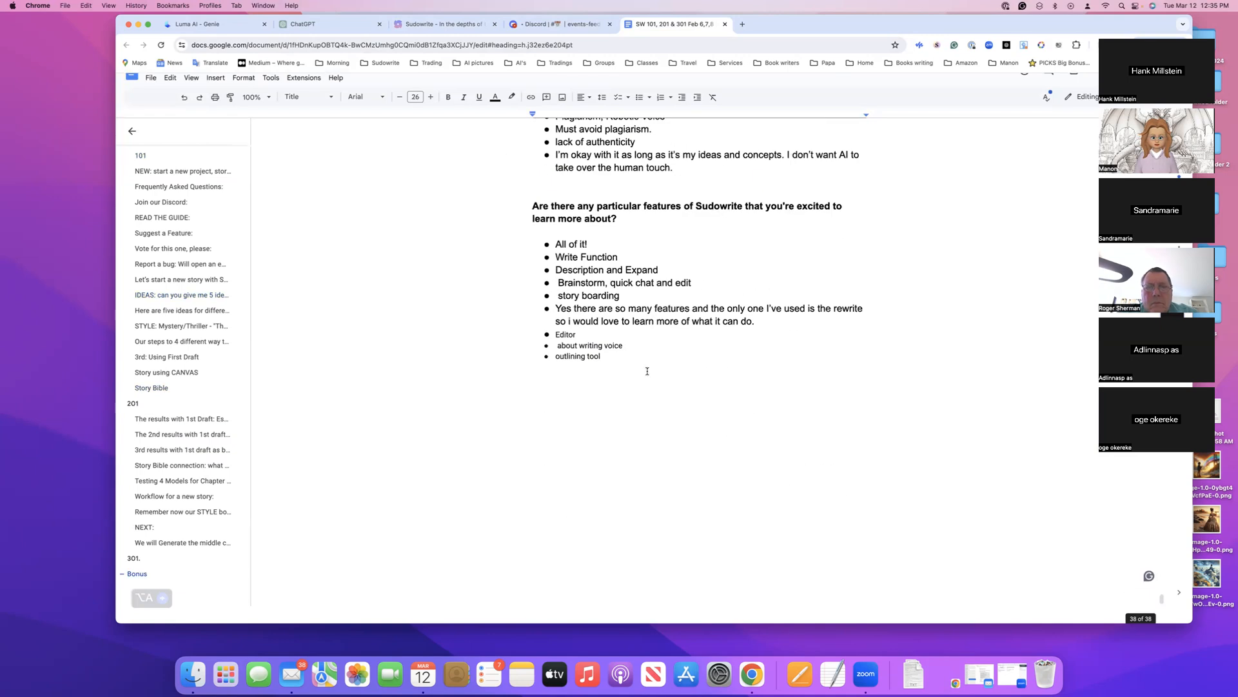
{"action": "left_click", "coordinate": [502, 403]}
{"action": "key", "text": "super+v"}
Insert the line "Poem:" above the first line of the pasted poem and look over the text
{"action": "scroll", "coordinate": [695, 342], "scroll_direction": "up", "scroll_amount": 15}
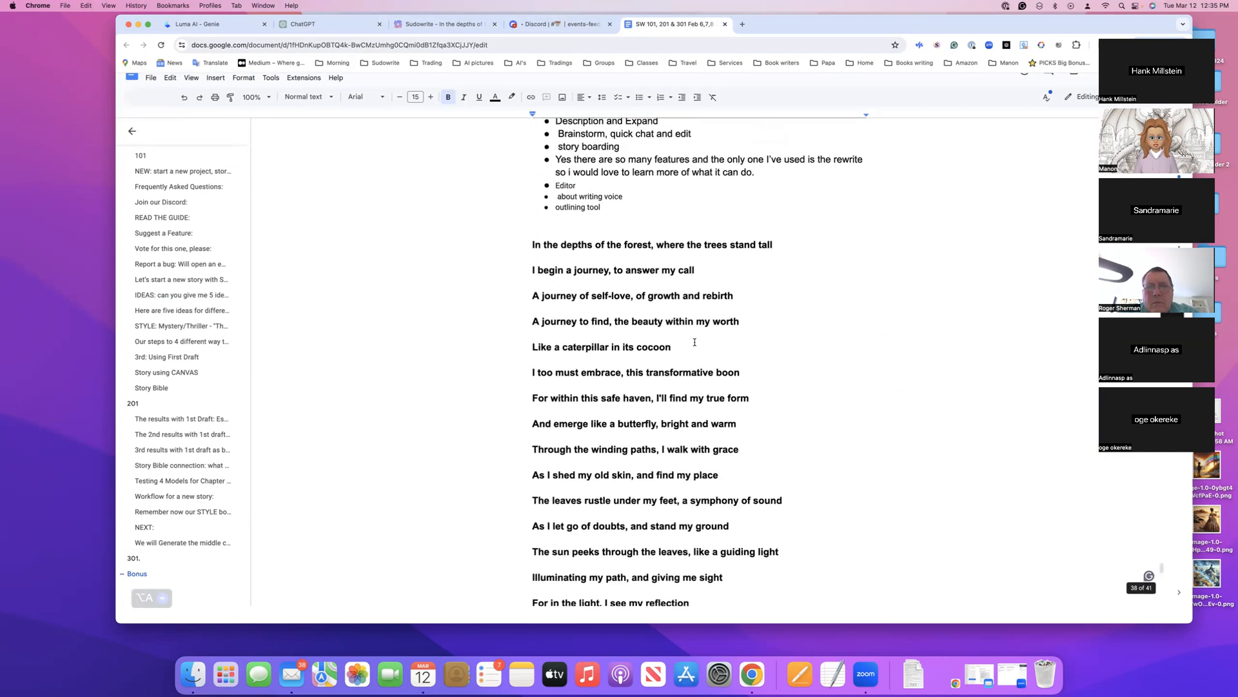
{"action": "scroll", "coordinate": [695, 341], "scroll_direction": "up", "scroll_amount": 1}
{"action": "left_click", "coordinate": [526, 260]}
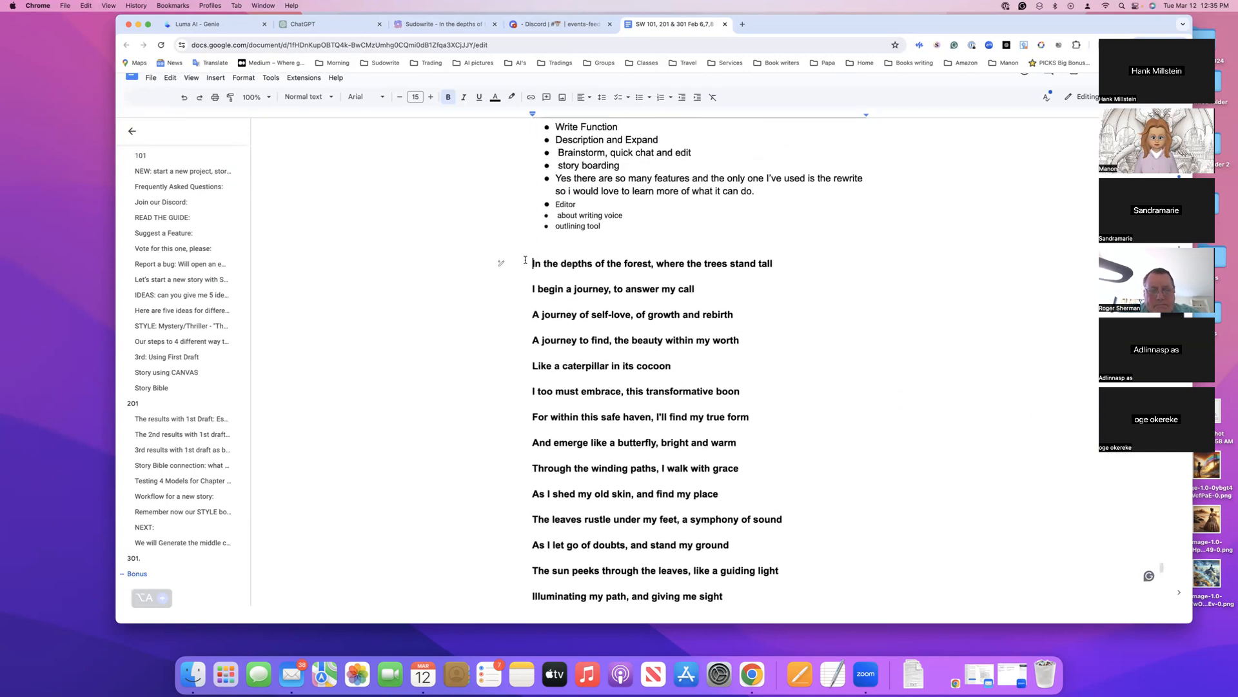
{"action": "type", "text": "Poem:"}
{"action": "key", "text": "Return"}
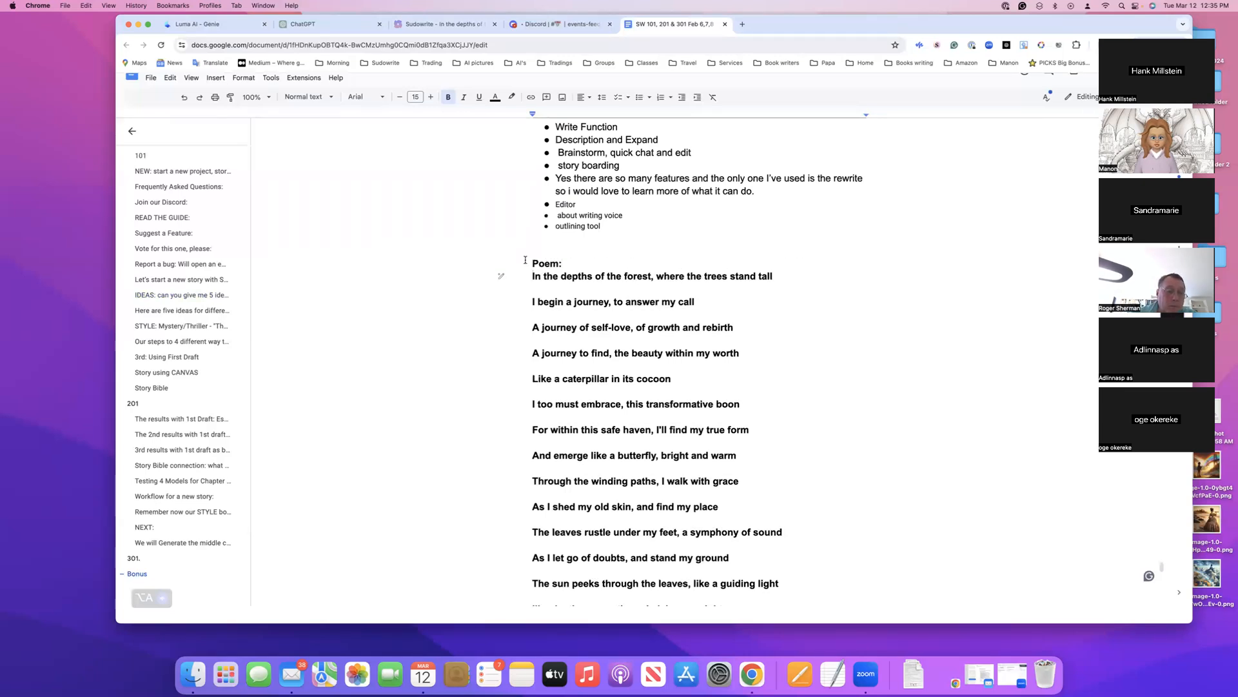
{"action": "scroll", "coordinate": [753, 400], "scroll_direction": "down", "scroll_amount": 2}
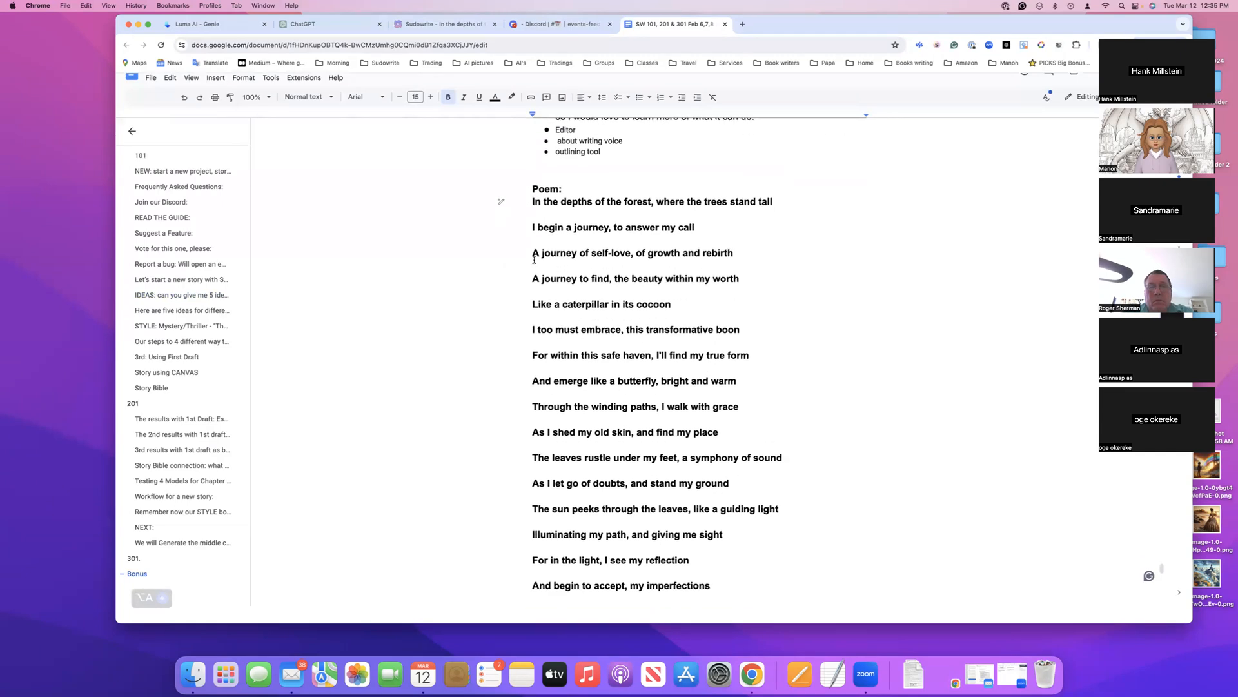
{"action": "scroll", "coordinate": [753, 399], "scroll_direction": "up", "scroll_amount": 3}
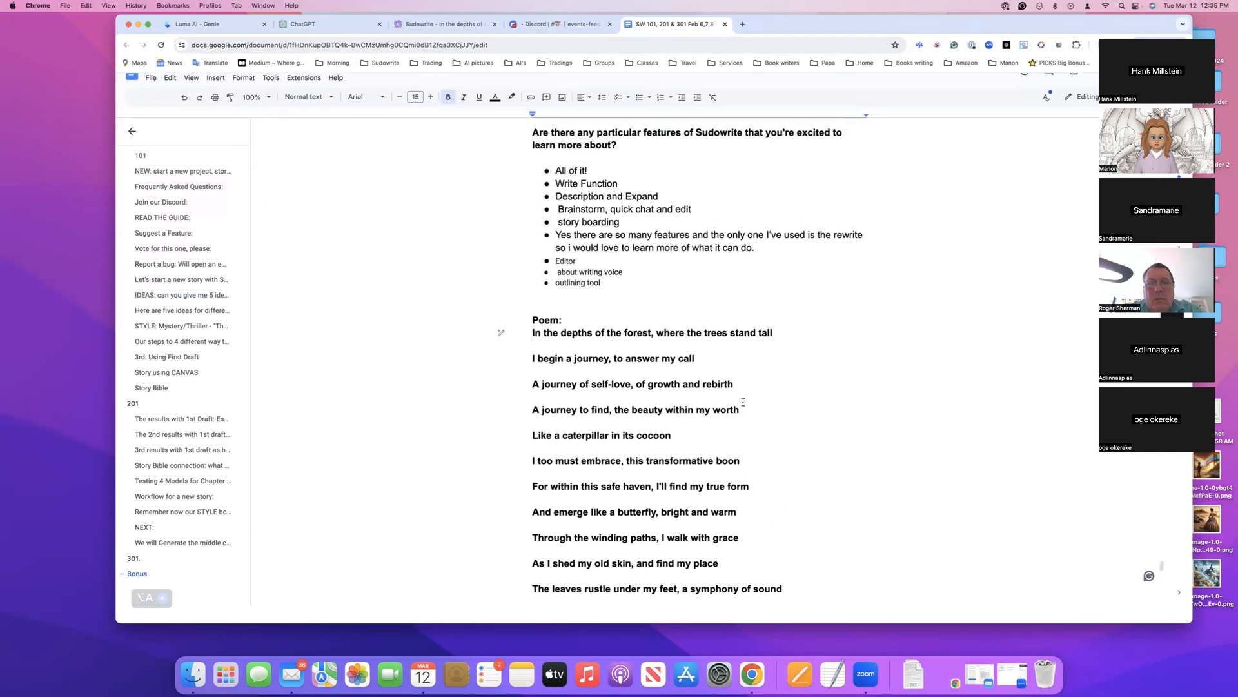
{"action": "scroll", "coordinate": [743, 402], "scroll_direction": "down", "scroll_amount": 8}
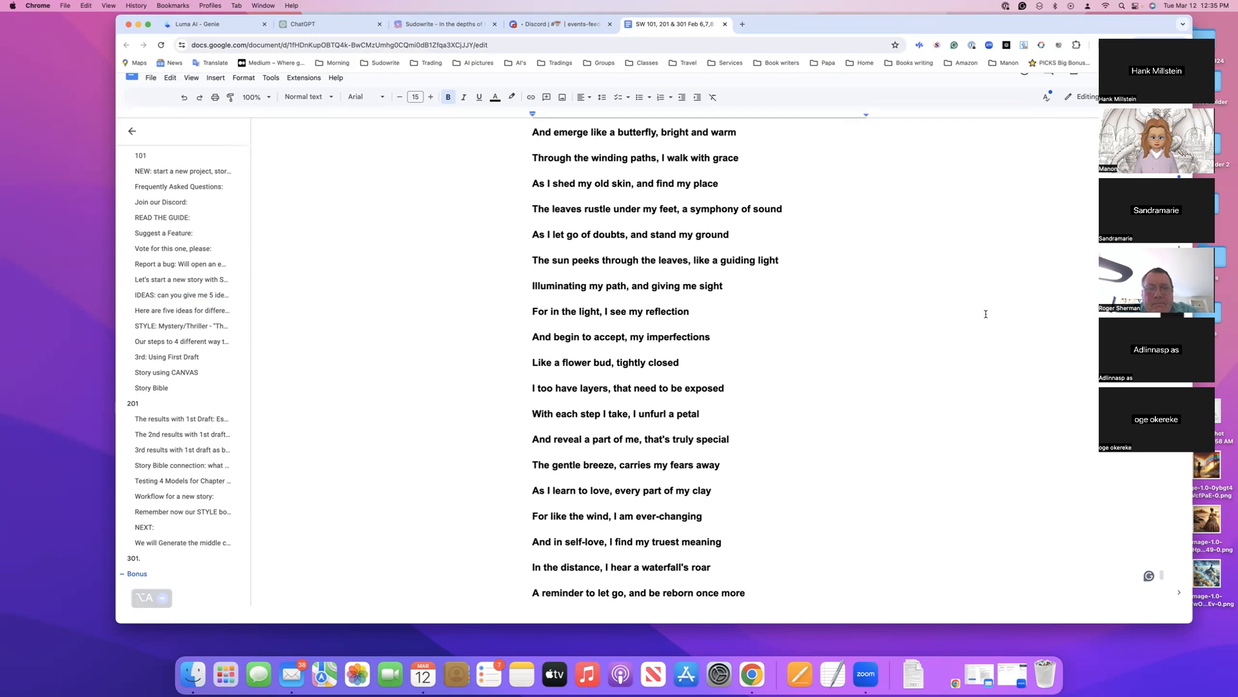
Return to Sudowrite, open the Untitled document and start the First Draft plugin for it
{"action": "left_click", "coordinate": [468, 26]}
{"action": "left_click", "coordinate": [699, 336]}
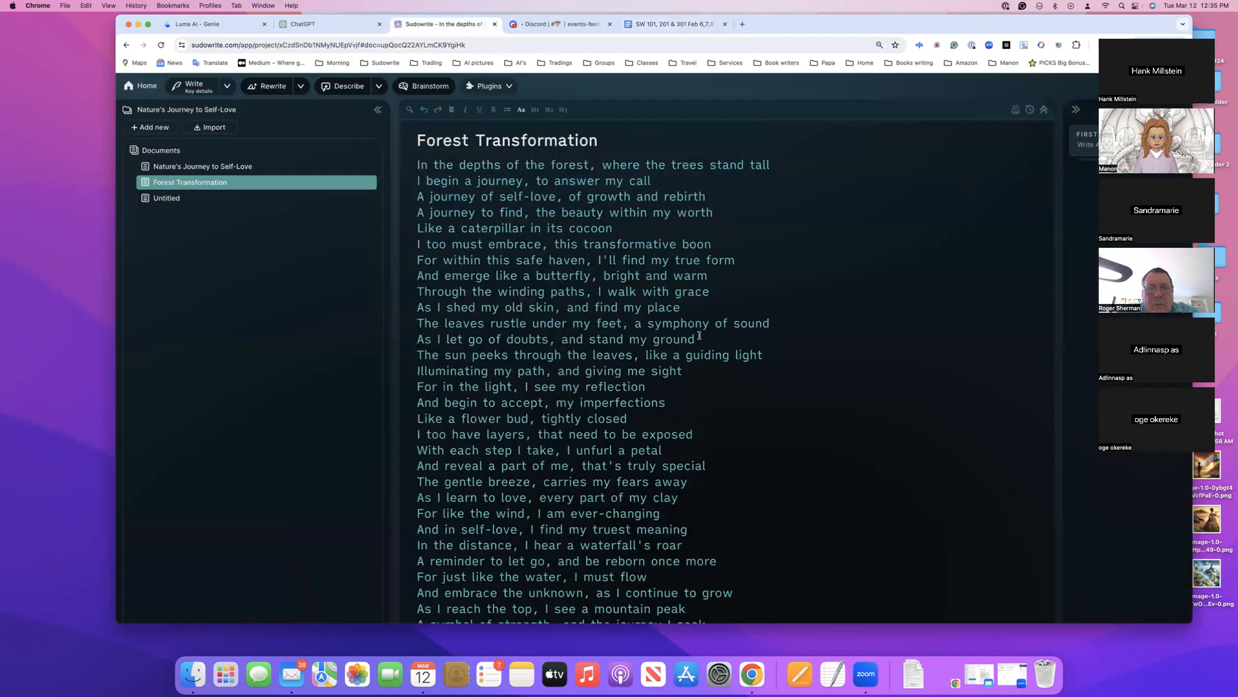
{"action": "left_click", "coordinate": [171, 200]}
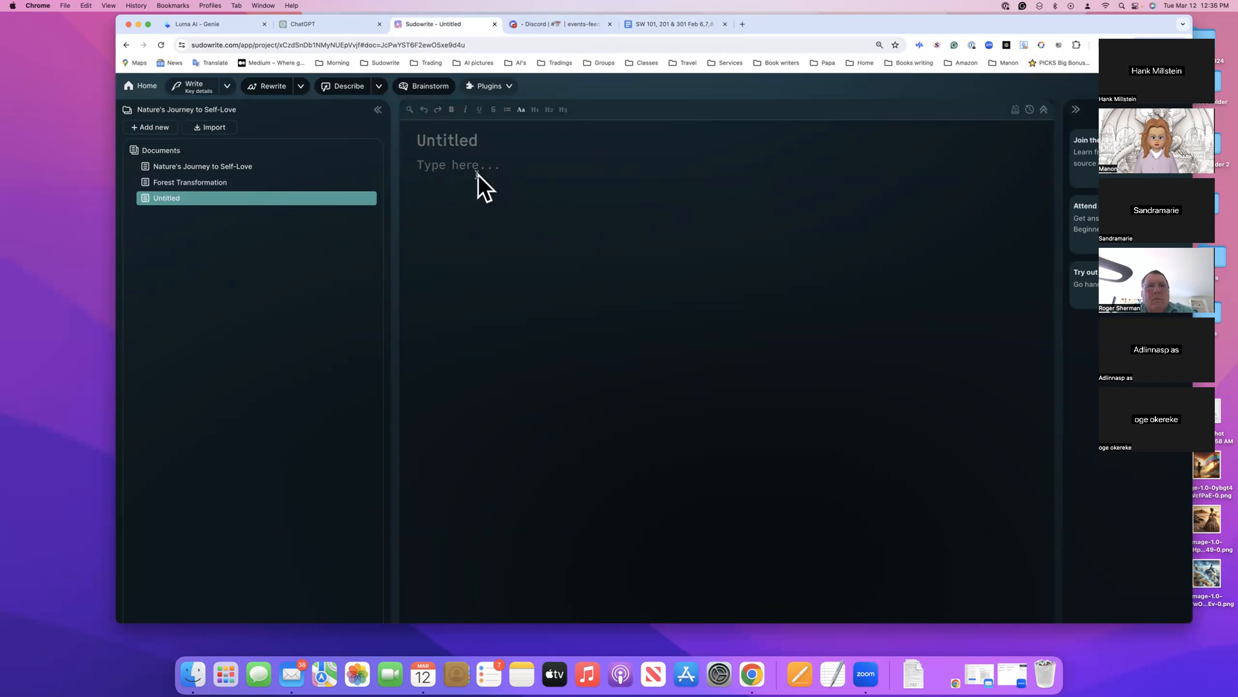
{"action": "left_click", "coordinate": [509, 89]}
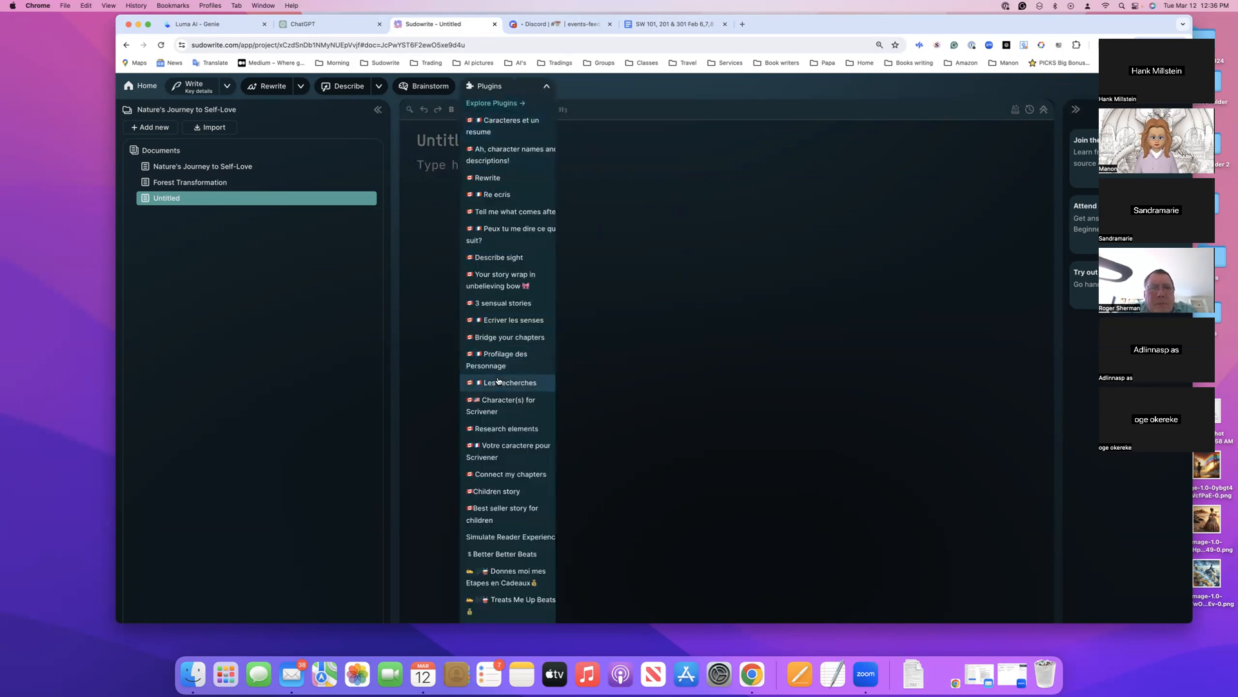
{"action": "scroll", "coordinate": [497, 379], "scroll_direction": "down", "scroll_amount": 5}
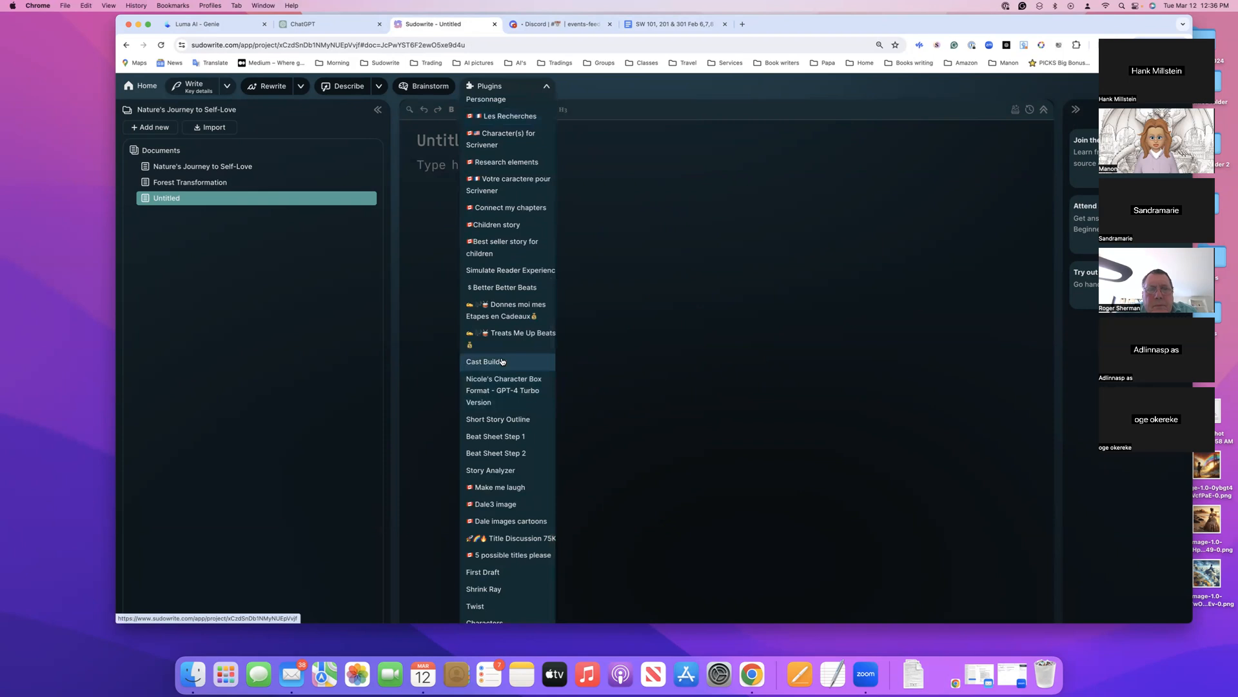
{"action": "left_click", "coordinate": [495, 573]}
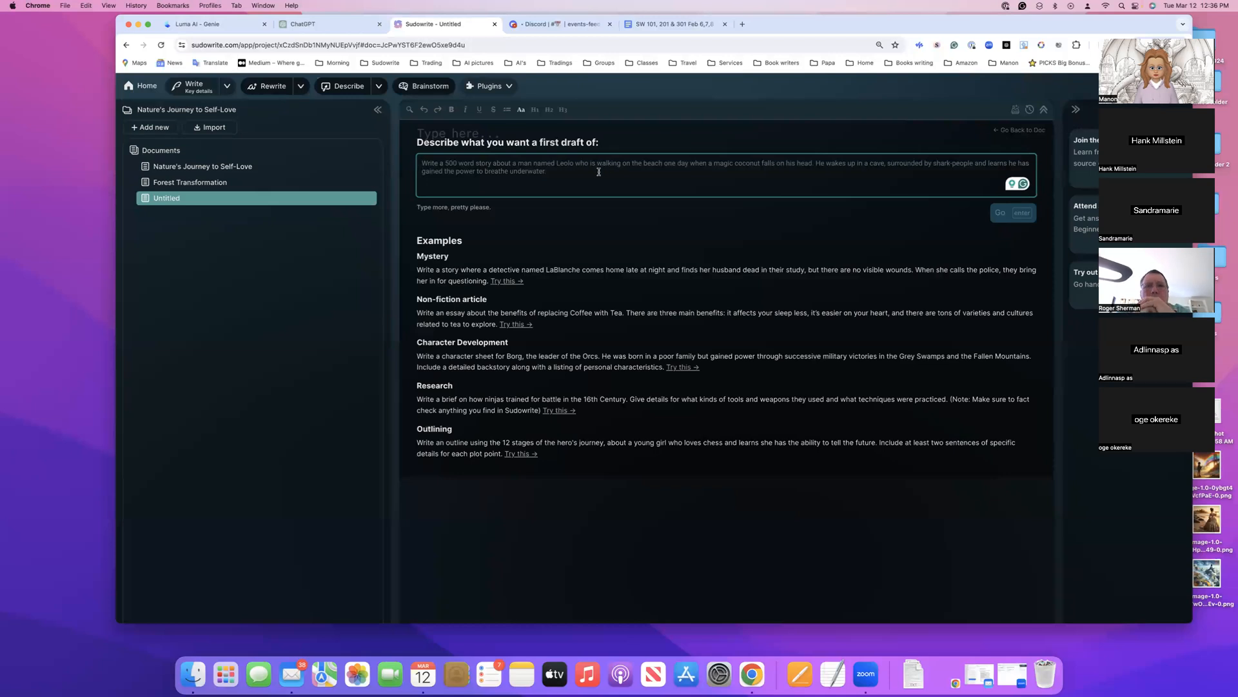
Run the Children story plugin on the blank document
{"action": "left_click", "coordinate": [507, 87]}
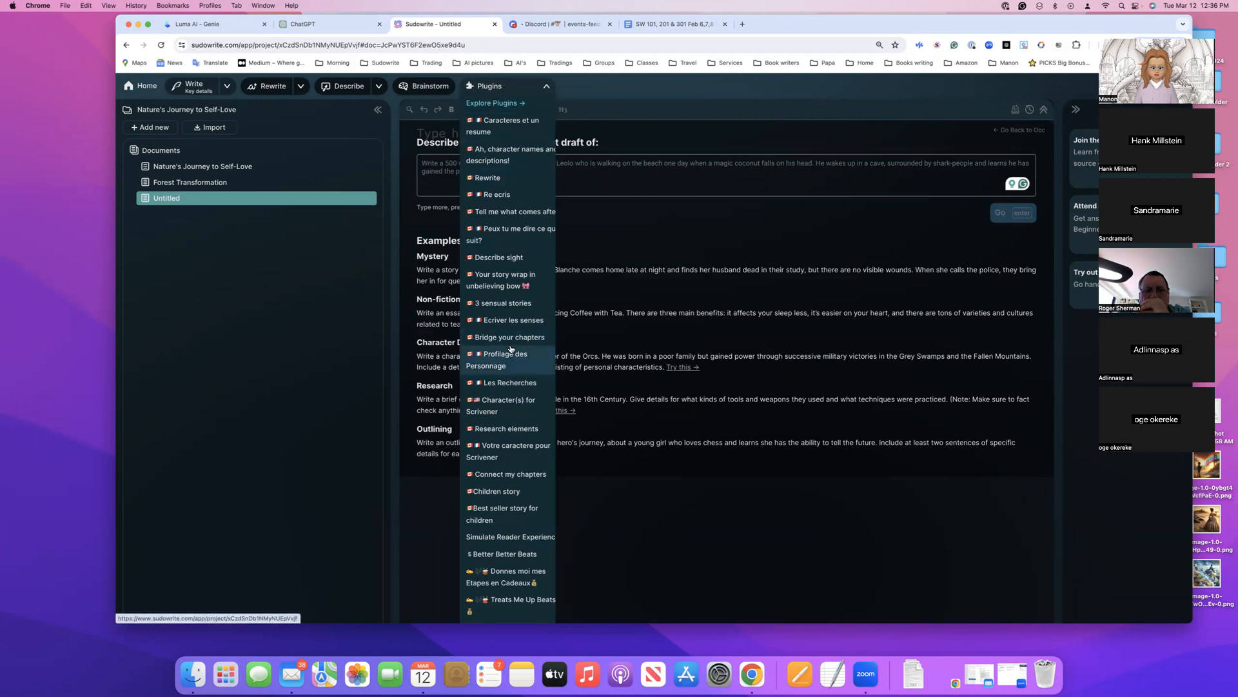
{"action": "scroll", "coordinate": [510, 349], "scroll_direction": "down", "scroll_amount": 3}
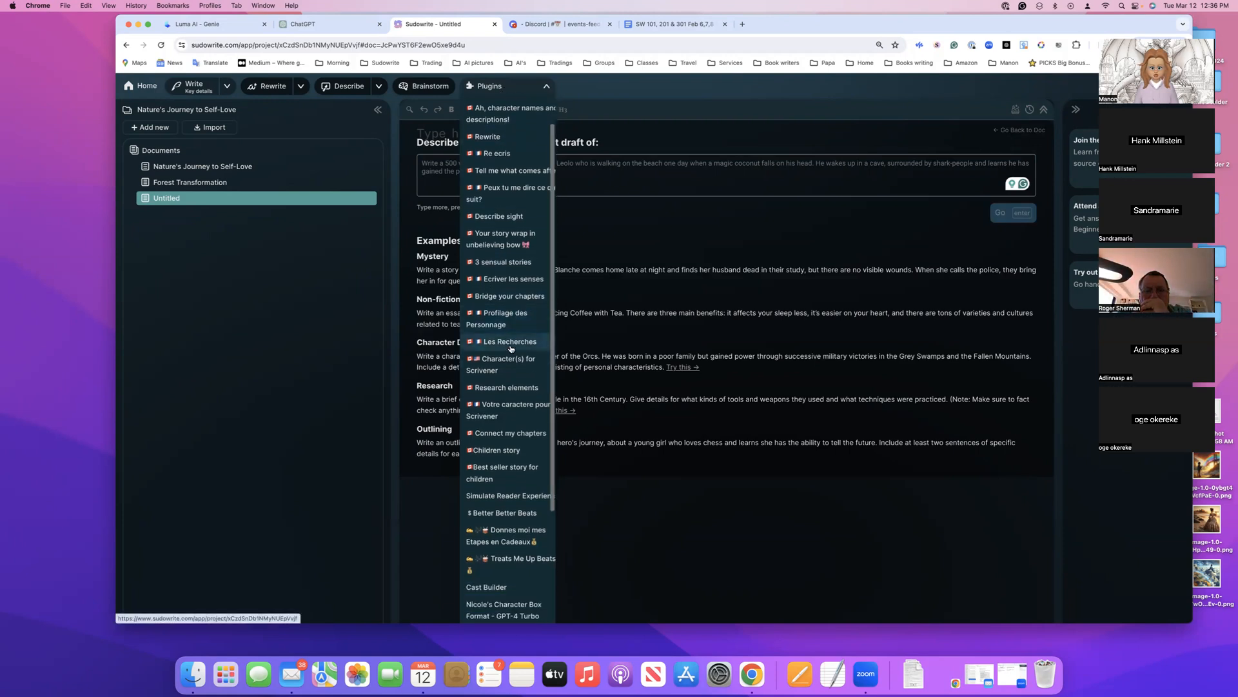
{"action": "scroll", "coordinate": [510, 349], "scroll_direction": "down", "scroll_amount": 1}
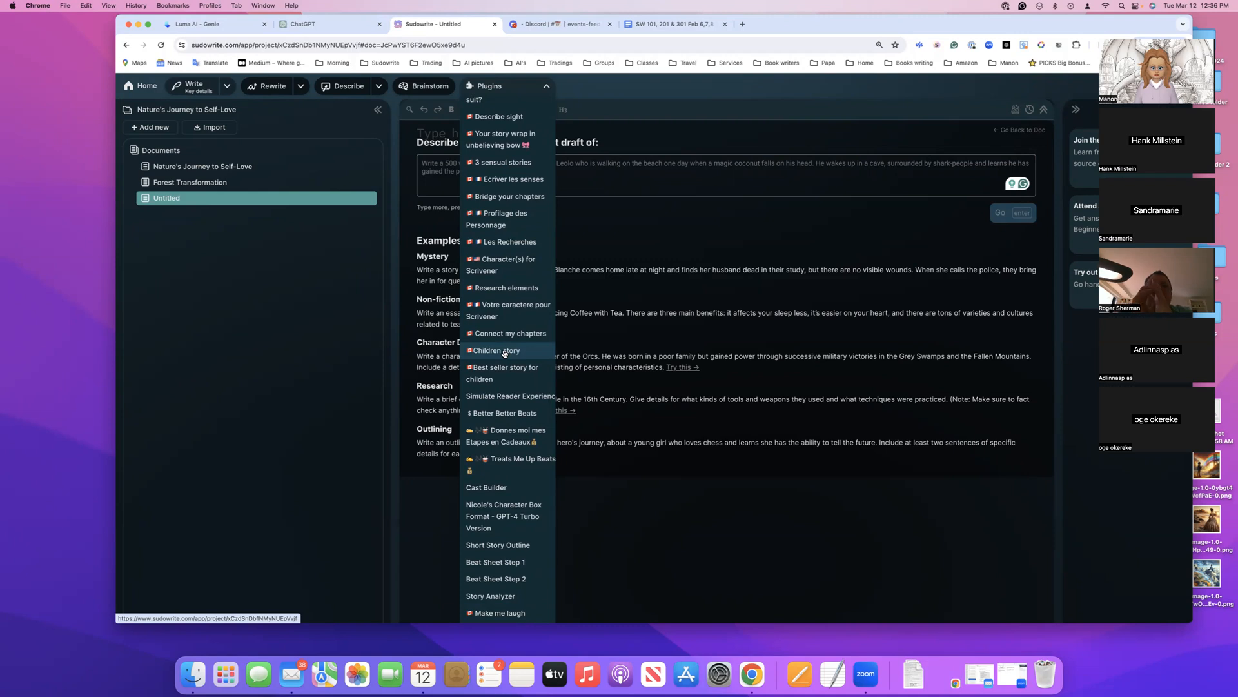
{"action": "left_click", "coordinate": [504, 351]}
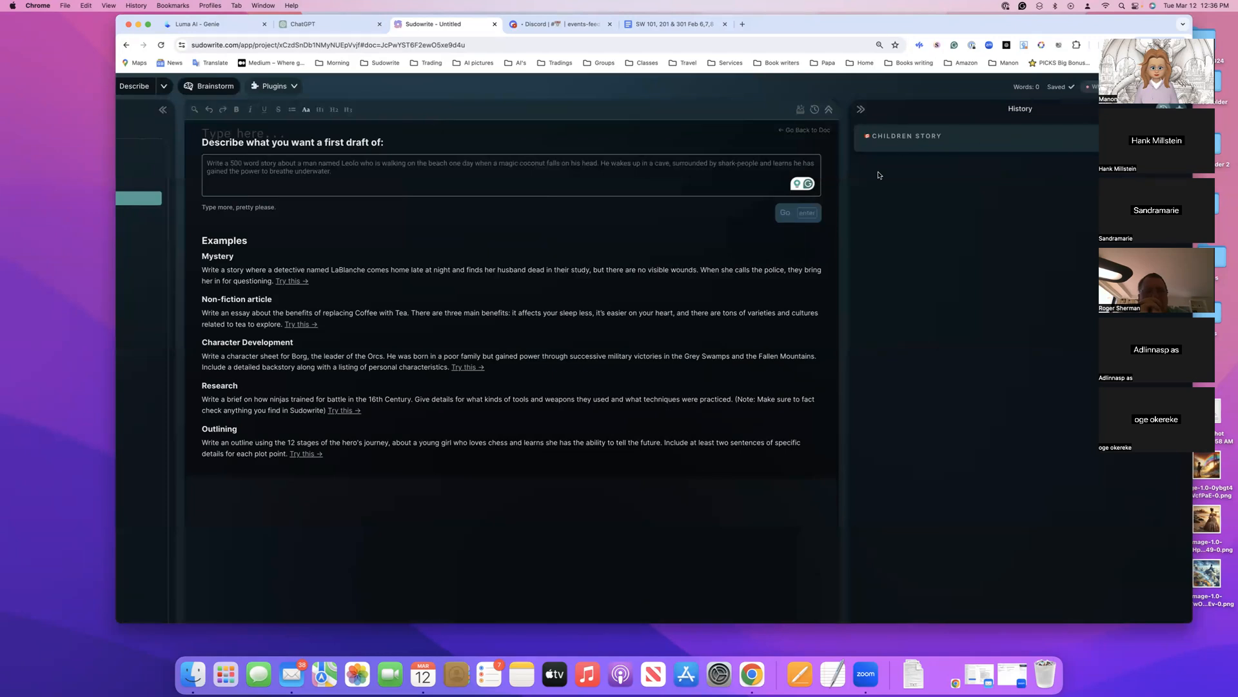
Open the generated children's story in the history and read it through
{"action": "left_click", "coordinate": [896, 134]}
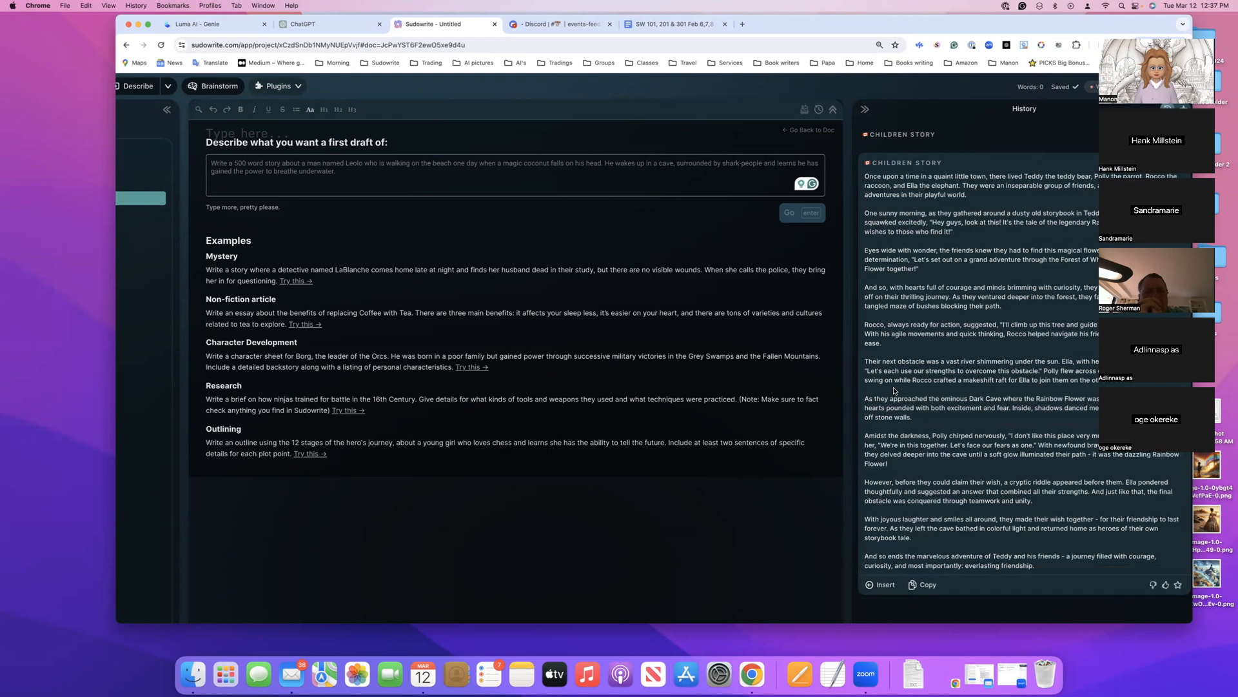
{"action": "scroll", "coordinate": [920, 362], "scroll_direction": "down", "scroll_amount": 2}
{"action": "scroll", "coordinate": [920, 361], "scroll_direction": "up", "scroll_amount": 2}
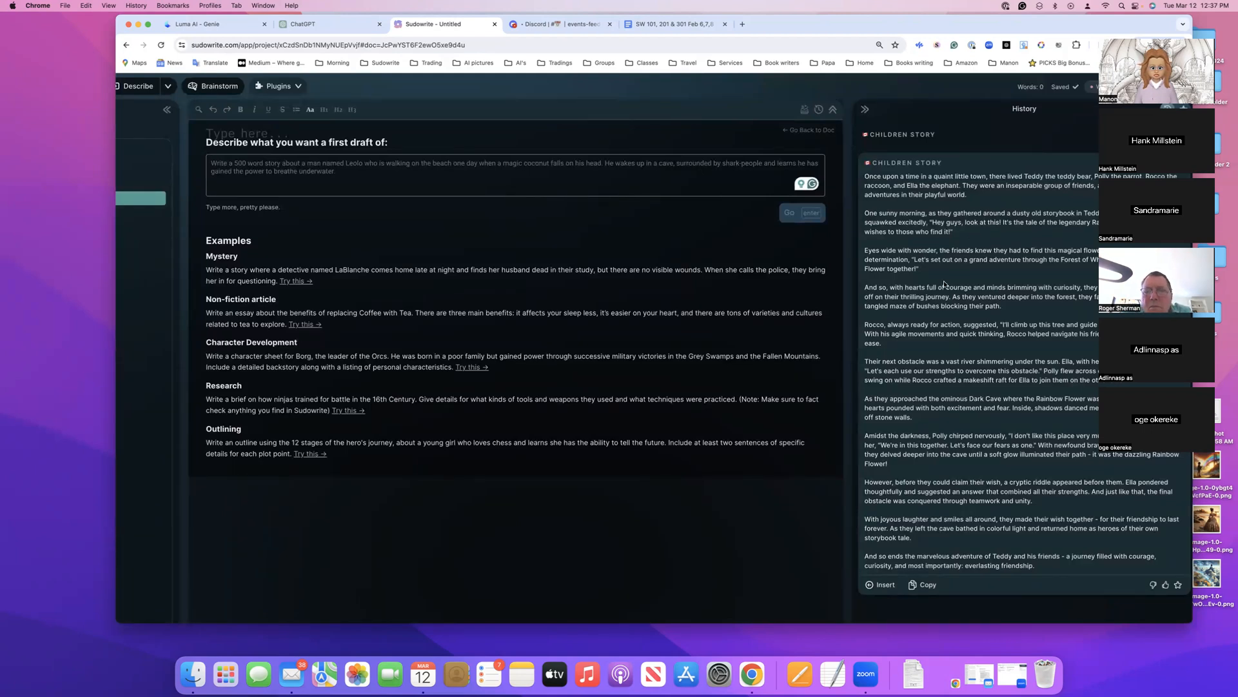
{"action": "scroll", "coordinate": [927, 343], "scroll_direction": "down", "scroll_amount": 3}
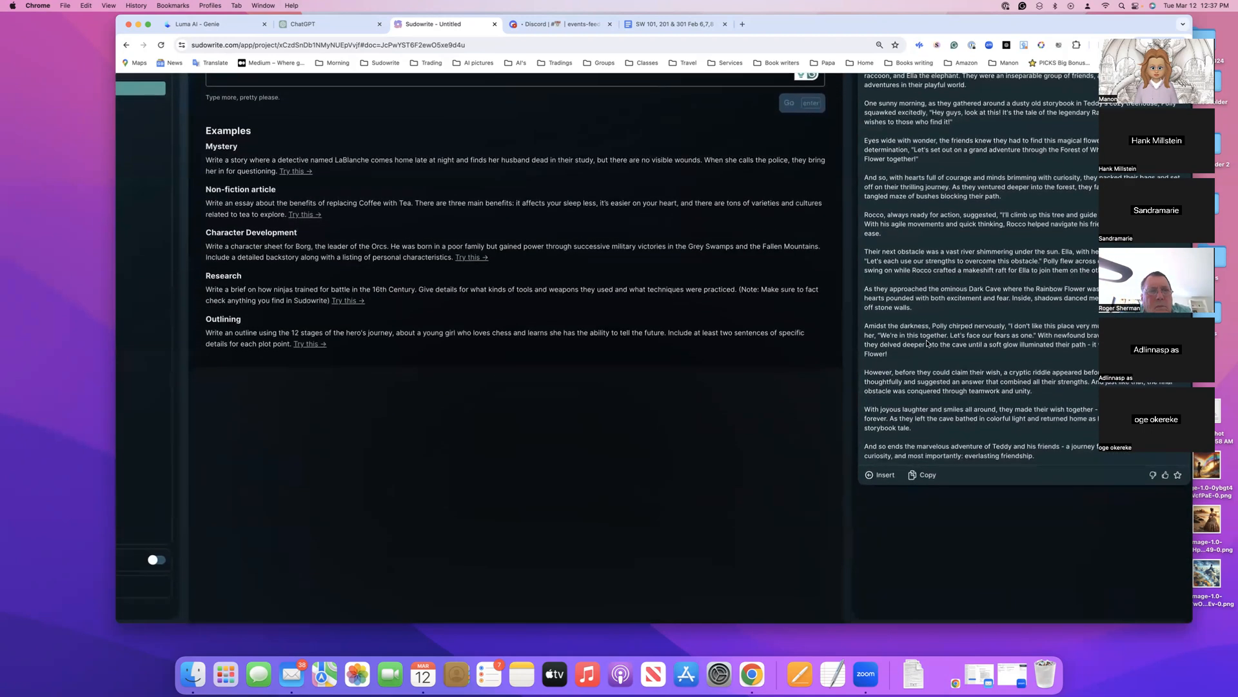
{"action": "scroll", "coordinate": [927, 342], "scroll_direction": "up", "scroll_amount": 3}
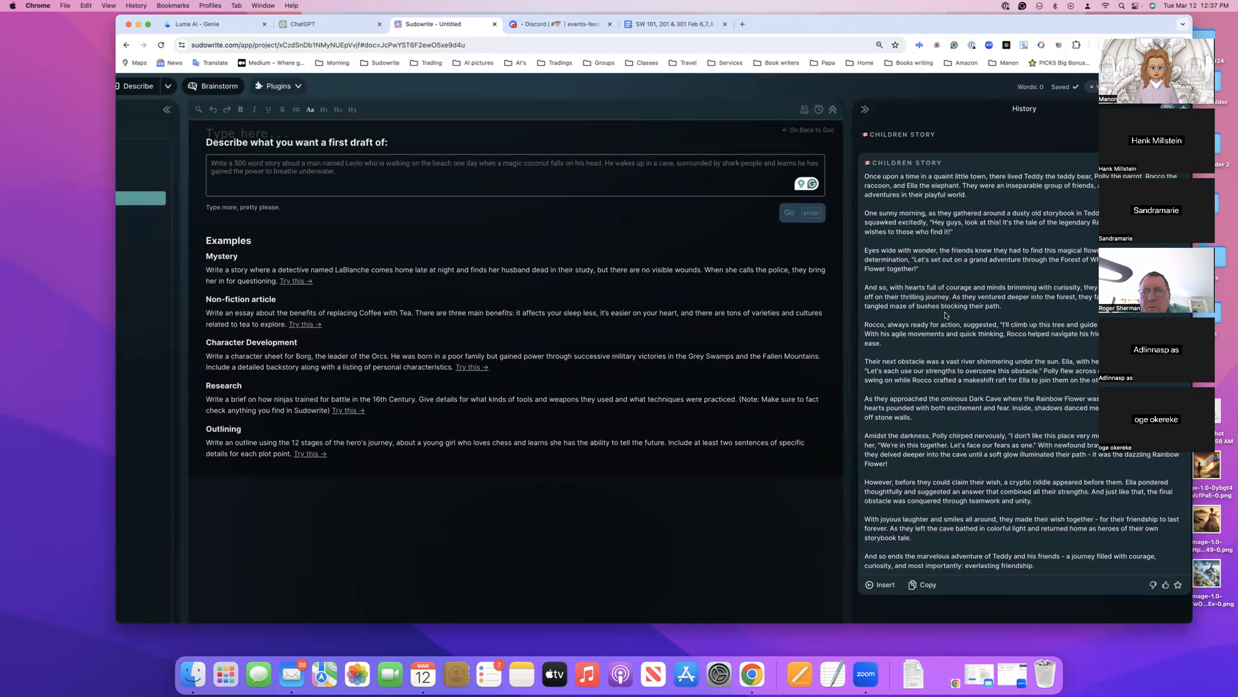
Switch from Sudowrite to the SW 101, 201 & 301 class notes document in Google Docs
{"action": "left_click", "coordinate": [261, 171]}
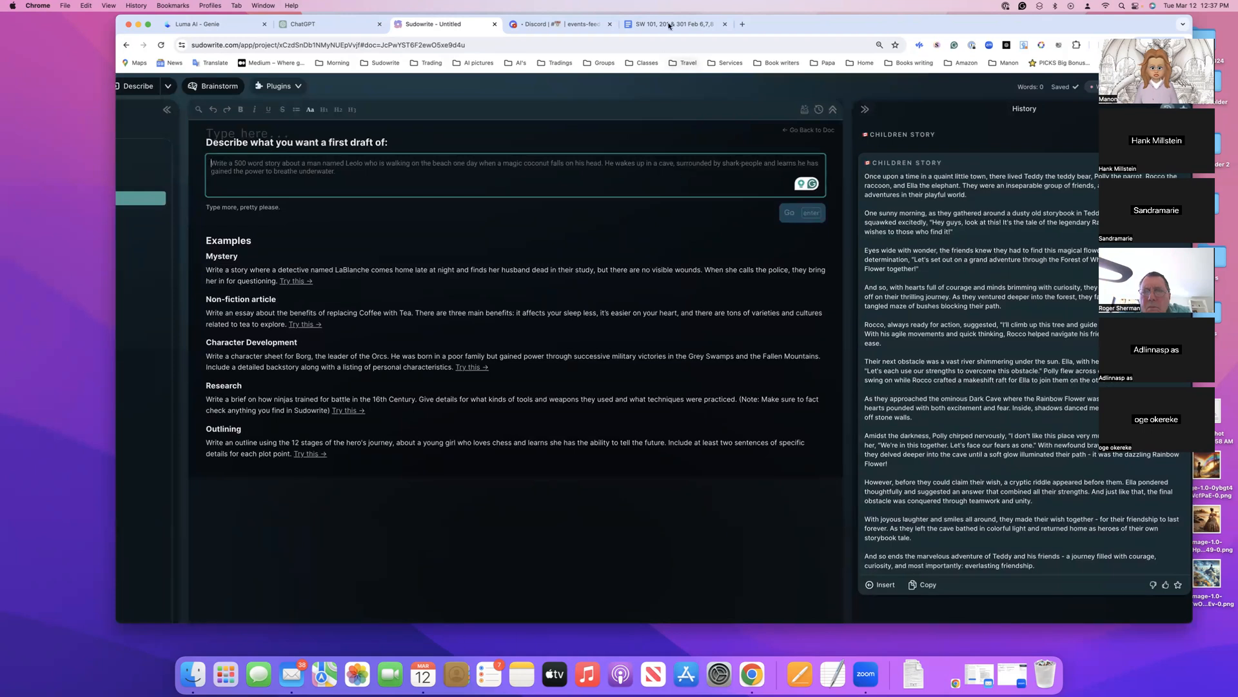
{"action": "left_click", "coordinate": [371, 25]}
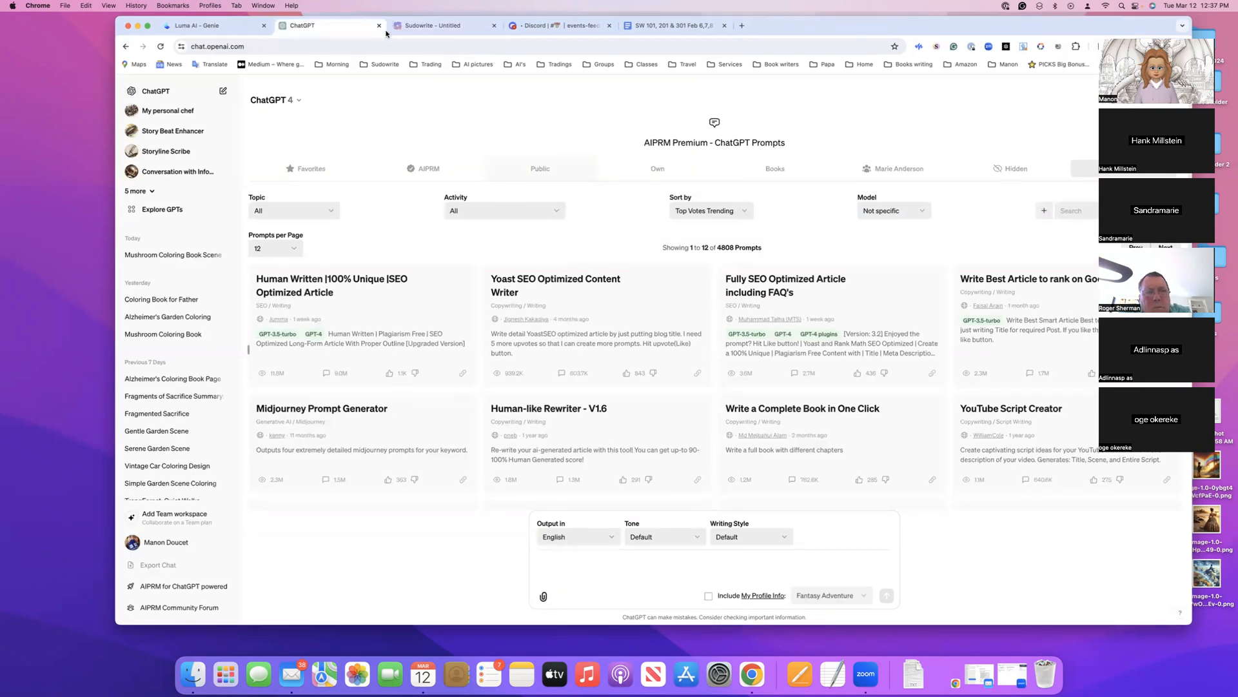
{"action": "left_click_drag", "start_coordinate": [386, 33], "coordinate": [377, 71]}
{"action": "left_click", "coordinate": [657, 65]}
Find the survey answers about writing projects and genres, and copy the line "Paranormal Romance Middle School Chapter Books"
{"action": "scroll", "coordinate": [657, 418], "scroll_direction": "down", "scroll_amount": 20}
{"action": "scroll", "coordinate": [650, 462], "scroll_direction": "up", "scroll_amount": 15}
{"action": "scroll", "coordinate": [653, 459], "scroll_direction": "up", "scroll_amount": 15}
{"action": "scroll", "coordinate": [653, 461], "scroll_direction": "up", "scroll_amount": 5}
{"action": "scroll", "coordinate": [652, 460], "scroll_direction": "down", "scroll_amount": 5}
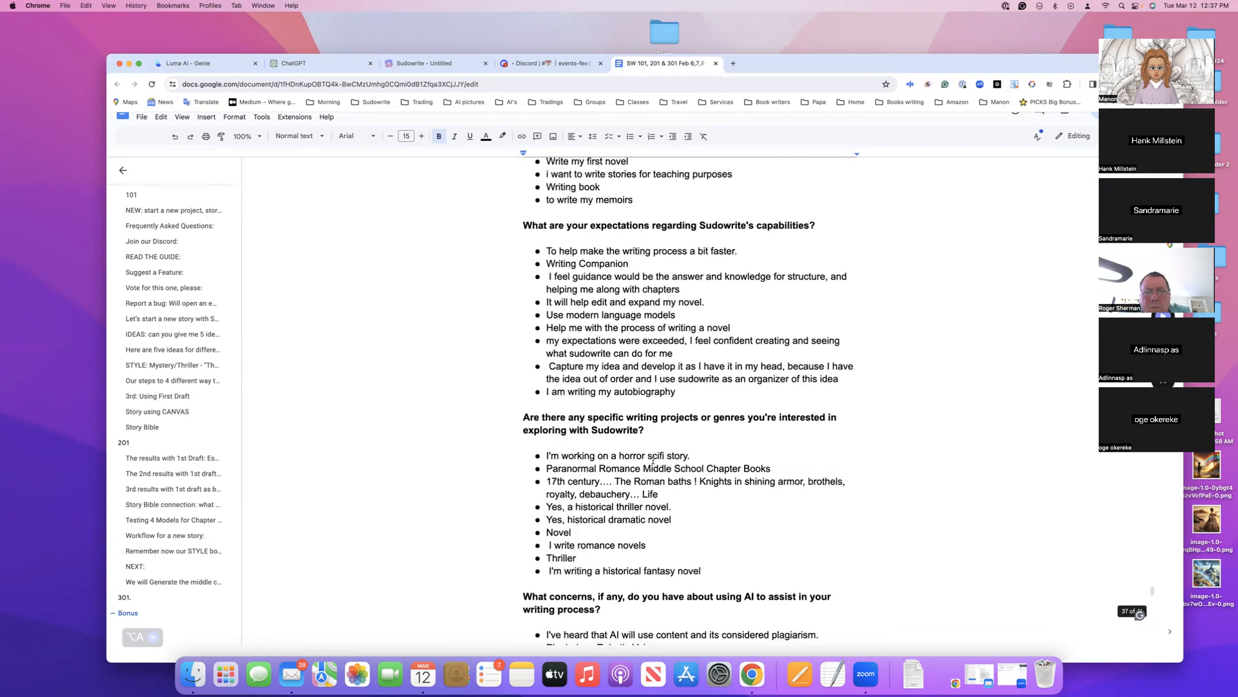
{"action": "scroll", "coordinate": [653, 461], "scroll_direction": "down", "scroll_amount": 4}
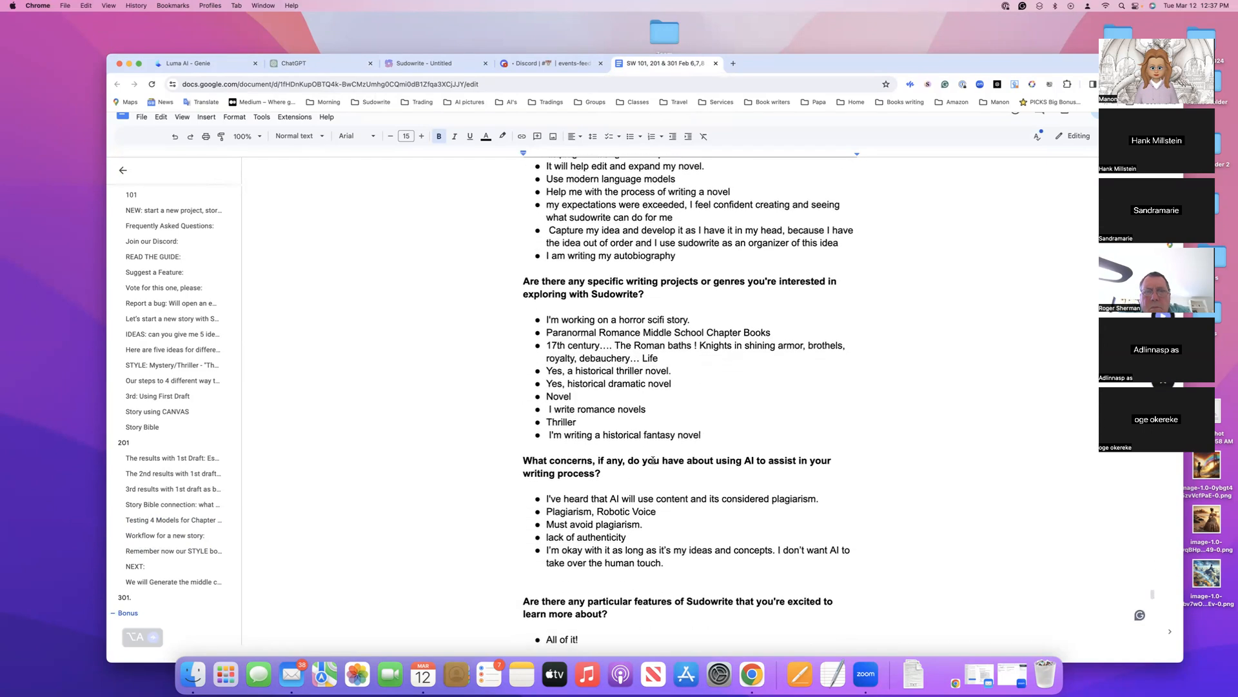
{"action": "scroll", "coordinate": [653, 459], "scroll_direction": "down", "scroll_amount": 2}
{"action": "scroll", "coordinate": [653, 460], "scroll_direction": "up", "scroll_amount": 2}
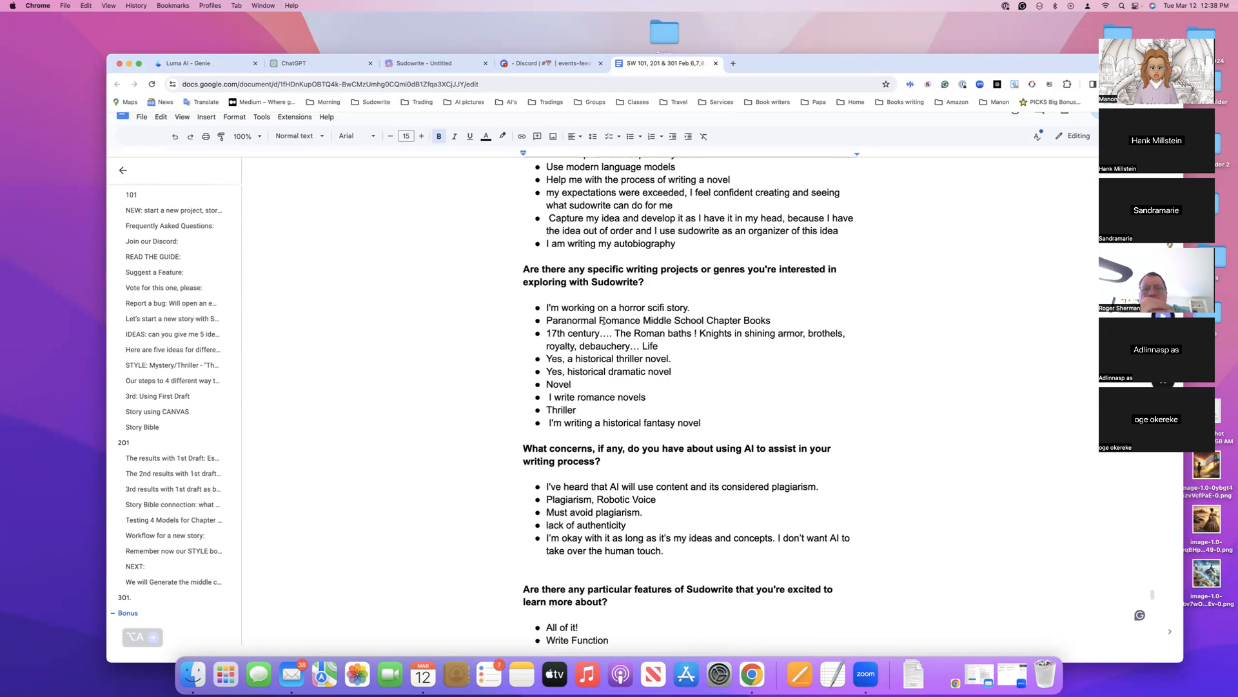
{"action": "left_click_drag", "start_coordinate": [772, 320], "coordinate": [547, 337]}
{"action": "key", "text": "super+c"}
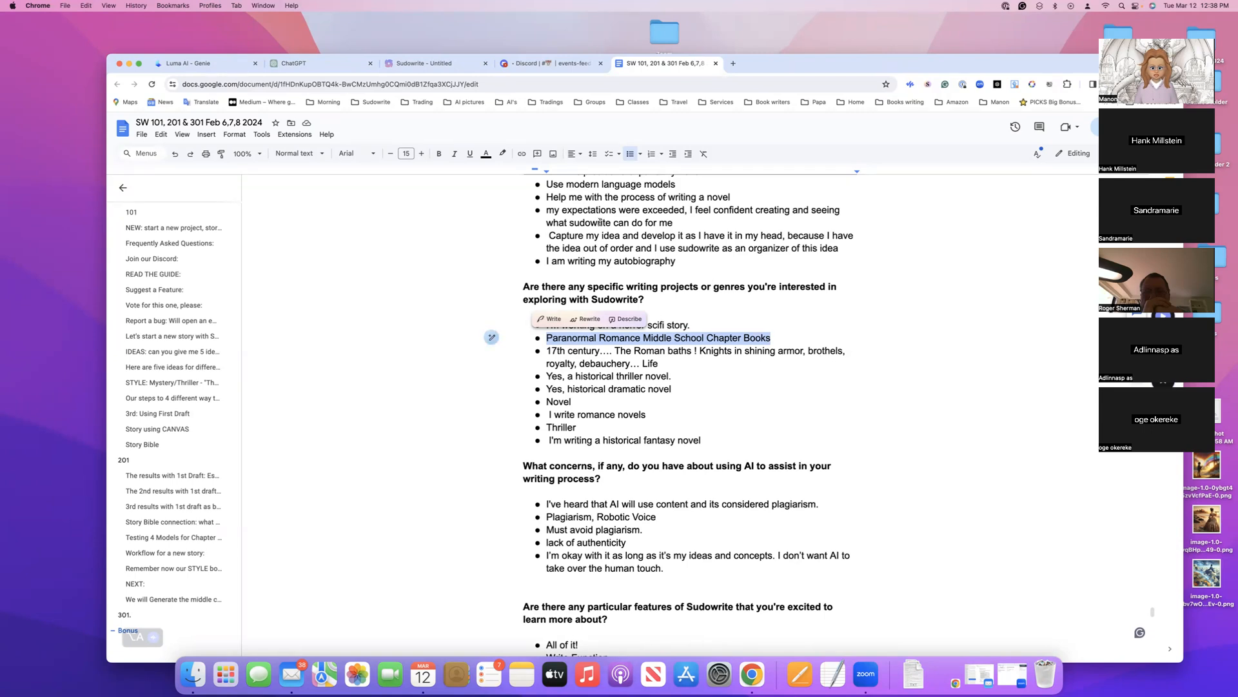
Back in Sudowrite, generate a first draft from the prompt "Give me 3 ideas for a Paranormal Romance Middle School Chapter Books"
{"action": "left_click", "coordinate": [426, 64]}
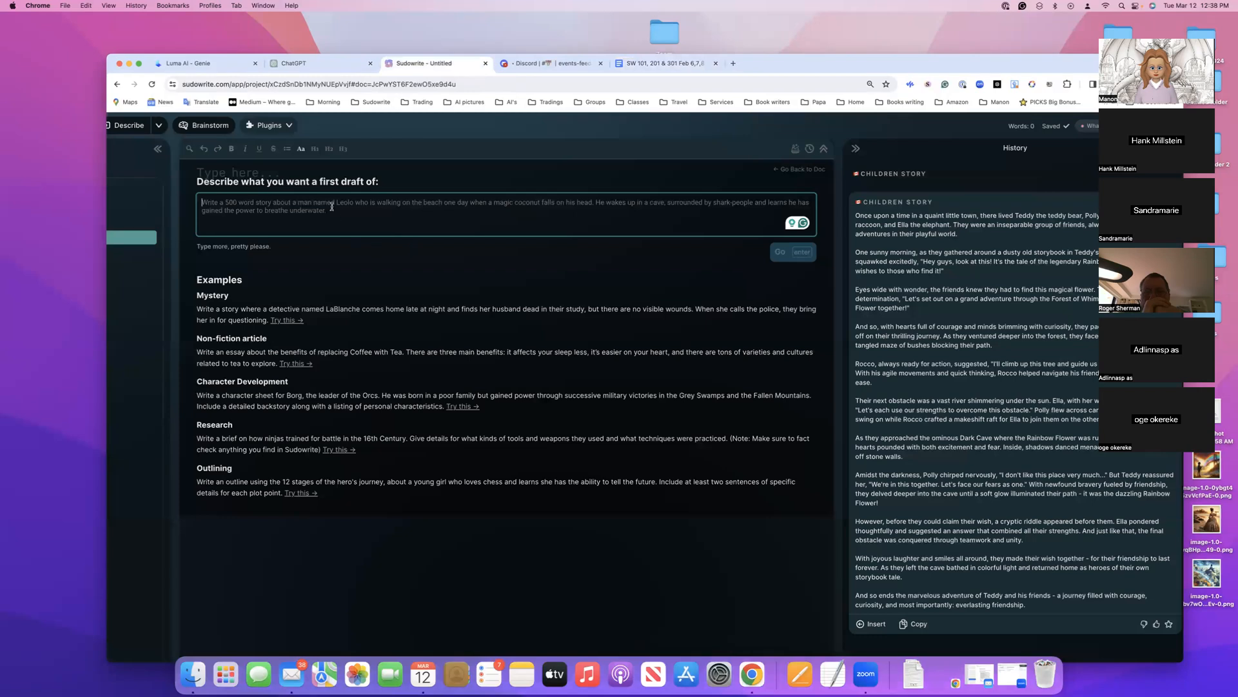
{"action": "key", "text": "super+v"}
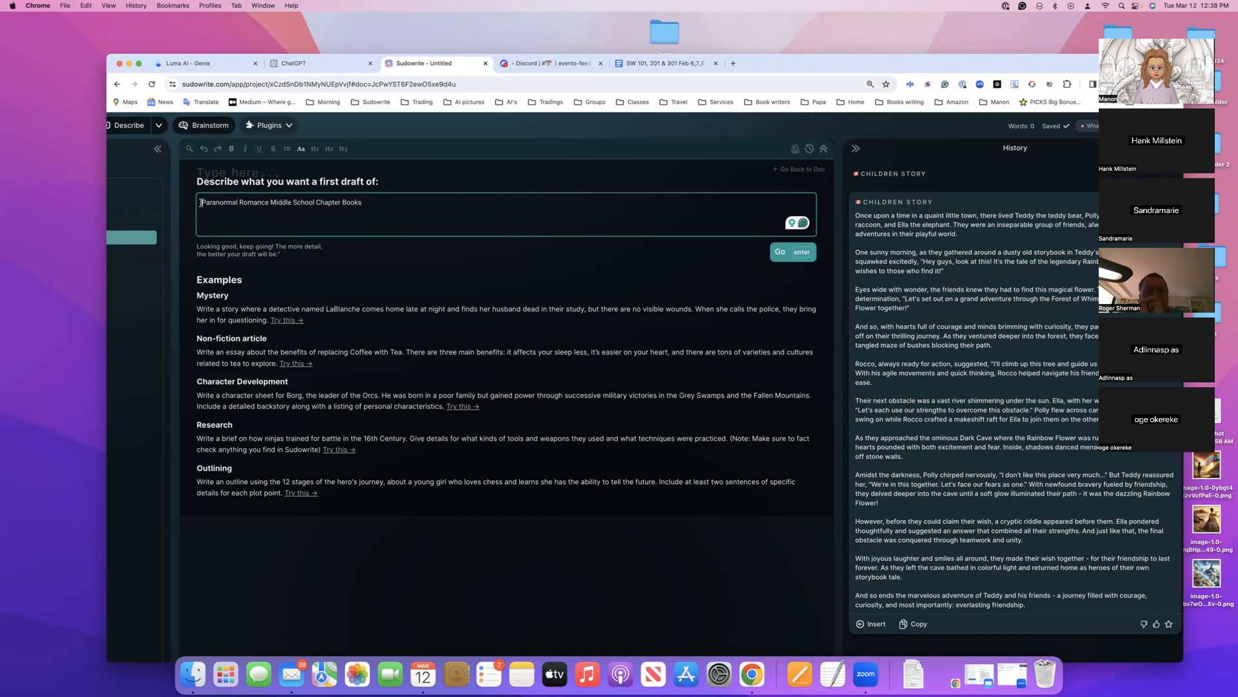
{"action": "type", "text": "Give me 3 ideas for a"}
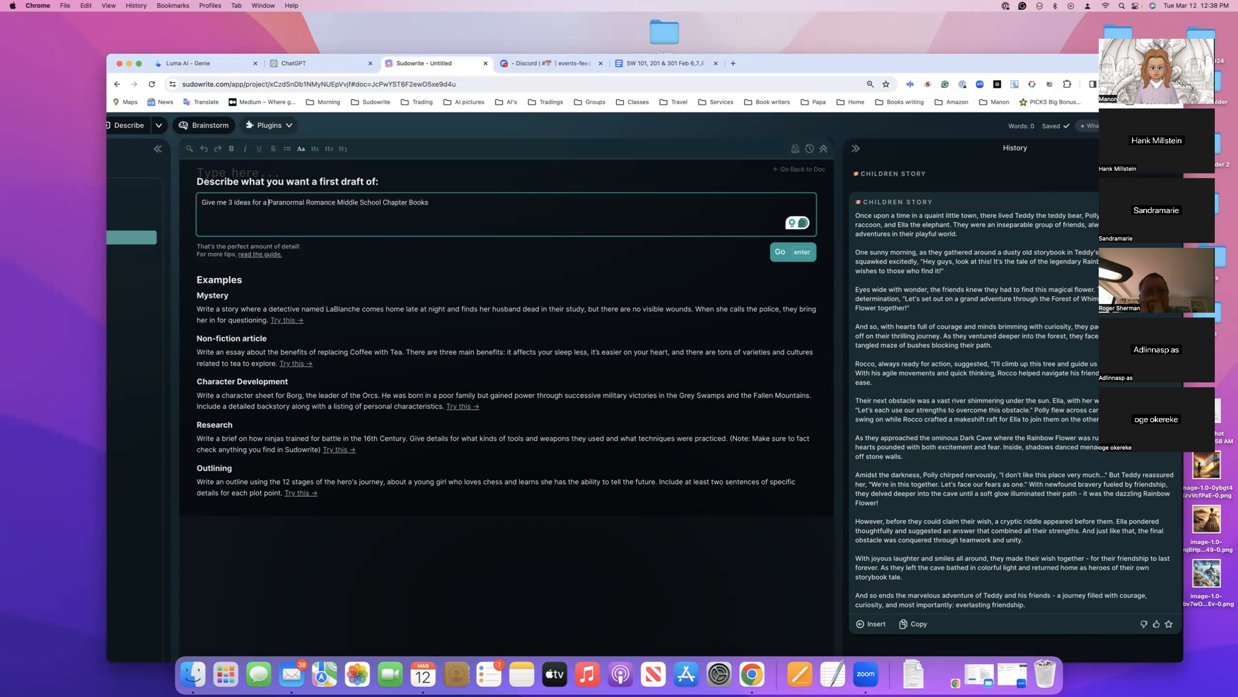
{"action": "left_click", "coordinate": [800, 255]}
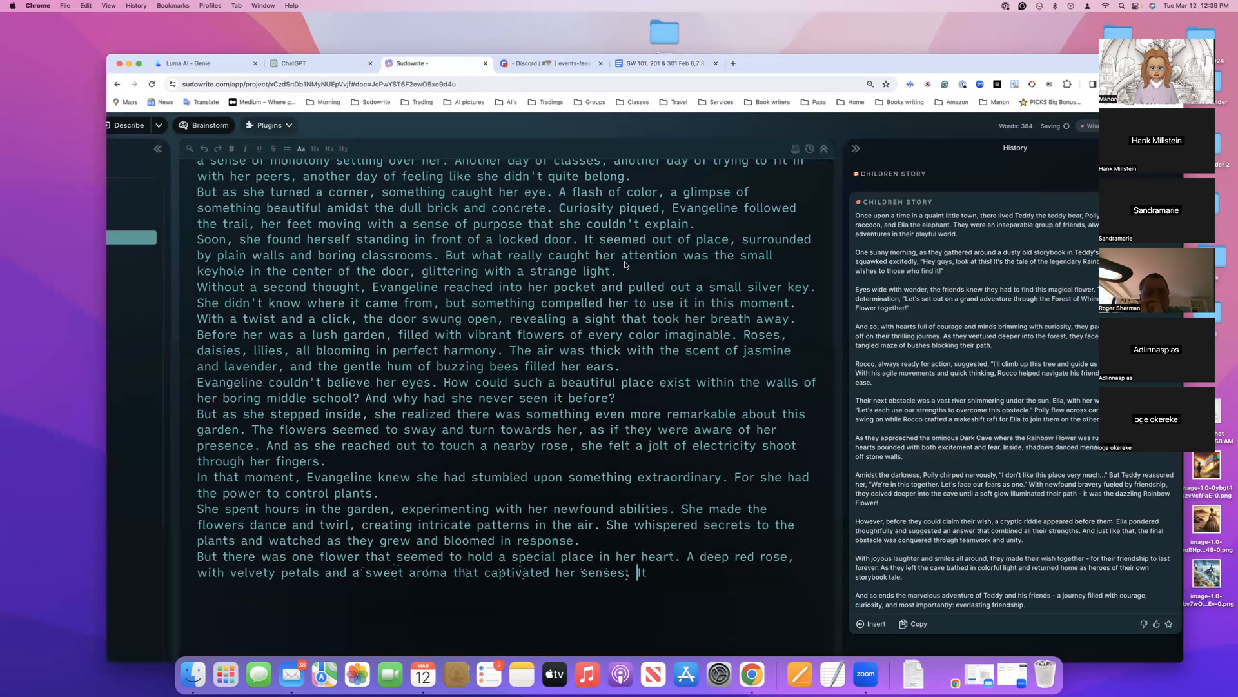
Read through the generated middle school story from beginning to end and check its word count and history entry
{"action": "scroll", "coordinate": [624, 265], "scroll_direction": "up", "scroll_amount": 2}
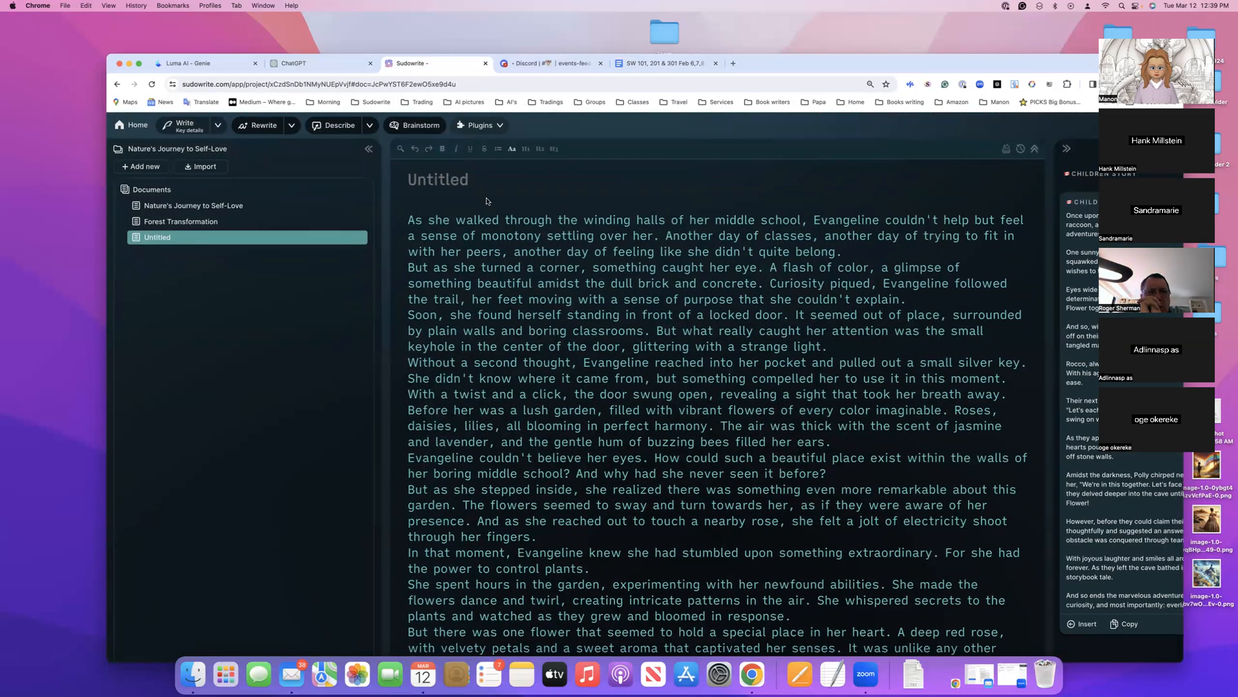
{"action": "scroll", "coordinate": [485, 207], "scroll_direction": "down", "scroll_amount": 6}
{"action": "scroll", "coordinate": [485, 207], "scroll_direction": "down", "scroll_amount": 1}
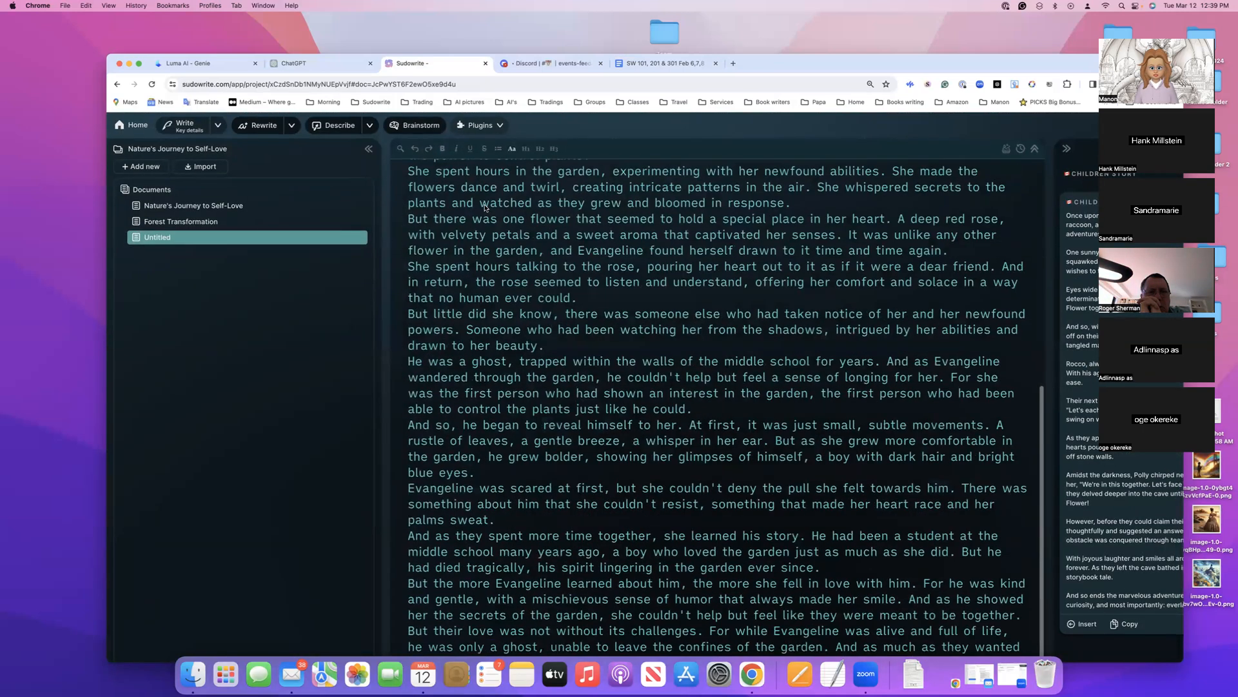
{"action": "scroll", "coordinate": [485, 207], "scroll_direction": "down", "scroll_amount": 3}
{"action": "scroll", "coordinate": [485, 207], "scroll_direction": "down", "scroll_amount": 1}
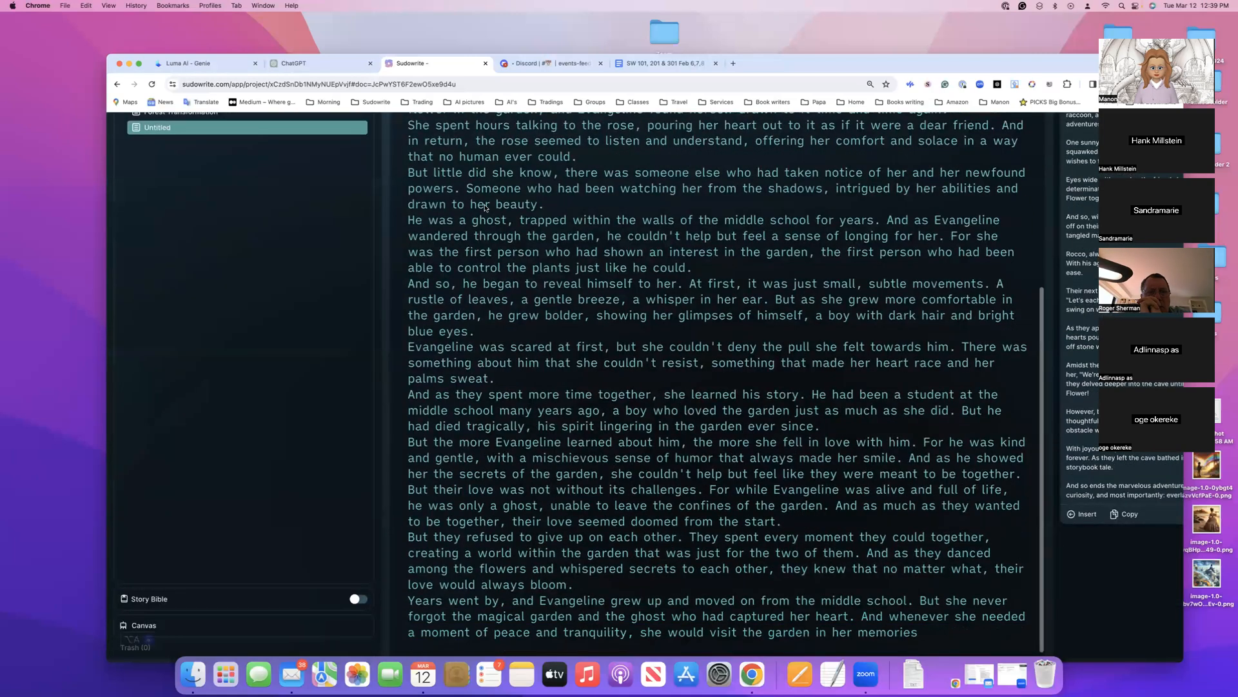
{"action": "scroll", "coordinate": [477, 232], "scroll_direction": "up", "scroll_amount": 7}
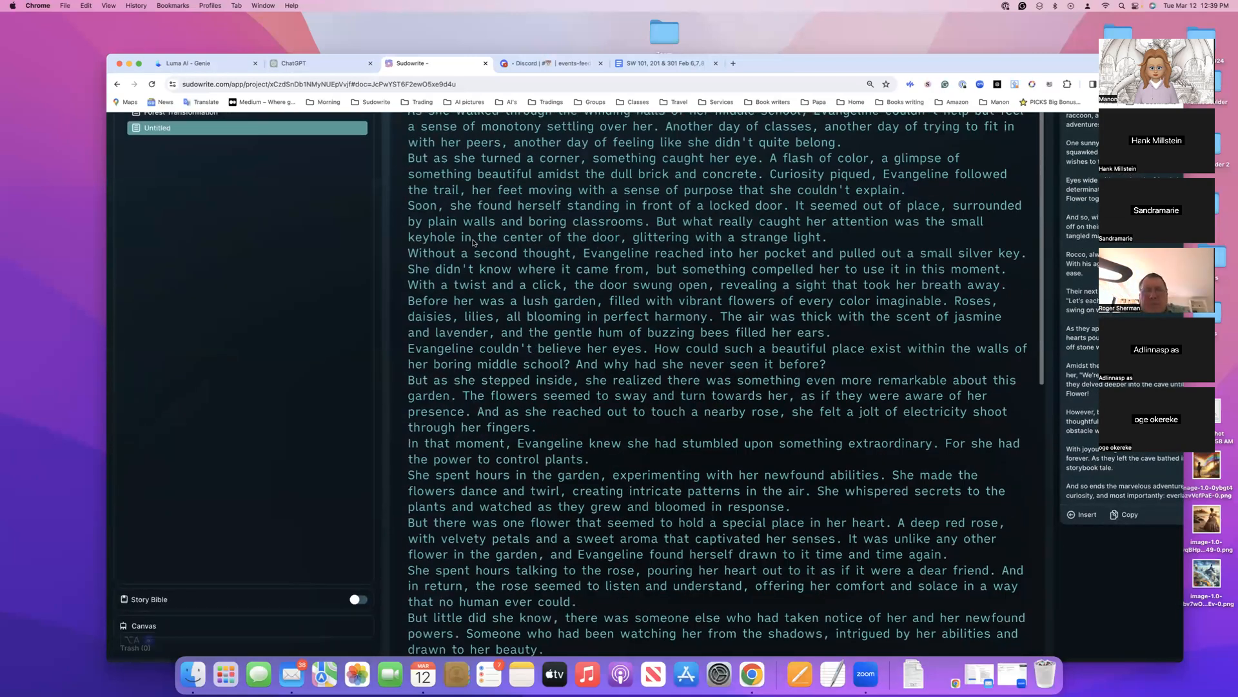
{"action": "scroll", "coordinate": [474, 242], "scroll_direction": "up", "scroll_amount": 3}
{"action": "scroll", "coordinate": [509, 238], "scroll_direction": "right", "scroll_amount": 3}
{"action": "scroll", "coordinate": [517, 235], "scroll_direction": "right", "scroll_amount": 2}
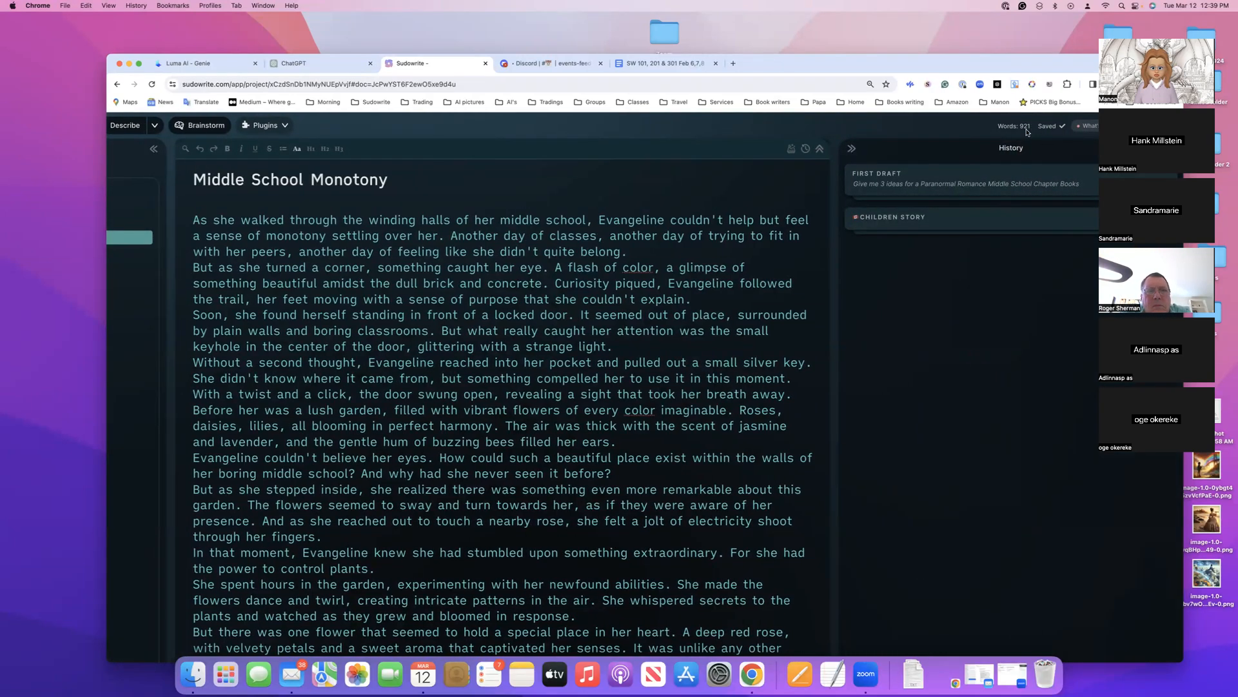
{"action": "scroll", "coordinate": [607, 322], "scroll_direction": "down", "scroll_amount": 10}
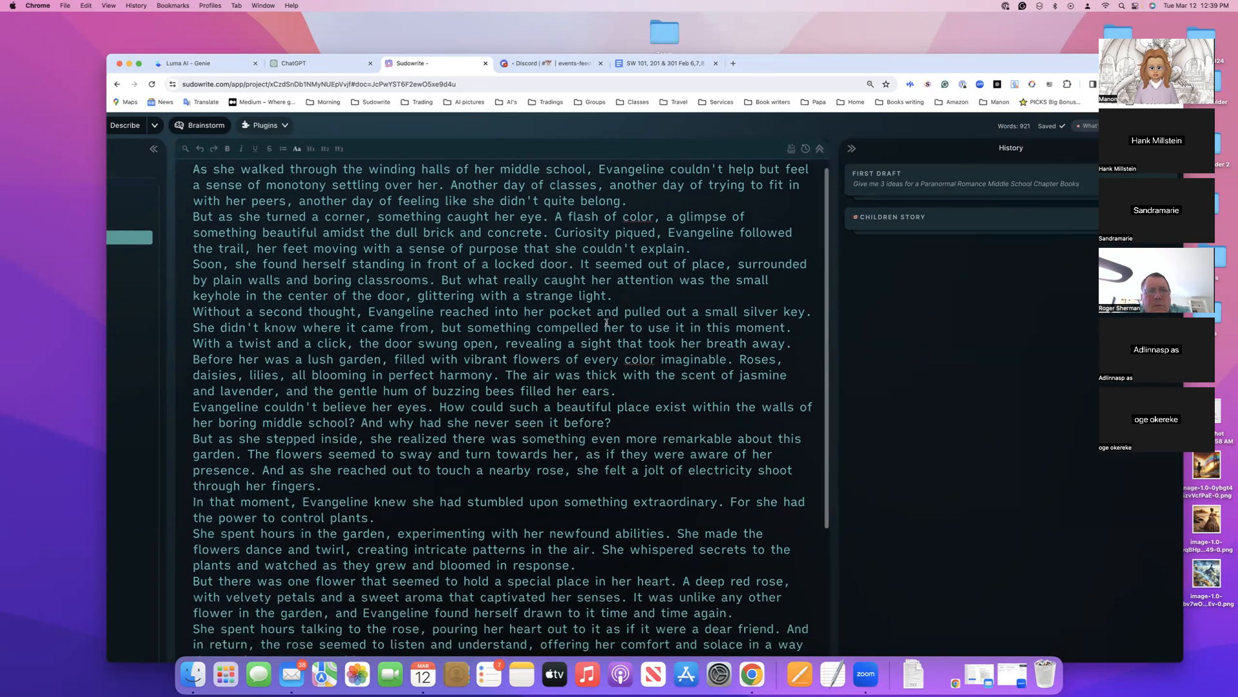
{"action": "scroll", "coordinate": [606, 322], "scroll_direction": "down", "scroll_amount": 3}
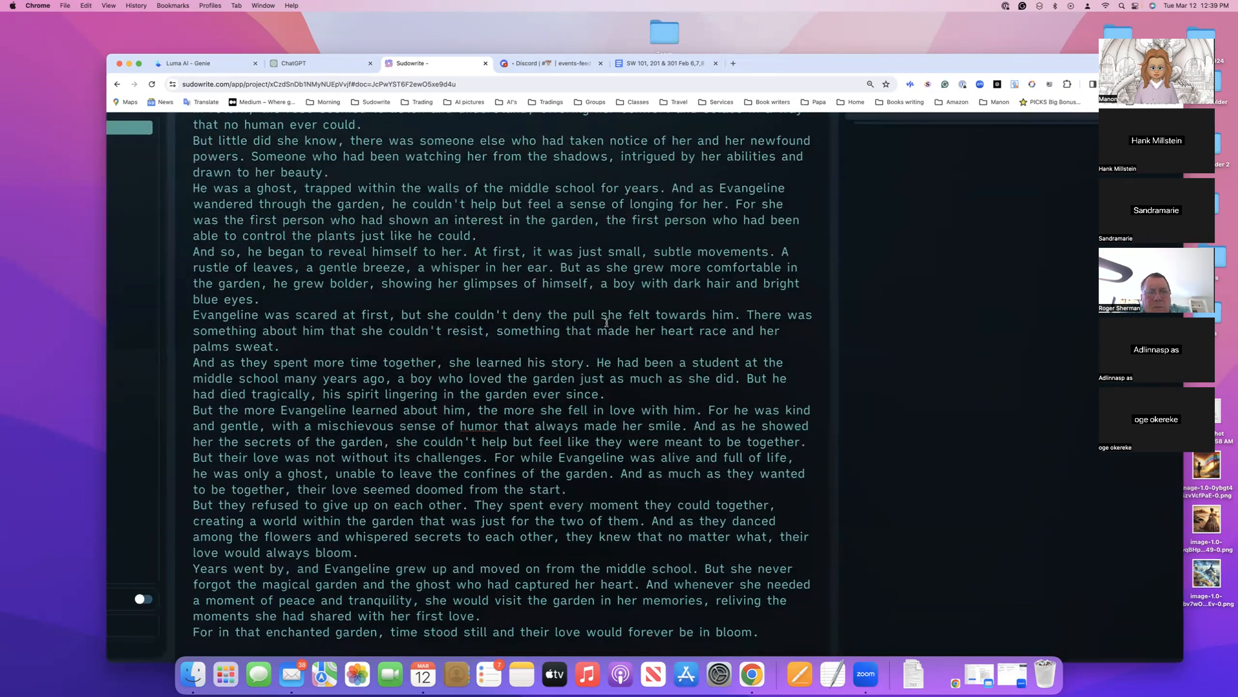
{"action": "scroll", "coordinate": [607, 322], "scroll_direction": "up", "scroll_amount": 6}
{"action": "scroll", "coordinate": [631, 272], "scroll_direction": "up", "scroll_amount": 3}
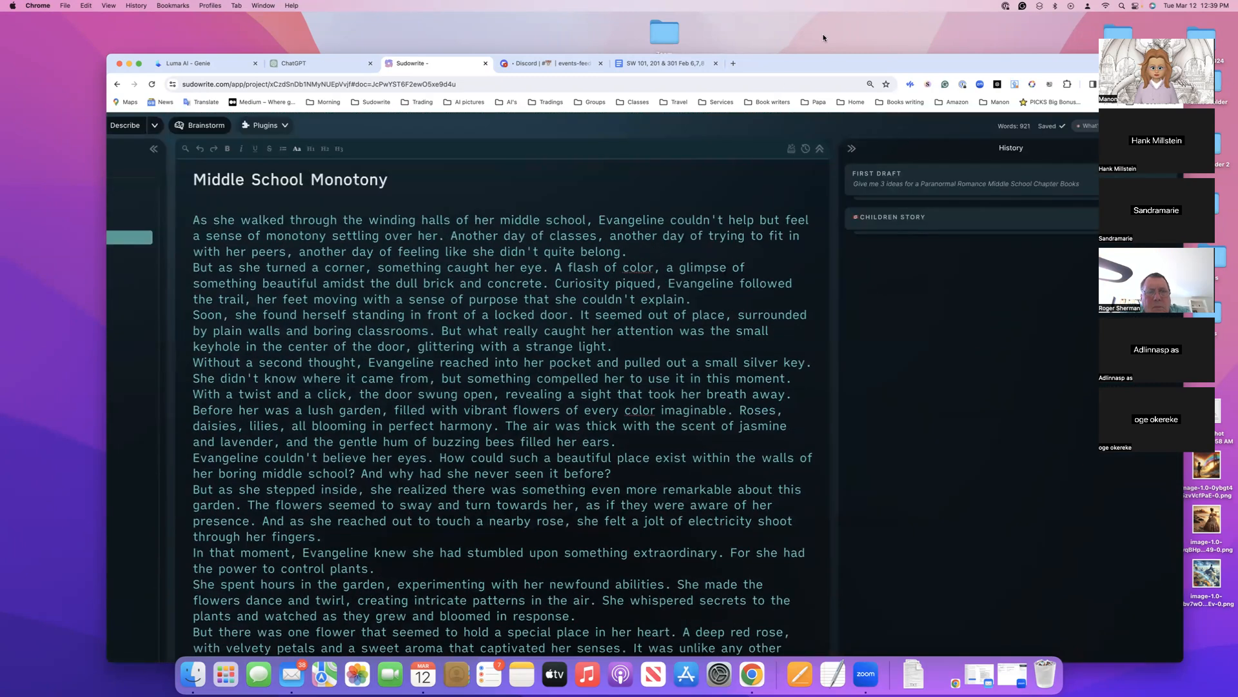
Add a new document to the Nature's Journey to Self-Love project and start the First Draft plugin for it
{"action": "left_click_drag", "start_coordinate": [837, 63], "coordinate": [862, 64]}
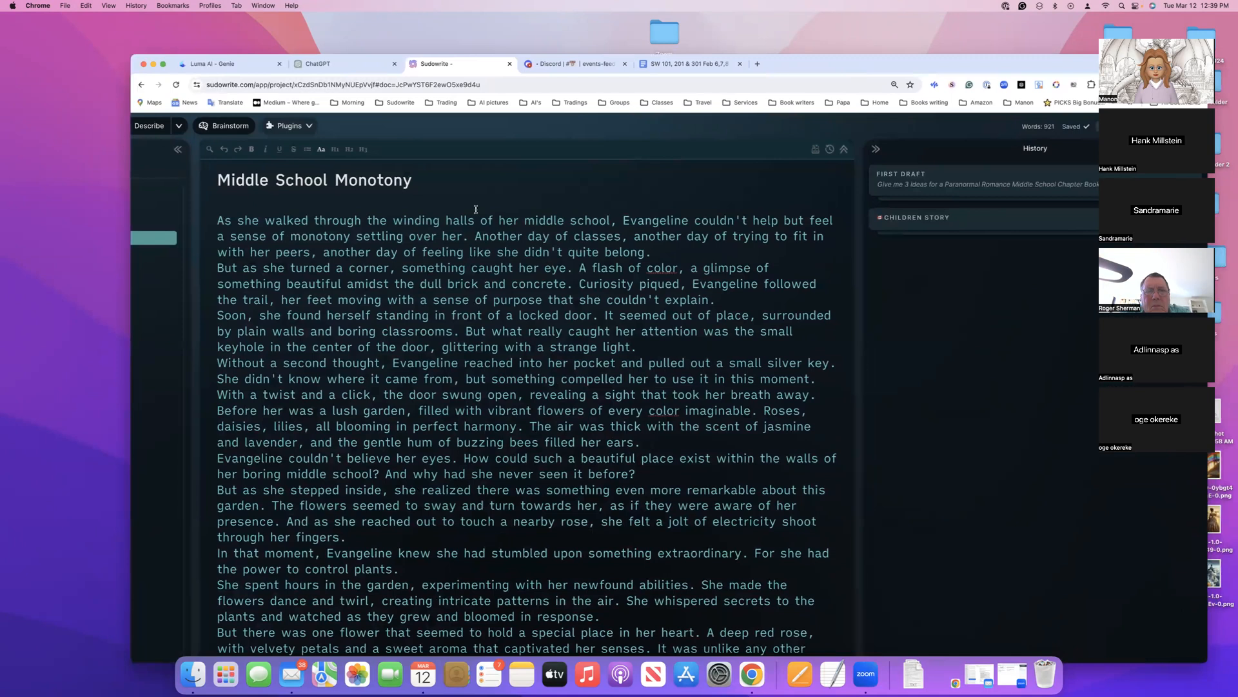
{"action": "scroll", "coordinate": [225, 161], "scroll_direction": "left", "scroll_amount": 5}
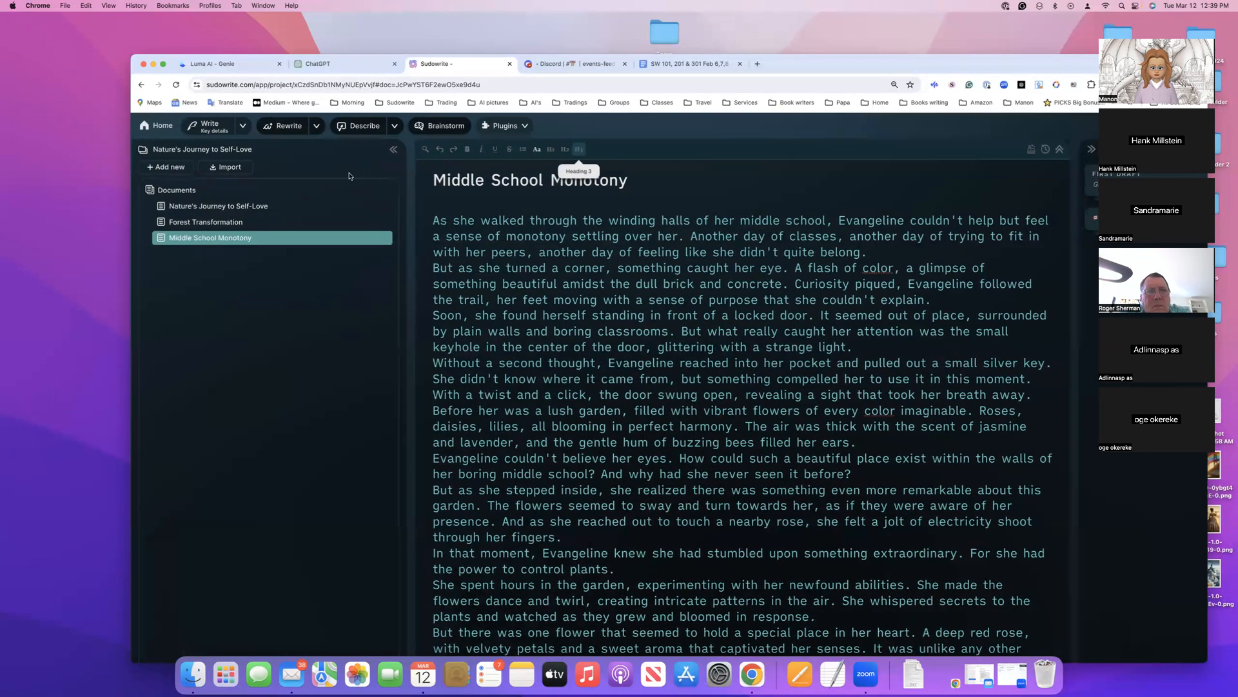
{"action": "left_click", "coordinate": [176, 170]}
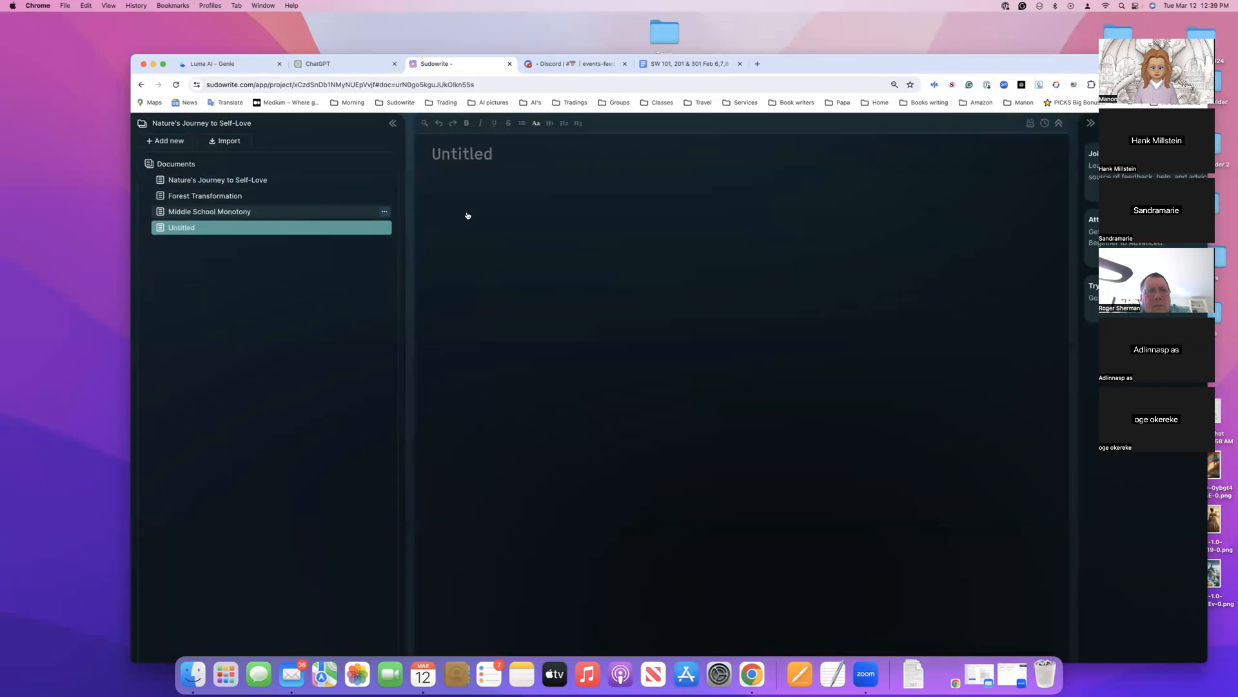
{"action": "left_click", "coordinate": [523, 127]}
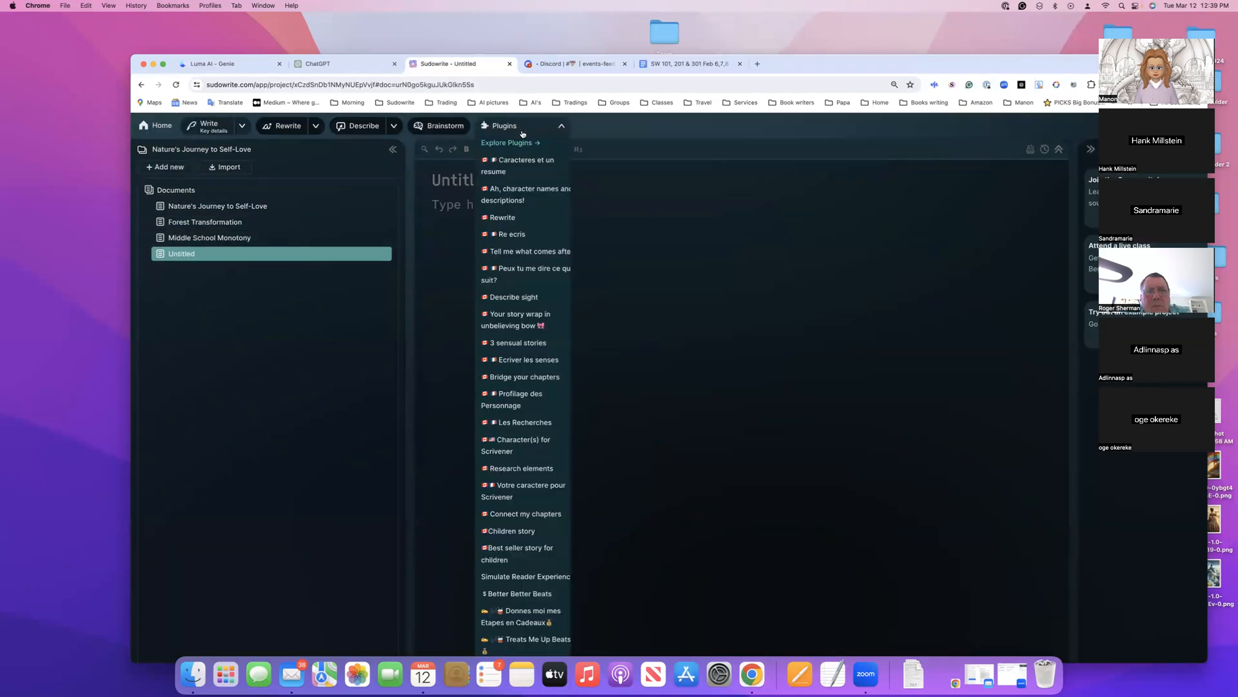
{"action": "scroll", "coordinate": [509, 277], "scroll_direction": "down", "scroll_amount": 5}
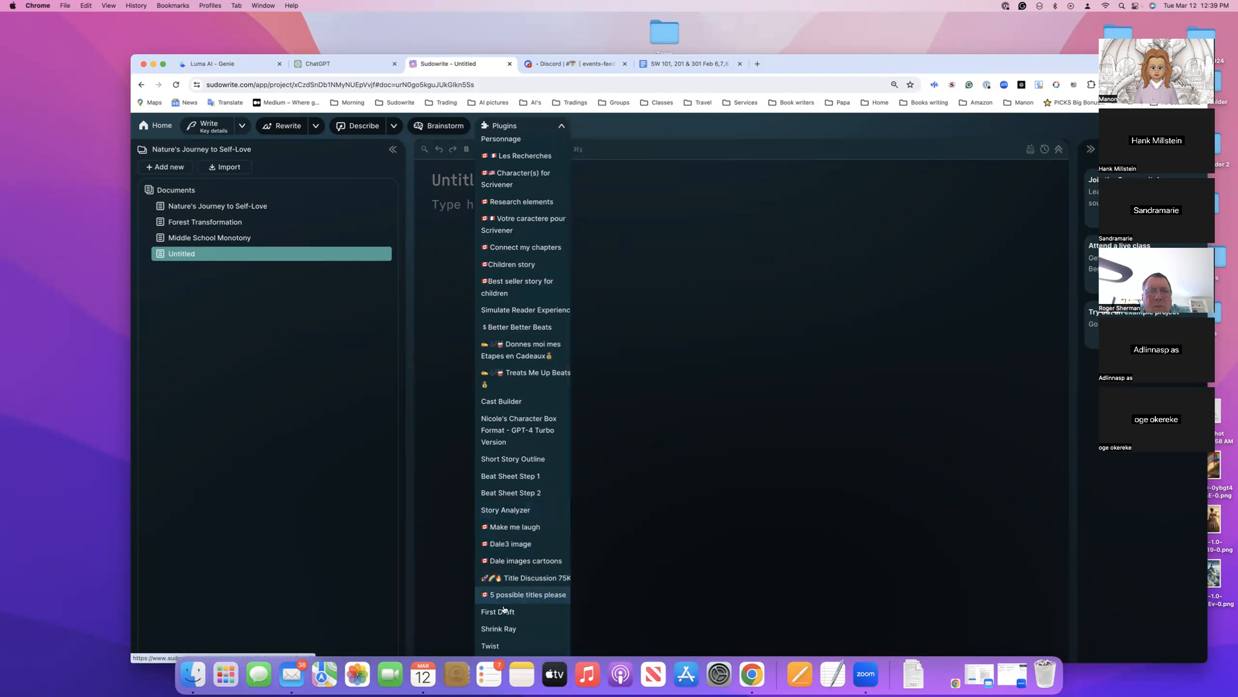
{"action": "scroll", "coordinate": [505, 611], "scroll_direction": "down", "scroll_amount": 3}
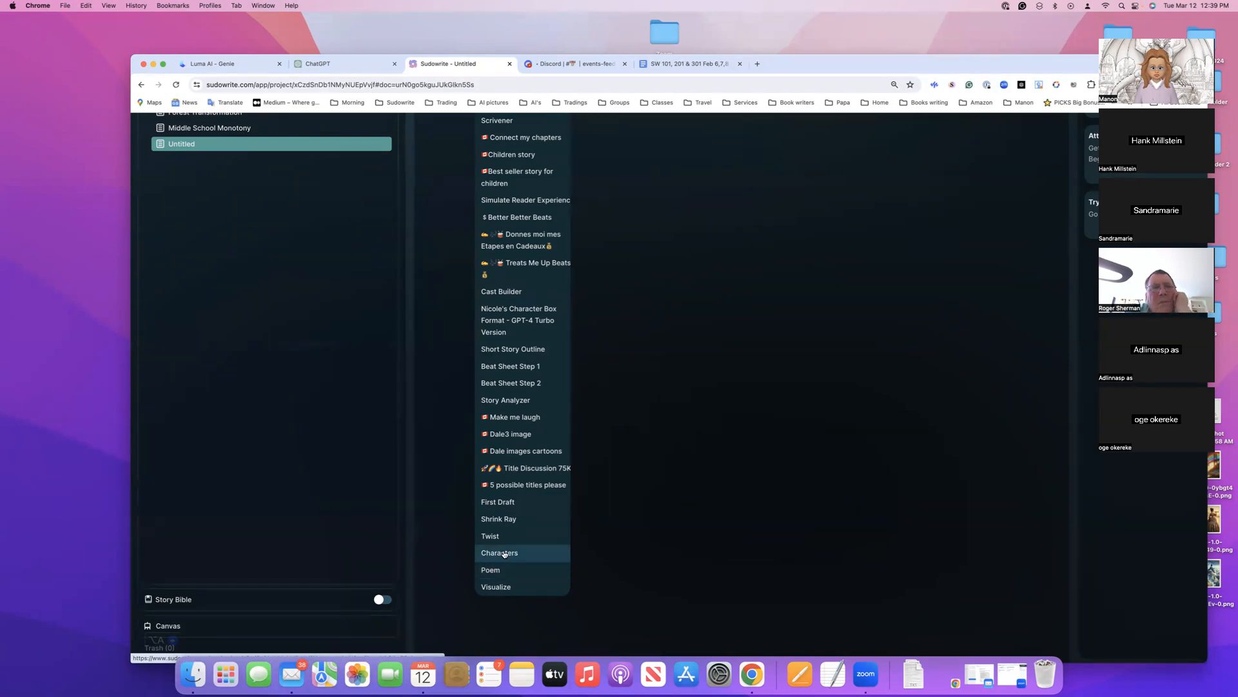
{"action": "left_click", "coordinate": [506, 502]}
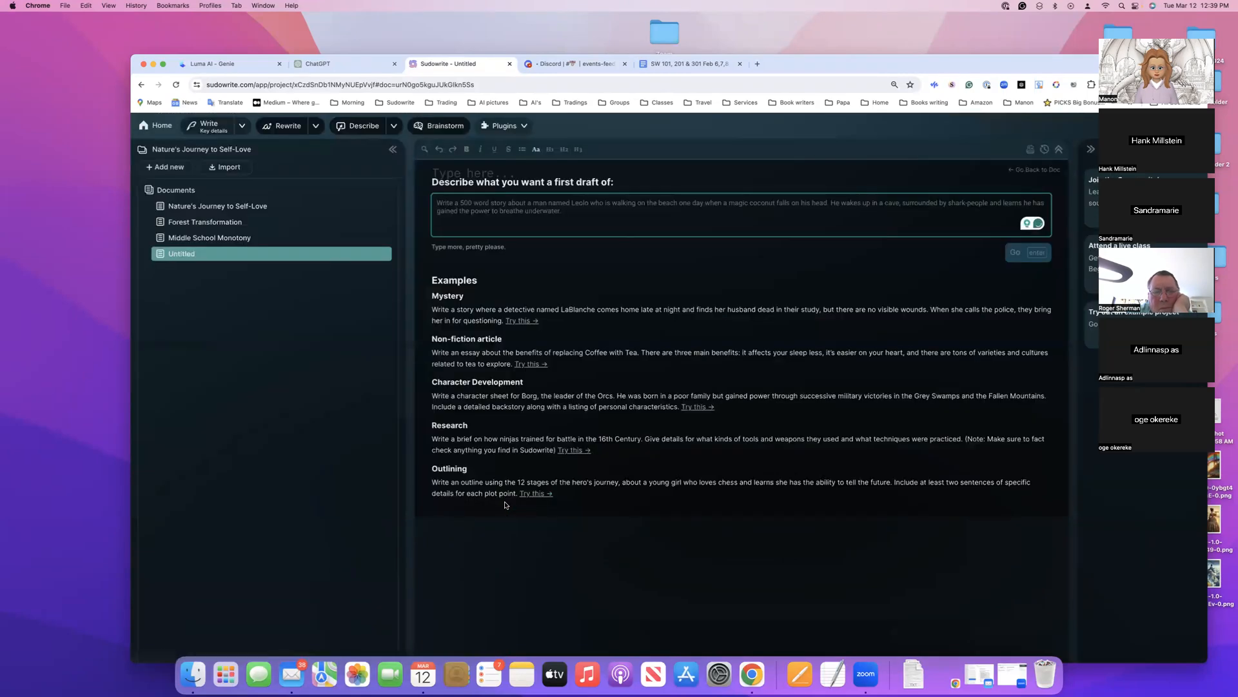
Generate a first draft from the prompt "3 story ideas for a Paranormal Romance, Middle School, please.", accepting the suggested correction "story"
{"action": "type", "text": "Paranormal Romance Middle School Chapter Books"}
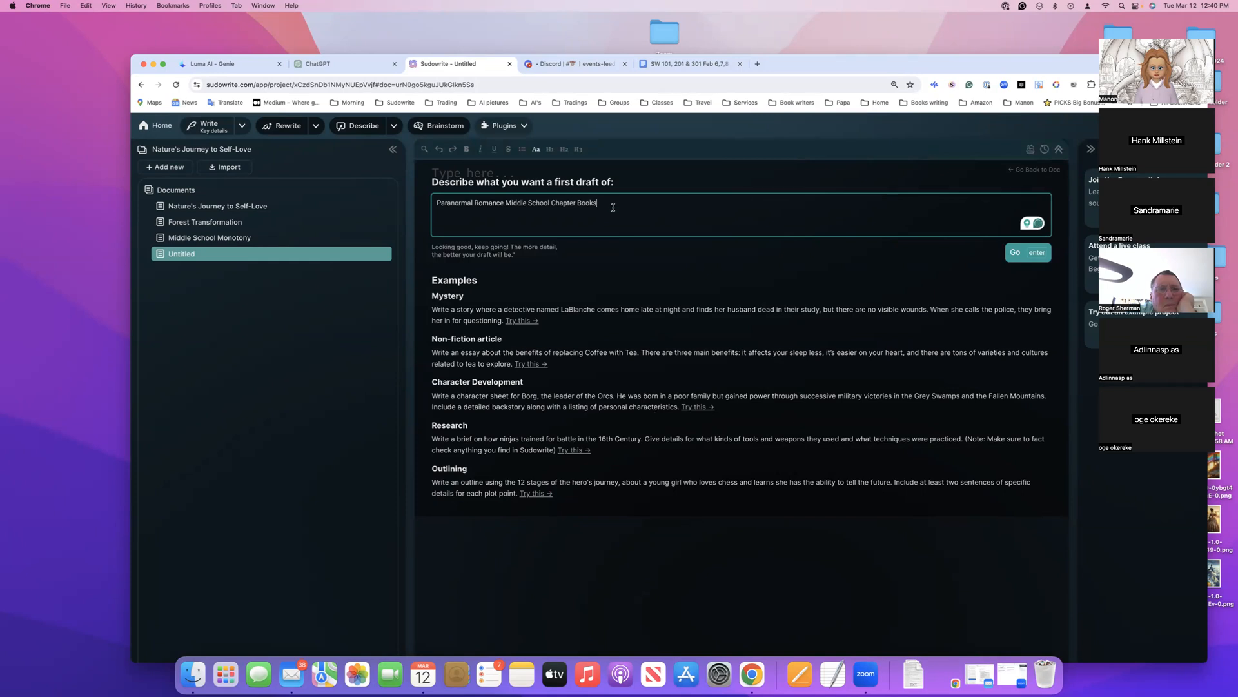
{"action": "key", "text": "BackSpace"}
{"action": "key", "text": "BackSpace"}
{"action": "key", "text": "BackSpace"}
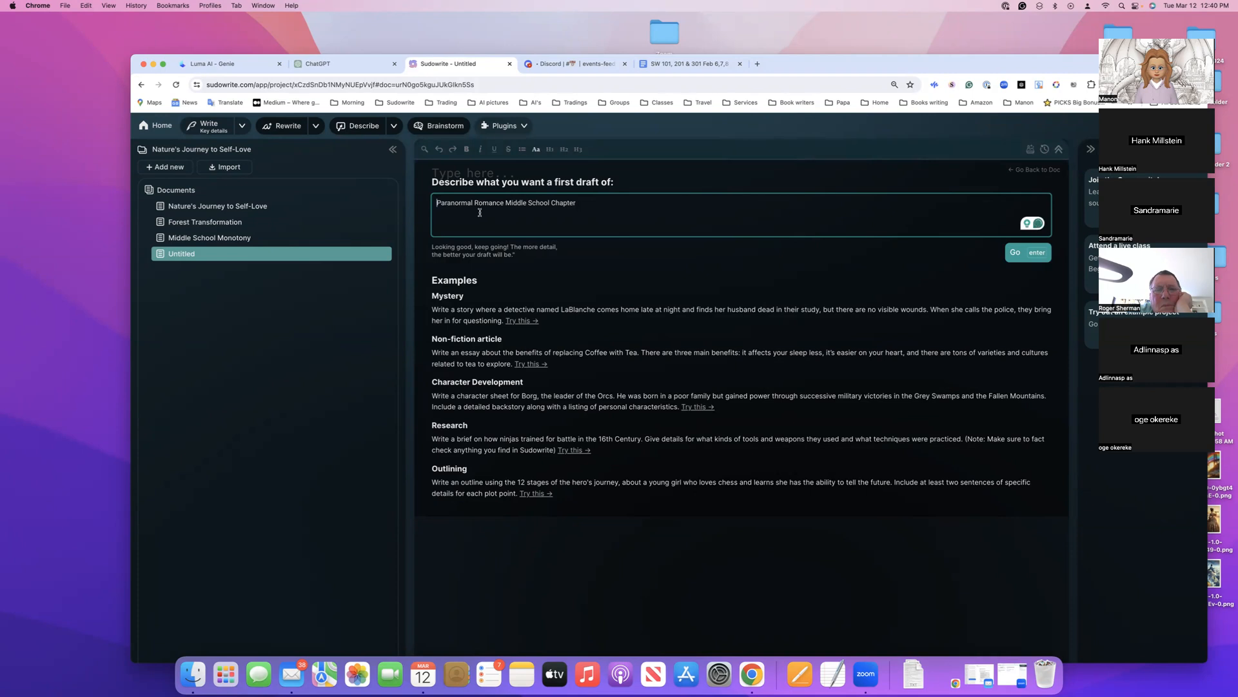
{"action": "type", "text": "3"}
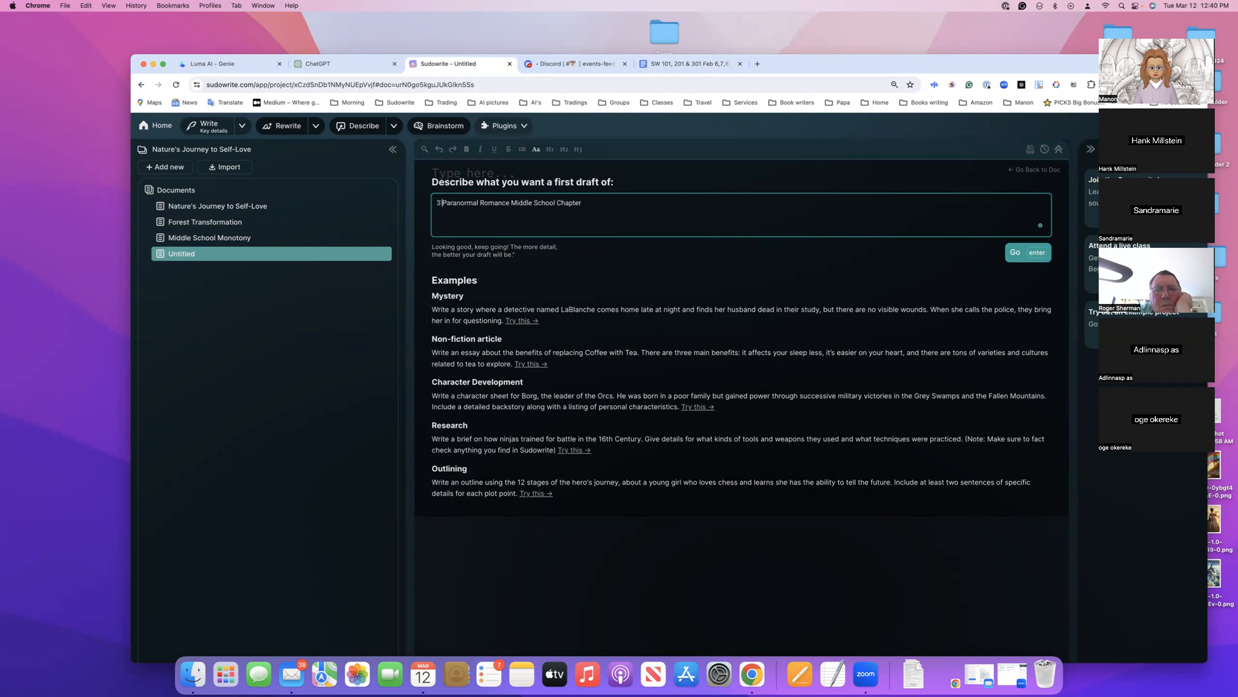
{"action": "type", "text": " sto"}
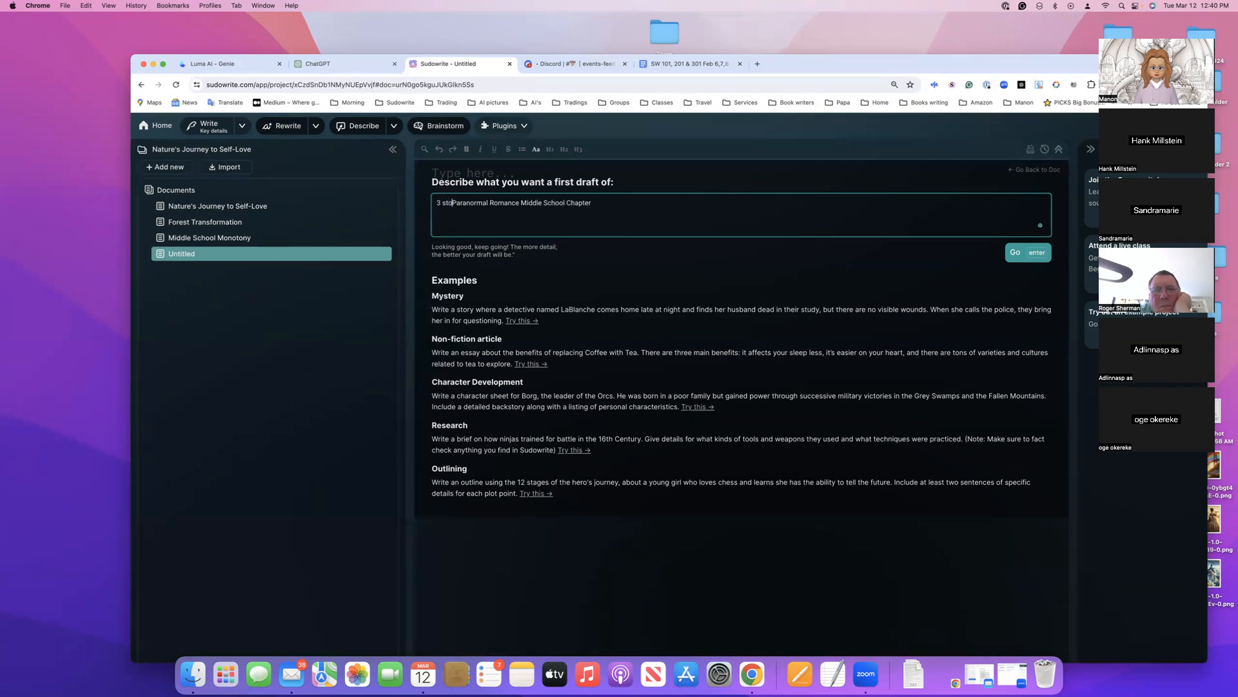
{"action": "type", "text": "r"}
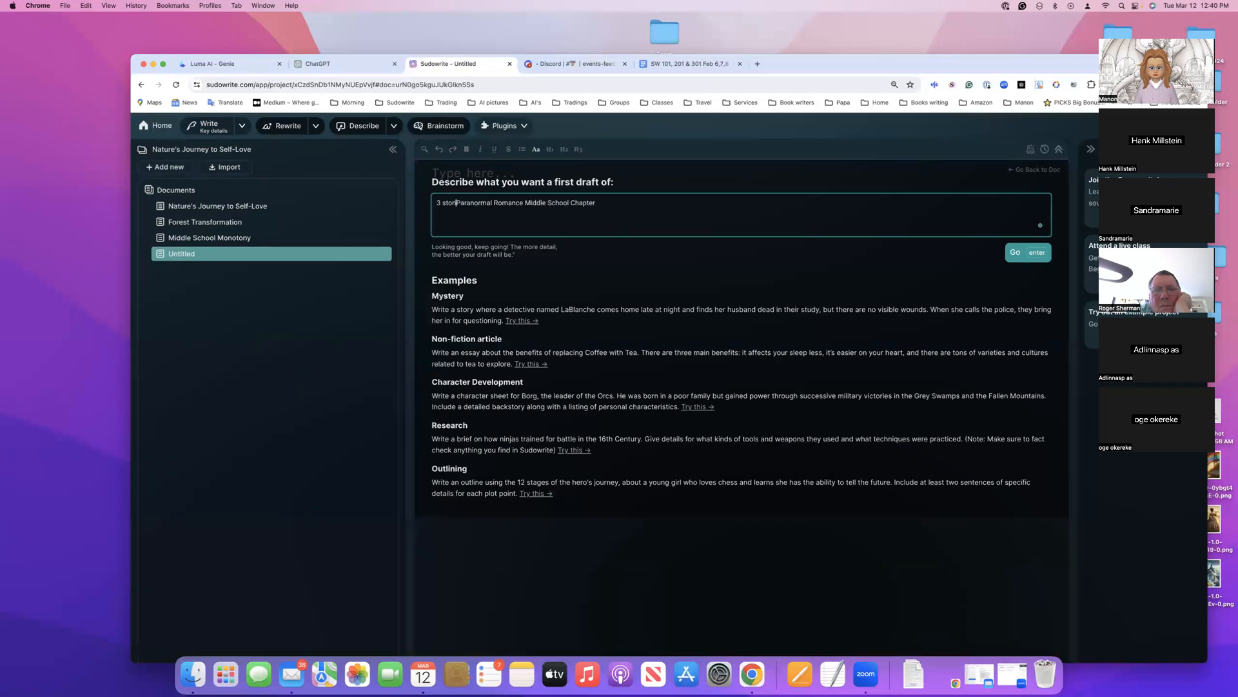
{"action": "type", "text": "ies ideas "}
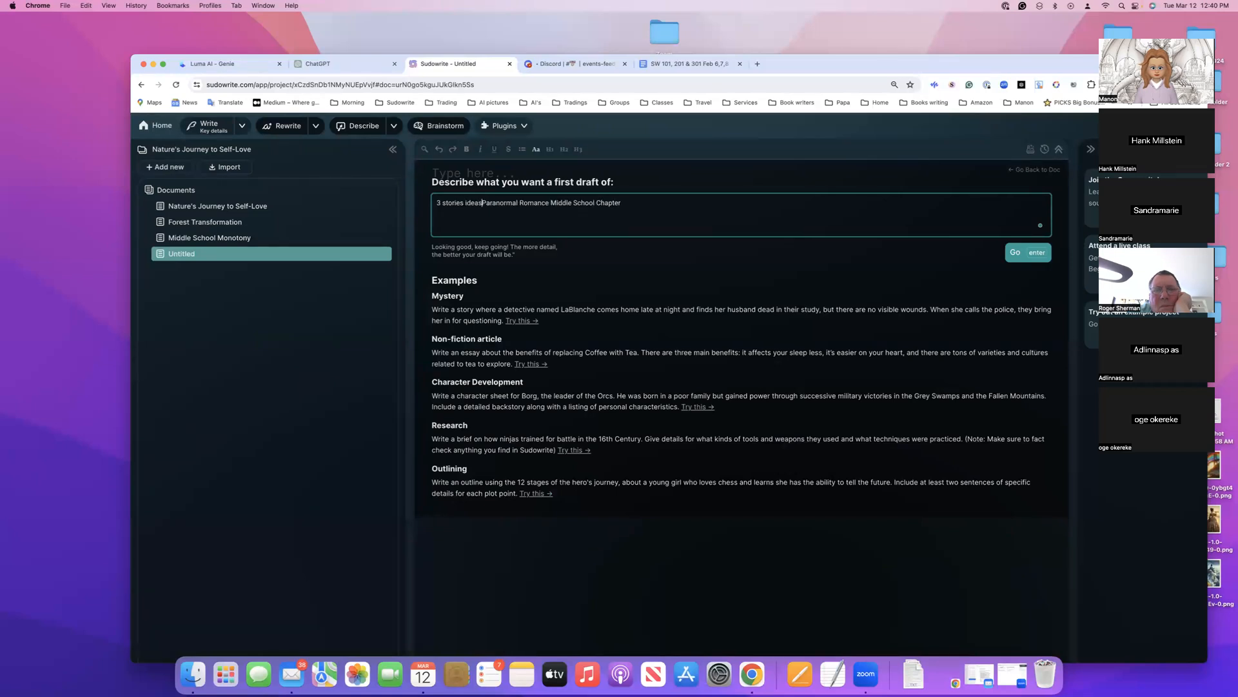
{"action": "type", "text": "for a"}
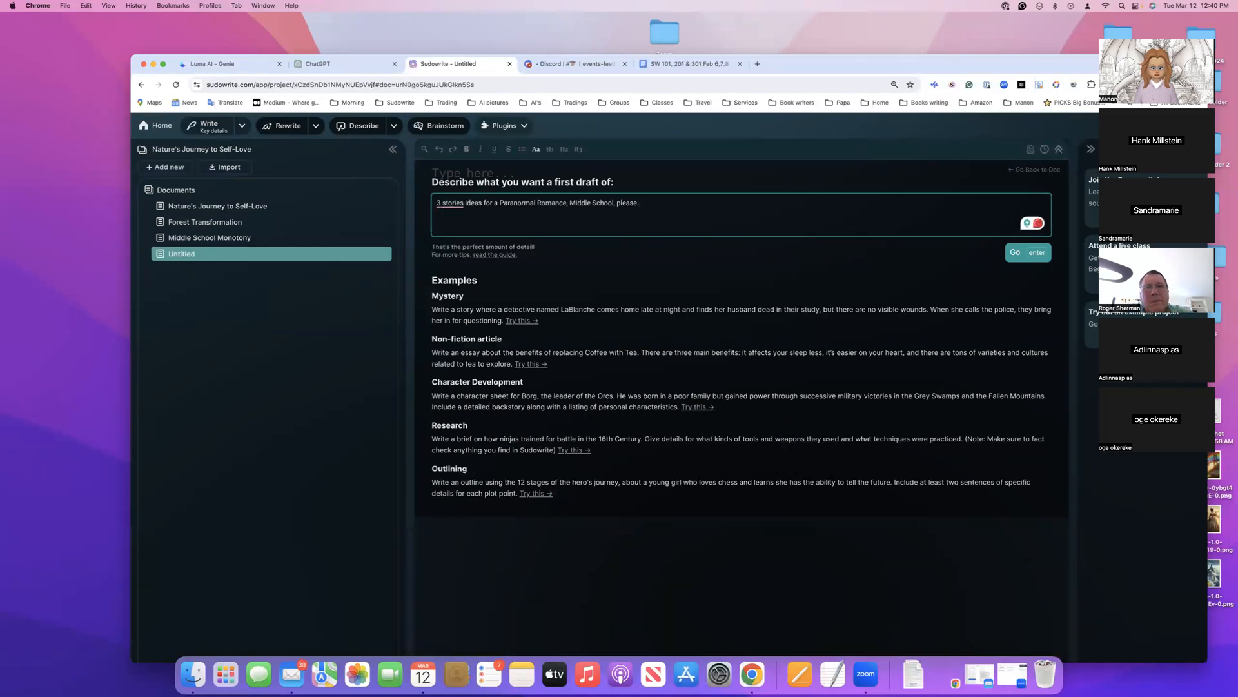
{"action": "mouse_move", "coordinate": [451, 204]}
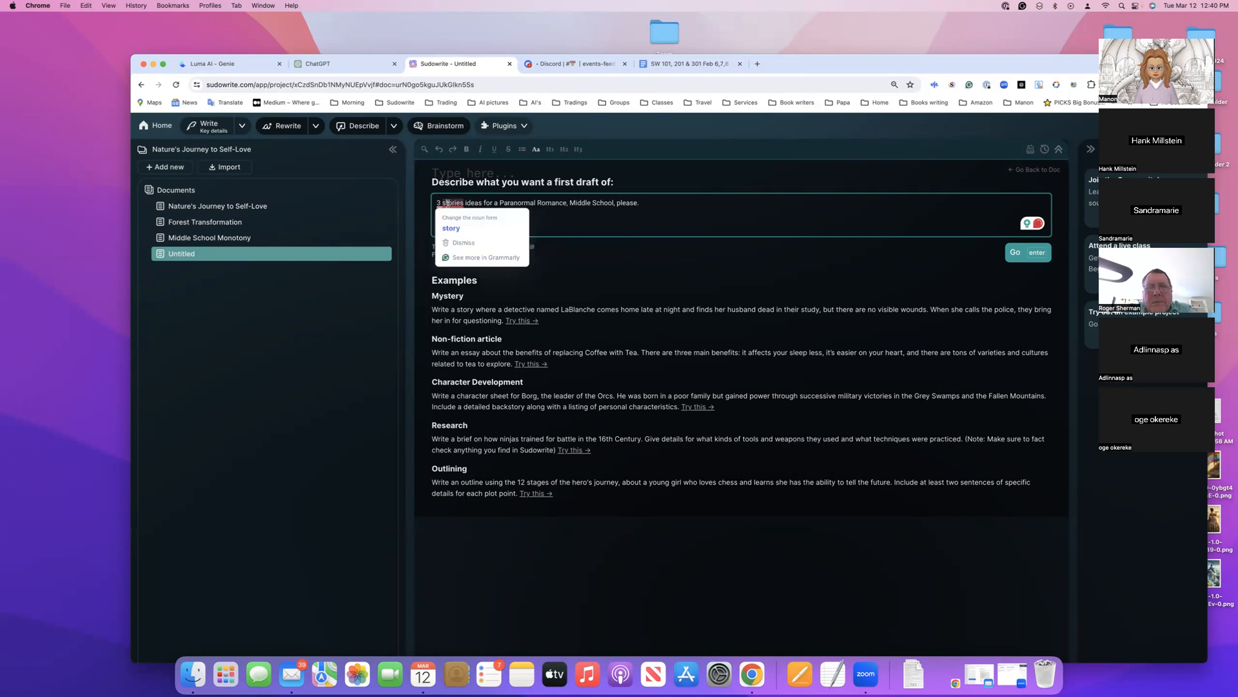
{"action": "left_click", "coordinate": [450, 229]}
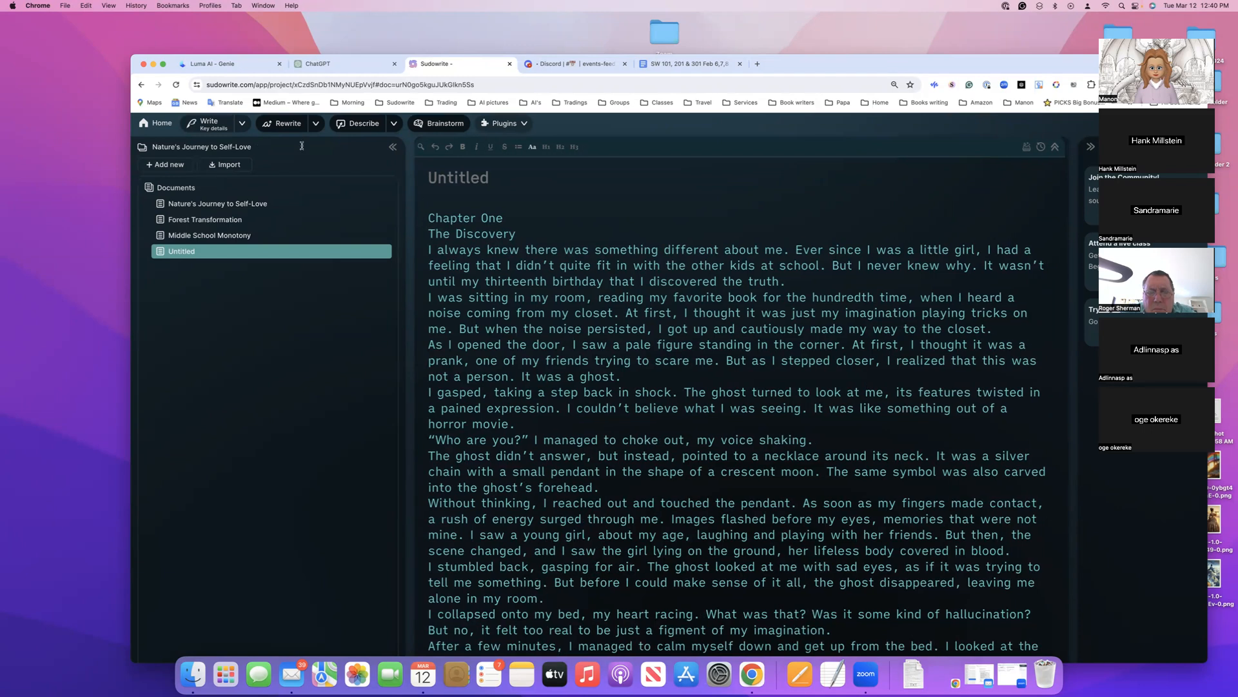
{"action": "left_click", "coordinate": [443, 127]}
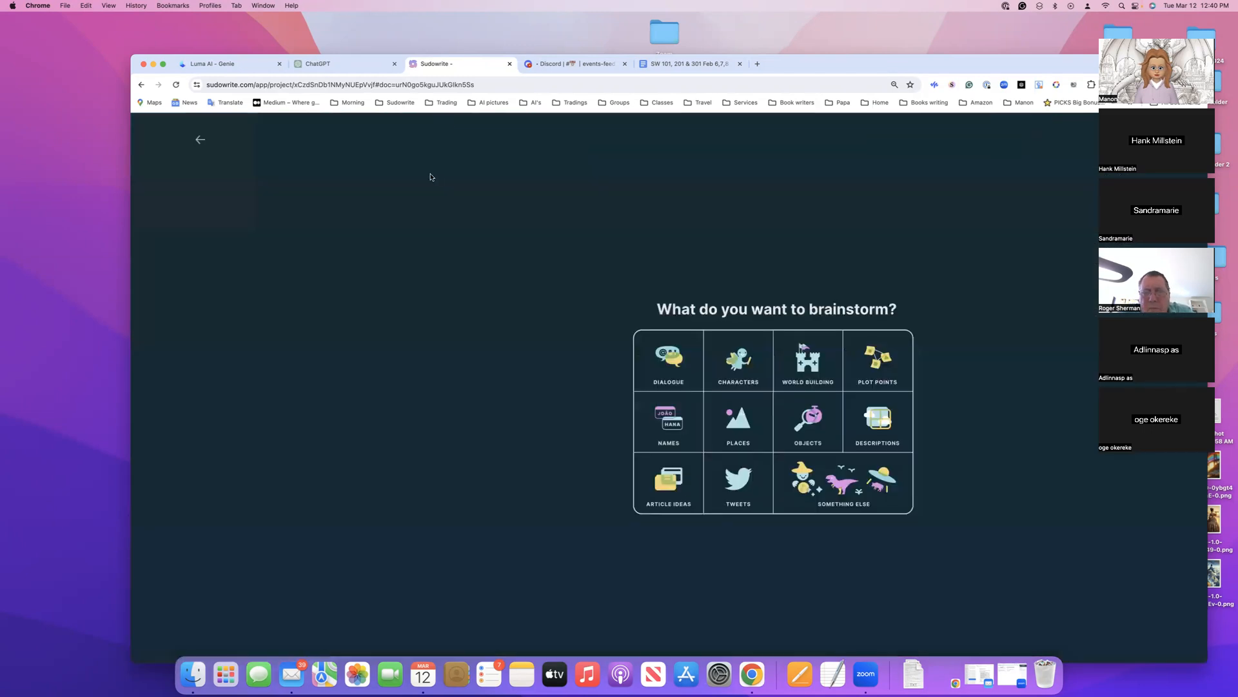
{"action": "left_click", "coordinate": [853, 490]}
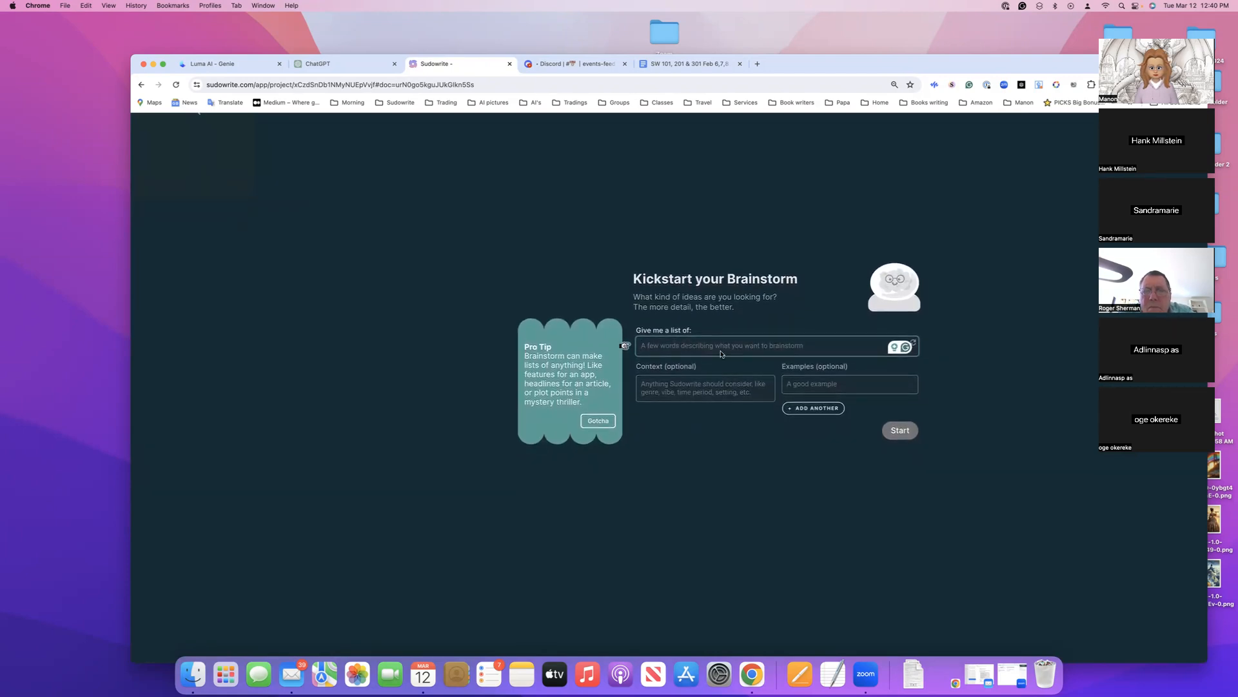
{"action": "scroll", "coordinate": [218, 146], "scroll_direction": "up", "scroll_amount": 1}
{"action": "left_click", "coordinate": [195, 149]}
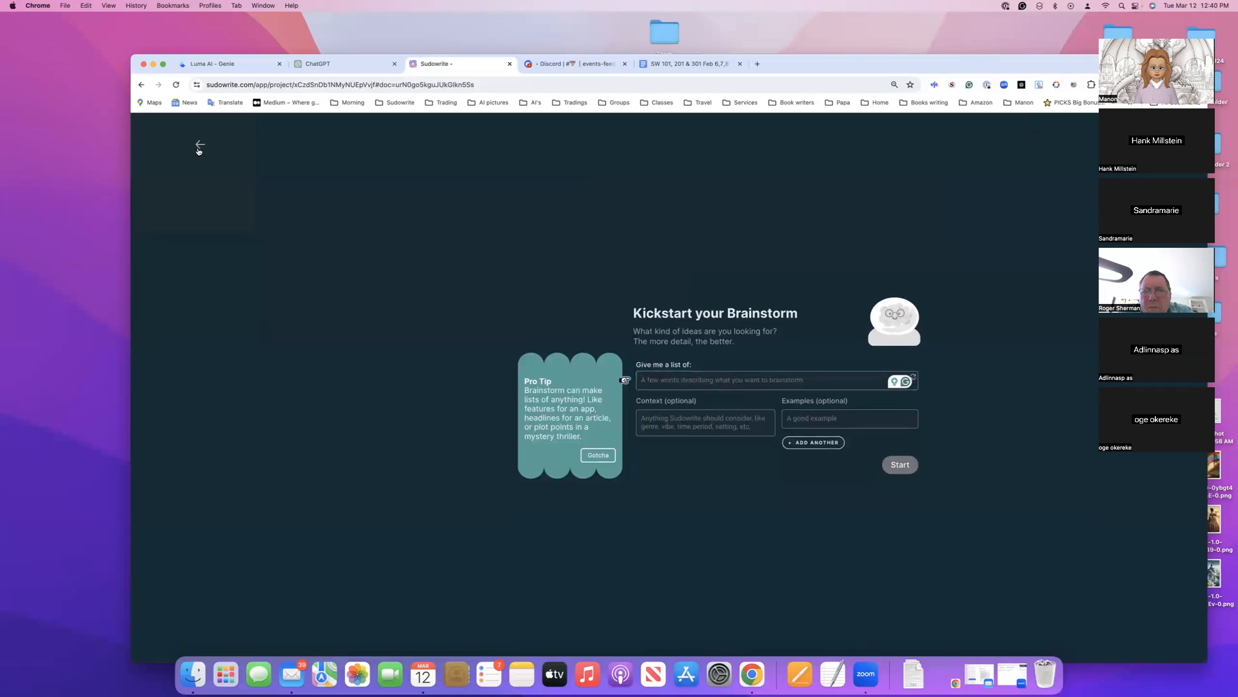
{"action": "left_click", "coordinate": [200, 137]}
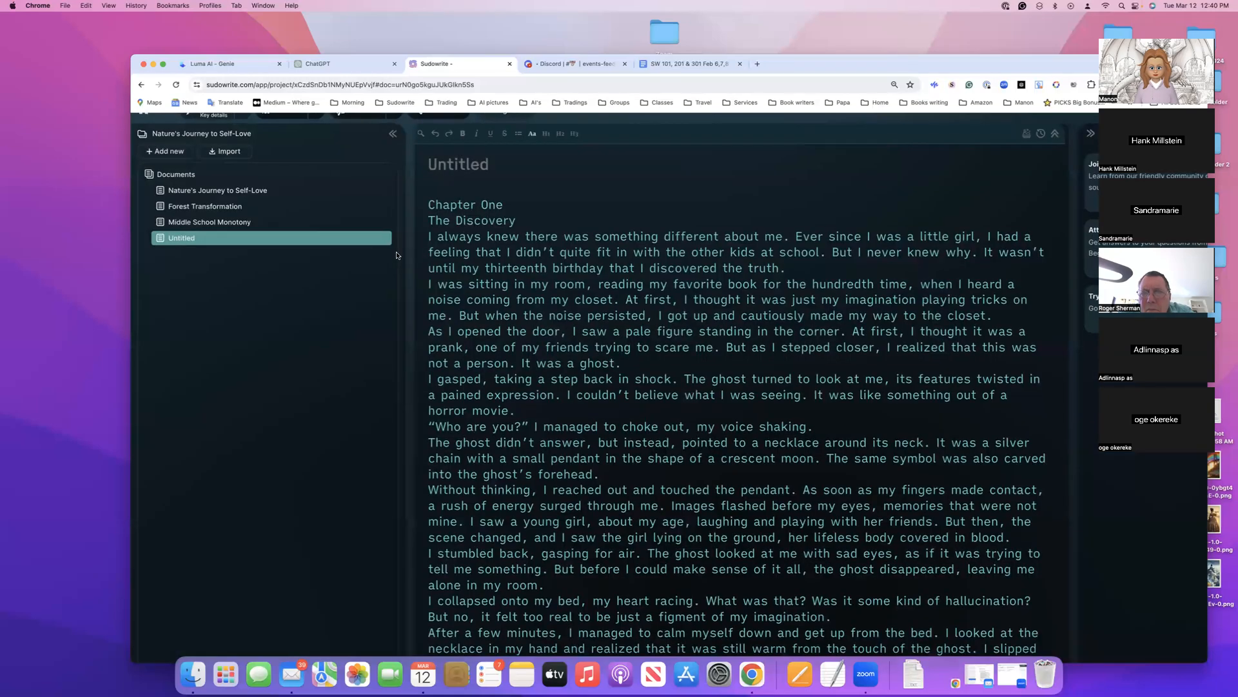
Follow the untitled document's draft as it generates, from Chapter One into Chapter Two, and check its word count and history
{"action": "scroll", "coordinate": [544, 373], "scroll_direction": "down", "scroll_amount": 10}
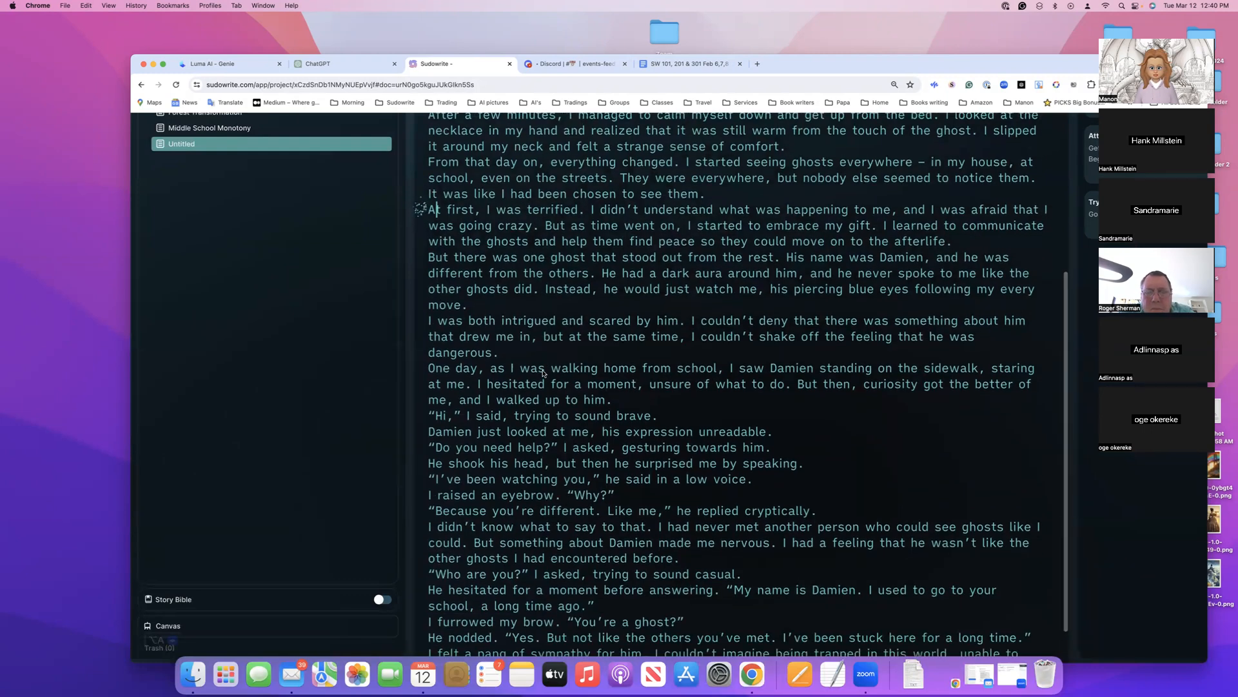
{"action": "scroll", "coordinate": [544, 373], "scroll_direction": "up", "scroll_amount": 5}
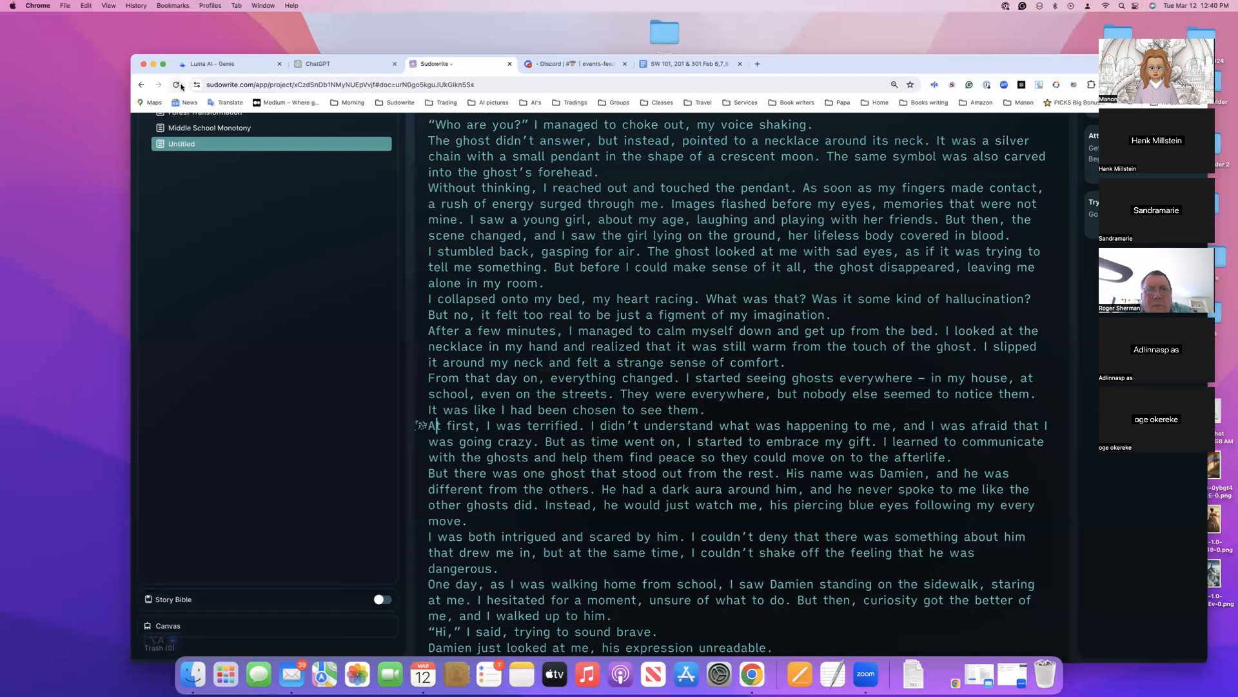
{"action": "scroll", "coordinate": [529, 373], "scroll_direction": "down", "scroll_amount": 10}
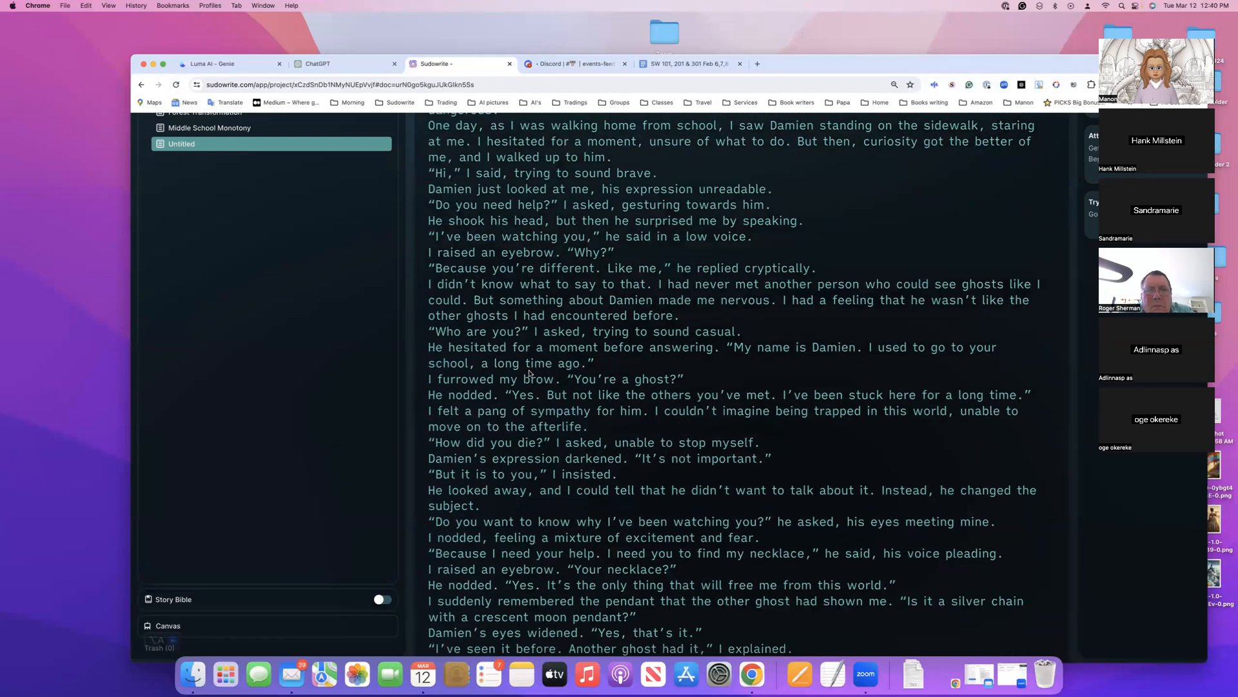
{"action": "left_click_drag", "start_coordinate": [969, 63], "coordinate": [871, 60]}
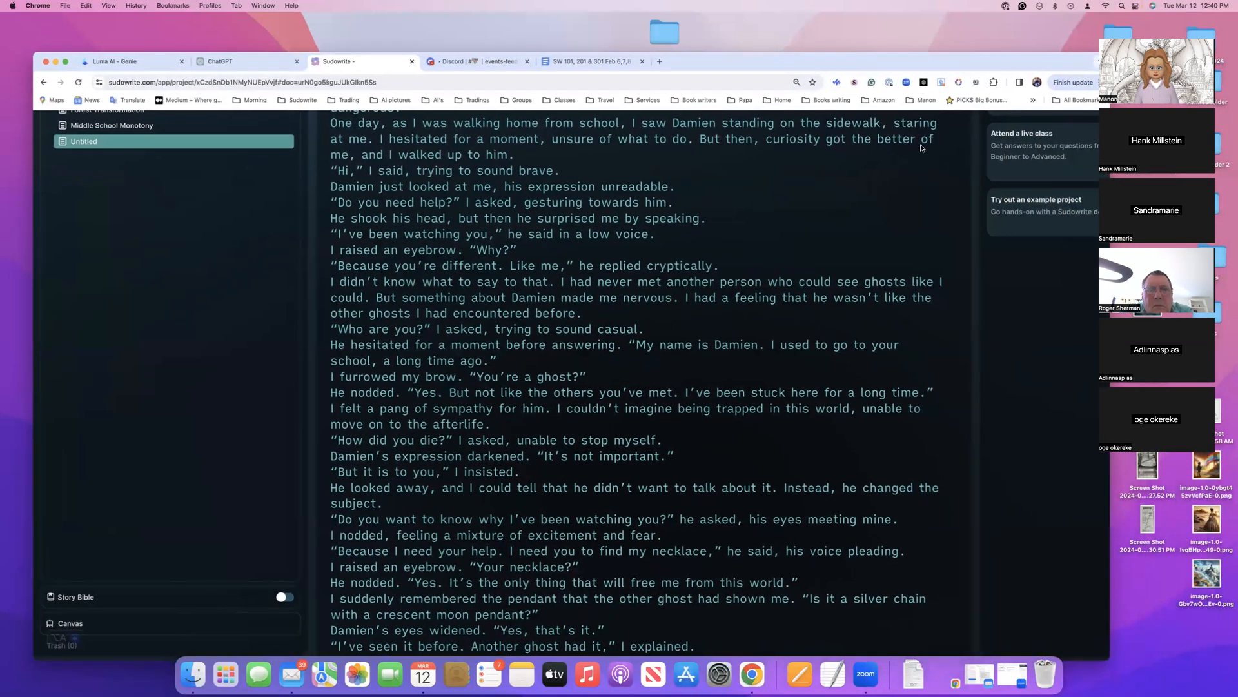
{"action": "scroll", "coordinate": [921, 148], "scroll_direction": "up", "scroll_amount": 15}
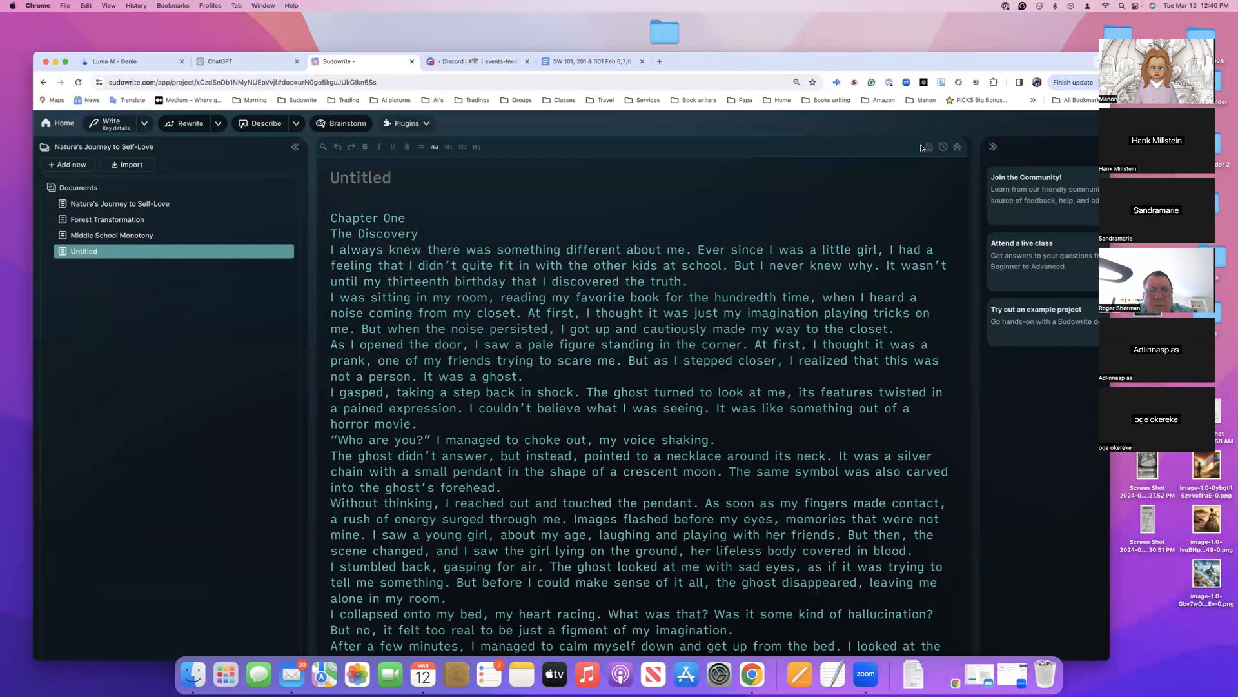
{"action": "scroll", "coordinate": [921, 148], "scroll_direction": "right", "scroll_amount": 3}
{"action": "scroll", "coordinate": [920, 148], "scroll_direction": "left", "scroll_amount": 3}
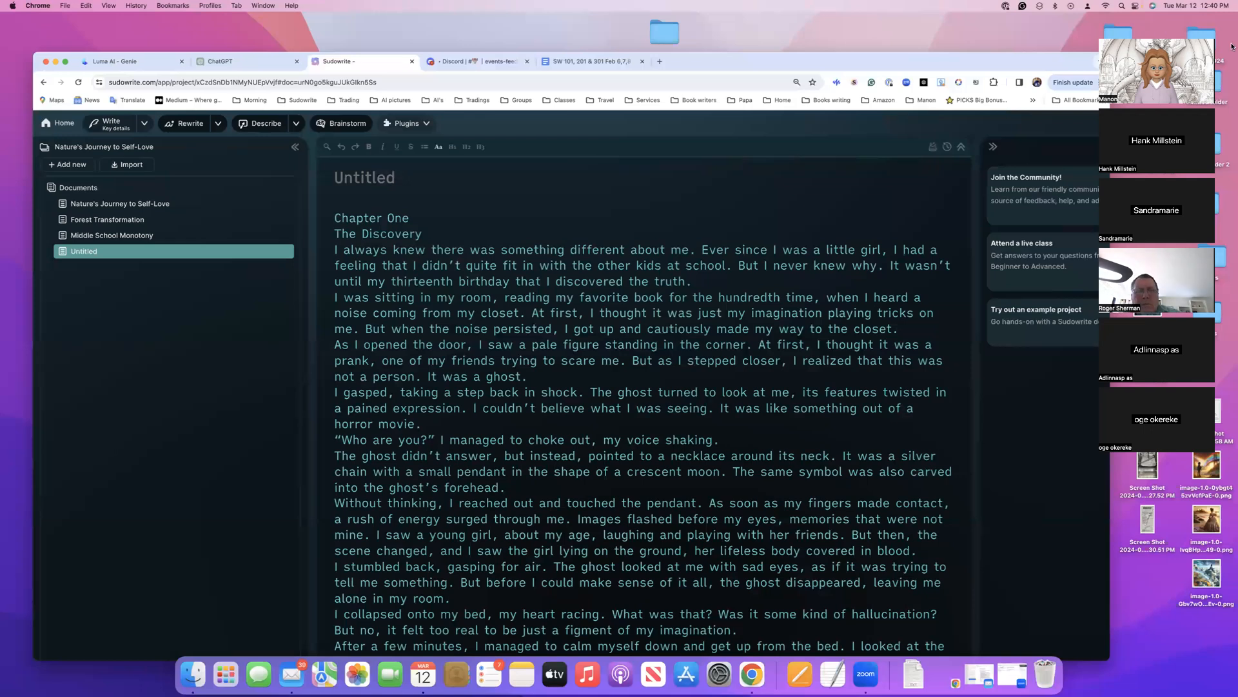
{"action": "scroll", "coordinate": [991, 205], "scroll_direction": "right", "scroll_amount": 4}
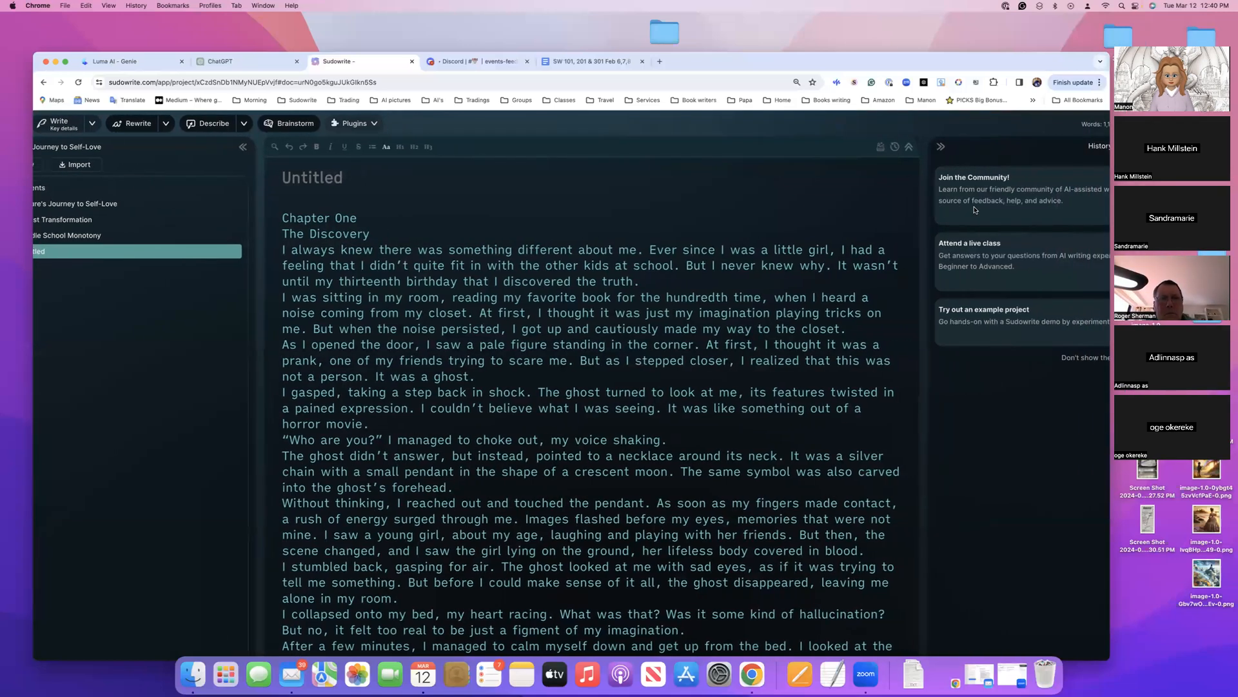
{"action": "scroll", "coordinate": [975, 210], "scroll_direction": "down", "scroll_amount": 1}
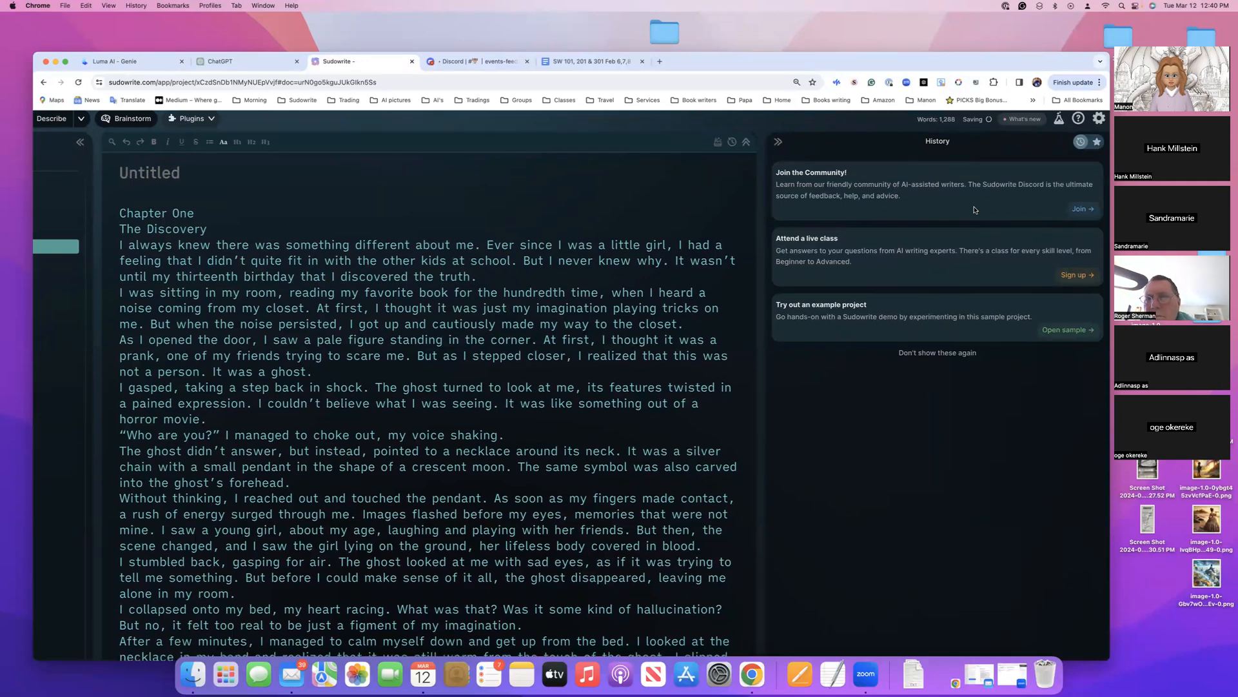
{"action": "scroll", "coordinate": [499, 303], "scroll_direction": "down", "scroll_amount": 5}
{"action": "scroll", "coordinate": [499, 303], "scroll_direction": "down", "scroll_amount": 6}
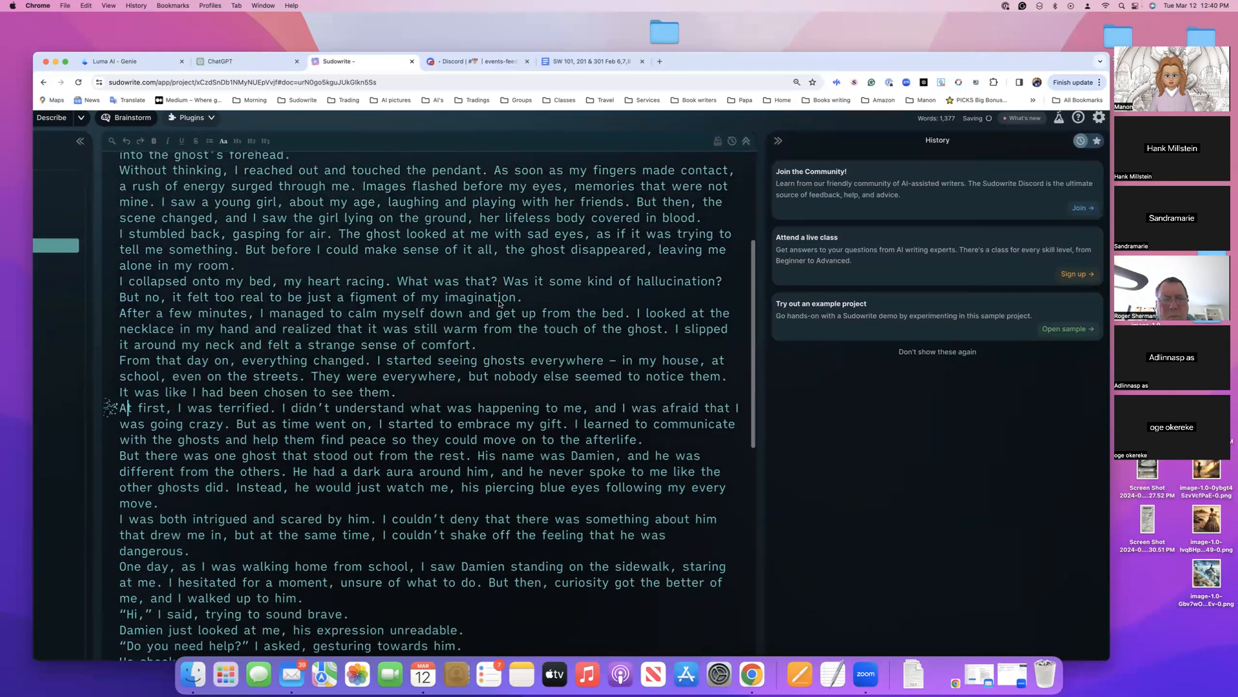
{"action": "scroll", "coordinate": [499, 304], "scroll_direction": "down", "scroll_amount": 6}
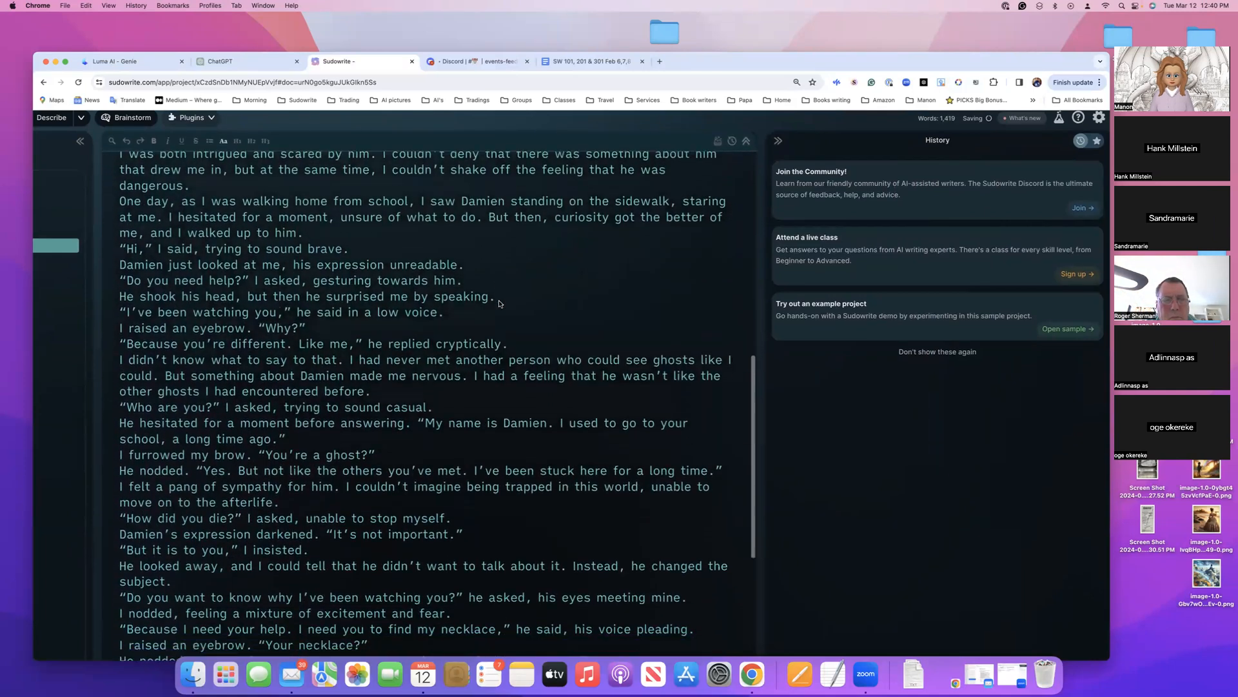
{"action": "scroll", "coordinate": [499, 303], "scroll_direction": "down", "scroll_amount": 6}
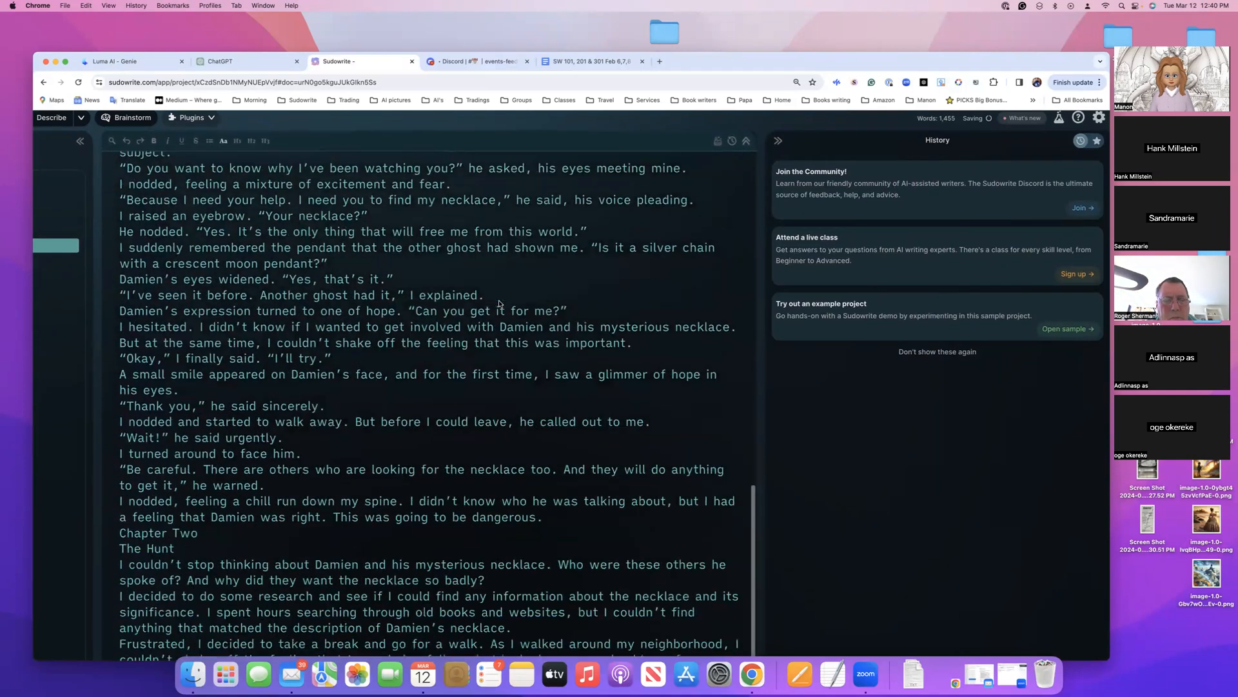
{"action": "scroll", "coordinate": [499, 303], "scroll_direction": "down", "scroll_amount": 4}
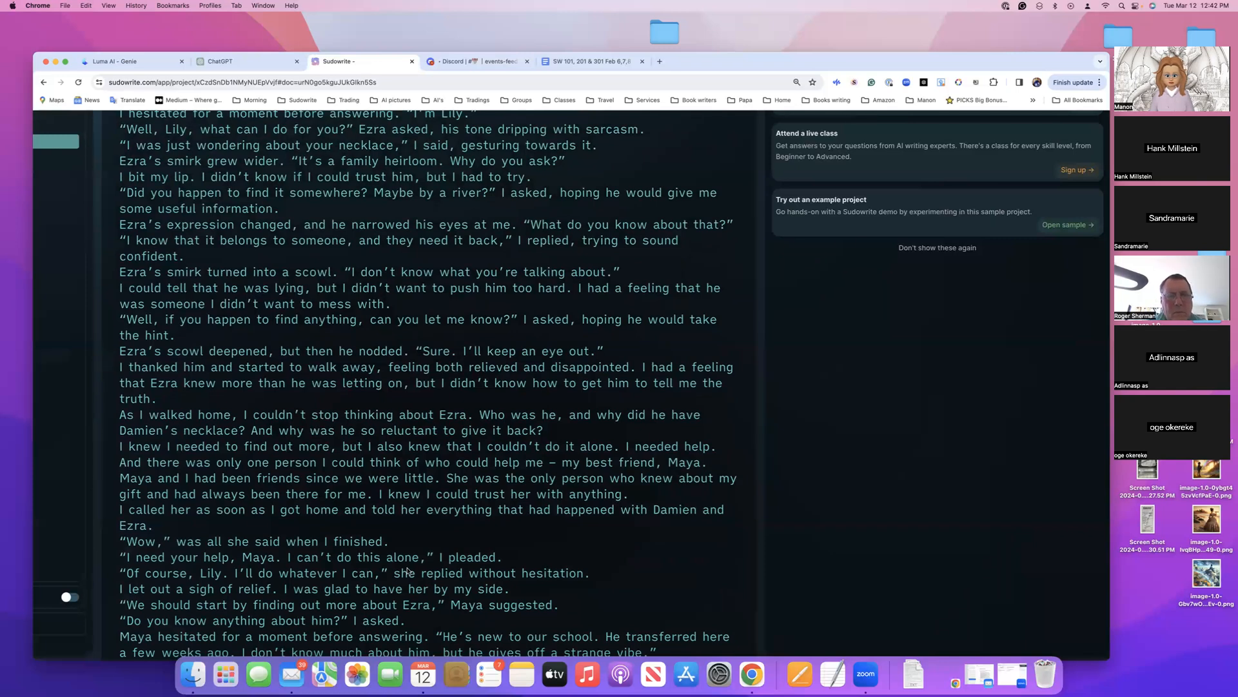
Review the finished draft from its title through Chapter Three, including its history entry and place in the document list
{"action": "scroll", "coordinate": [408, 570], "scroll_direction": "up", "scroll_amount": 12}
{"action": "scroll", "coordinate": [407, 570], "scroll_direction": "up", "scroll_amount": 12}
{"action": "scroll", "coordinate": [408, 570], "scroll_direction": "up", "scroll_amount": 12}
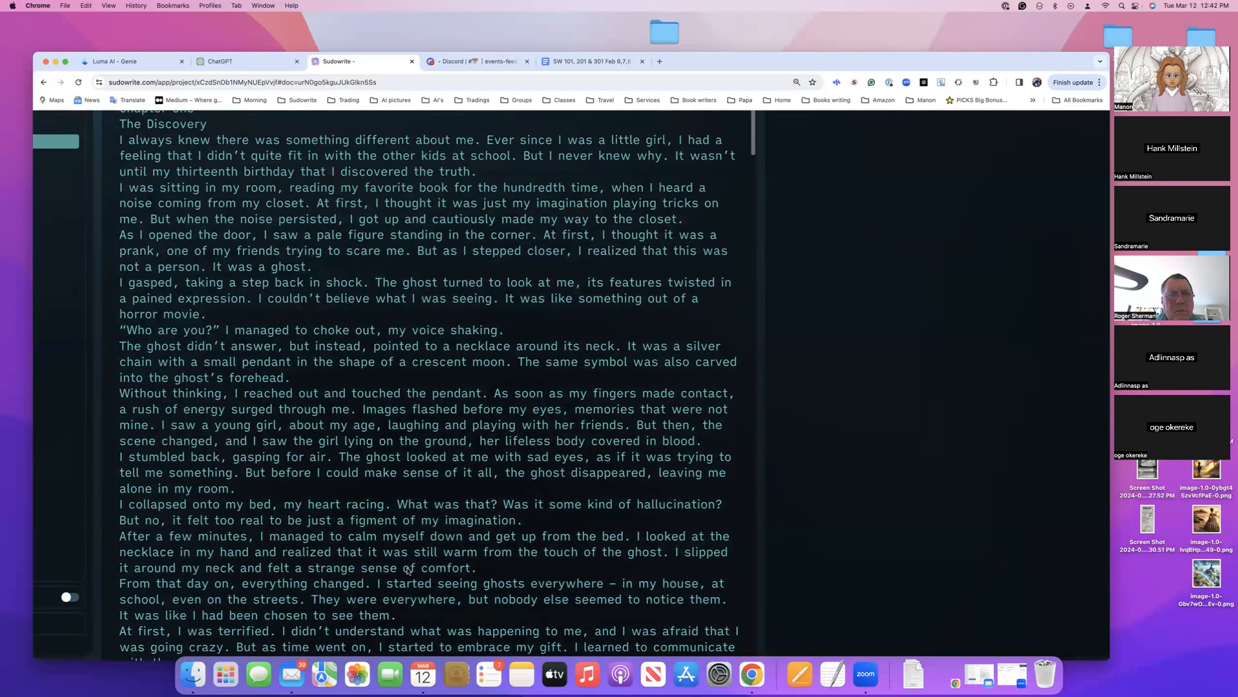
{"action": "scroll", "coordinate": [408, 570], "scroll_direction": "up", "scroll_amount": 3}
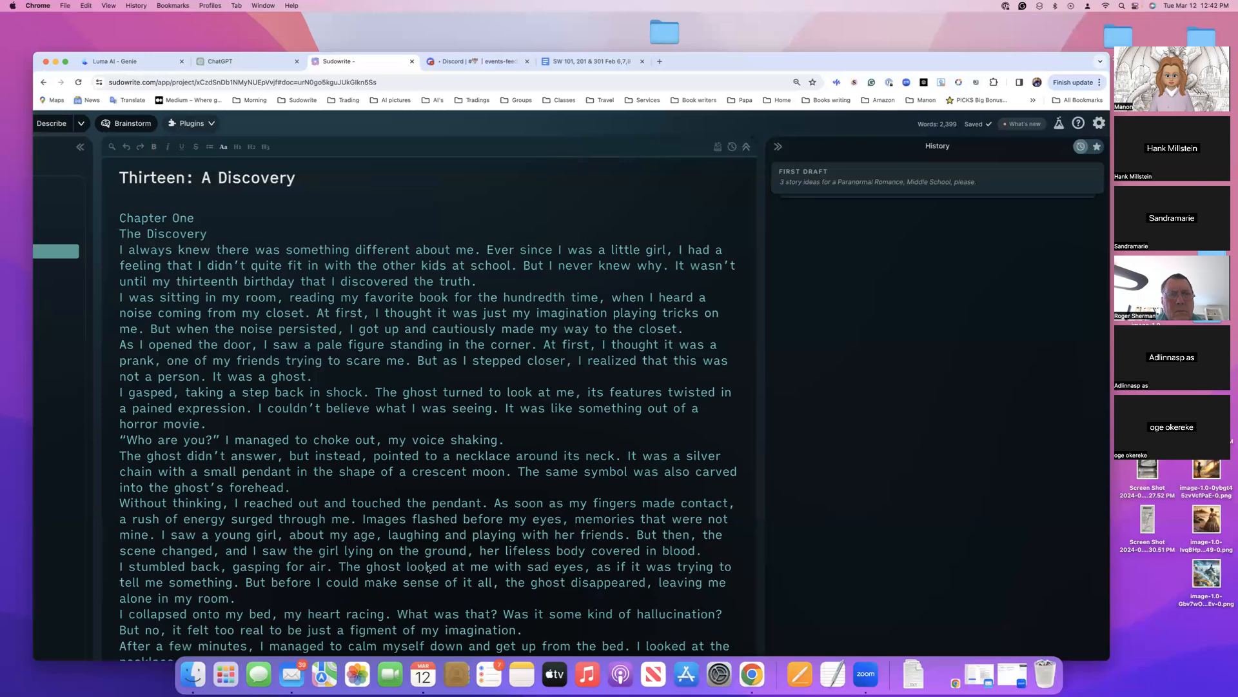
{"action": "scroll", "coordinate": [457, 509], "scroll_direction": "down", "scroll_amount": 20}
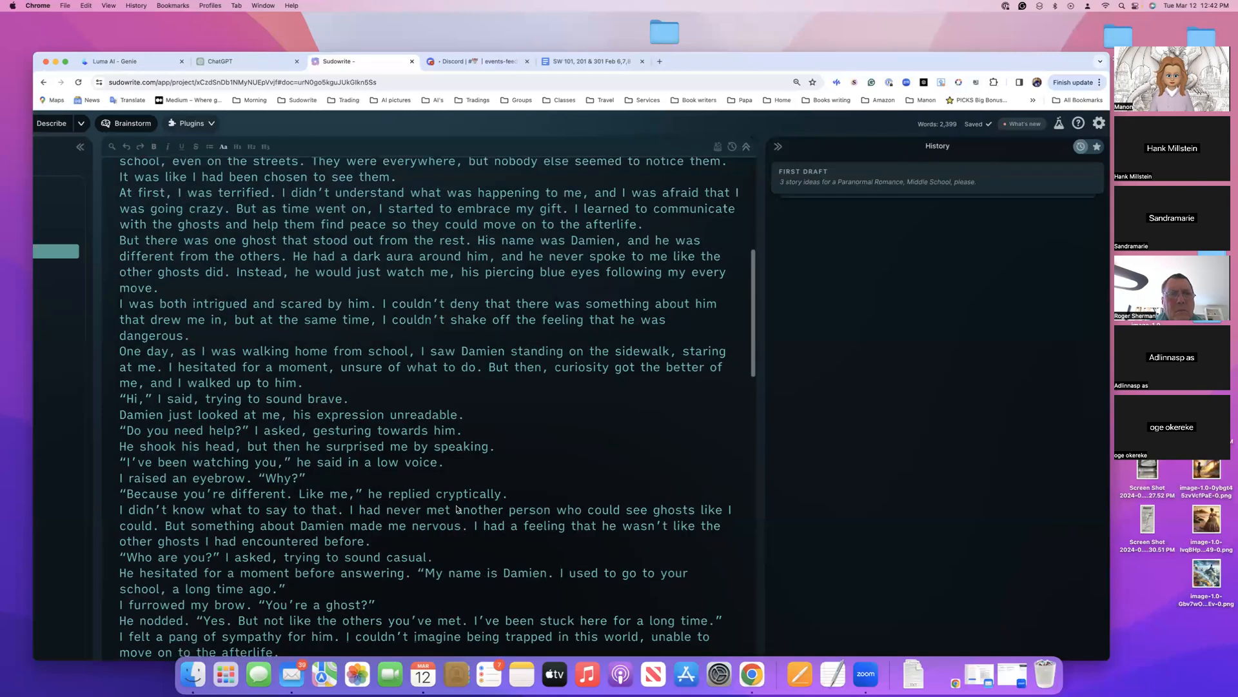
{"action": "scroll", "coordinate": [457, 509], "scroll_direction": "down", "scroll_amount": 15}
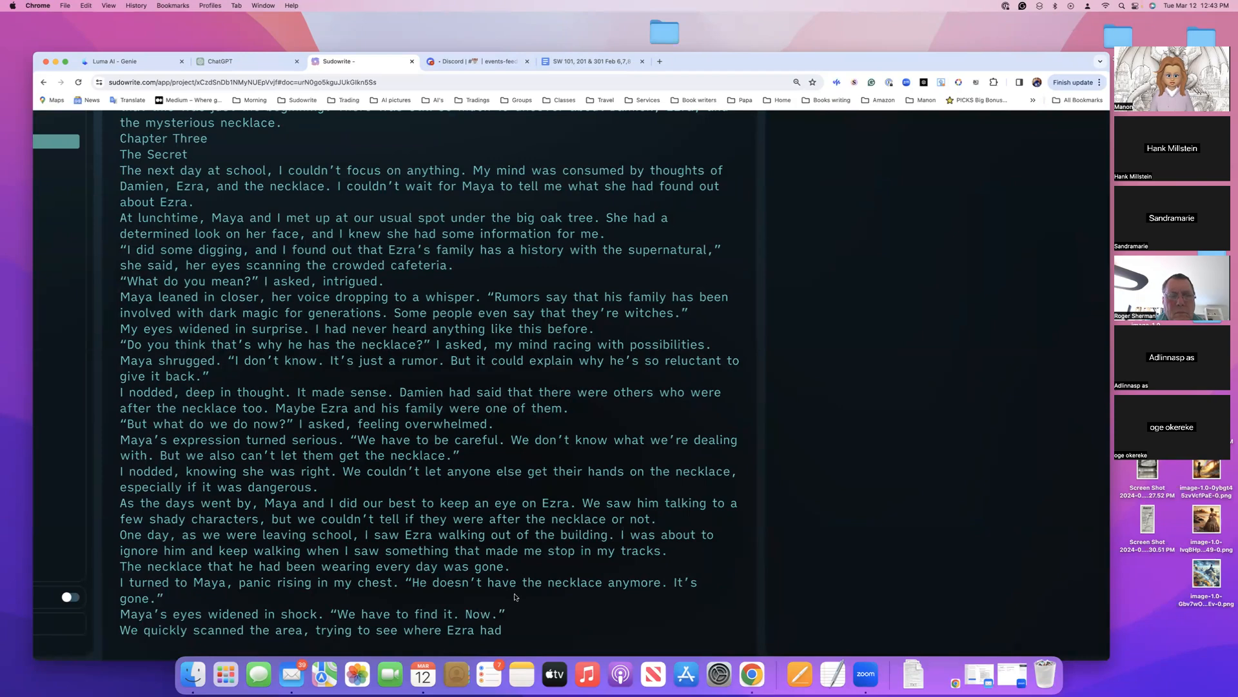
{"action": "scroll", "coordinate": [401, 428], "scroll_direction": "up", "scroll_amount": 20}
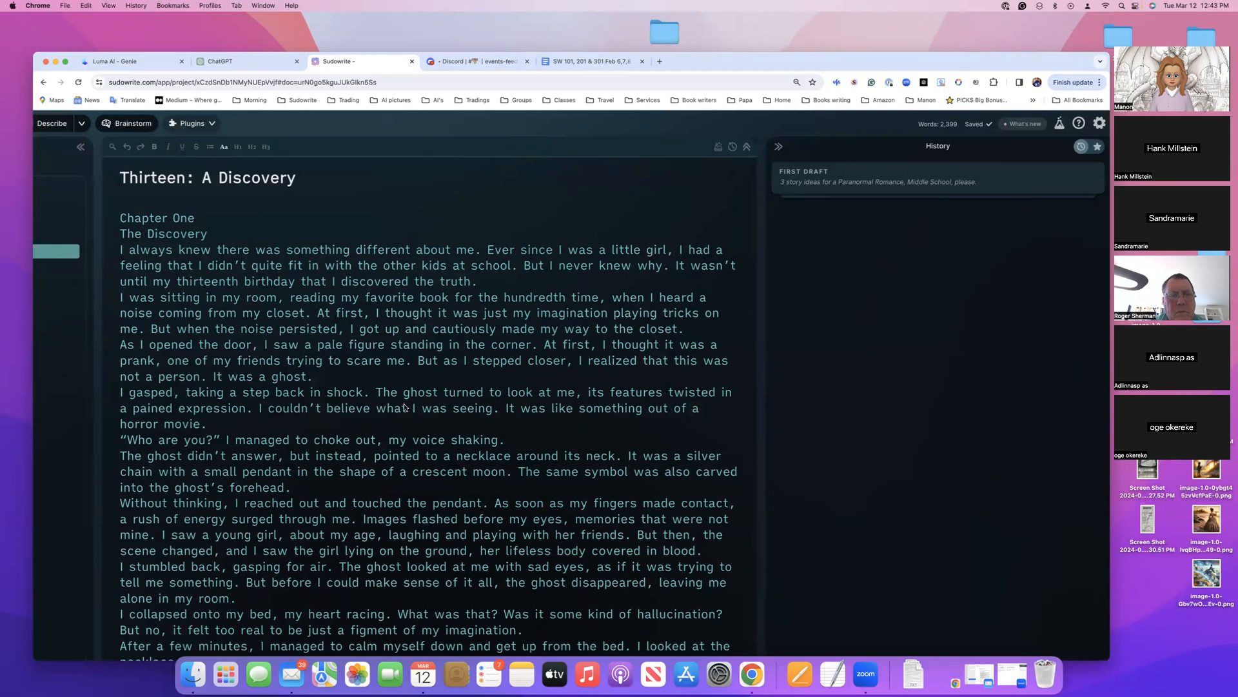
{"action": "mouse_move", "coordinate": [912, 56]}
{"action": "left_mouse_down"}
{"action": "mouse_move", "coordinate": [940, 47]}
{"action": "mouse_move", "coordinate": [922, 51]}
{"action": "left_mouse_up"}
{"action": "scroll", "coordinate": [665, 302], "scroll_direction": "left", "scroll_amount": 3}
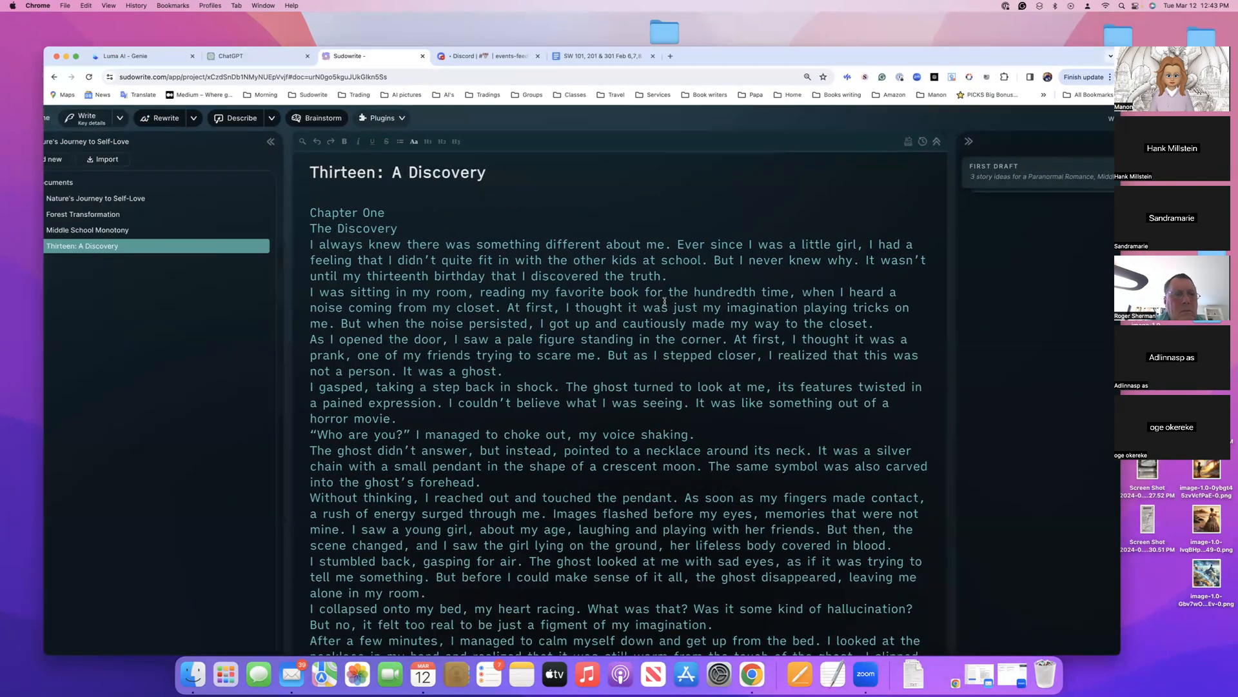
{"action": "scroll", "coordinate": [665, 301], "scroll_direction": "down", "scroll_amount": 20}
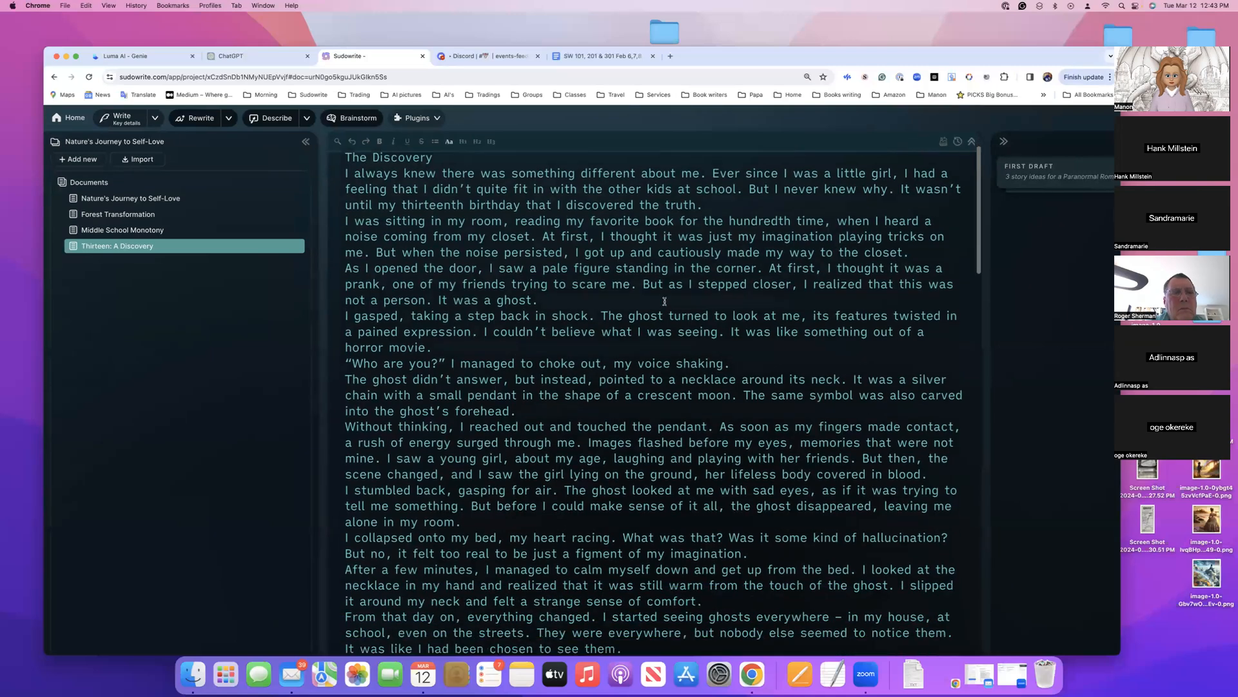
{"action": "scroll", "coordinate": [665, 301], "scroll_direction": "up", "scroll_amount": 5}
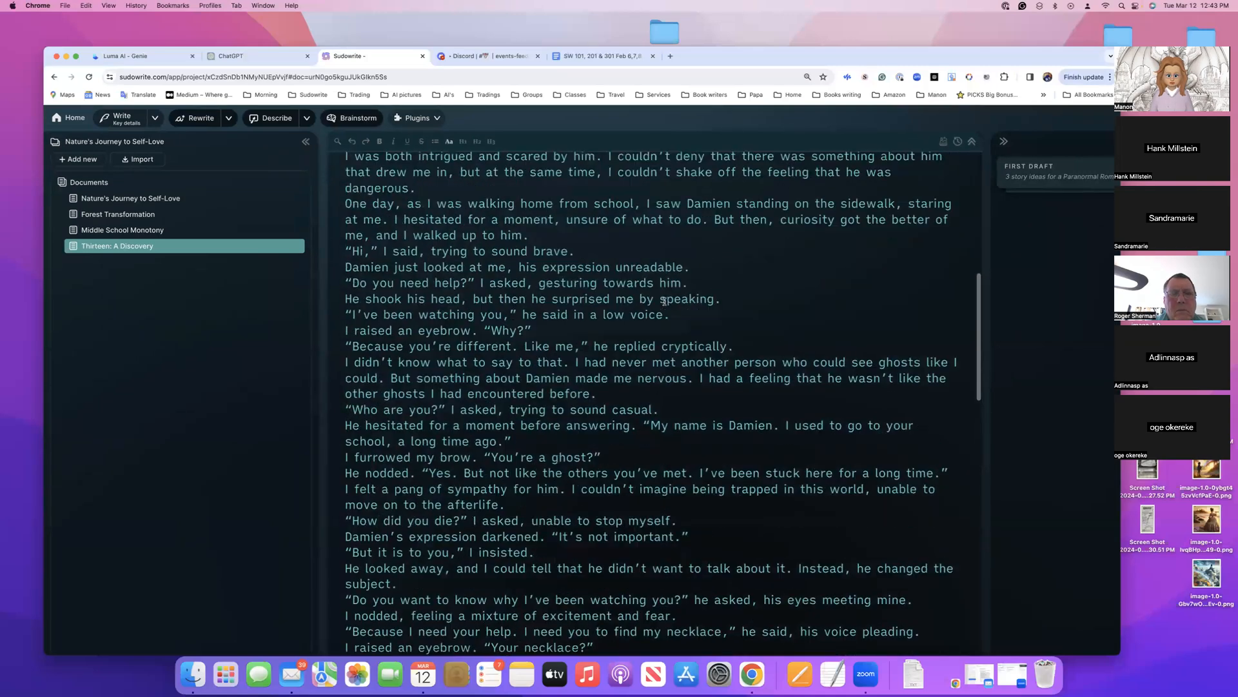
{"action": "scroll", "coordinate": [665, 301], "scroll_direction": "down", "scroll_amount": 8}
{"action": "scroll", "coordinate": [665, 301], "scroll_direction": "down", "scroll_amount": 20}
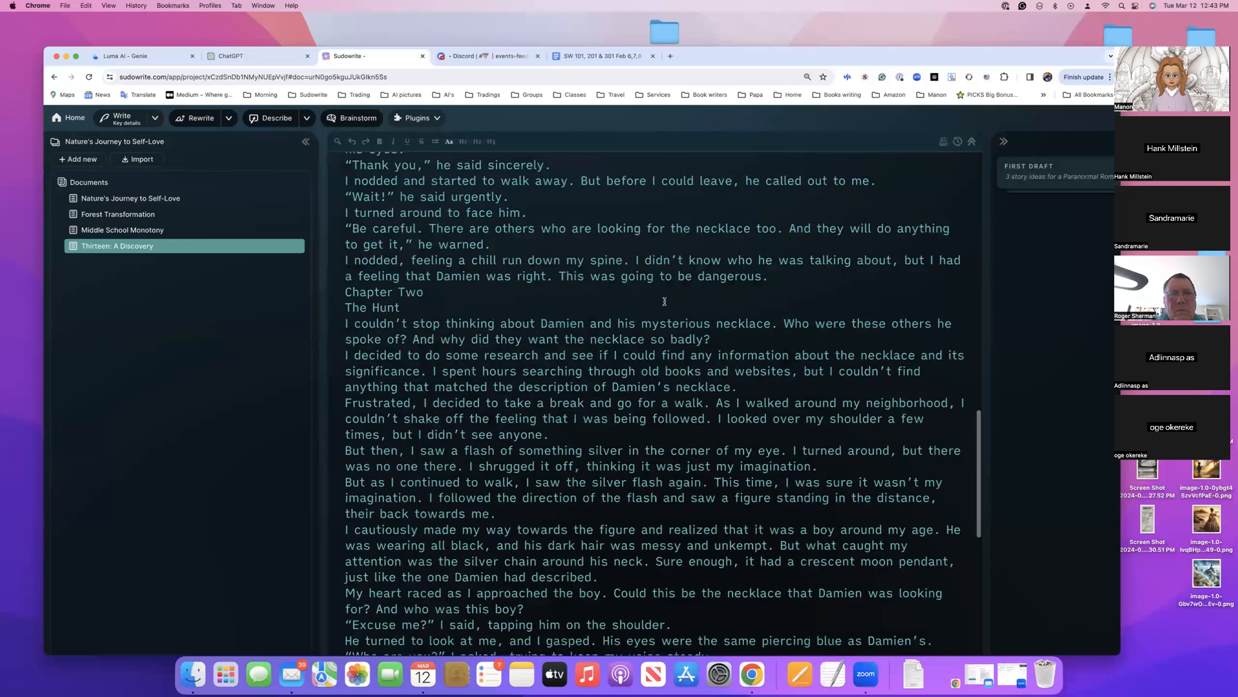
{"action": "scroll", "coordinate": [690, 299], "scroll_direction": "up", "scroll_amount": 20}
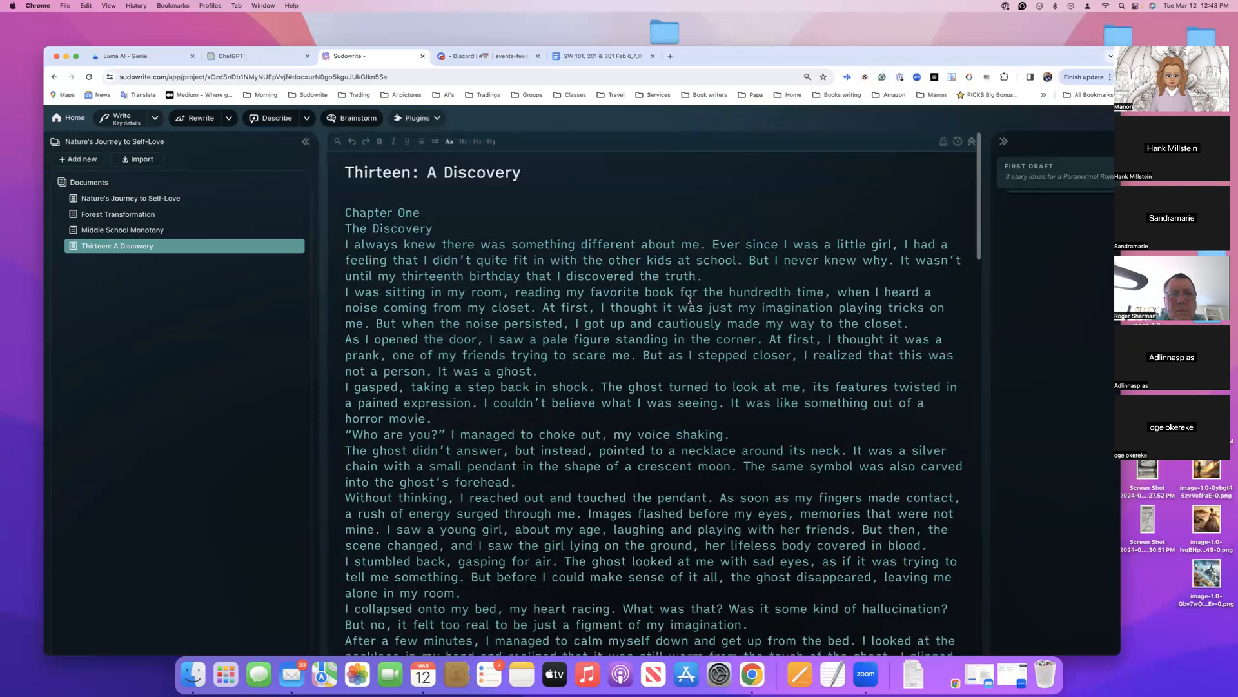
Paste the line "Paranormal Romance Middle School Chapter Books" beneath the story's title and add a blank line before Chapter One
{"action": "left_click", "coordinate": [552, 174]}
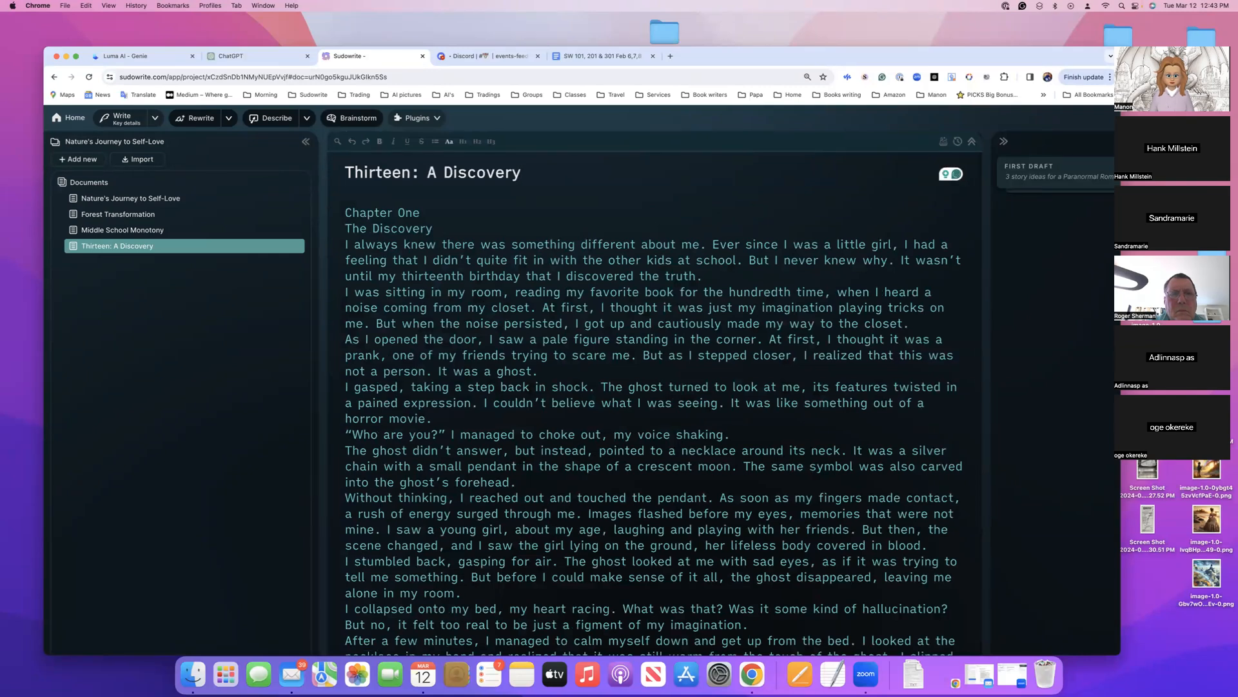
{"action": "left_click", "coordinate": [370, 194]}
{"action": "type", "text": "Paranormal Romance Middle School Chapter Books"}
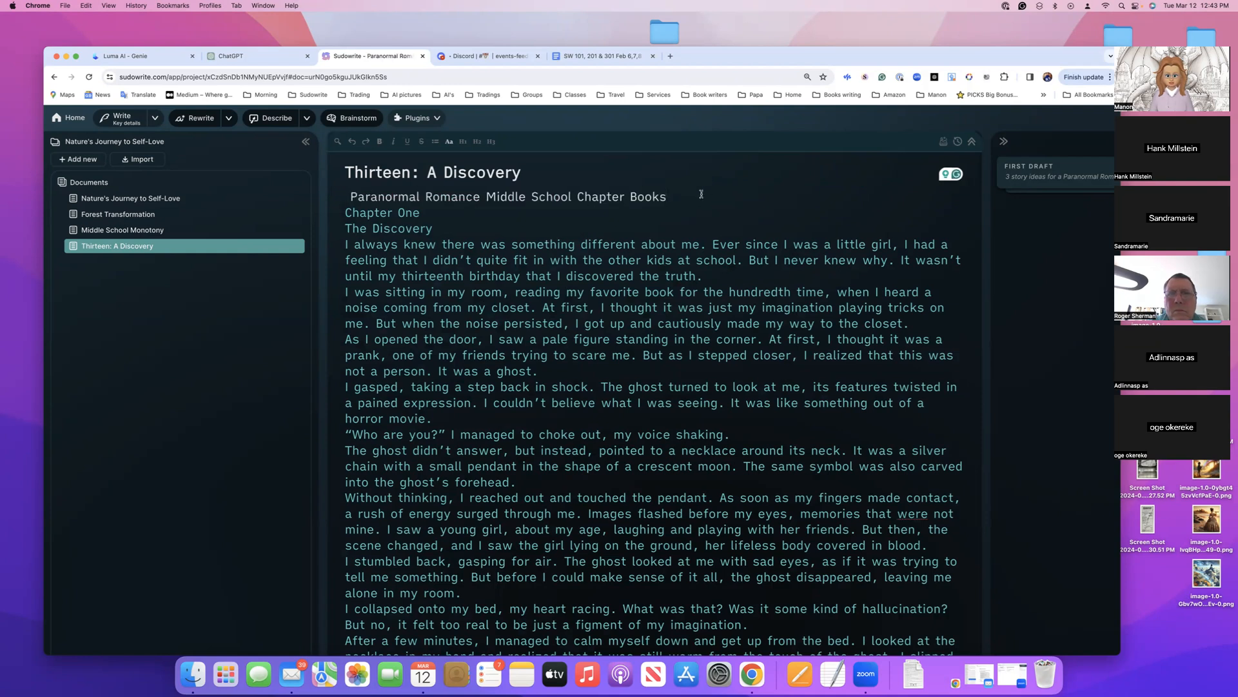
{"action": "key", "text": "Return"}
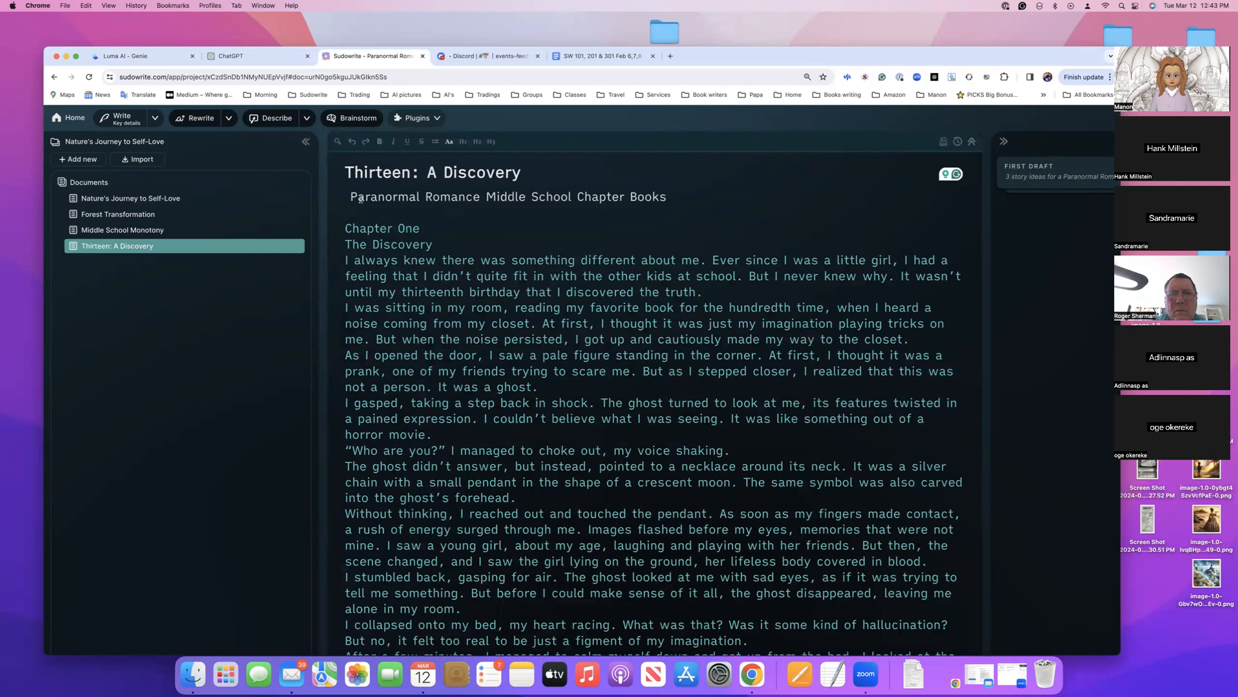
Set up a Descriptions brainstorm with "Paranormal Romance Middle School", copied from the line under the title, as its list request
{"action": "left_click_drag", "start_coordinate": [348, 196], "coordinate": [571, 202]}
{"action": "key", "text": "super+c"}
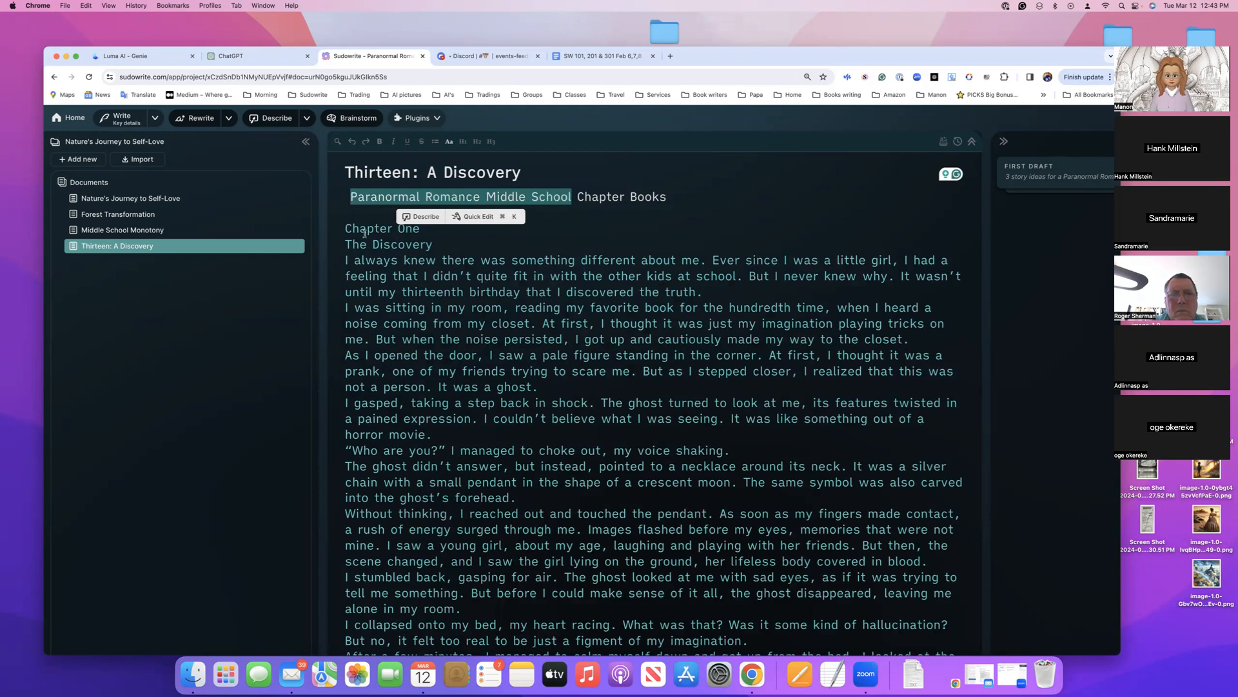
{"action": "left_click", "coordinate": [350, 122]}
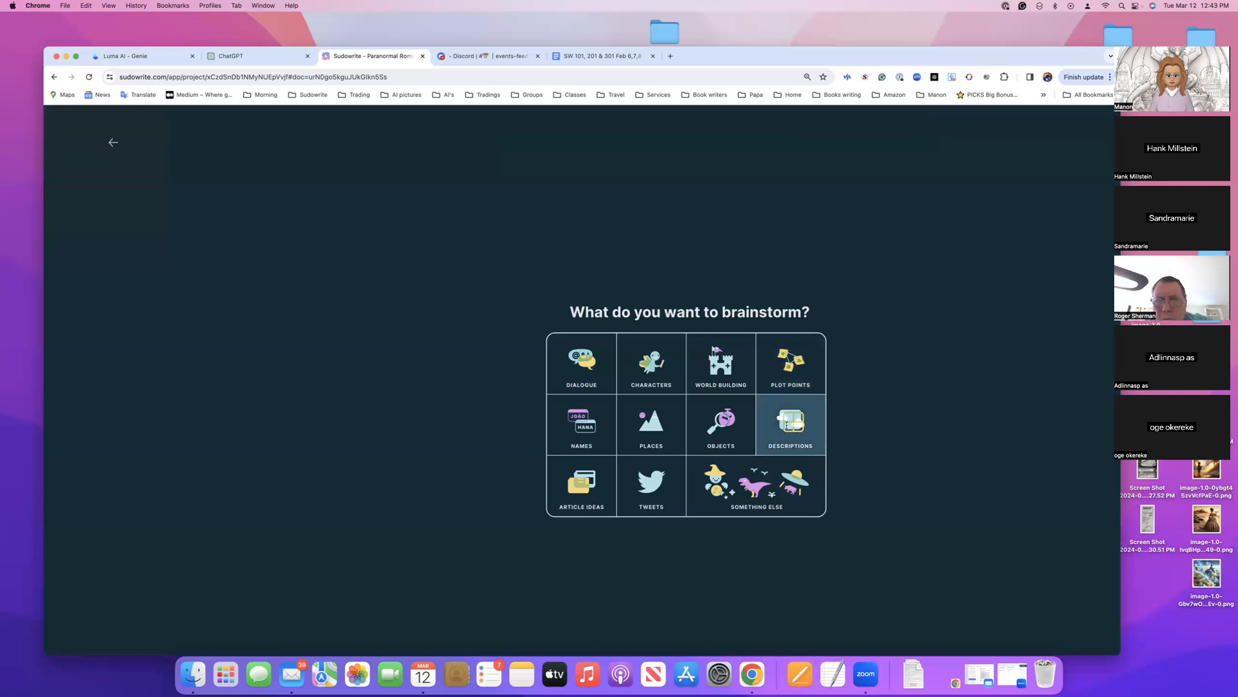
{"action": "left_click", "coordinate": [782, 418]}
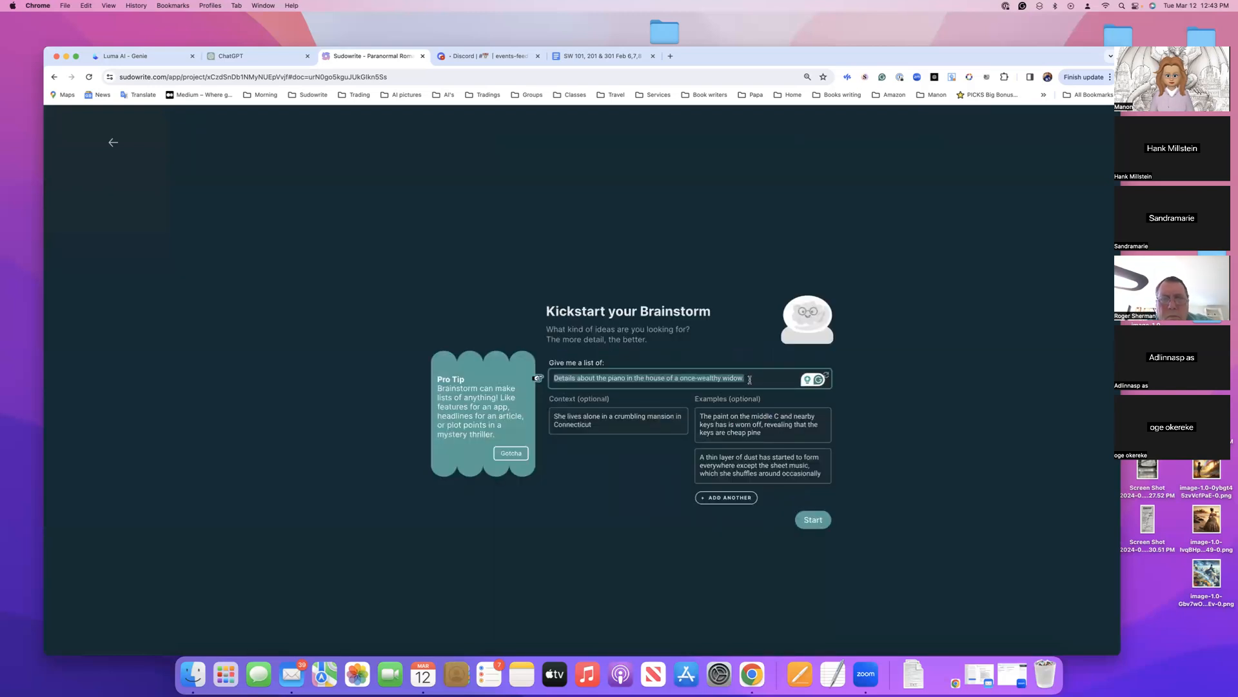
{"action": "key", "text": "super+v"}
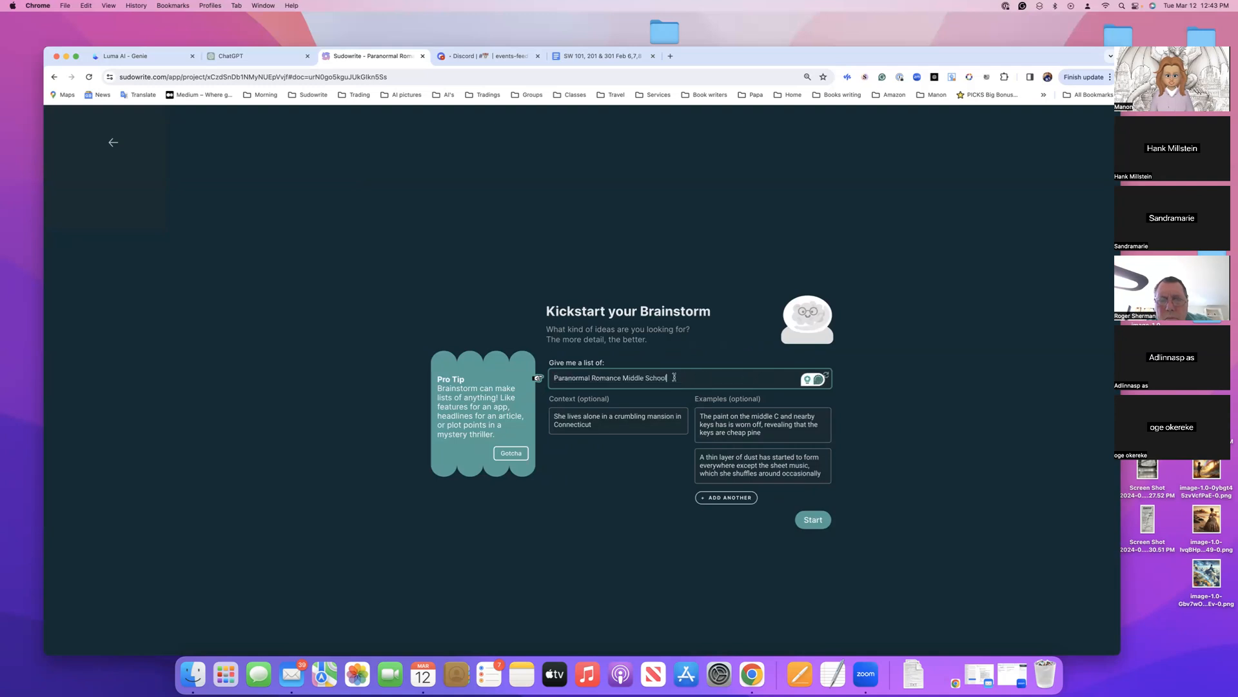
Reword the brainstorm's list request to "Paranormal Romance for middle School stories"
{"action": "left_click", "coordinate": [622, 378]}
{"action": "type", "text": "for m"}
{"action": "key", "text": "BackSpace"}
{"action": "key", "text": "Delete"}
{"action": "type", "text": "m"}
{"action": "left_click", "coordinate": [699, 377]}
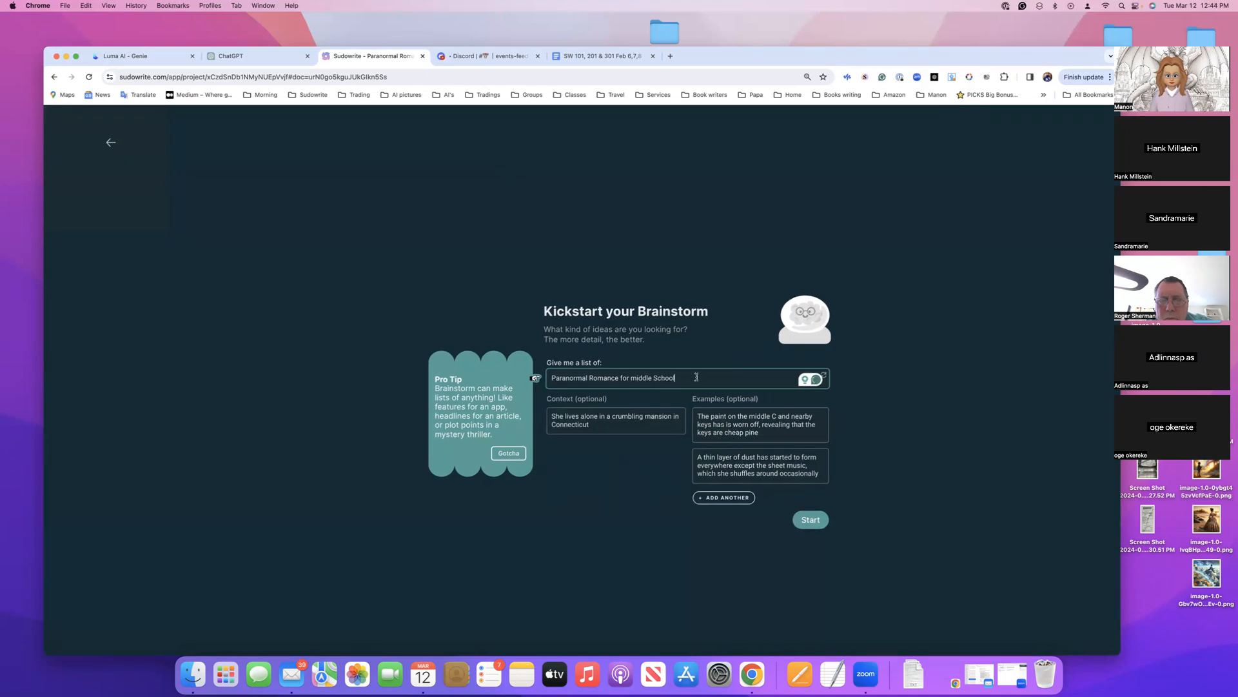
{"action": "type", "text": "stories"}
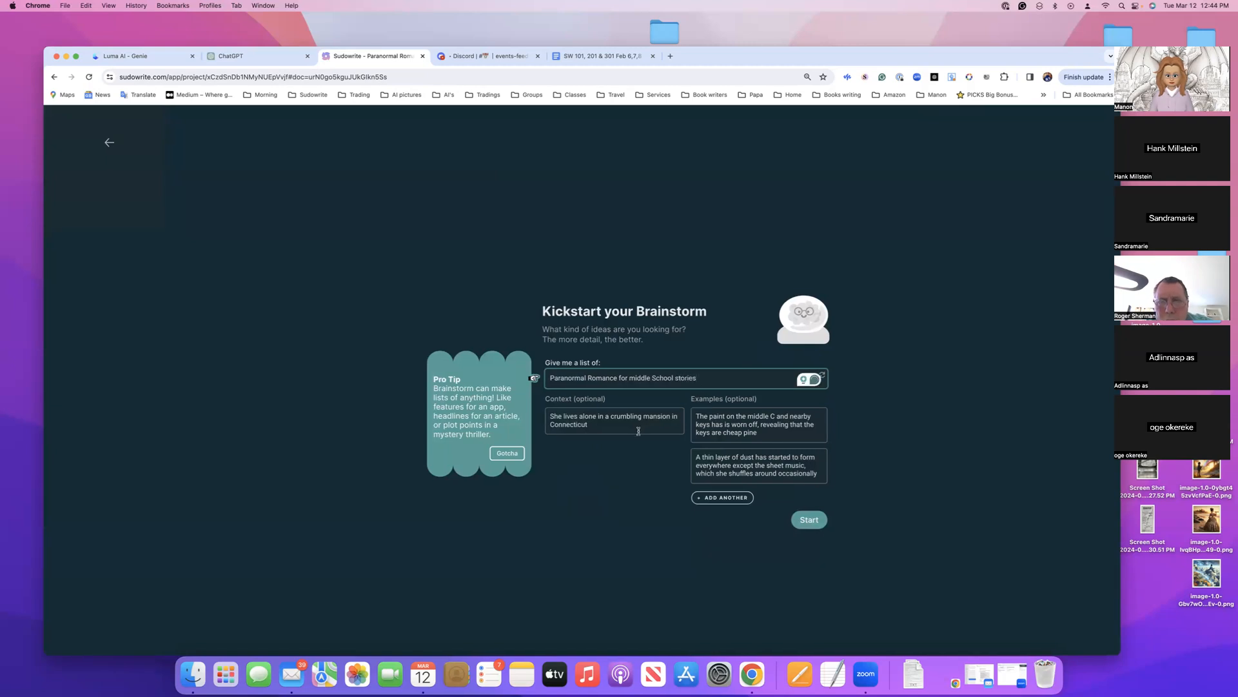
Replace the brainstorm's example context with "Middle school kids" and generate the list of ideas
{"action": "triple_click", "coordinate": [598, 420]}
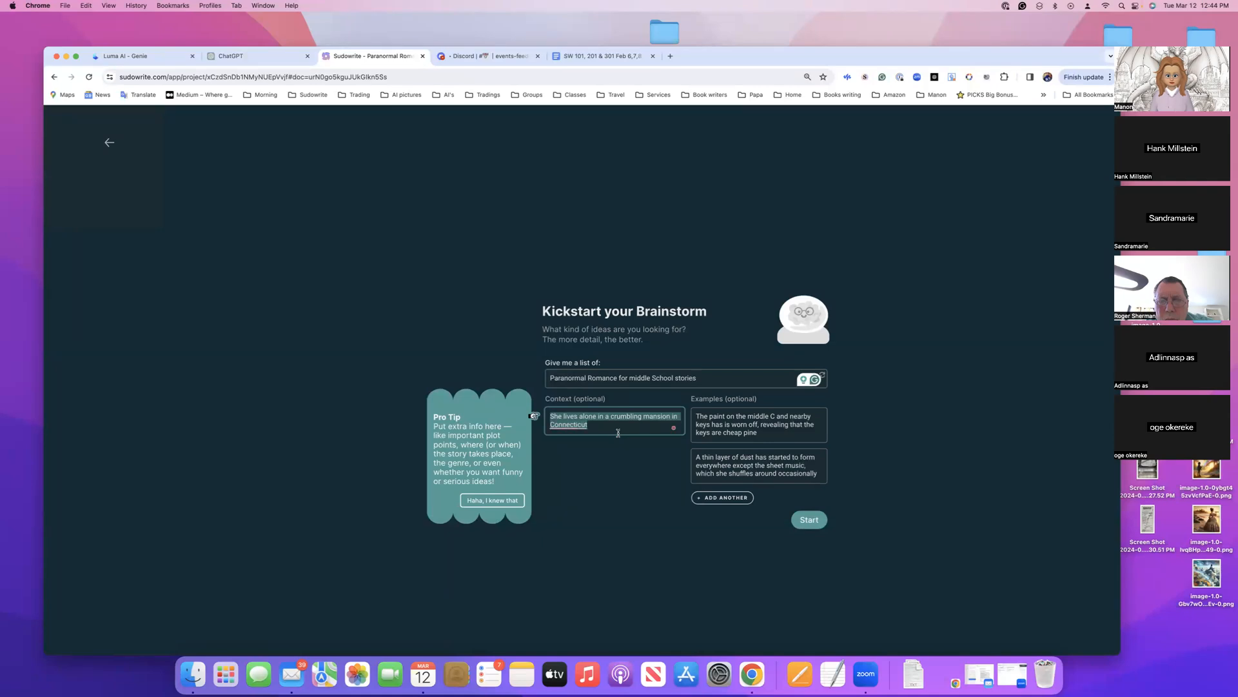
{"action": "type", "text": "Middle school kids"}
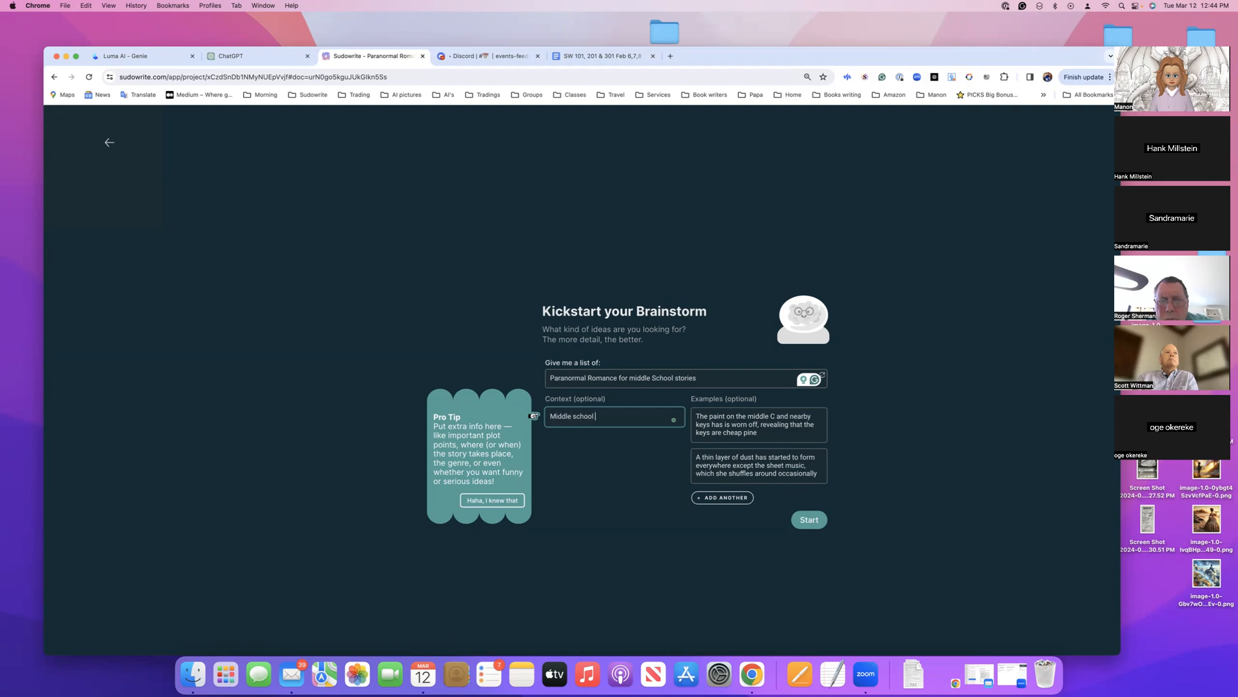
{"action": "left_click", "coordinate": [809, 520]}
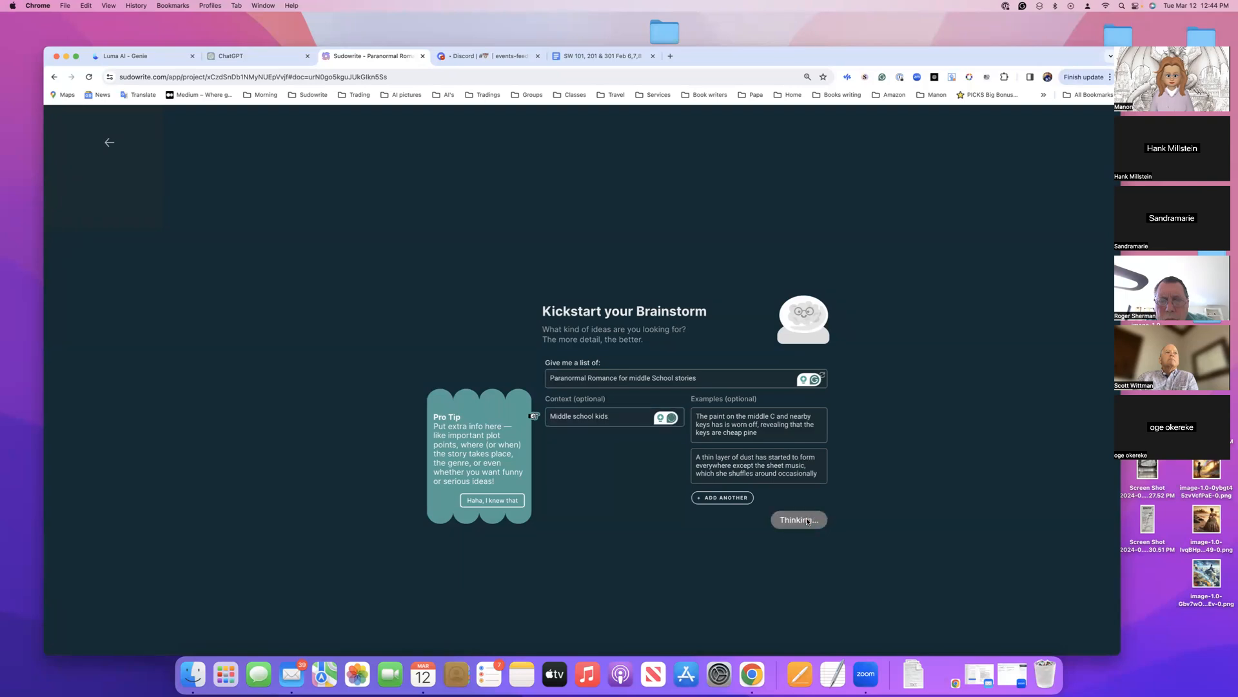
{"action": "mouse_move", "coordinate": [1034, 58]}
{"action": "left_mouse_down"}
{"action": "mouse_move", "coordinate": [969, 47]}
{"action": "mouse_move", "coordinate": [1022, 45]}
{"action": "left_mouse_up"}
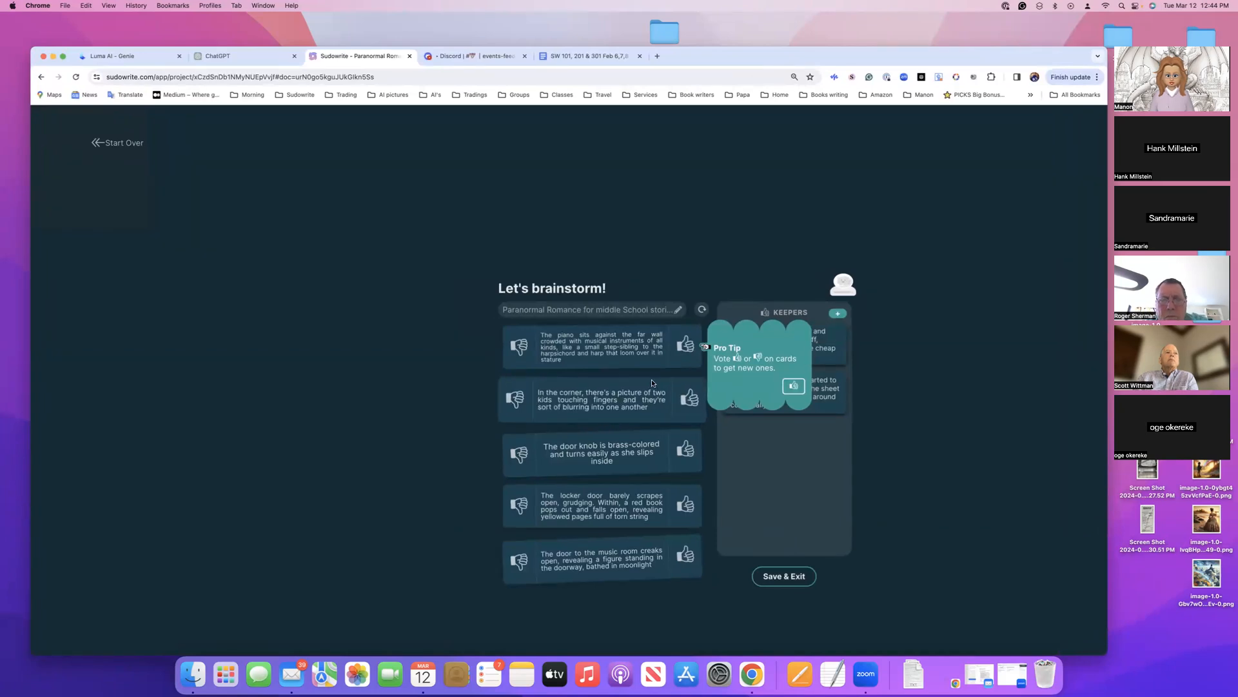
Look over the brainstormed idea cards, leave them unsaved and return to the story document
{"action": "scroll", "coordinate": [655, 382], "scroll_direction": "down", "scroll_amount": 2}
{"action": "scroll", "coordinate": [653, 383], "scroll_direction": "down", "scroll_amount": 4}
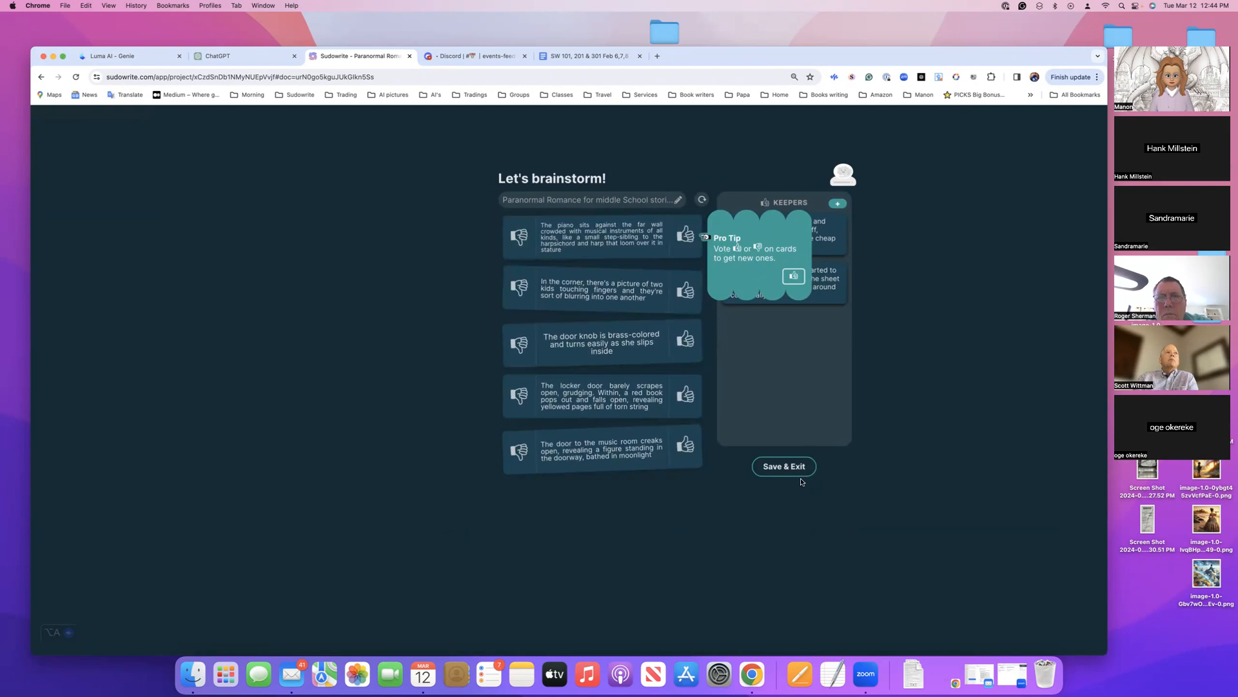
{"action": "scroll", "coordinate": [344, 277], "scroll_direction": "up", "scroll_amount": 3}
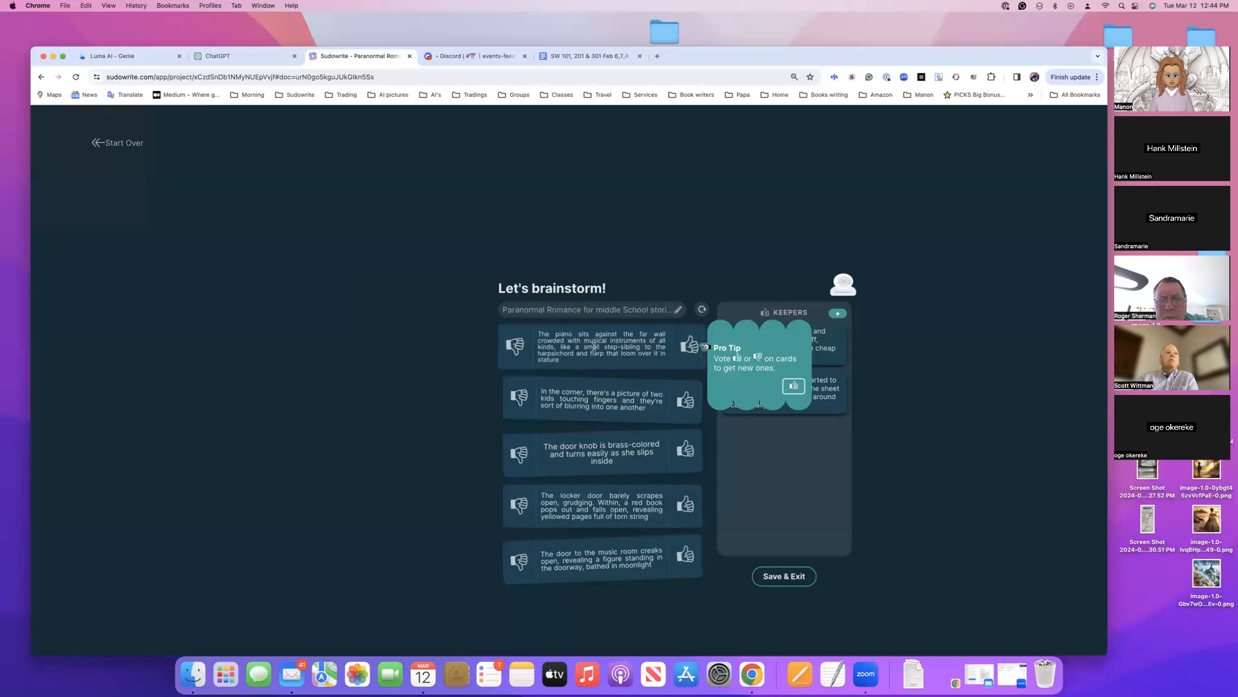
{"action": "left_click", "coordinate": [97, 142]}
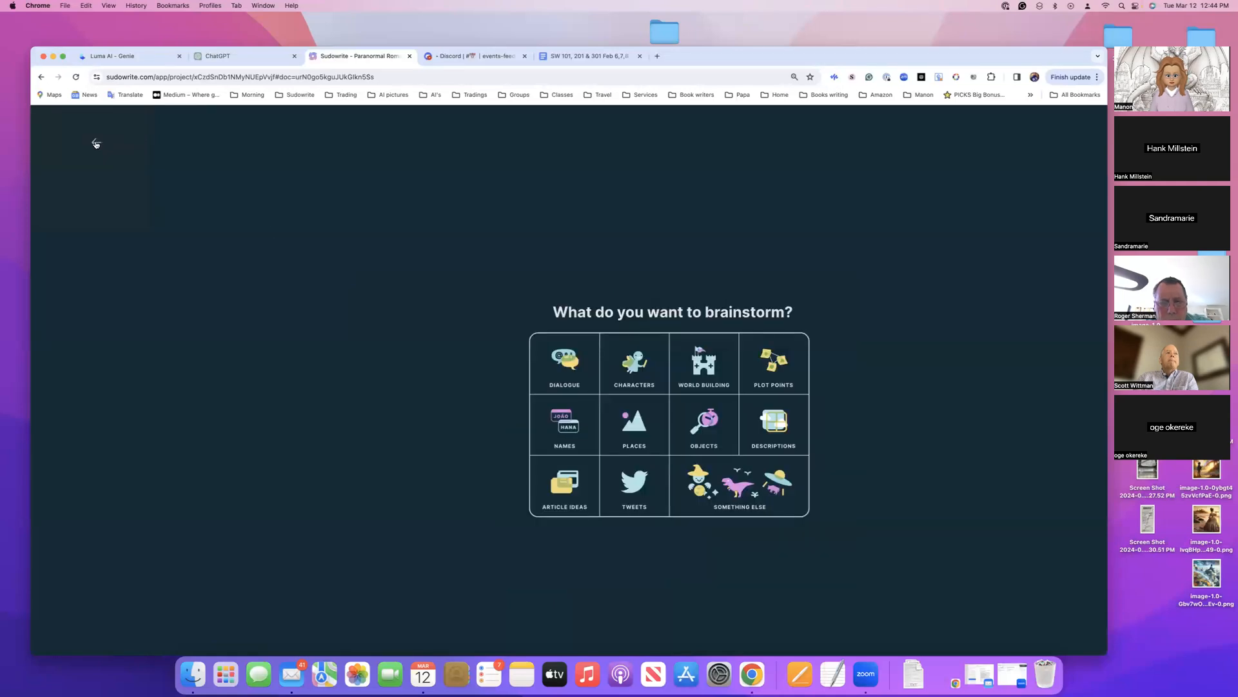
{"action": "left_click", "coordinate": [96, 143]}
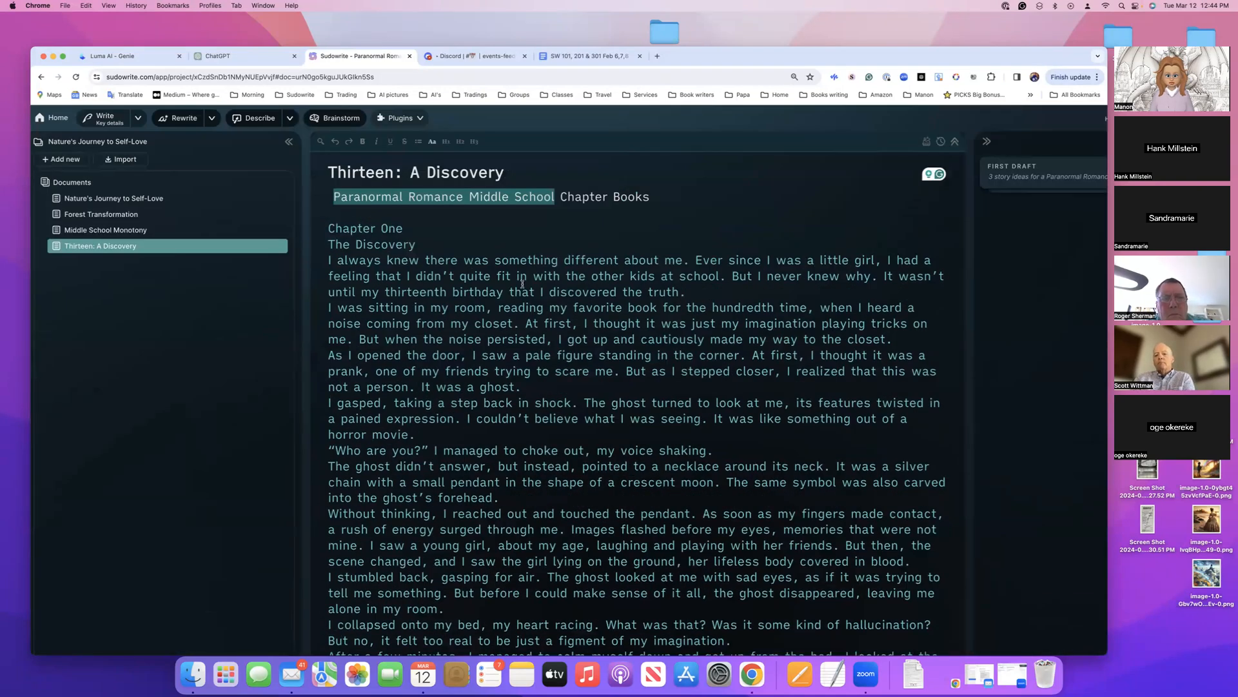
Review Chapter One of the story and the list of available Write modes
{"action": "scroll", "coordinate": [548, 293], "scroll_direction": "down", "scroll_amount": 5}
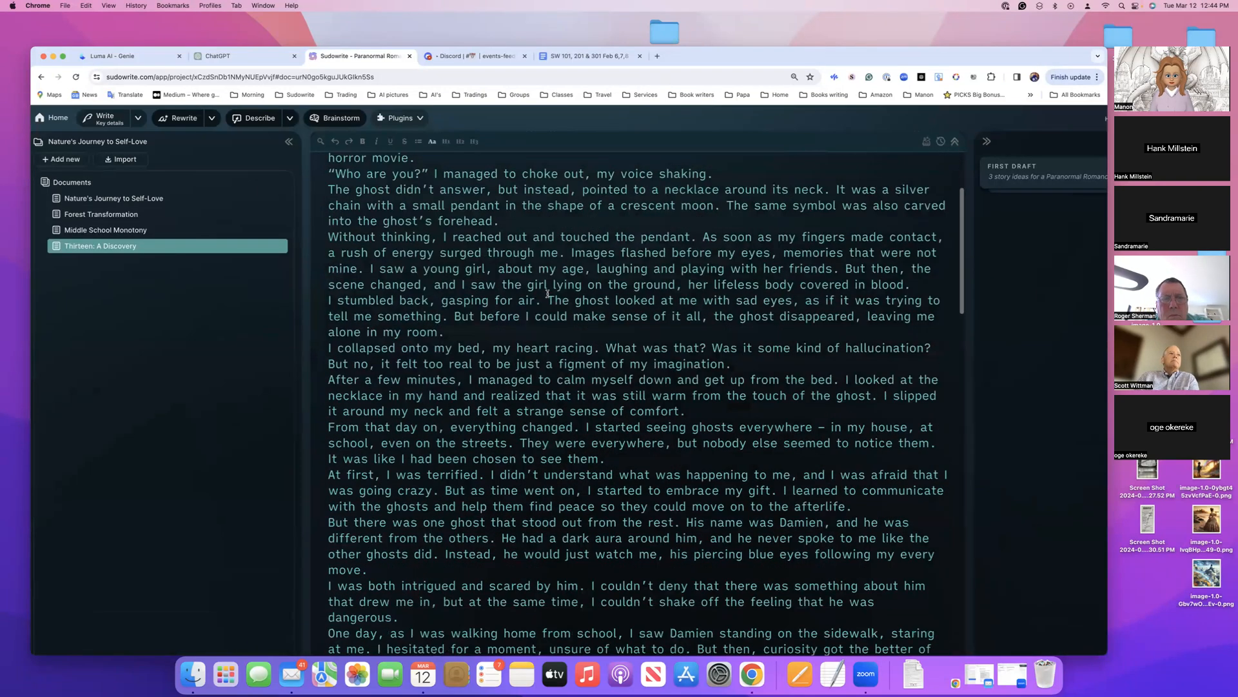
{"action": "scroll", "coordinate": [548, 294], "scroll_direction": "up", "scroll_amount": 5}
{"action": "scroll", "coordinate": [547, 294], "scroll_direction": "down", "scroll_amount": 1}
{"action": "scroll", "coordinate": [548, 294], "scroll_direction": "up", "scroll_amount": 1}
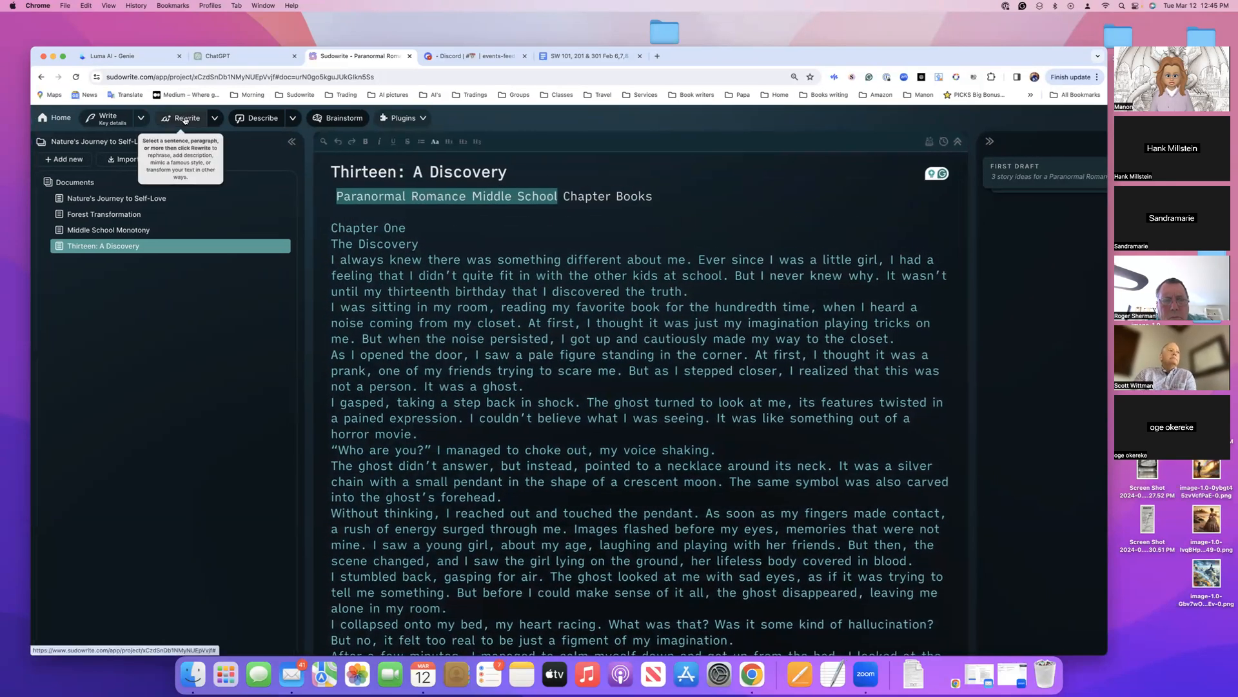
{"action": "left_click", "coordinate": [143, 124]}
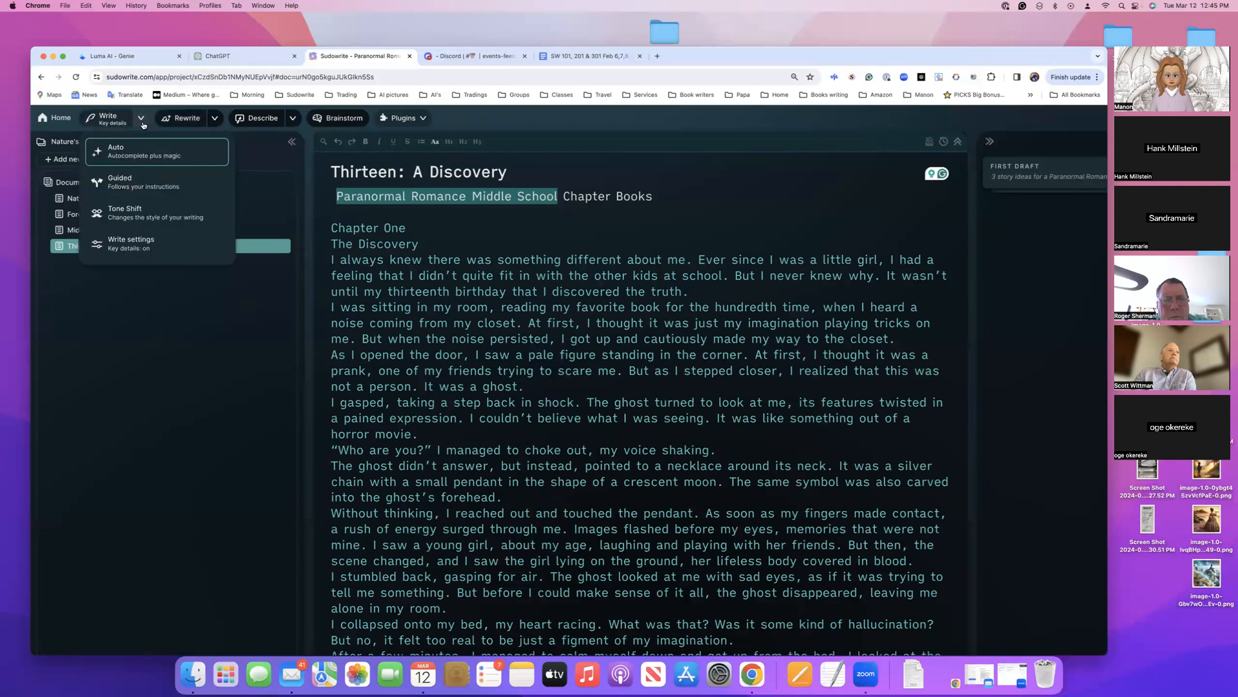
{"action": "scroll", "coordinate": [461, 281], "scroll_direction": "down", "scroll_amount": 10}
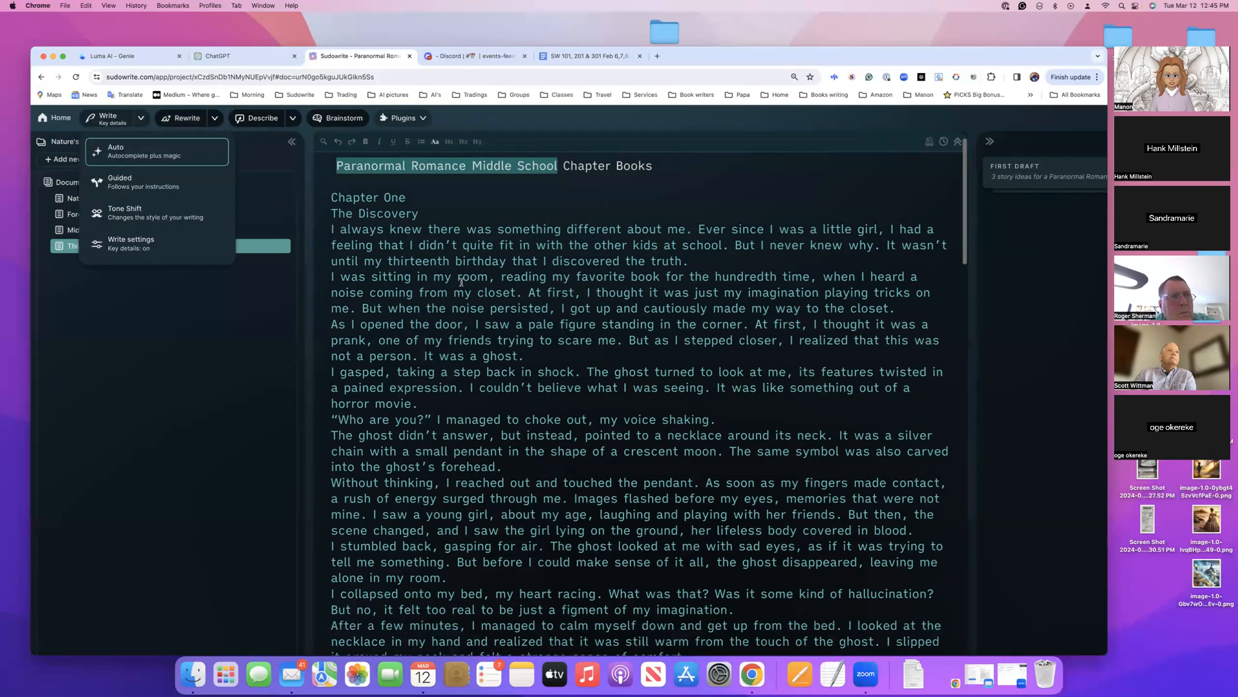
{"action": "scroll", "coordinate": [462, 281], "scroll_direction": "down", "scroll_amount": 3}
{"action": "scroll", "coordinate": [461, 281], "scroll_direction": "up", "scroll_amount": 8}
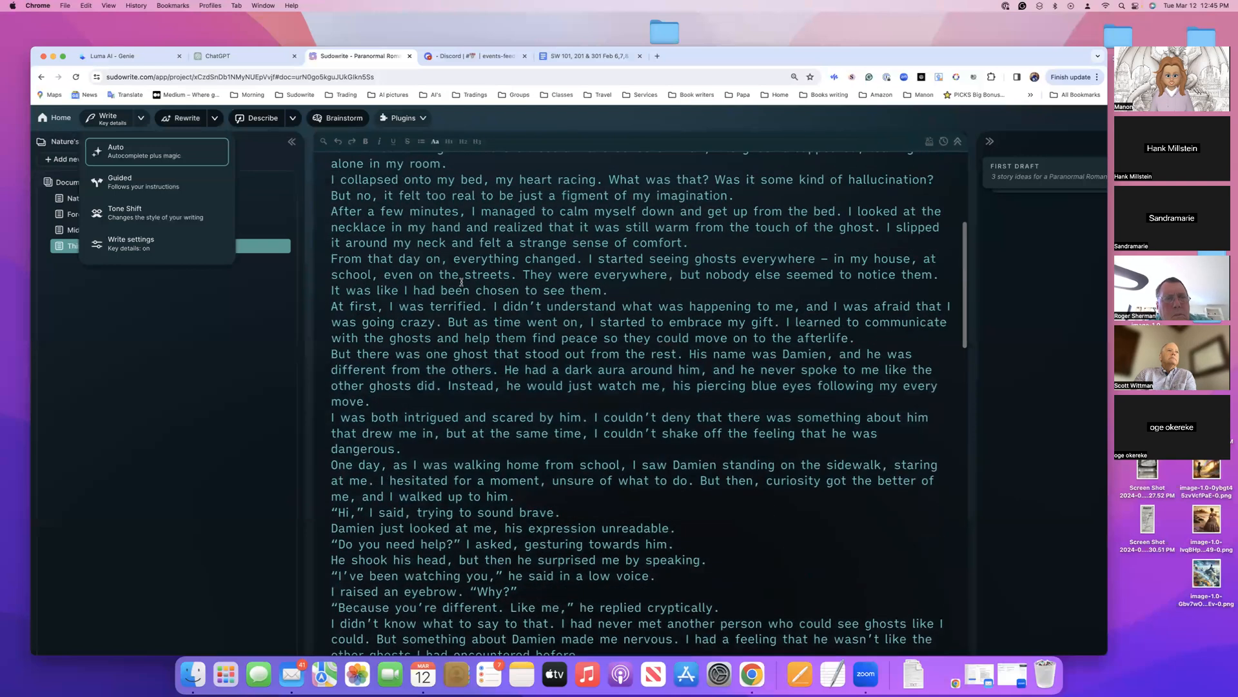
{"action": "scroll", "coordinate": [462, 281], "scroll_direction": "up", "scroll_amount": 1}
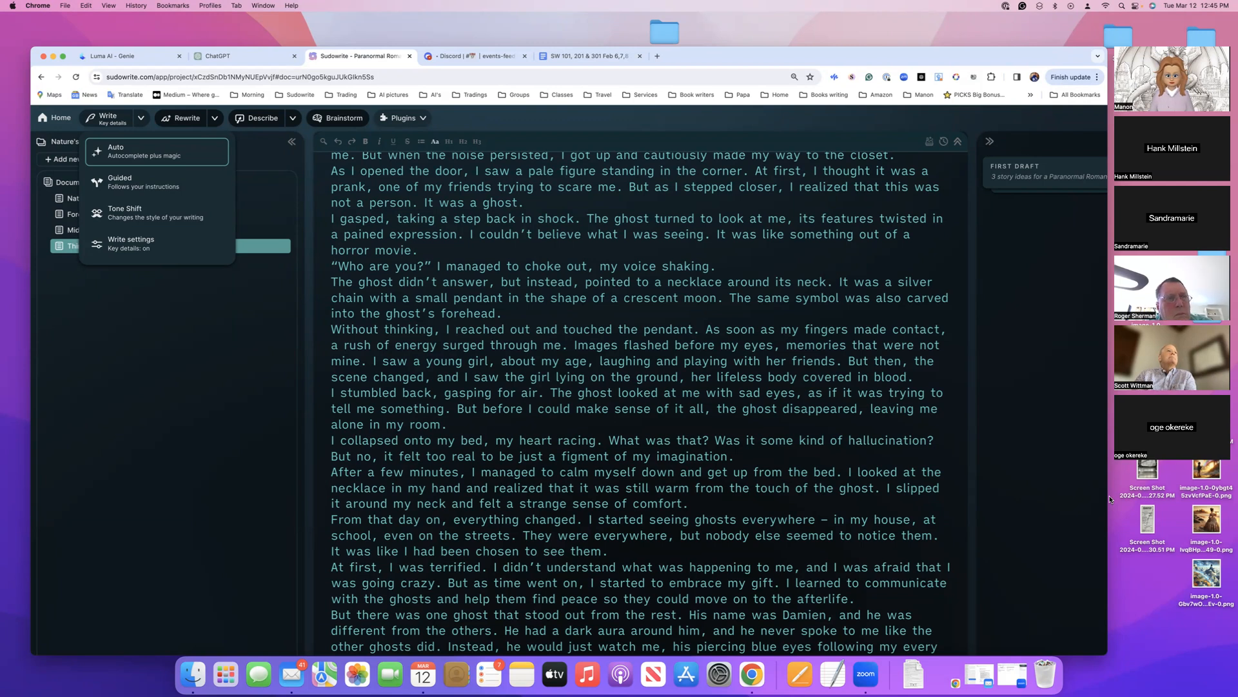
{"action": "scroll", "coordinate": [731, 425], "scroll_direction": "up", "scroll_amount": 3}
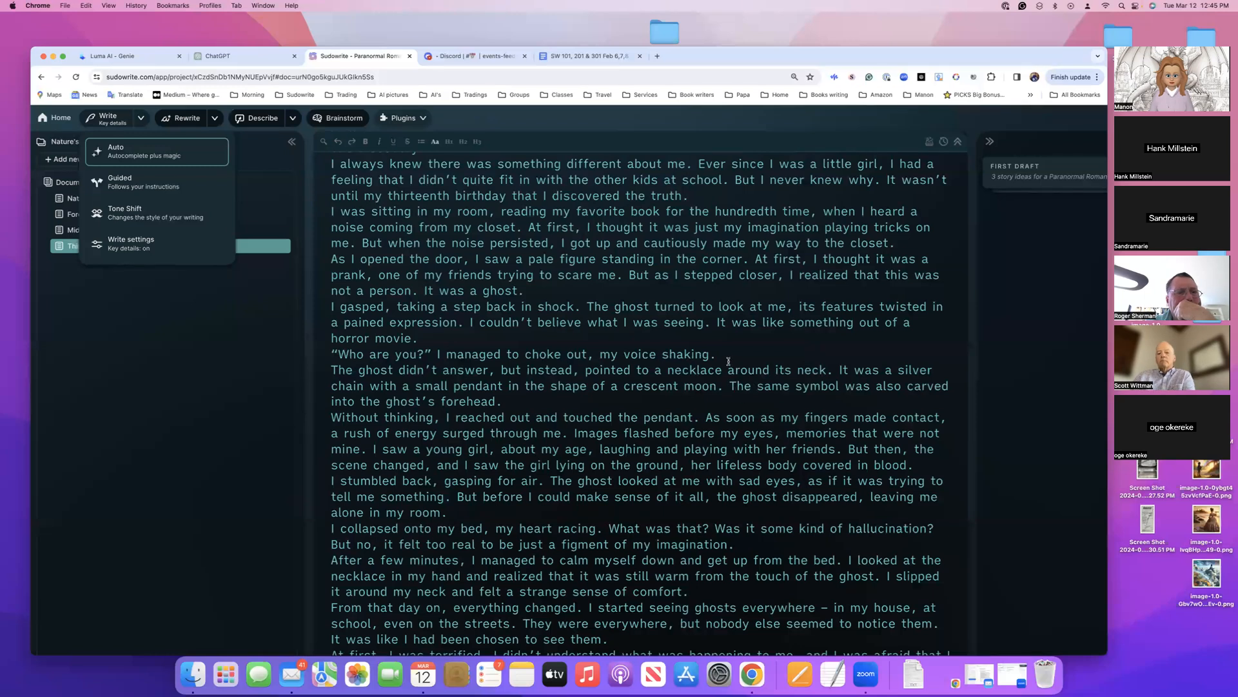
{"action": "scroll", "coordinate": [728, 361], "scroll_direction": "up", "scroll_amount": 3}
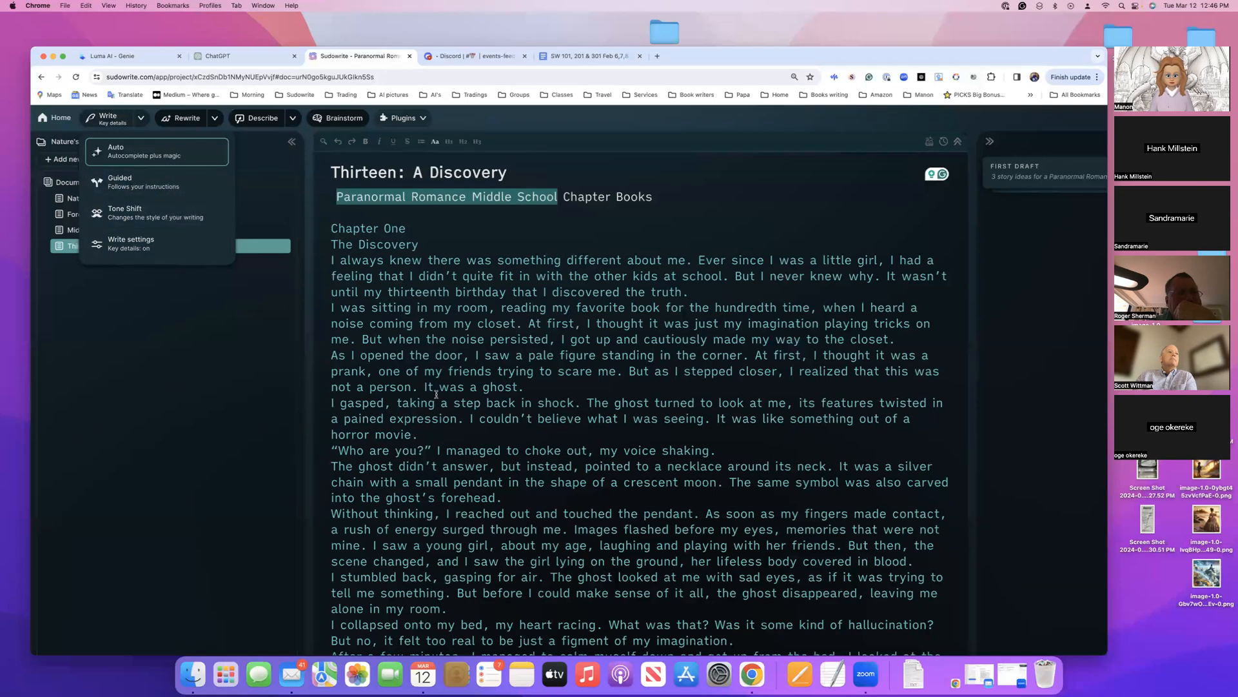
Insert several blank lines after "We have to find it. Now." to set off the story's unfinished last sentence
{"action": "scroll", "coordinate": [511, 426], "scroll_direction": "down", "scroll_amount": 20}
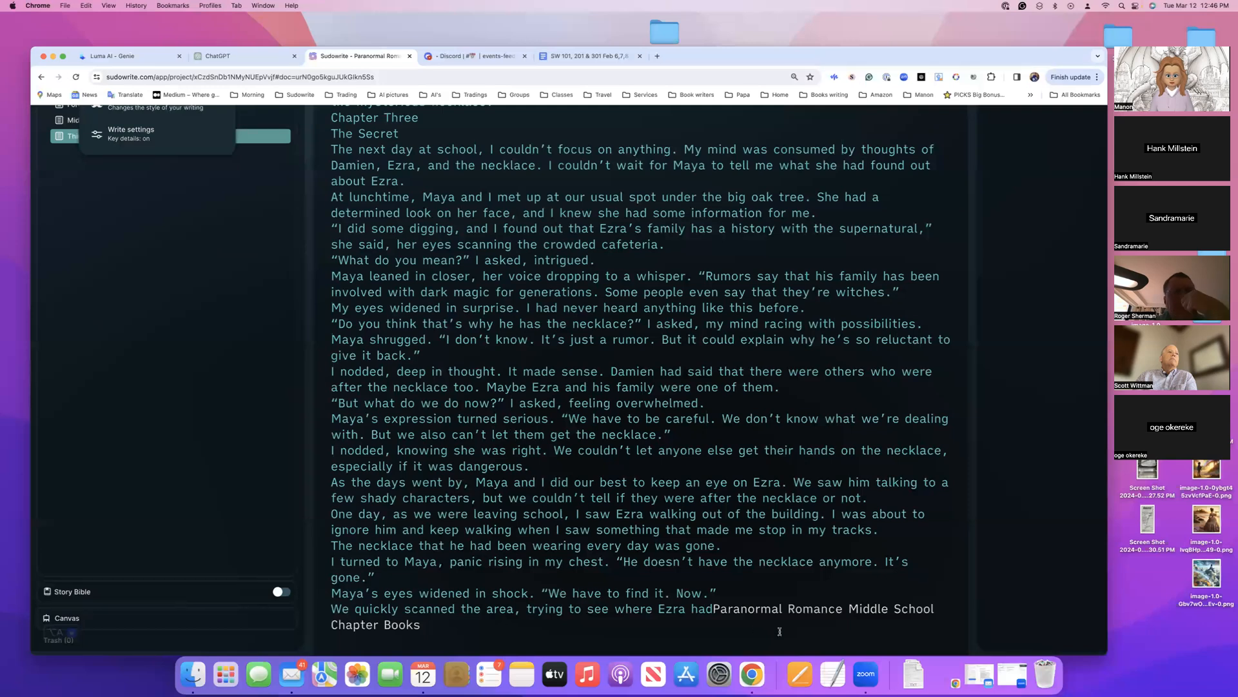
{"action": "left_click", "coordinate": [724, 591]}
{"action": "key", "text": "Return"}
{"action": "key", "text": "Return"}
{"action": "key", "text": "Return"}
{"action": "key", "text": "Return"}
{"action": "left_click", "coordinate": [740, 593]}
{"action": "scroll", "coordinate": [732, 592], "scroll_direction": "down", "scroll_amount": 2}
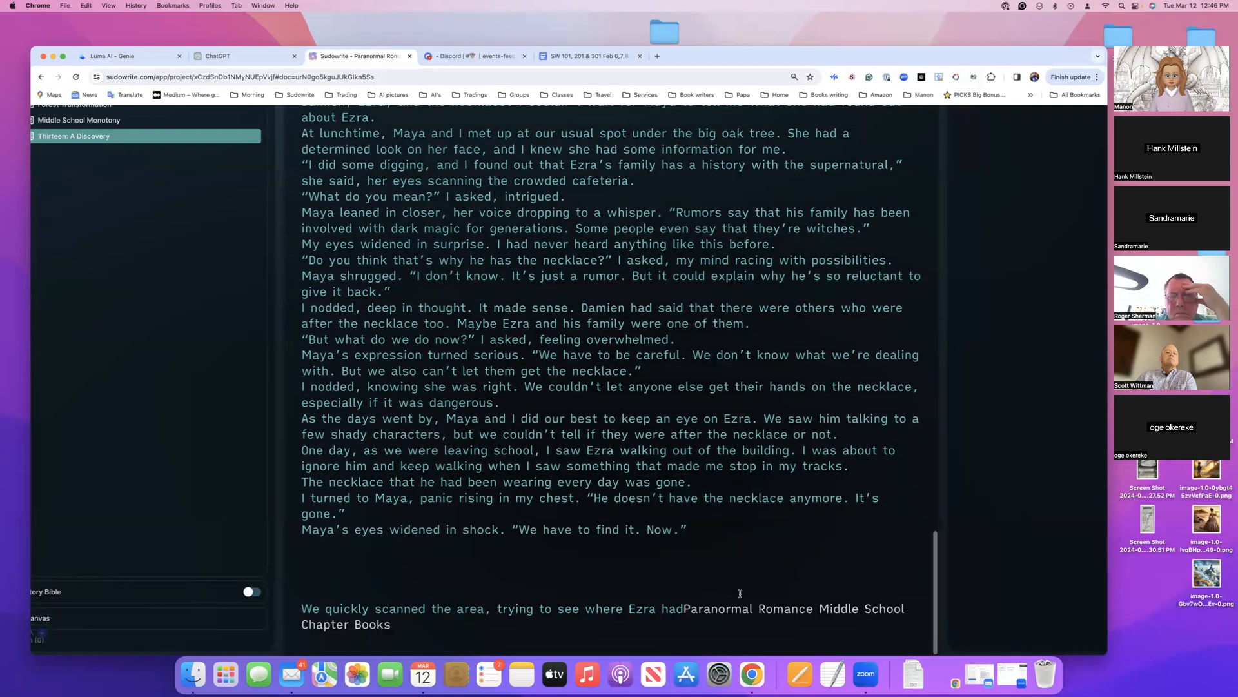
{"action": "scroll", "coordinate": [718, 504], "scroll_direction": "left", "scroll_amount": 2}
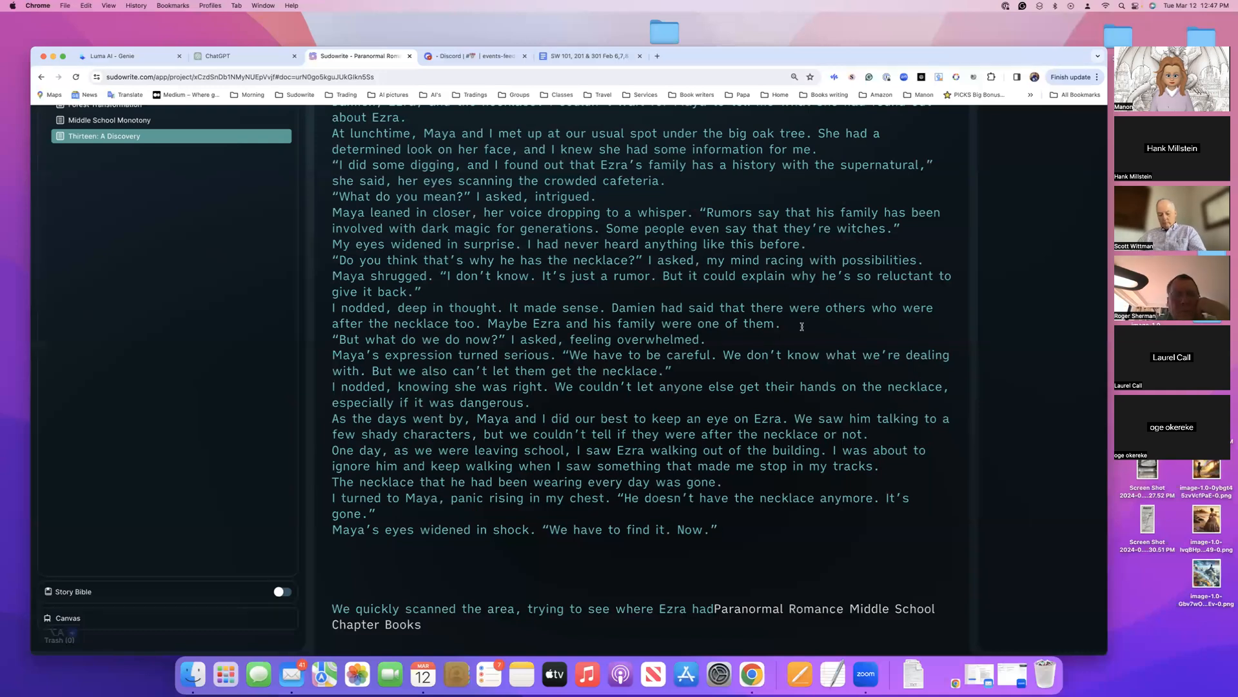
{"action": "key", "text": "XF86AudioRaiseVolume"}
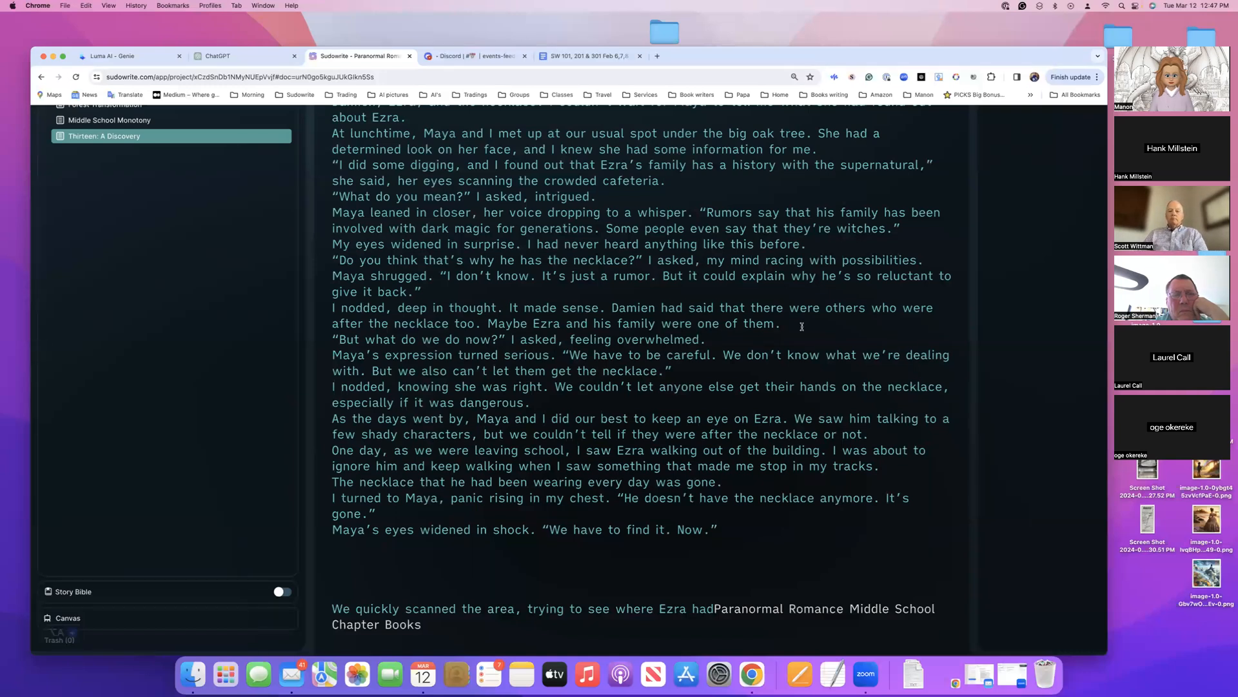
{"action": "key", "text": "XF86AudioRaiseVolume"}
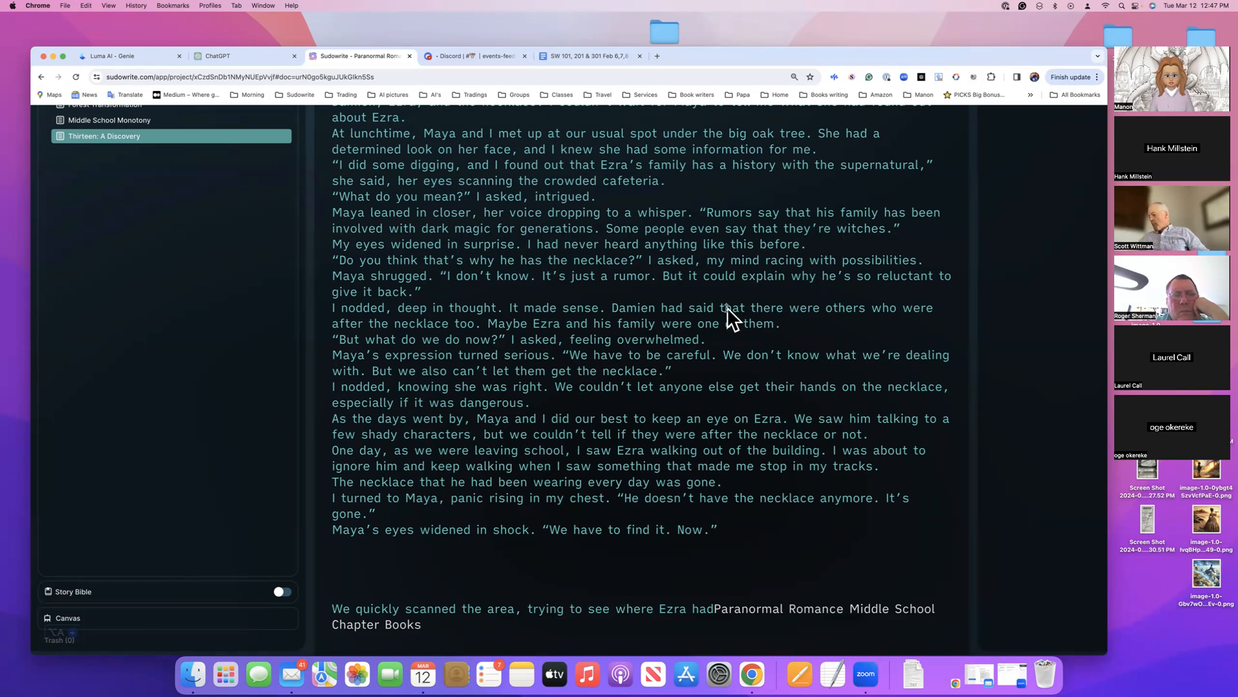
Insert a blank line between the end of Chapter One and the Chapter Two heading
{"action": "scroll", "coordinate": [727, 308], "scroll_direction": "up", "scroll_amount": 3}
{"action": "scroll", "coordinate": [727, 308], "scroll_direction": "up", "scroll_amount": 15}
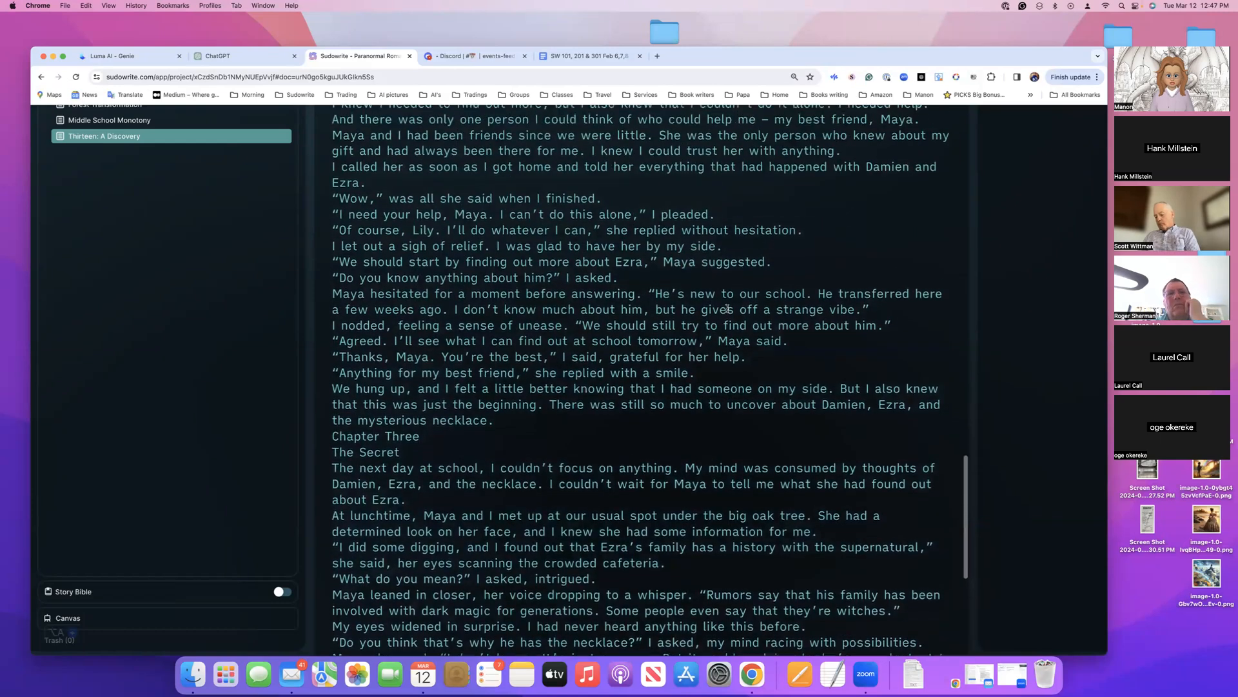
{"action": "scroll", "coordinate": [728, 308], "scroll_direction": "up", "scroll_amount": 15}
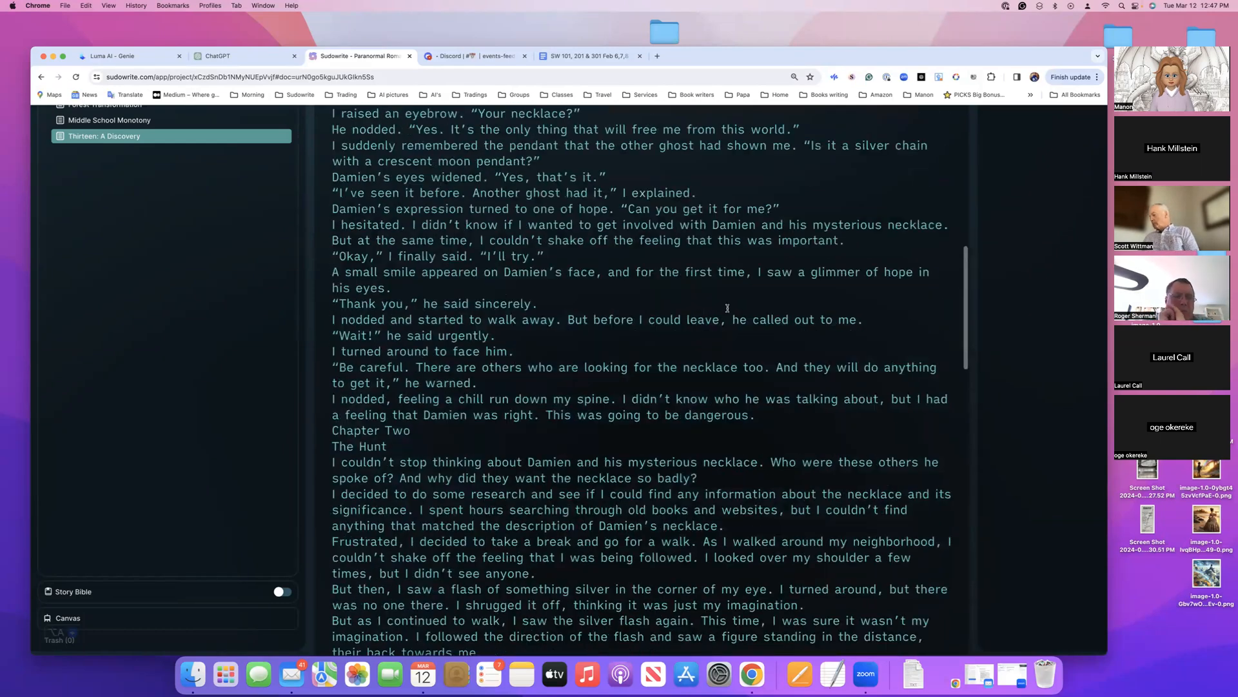
{"action": "scroll", "coordinate": [727, 321], "scroll_direction": "up", "scroll_amount": 15}
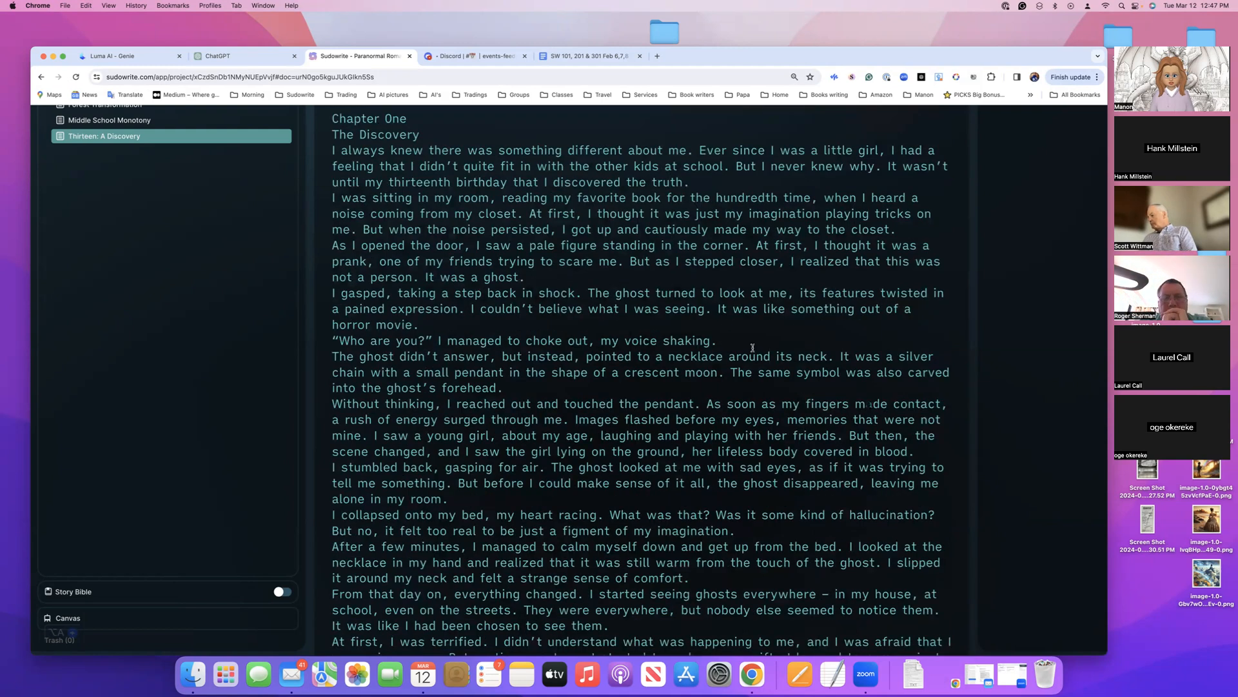
{"action": "scroll", "coordinate": [753, 347], "scroll_direction": "down", "scroll_amount": 20}
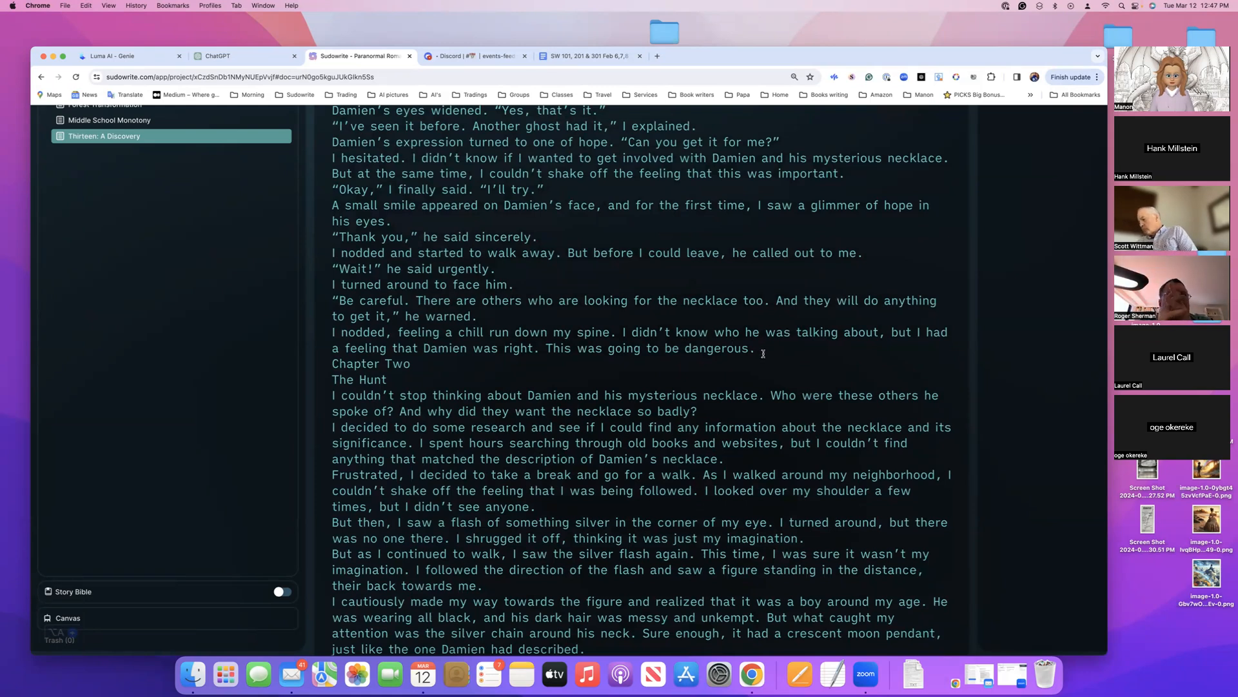
{"action": "key", "text": "Return"}
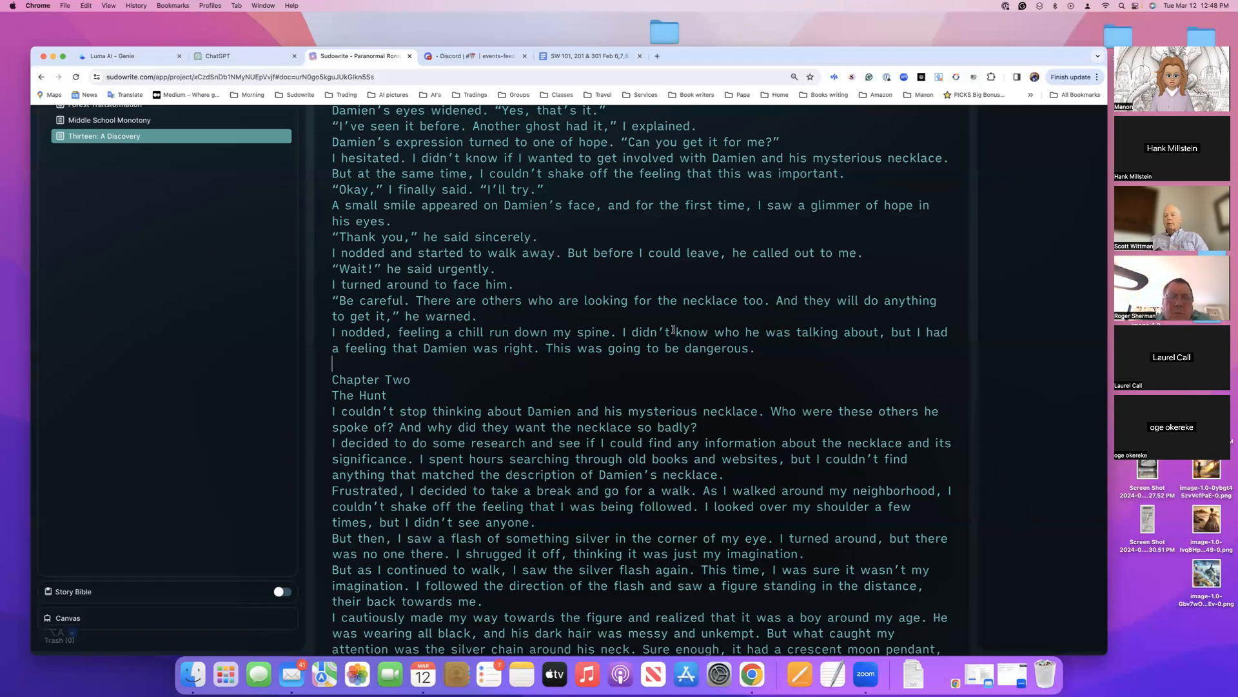
Review the story from Chapter Two to its unfinished ending, along with the First Draft entry in the history
{"action": "scroll", "coordinate": [673, 330], "scroll_direction": "down", "scroll_amount": 1}
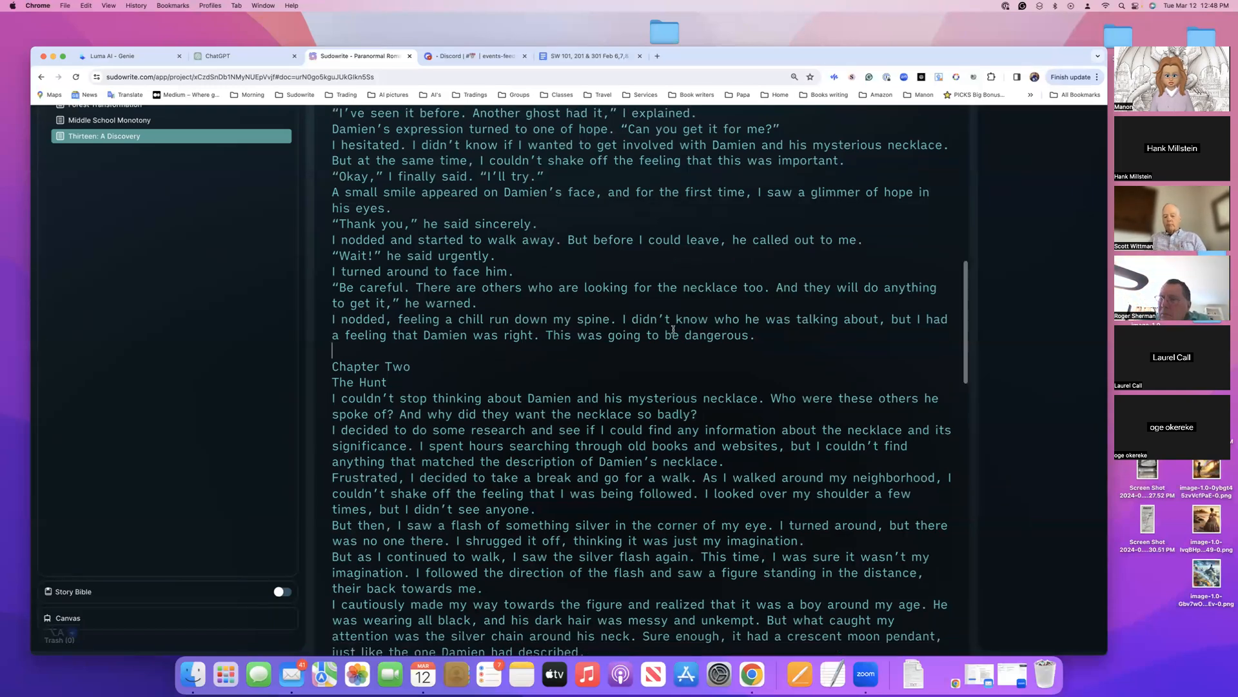
{"action": "scroll", "coordinate": [673, 329], "scroll_direction": "down", "scroll_amount": 15}
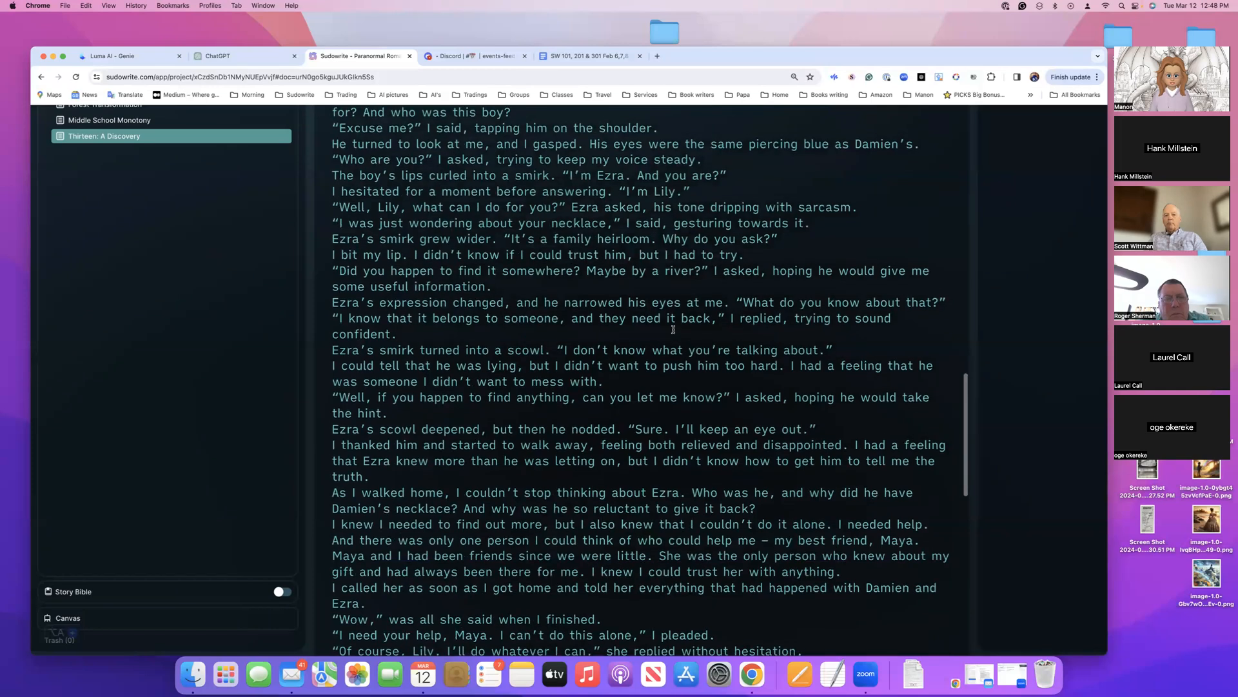
{"action": "scroll", "coordinate": [672, 330], "scroll_direction": "up", "scroll_amount": 4}
{"action": "scroll", "coordinate": [673, 329], "scroll_direction": "down", "scroll_amount": 8}
{"action": "scroll", "coordinate": [672, 330], "scroll_direction": "down", "scroll_amount": 8}
{"action": "scroll", "coordinate": [673, 330], "scroll_direction": "down", "scroll_amount": 3}
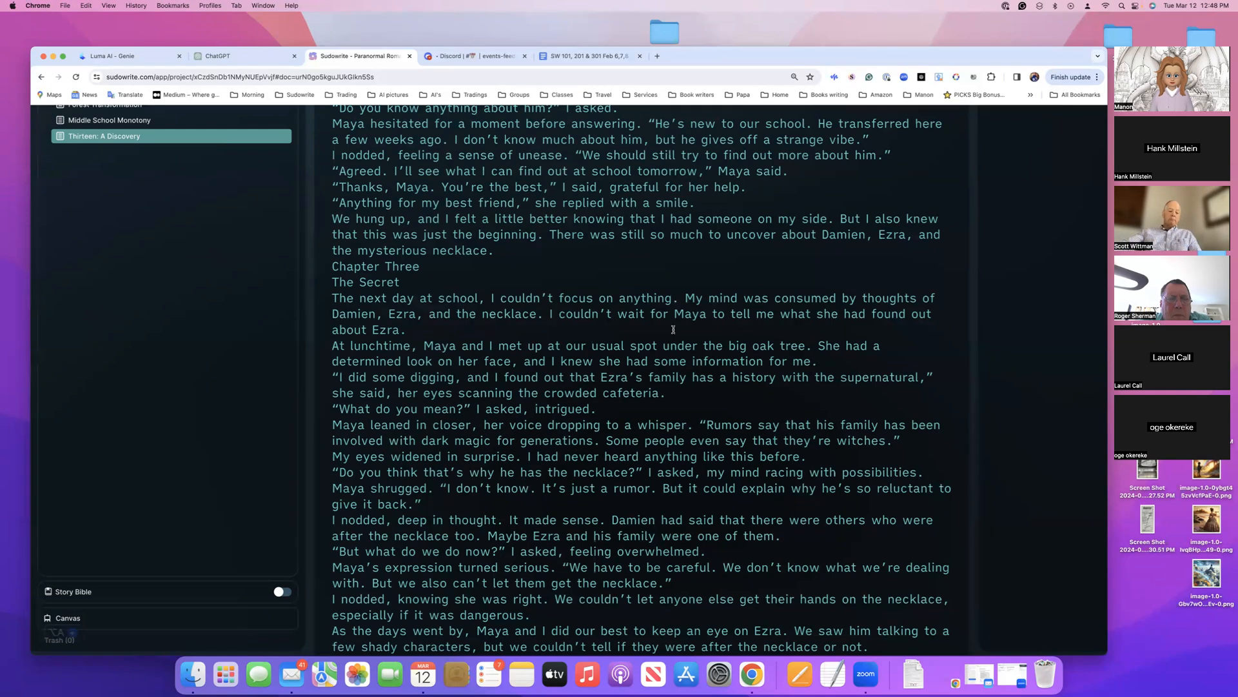
{"action": "scroll", "coordinate": [673, 329], "scroll_direction": "down", "scroll_amount": 3}
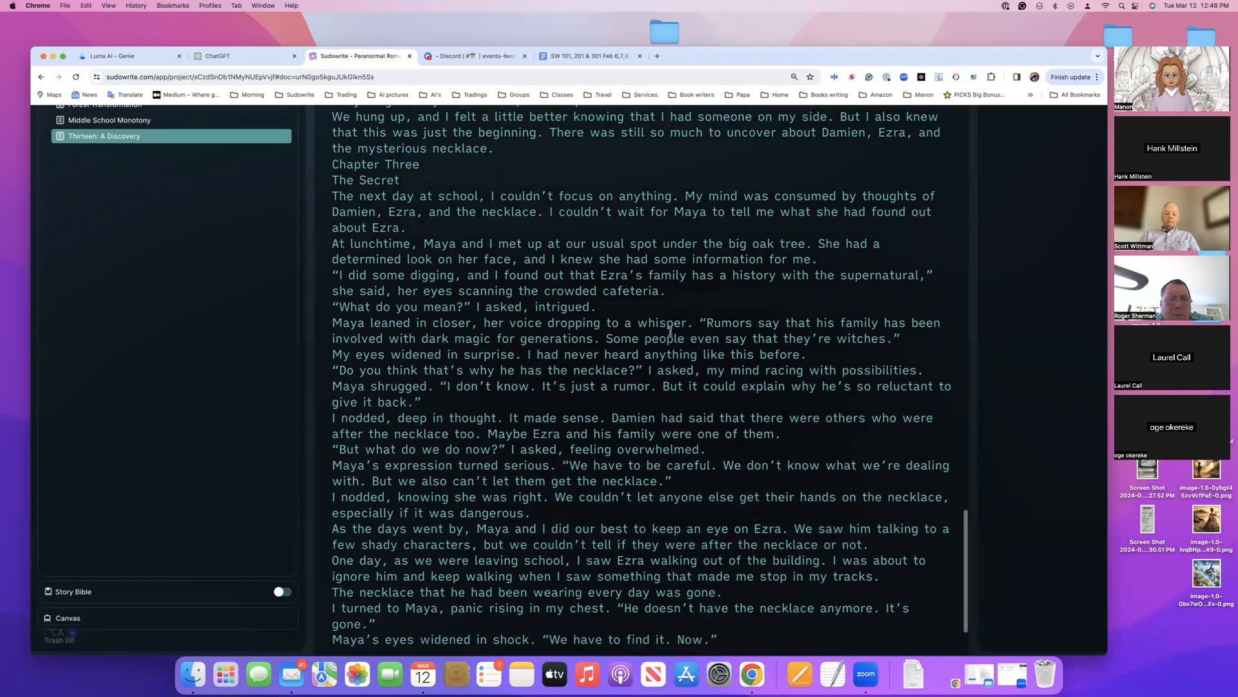
{"action": "scroll", "coordinate": [671, 331], "scroll_direction": "down", "scroll_amount": 3}
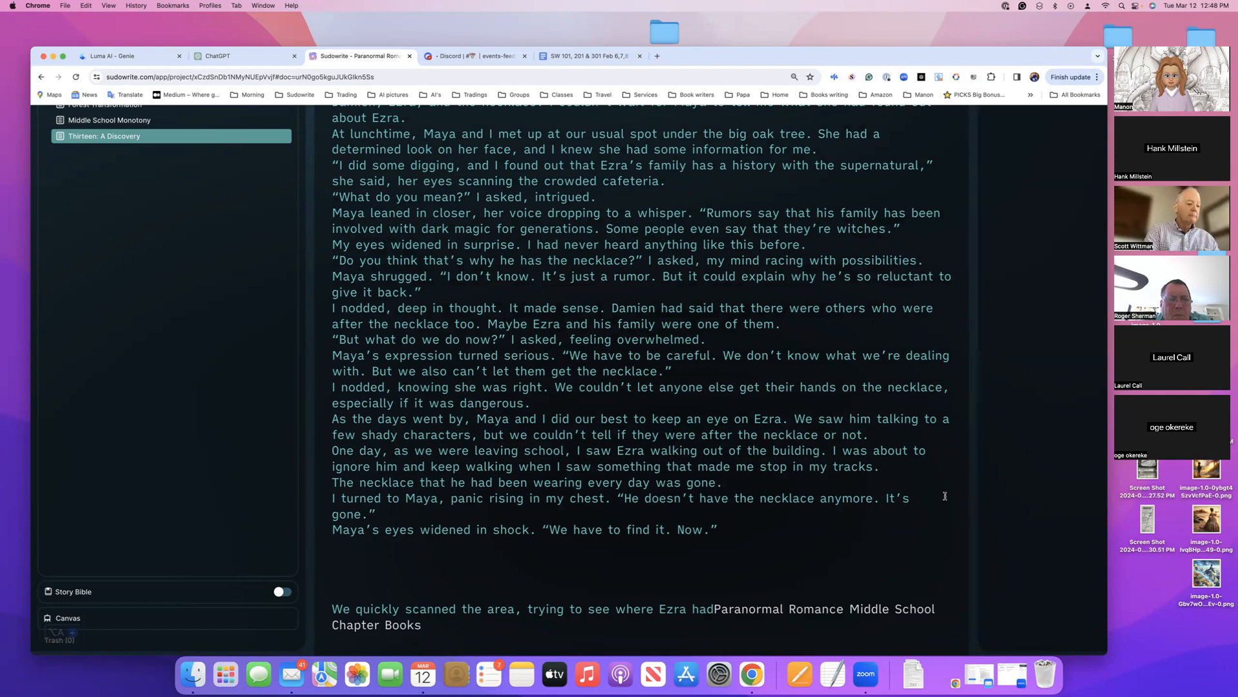
{"action": "scroll", "coordinate": [945, 497], "scroll_direction": "right", "scroll_amount": 3}
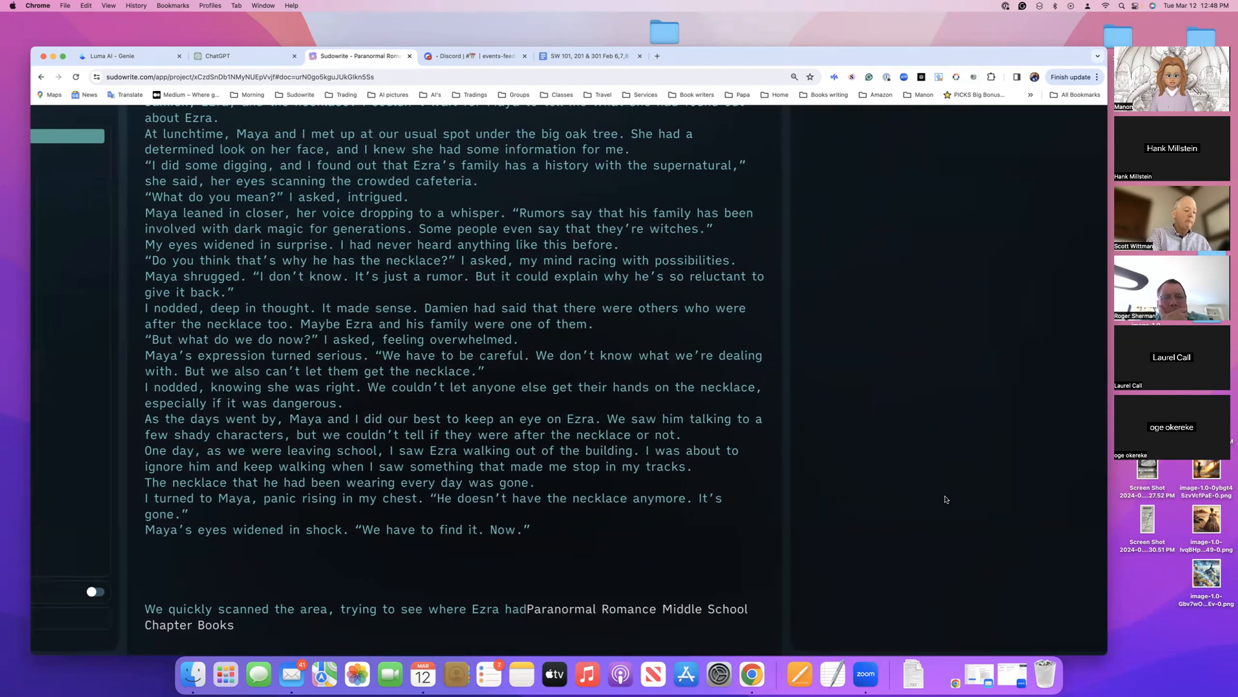
{"action": "scroll", "coordinate": [945, 499], "scroll_direction": "up", "scroll_amount": 3}
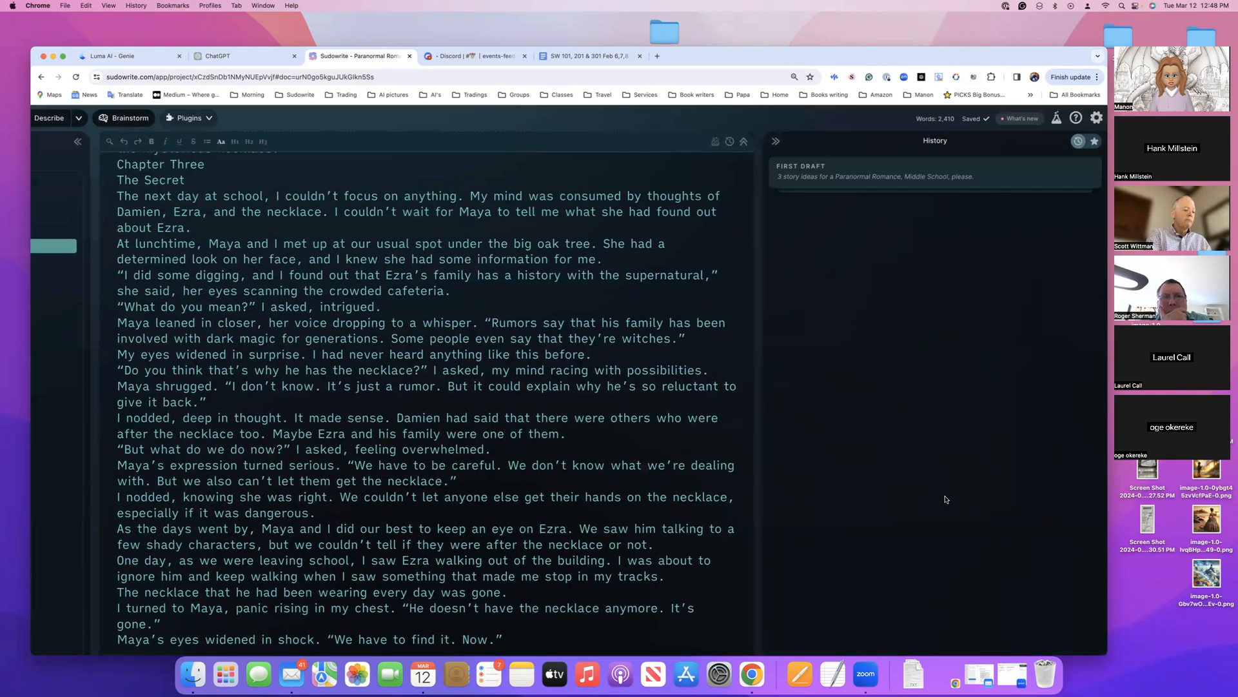
{"action": "scroll", "coordinate": [945, 498], "scroll_direction": "left", "scroll_amount": 1}
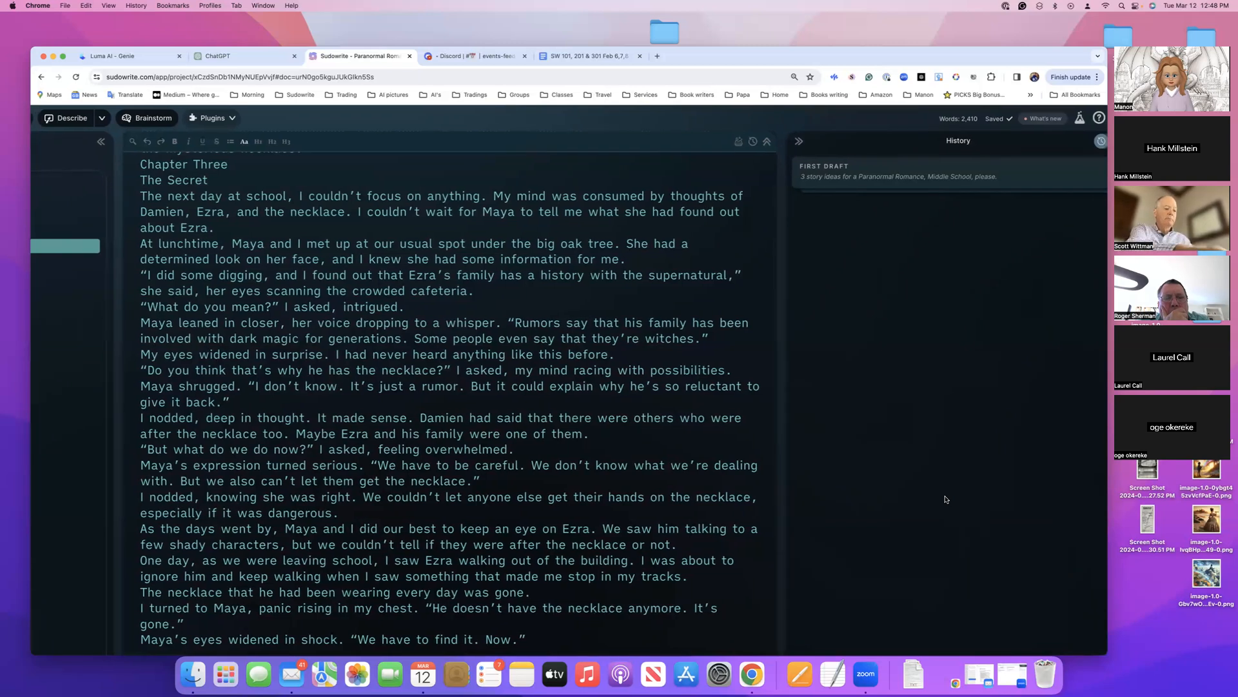
{"action": "scroll", "coordinate": [945, 499], "scroll_direction": "left", "scroll_amount": 8}
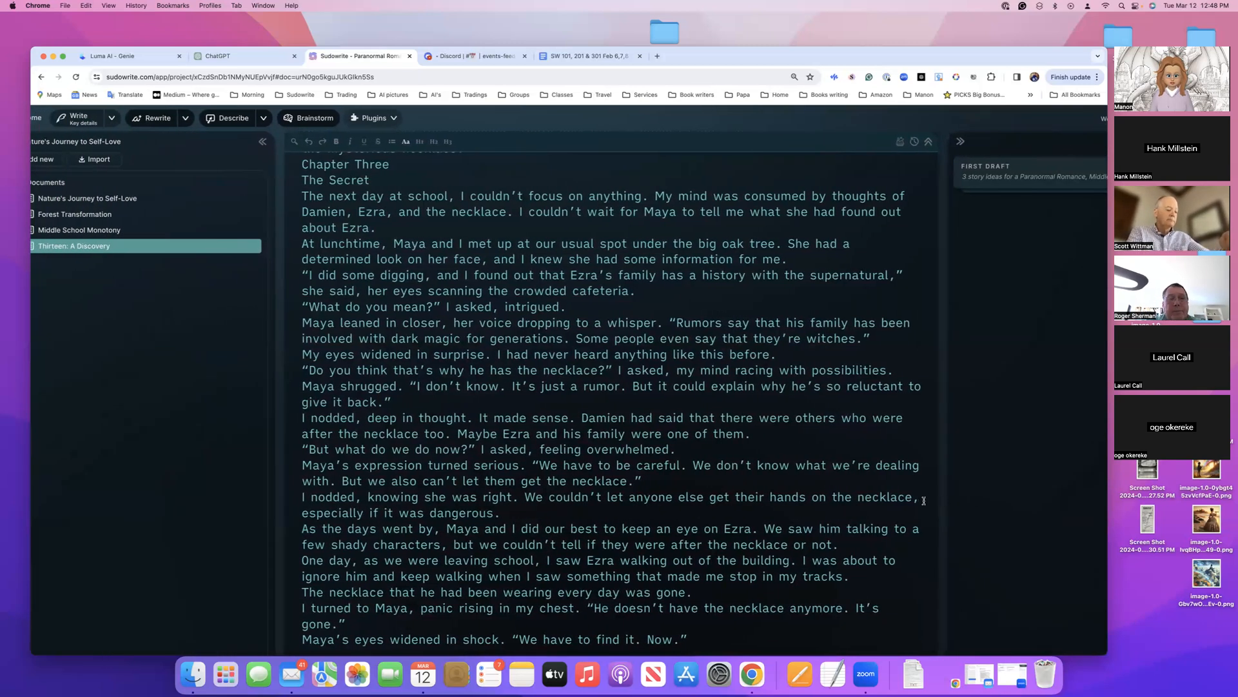
Review Chapter Three, the gap before the story's unfinished last sentence, and the First Draft entry in the history
{"action": "scroll", "coordinate": [922, 502], "scroll_direction": "right", "scroll_amount": 2}
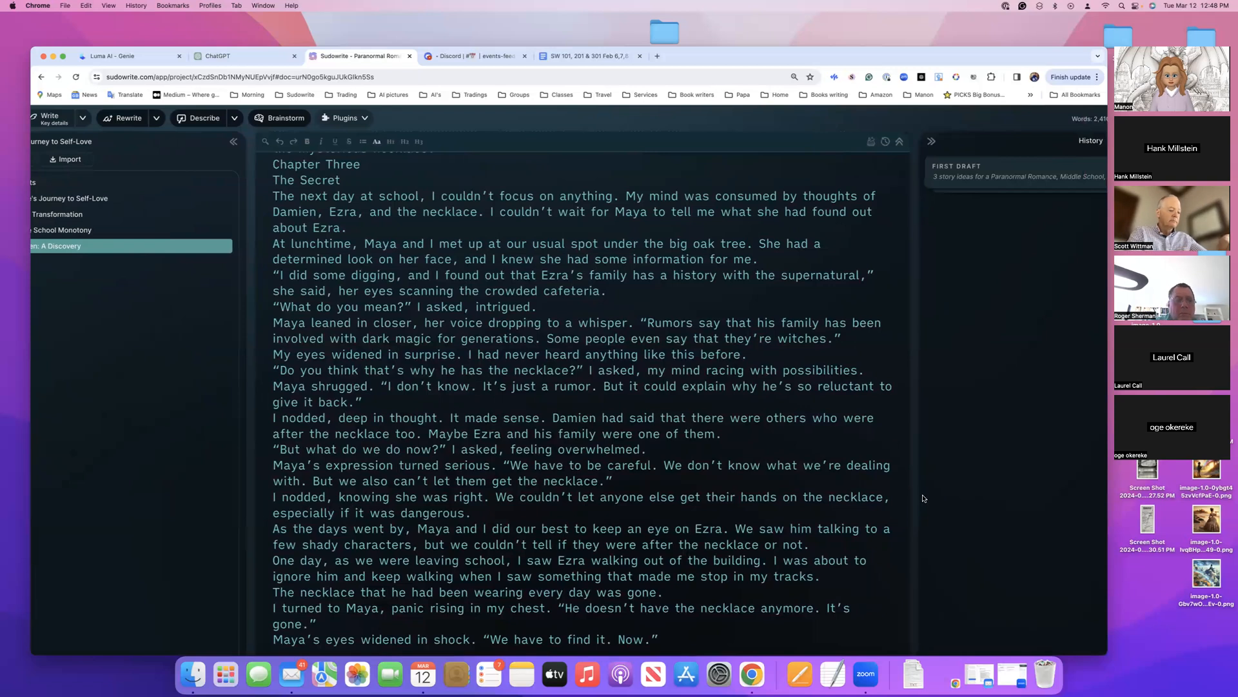
{"action": "scroll", "coordinate": [920, 495], "scroll_direction": "right", "scroll_amount": 8}
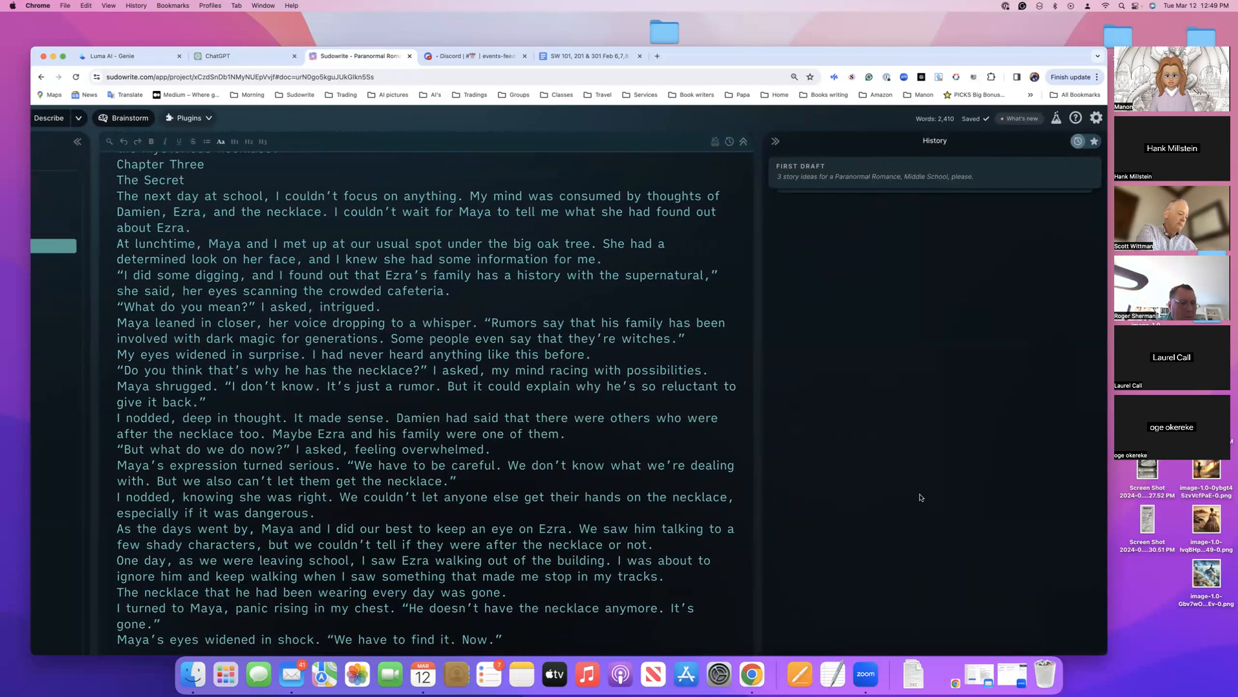
{"action": "scroll", "coordinate": [921, 497], "scroll_direction": "left", "scroll_amount": 10}
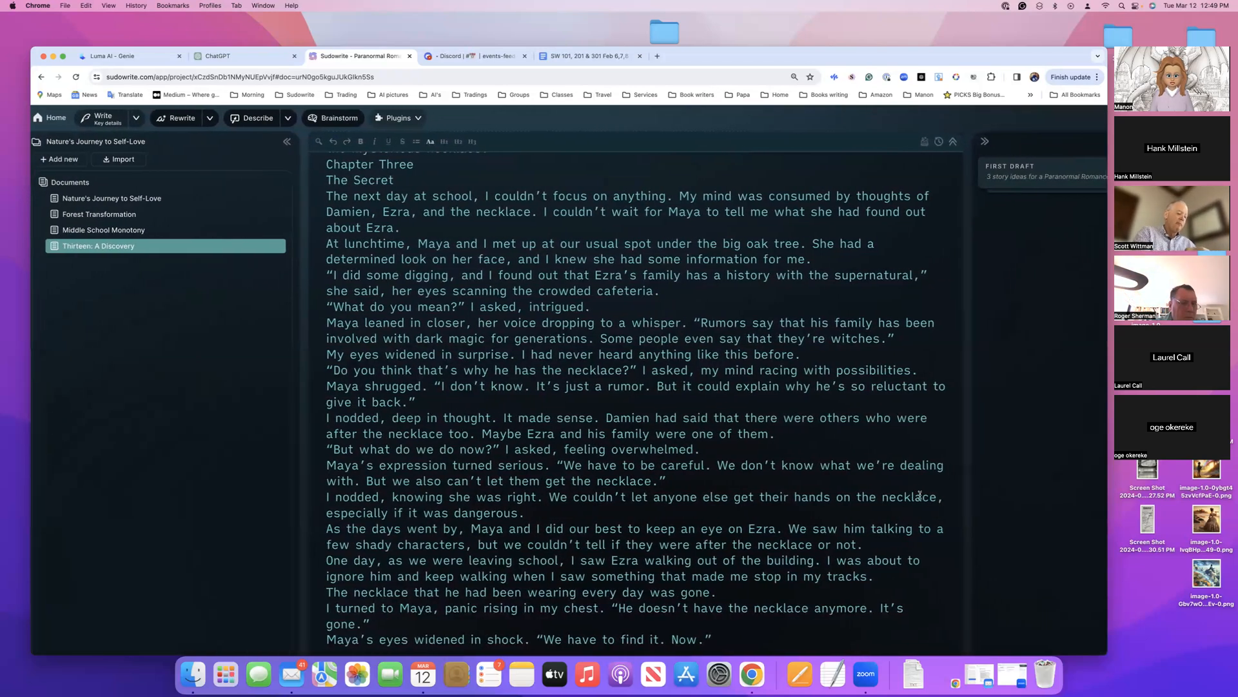
{"action": "scroll", "coordinate": [919, 494], "scroll_direction": "down", "scroll_amount": 3}
{"action": "scroll", "coordinate": [920, 494], "scroll_direction": "right", "scroll_amount": 2}
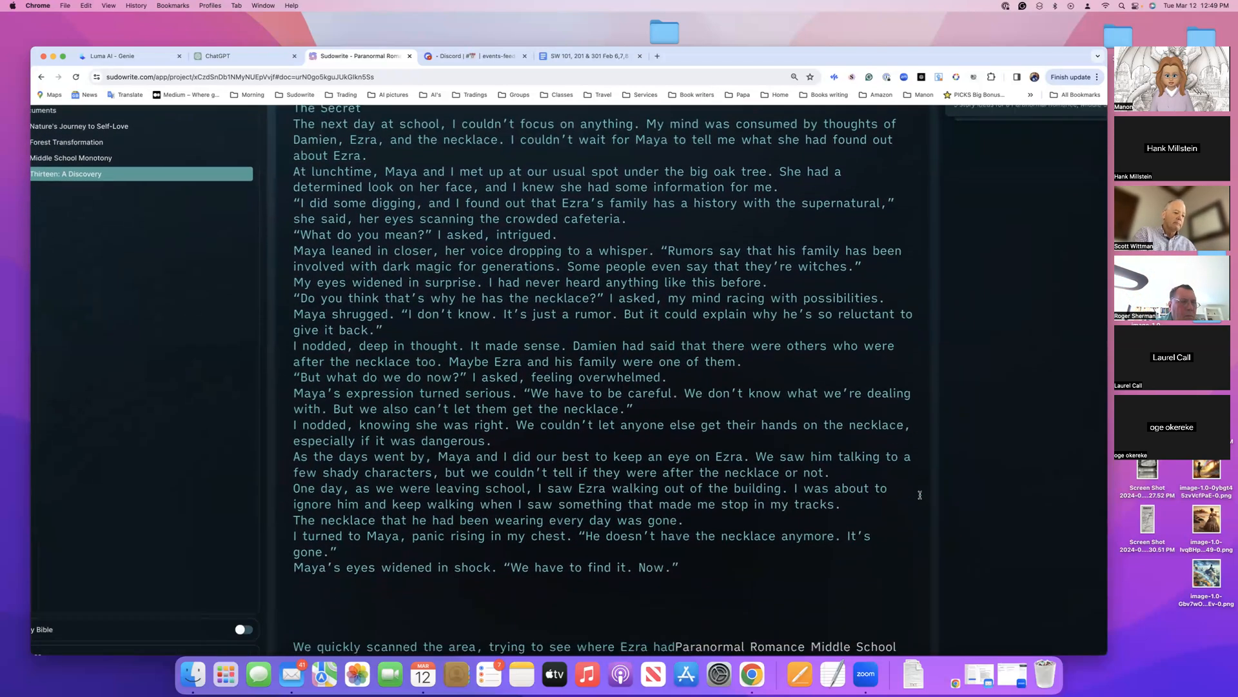
{"action": "scroll", "coordinate": [920, 494], "scroll_direction": "down", "scroll_amount": 1}
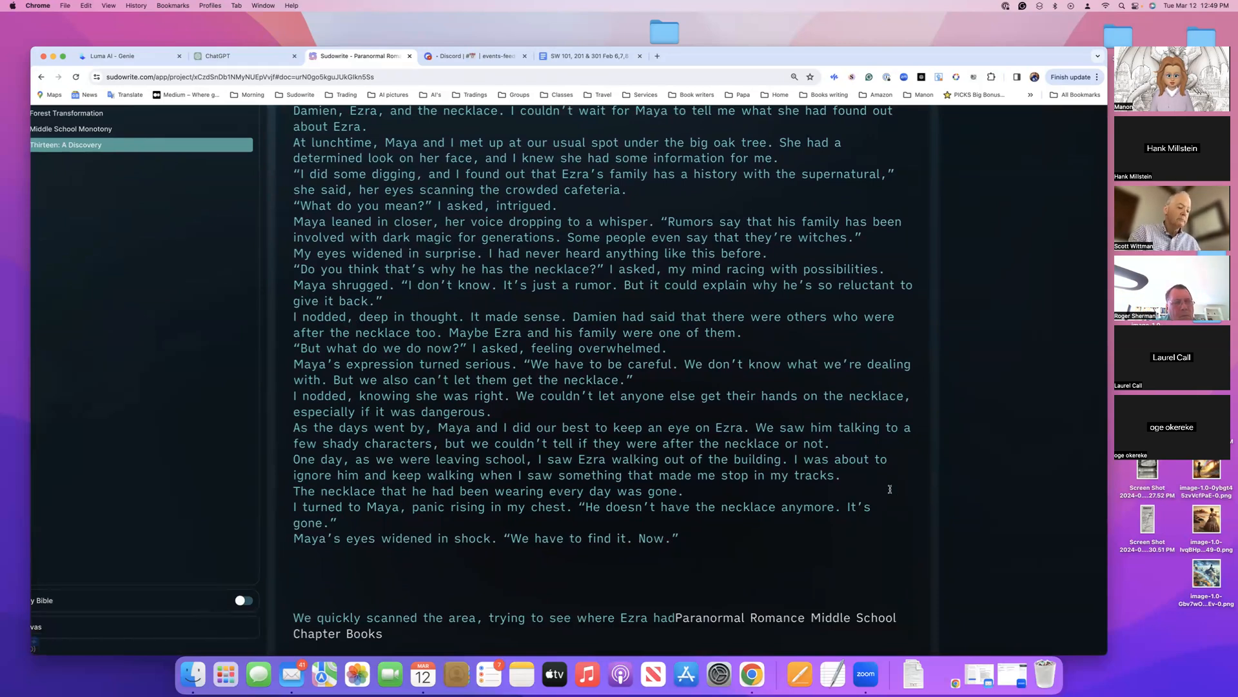
{"action": "scroll", "coordinate": [890, 489], "scroll_direction": "down", "scroll_amount": 1}
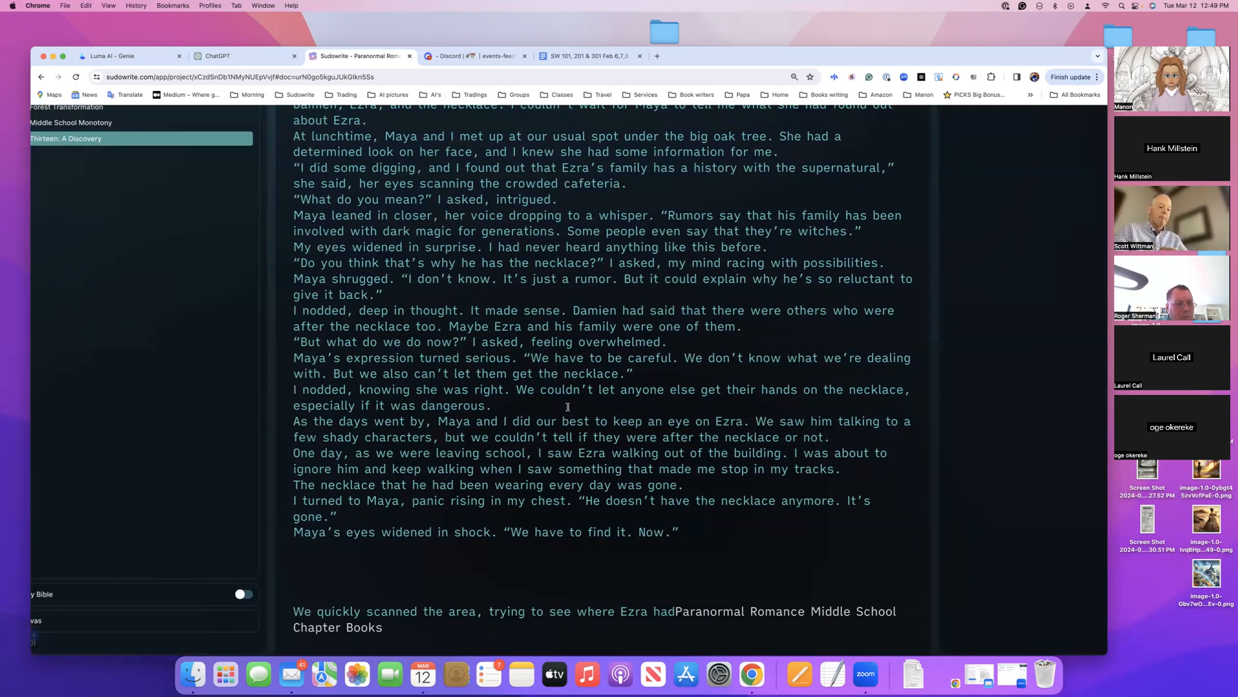
{"action": "scroll", "coordinate": [701, 442], "scroll_direction": "down", "scroll_amount": 1}
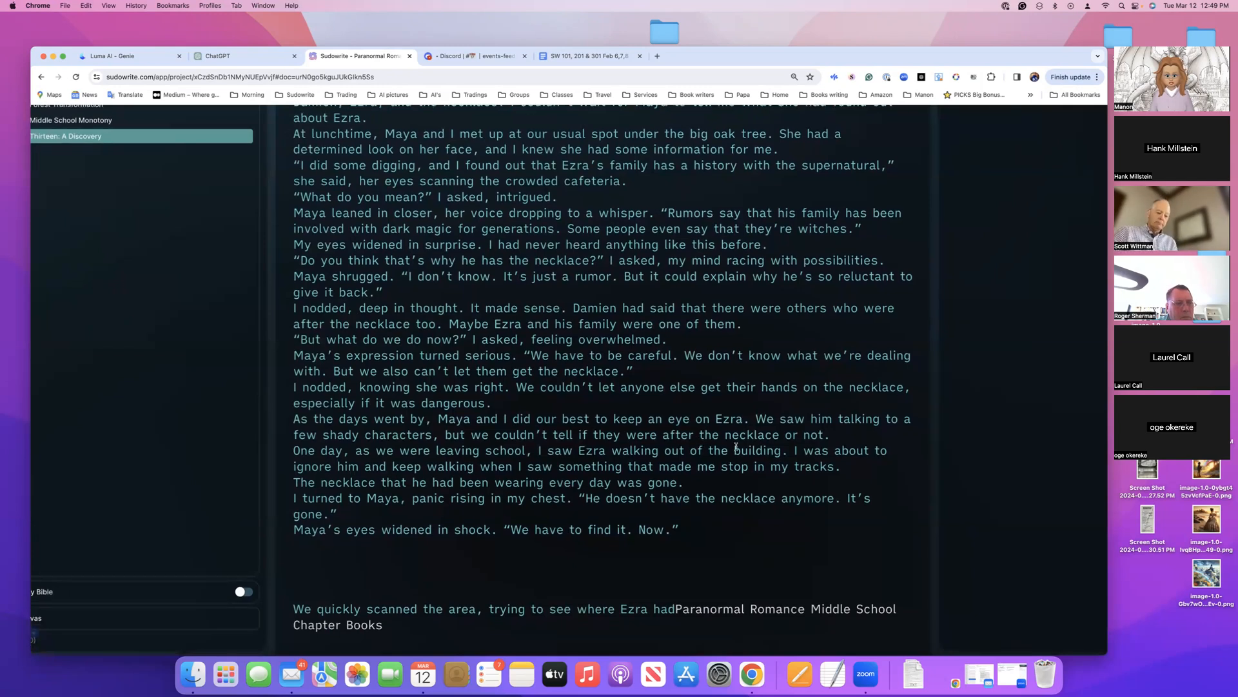
{"action": "scroll", "coordinate": [762, 560], "scroll_direction": "left", "scroll_amount": 1}
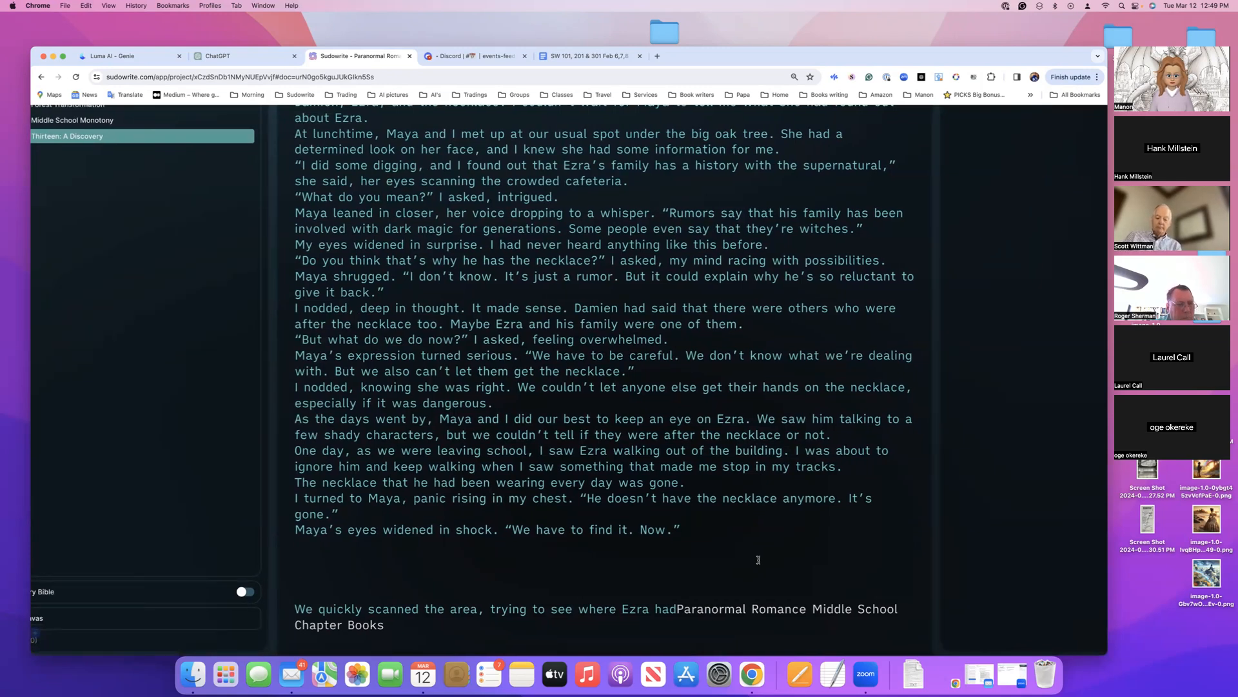
{"action": "scroll", "coordinate": [343, 458], "scroll_direction": "up", "scroll_amount": 5}
{"action": "scroll", "coordinate": [381, 497], "scroll_direction": "down", "scroll_amount": 5}
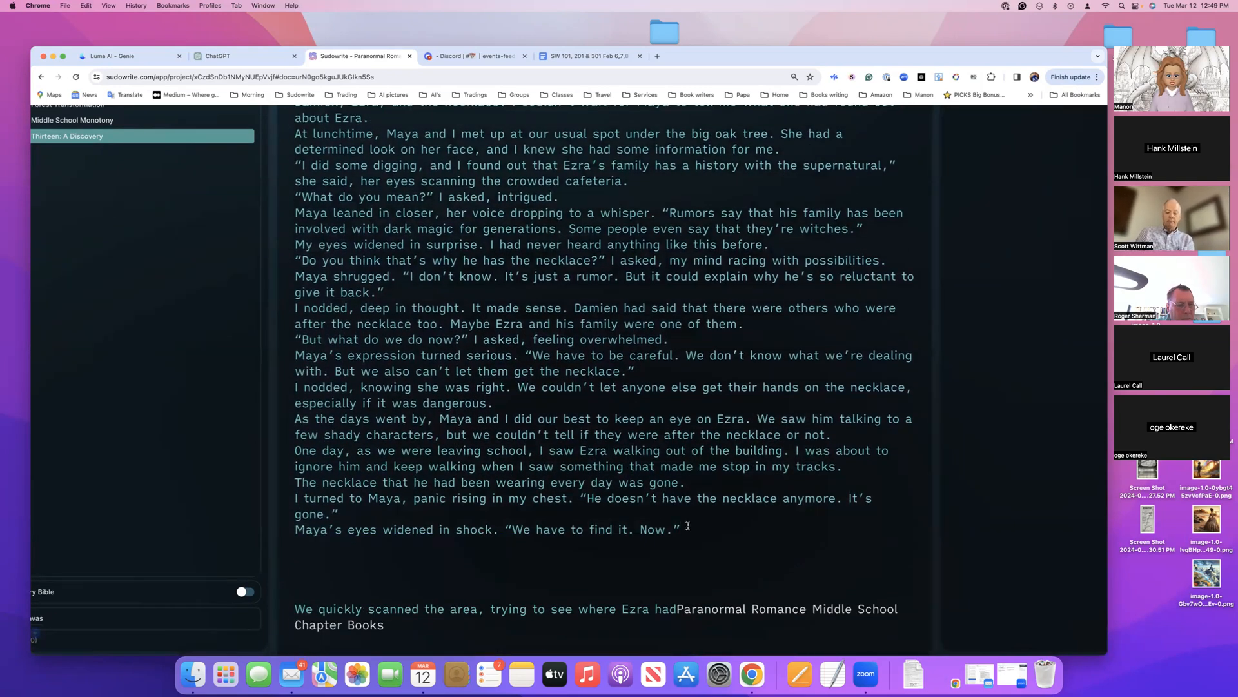
{"action": "scroll", "coordinate": [149, 165], "scroll_direction": "up", "scroll_amount": 2}
{"action": "scroll", "coordinate": [149, 165], "scroll_direction": "left", "scroll_amount": 2}
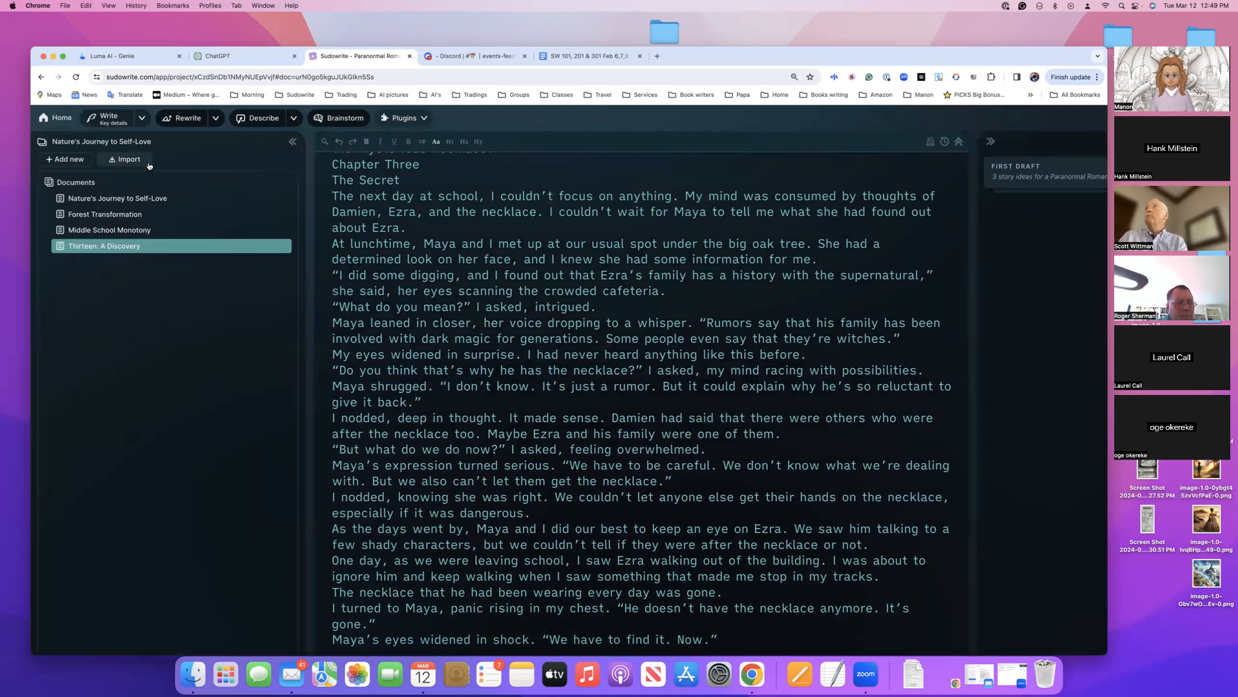
Set the page zoom to 67%
{"action": "key", "text": "super+minus"}
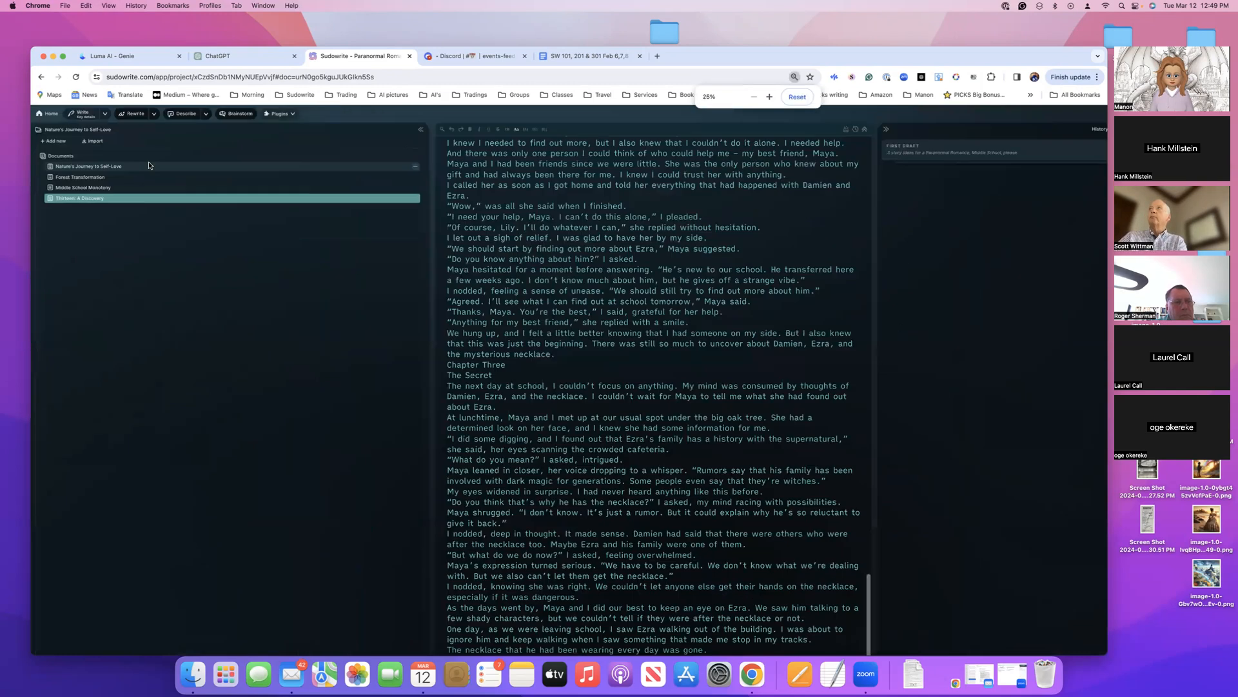
{"action": "key", "text": "super+minus"}
{"action": "key", "text": "super+plus"}
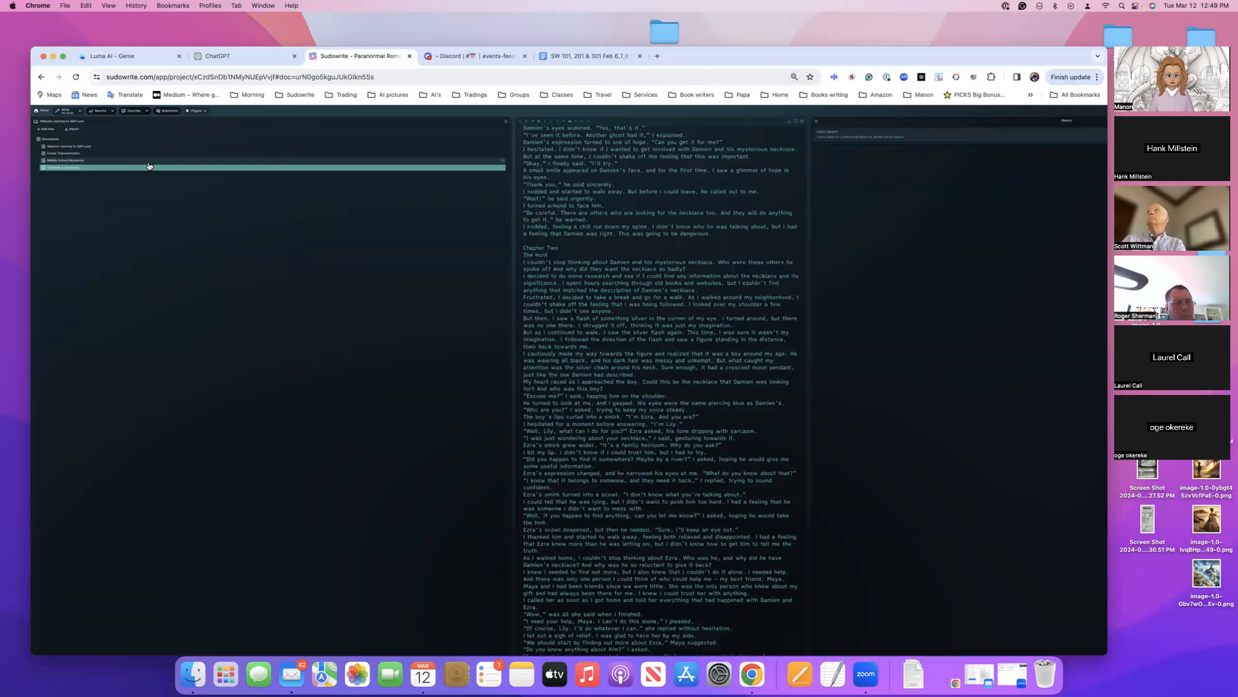
{"action": "key", "text": "super+plus"}
{"action": "key", "text": "super+plus"}
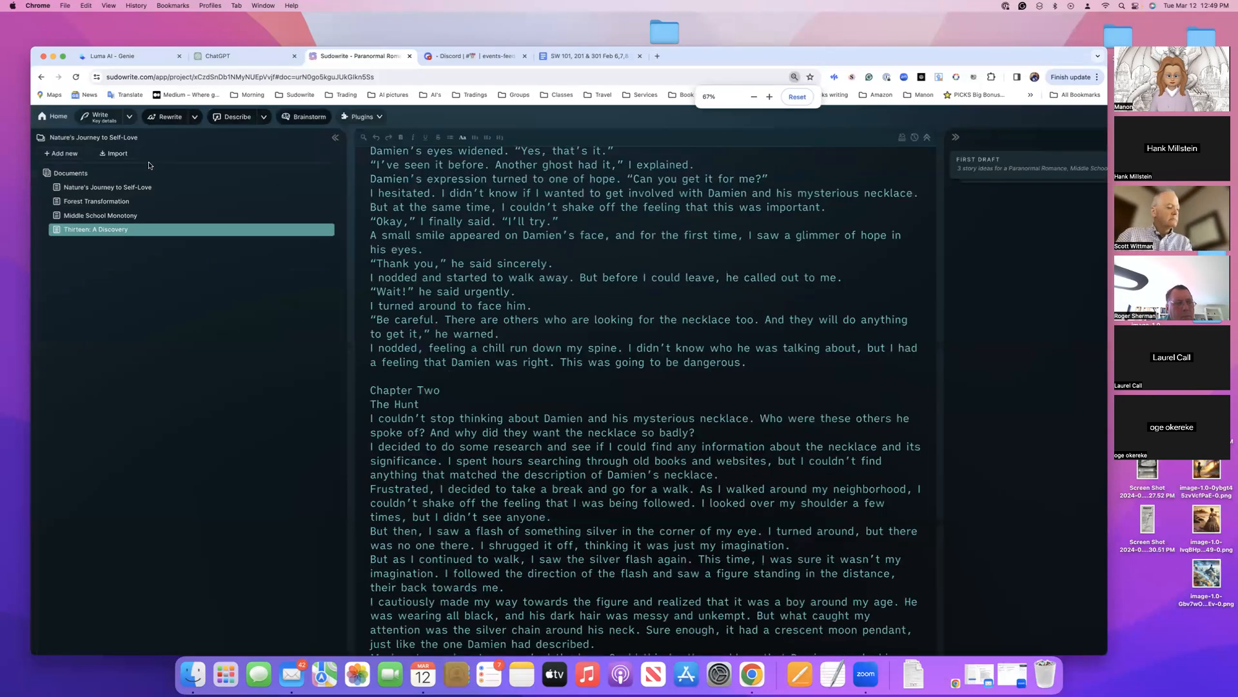
Try to continue the story with Write in Auto mode and check the history for a new entry
{"action": "scroll", "coordinate": [368, 236], "scroll_direction": "down", "scroll_amount": 3}
{"action": "scroll", "coordinate": [368, 236], "scroll_direction": "down", "scroll_amount": 15}
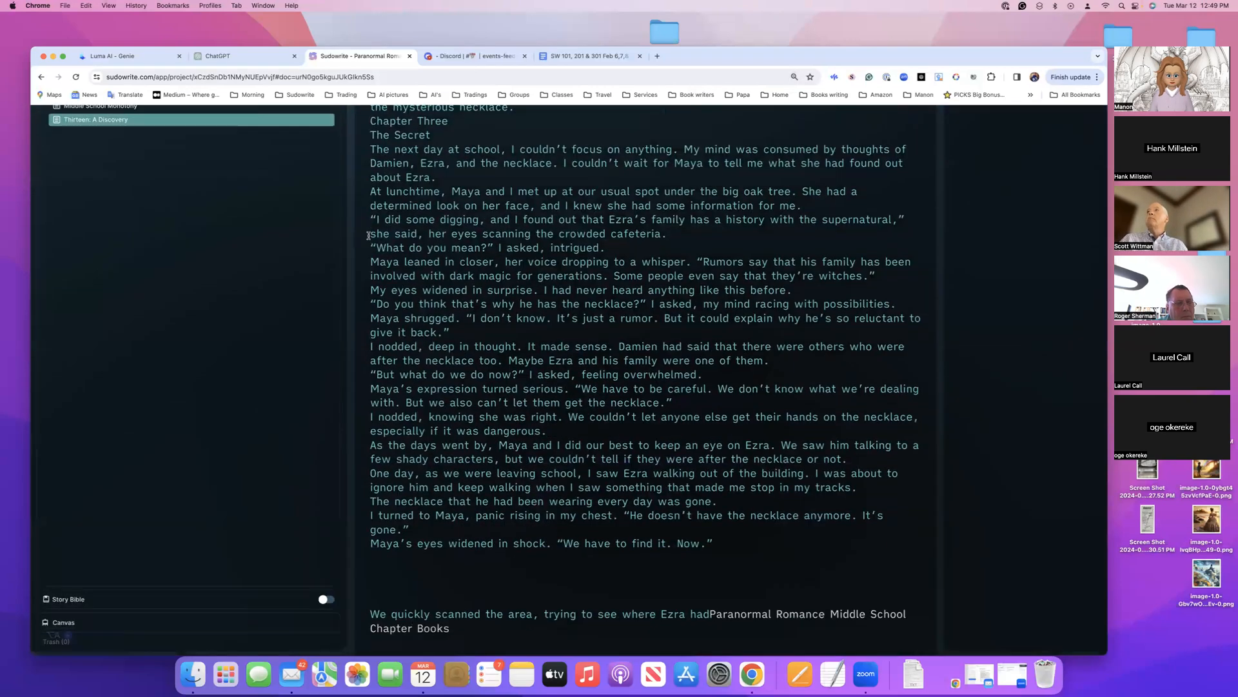
{"action": "scroll", "coordinate": [138, 134], "scroll_direction": "up", "scroll_amount": 3}
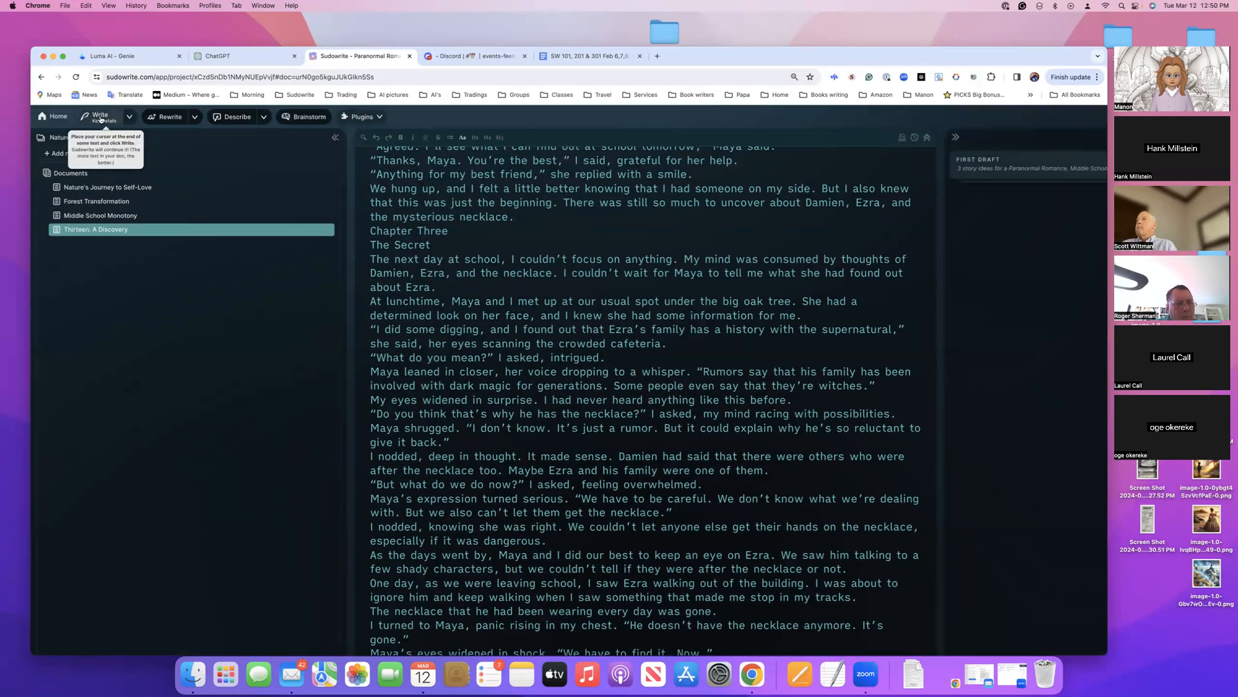
{"action": "left_click", "coordinate": [128, 118]}
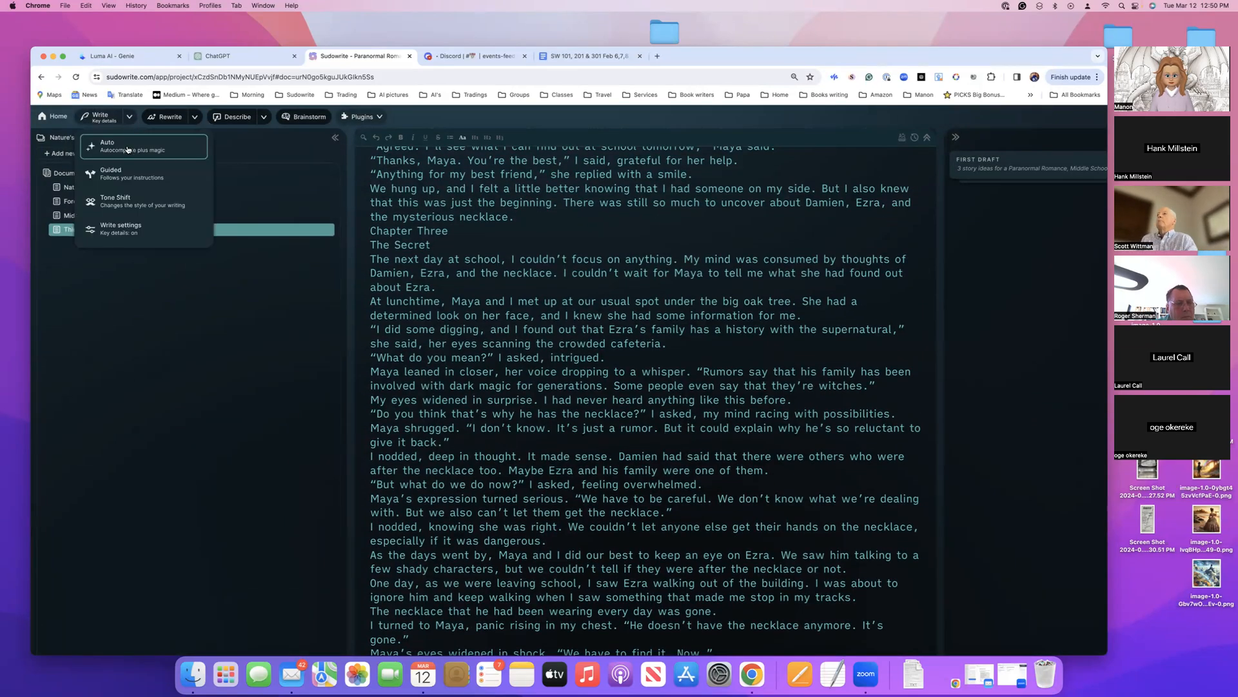
{"action": "left_click", "coordinate": [130, 151]}
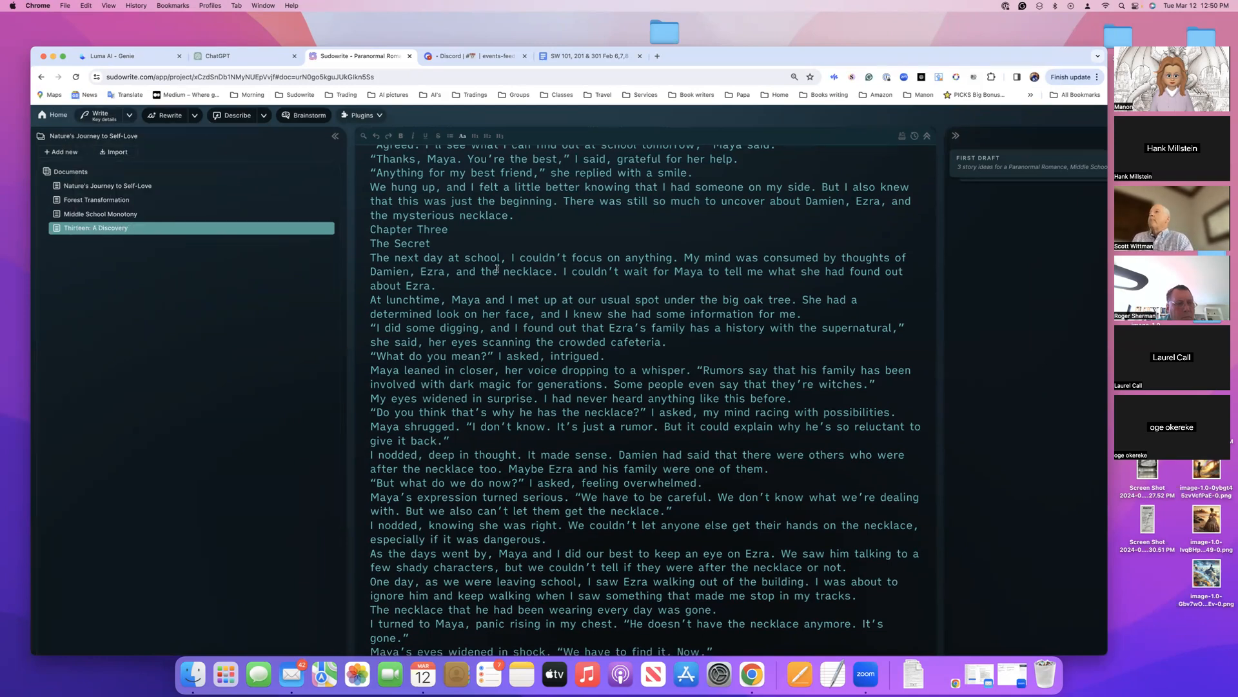
{"action": "scroll", "coordinate": [497, 268], "scroll_direction": "down", "scroll_amount": 3}
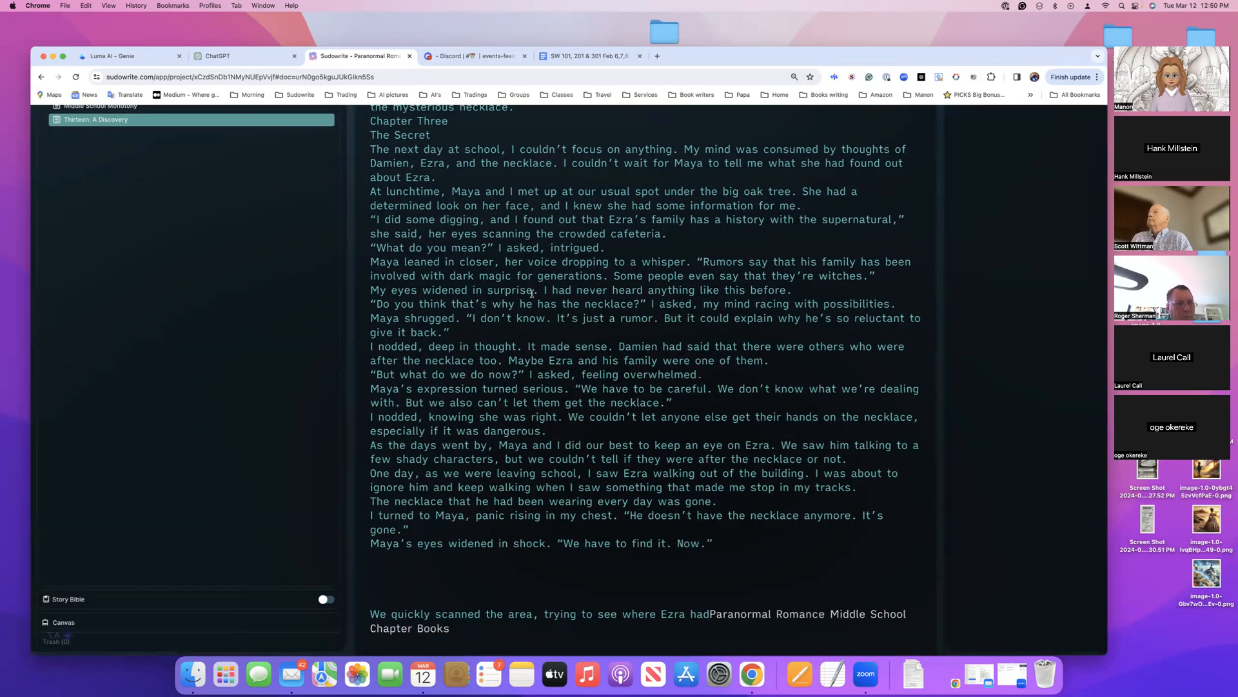
{"action": "scroll", "coordinate": [935, 266], "scroll_direction": "up", "scroll_amount": 10}
{"action": "scroll", "coordinate": [935, 267], "scroll_direction": "right", "scroll_amount": 3}
{"action": "scroll", "coordinate": [935, 266], "scroll_direction": "up", "scroll_amount": 2}
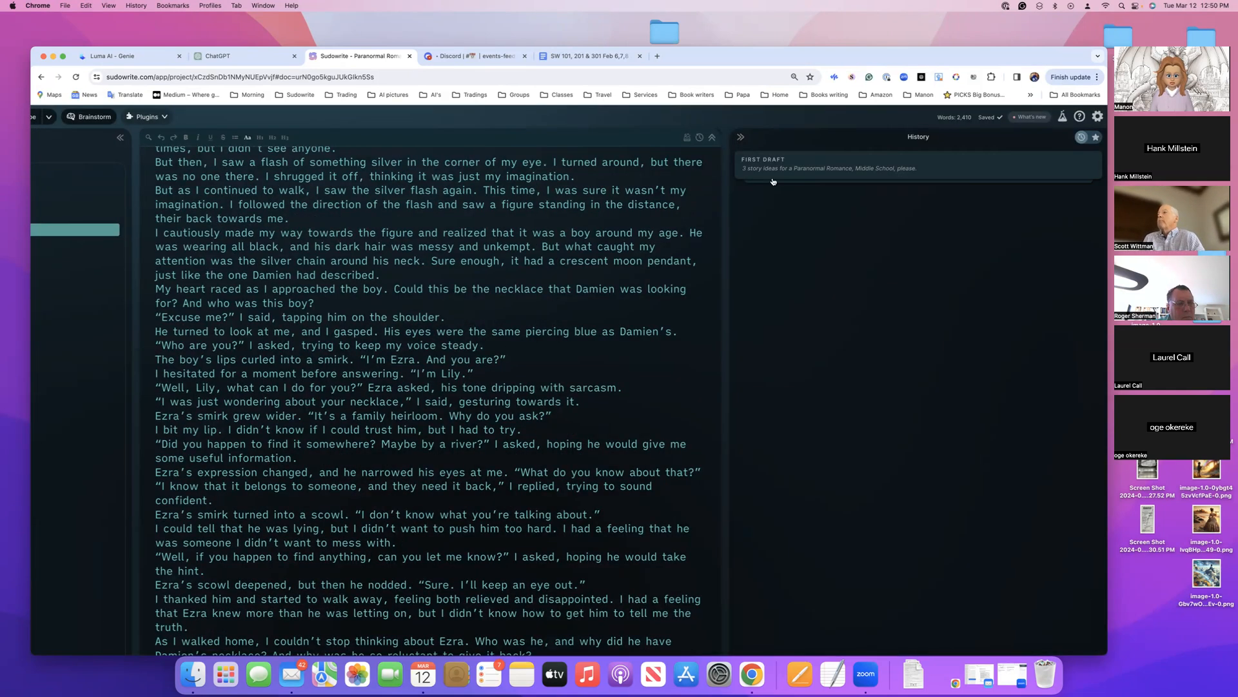
{"action": "scroll", "coordinate": [322, 183], "scroll_direction": "left", "scroll_amount": 4}
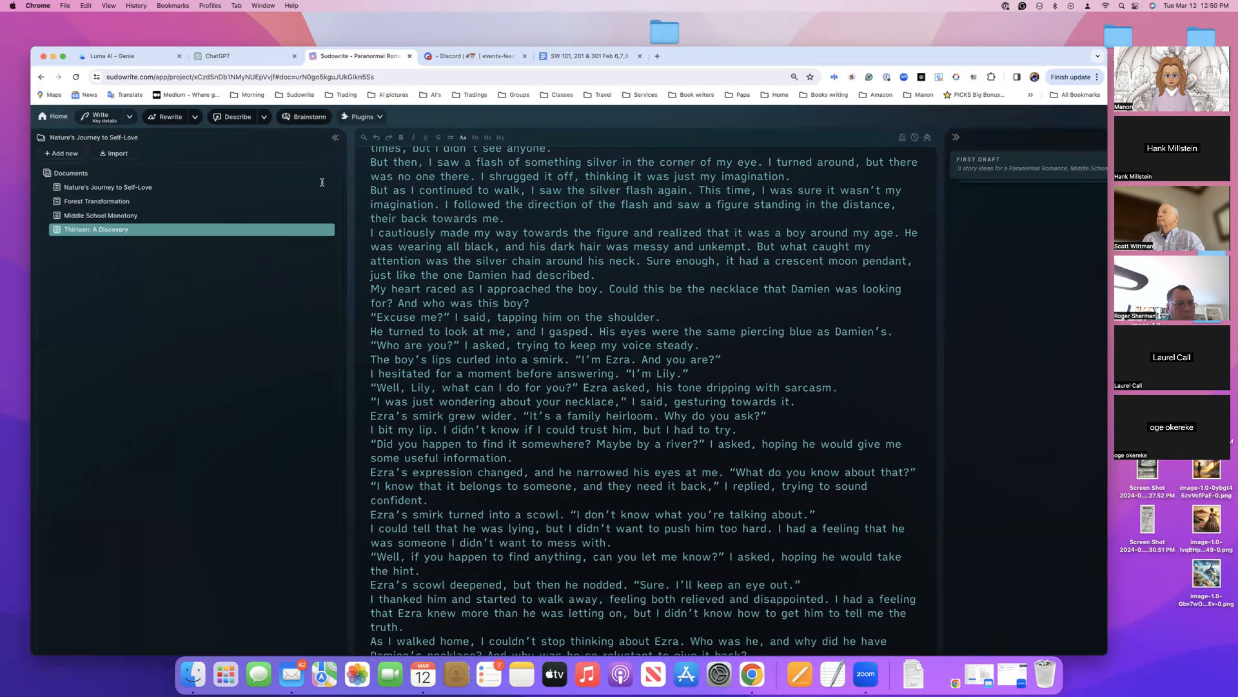
Retry Write in Auto mode from the end of Chapter Three and inspect the First Draft history entry
{"action": "scroll", "coordinate": [322, 186], "scroll_direction": "down", "scroll_amount": 4}
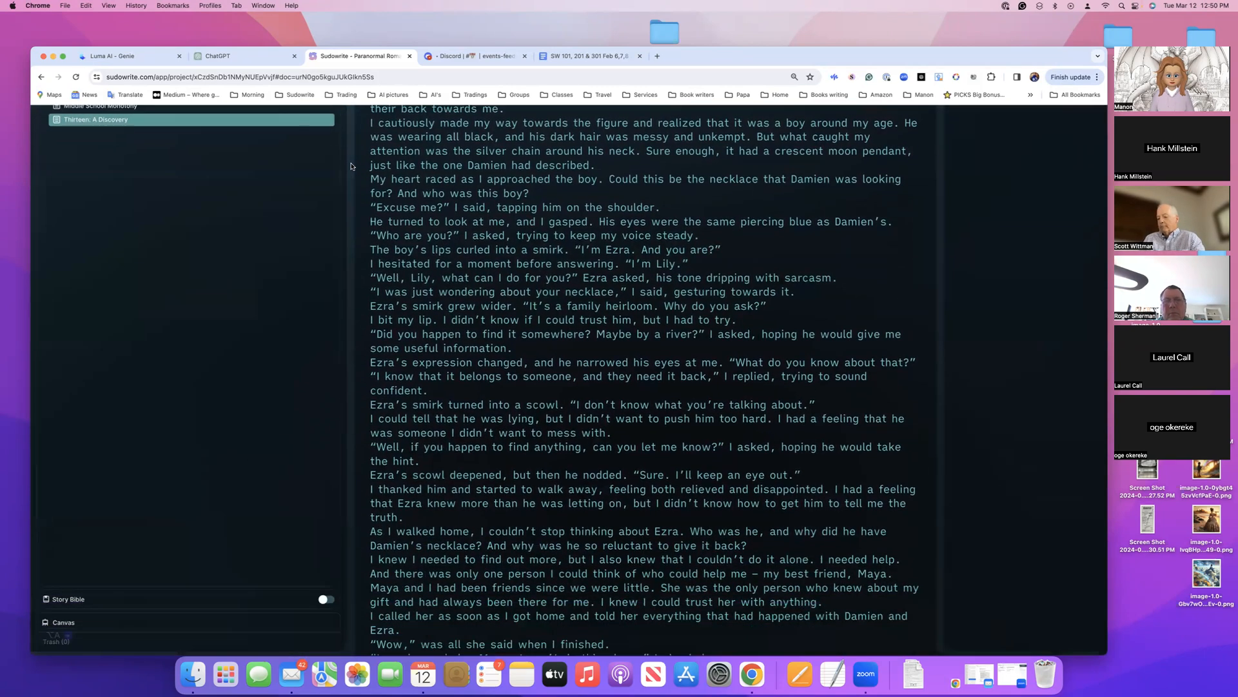
{"action": "scroll", "coordinate": [450, 228], "scroll_direction": "down", "scroll_amount": 15}
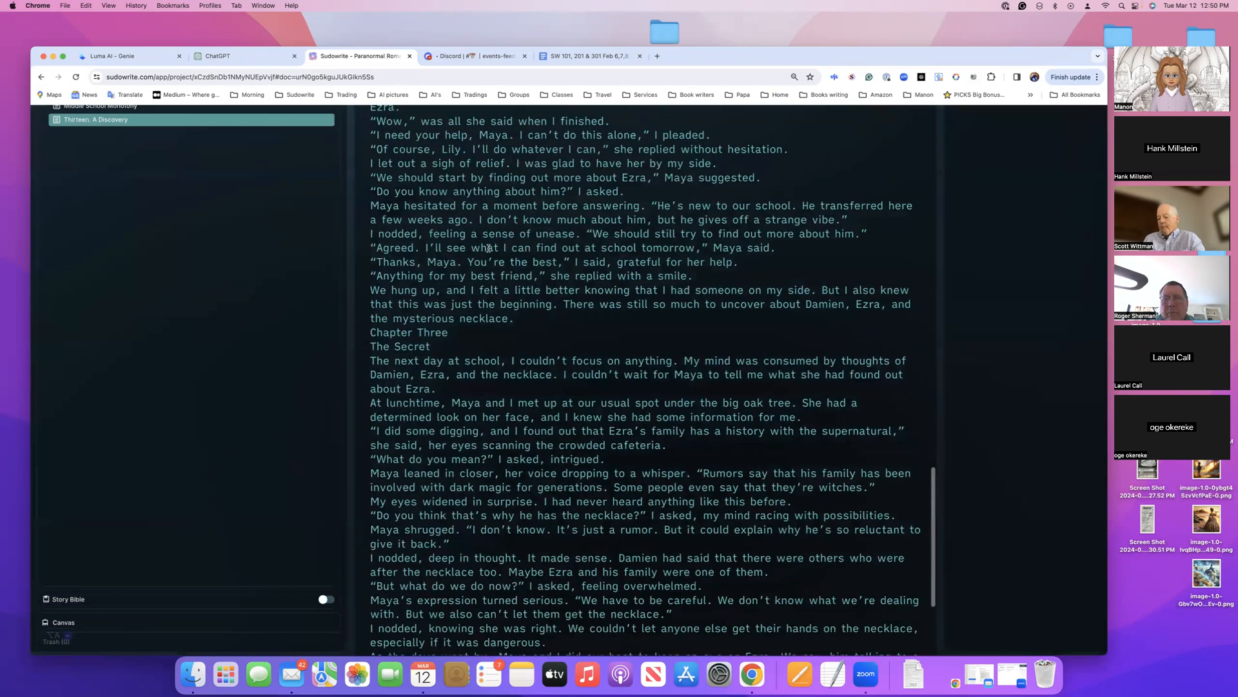
{"action": "scroll", "coordinate": [499, 222], "scroll_direction": "down", "scroll_amount": 5}
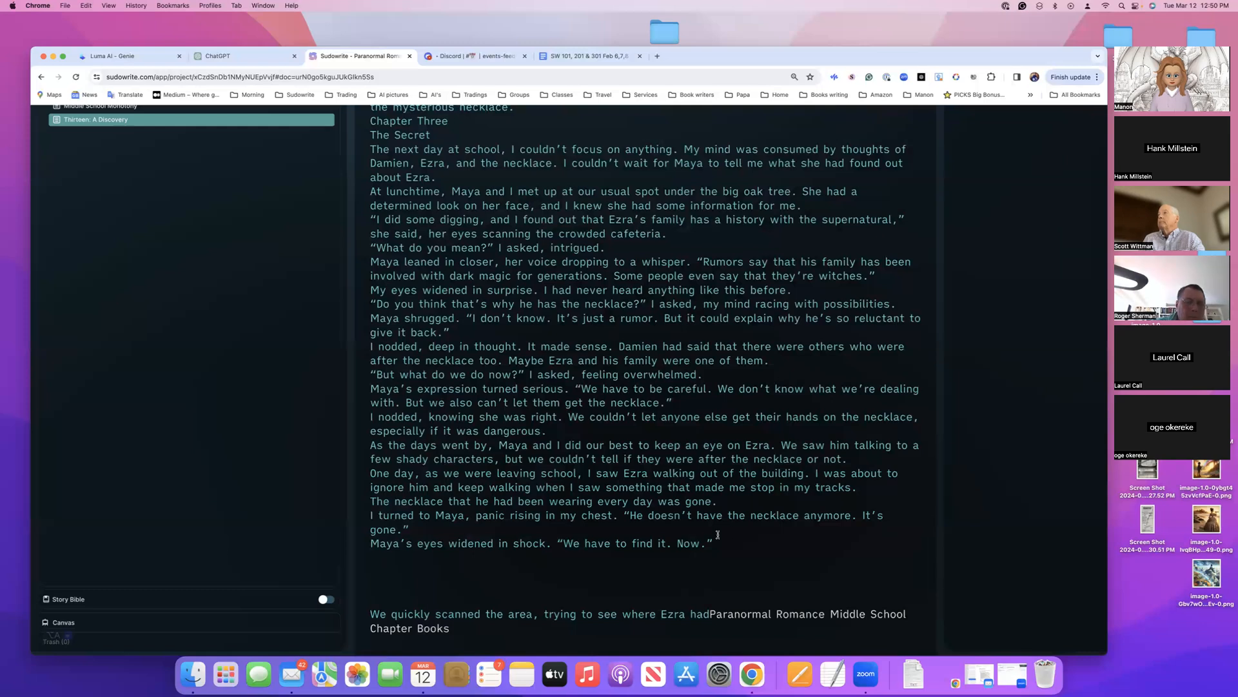
{"action": "scroll", "coordinate": [303, 263], "scroll_direction": "up", "scroll_amount": 3}
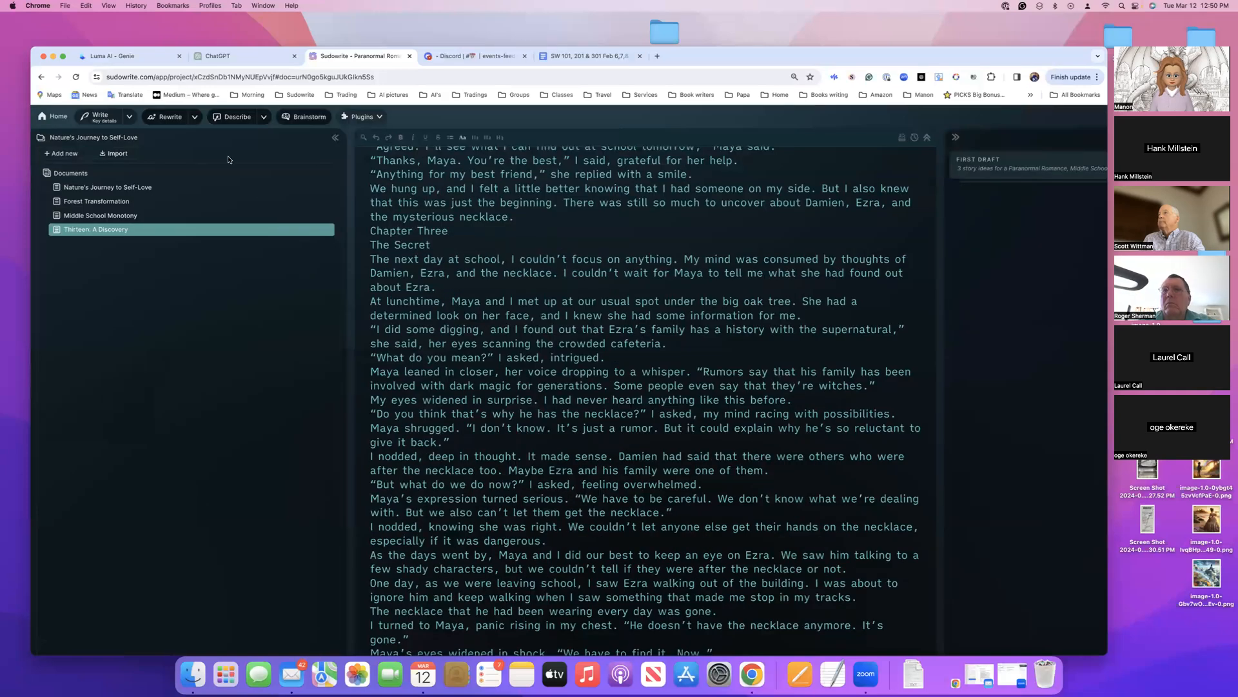
{"action": "left_click", "coordinate": [130, 117]}
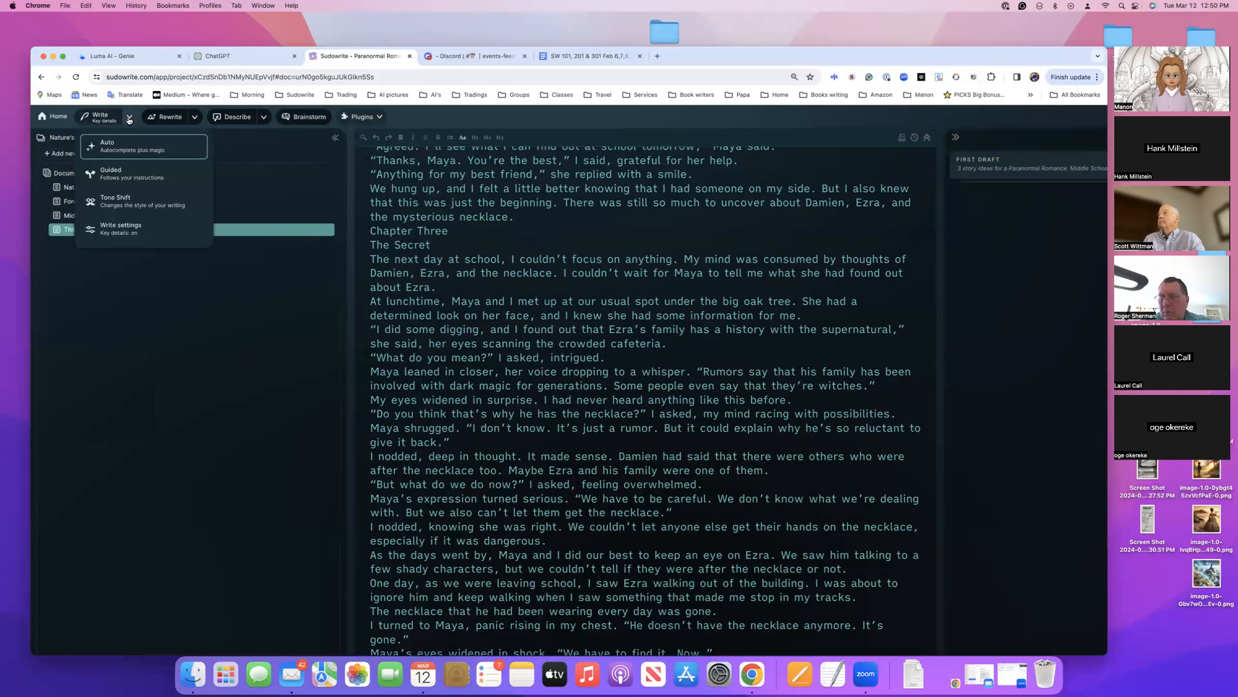
{"action": "left_click", "coordinate": [112, 148]}
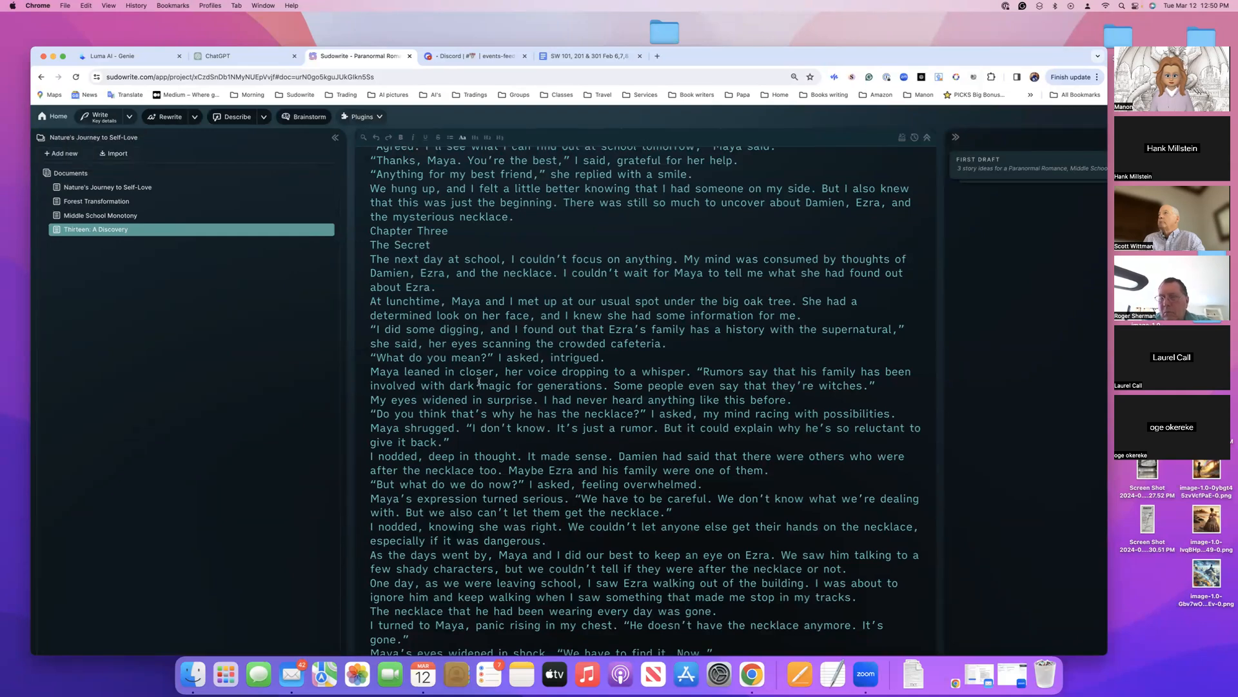
{"action": "left_click", "coordinate": [992, 180]}
{"action": "left_click", "coordinate": [982, 174]}
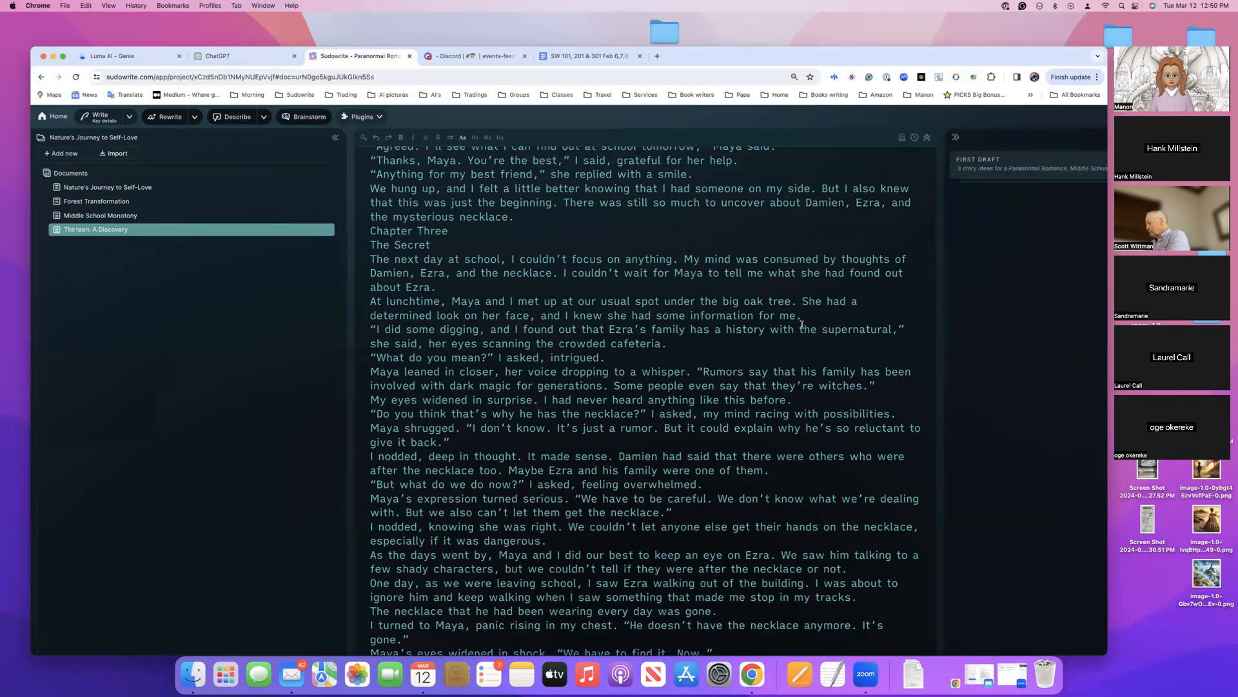
Generate a continuation of the story after "We have to find it. Now." with Write in Auto mode
{"action": "scroll", "coordinate": [802, 325], "scroll_direction": "down", "scroll_amount": 3}
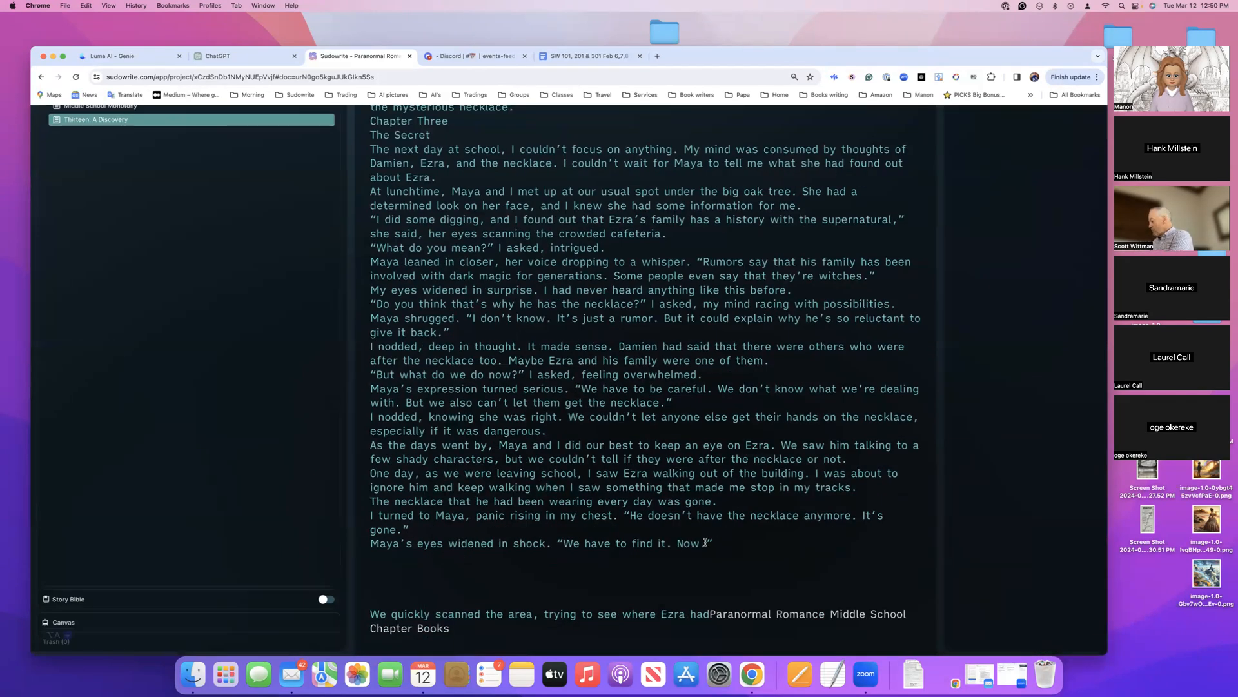
{"action": "scroll", "coordinate": [266, 296], "scroll_direction": "up", "scroll_amount": 3}
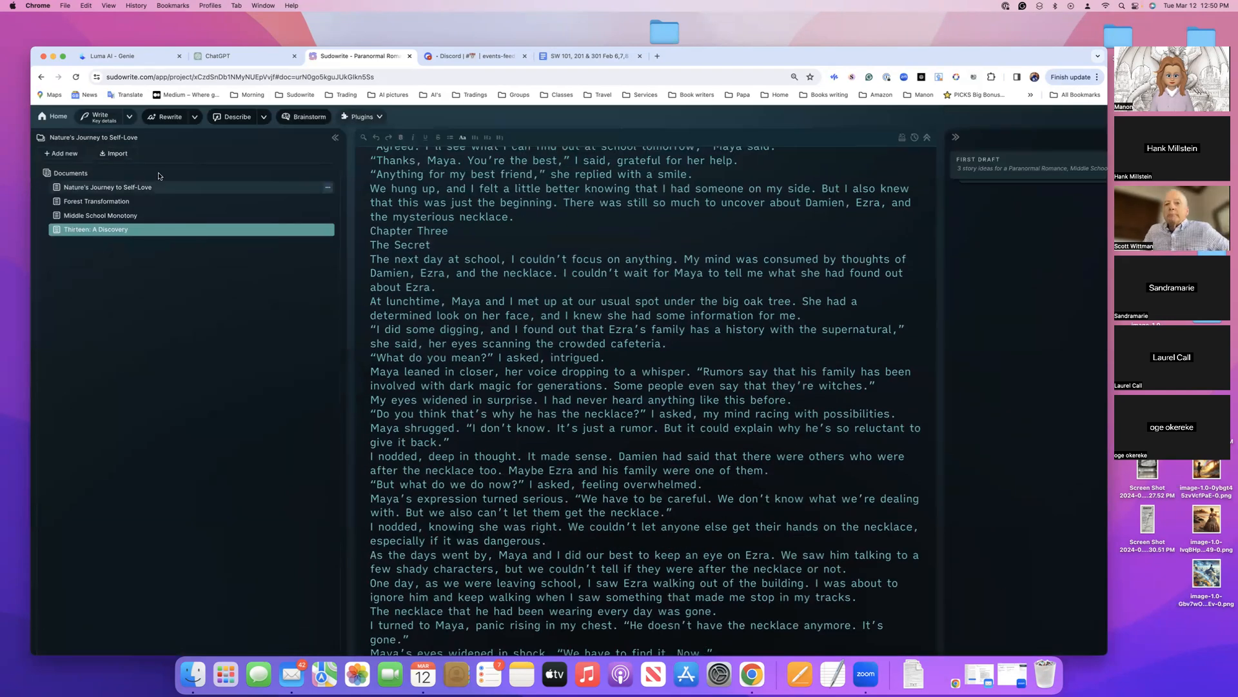
{"action": "left_click", "coordinate": [130, 118]}
{"action": "left_click", "coordinate": [113, 149]}
{"action": "left_click", "coordinate": [100, 117]}
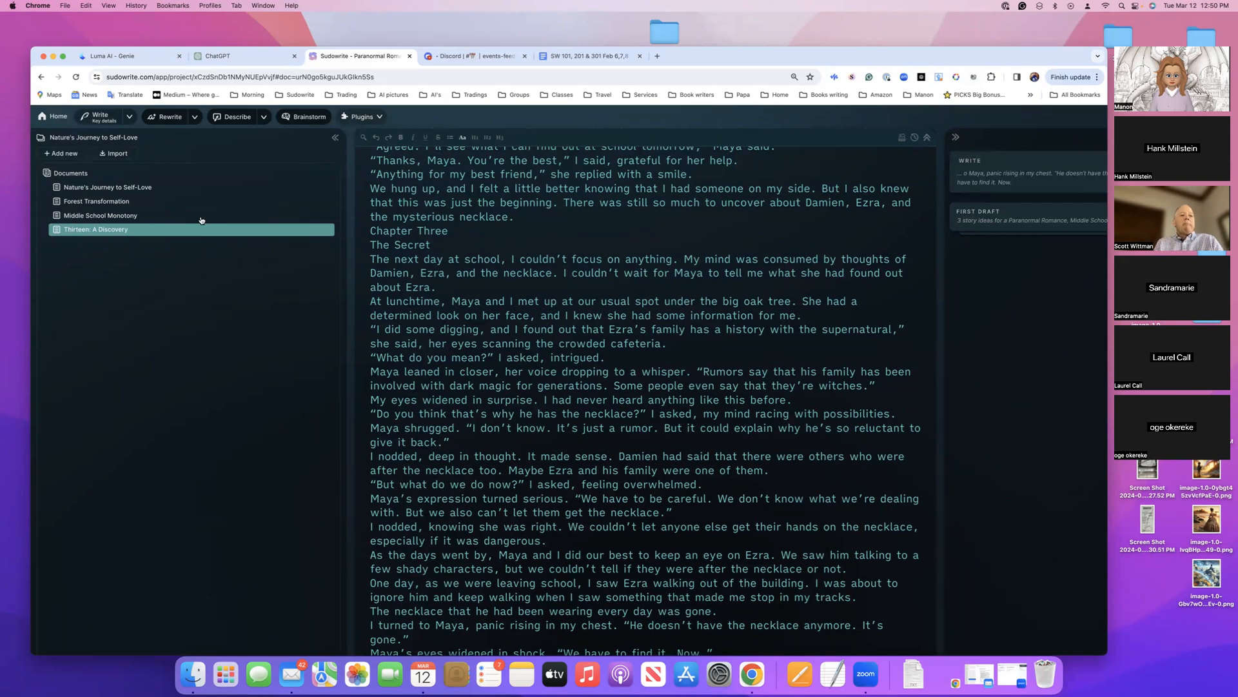
Expand the new Write entry in the history to read the generated continuation of Chapter Three
{"action": "left_click", "coordinate": [129, 119]}
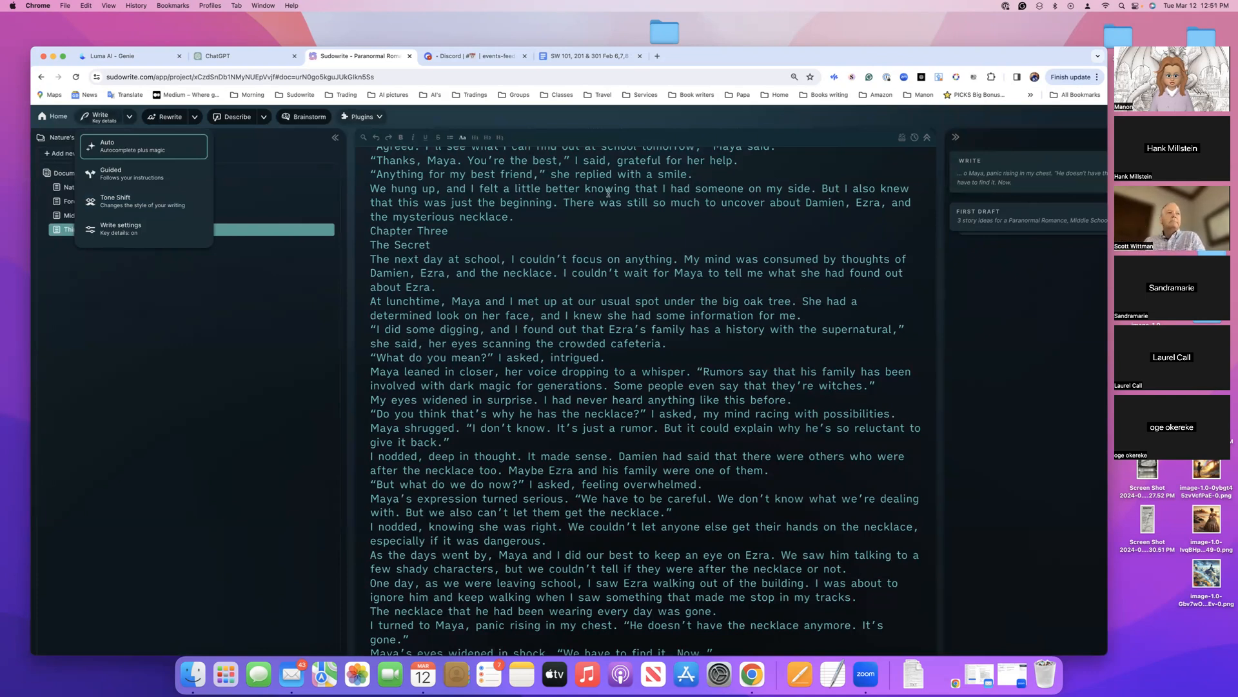
{"action": "left_click", "coordinate": [152, 150]}
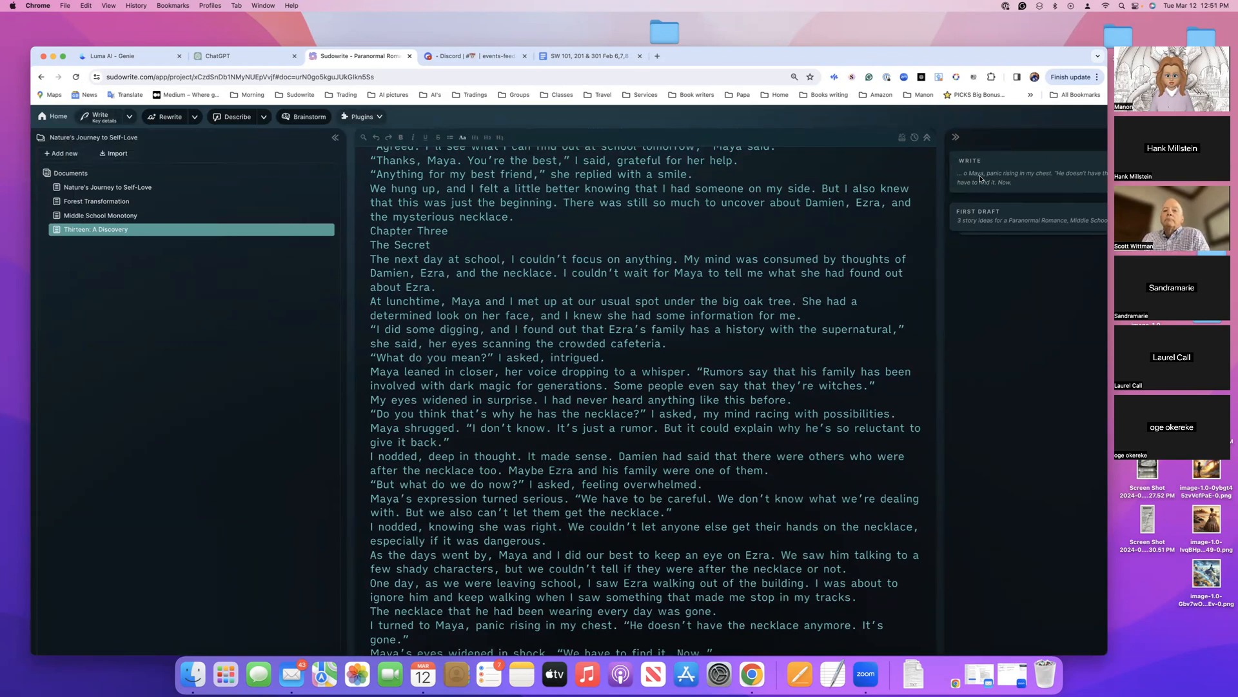
{"action": "scroll", "coordinate": [874, 269], "scroll_direction": "down", "scroll_amount": 2}
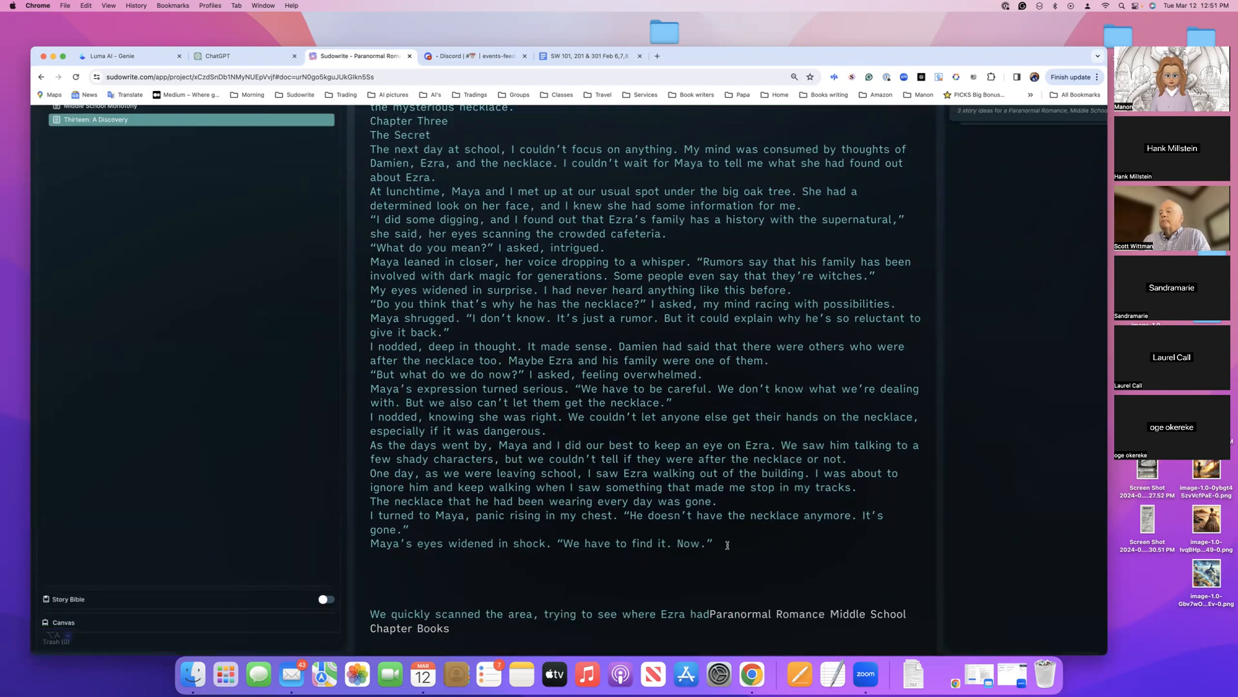
{"action": "scroll", "coordinate": [727, 545], "scroll_direction": "up", "scroll_amount": 7}
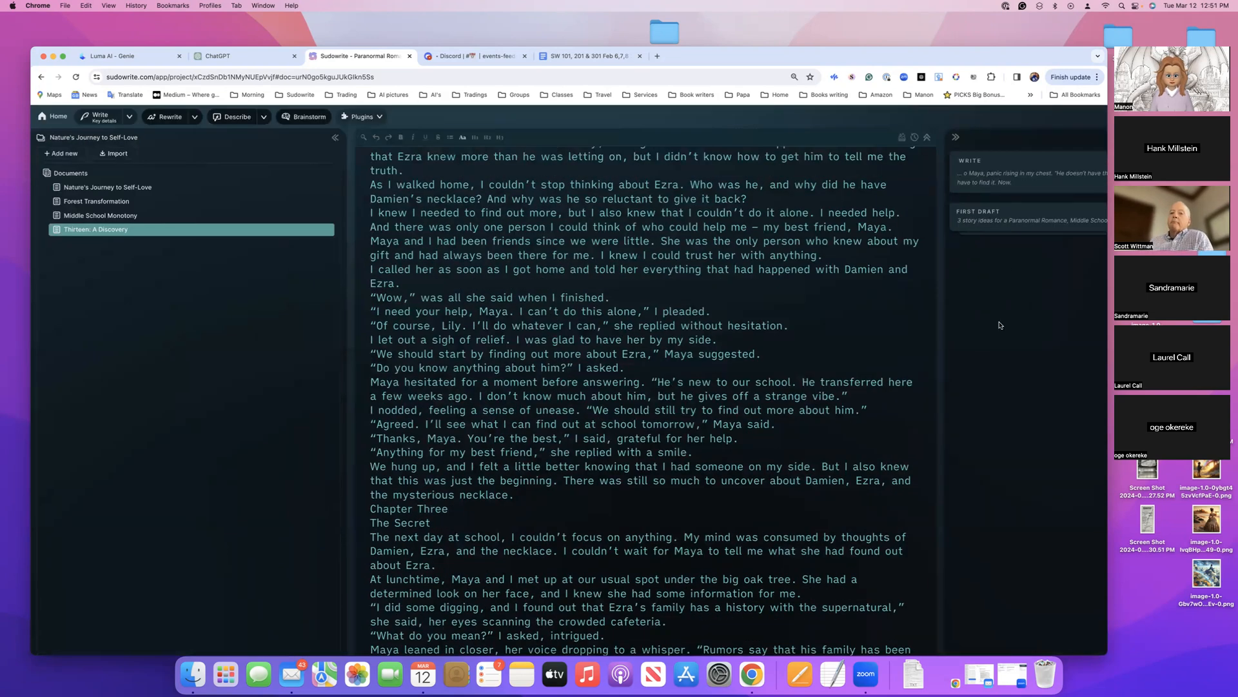
{"action": "left_click", "coordinate": [1022, 183]}
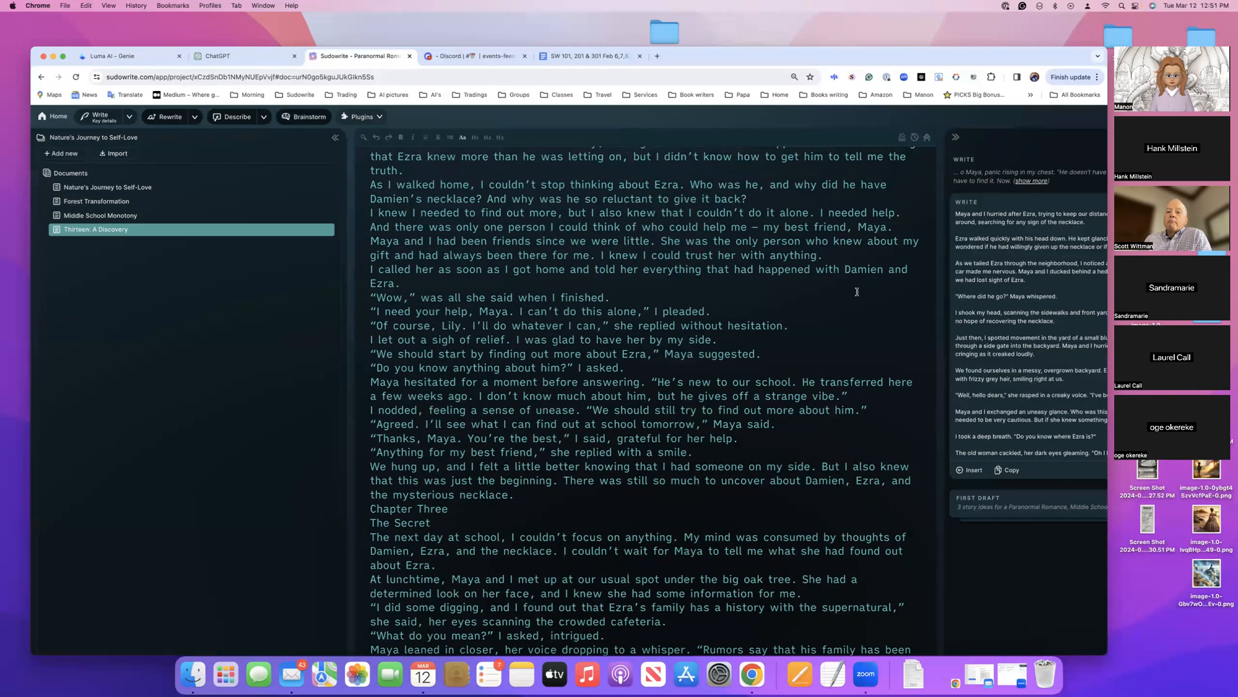
Compare the two generated Write continuations and insert the second one, with the alley scene, after "We have to find it. Now."
{"action": "scroll", "coordinate": [857, 292], "scroll_direction": "down", "scroll_amount": 10}
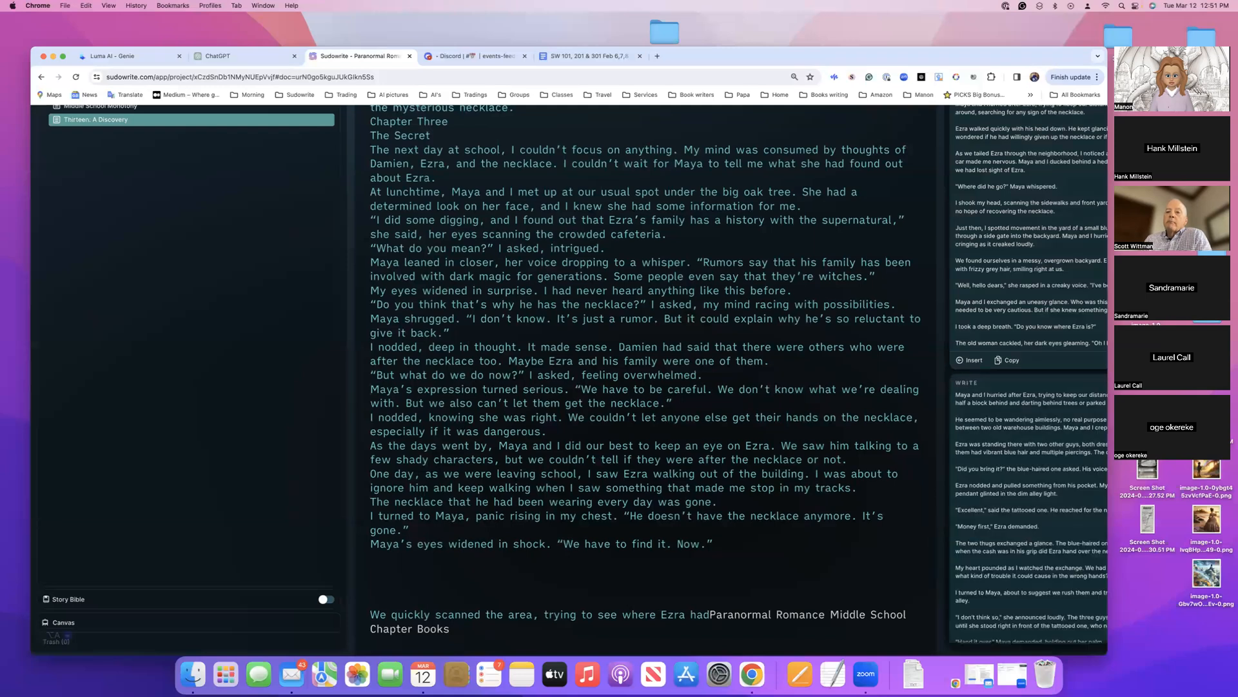
{"action": "scroll", "coordinate": [977, 481], "scroll_direction": "down", "scroll_amount": 3}
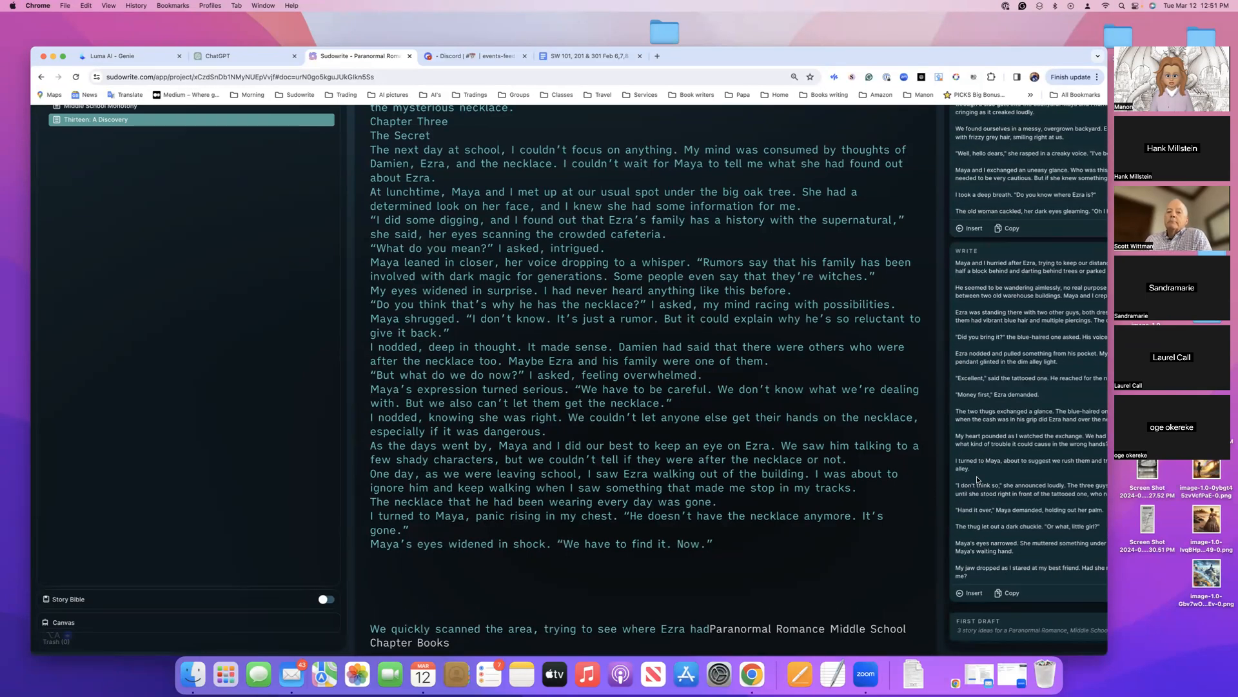
{"action": "scroll", "coordinate": [977, 480], "scroll_direction": "up", "scroll_amount": 5}
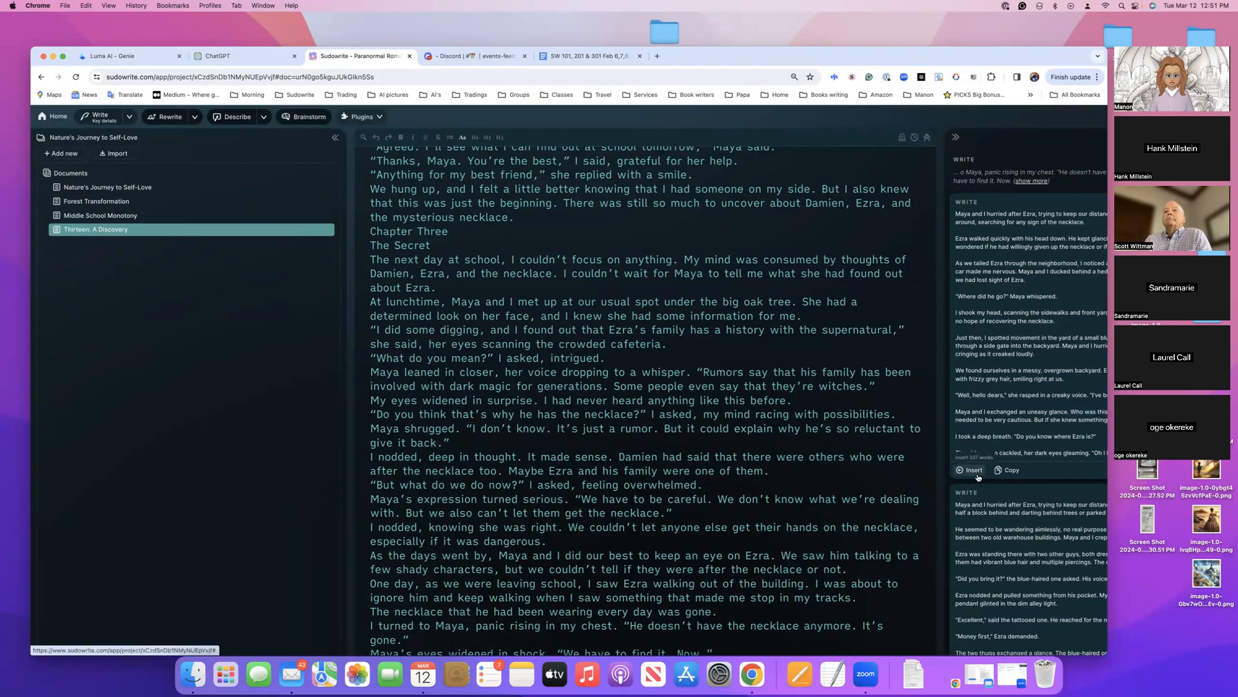
{"action": "scroll", "coordinate": [978, 477], "scroll_direction": "down", "scroll_amount": 3}
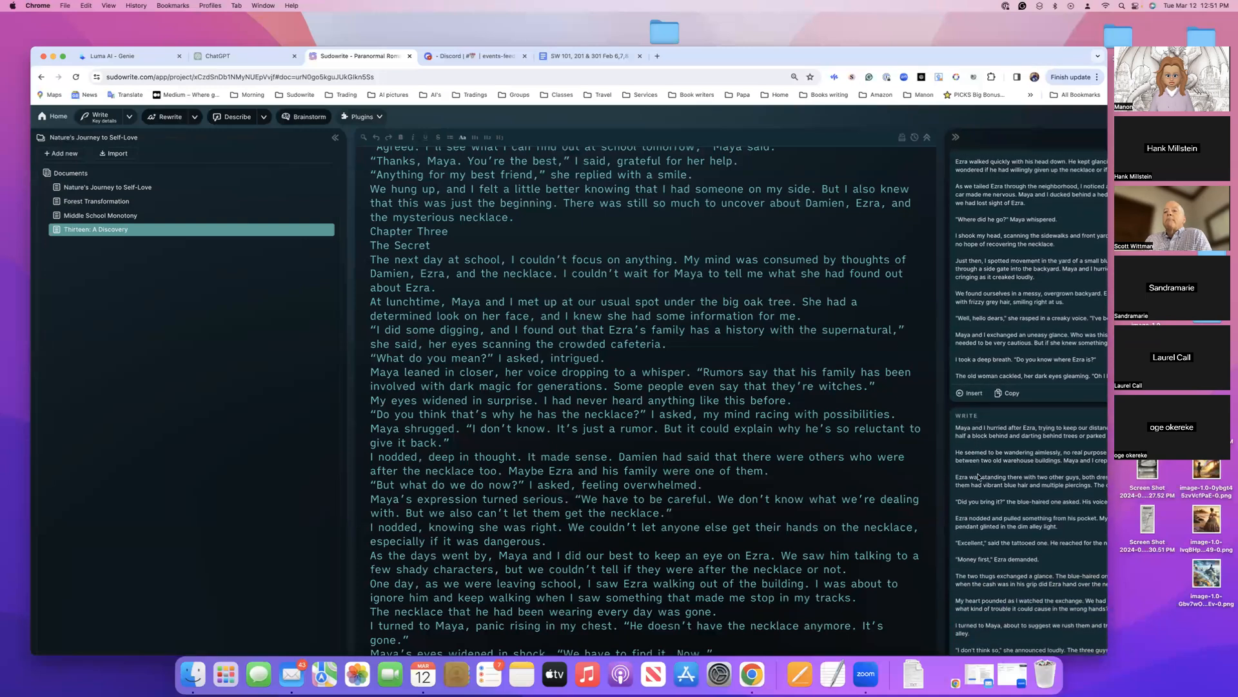
{"action": "scroll", "coordinate": [978, 474], "scroll_direction": "down", "scroll_amount": 2}
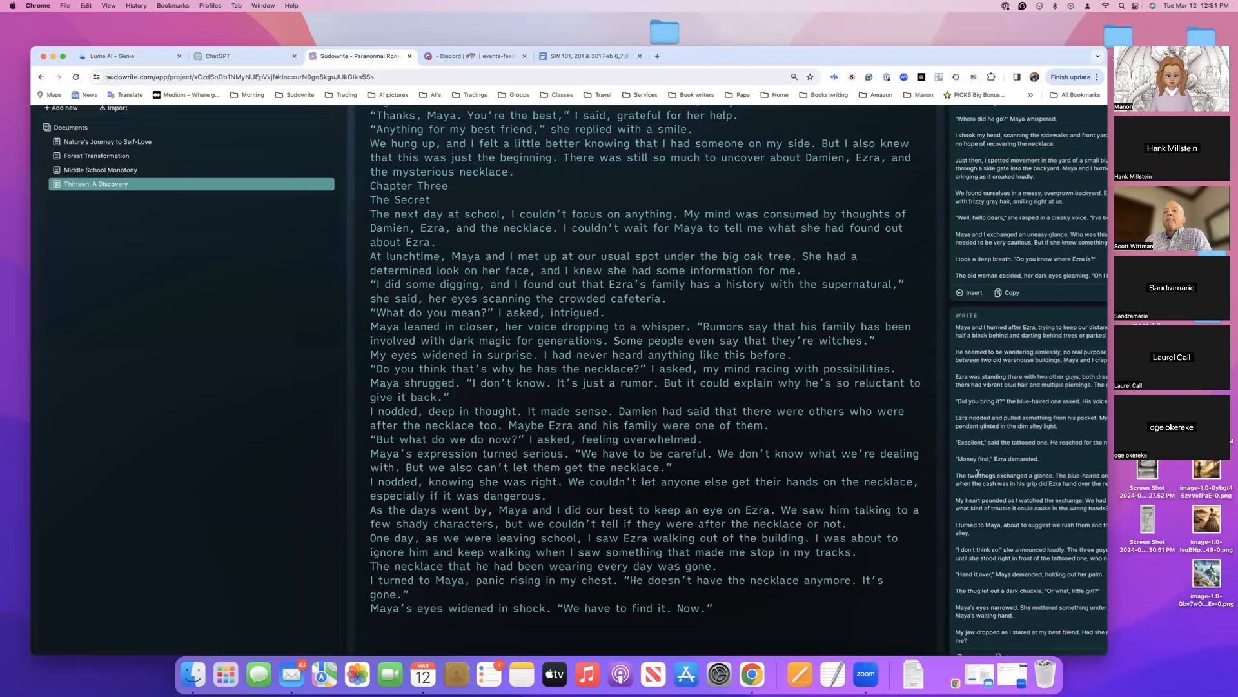
{"action": "scroll", "coordinate": [978, 474], "scroll_direction": "down", "scroll_amount": 1}
{"action": "scroll", "coordinate": [978, 474], "scroll_direction": "up", "scroll_amount": 1}
{"action": "scroll", "coordinate": [978, 474], "scroll_direction": "up", "scroll_amount": 1}
{"action": "scroll", "coordinate": [978, 477], "scroll_direction": "up", "scroll_amount": 5}
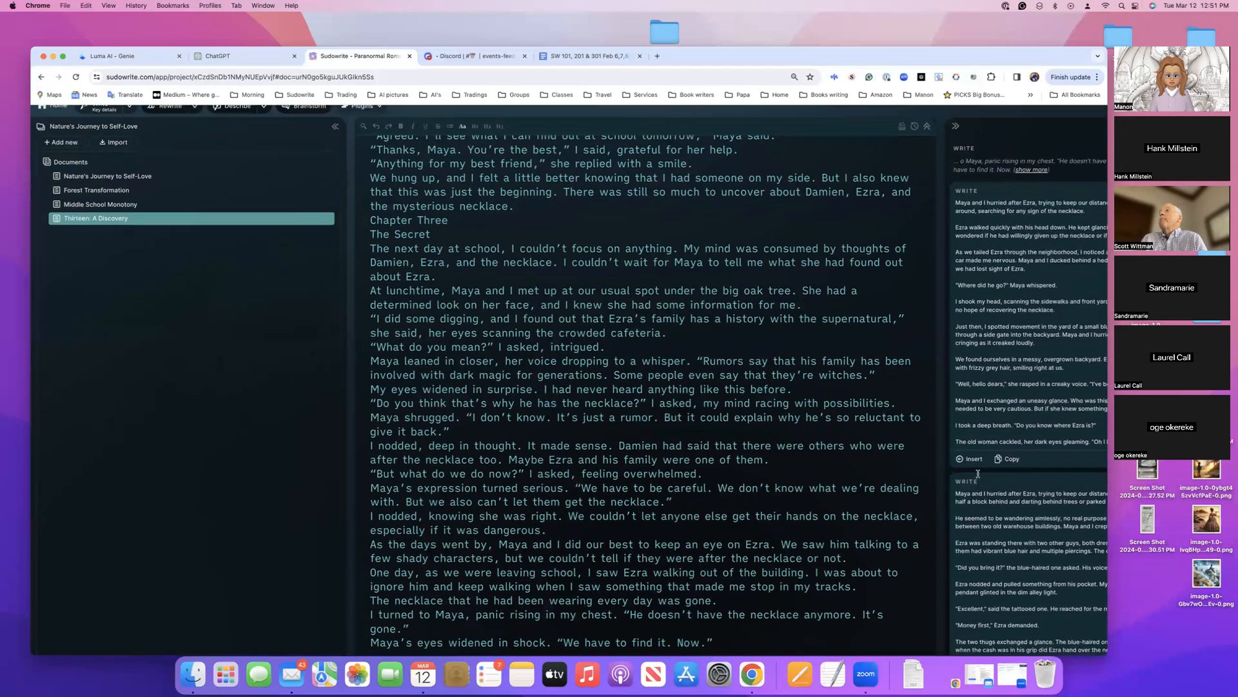
{"action": "scroll", "coordinate": [978, 477], "scroll_direction": "down", "scroll_amount": 5}
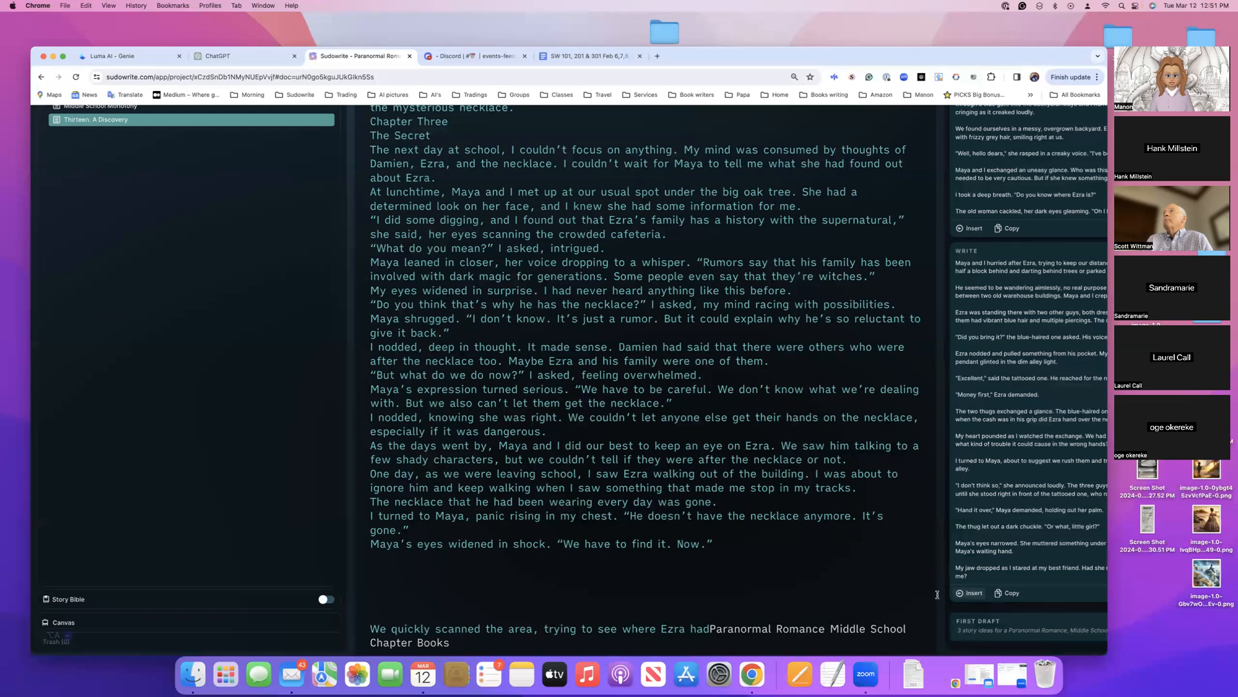
{"action": "left_click", "coordinate": [972, 593]}
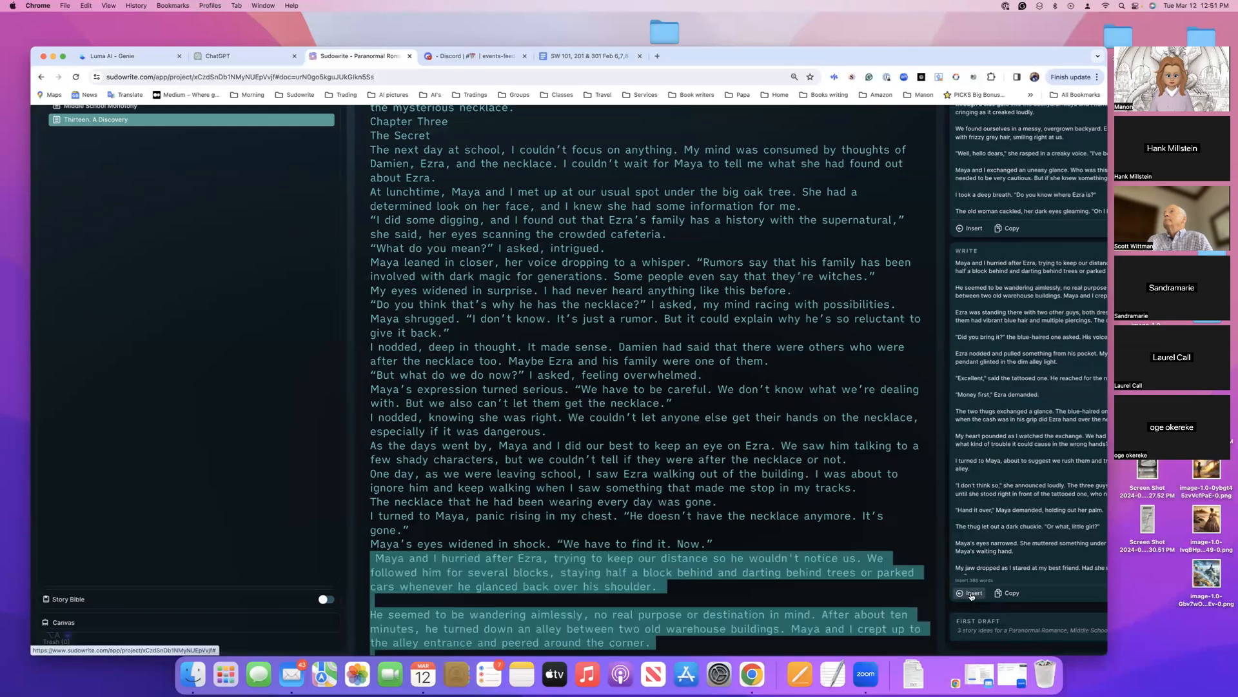
Review the inserted alley scene together with the preceding chapters to judge how well it continues the story
{"action": "scroll", "coordinate": [769, 508], "scroll_direction": "down", "scroll_amount": 5}
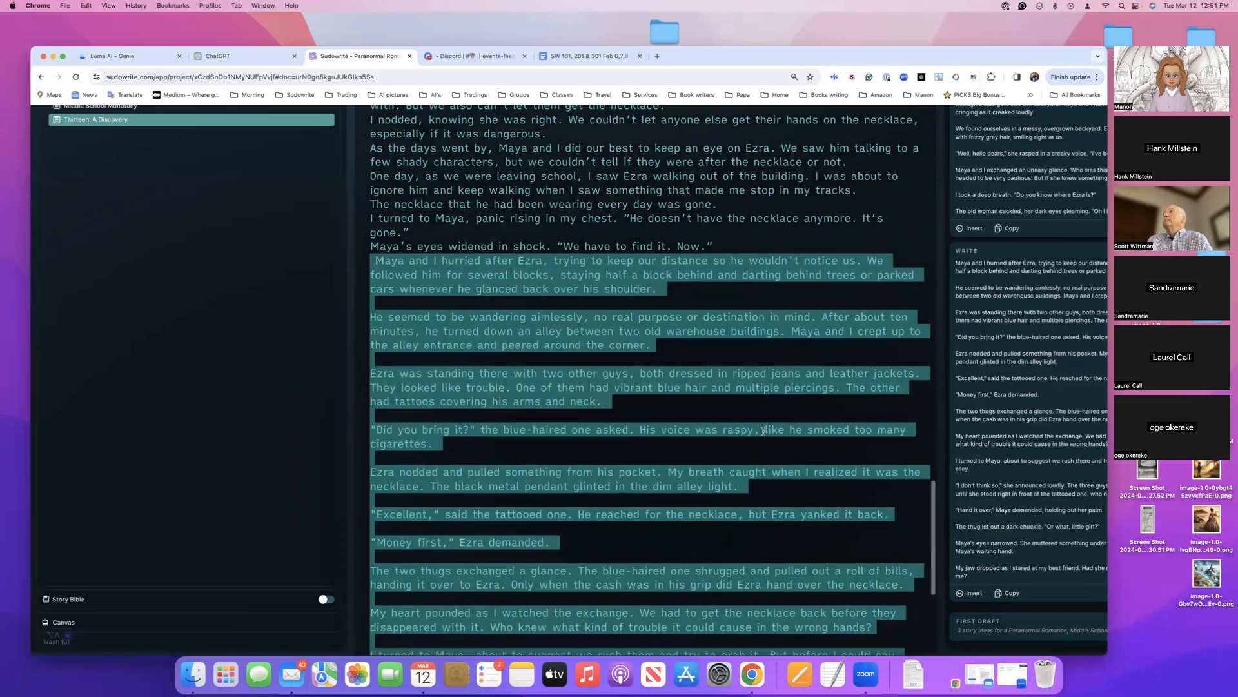
{"action": "scroll", "coordinate": [756, 329], "scroll_direction": "up", "scroll_amount": 5}
{"action": "scroll", "coordinate": [756, 330], "scroll_direction": "up", "scroll_amount": 15}
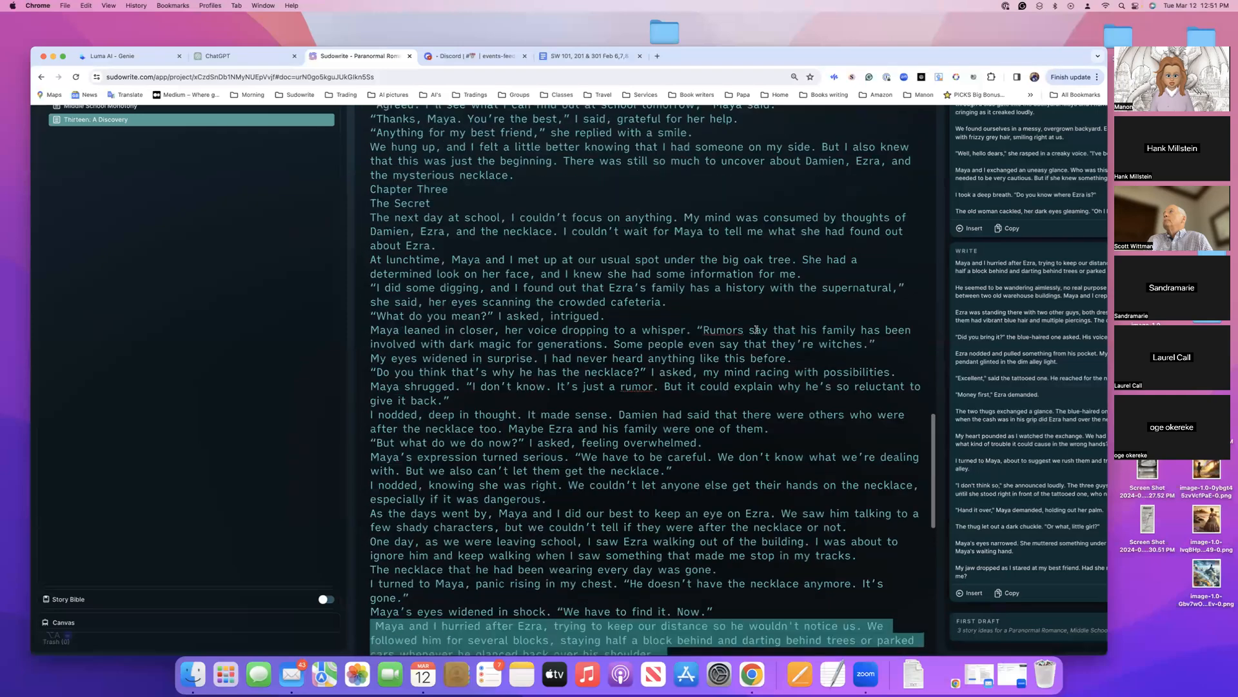
{"action": "scroll", "coordinate": [757, 330], "scroll_direction": "up", "scroll_amount": 4}
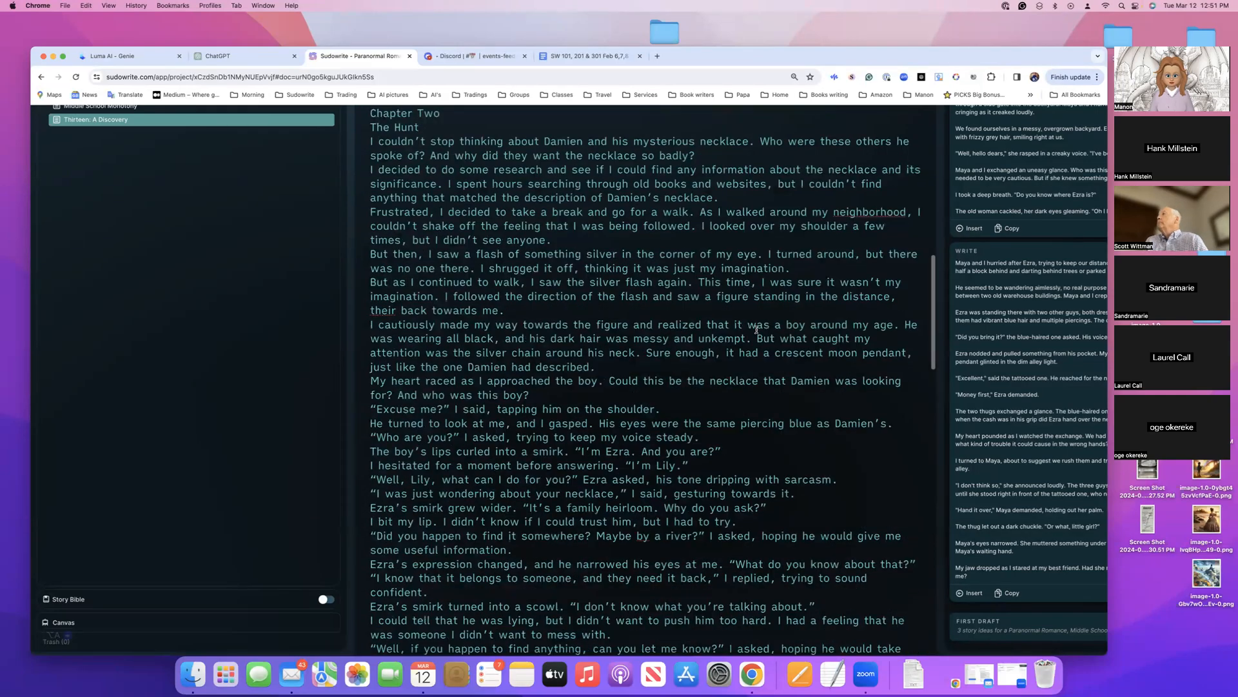
{"action": "scroll", "coordinate": [757, 330], "scroll_direction": "down", "scroll_amount": 13}
{"action": "scroll", "coordinate": [757, 329], "scroll_direction": "down", "scroll_amount": 8}
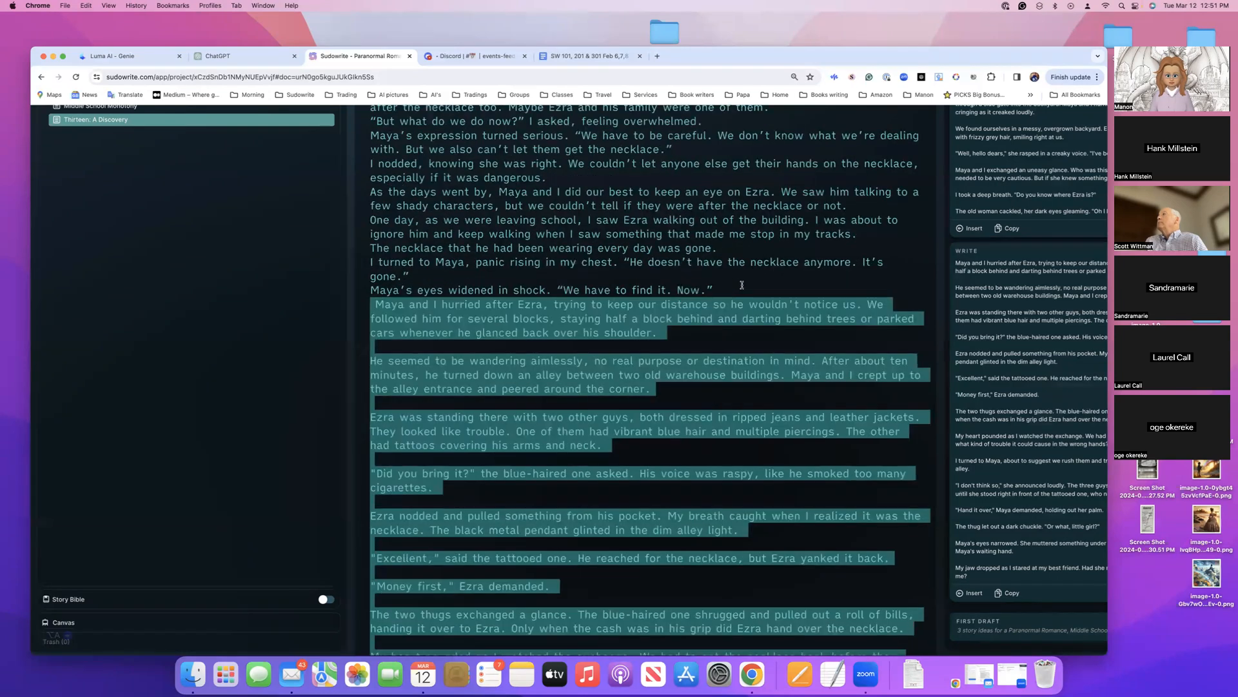
{"action": "scroll", "coordinate": [638, 307], "scroll_direction": "down", "scroll_amount": 2}
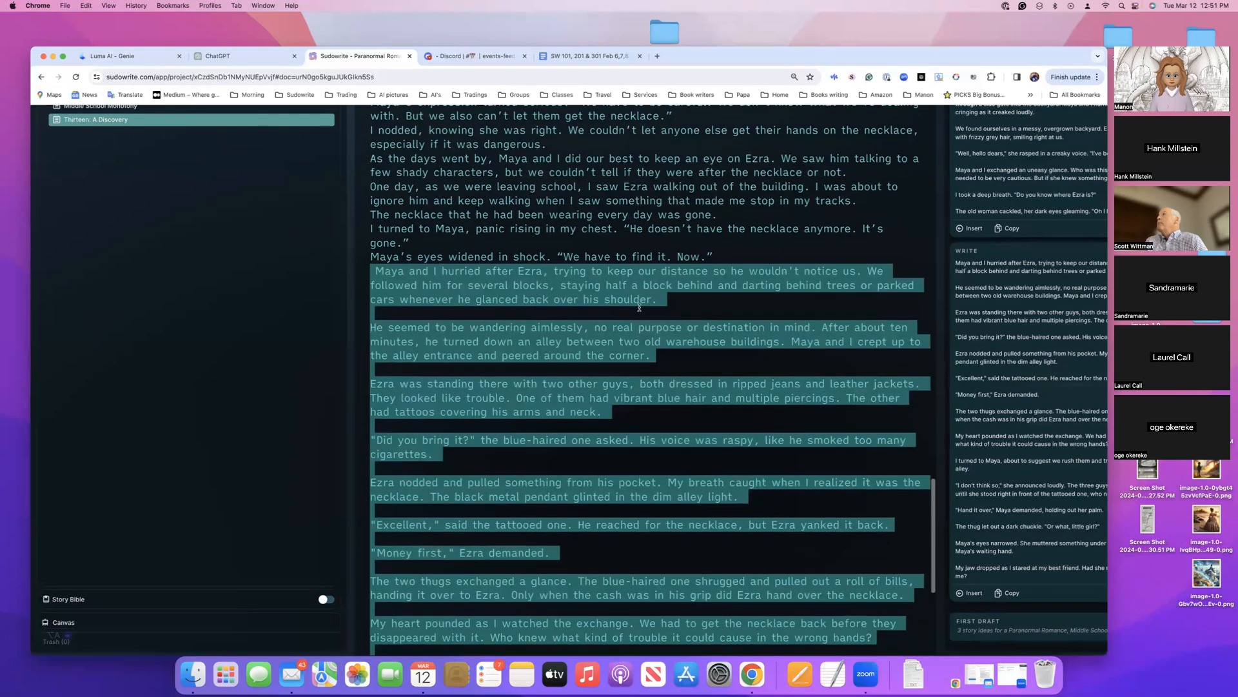
{"action": "scroll", "coordinate": [638, 308], "scroll_direction": "down", "scroll_amount": 5}
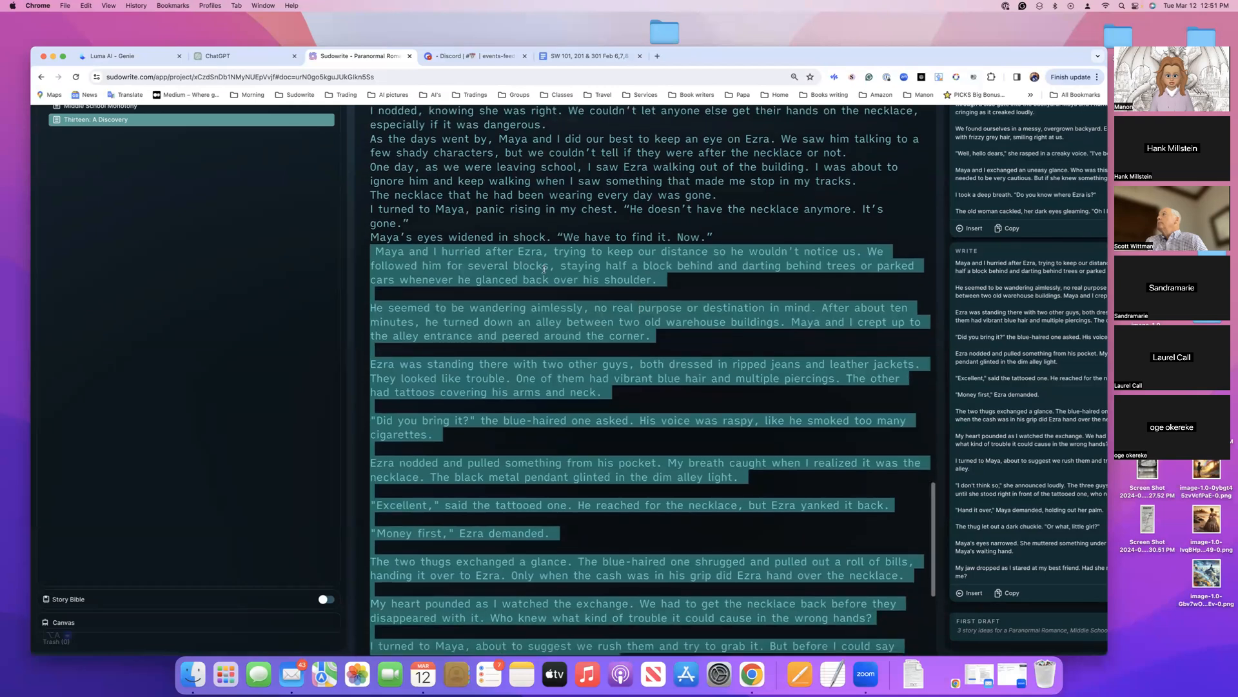
{"action": "scroll", "coordinate": [490, 264], "scroll_direction": "down", "scroll_amount": 5}
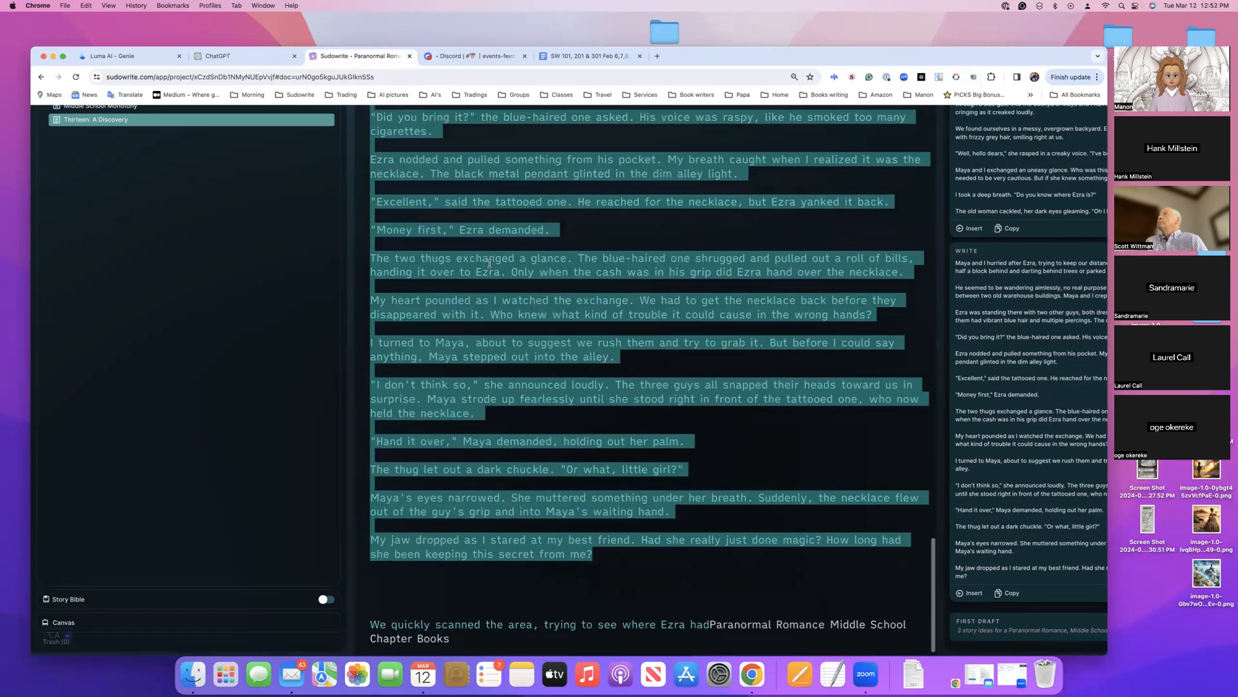
{"action": "scroll", "coordinate": [490, 264], "scroll_direction": "up", "scroll_amount": 5}
{"action": "scroll", "coordinate": [326, 193], "scroll_direction": "up", "scroll_amount": 4}
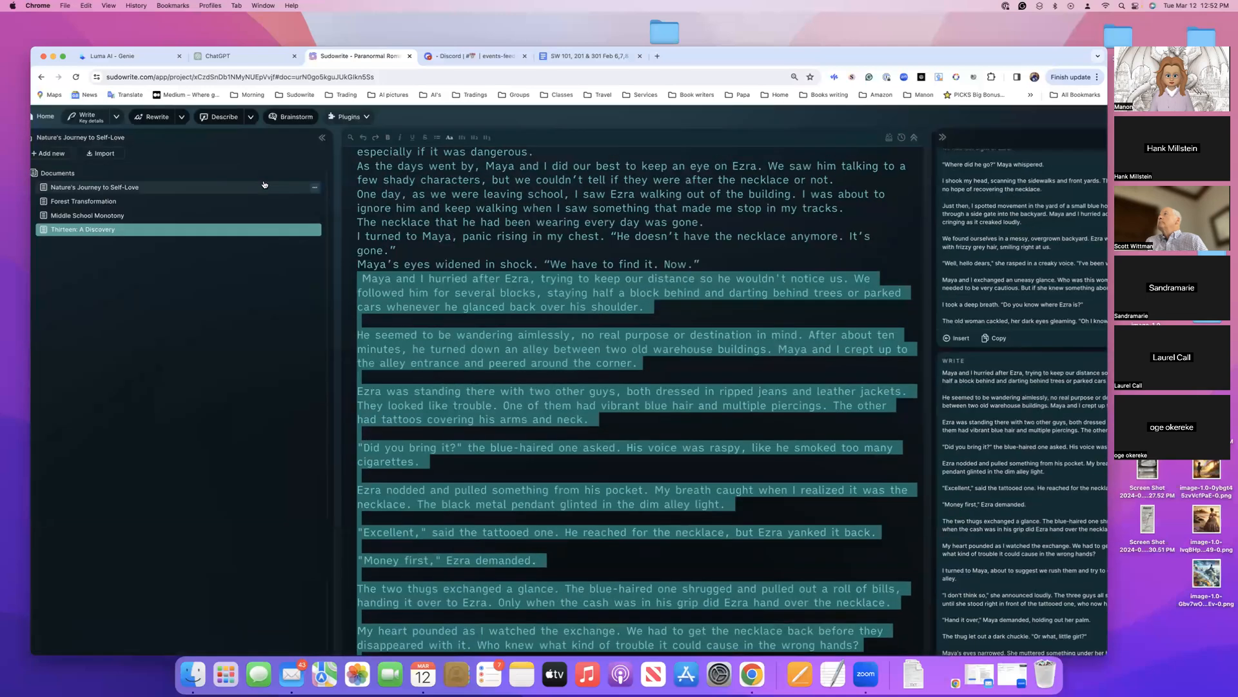
Clear the Key Details text in the Write settings and close the settings
{"action": "scroll", "coordinate": [271, 186], "scroll_direction": "left", "scroll_amount": 2}
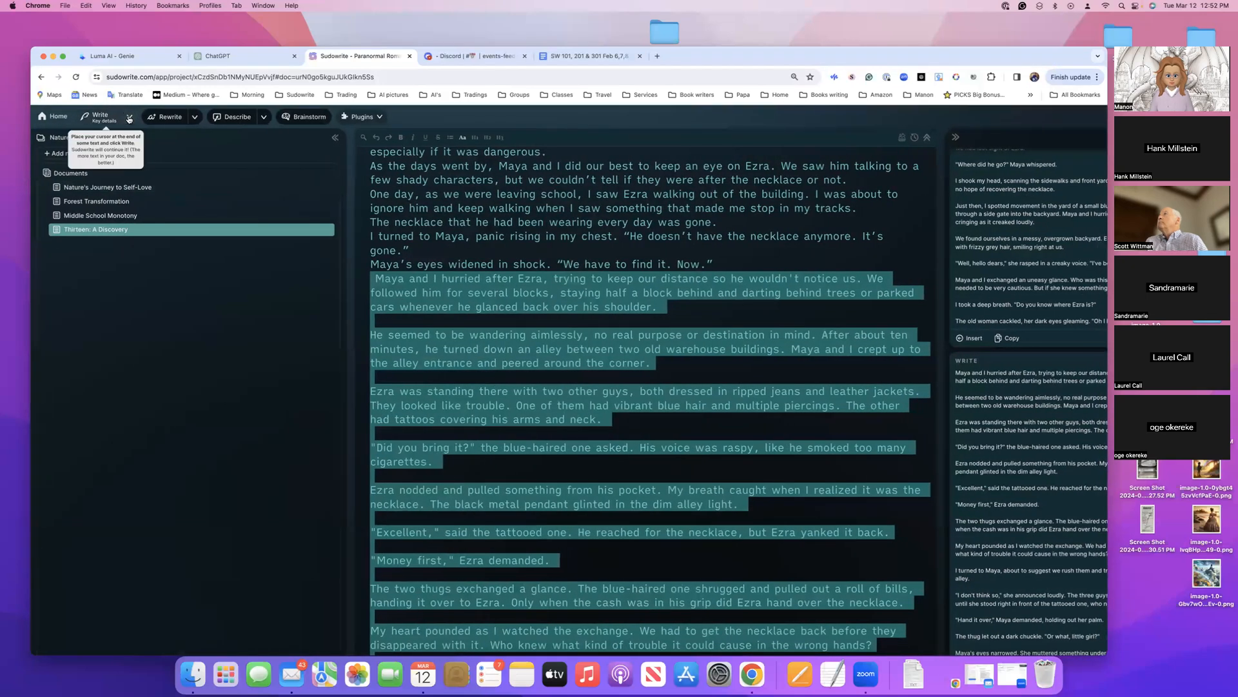
{"action": "left_click", "coordinate": [127, 120]}
{"action": "left_click", "coordinate": [132, 229]}
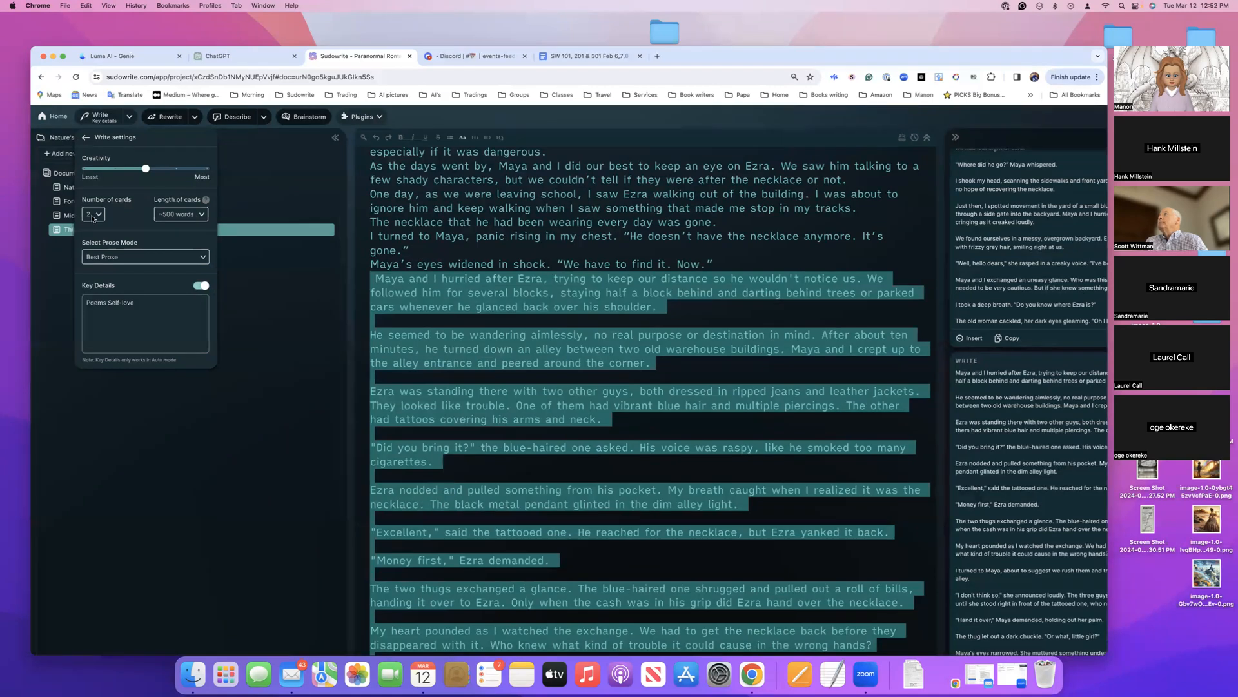
{"action": "left_click", "coordinate": [135, 307]}
{"action": "key", "text": "super+a"}
{"action": "key", "text": "BackSpace"}
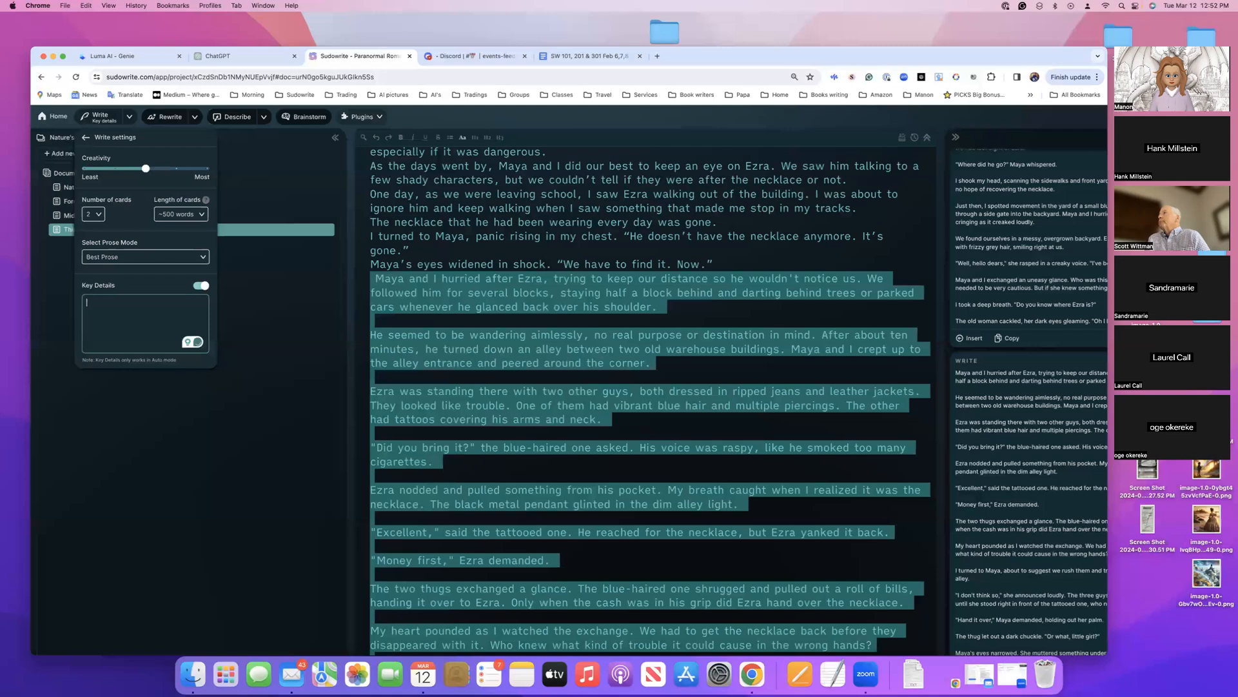
{"action": "scroll", "coordinate": [501, 417], "scroll_direction": "down", "scroll_amount": 5}
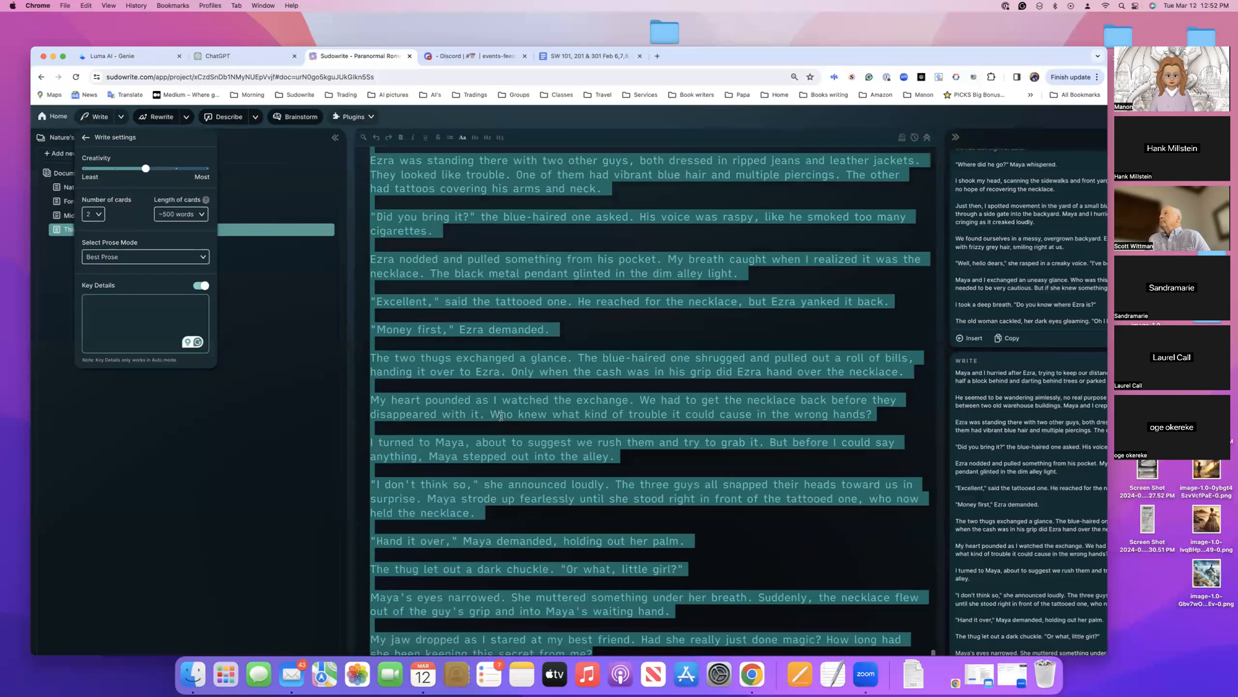
{"action": "scroll", "coordinate": [501, 416], "scroll_direction": "down", "scroll_amount": 3}
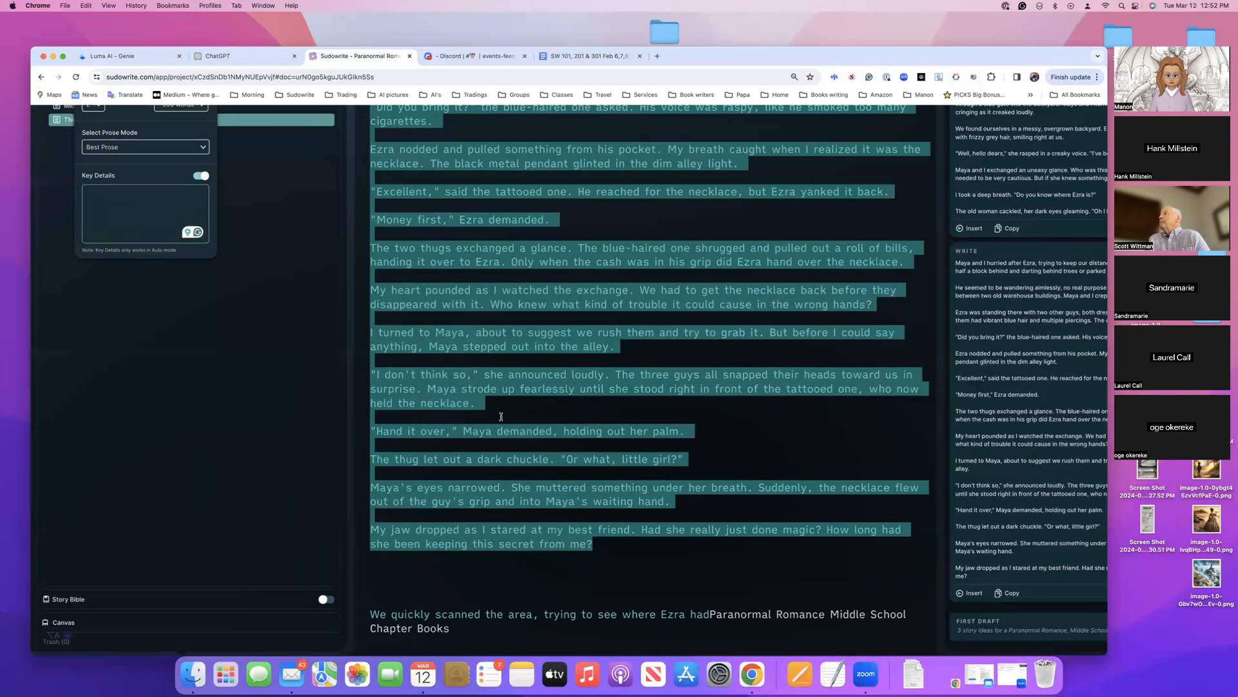
{"action": "scroll", "coordinate": [502, 417], "scroll_direction": "up", "scroll_amount": 1}
{"action": "scroll", "coordinate": [501, 416], "scroll_direction": "up", "scroll_amount": 6}
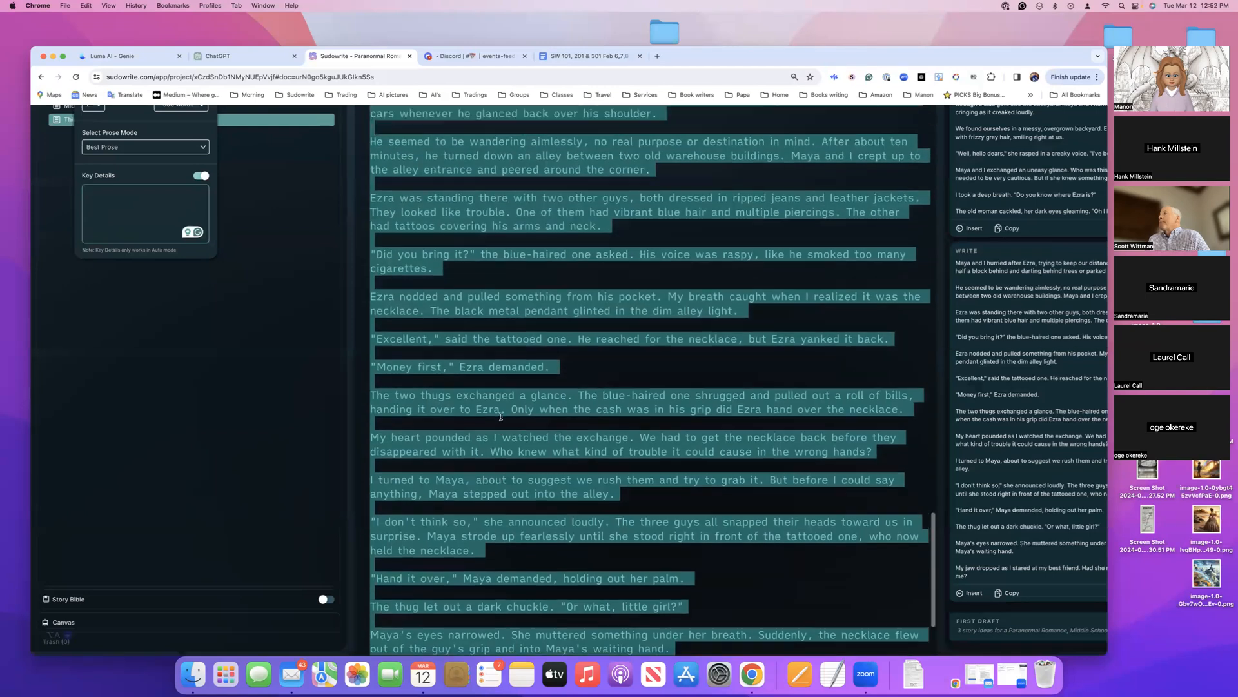
{"action": "left_click", "coordinate": [281, 263]}
{"action": "scroll", "coordinate": [282, 263], "scroll_direction": "up", "scroll_amount": 3}
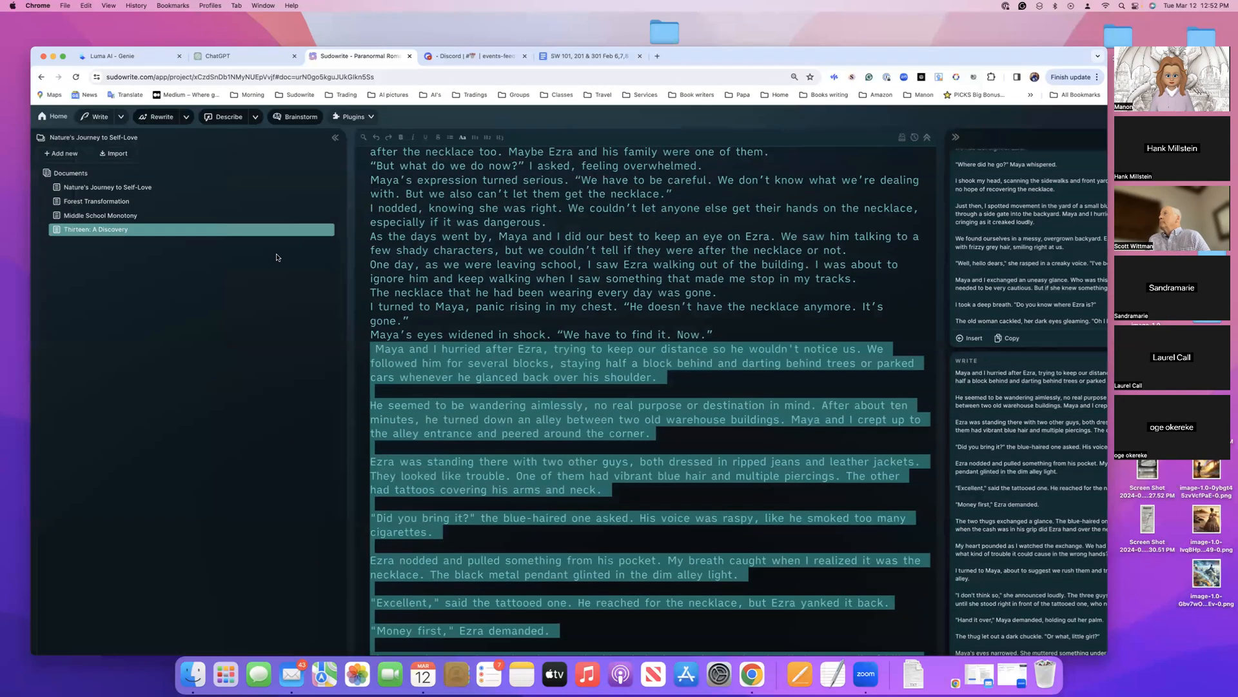
Switch Write to Guided mode and select the passage from "As the days went by" to "every day was gone."
{"action": "left_click", "coordinate": [121, 117]}
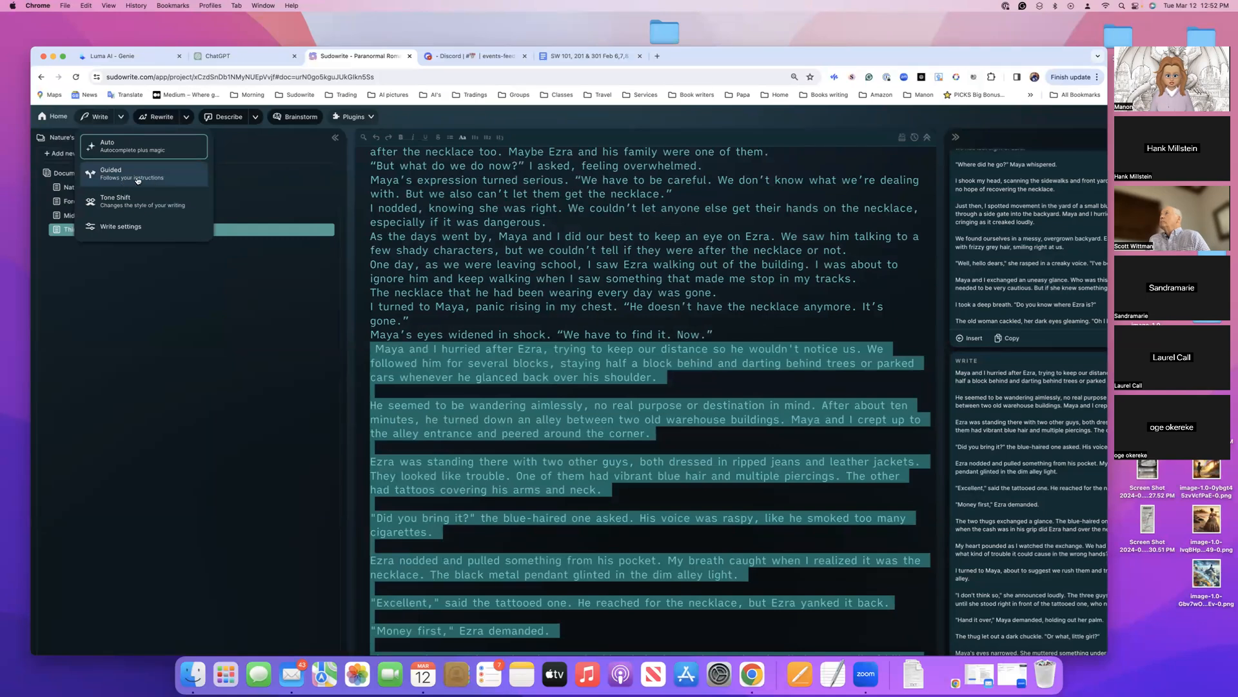
{"action": "left_click", "coordinate": [137, 180]}
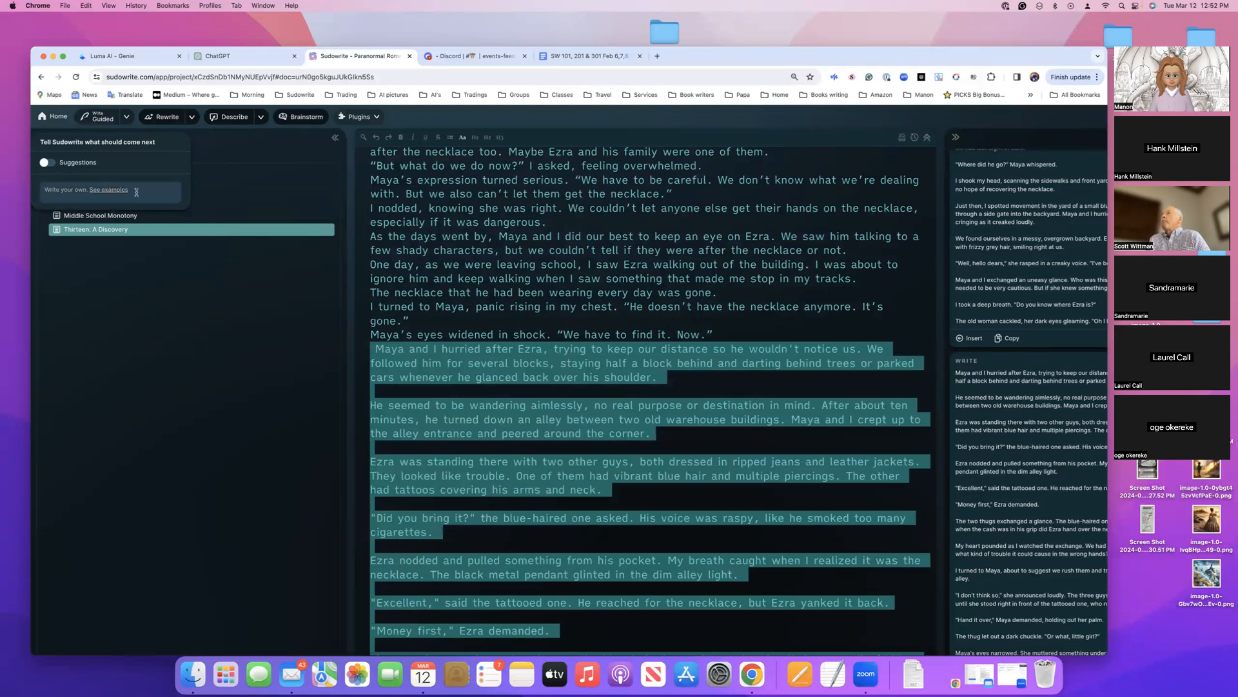
{"action": "left_click_drag", "start_coordinate": [373, 237], "coordinate": [731, 294]}
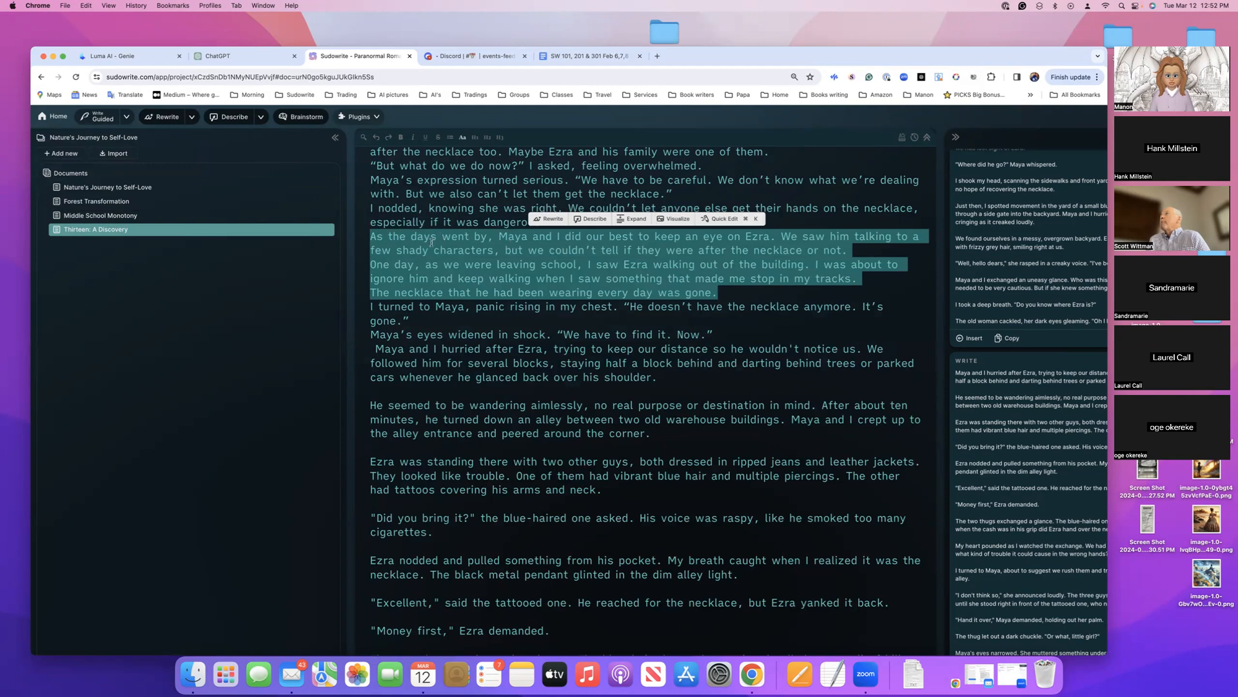
Generate Guided Write text for the selected passage with an instruction that this is night time and to rewrite
{"action": "left_click", "coordinate": [126, 117]}
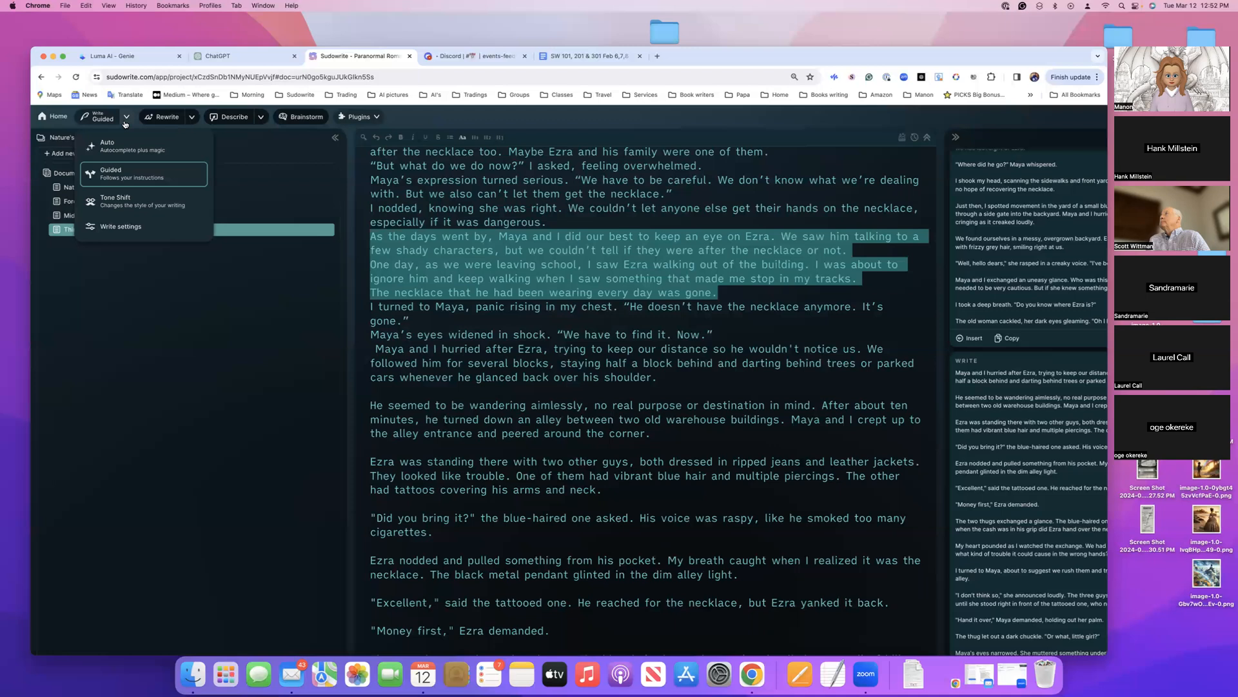
{"action": "left_click", "coordinate": [114, 177]}
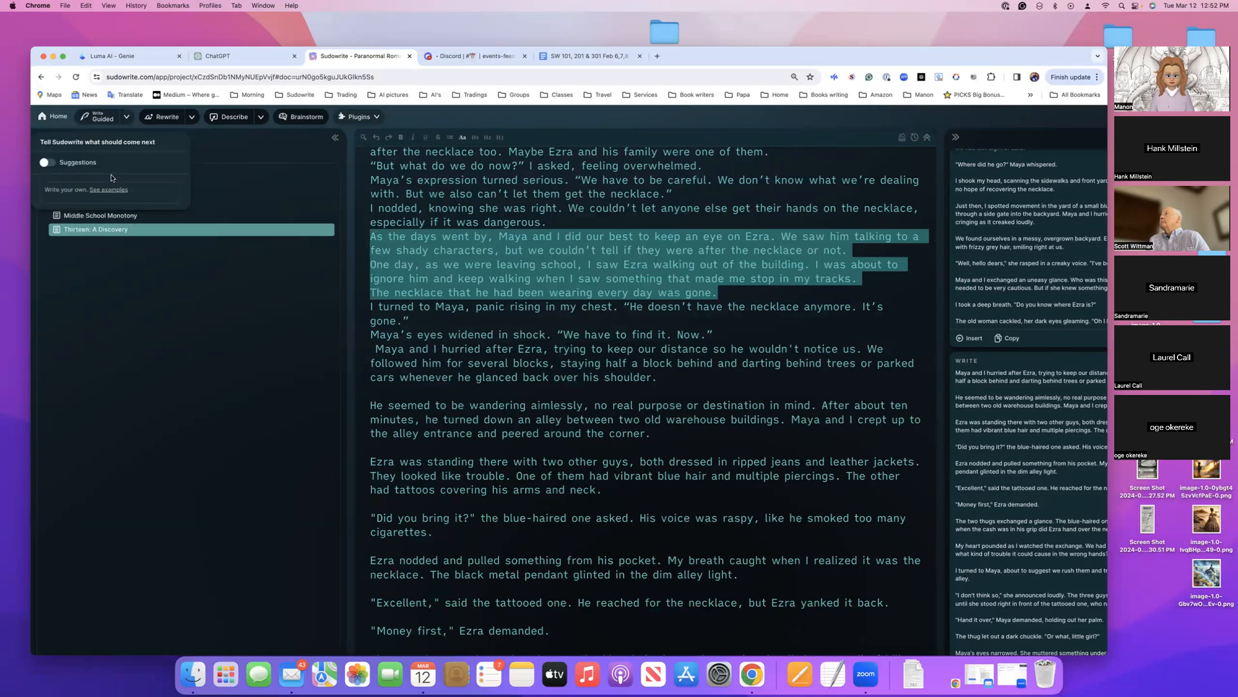
{"action": "left_click", "coordinate": [66, 189]}
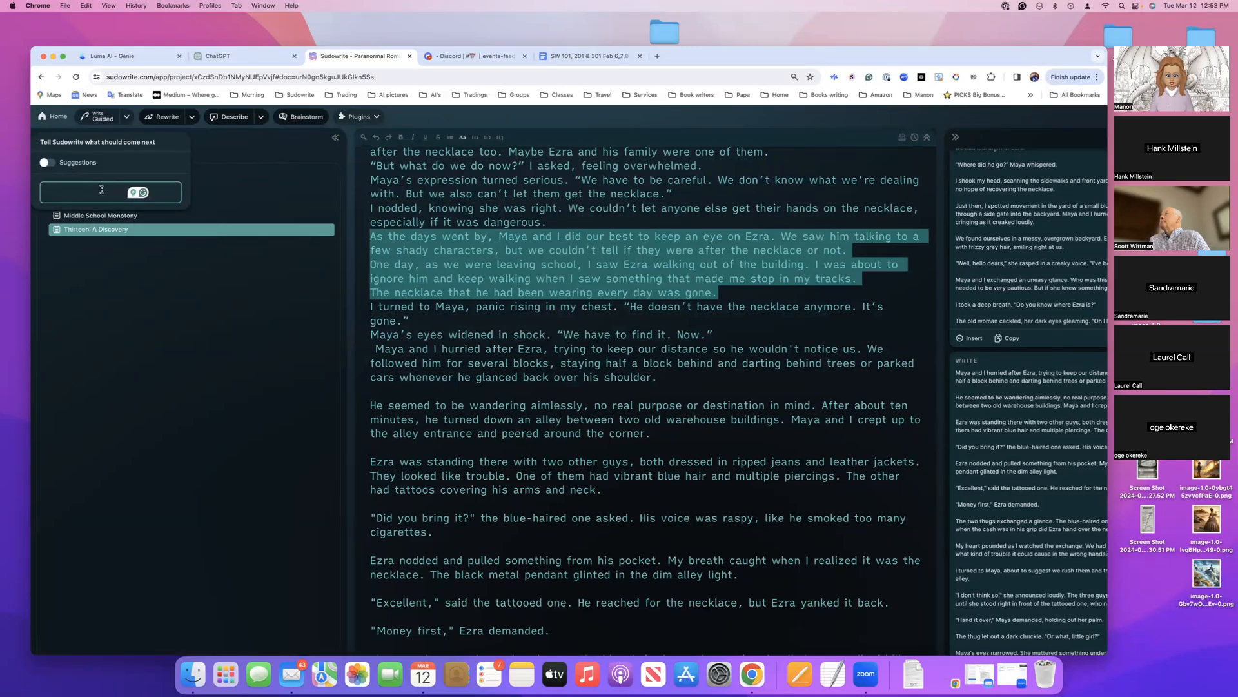
{"action": "type", "text": "This is night ti"}
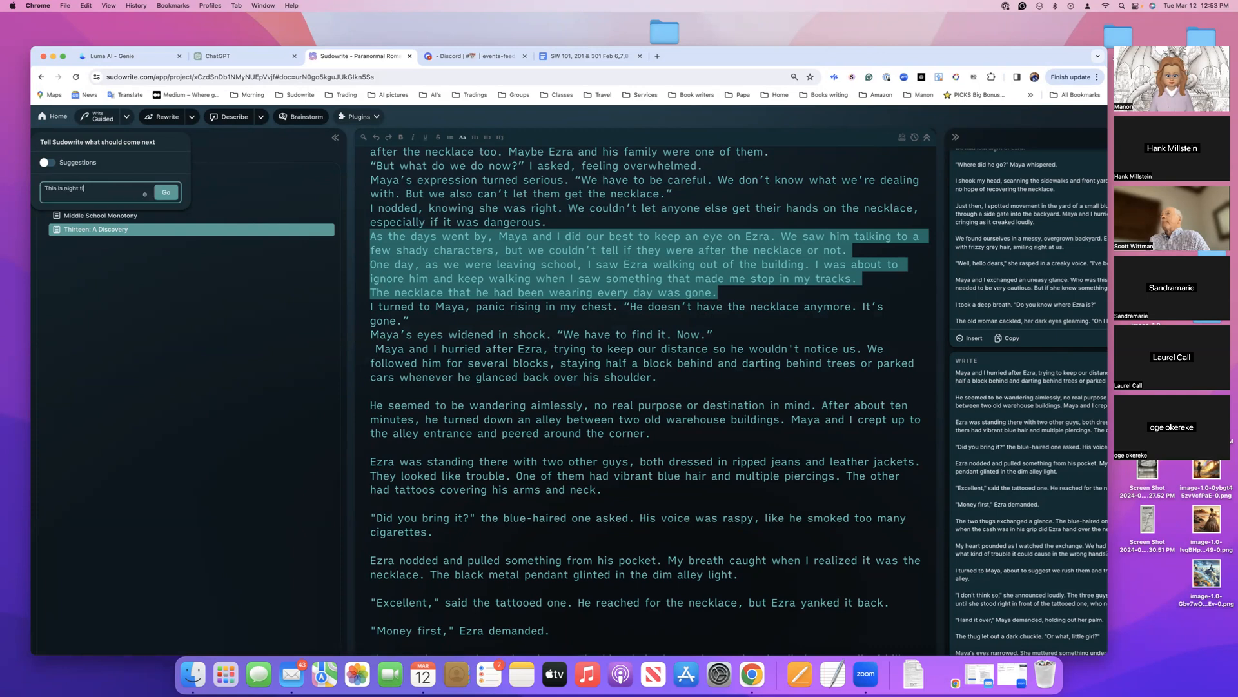
{"action": "type", "text": "rewrite"}
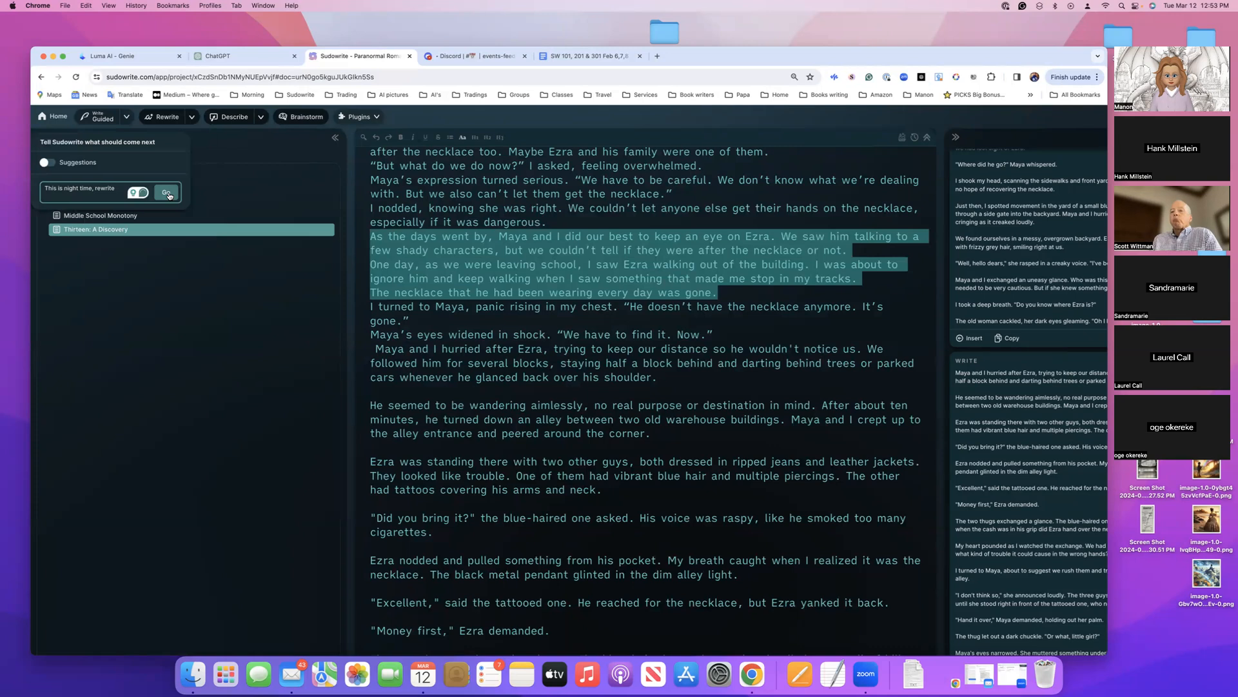
{"action": "left_click", "coordinate": [169, 195]}
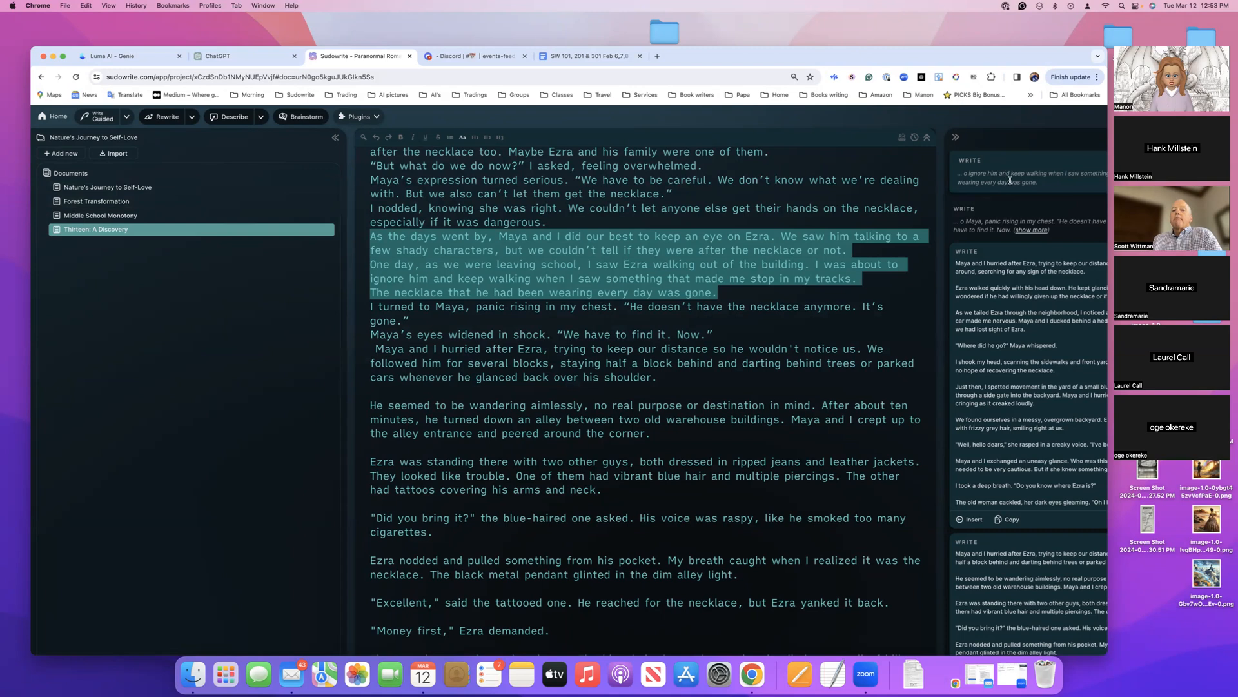
Read the newly generated Guided Write cards in the history against the selected Chapter Three passage
{"action": "scroll", "coordinate": [987, 182], "scroll_direction": "right", "scroll_amount": 2}
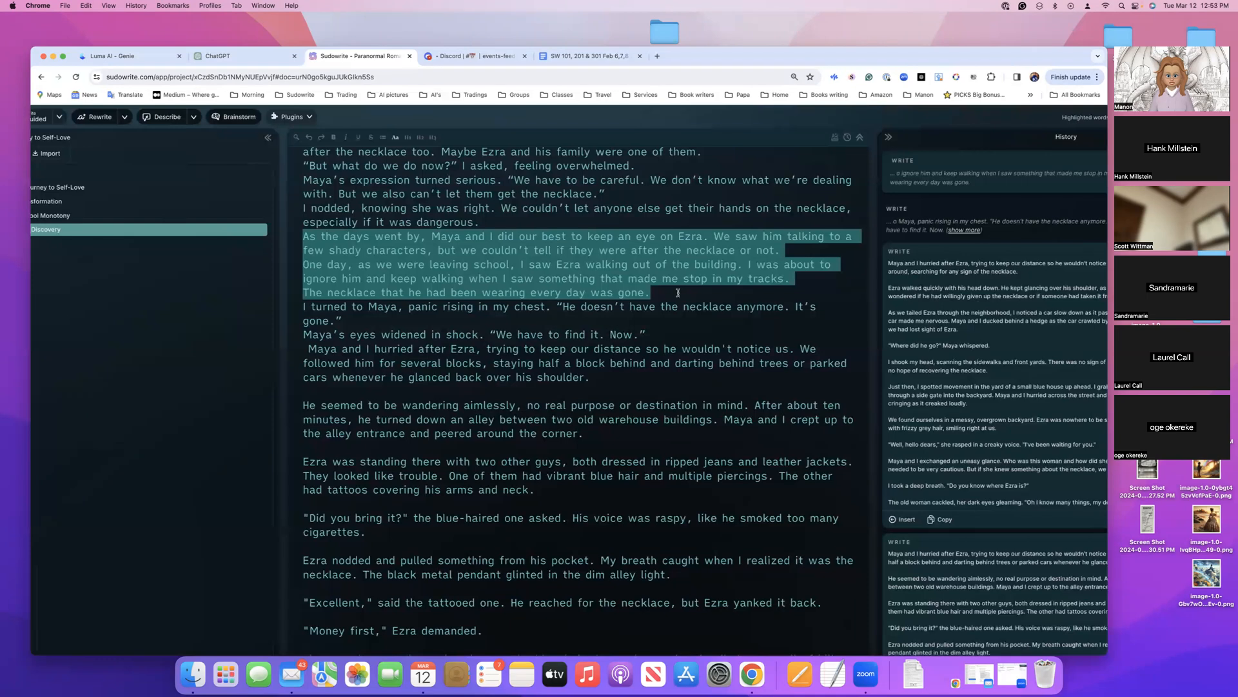
{"action": "scroll", "coordinate": [678, 292], "scroll_direction": "up", "scroll_amount": 5}
{"action": "scroll", "coordinate": [677, 293], "scroll_direction": "down", "scroll_amount": 4}
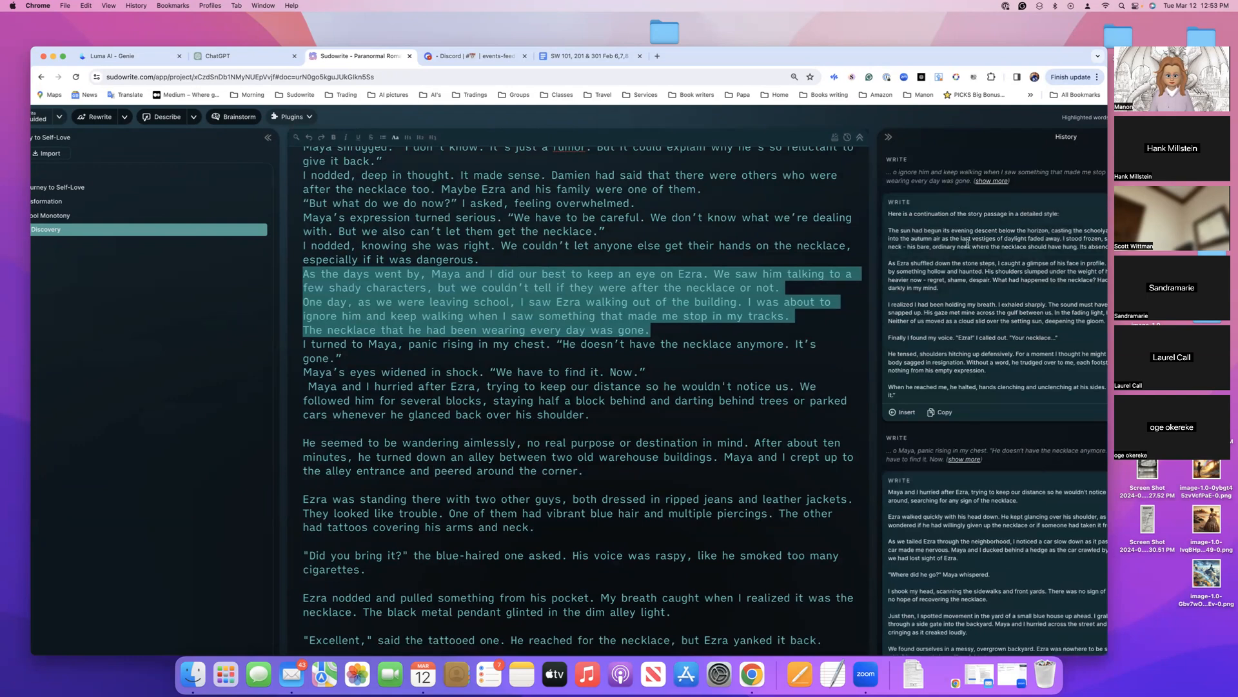
{"action": "scroll", "coordinate": [954, 255], "scroll_direction": "right", "scroll_amount": 2}
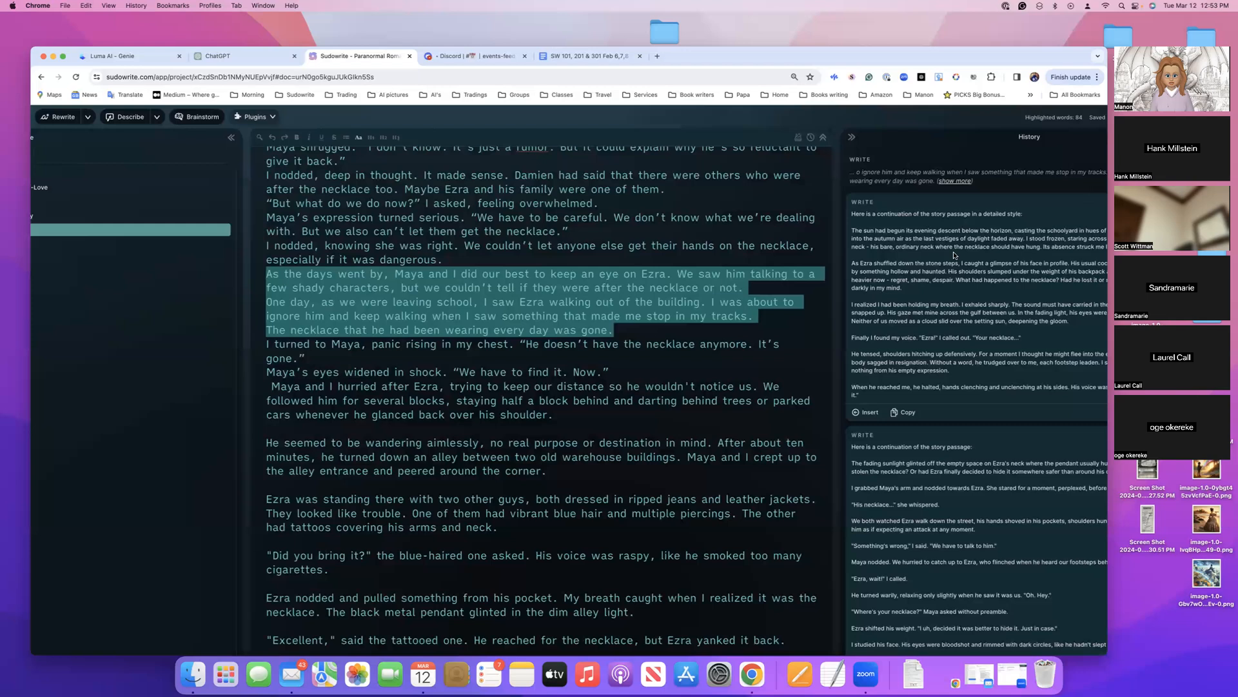
Check the recent credit activity in the account settings and close the settings
{"action": "scroll", "coordinate": [953, 255], "scroll_direction": "right", "scroll_amount": 6}
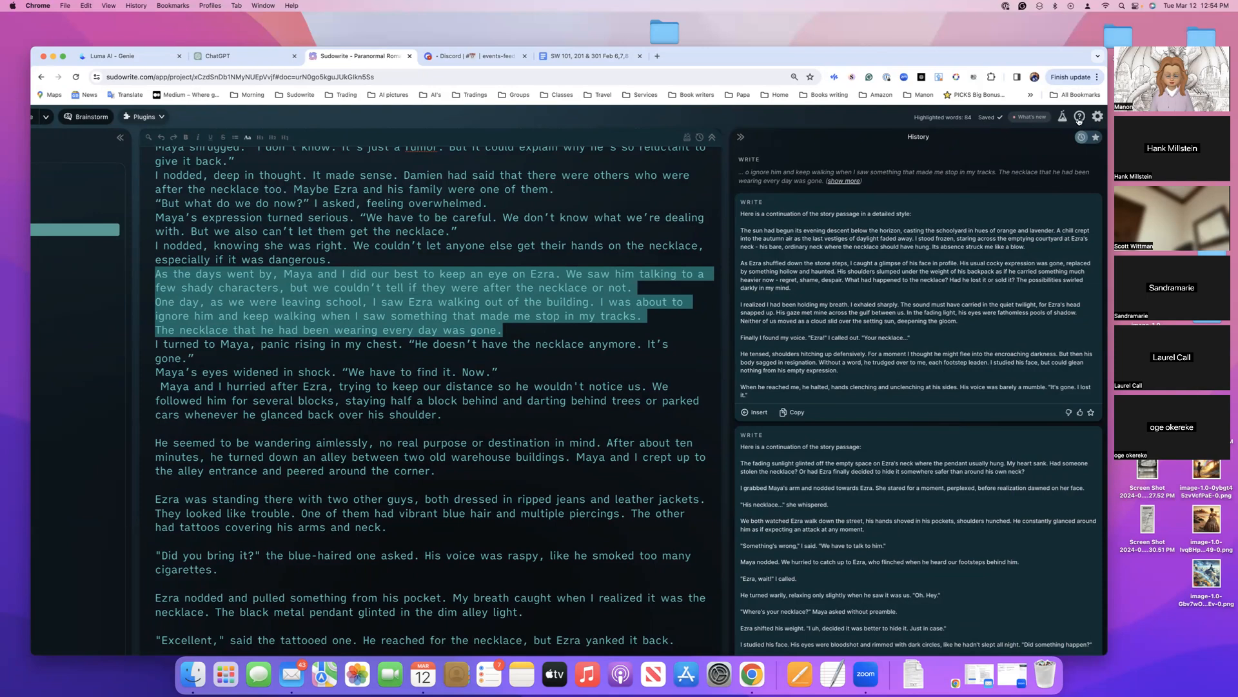
{"action": "left_click", "coordinate": [1098, 119]}
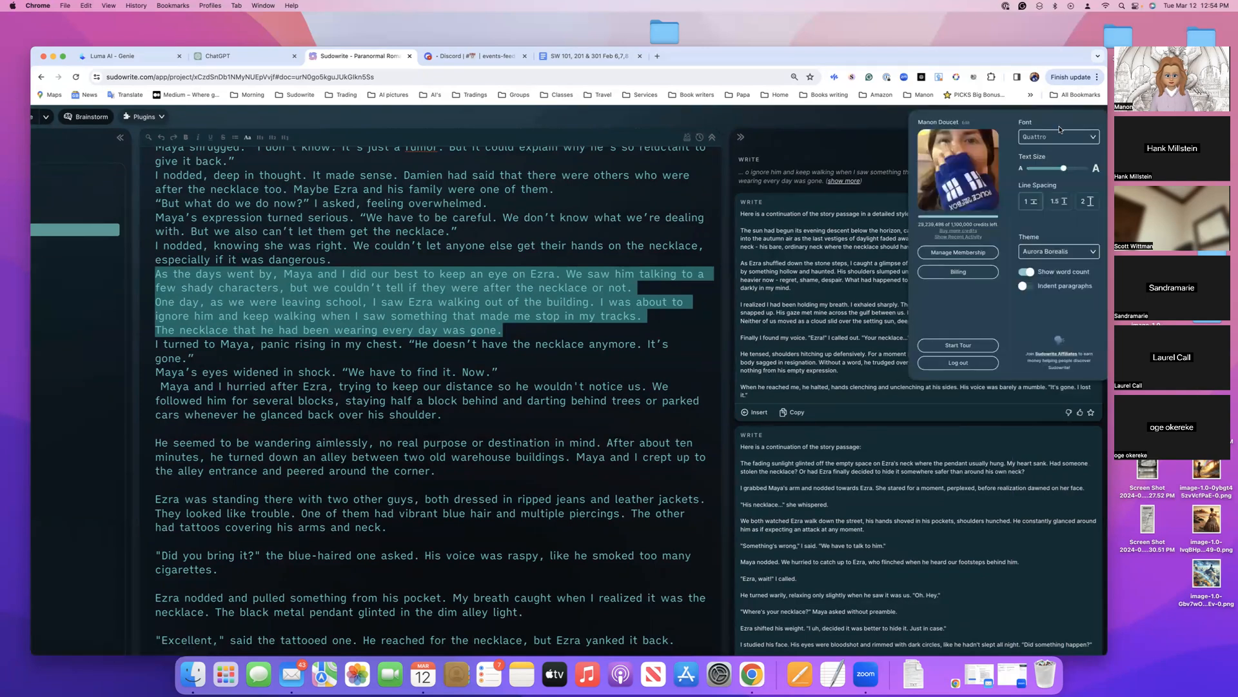
{"action": "mouse_move", "coordinate": [968, 222]}
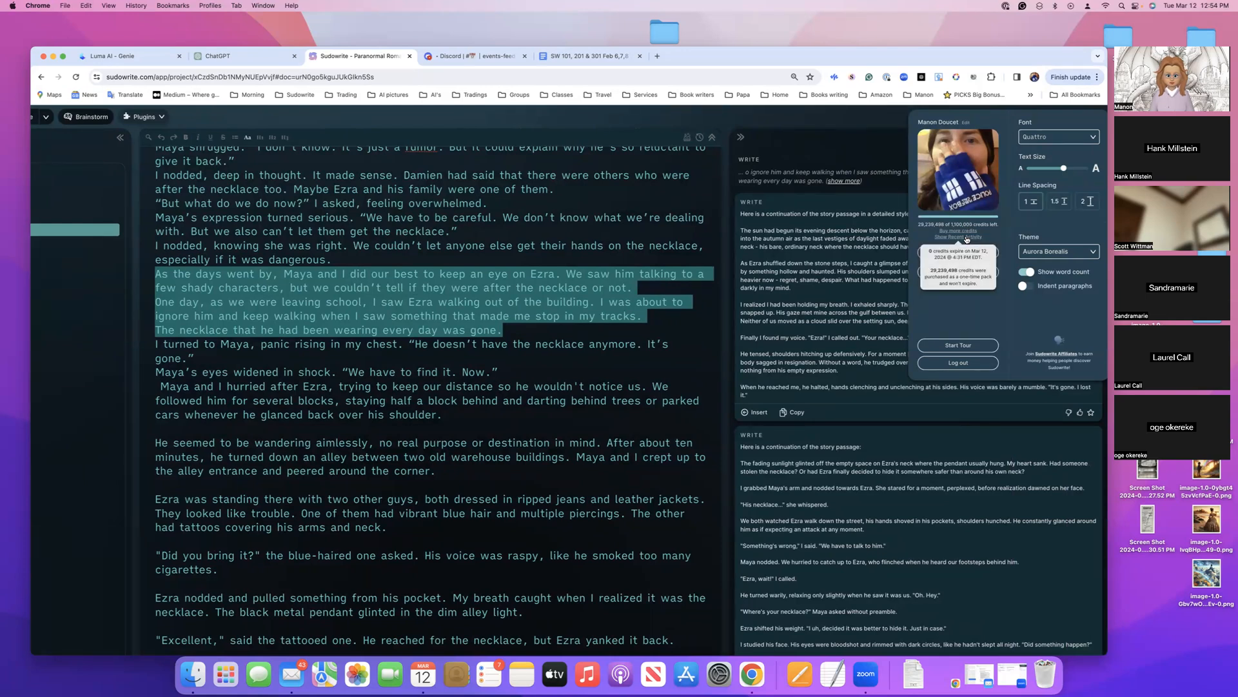
{"action": "left_click", "coordinate": [966, 237]}
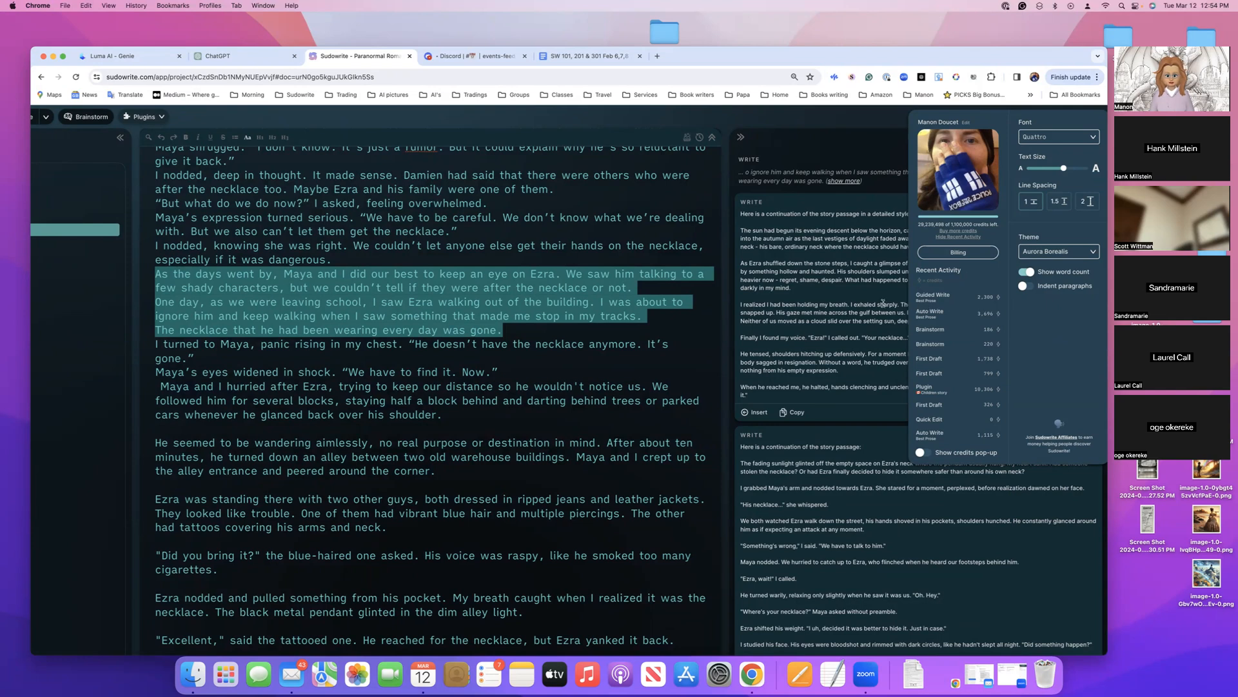
{"action": "scroll", "coordinate": [867, 305], "scroll_direction": "down", "scroll_amount": 1}
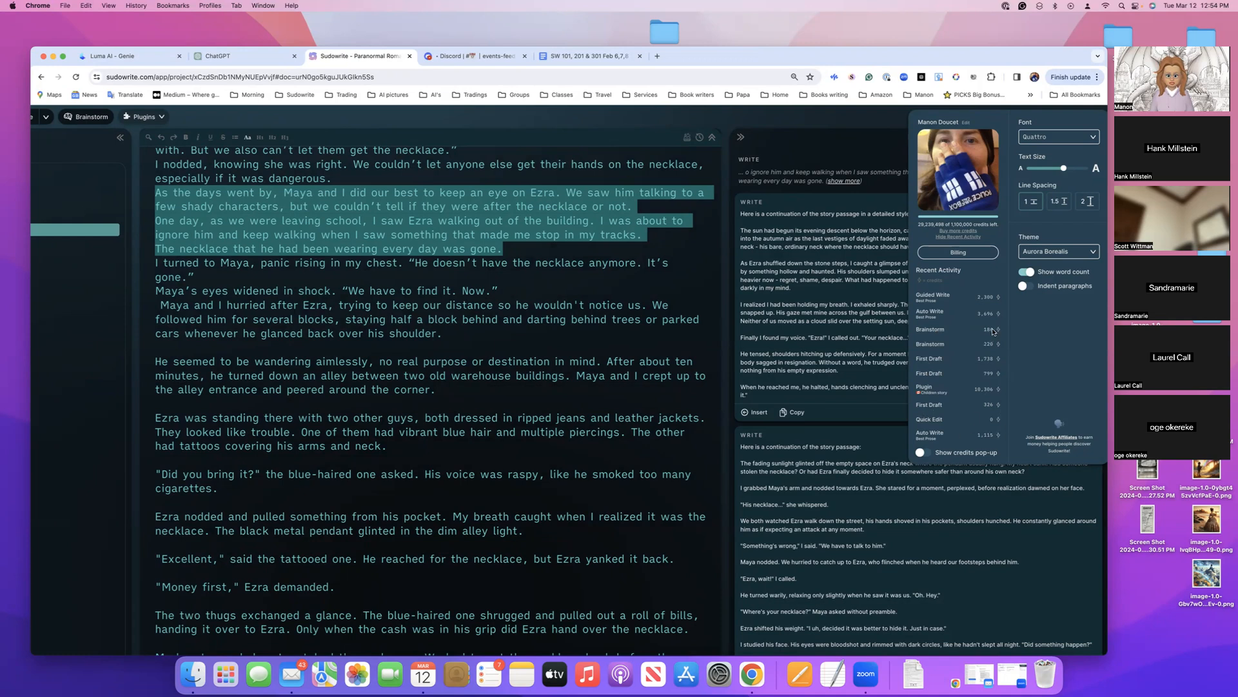
{"action": "left_click", "coordinate": [856, 338]}
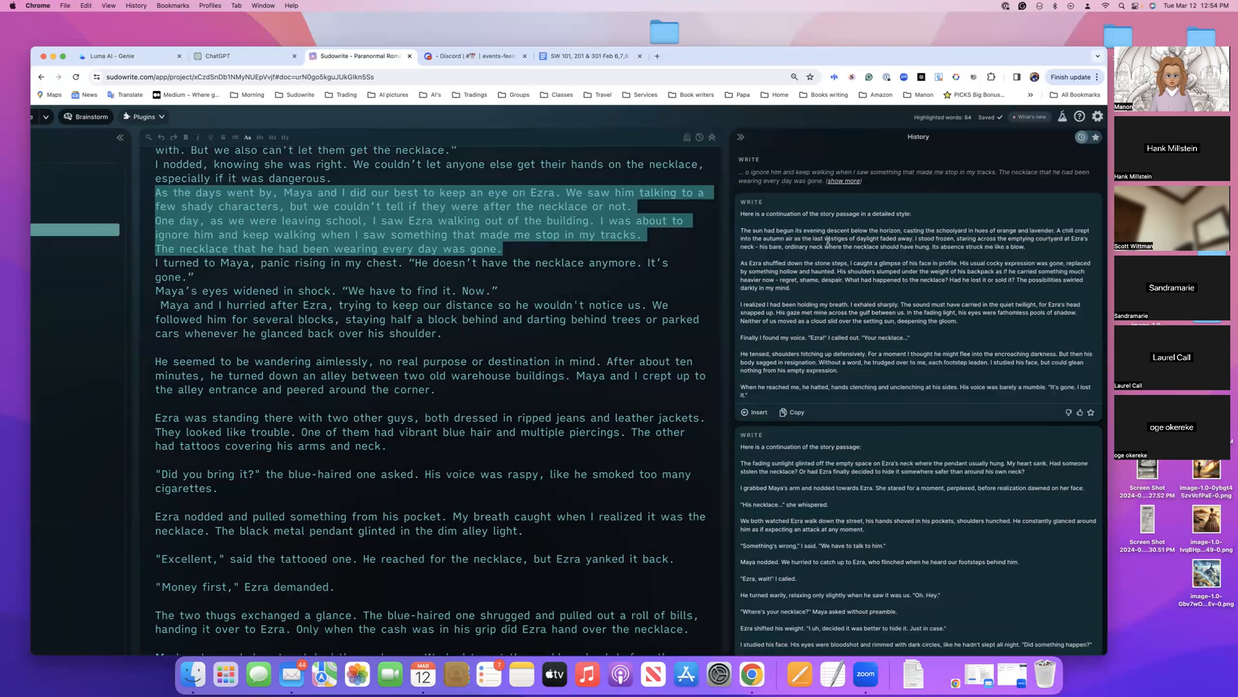
Insert the first Guided Write card on a new line after "every day was gone." and add blank lines below the inserted text
{"action": "scroll", "coordinate": [439, 400], "scroll_direction": "down", "scroll_amount": 1}
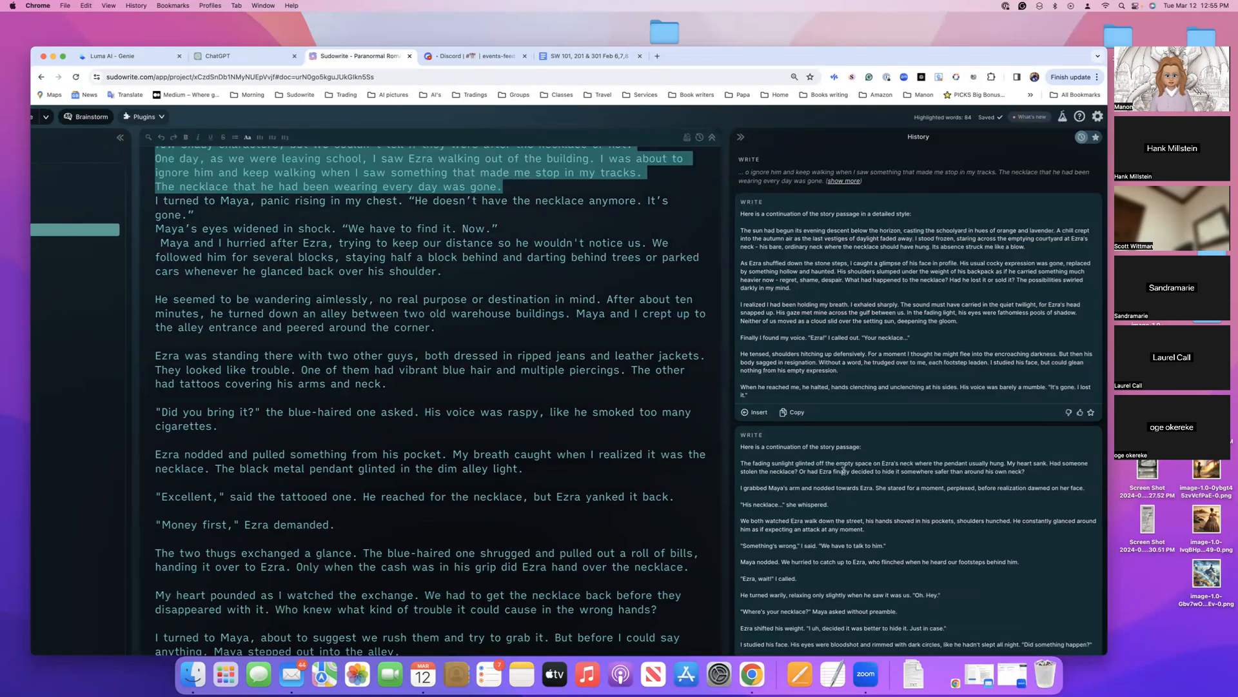
{"action": "scroll", "coordinate": [481, 334], "scroll_direction": "down", "scroll_amount": 3}
{"action": "scroll", "coordinate": [480, 334], "scroll_direction": "up", "scroll_amount": 7}
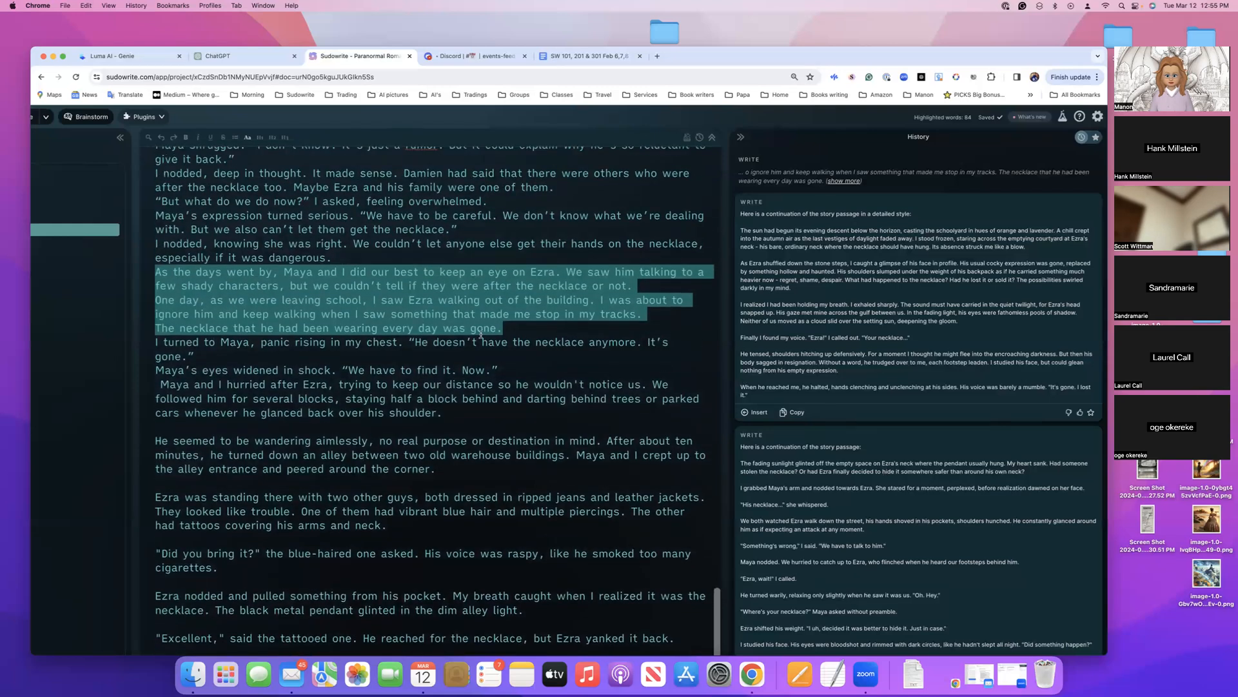
{"action": "left_click", "coordinate": [524, 335]}
{"action": "key", "text": "Return"}
{"action": "key", "text": "Return"}
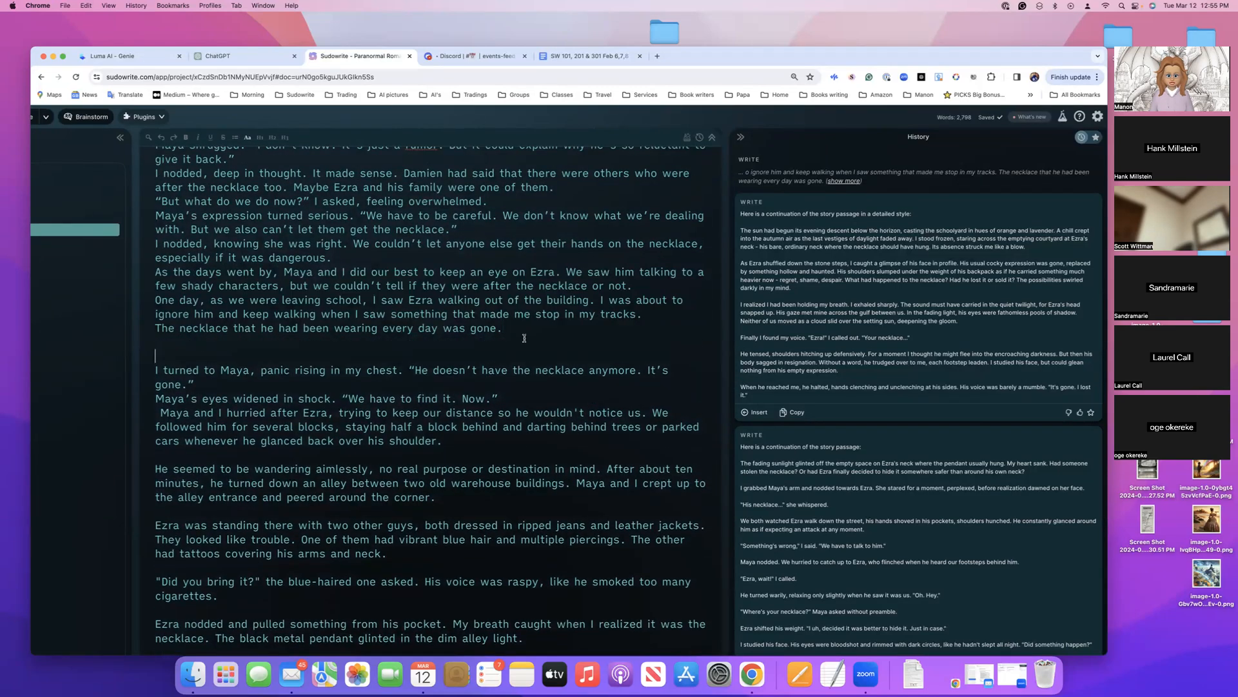
{"action": "left_click", "coordinate": [751, 414]}
{"action": "scroll", "coordinate": [502, 381], "scroll_direction": "down", "scroll_amount": 6}
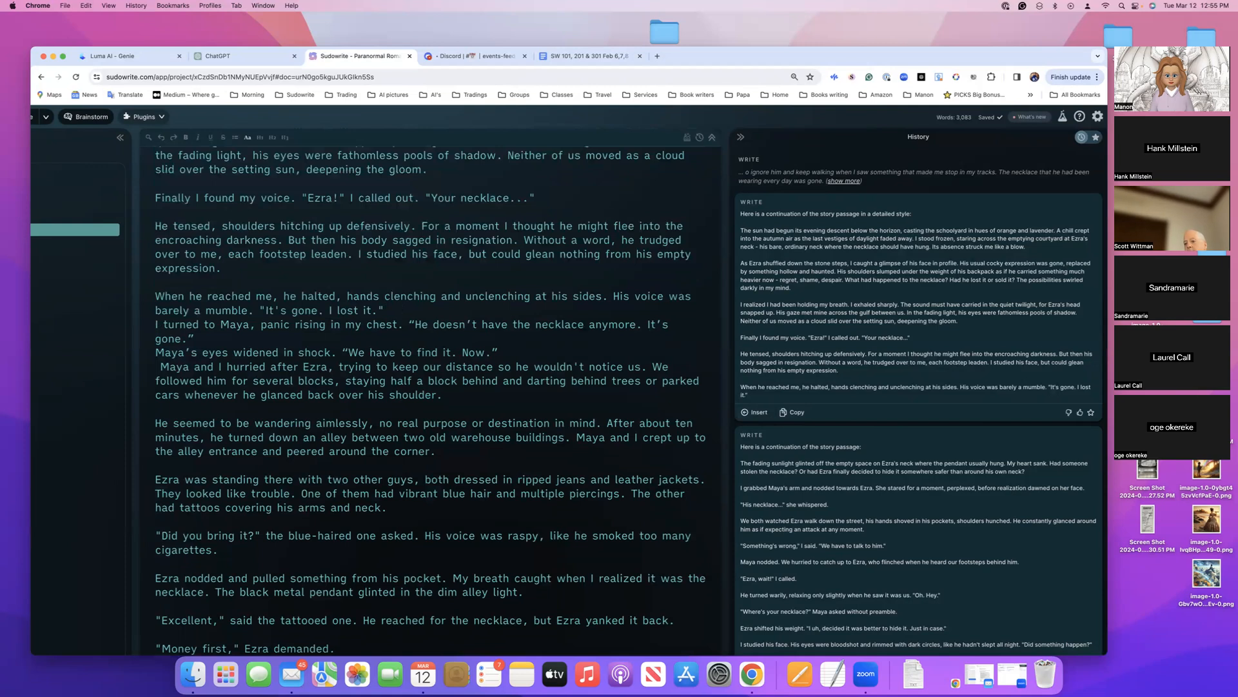
{"action": "key", "text": "Return"}
{"action": "key", "text": "Return"}
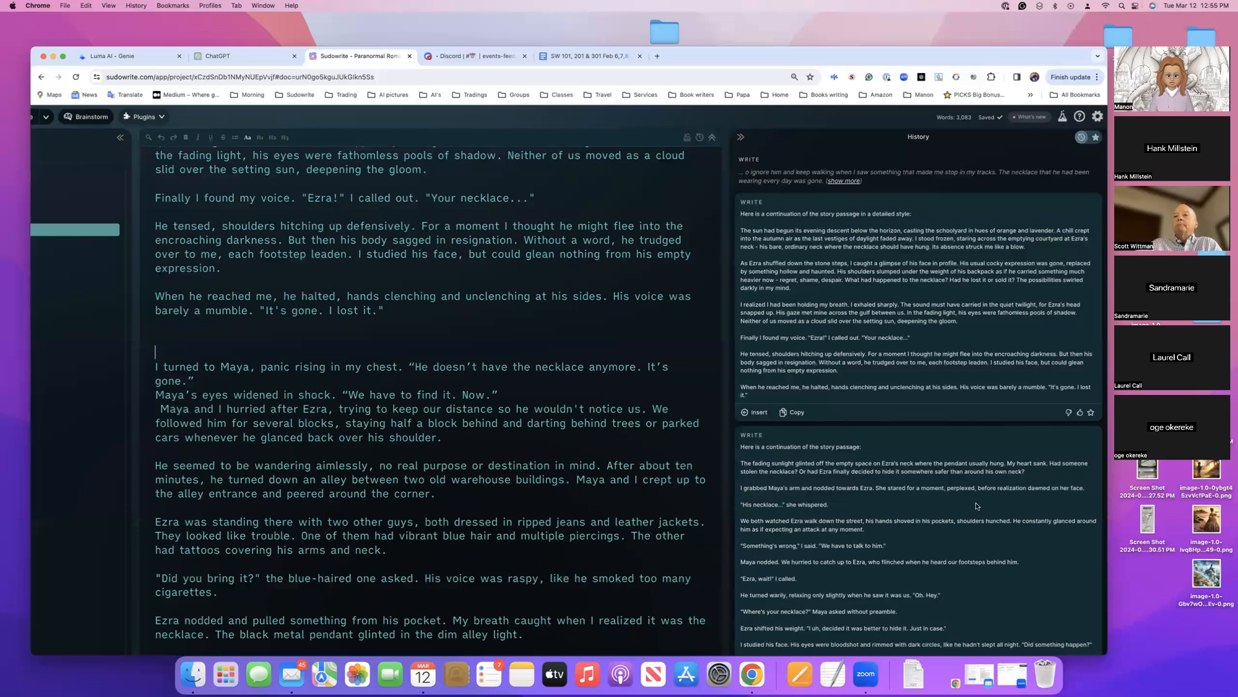
Give the first Guided Write card a thumbs-up and star the second card in the history
{"action": "scroll", "coordinate": [983, 462], "scroll_direction": "down", "scroll_amount": 1}
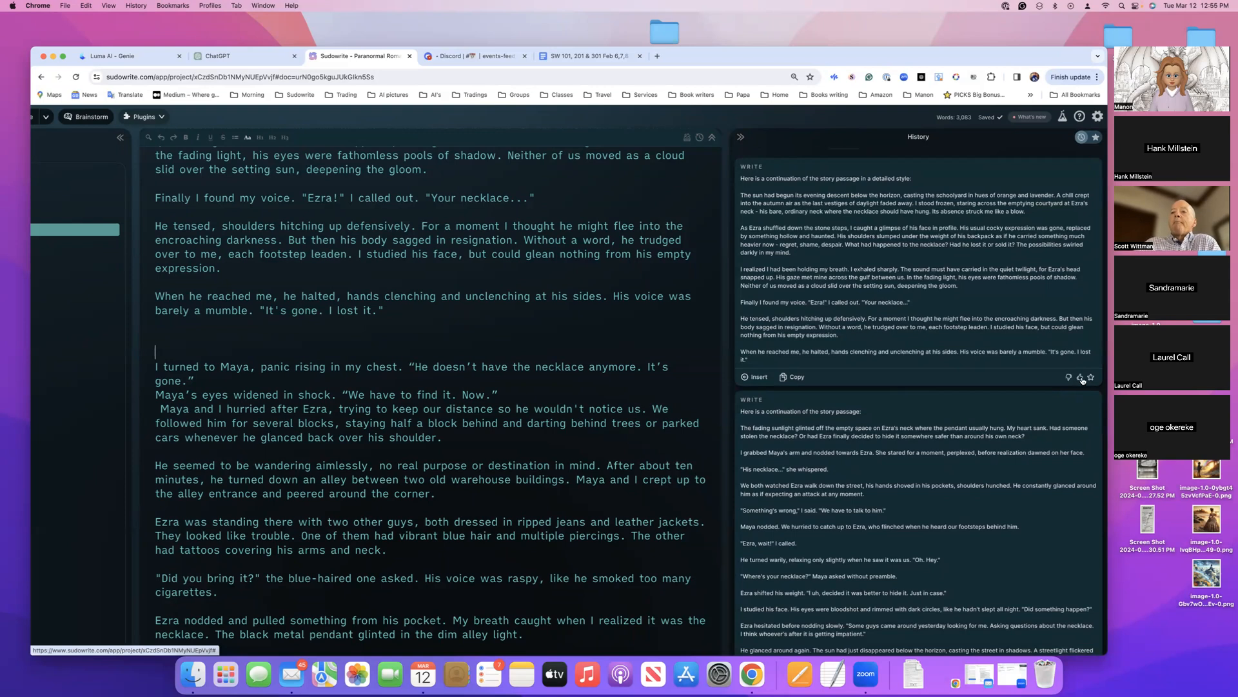
{"action": "left_click", "coordinate": [1081, 379]}
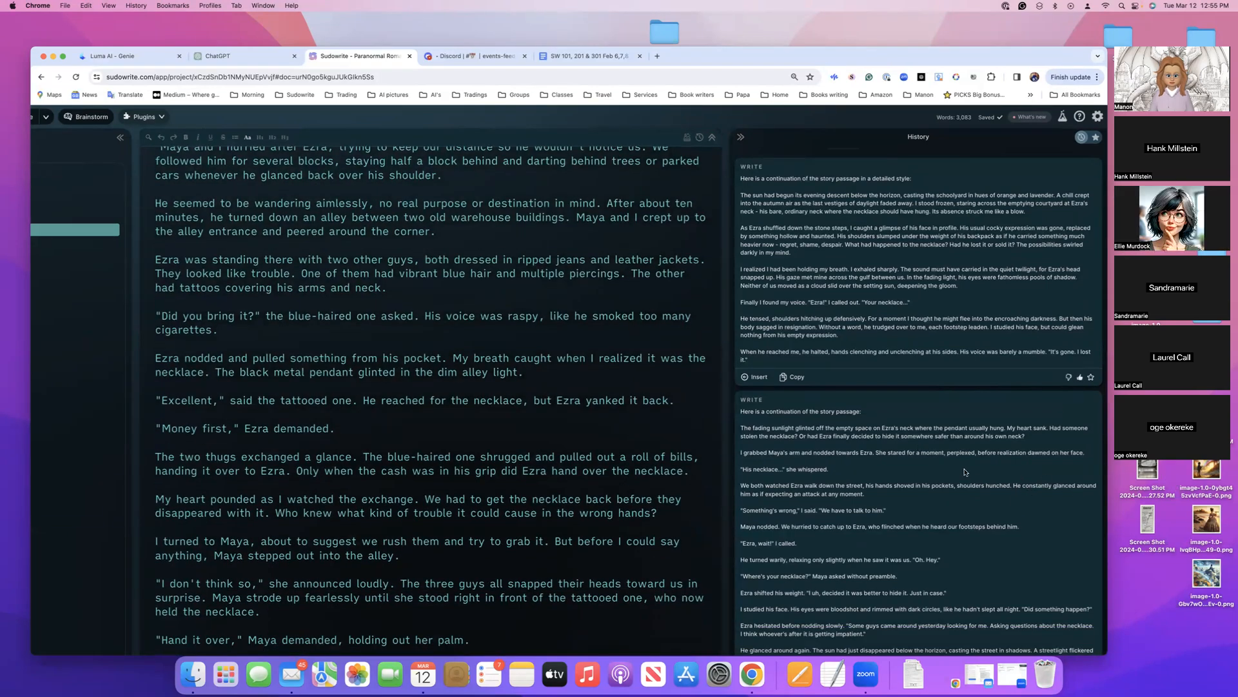
{"action": "scroll", "coordinate": [1011, 480], "scroll_direction": "down", "scroll_amount": 3}
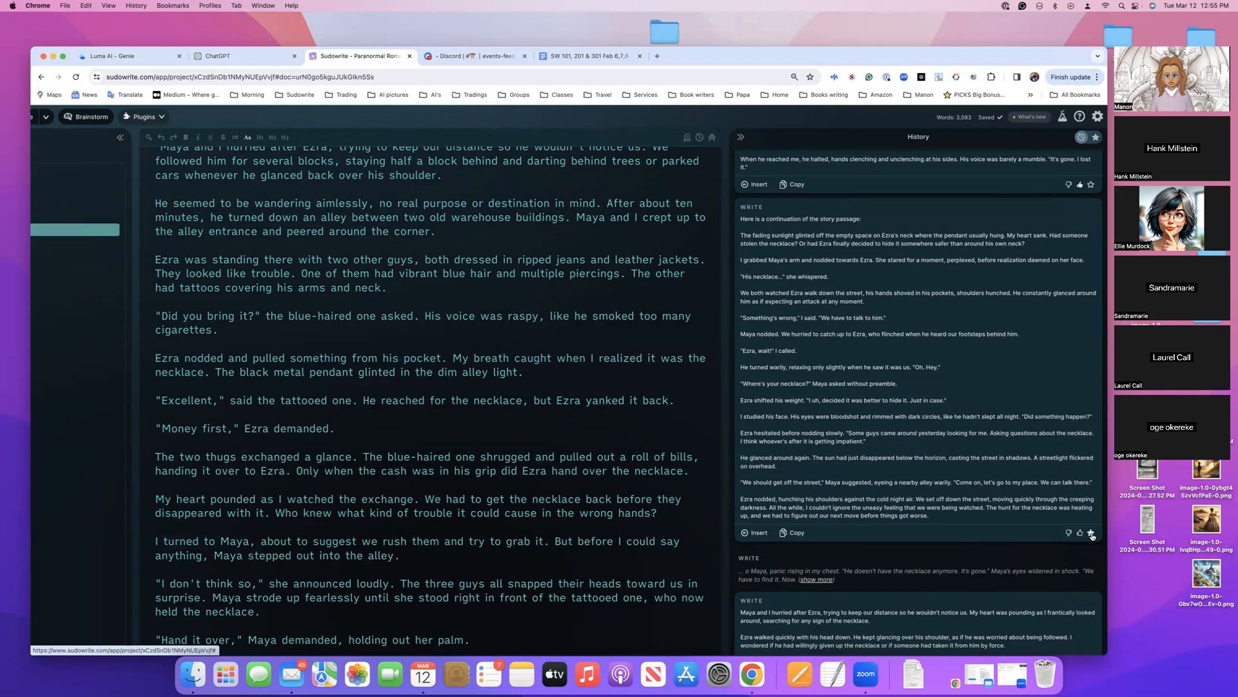
{"action": "scroll", "coordinate": [1029, 491], "scroll_direction": "up", "scroll_amount": 4}
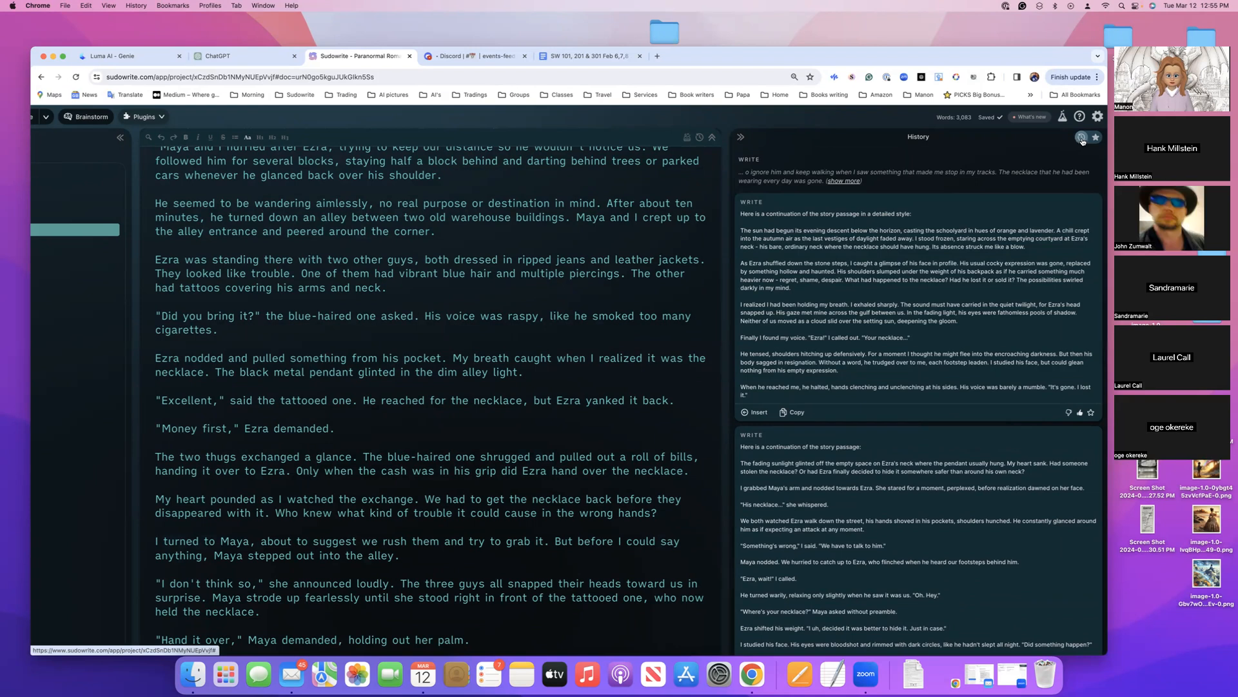
View only the starred cards, return to the full history, and look through its cards and the chapter text
{"action": "left_click", "coordinate": [1096, 138]}
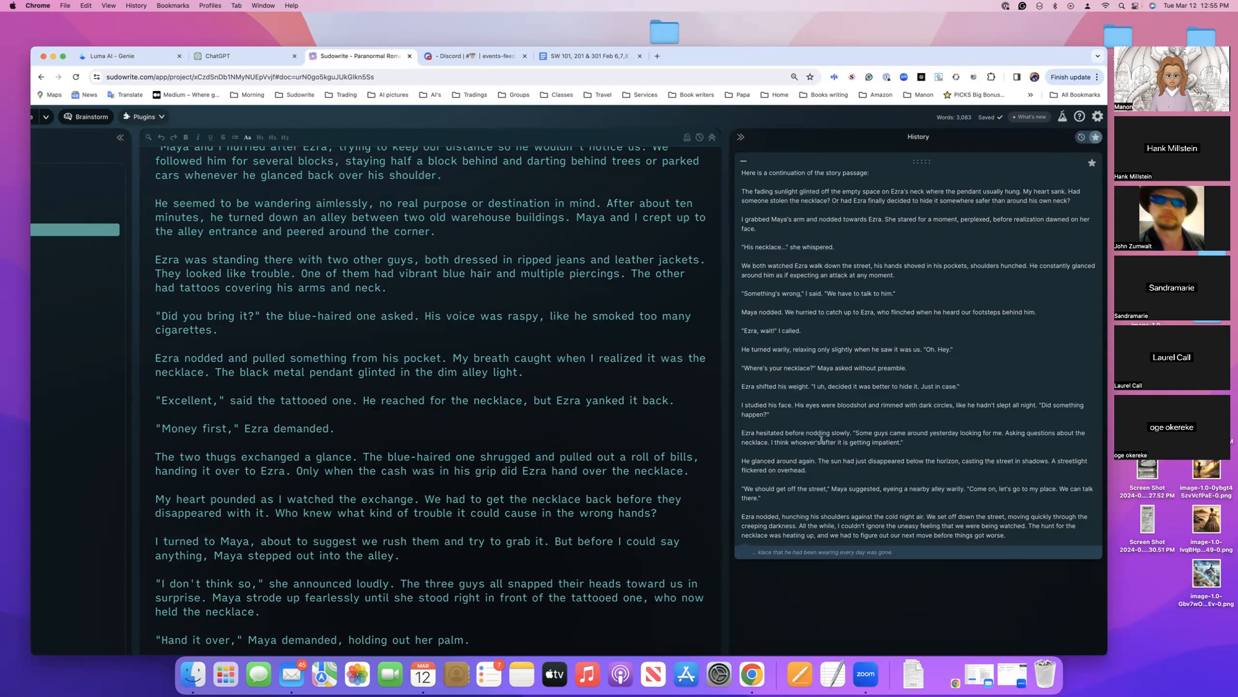
{"action": "scroll", "coordinate": [553, 363], "scroll_direction": "up", "scroll_amount": 5}
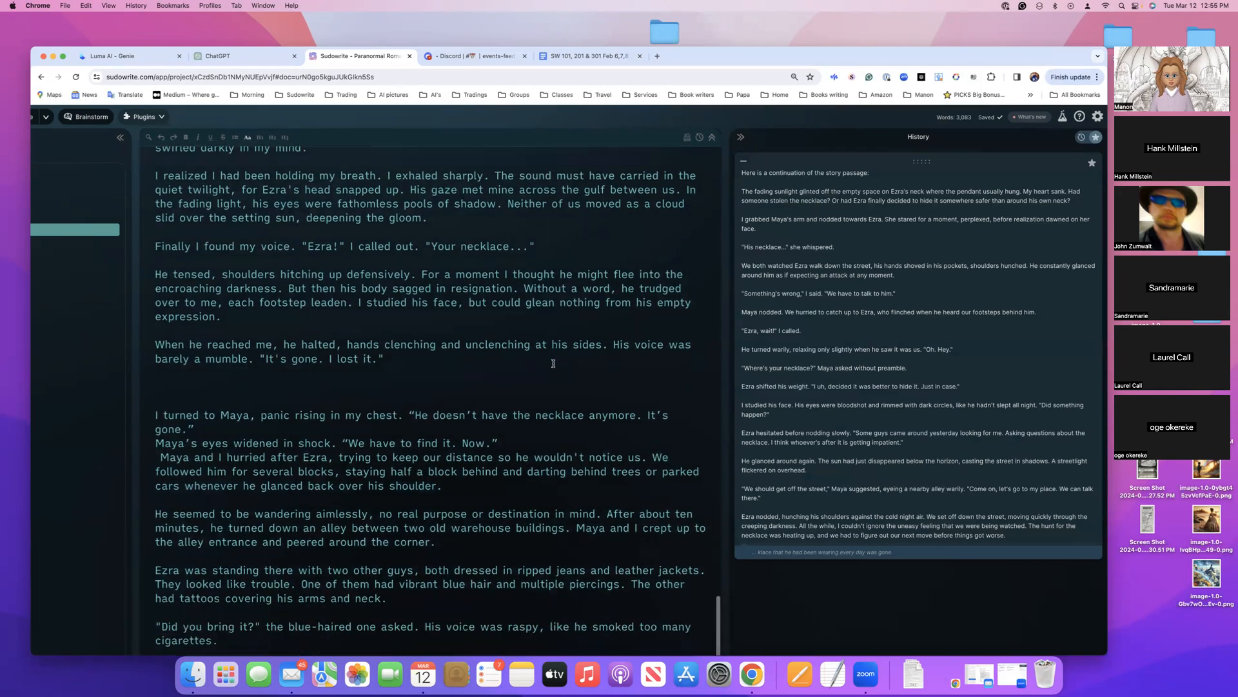
{"action": "scroll", "coordinate": [554, 363], "scroll_direction": "up", "scroll_amount": 3}
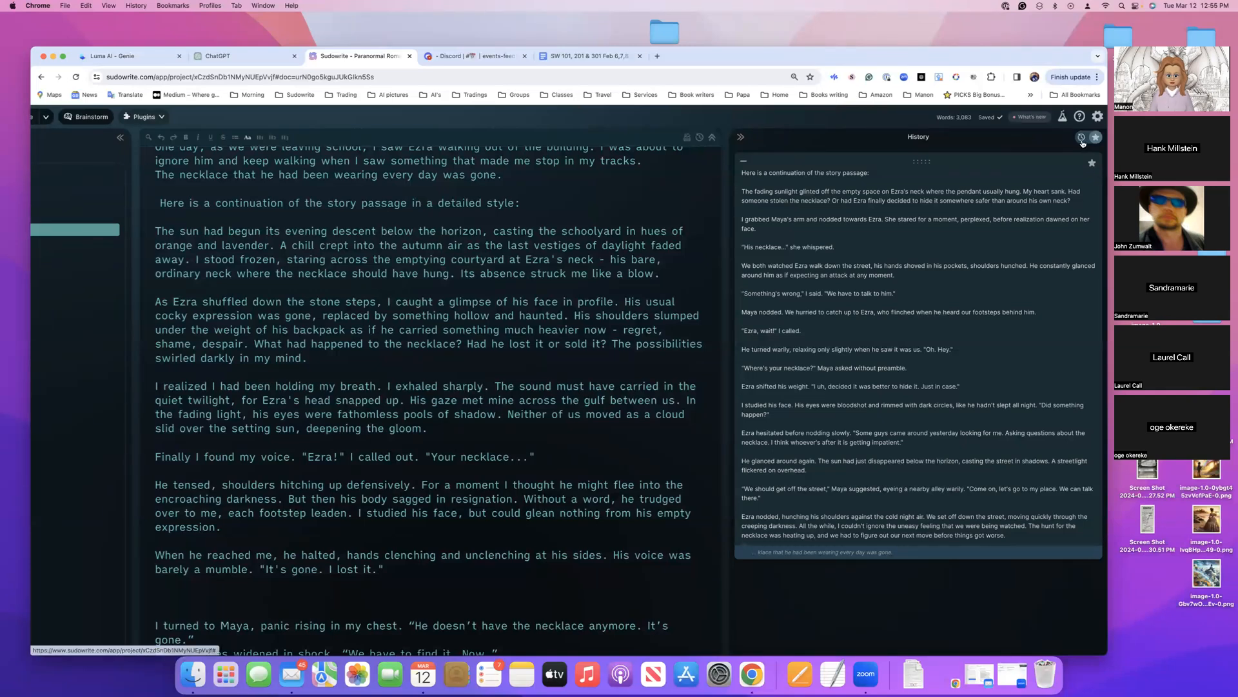
{"action": "left_click", "coordinate": [1082, 143]}
{"action": "scroll", "coordinate": [969, 344], "scroll_direction": "down", "scroll_amount": 10}
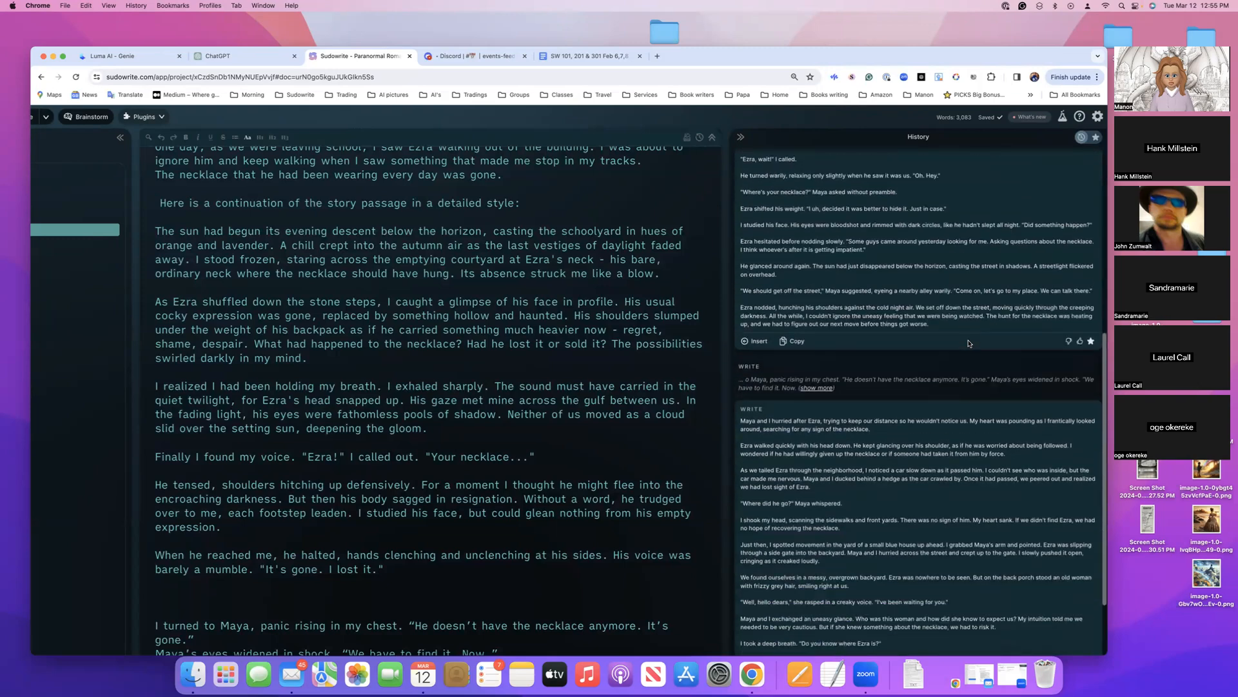
{"action": "scroll", "coordinate": [969, 344], "scroll_direction": "down", "scroll_amount": 5}
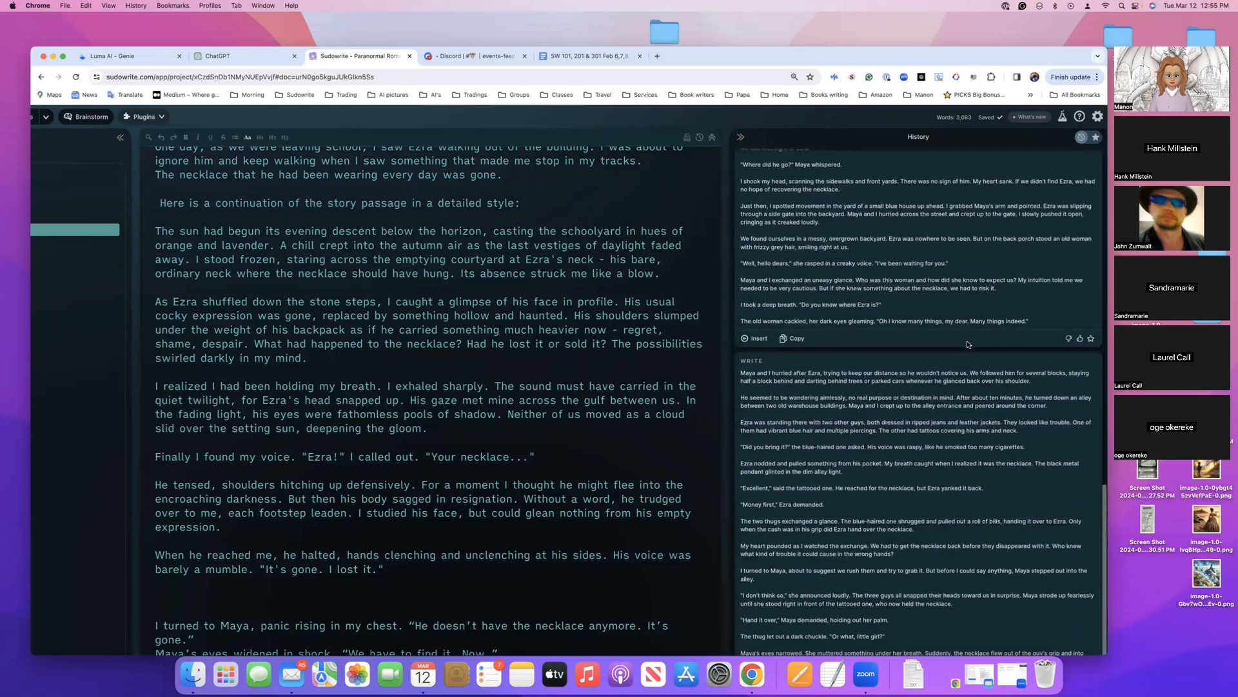
{"action": "scroll", "coordinate": [967, 347], "scroll_direction": "up", "scroll_amount": 3}
{"action": "scroll", "coordinate": [399, 206], "scroll_direction": "up", "scroll_amount": 15}
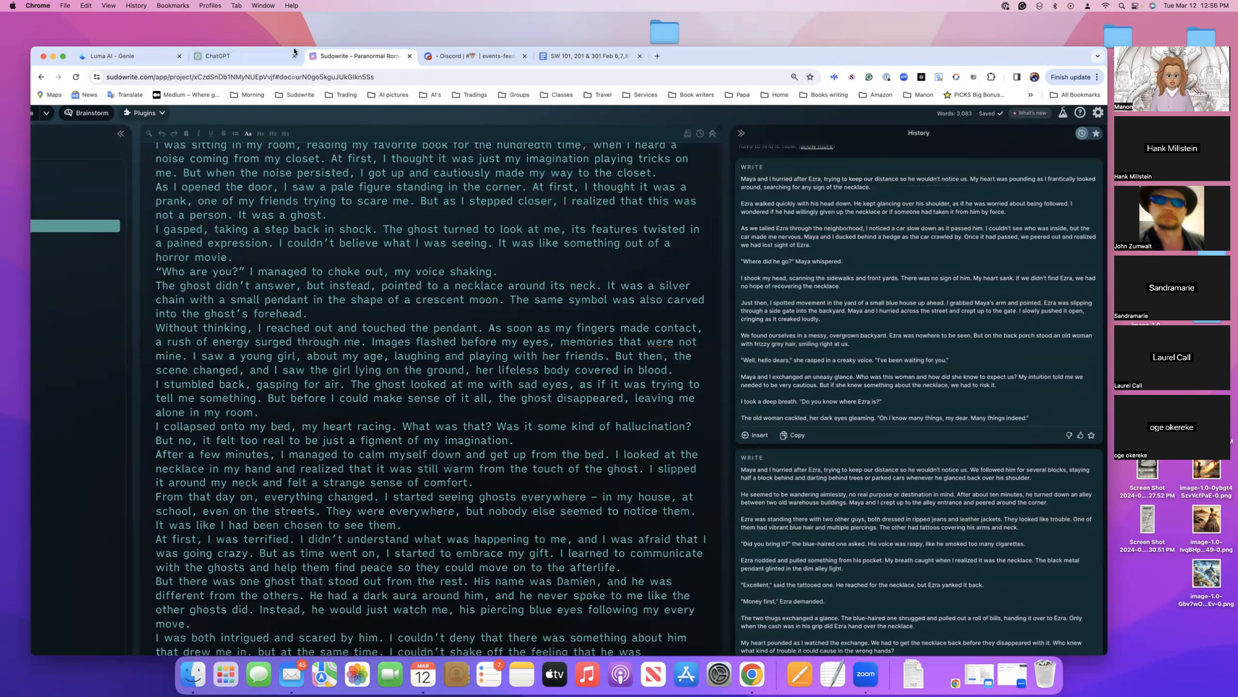
Set the number of cards for Rewrite to 2
{"action": "left_click_drag", "start_coordinate": [301, 52], "coordinate": [363, 46]}
{"action": "scroll", "coordinate": [397, 263], "scroll_direction": "up", "scroll_amount": 1}
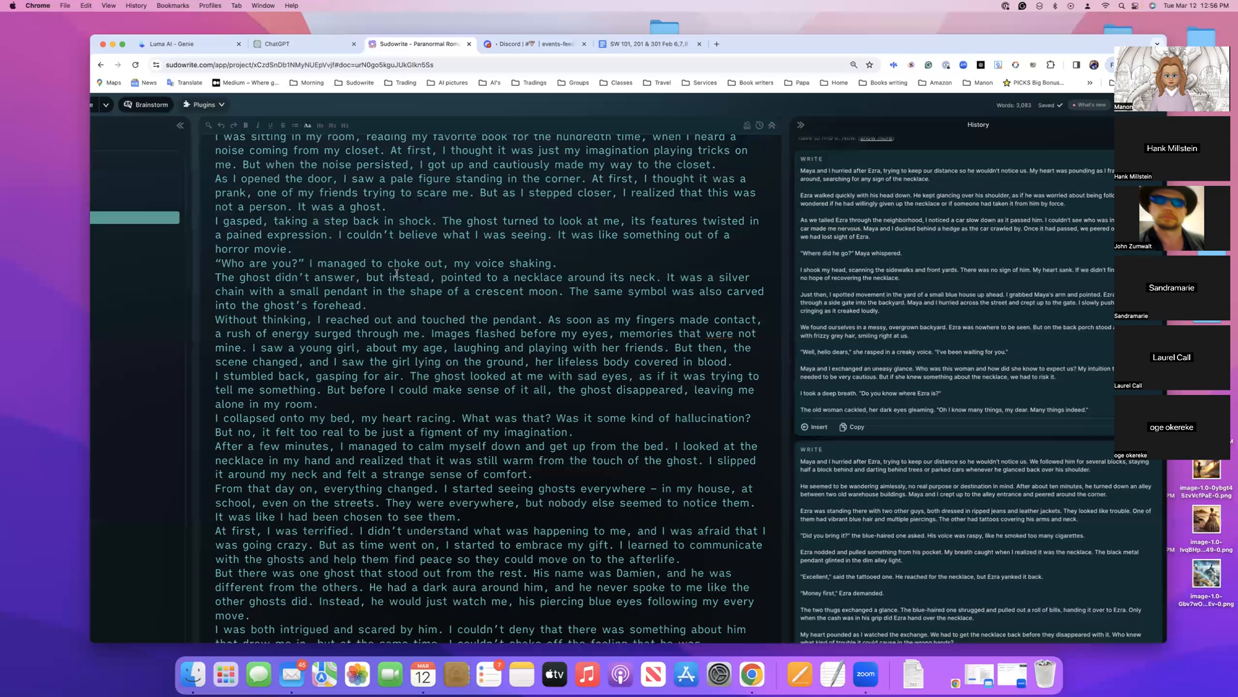
{"action": "scroll", "coordinate": [484, 543], "scroll_direction": "left", "scroll_amount": 3}
{"action": "scroll", "coordinate": [483, 544], "scroll_direction": "up", "scroll_amount": 3}
{"action": "scroll", "coordinate": [484, 544], "scroll_direction": "down", "scroll_amount": 1}
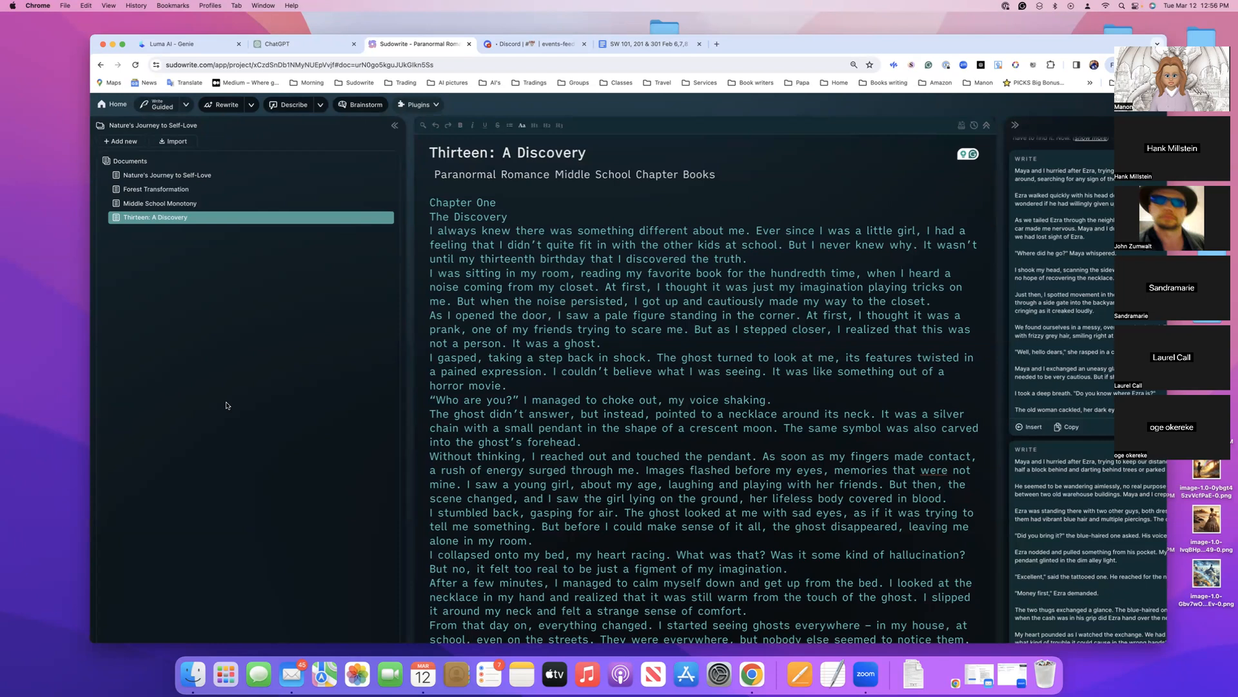
{"action": "scroll", "coordinate": [227, 406], "scroll_direction": "down", "scroll_amount": 2}
{"action": "scroll", "coordinate": [227, 406], "scroll_direction": "up", "scroll_amount": 2}
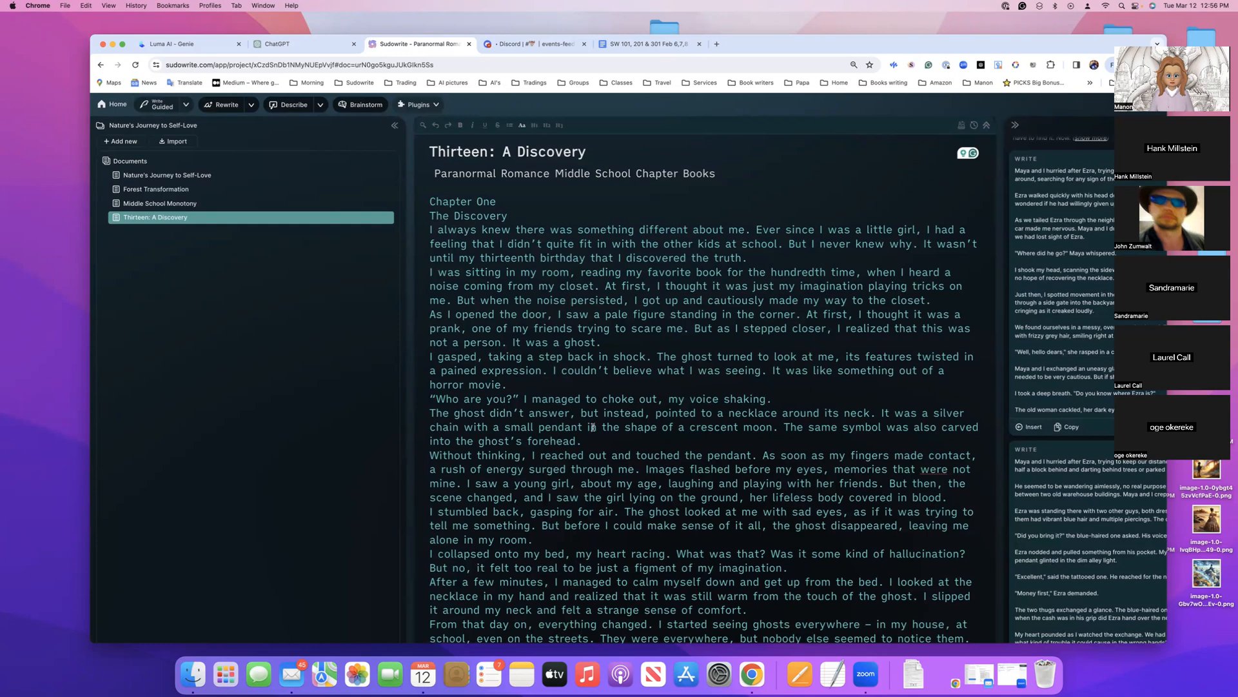
{"action": "left_click", "coordinate": [251, 106]}
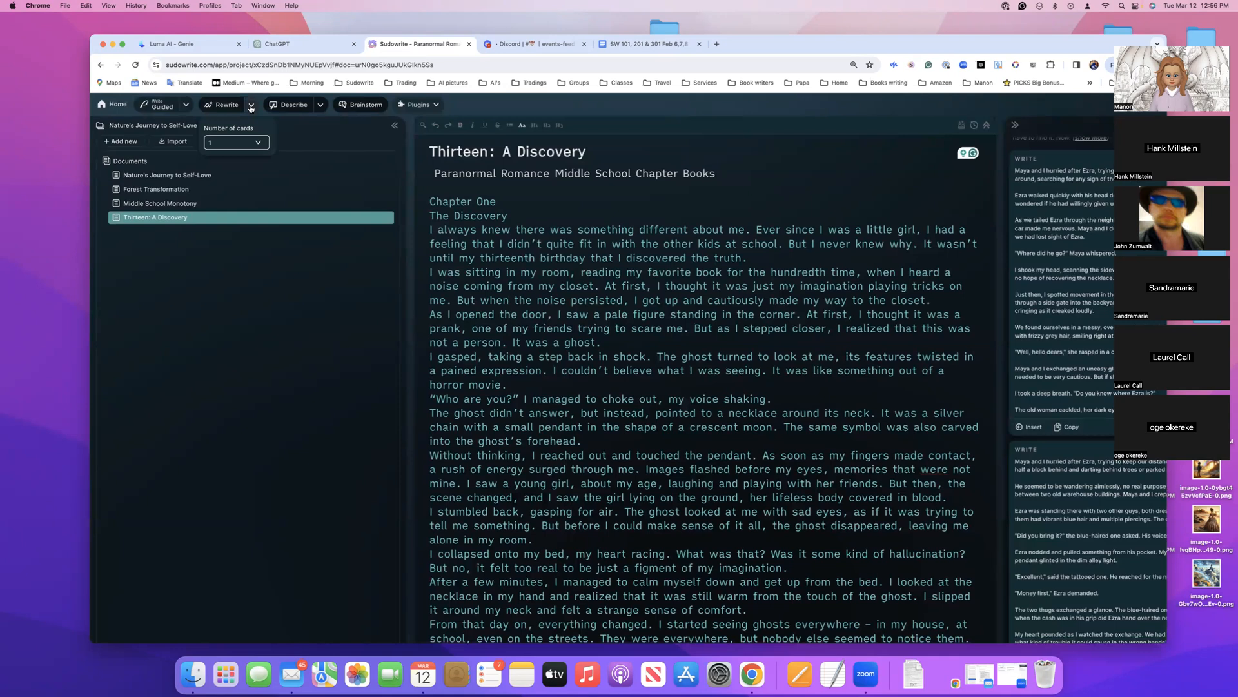
{"action": "left_click", "coordinate": [259, 144]}
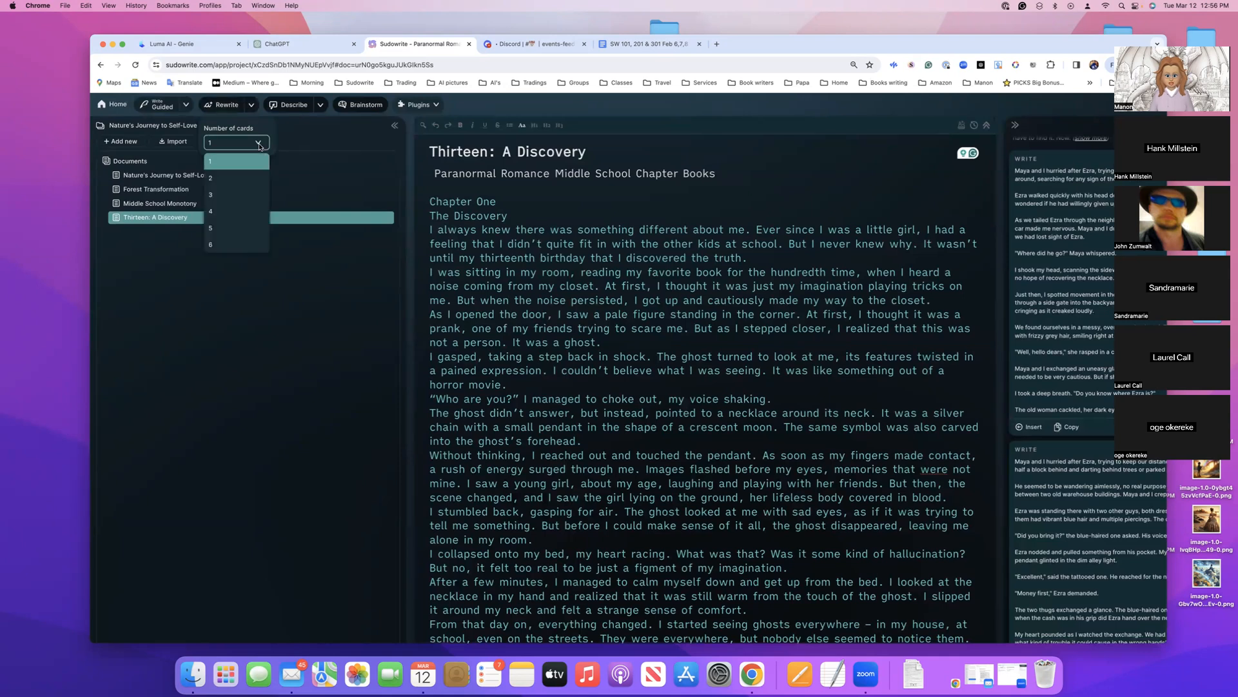
{"action": "left_click", "coordinate": [243, 178]}
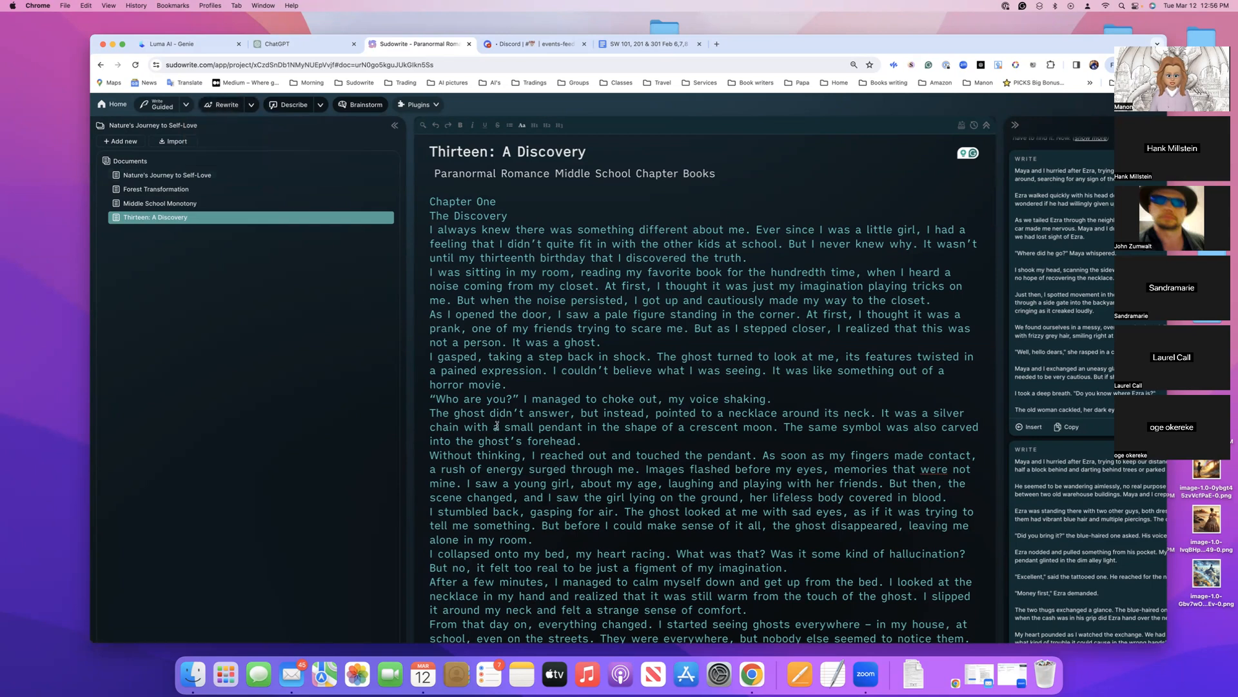
Generate a "Show, not tell" Rewrite of the Chapter One line "Who are you?" I managed to choke out, my voice shaking
{"action": "left_click_drag", "start_coordinate": [428, 399], "coordinate": [774, 400]}
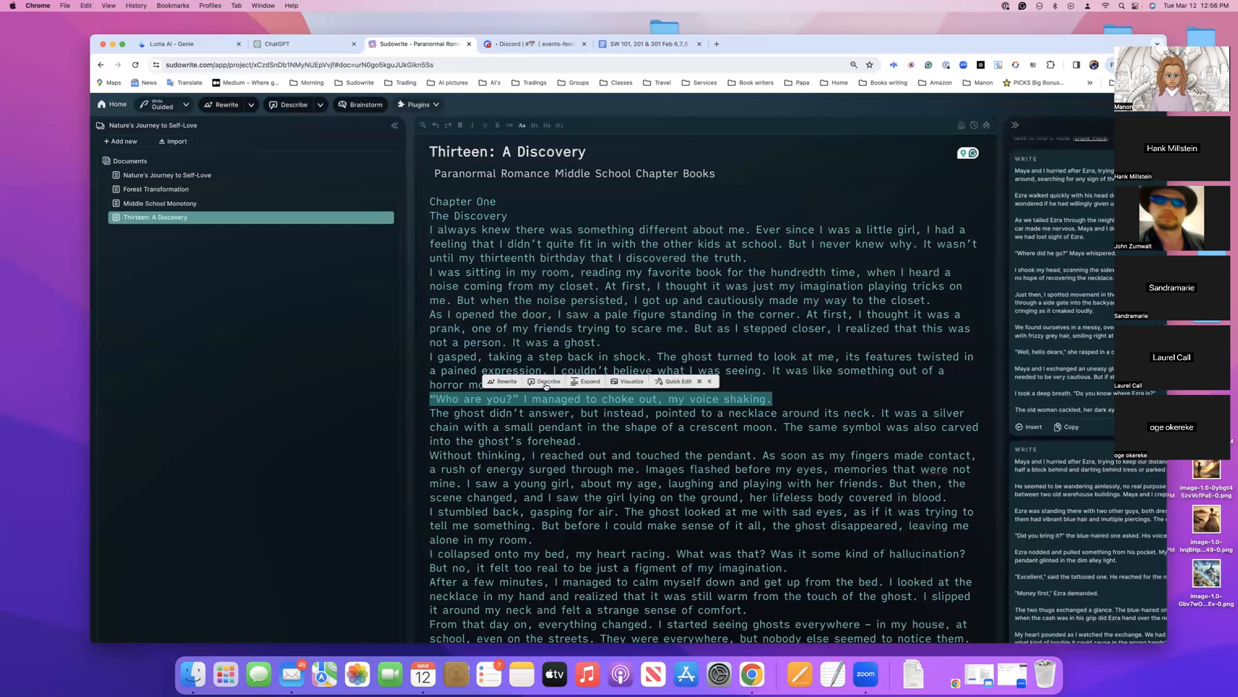
{"action": "left_click", "coordinate": [505, 382]}
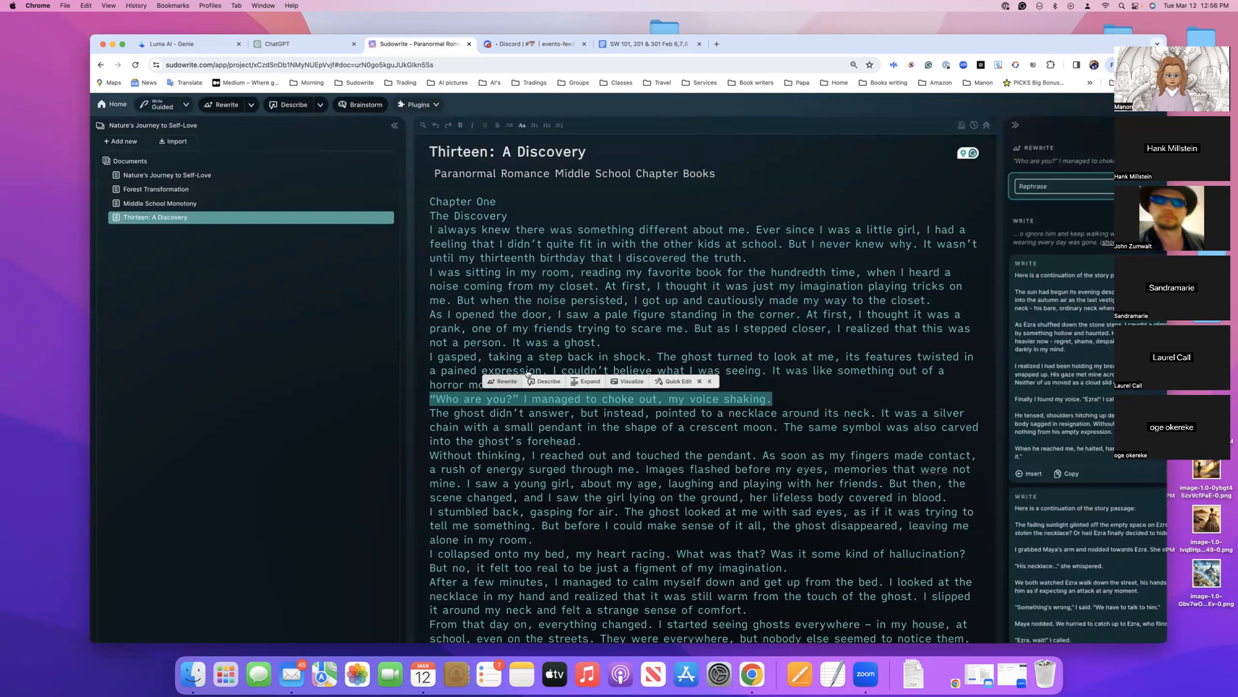
{"action": "left_click_drag", "start_coordinate": [1016, 45], "coordinate": [934, 52]}
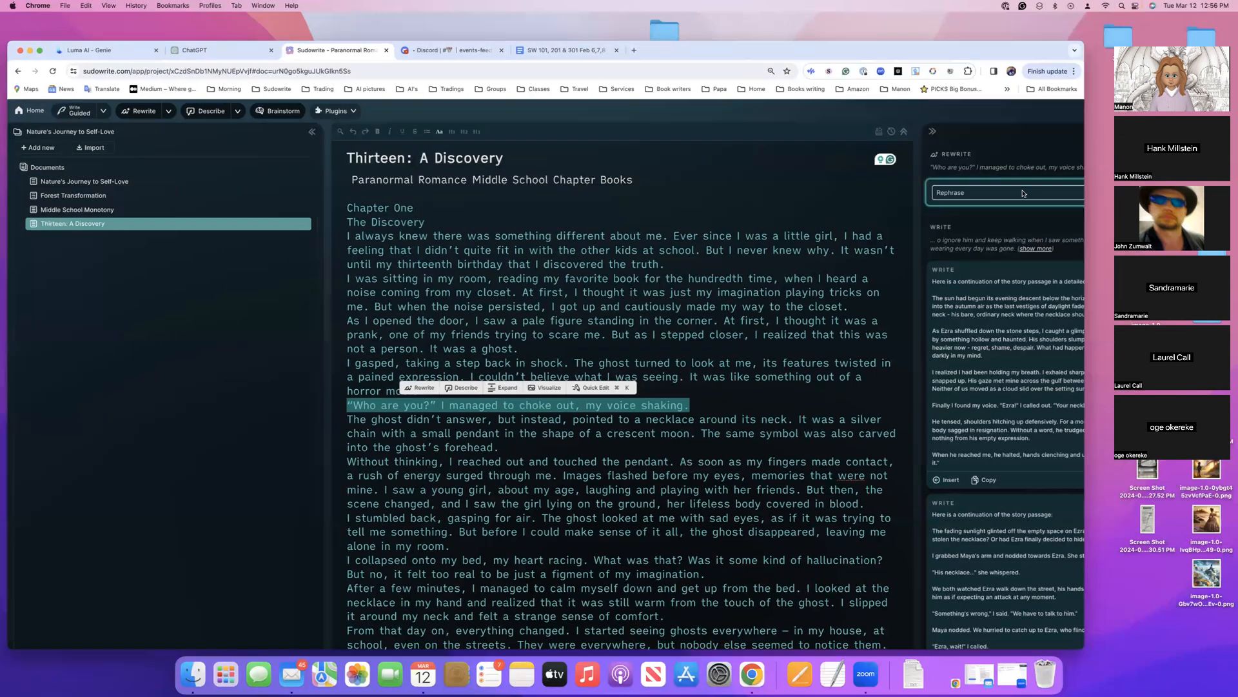
{"action": "left_click", "coordinate": [1019, 193]}
{"action": "scroll", "coordinate": [1019, 193], "scroll_direction": "right", "scroll_amount": 5}
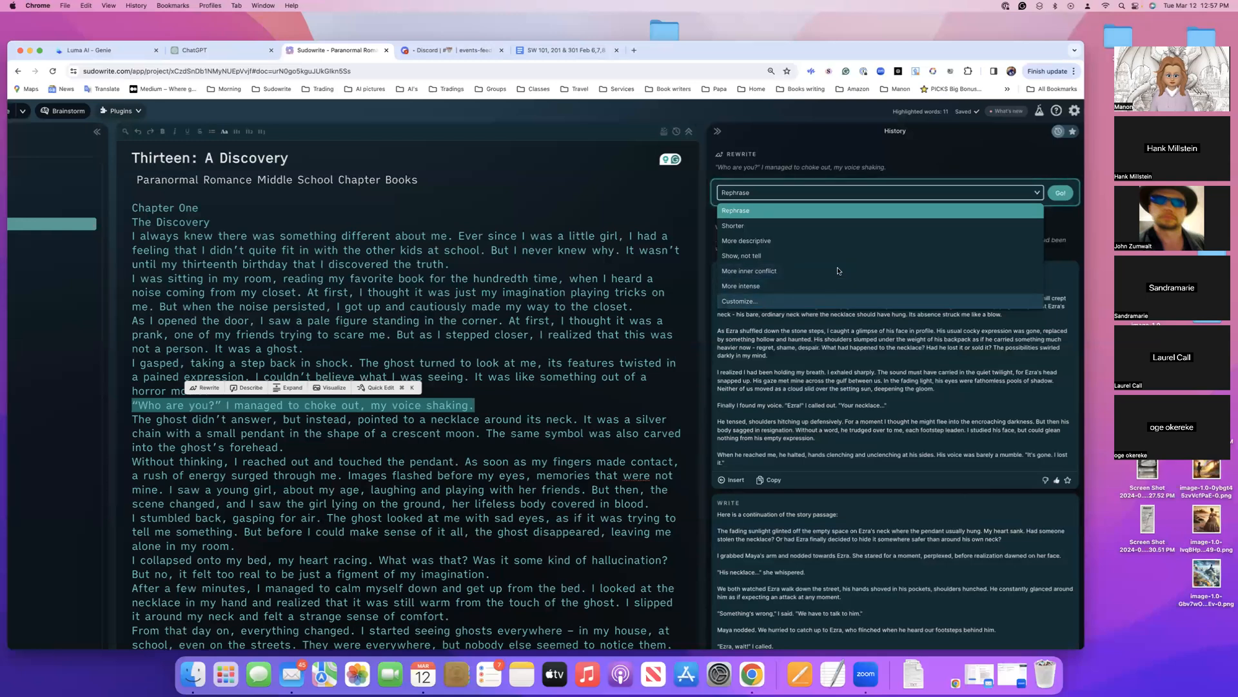
{"action": "left_click", "coordinate": [764, 256]}
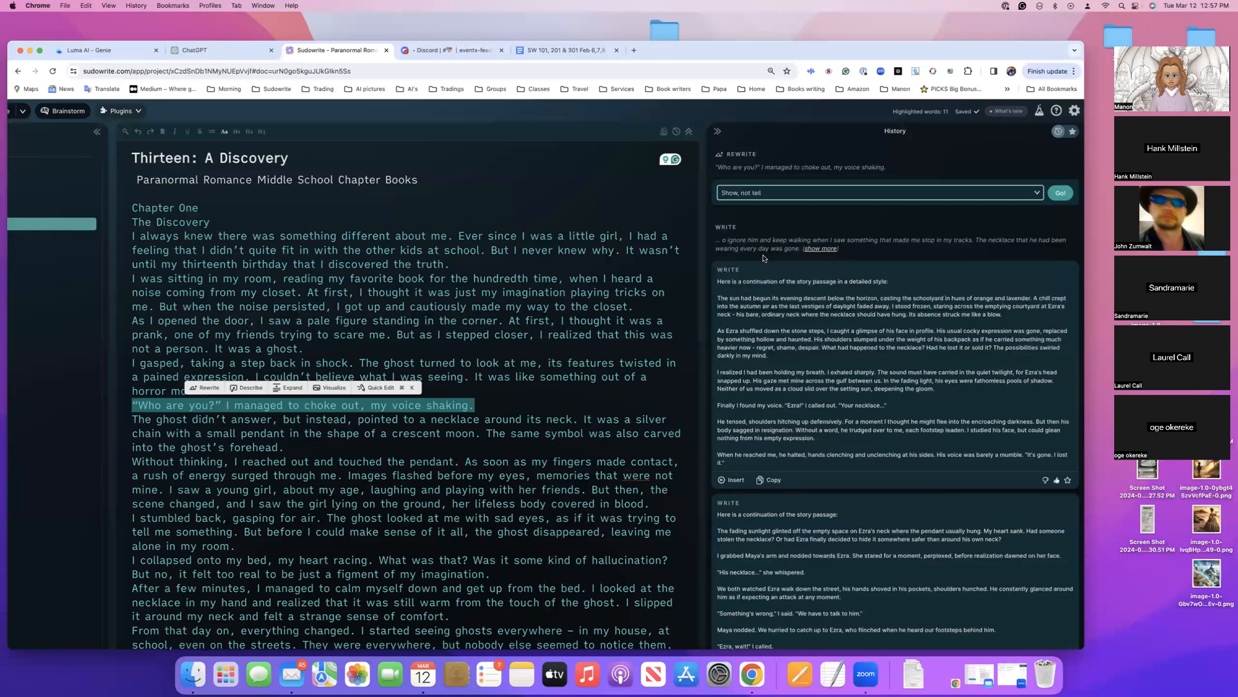
{"action": "left_click", "coordinate": [1061, 195]}
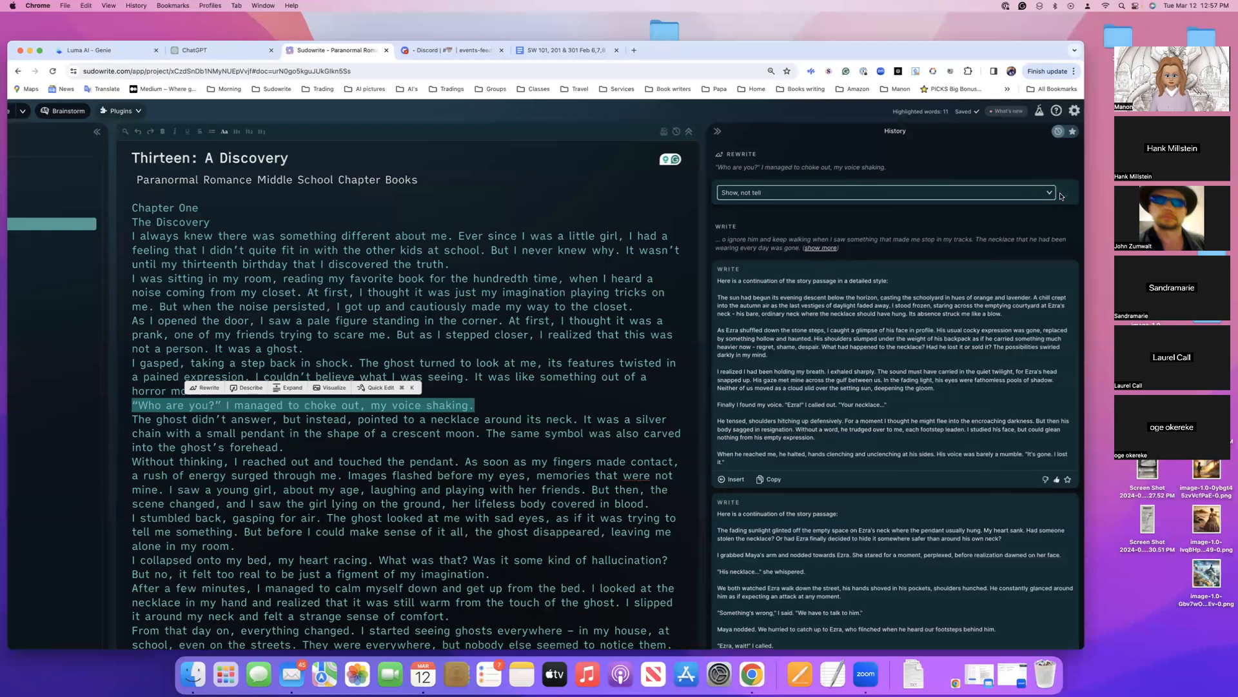
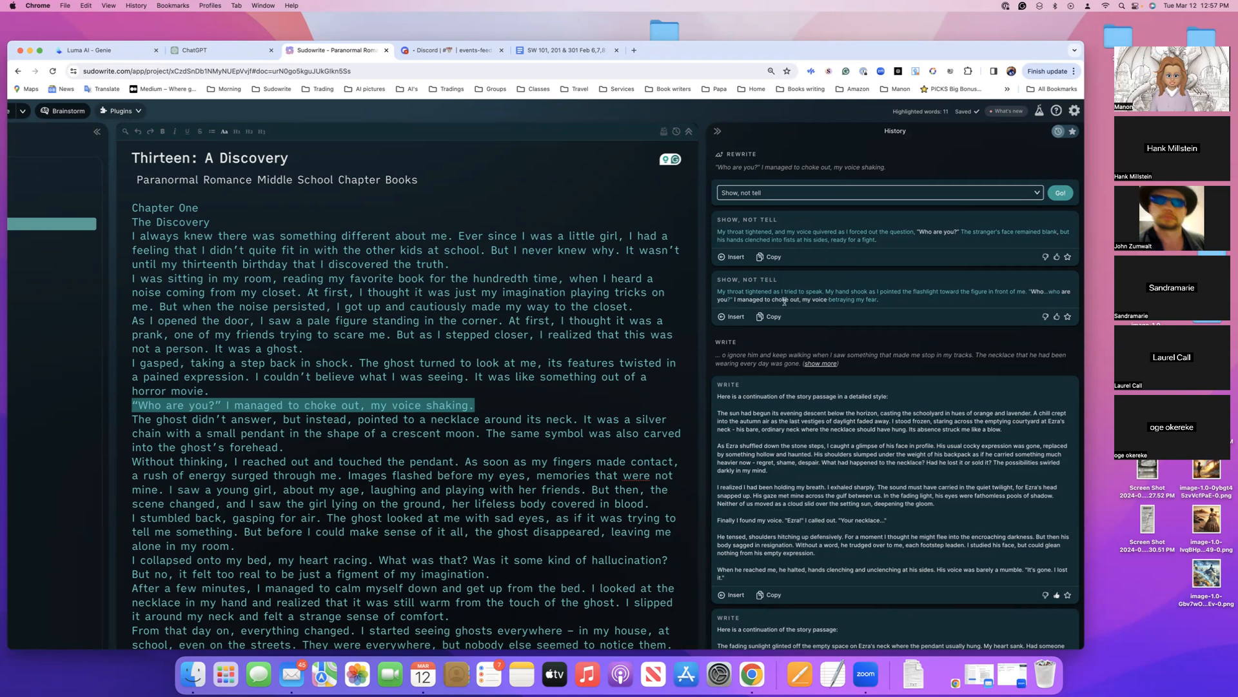
Insert the second "Show, not tell" rewrite in place of the selected line and highlight its "Who...who are you?" dialogue to examine it
{"action": "left_click", "coordinate": [736, 317]}
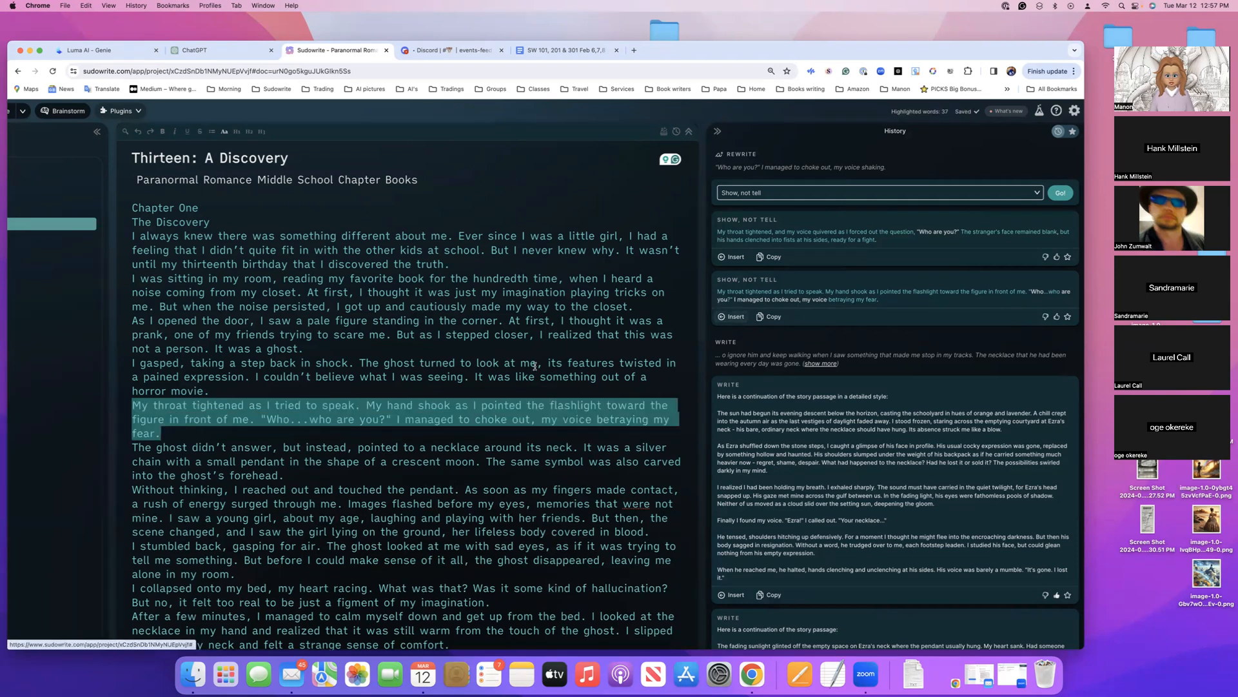
{"action": "left_click", "coordinate": [294, 420]}
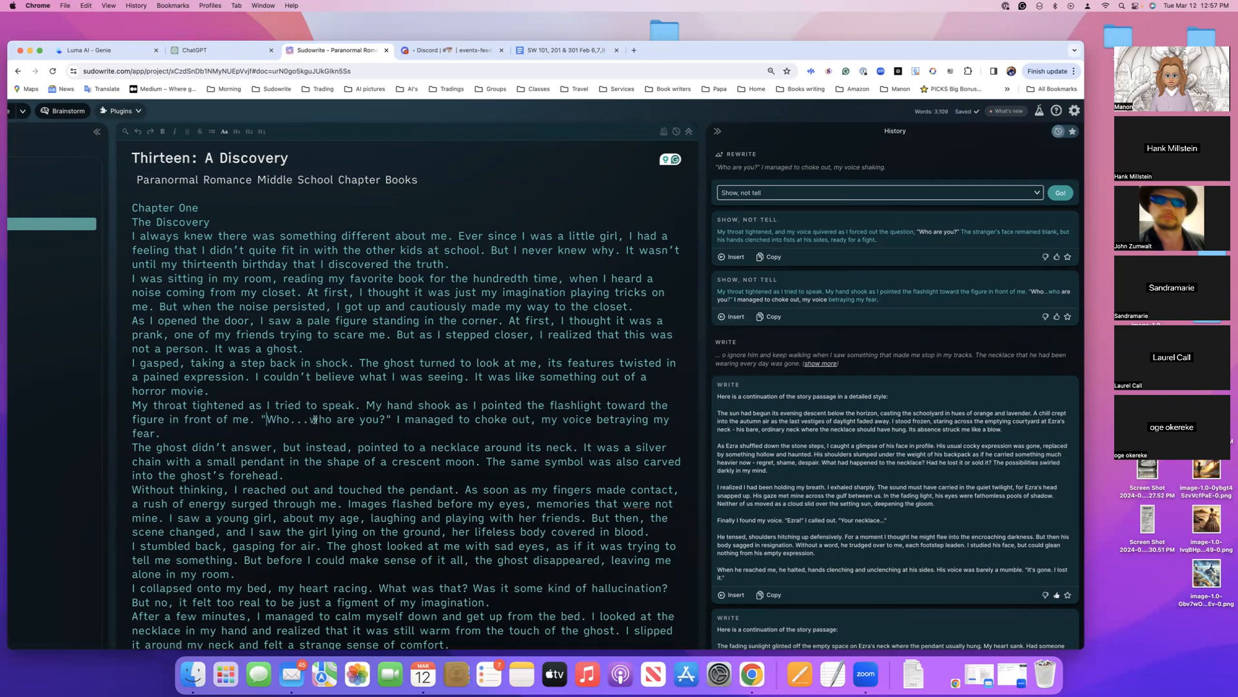
{"action": "left_click_drag", "start_coordinate": [265, 421], "coordinate": [384, 418]}
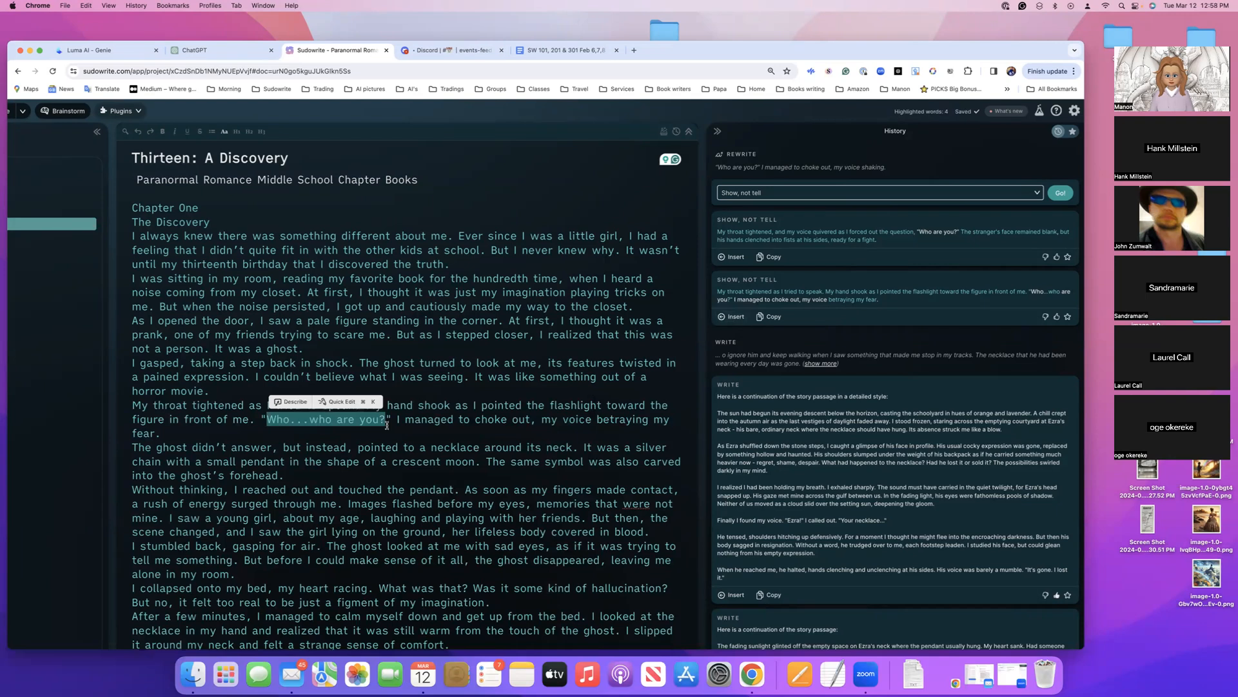
{"action": "scroll", "coordinate": [387, 426], "scroll_direction": "left", "scroll_amount": 8}
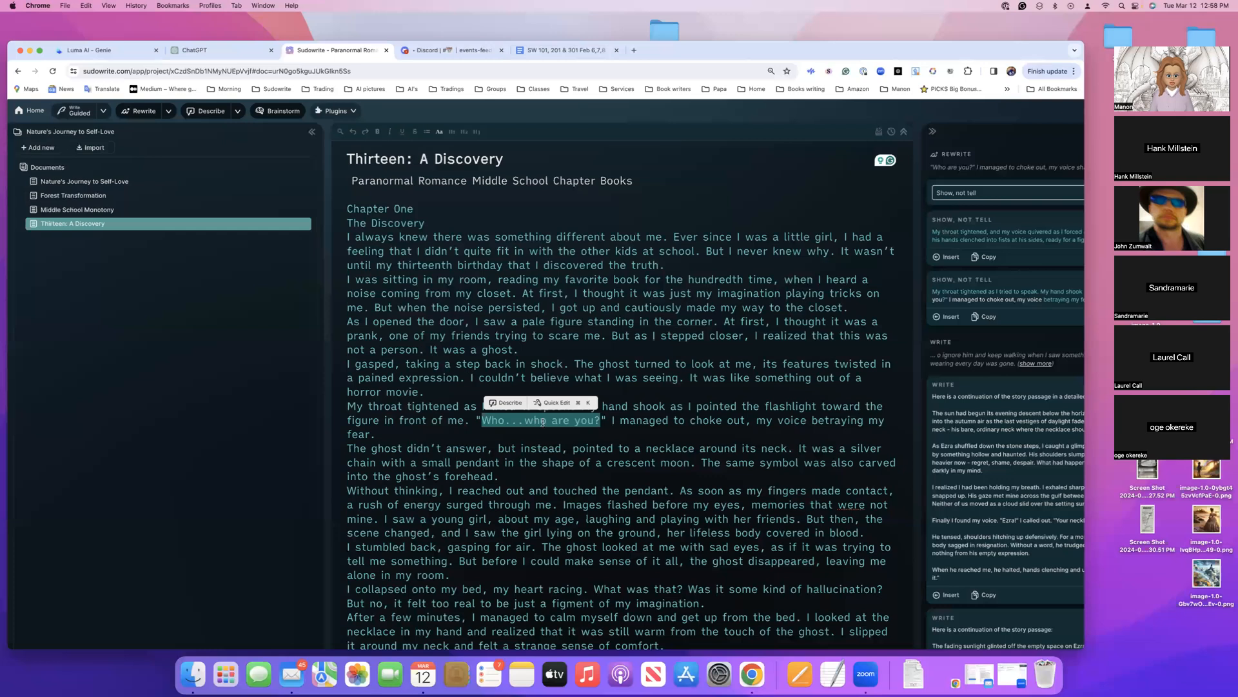
{"action": "left_click", "coordinate": [523, 360]}
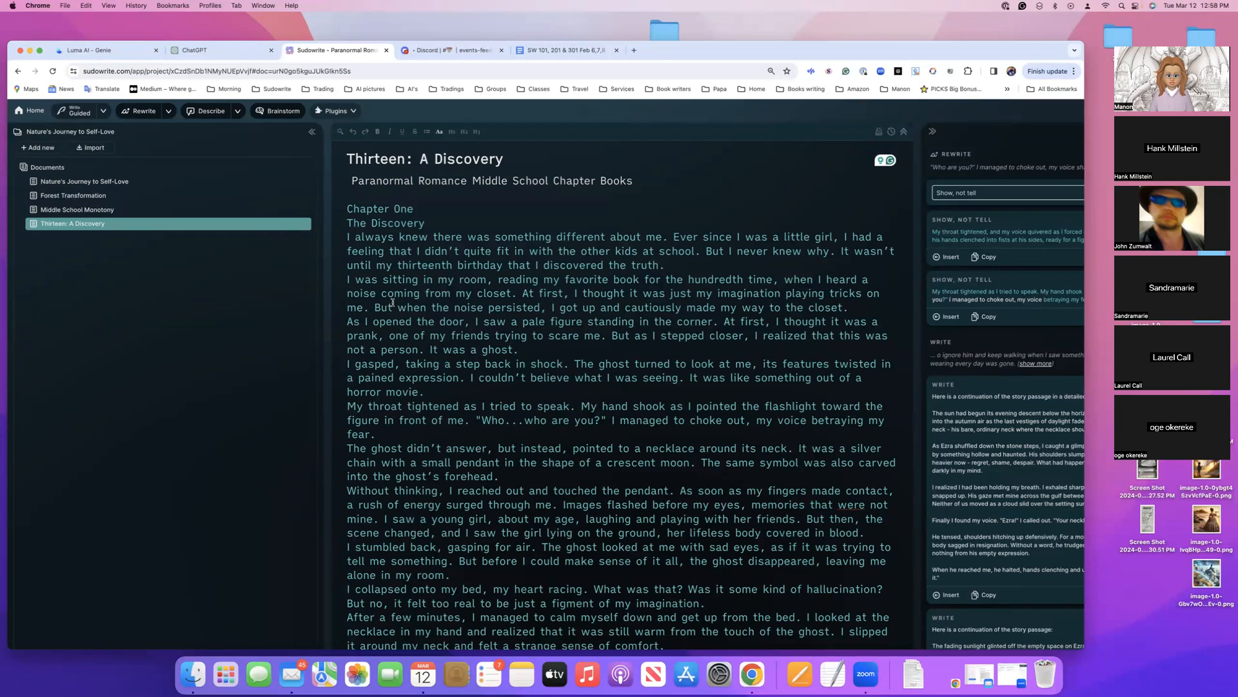
Generate a Visualize image from the Chapter One passage running from "I was sitting in my room" to "It was a ghost."
{"action": "left_click_drag", "start_coordinate": [345, 237], "coordinate": [524, 350]}
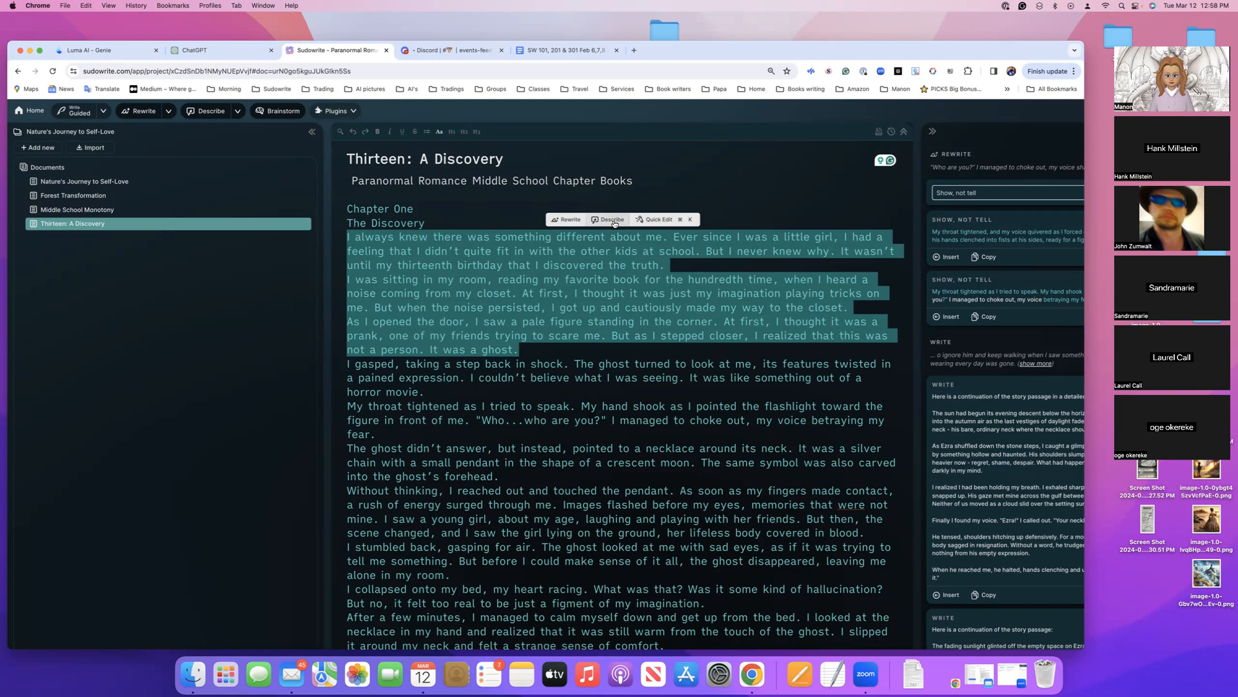
{"action": "left_click", "coordinate": [531, 250]}
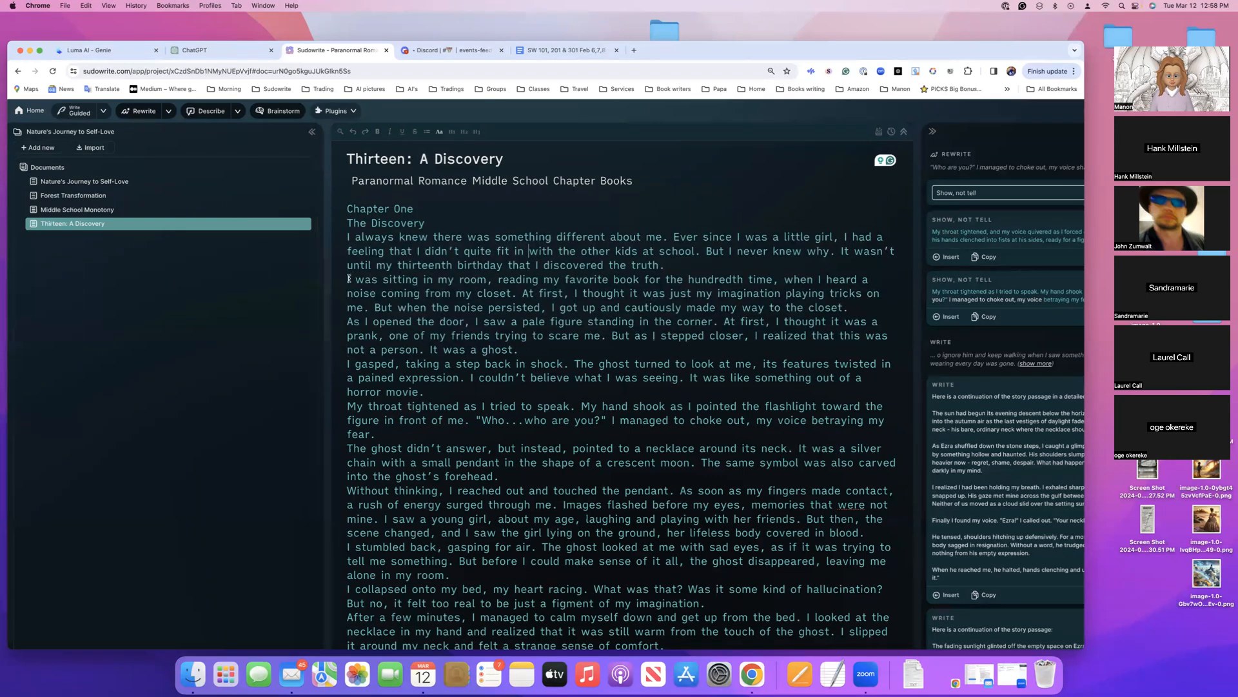
{"action": "left_click_drag", "start_coordinate": [347, 279], "coordinate": [533, 349]}
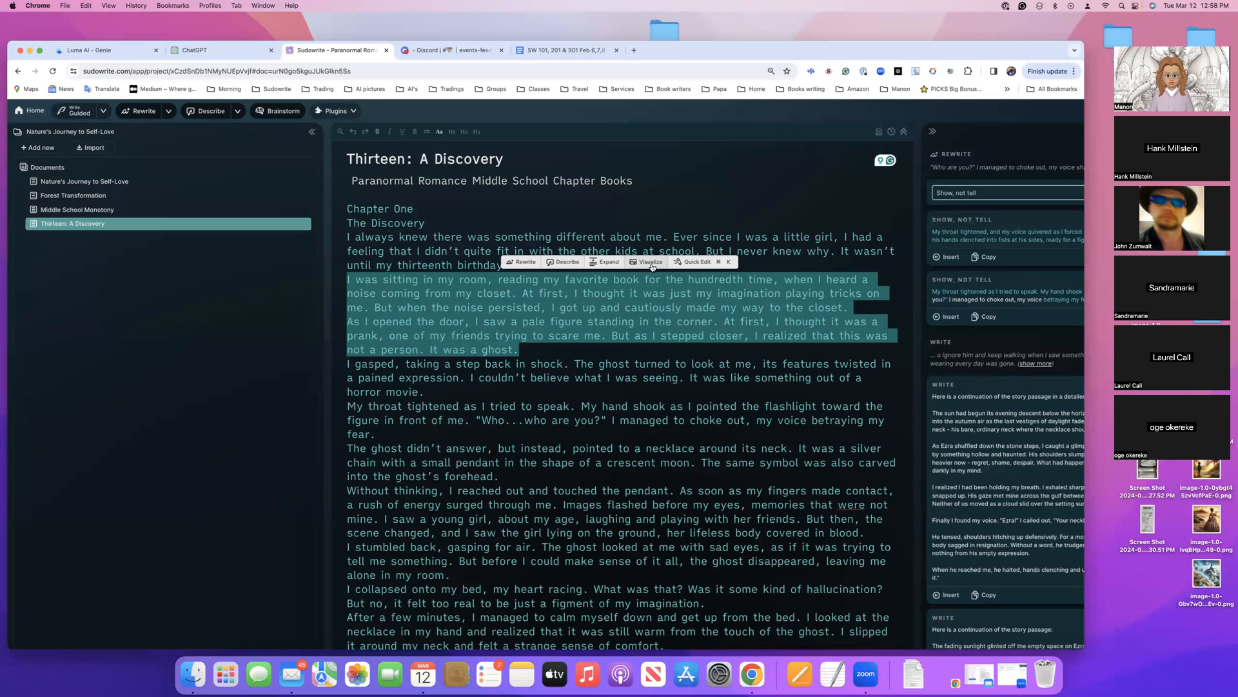
{"action": "scroll", "coordinate": [651, 266], "scroll_direction": "right", "scroll_amount": 5}
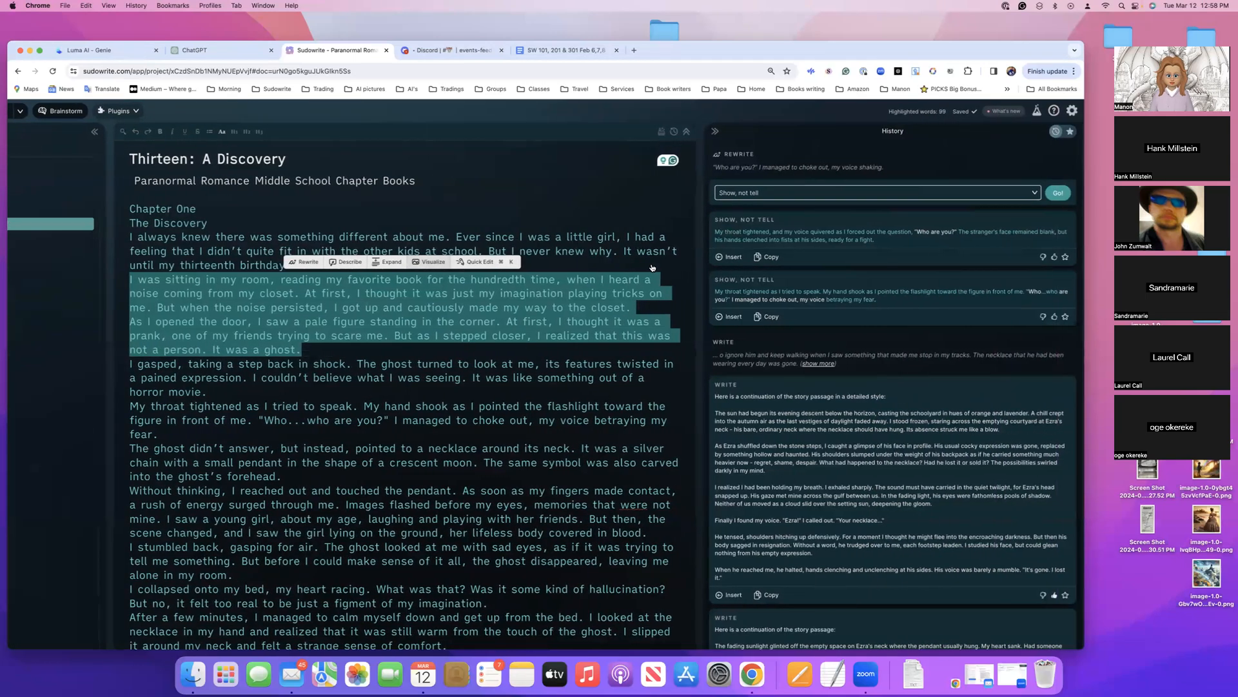
{"action": "scroll", "coordinate": [652, 264], "scroll_direction": "left", "scroll_amount": 2}
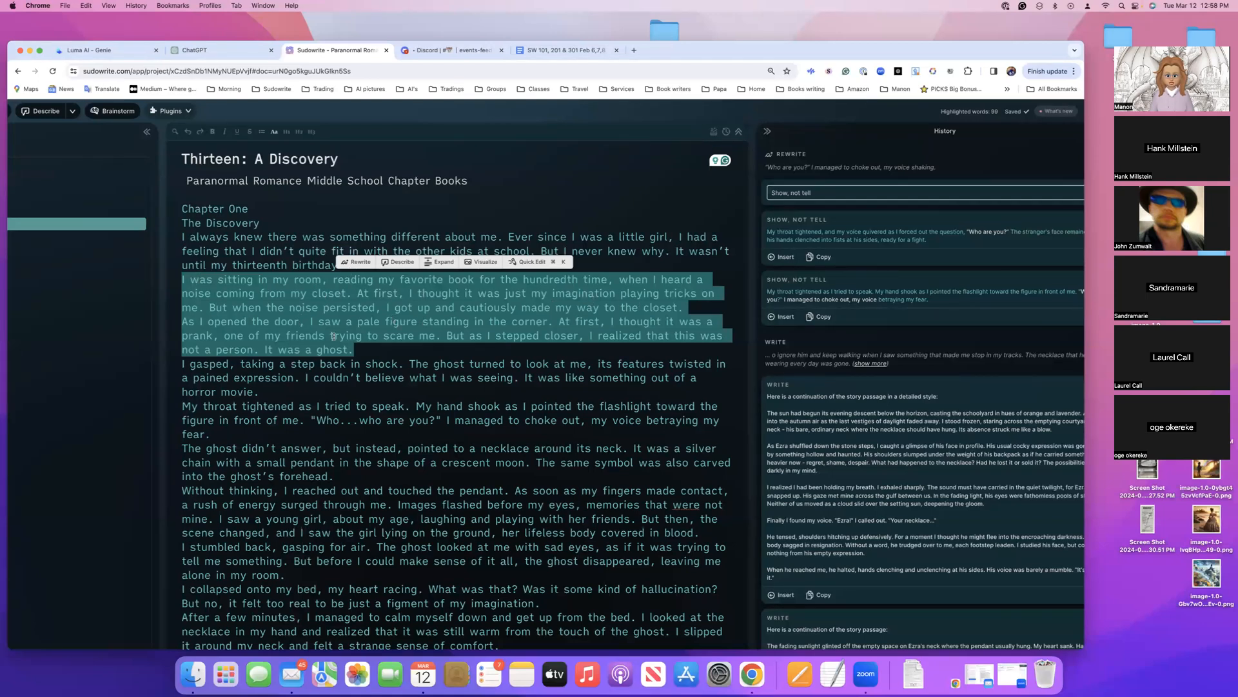
{"action": "left_click", "coordinate": [480, 263]}
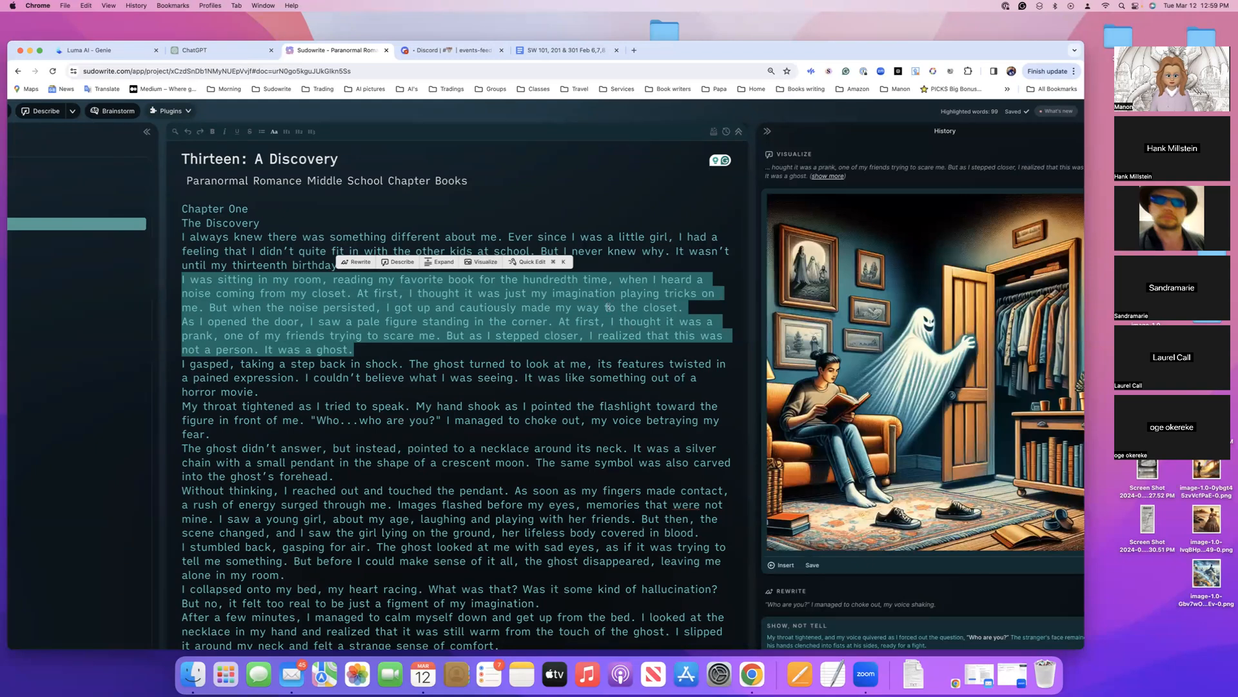
Add an empty line after "It was a ghost." and insert the generated ghost image there
{"action": "left_click", "coordinate": [391, 349]}
{"action": "key", "text": "Return"}
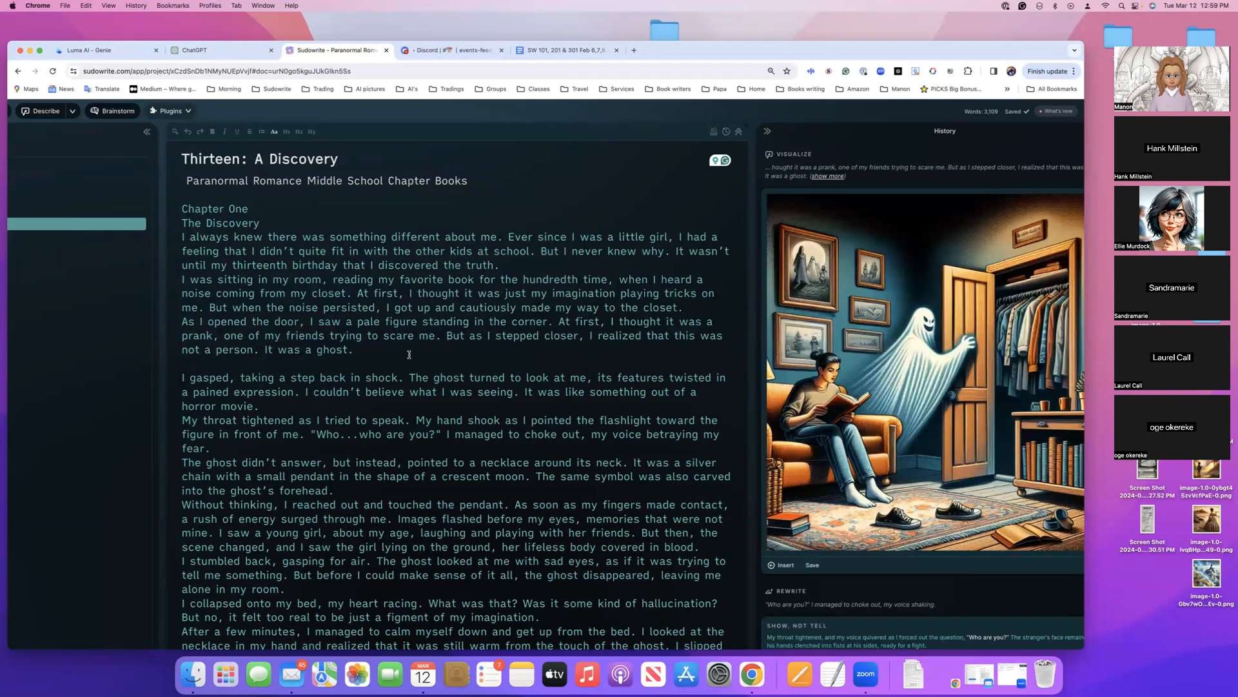
{"action": "scroll", "coordinate": [903, 516], "scroll_direction": "right", "scroll_amount": 2}
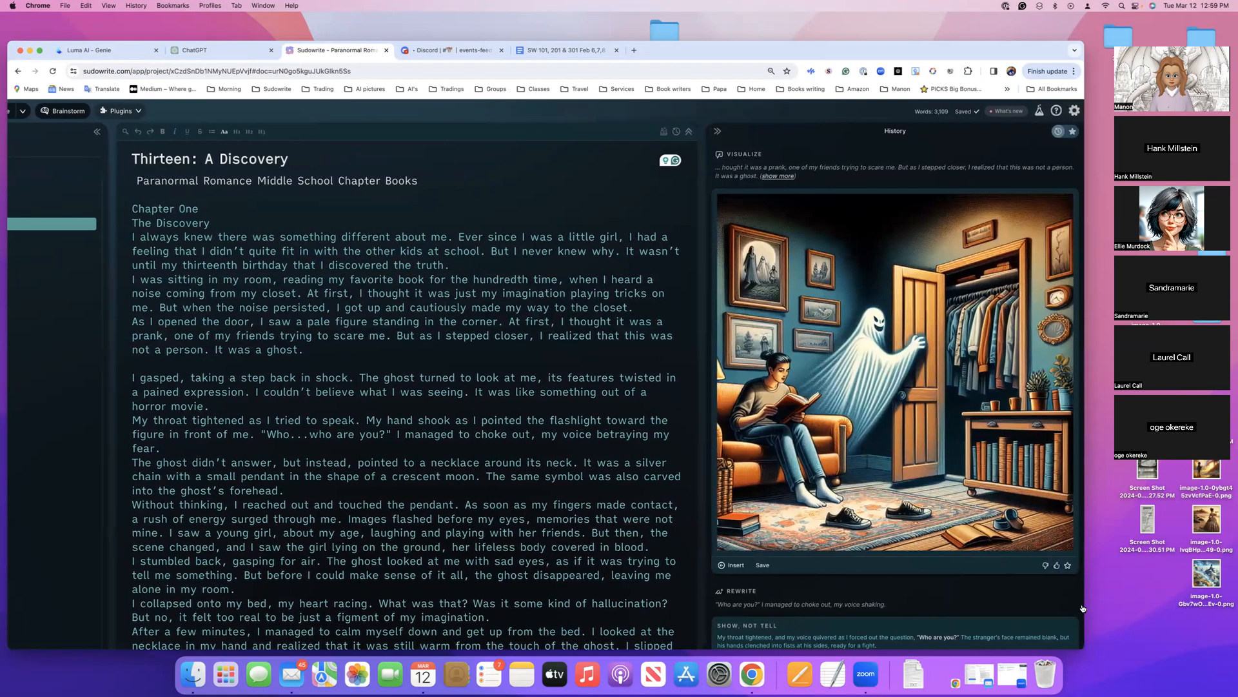
{"action": "left_click", "coordinate": [732, 565]}
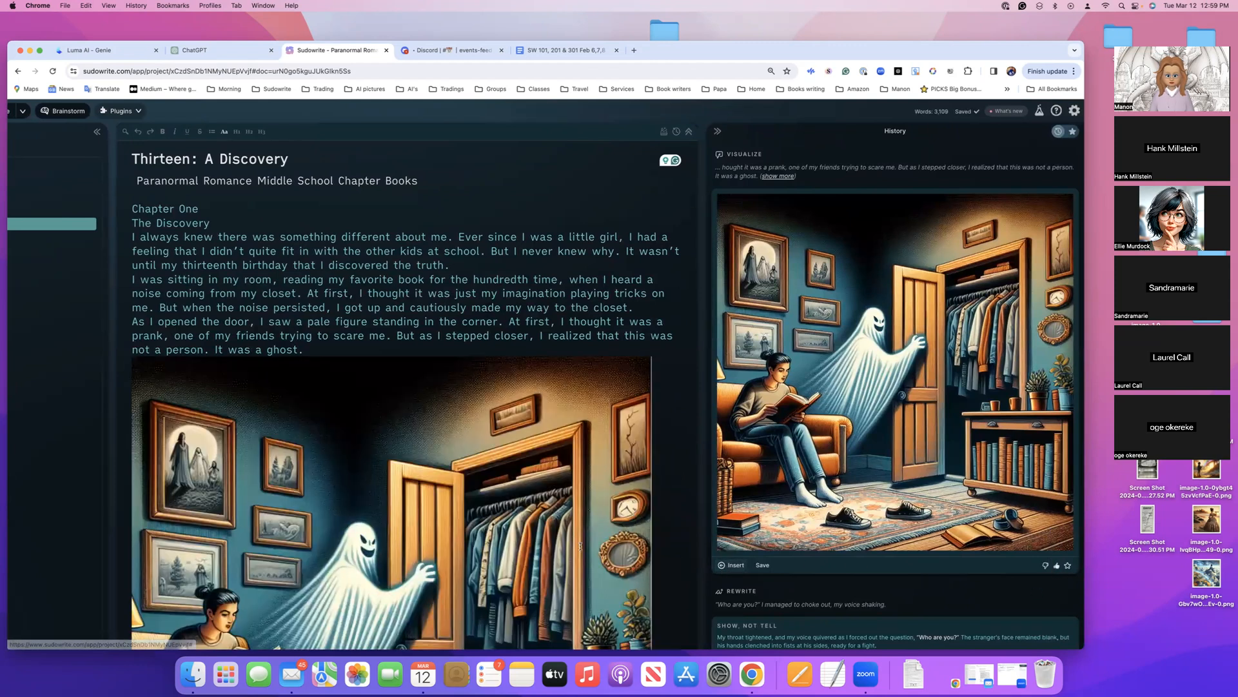
{"action": "scroll", "coordinate": [574, 522], "scroll_direction": "left", "scroll_amount": 6}
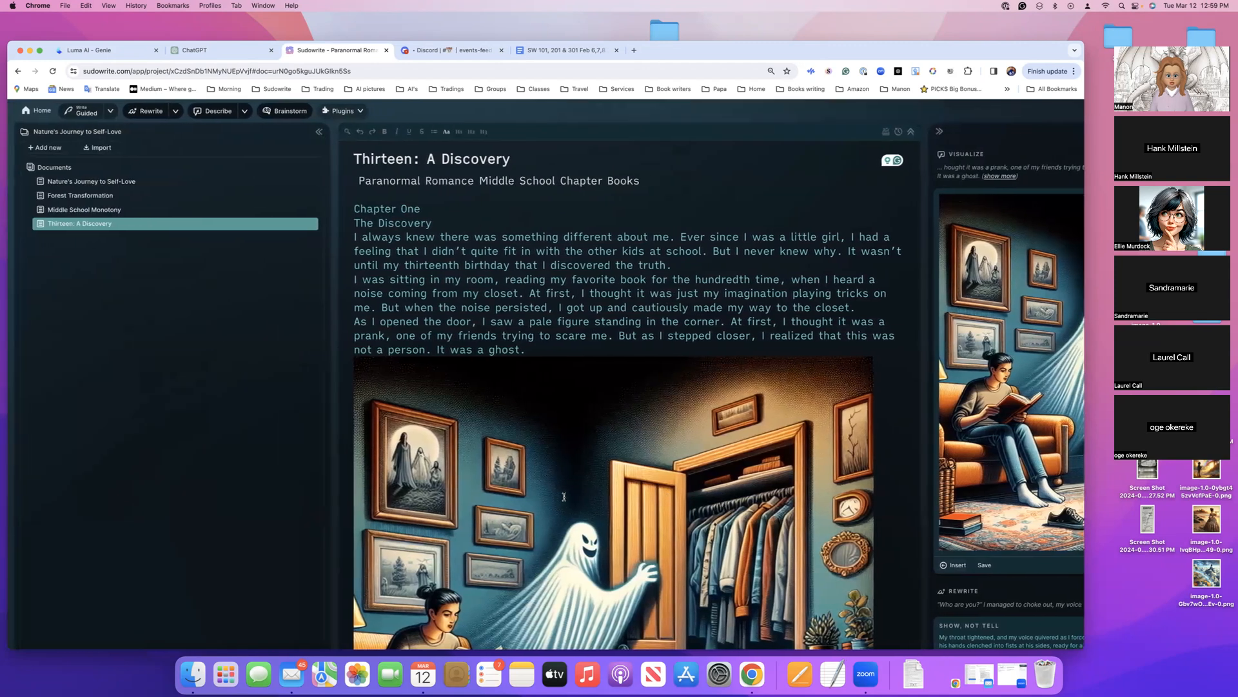
Look over the inserted ghost image and the chapter text around it
{"action": "scroll", "coordinate": [564, 497], "scroll_direction": "down", "scroll_amount": 8}
{"action": "scroll", "coordinate": [564, 497], "scroll_direction": "down", "scroll_amount": 15}
{"action": "scroll", "coordinate": [564, 497], "scroll_direction": "down", "scroll_amount": 15}
{"action": "scroll", "coordinate": [563, 496], "scroll_direction": "up", "scroll_amount": 10}
{"action": "scroll", "coordinate": [564, 496], "scroll_direction": "up", "scroll_amount": 20}
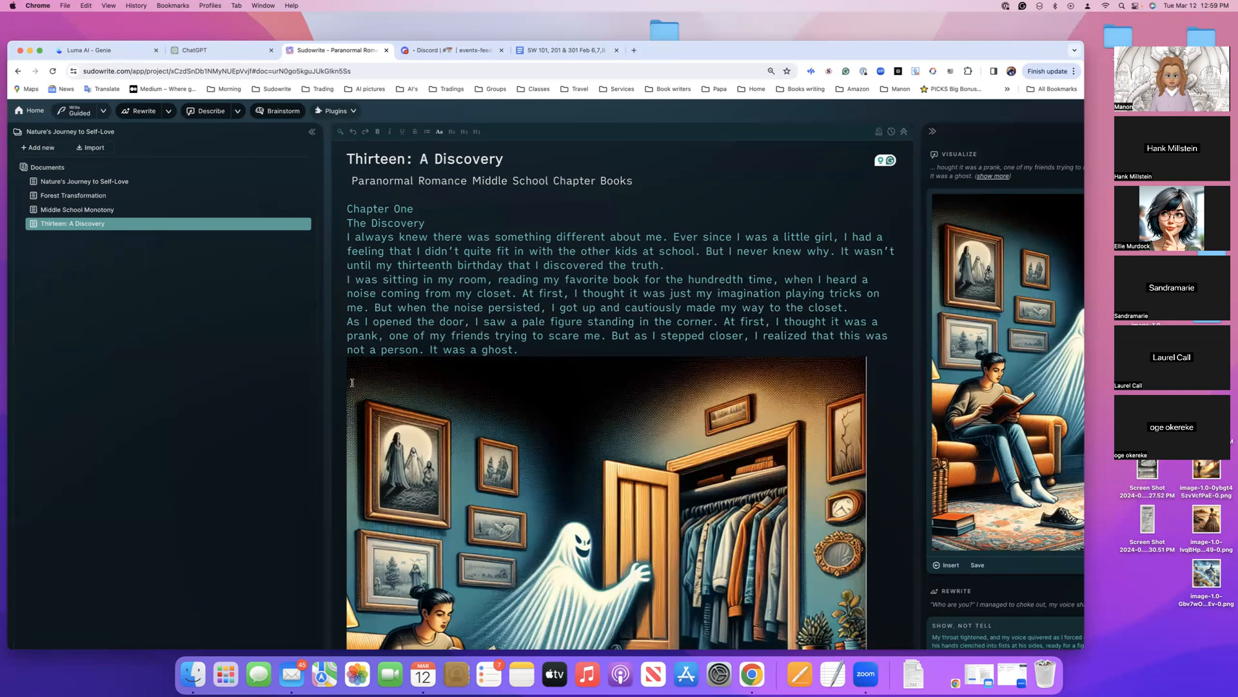
{"action": "scroll", "coordinate": [276, 374], "scroll_direction": "down", "scroll_amount": 1}
{"action": "scroll", "coordinate": [300, 369], "scroll_direction": "down", "scroll_amount": 2}
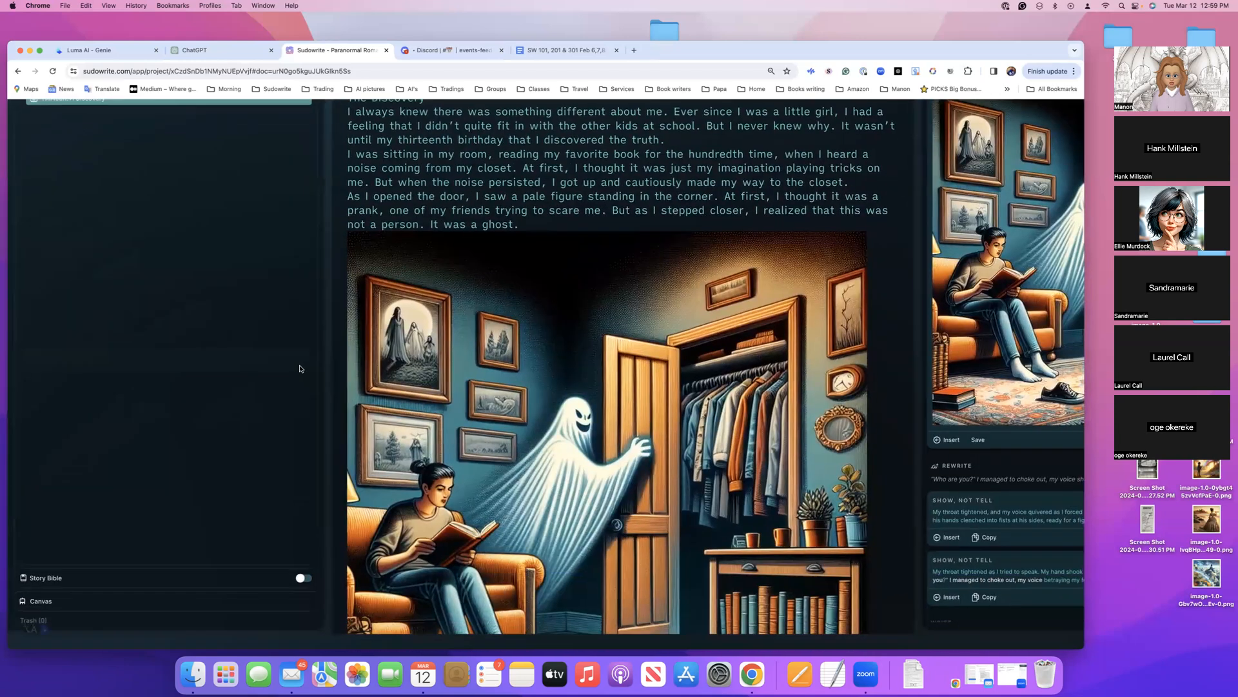
{"action": "key", "text": "ctrl+Up"}
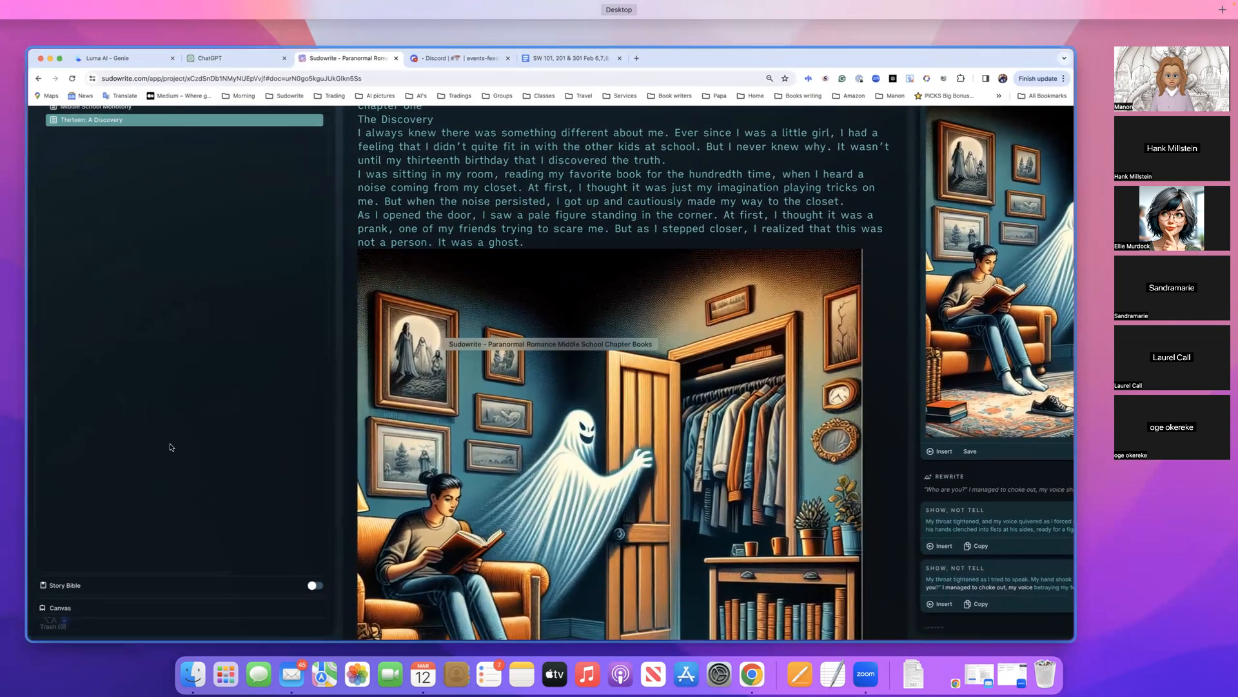
{"action": "left_click", "coordinate": [183, 378]}
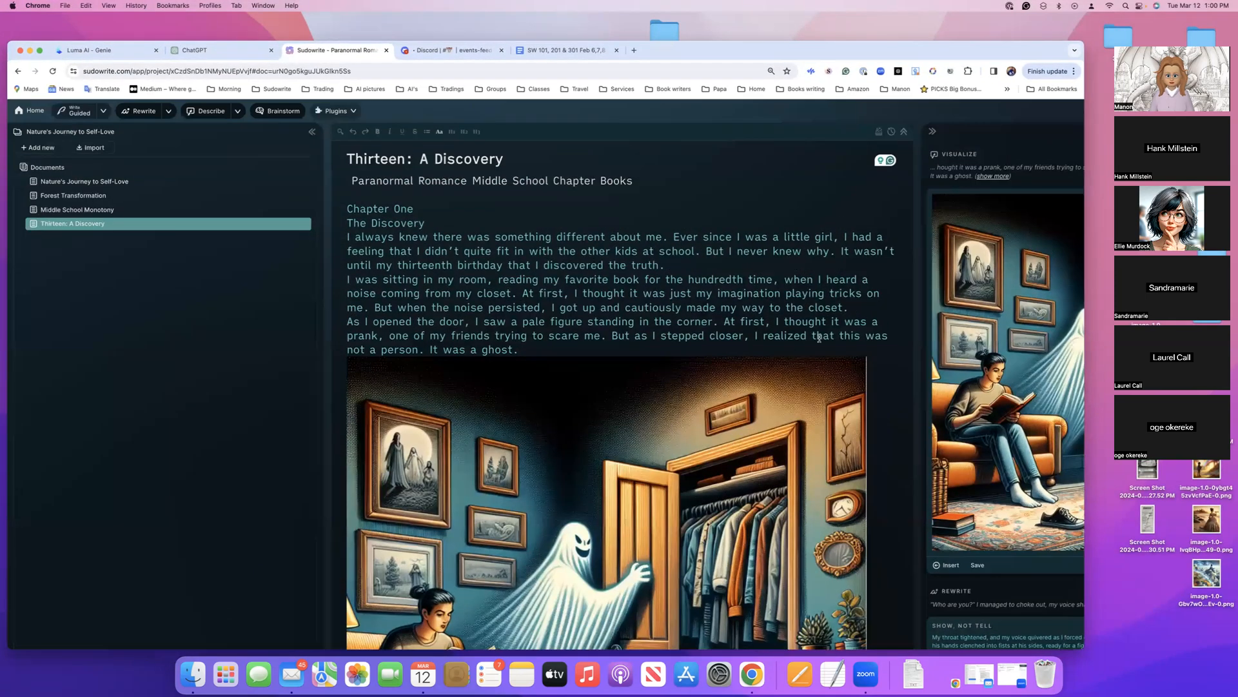
{"action": "left_click_drag", "start_coordinate": [1083, 75], "coordinate": [960, 26]}
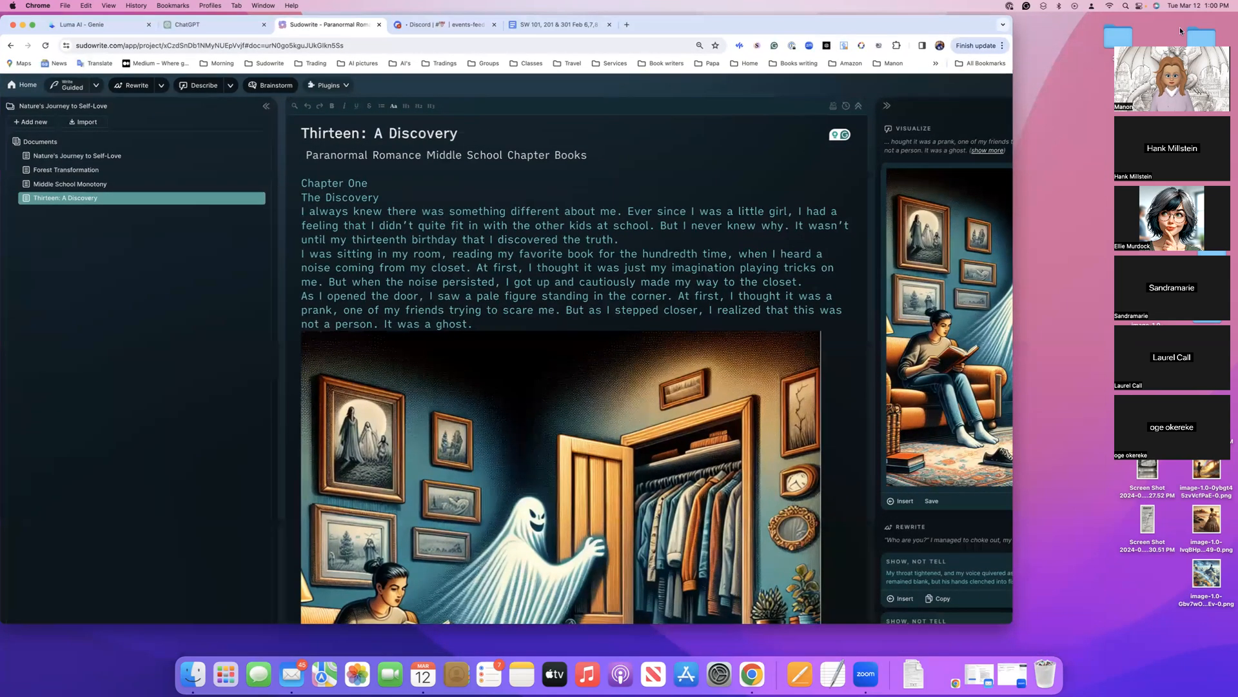
{"action": "left_click_drag", "start_coordinate": [1204, 38], "coordinate": [1181, 17]}
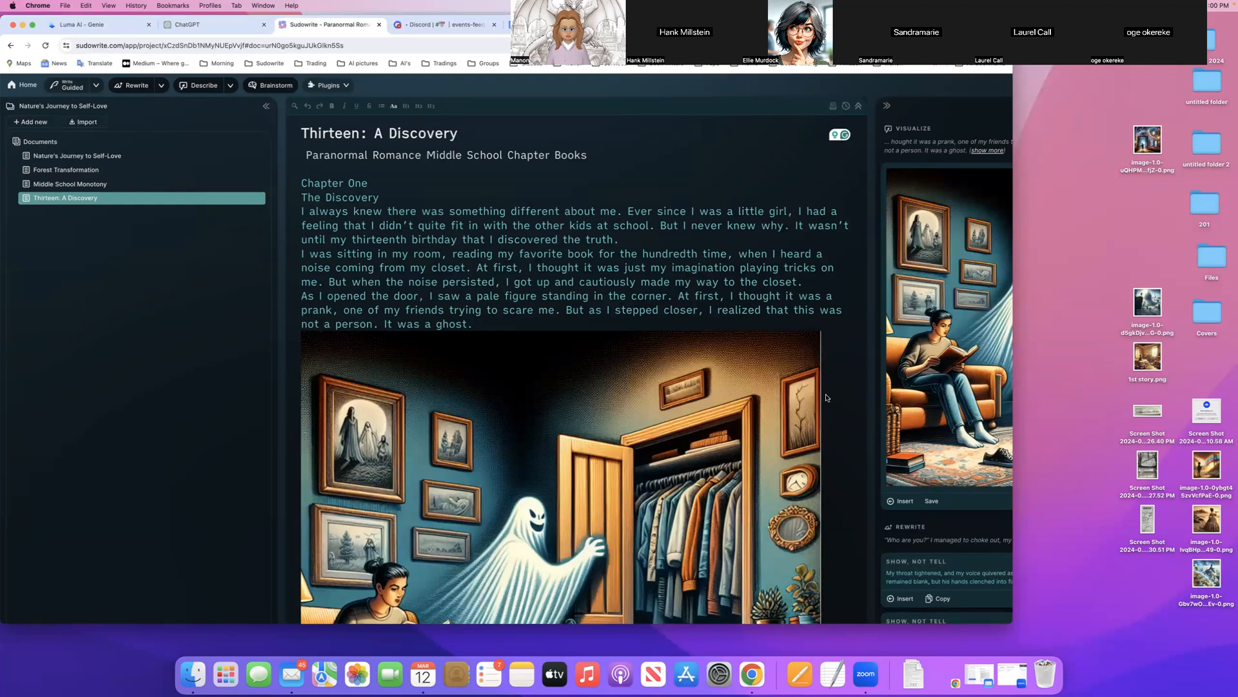
{"action": "scroll", "coordinate": [777, 405], "scroll_direction": "right", "scroll_amount": 3}
{"action": "scroll", "coordinate": [777, 405], "scroll_direction": "right", "scroll_amount": 2}
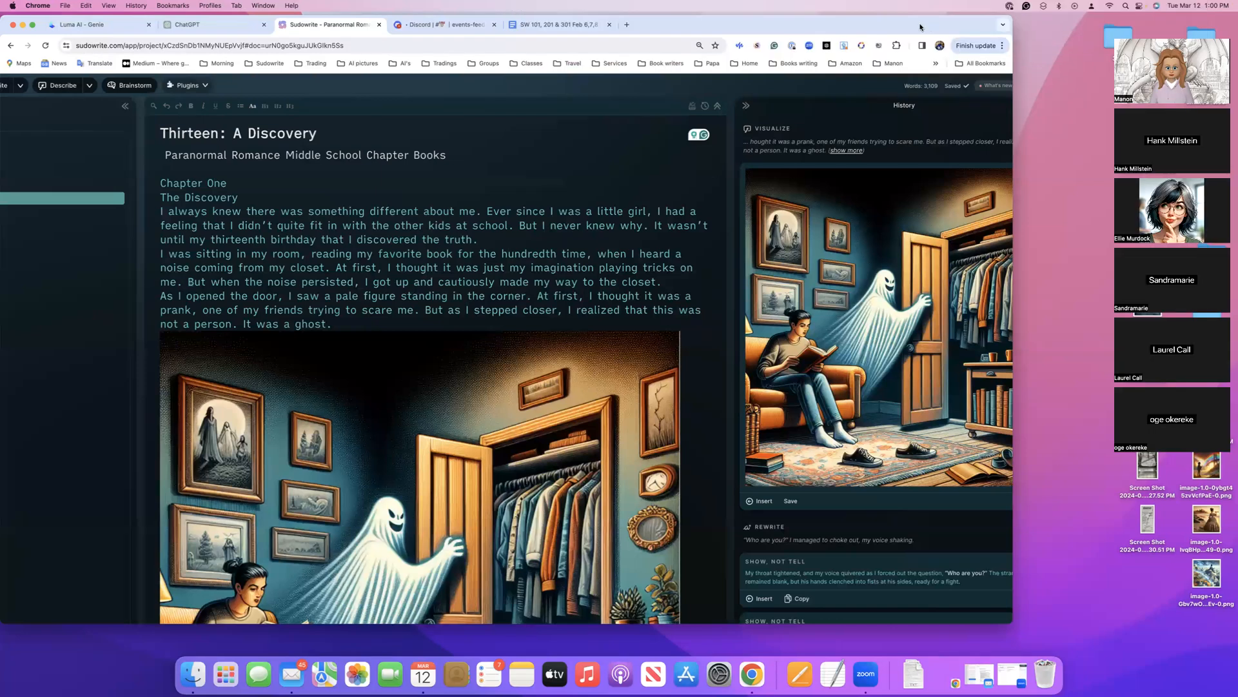
{"action": "left_click_drag", "start_coordinate": [919, 27], "coordinate": [950, 49]}
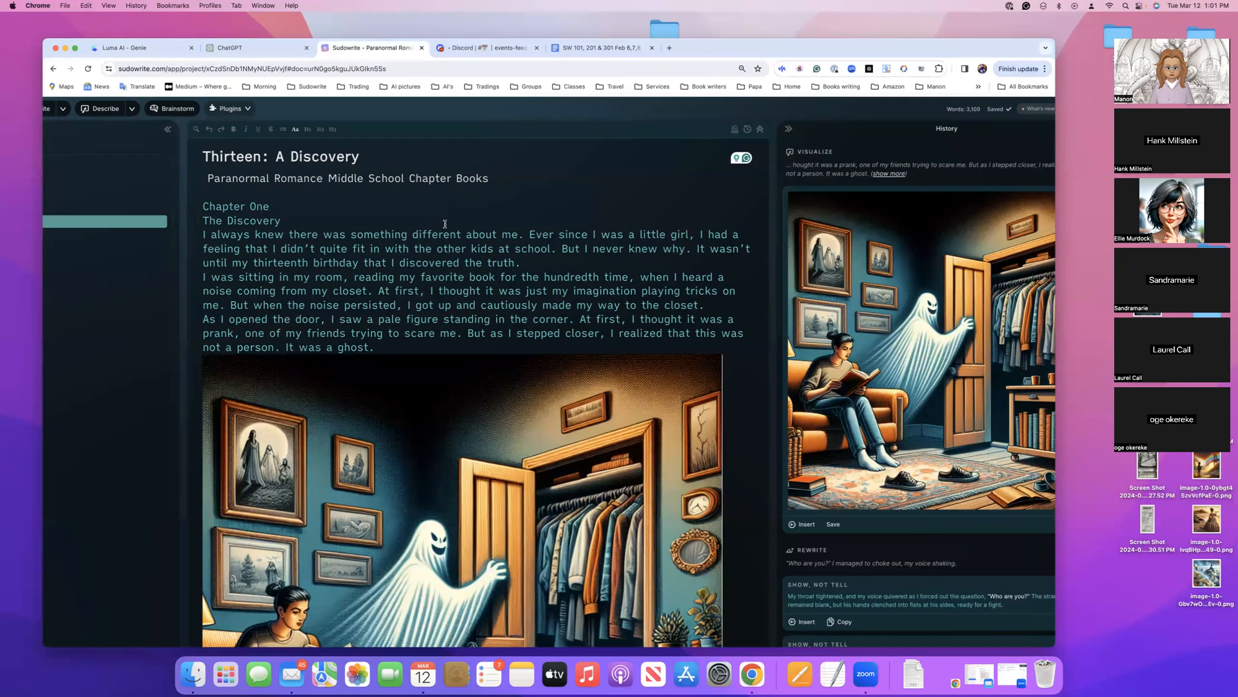
Turn on the Story Bible for the project
{"action": "scroll", "coordinate": [445, 224], "scroll_direction": "left", "scroll_amount": 3}
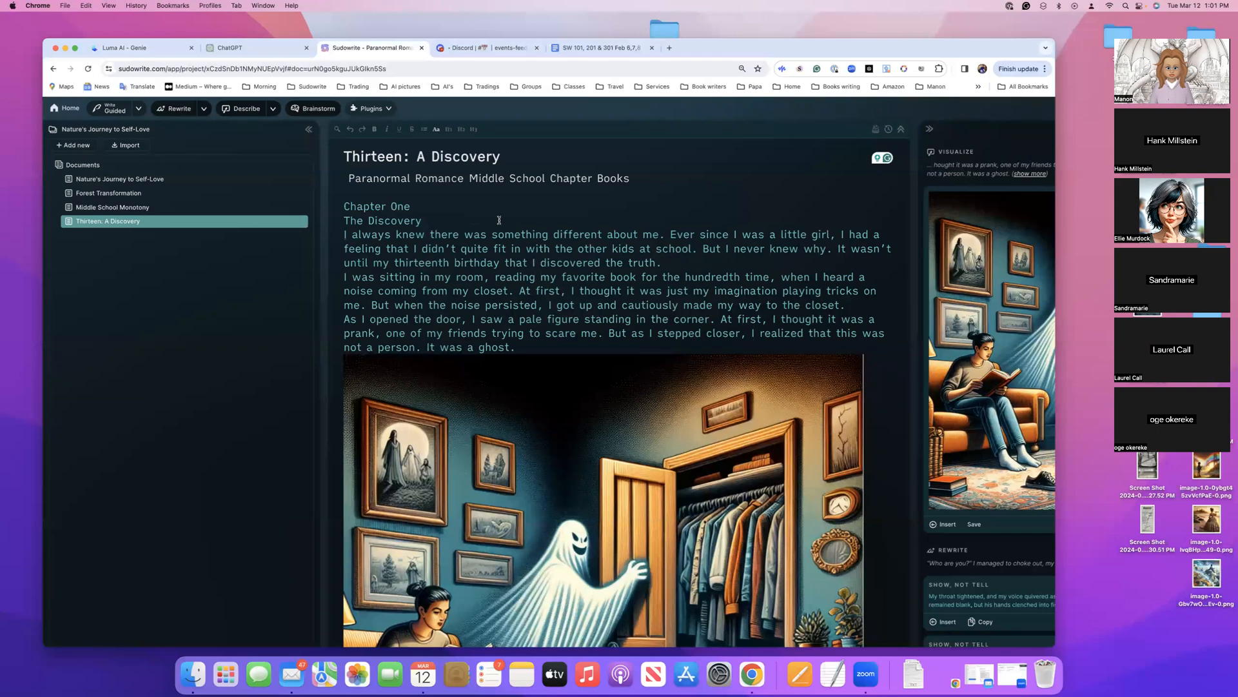
{"action": "scroll", "coordinate": [499, 220], "scroll_direction": "down", "scroll_amount": 3}
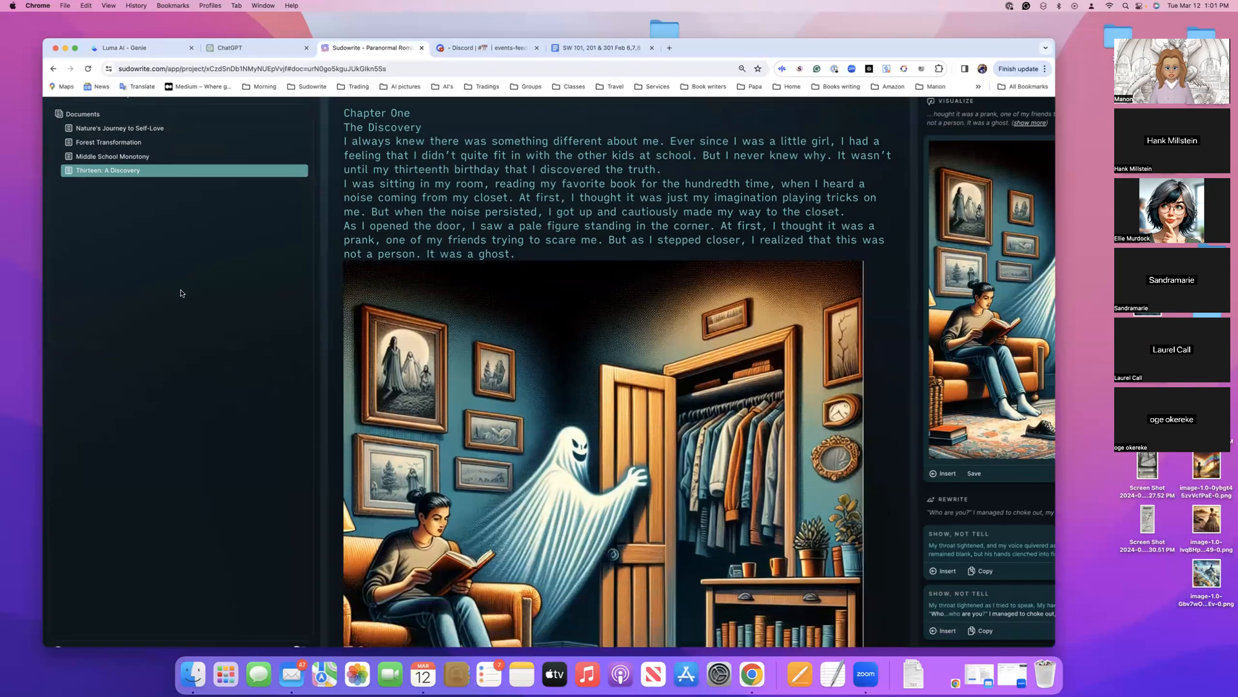
{"action": "scroll", "coordinate": [181, 293], "scroll_direction": "down", "scroll_amount": 2}
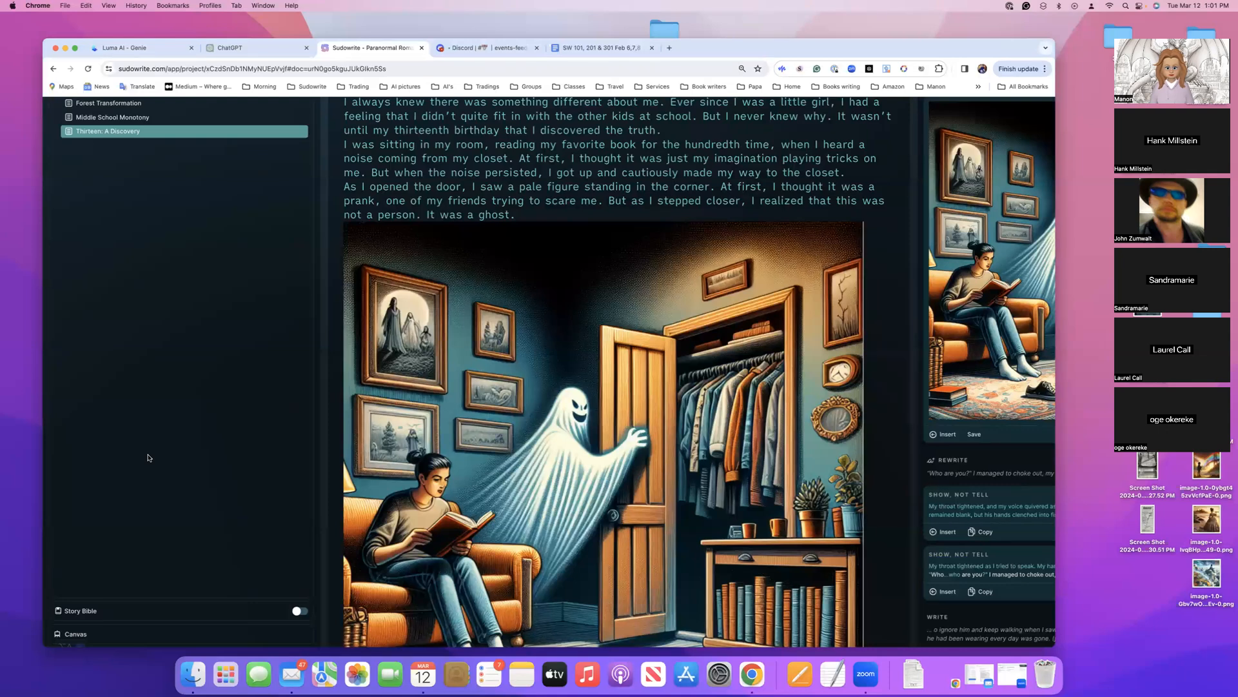
{"action": "scroll", "coordinate": [188, 490], "scroll_direction": "down", "scroll_amount": 1}
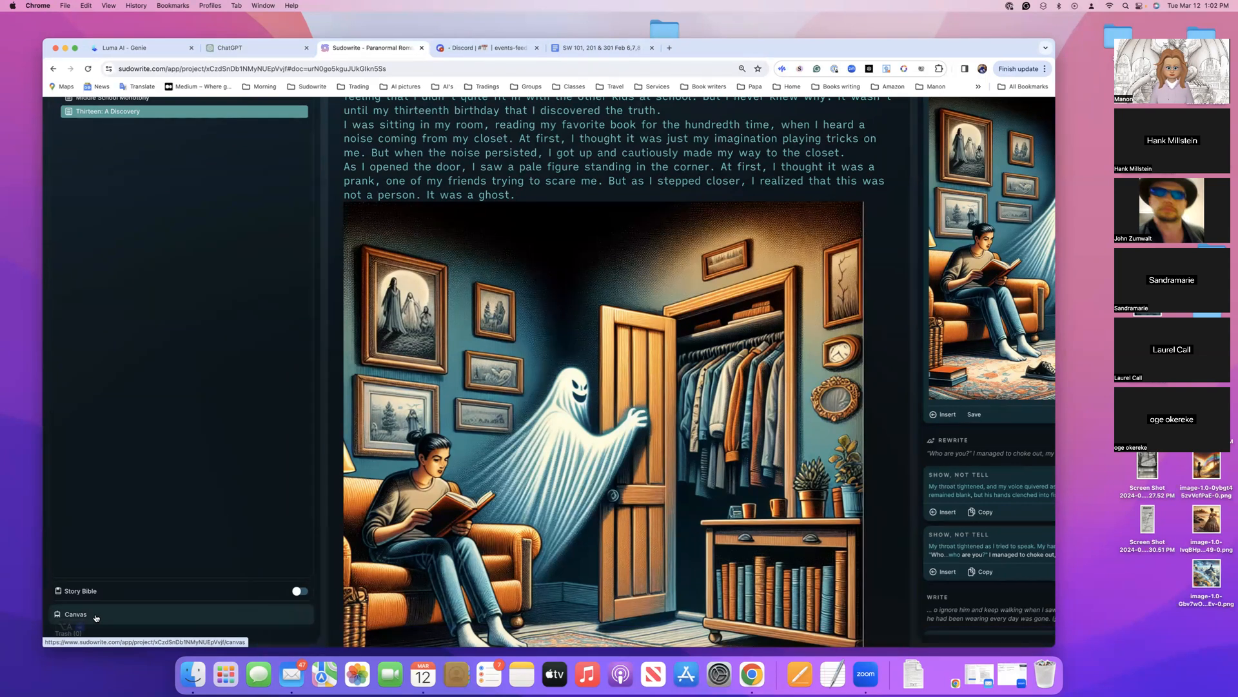
{"action": "scroll", "coordinate": [93, 616], "scroll_direction": "right", "scroll_amount": 1}
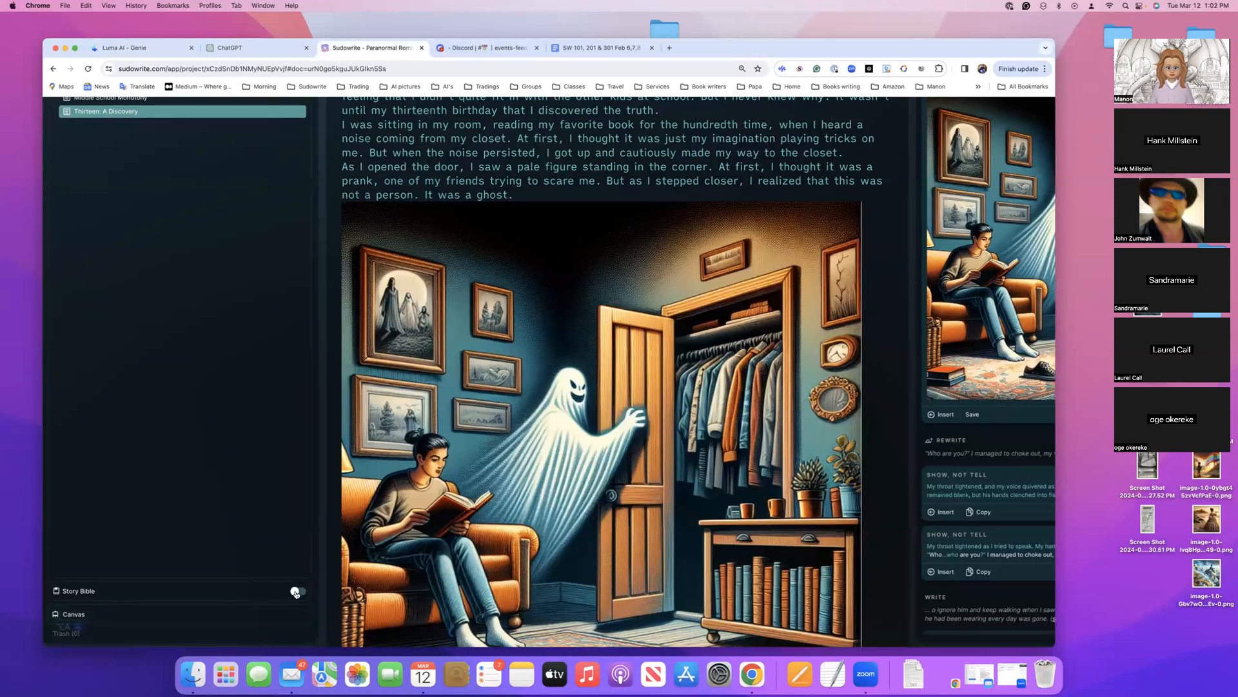
{"action": "scroll", "coordinate": [297, 594], "scroll_direction": "left", "scroll_amount": 2}
{"action": "scroll", "coordinate": [297, 594], "scroll_direction": "up", "scroll_amount": 3}
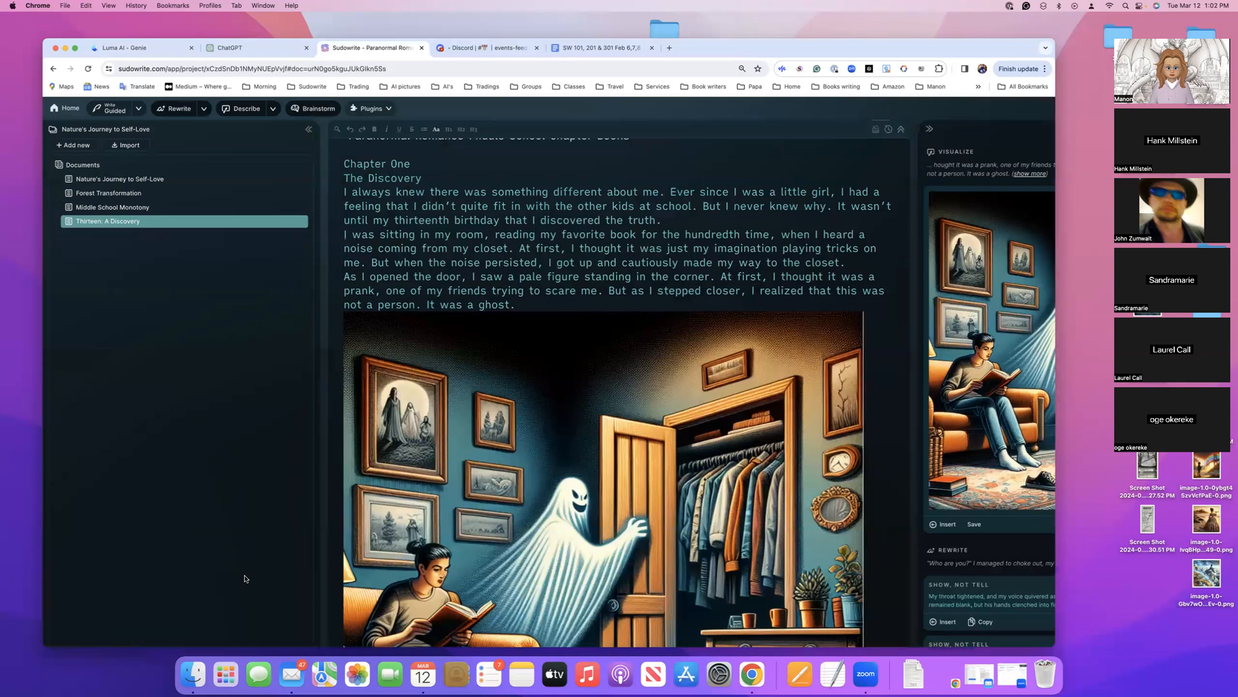
{"action": "scroll", "coordinate": [258, 576], "scroll_direction": "down", "scroll_amount": 1}
{"action": "scroll", "coordinate": [258, 576], "scroll_direction": "down", "scroll_amount": 3}
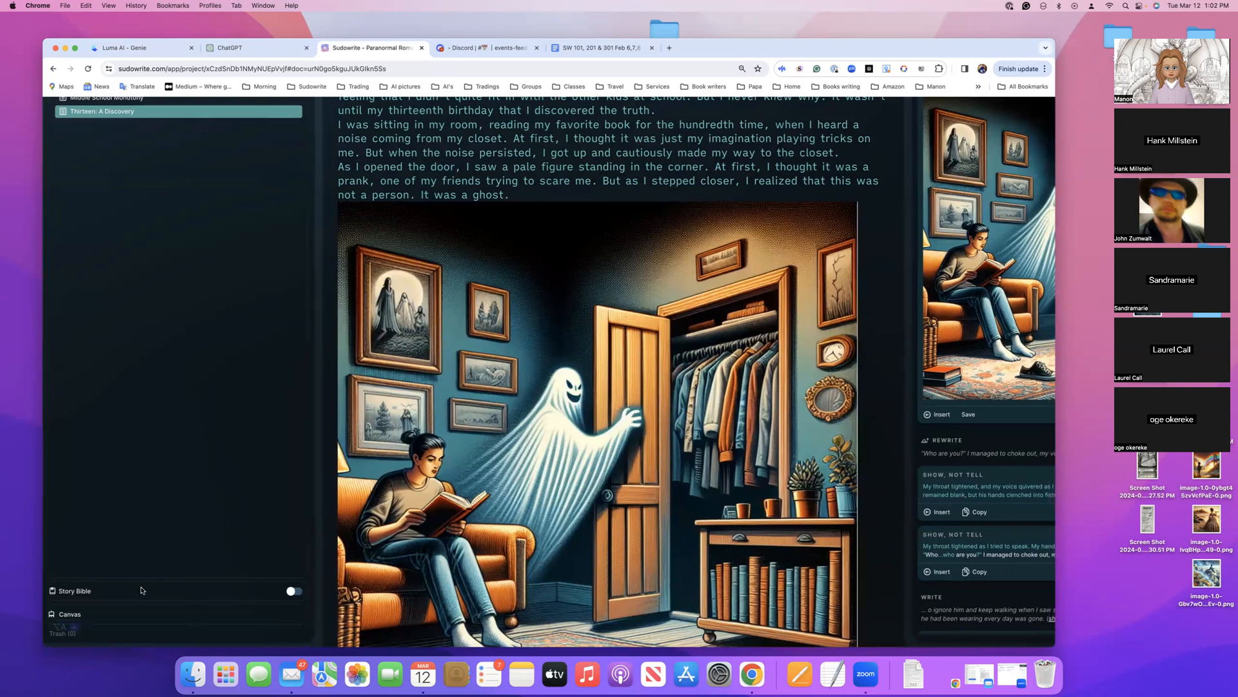
{"action": "left_click", "coordinate": [293, 592]}
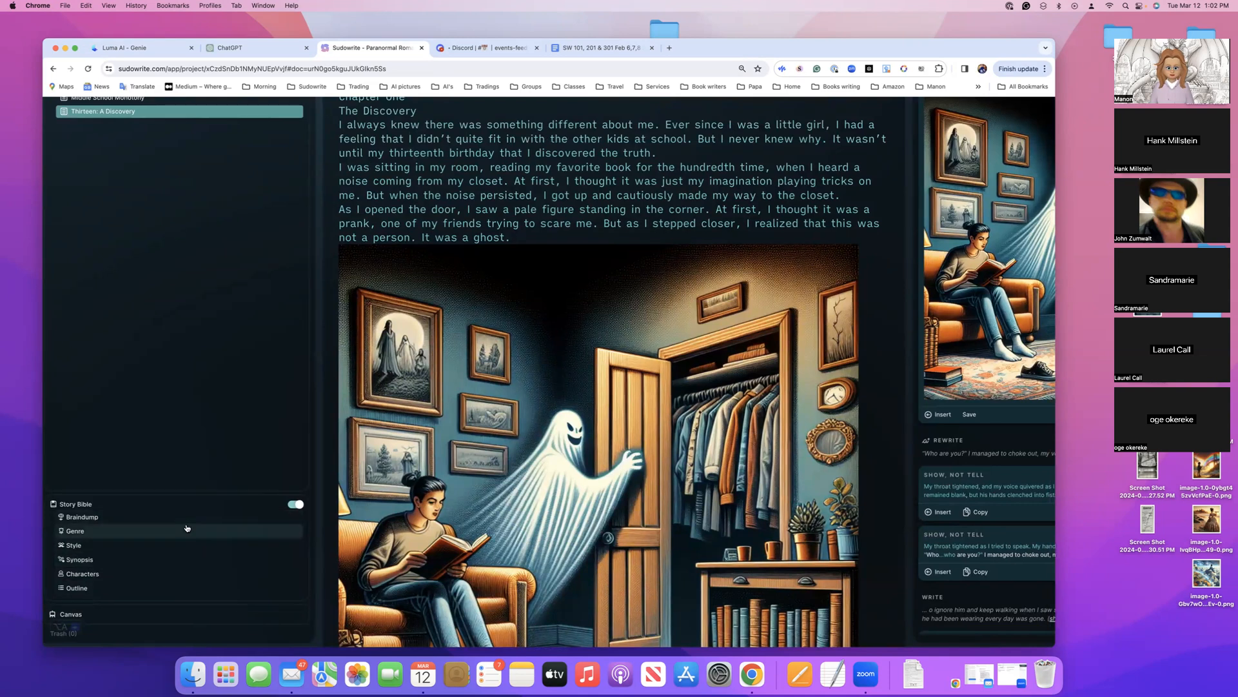
Go to the Genre section of the Story Bible and look over its Style, Synopsis, Characters and Outline sections
{"action": "scroll", "coordinate": [140, 522], "scroll_direction": "up", "scroll_amount": 2}
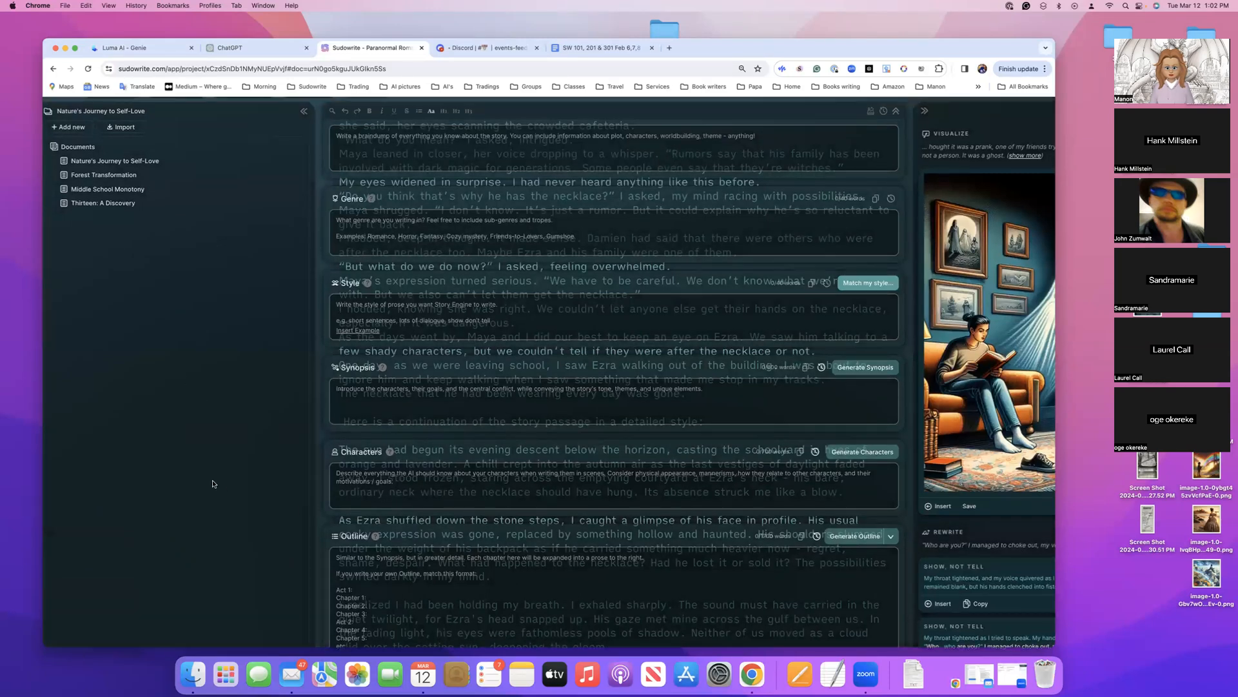
{"action": "scroll", "coordinate": [213, 484], "scroll_direction": "down", "scroll_amount": 3}
{"action": "mouse_move", "coordinate": [147, 584]}
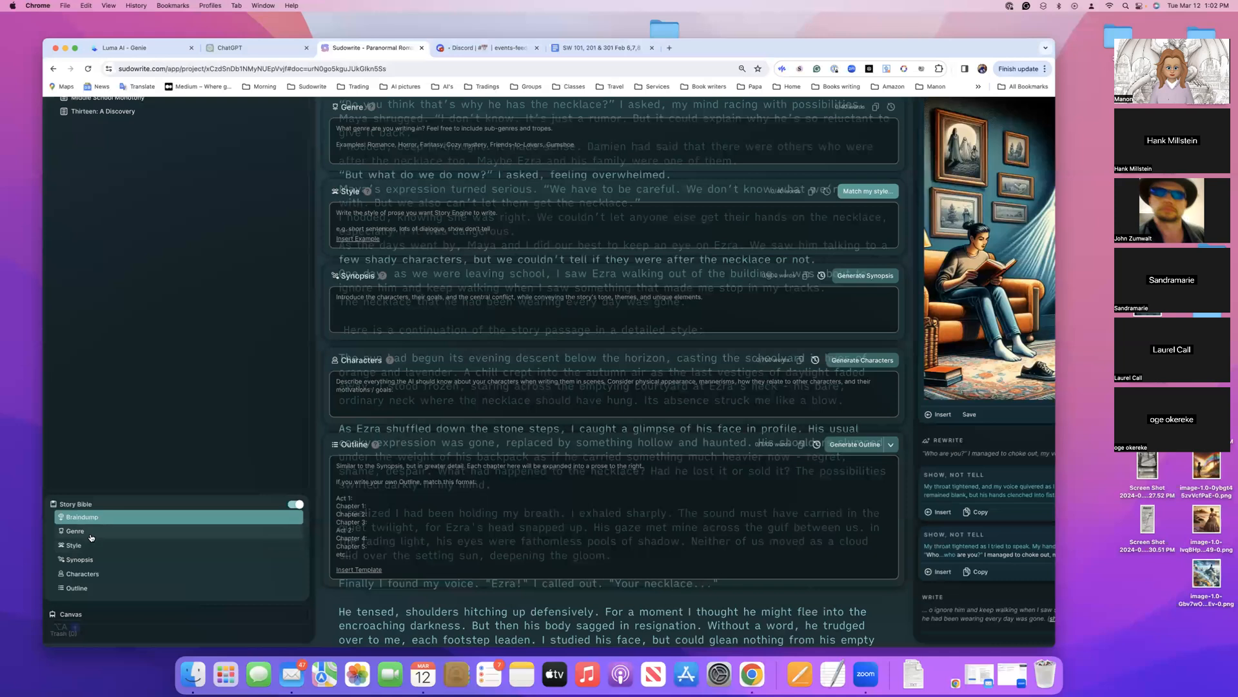
{"action": "left_click", "coordinate": [90, 536]}
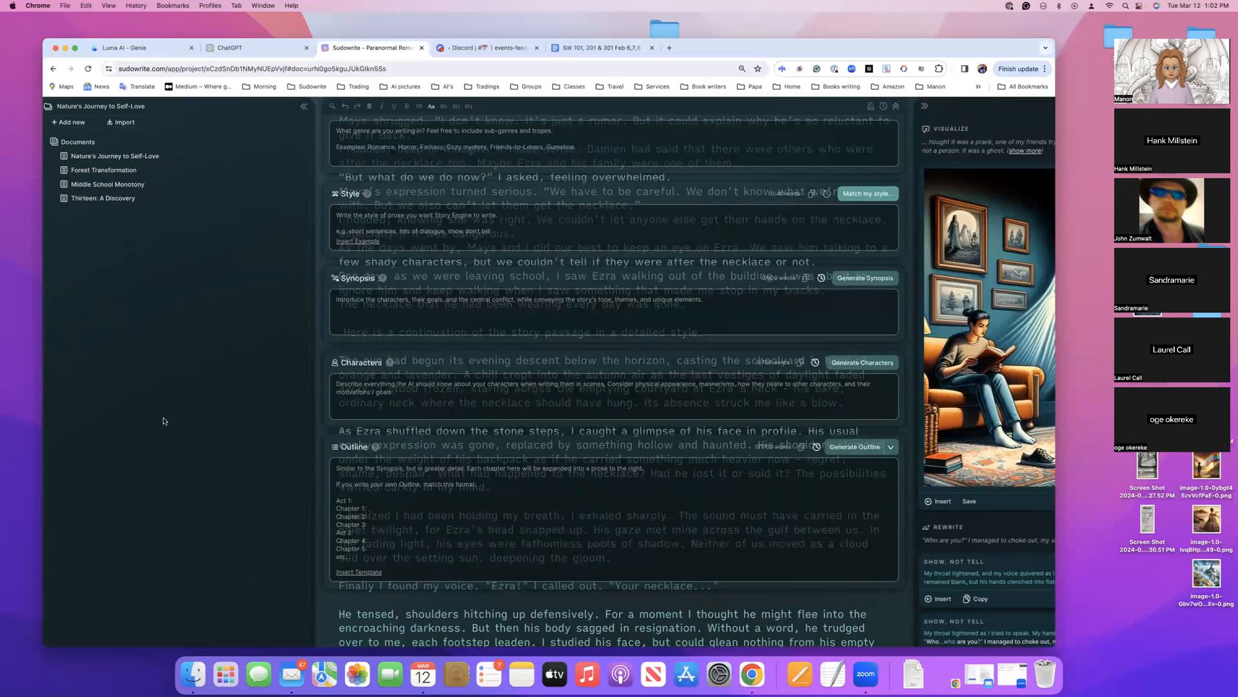
{"action": "scroll", "coordinate": [163, 416], "scroll_direction": "down", "scroll_amount": 2}
{"action": "scroll", "coordinate": [163, 416], "scroll_direction": "up", "scroll_amount": 3}
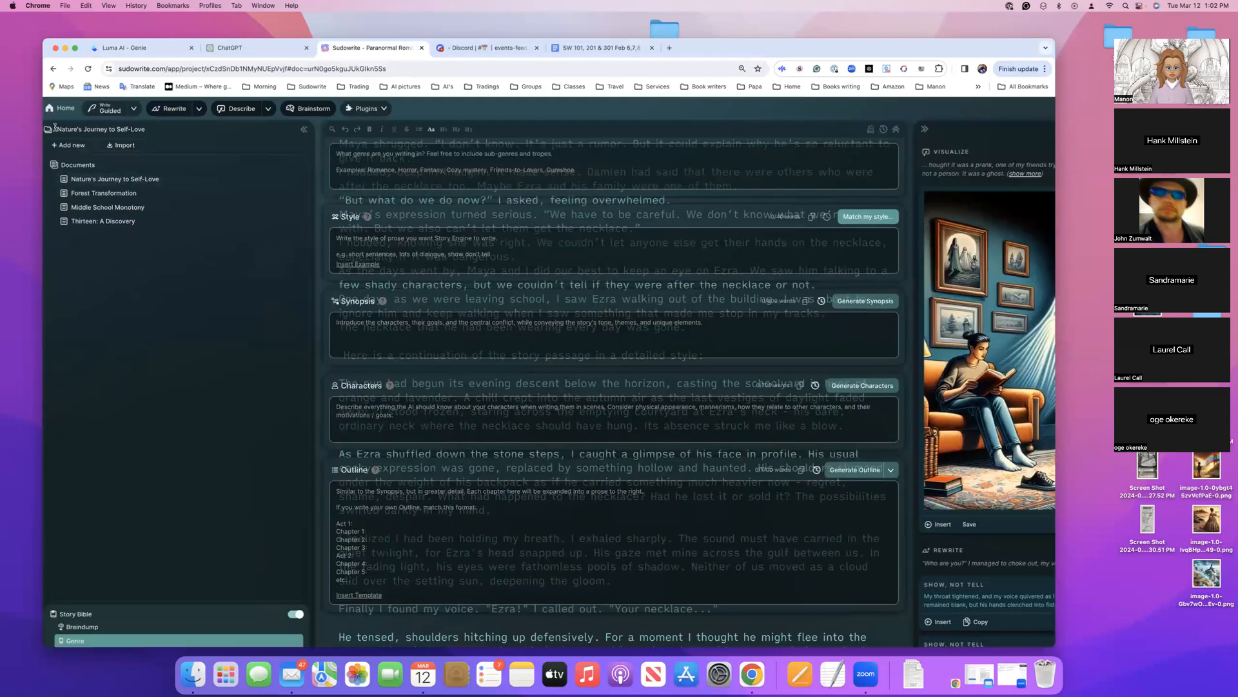
Create a new project with its Story Bible turned on and place the cursor in the Braindump section
{"action": "left_click", "coordinate": [63, 110]}
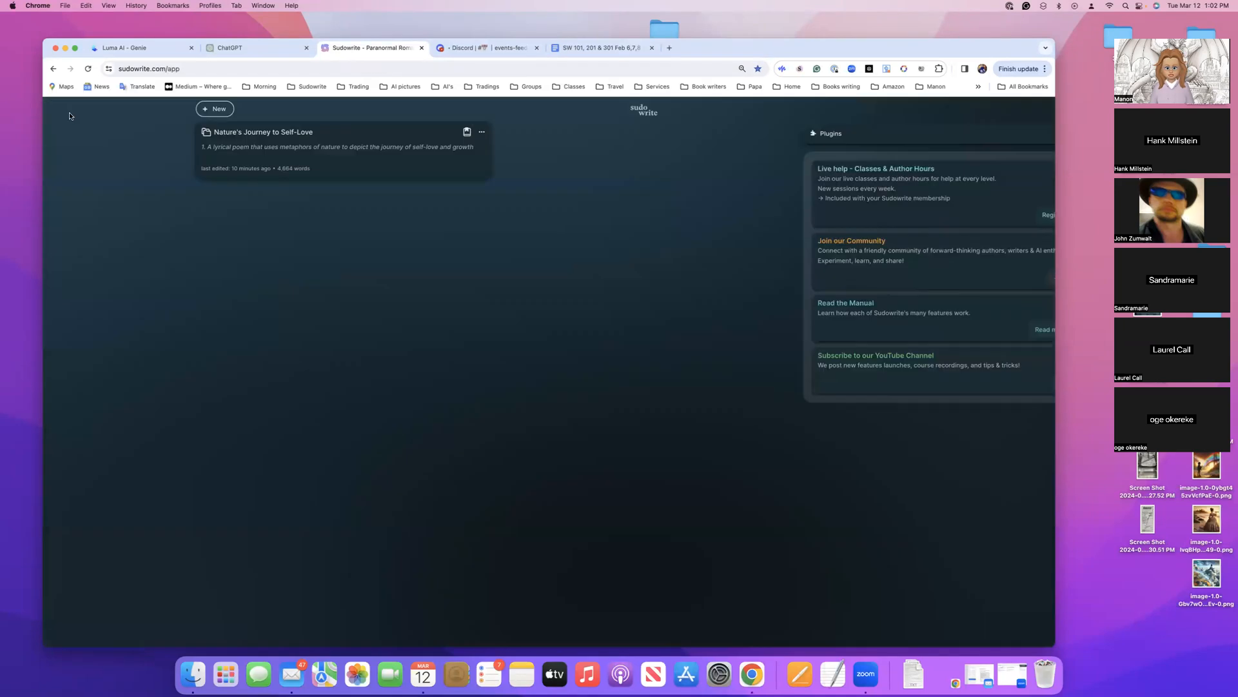
{"action": "left_click", "coordinate": [215, 110]}
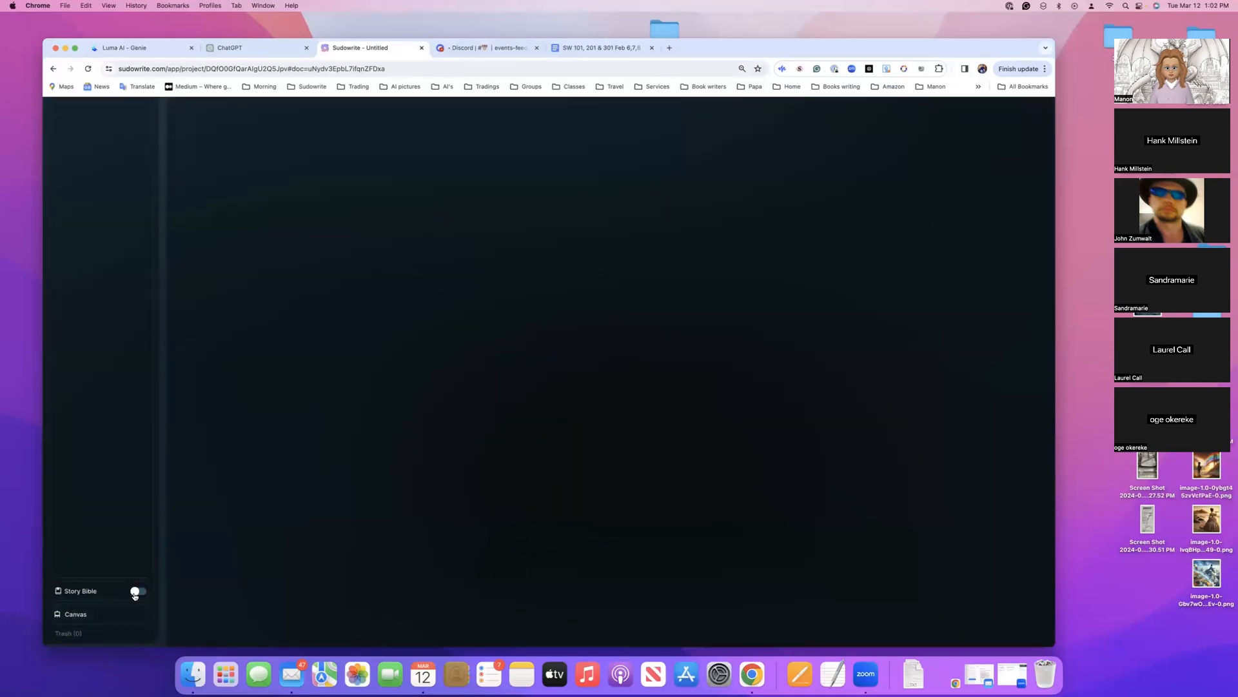
{"action": "left_click", "coordinate": [135, 592]}
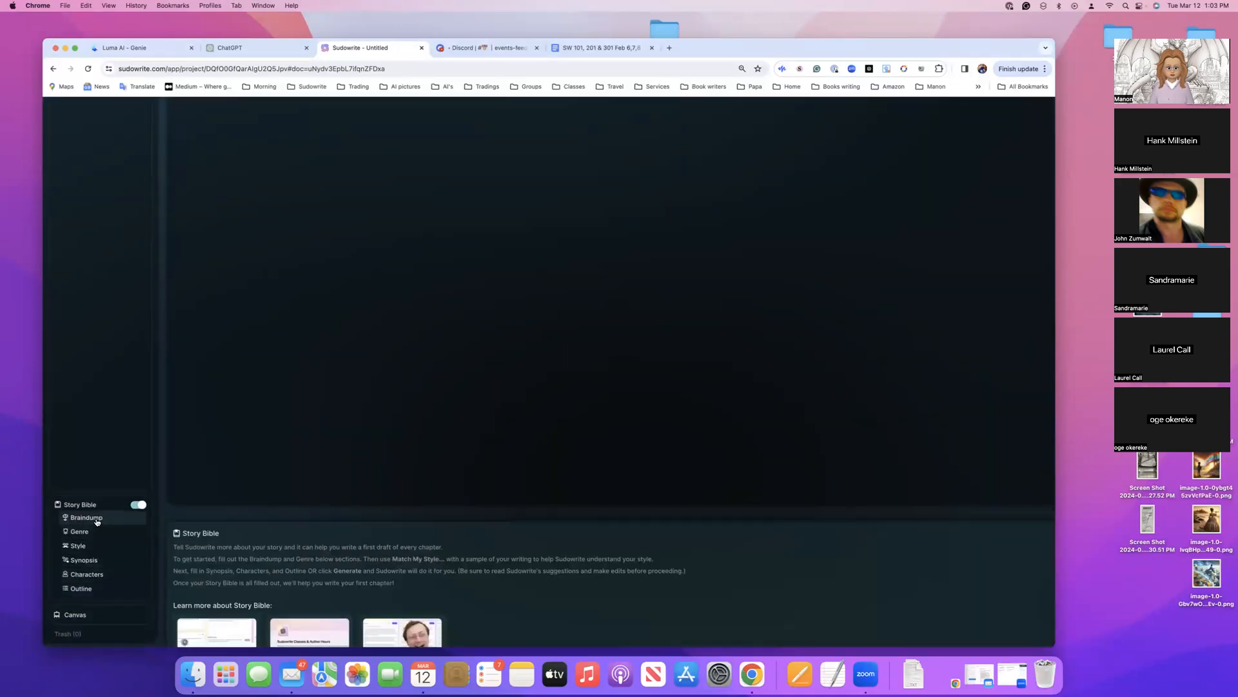
{"action": "left_click", "coordinate": [87, 516]}
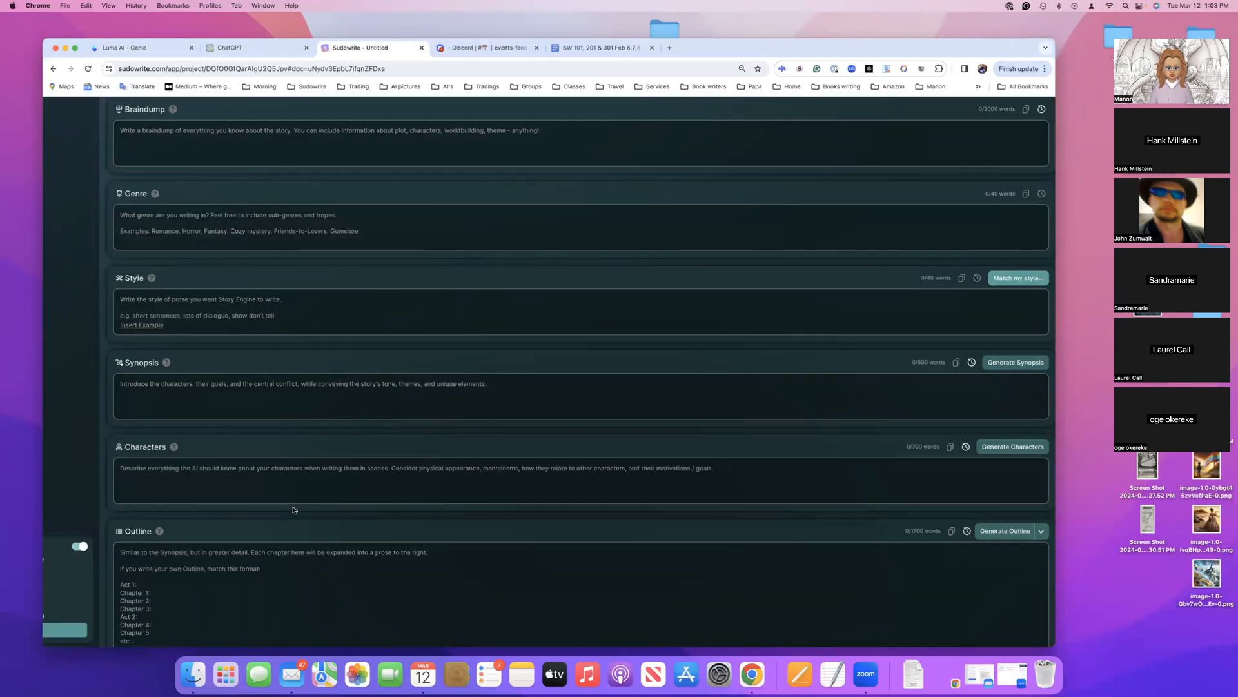
{"action": "left_click", "coordinate": [163, 137]}
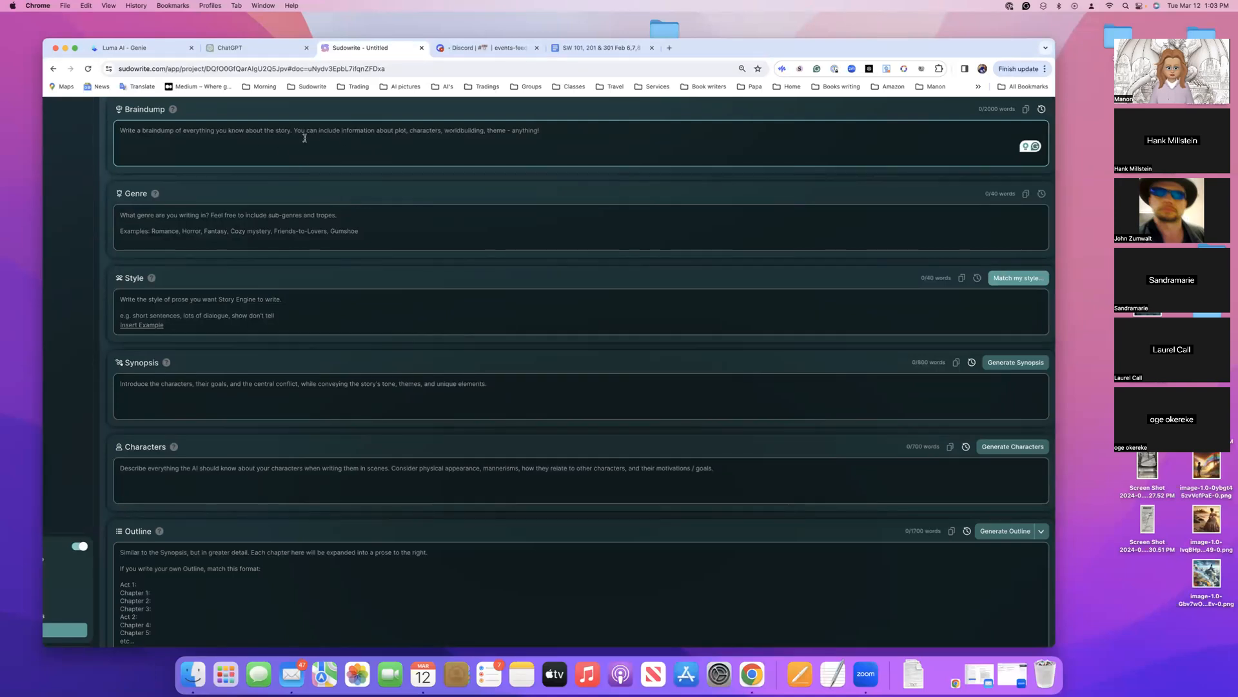
Open the Canvas of the new project
{"action": "left_click_drag", "start_coordinate": [87, 41], "coordinate": [165, 26]}
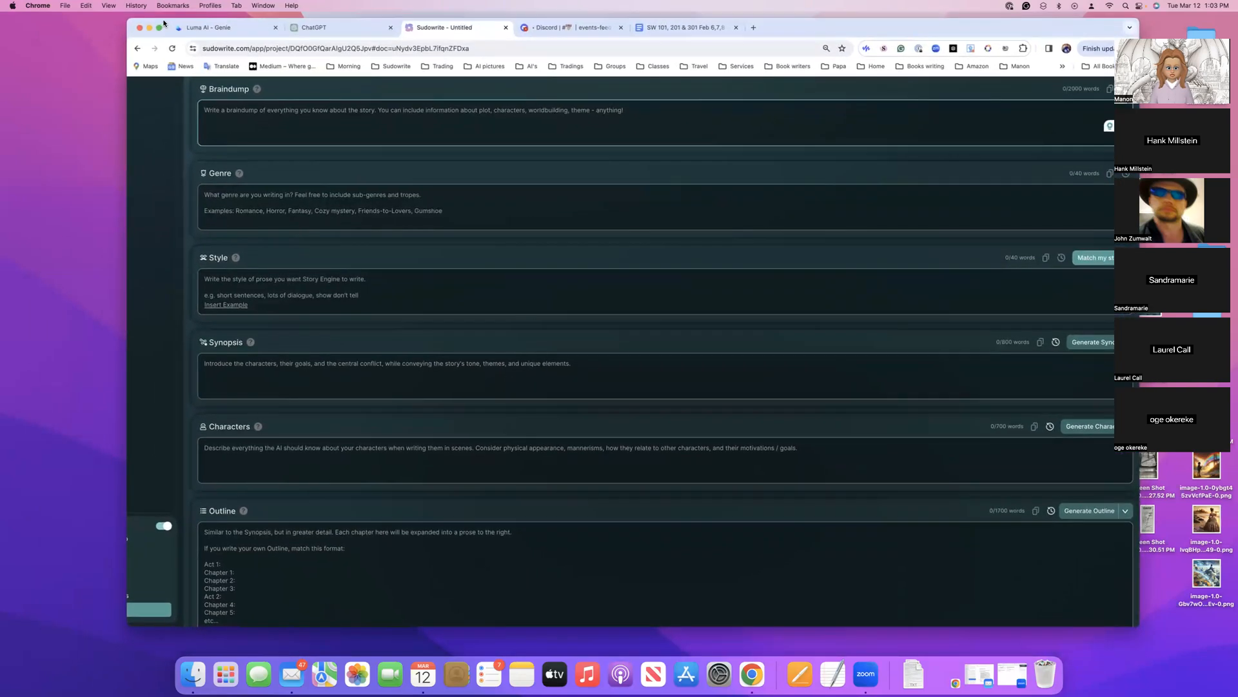
{"action": "scroll", "coordinate": [147, 509], "scroll_direction": "up", "scroll_amount": 2}
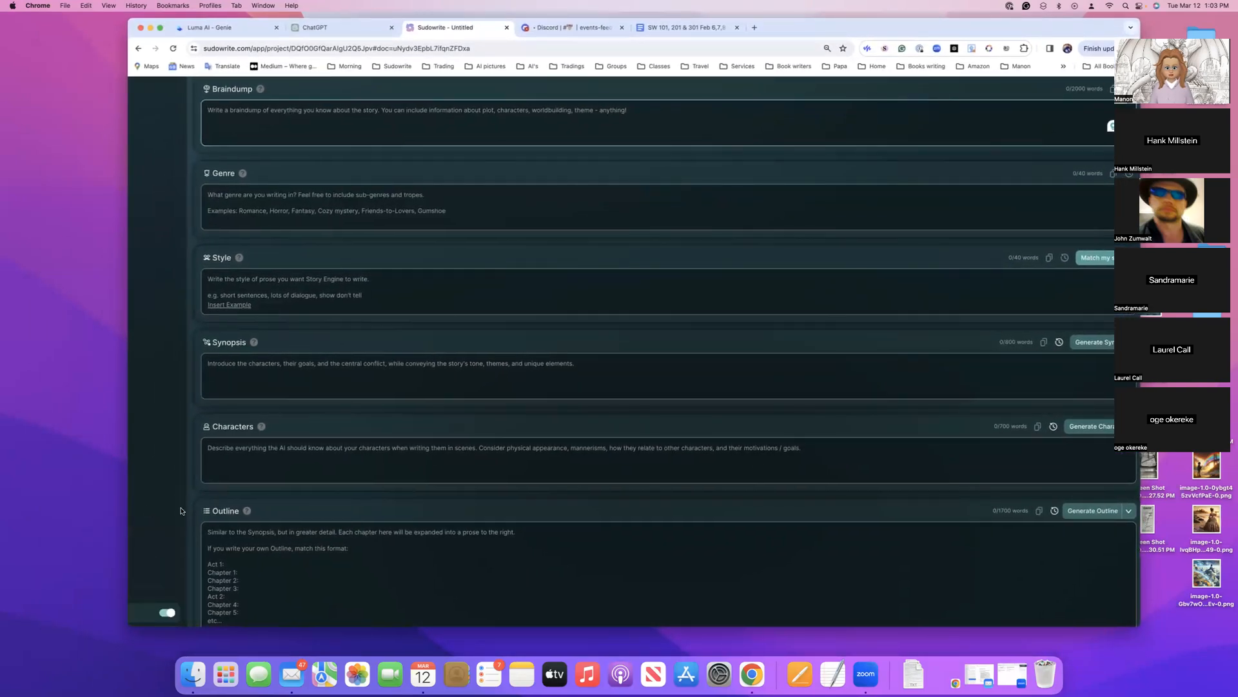
{"action": "scroll", "coordinate": [182, 509], "scroll_direction": "left", "scroll_amount": 1}
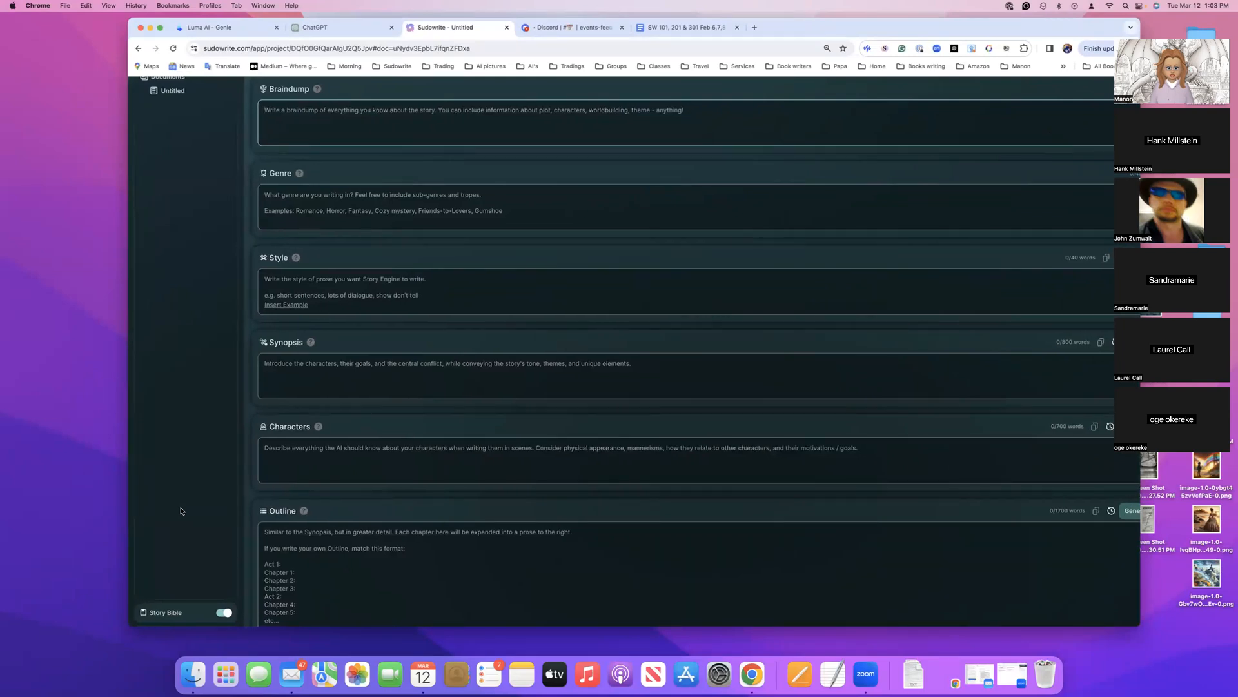
{"action": "left_click", "coordinate": [175, 605]}
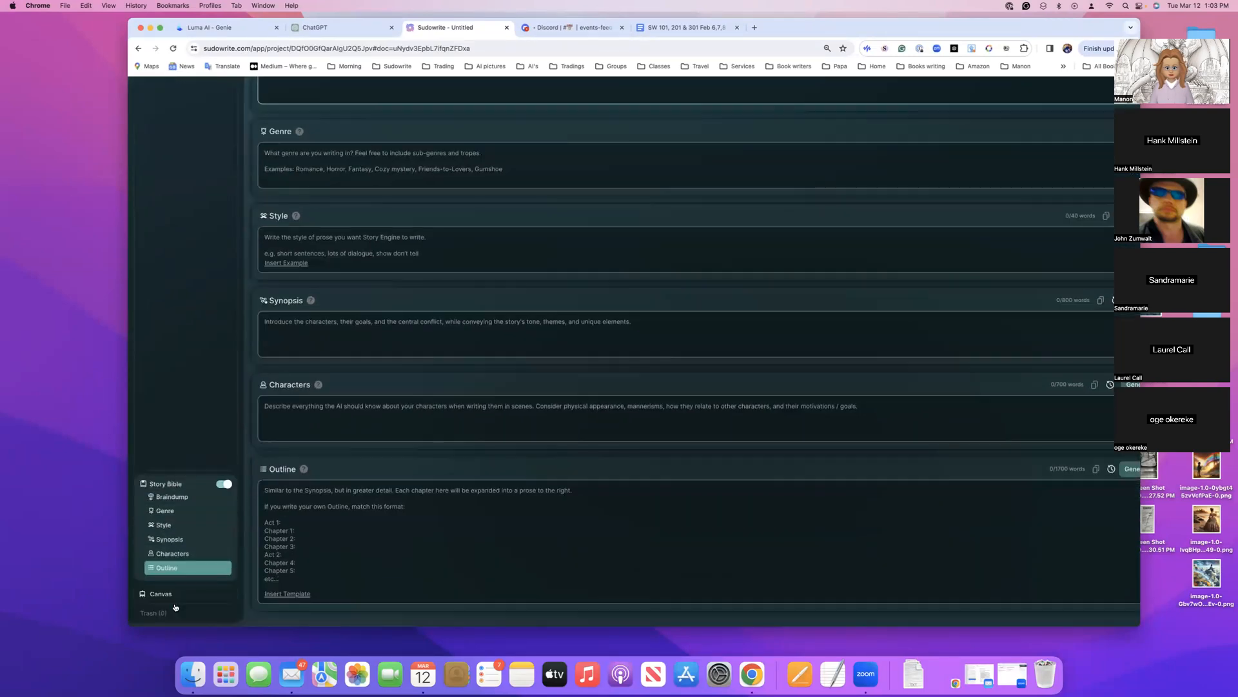
{"action": "left_click", "coordinate": [160, 597]}
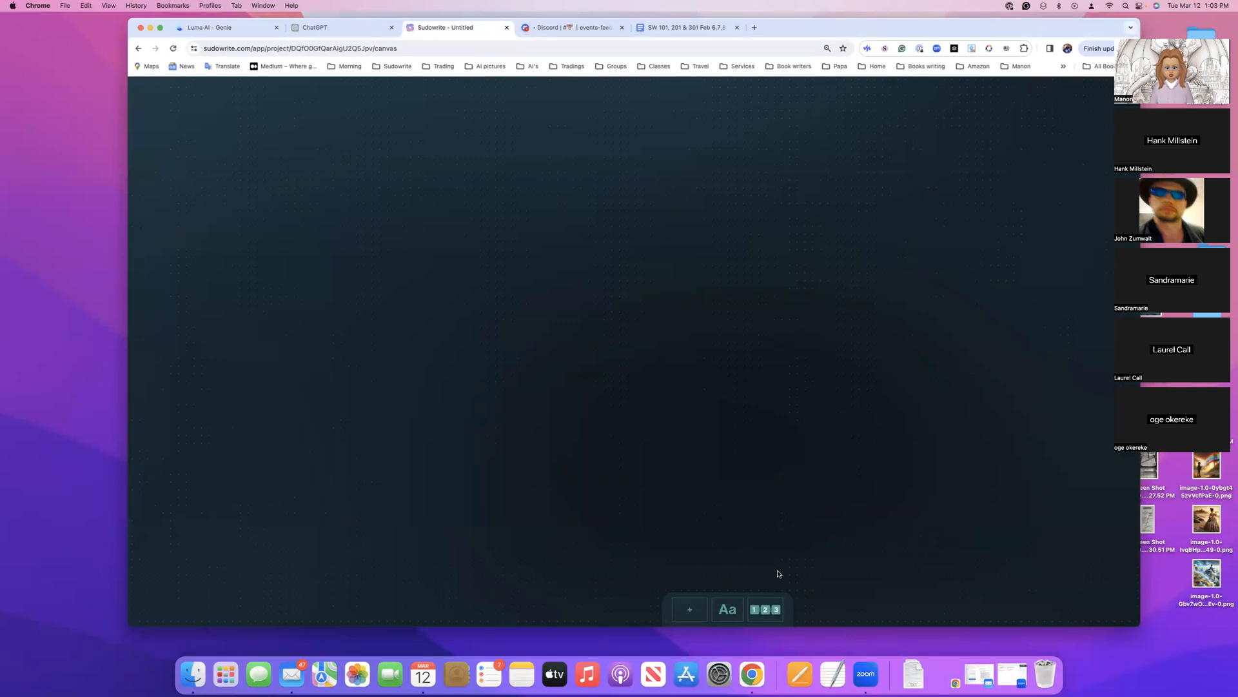
Add an outline to the canvas and choose The Hero's Journey as its story structure
{"action": "left_click", "coordinate": [768, 605]}
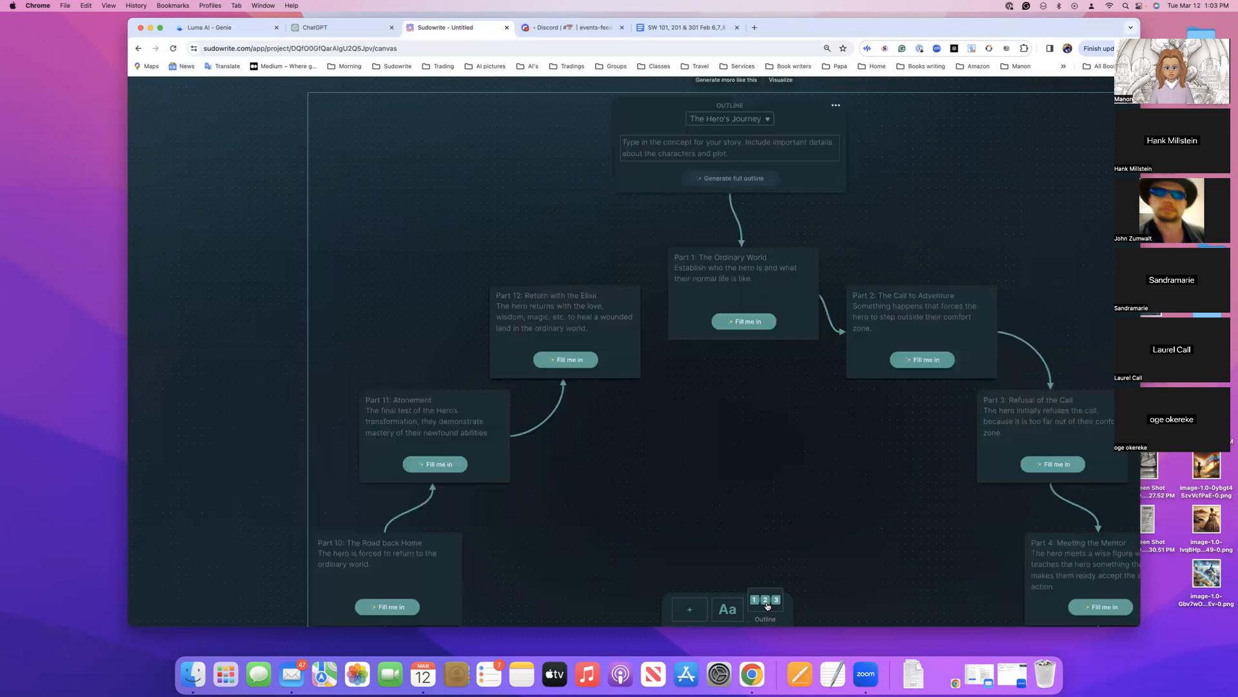
{"action": "scroll", "coordinate": [767, 509], "scroll_direction": "right", "scroll_amount": 1}
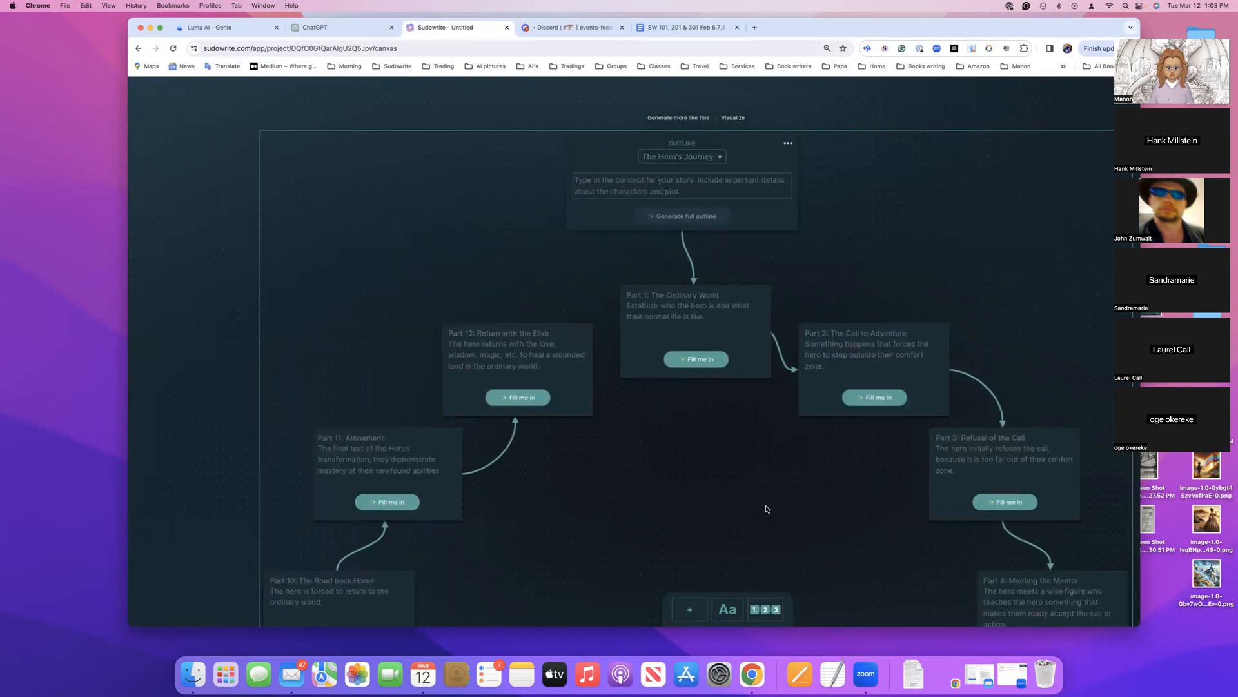
{"action": "scroll", "coordinate": [768, 509], "scroll_direction": "down", "scroll_amount": 1}
{"action": "scroll", "coordinate": [767, 508], "scroll_direction": "up", "scroll_amount": 1}
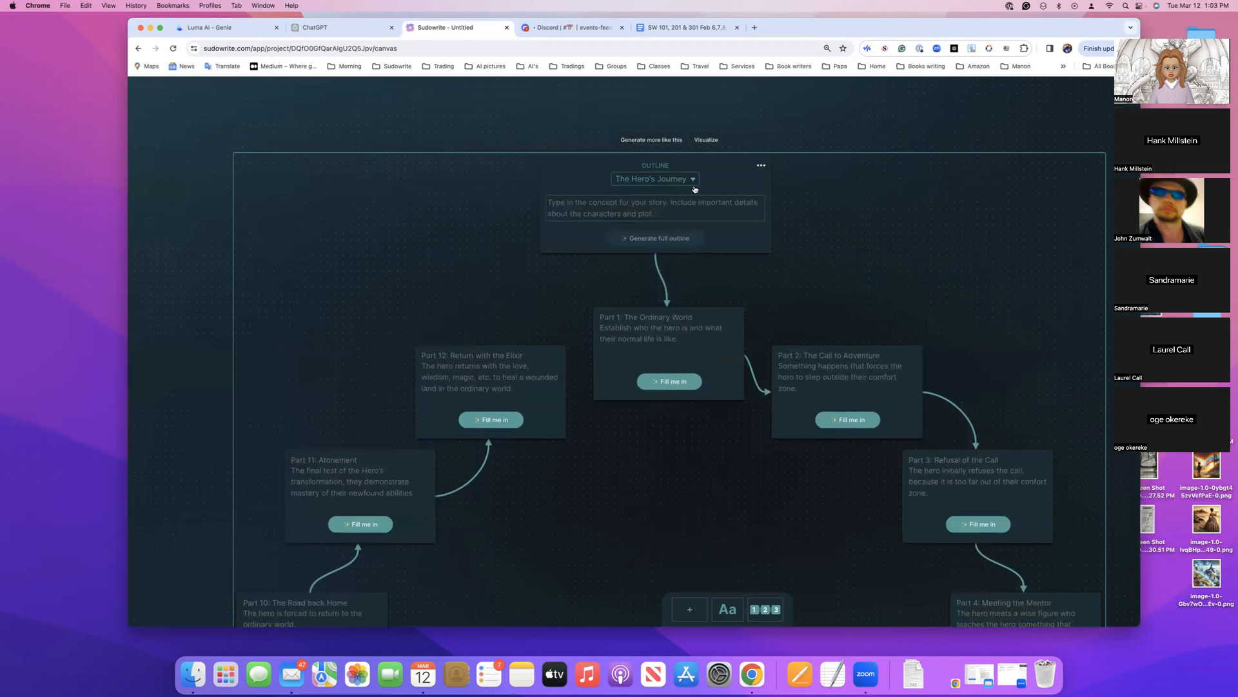
{"action": "left_click", "coordinate": [693, 181]}
{"action": "scroll", "coordinate": [693, 181], "scroll_direction": "up", "scroll_amount": 3}
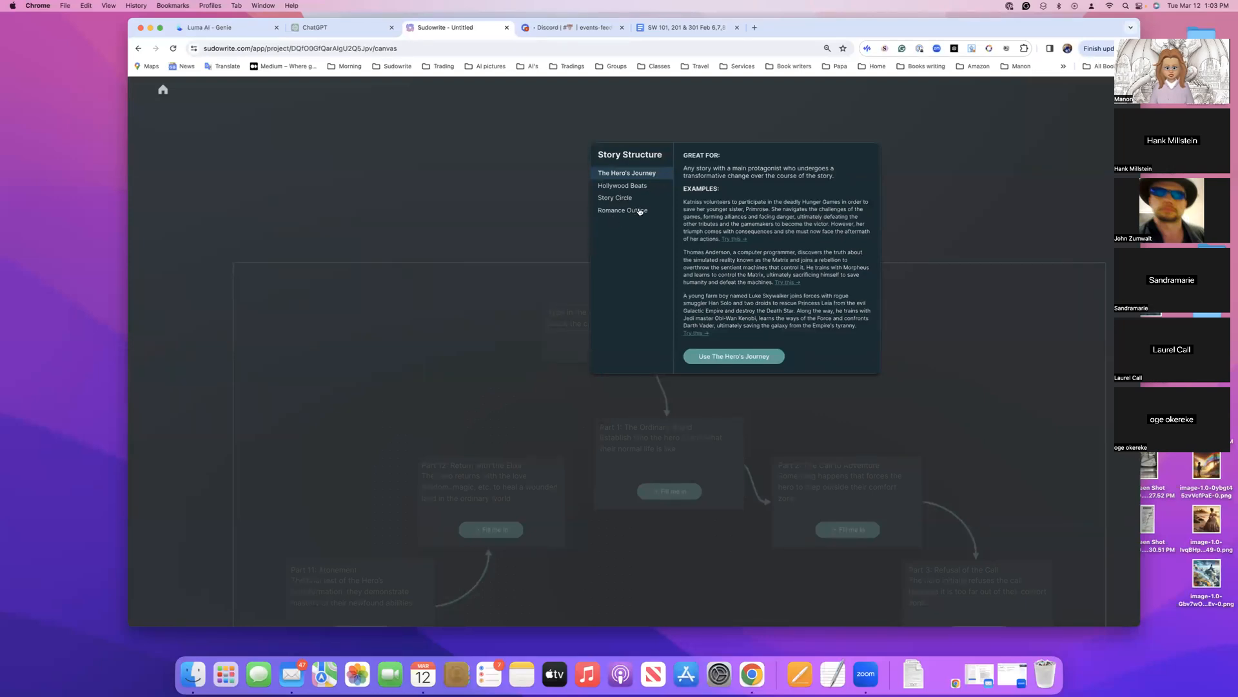
{"action": "left_click", "coordinate": [750, 357]}
Enter "Ava the astronote journals" as the story concept of the outline
{"action": "left_click", "coordinate": [619, 315]}
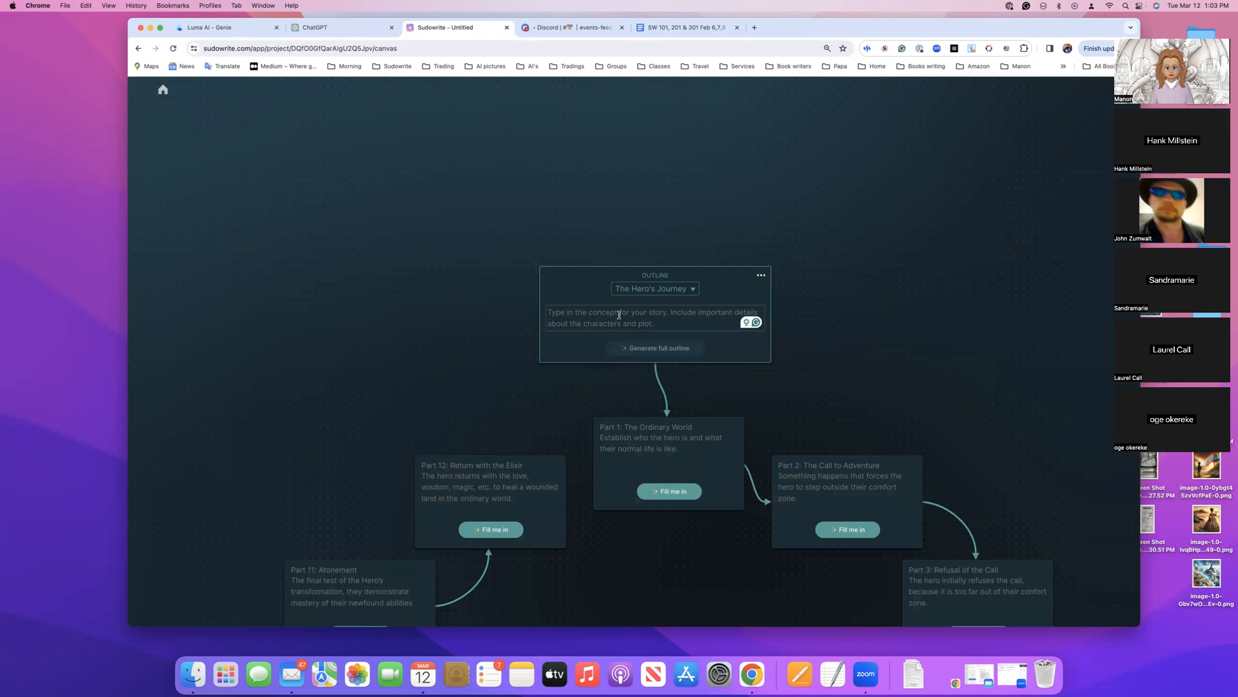
{"action": "type", "text": "Ava th"}
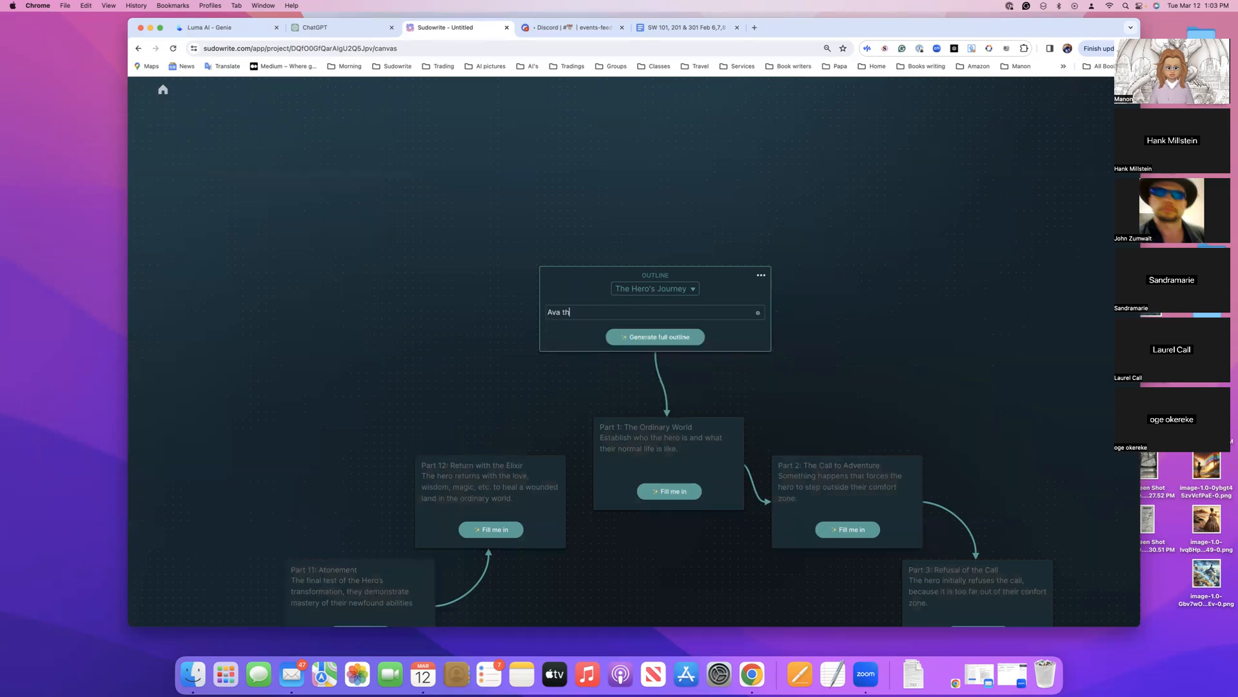
{"action": "type", "text": "e astronote"}
{"action": "mouse_move", "coordinate": [601, 313]}
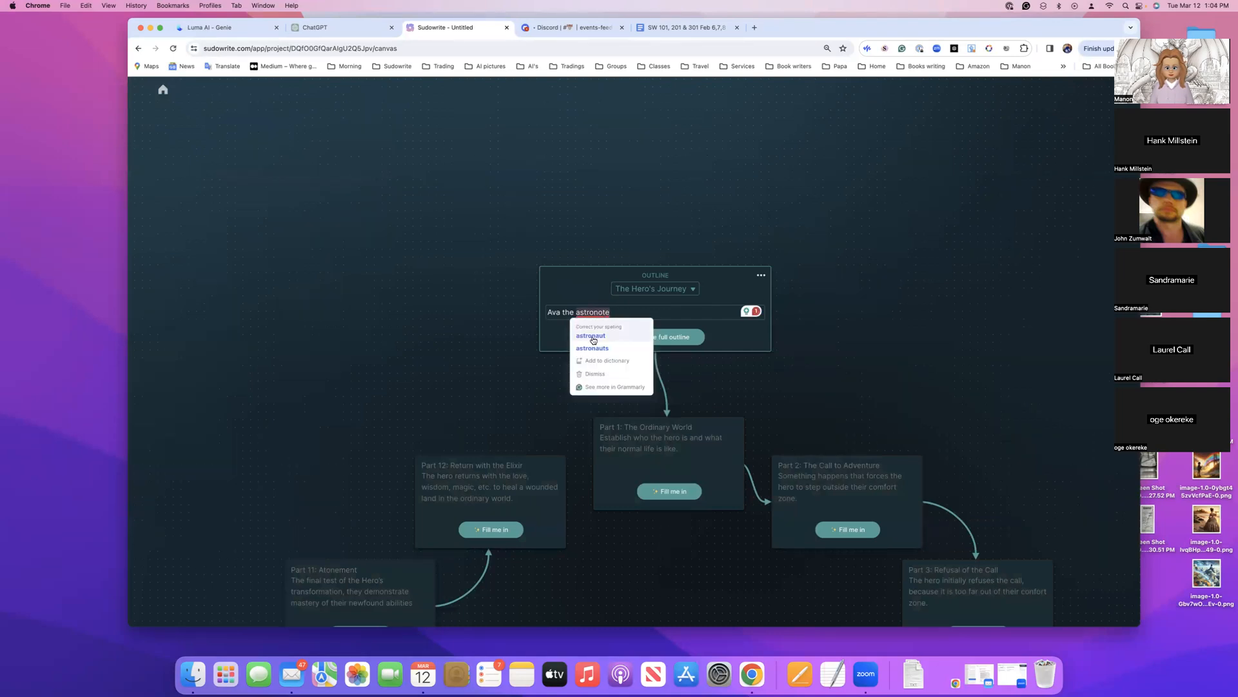
{"action": "left_click", "coordinate": [593, 339]}
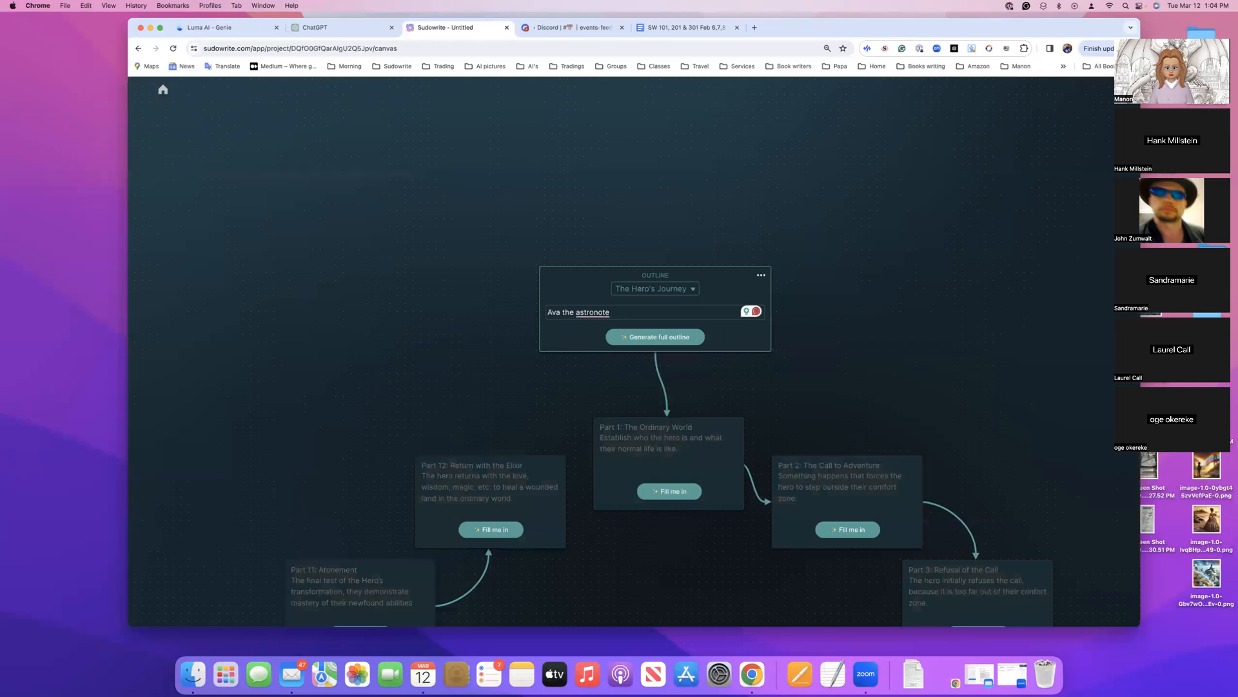
{"action": "type", "text": "journa"}
Try to correct "astronote" in the concept to the suggested spelling "astronaut"
{"action": "scroll", "coordinate": [591, 307], "scroll_direction": "down", "scroll_amount": 1}
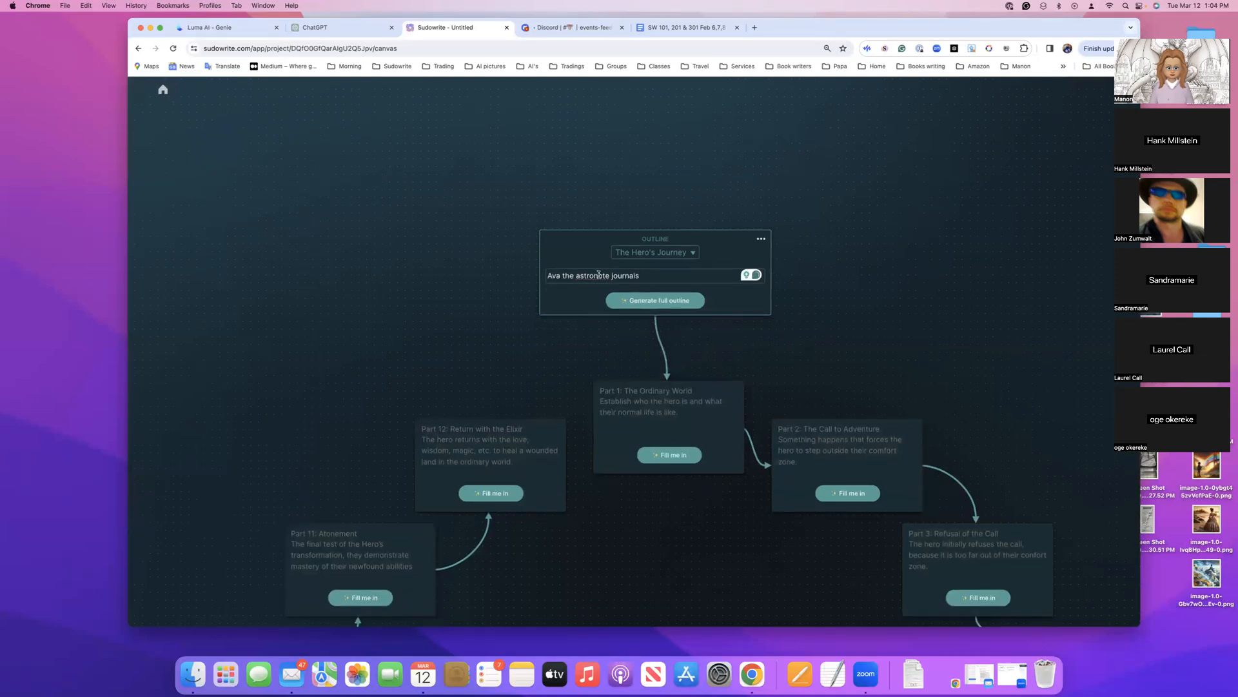
{"action": "right_click", "coordinate": [599, 274]}
{"action": "left_click", "coordinate": [596, 276]}
{"action": "mouse_move", "coordinate": [594, 276]}
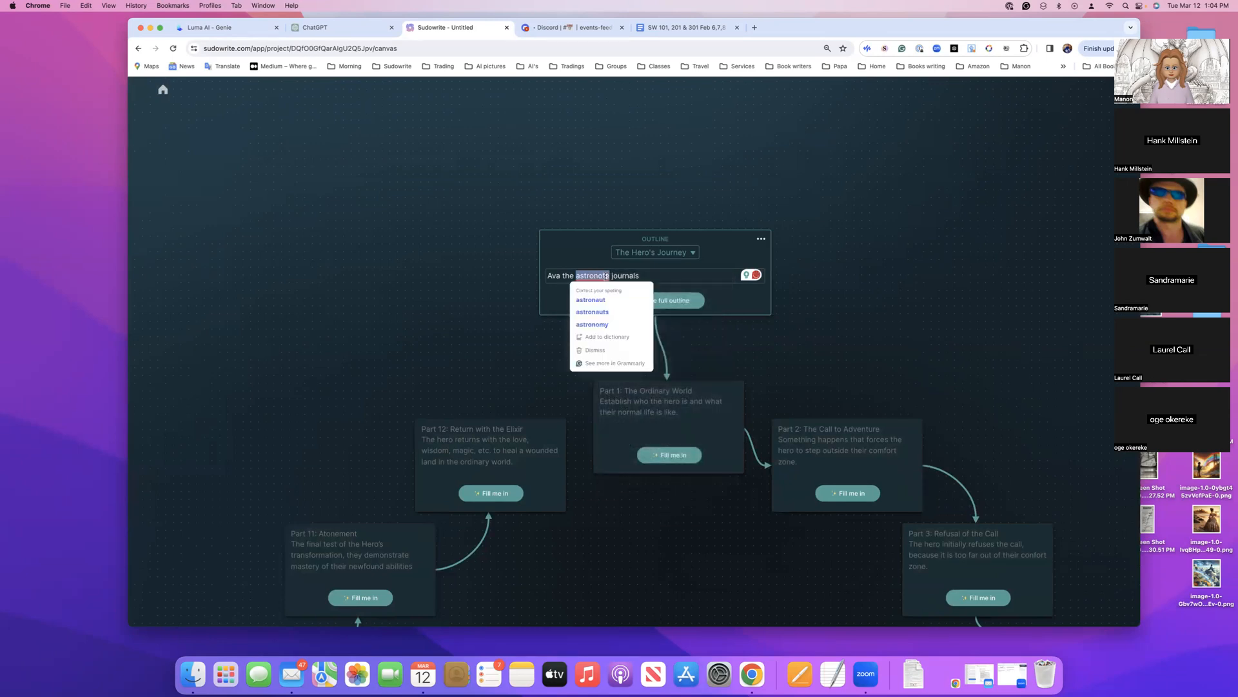
{"action": "left_click", "coordinate": [589, 302]}
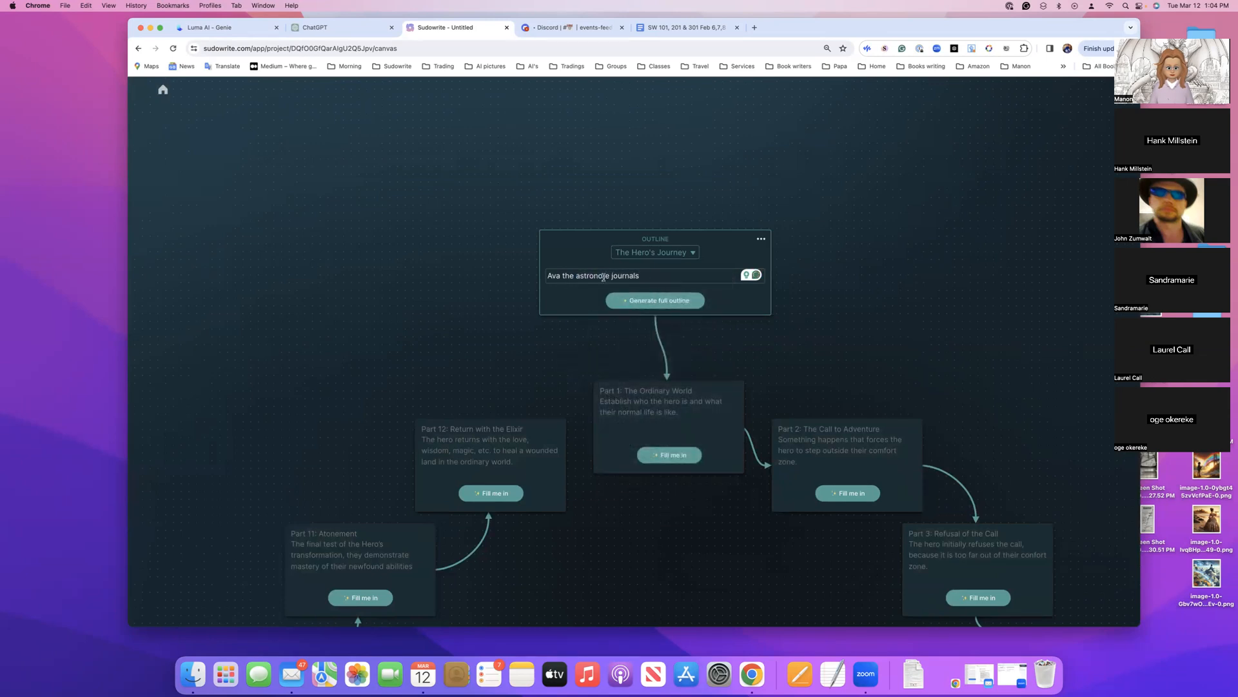
Retype the misspelled word in the concept as "astraute" and check its spelling suggestions
{"action": "key", "text": "BackSpace"}
{"action": "key", "text": "BackSpace"}
{"action": "key", "text": "BackSpace"}
{"action": "key", "text": "BackSpace"}
{"action": "key", "text": "BackSpace"}
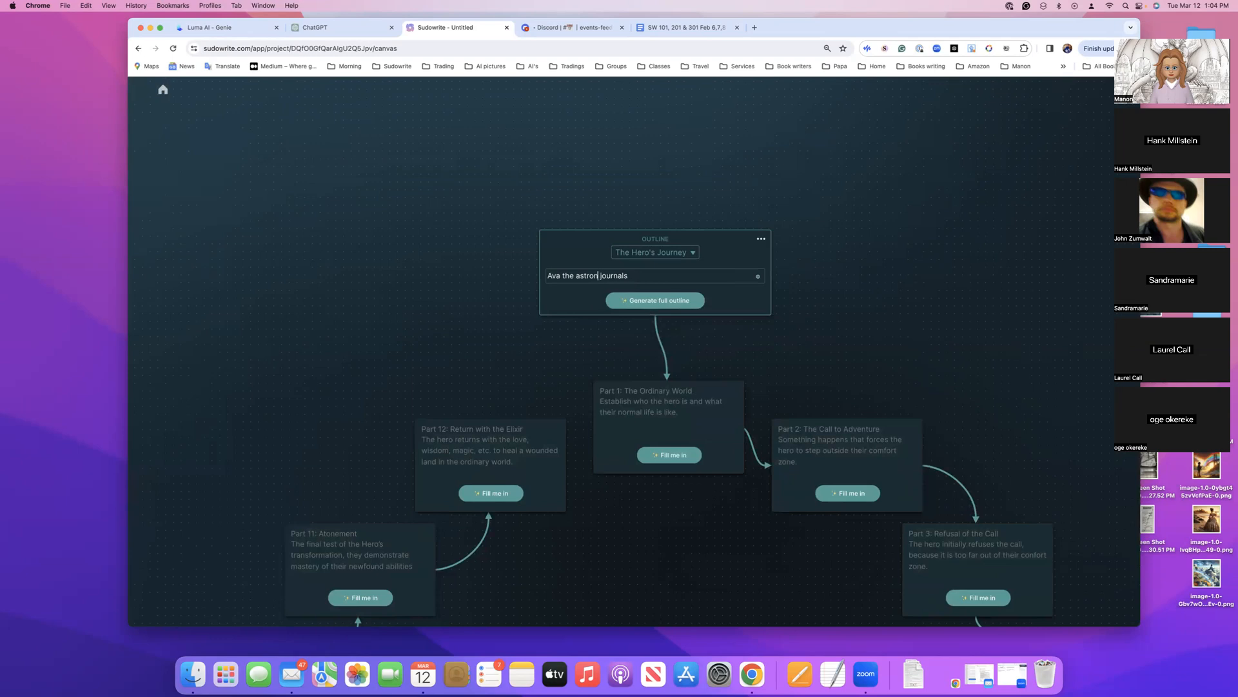
{"action": "type", "text": "aute"}
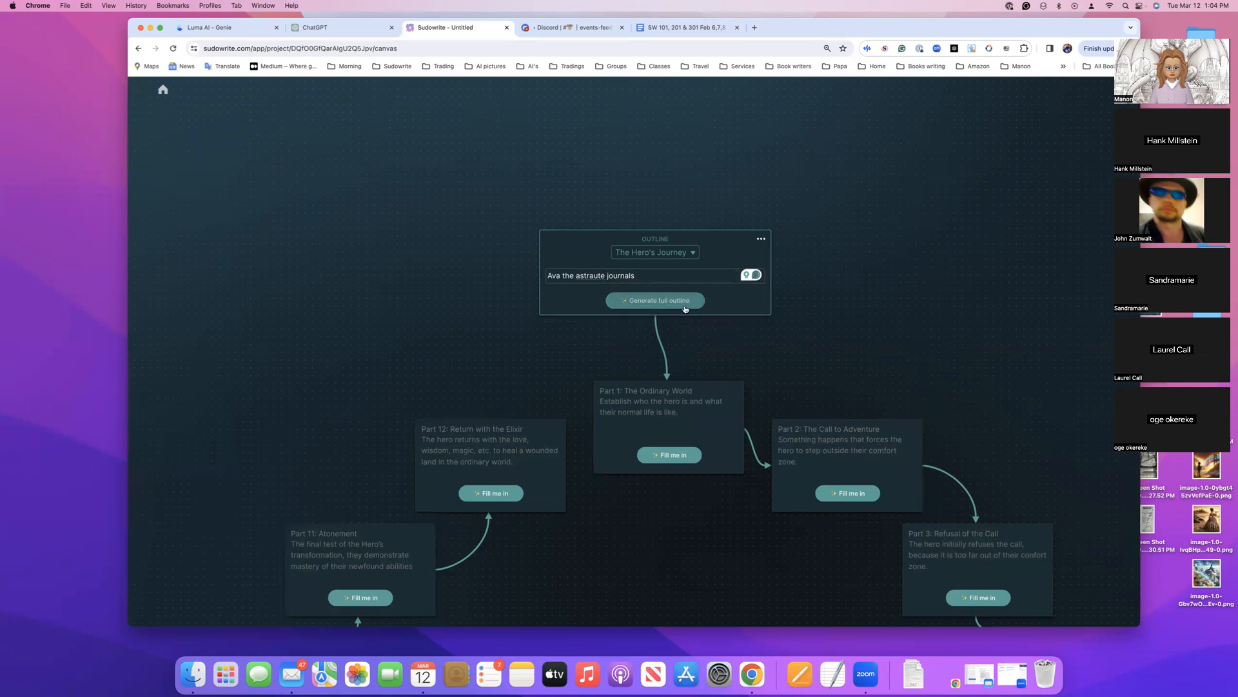
{"action": "right_click", "coordinate": [591, 276]}
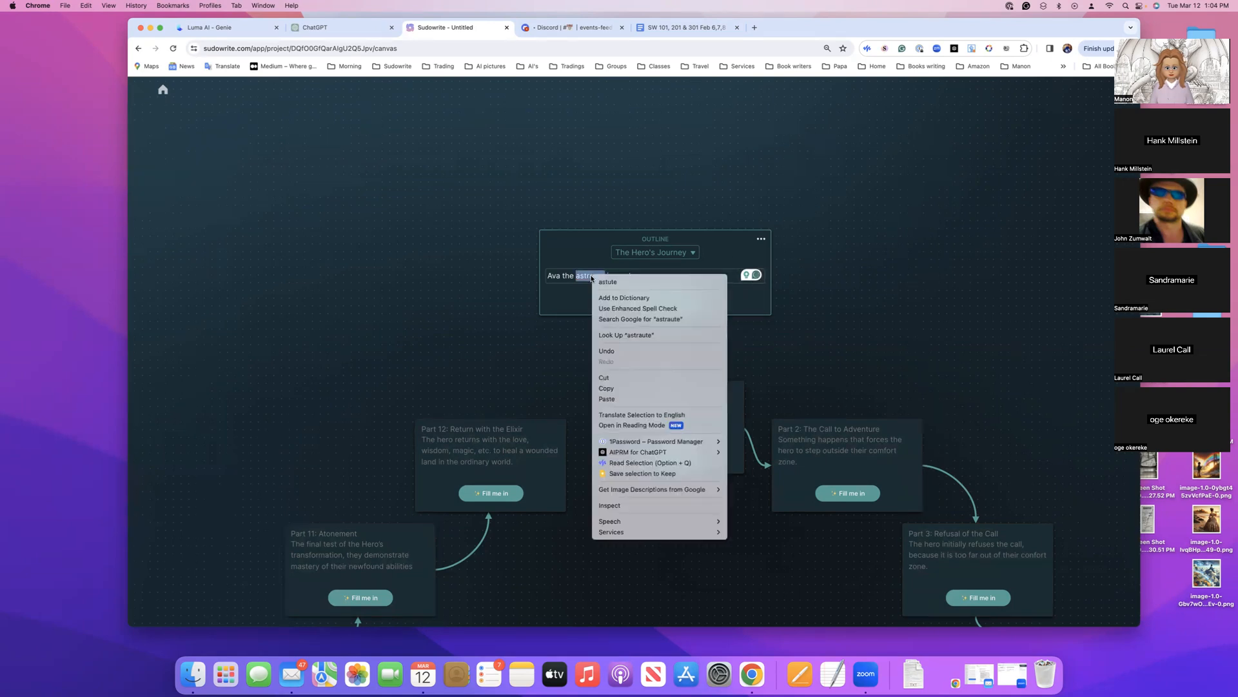
{"action": "left_click", "coordinate": [580, 278]}
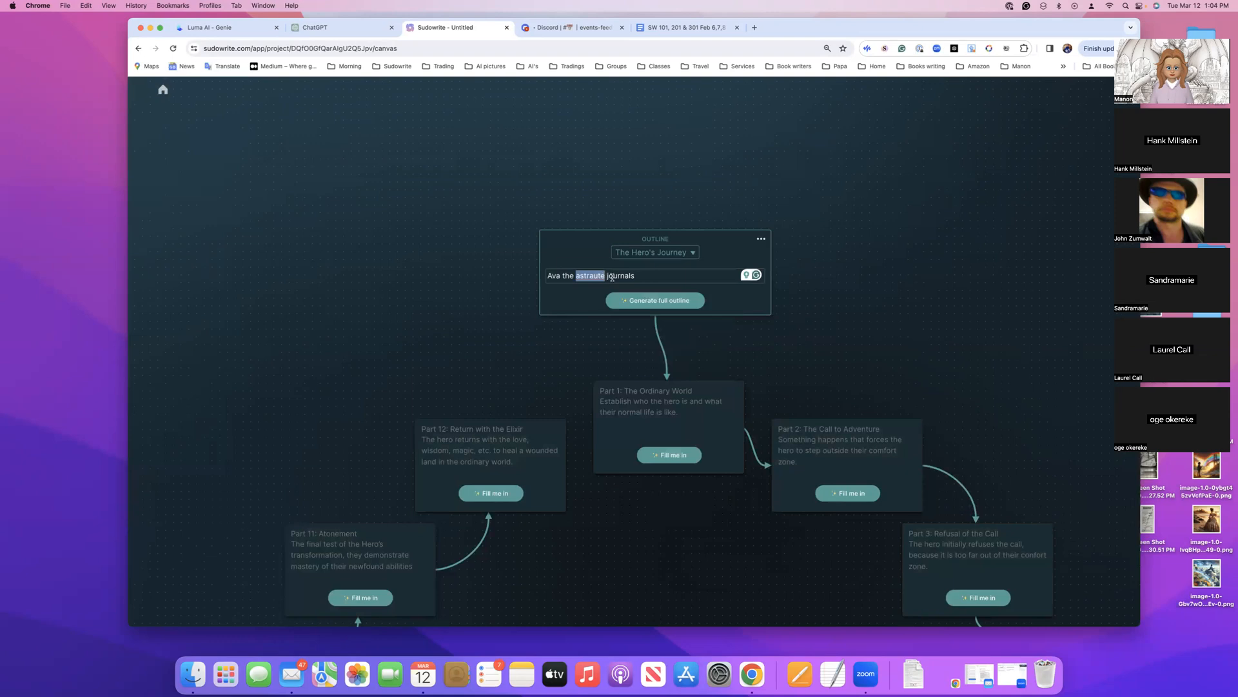
Retype the misspelled word as "astronaute" and correct it to the suggested spelling "astronaut"
{"action": "key", "text": "Right"}
{"action": "key", "text": "BackSpace"}
{"action": "key", "text": "BackSpace"}
{"action": "key", "text": "BackSpace"}
{"action": "key", "text": "BackSpace"}
{"action": "type", "text": "o"}
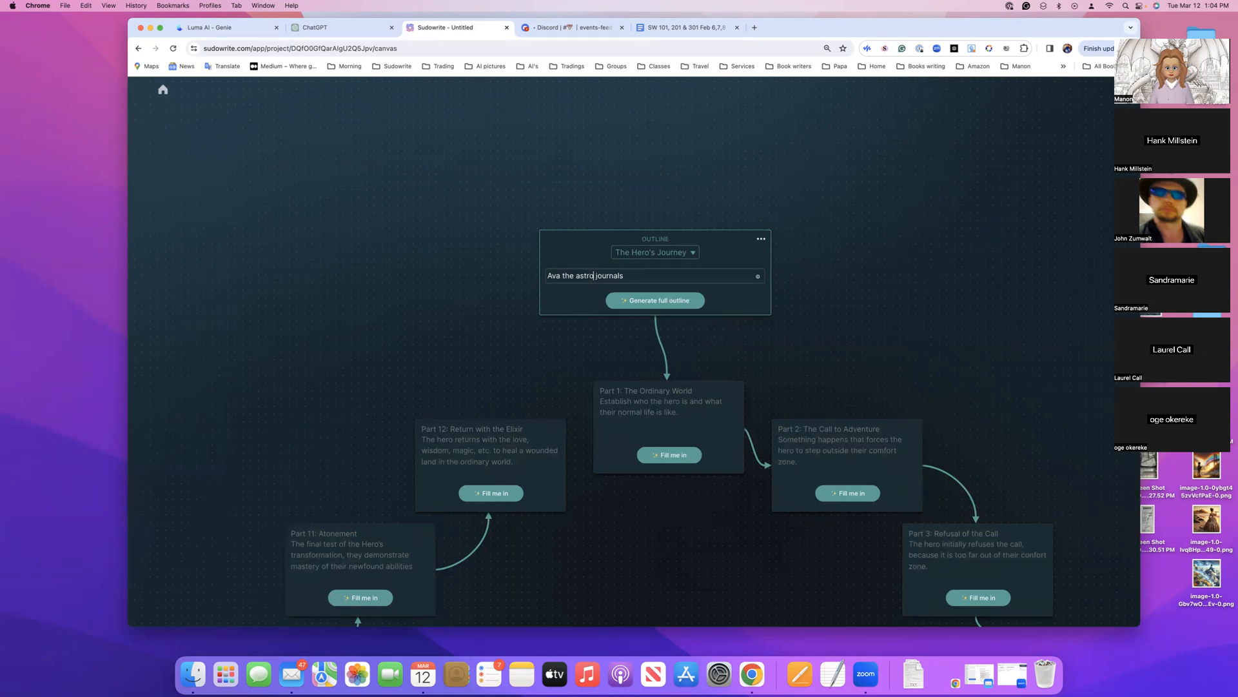
{"action": "type", "text": "naute"}
{"action": "scroll", "coordinate": [852, 349], "scroll_direction": "down", "scroll_amount": 1}
{"action": "left_click", "coordinate": [651, 272]}
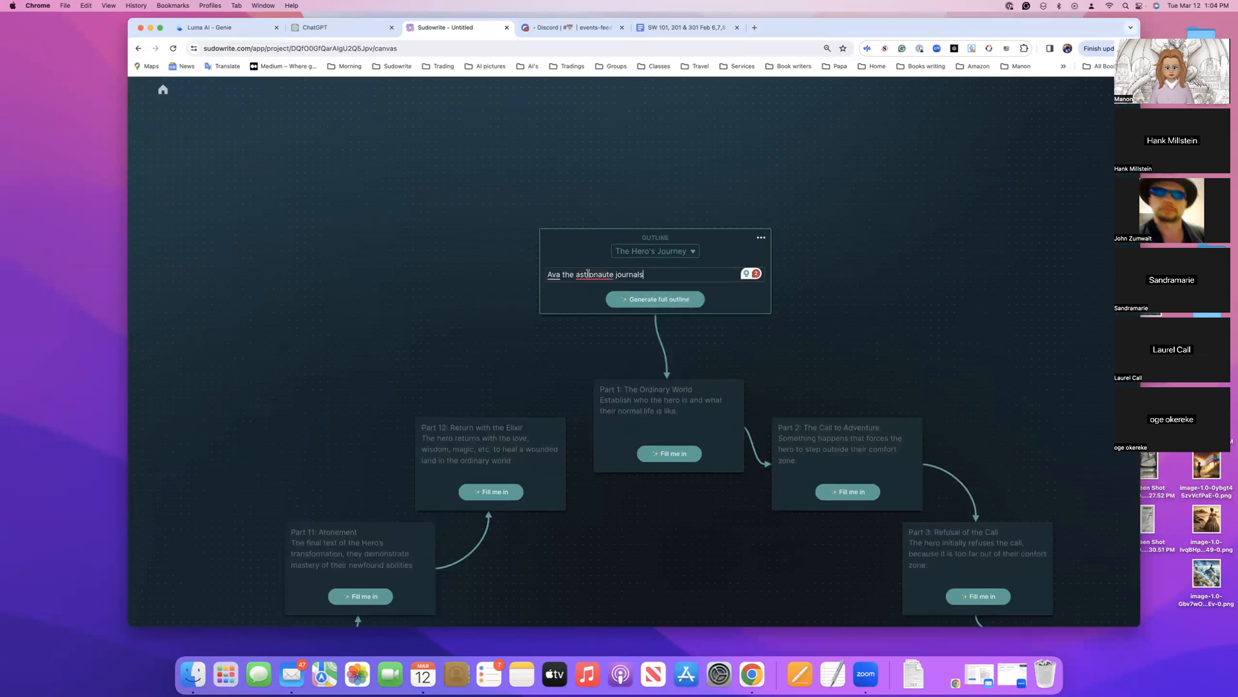
{"action": "mouse_move", "coordinate": [588, 274]}
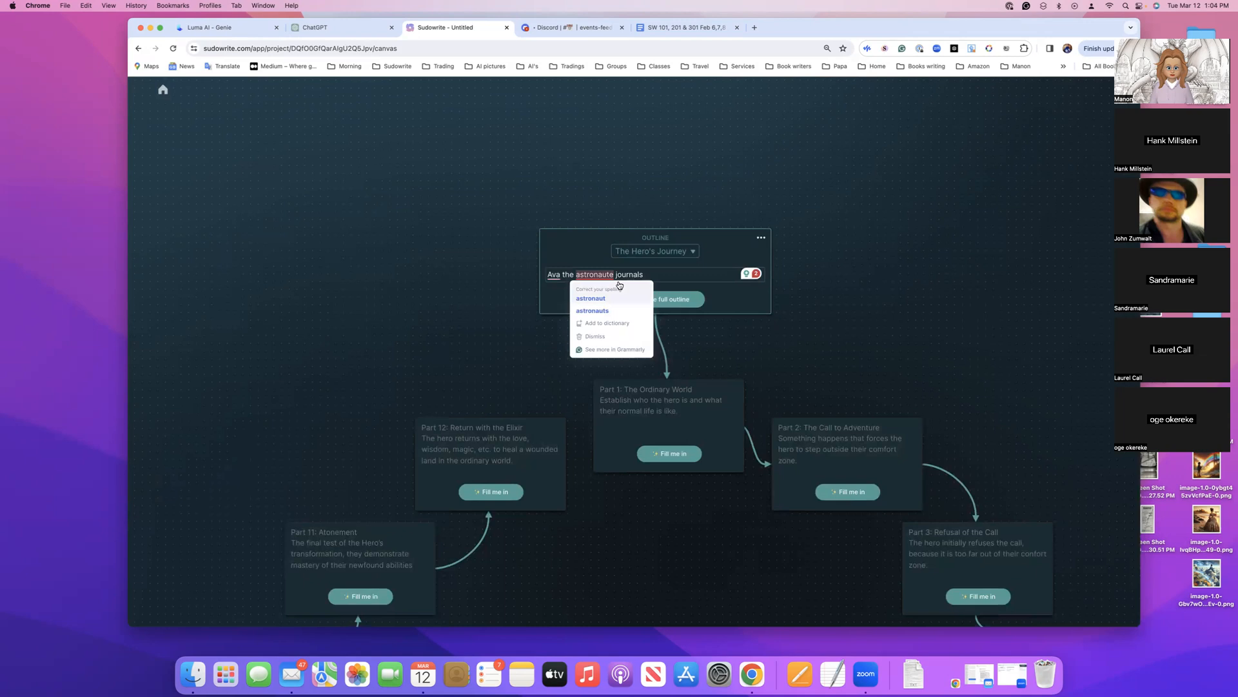
{"action": "left_click", "coordinate": [590, 298]}
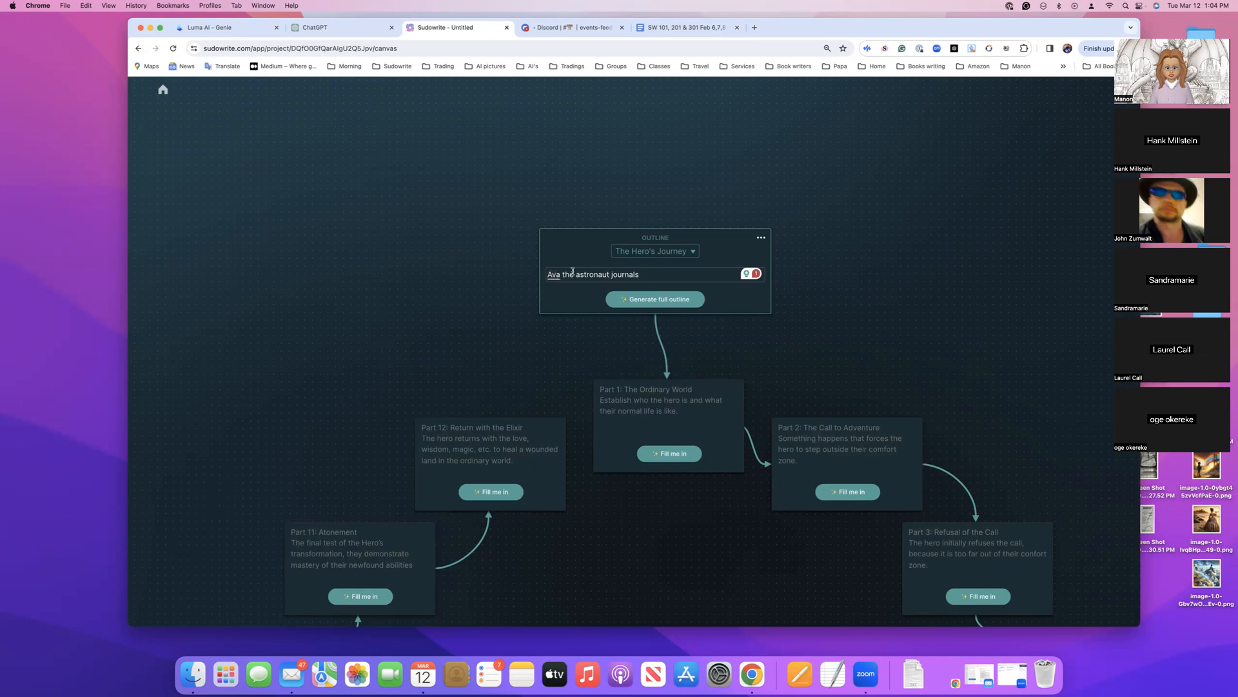
Extend the concept to "Ava the astronaut journals year 3021" and generate the full outline
{"action": "left_click", "coordinate": [646, 275]}
{"action": "type", "text": "3021"}
{"action": "type", "text": "year"}
{"action": "left_click", "coordinate": [667, 297]}
{"action": "left_click", "coordinate": [662, 299]}
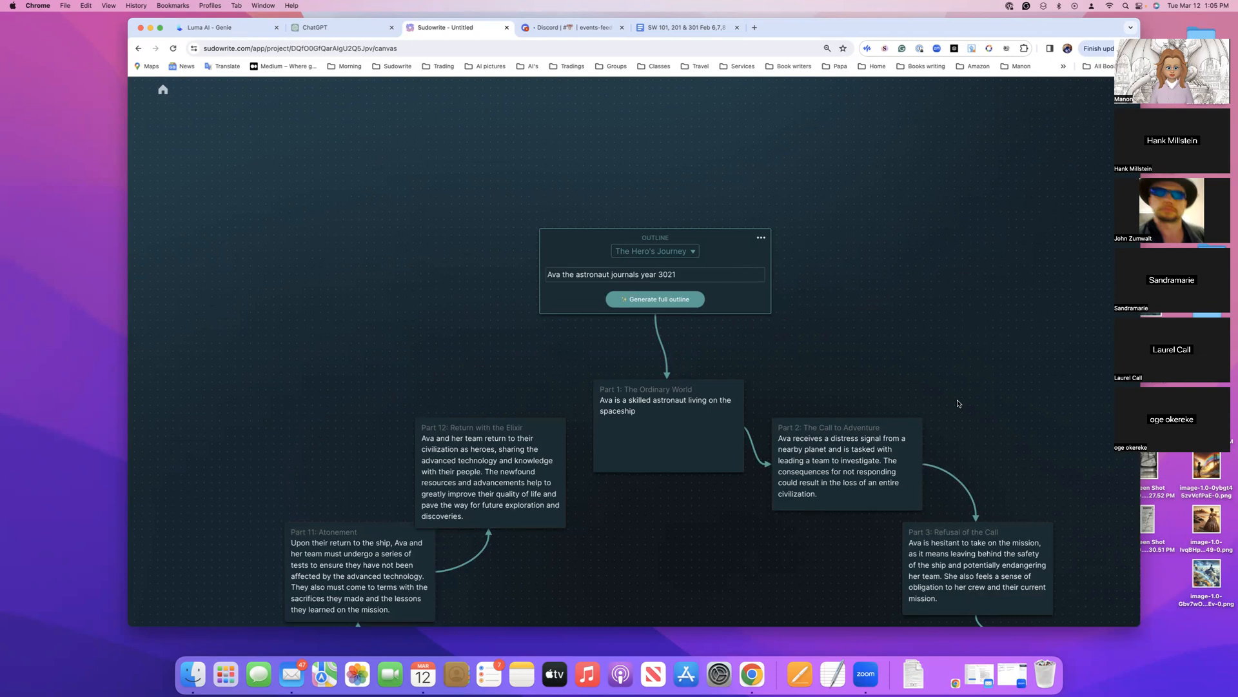
Look over the generated Hero's Journey parts around the canvas and return to the outline card
{"action": "scroll", "coordinate": [958, 403], "scroll_direction": "down", "scroll_amount": 3}
{"action": "scroll", "coordinate": [958, 403], "scroll_direction": "right", "scroll_amount": 3}
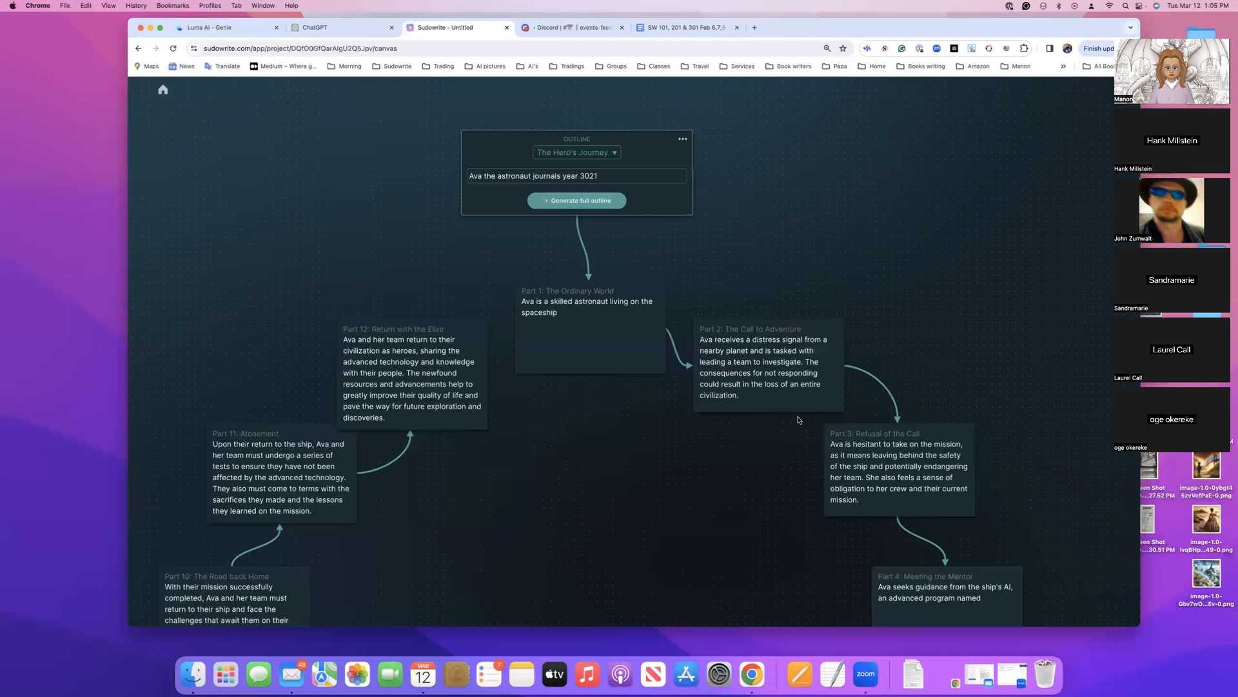
{"action": "scroll", "coordinate": [695, 447], "scroll_direction": "down", "scroll_amount": 6}
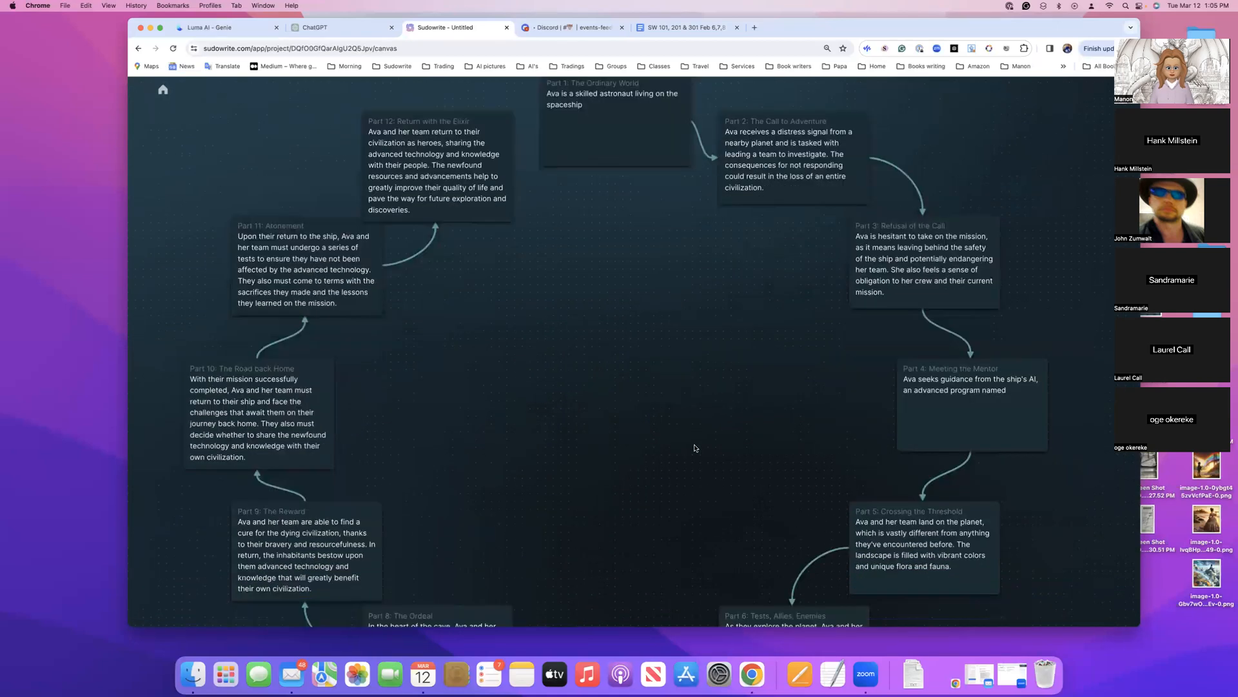
{"action": "scroll", "coordinate": [695, 448], "scroll_direction": "up", "scroll_amount": 2}
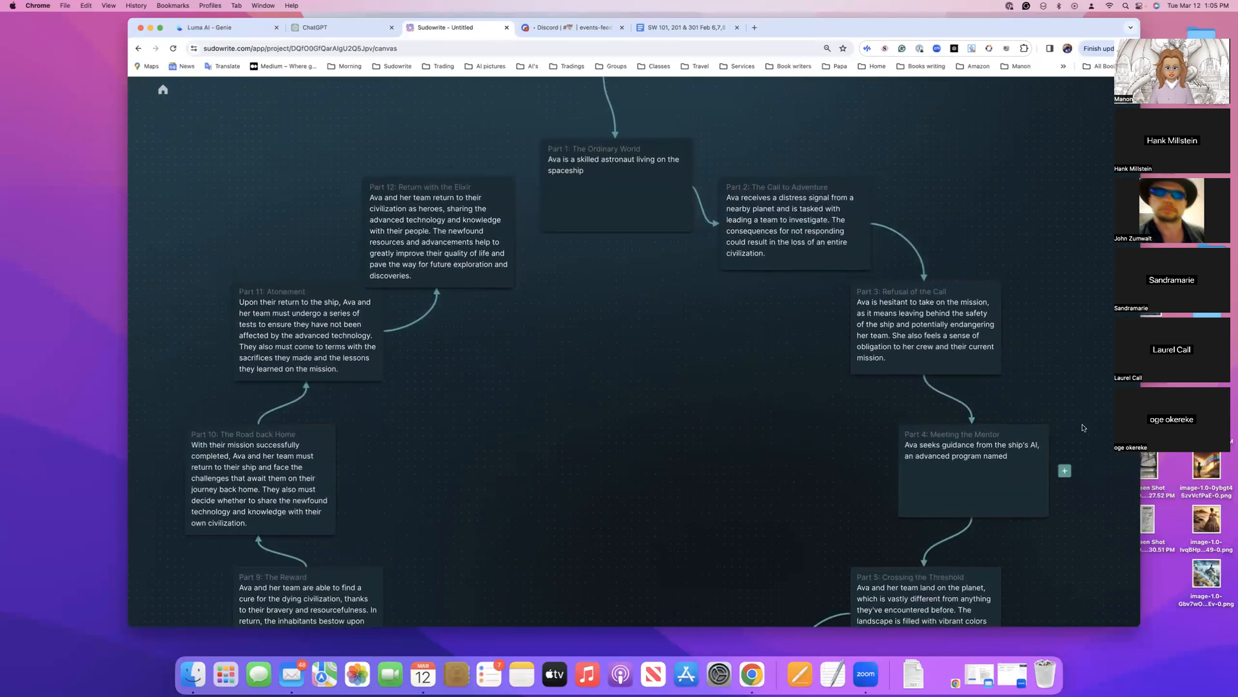
{"action": "scroll", "coordinate": [678, 310], "scroll_direction": "down", "scroll_amount": 6}
{"action": "scroll", "coordinate": [678, 310], "scroll_direction": "up", "scroll_amount": 12}
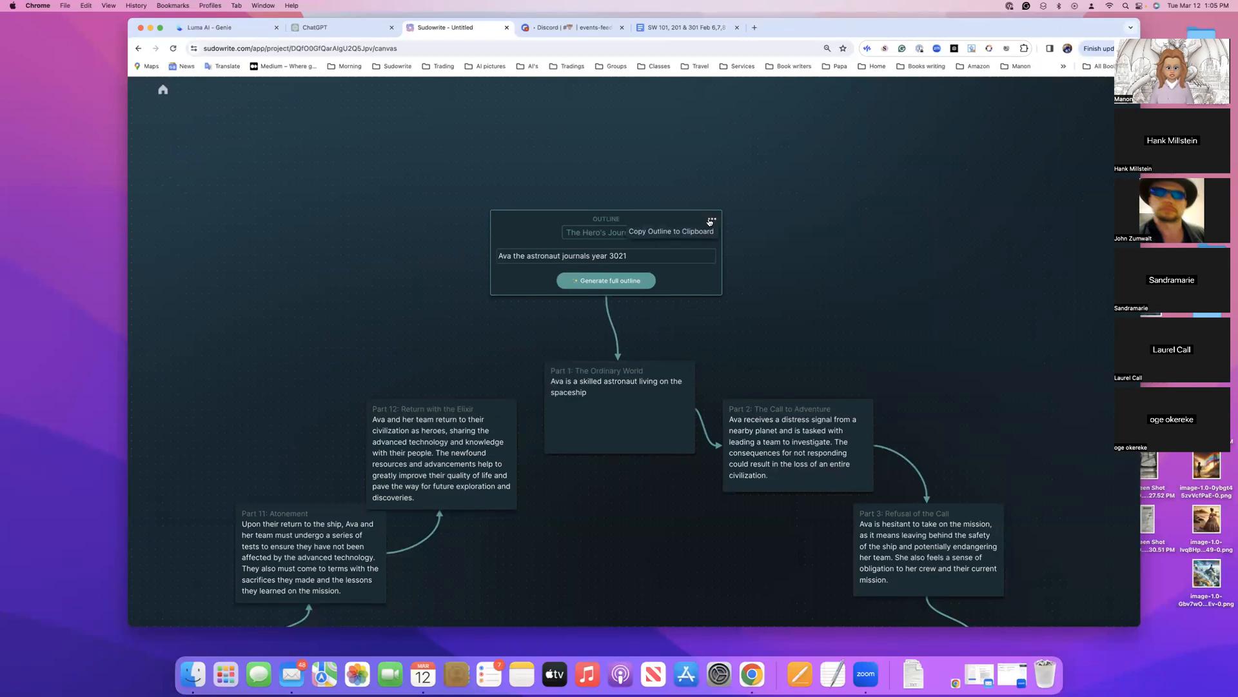
Copy the Hero's Journey outline to the clipboard and look over its parts around the canvas
{"action": "left_click", "coordinate": [697, 231]}
{"action": "scroll", "coordinate": [760, 309], "scroll_direction": "down", "scroll_amount": 5}
{"action": "scroll", "coordinate": [760, 310], "scroll_direction": "right", "scroll_amount": 2}
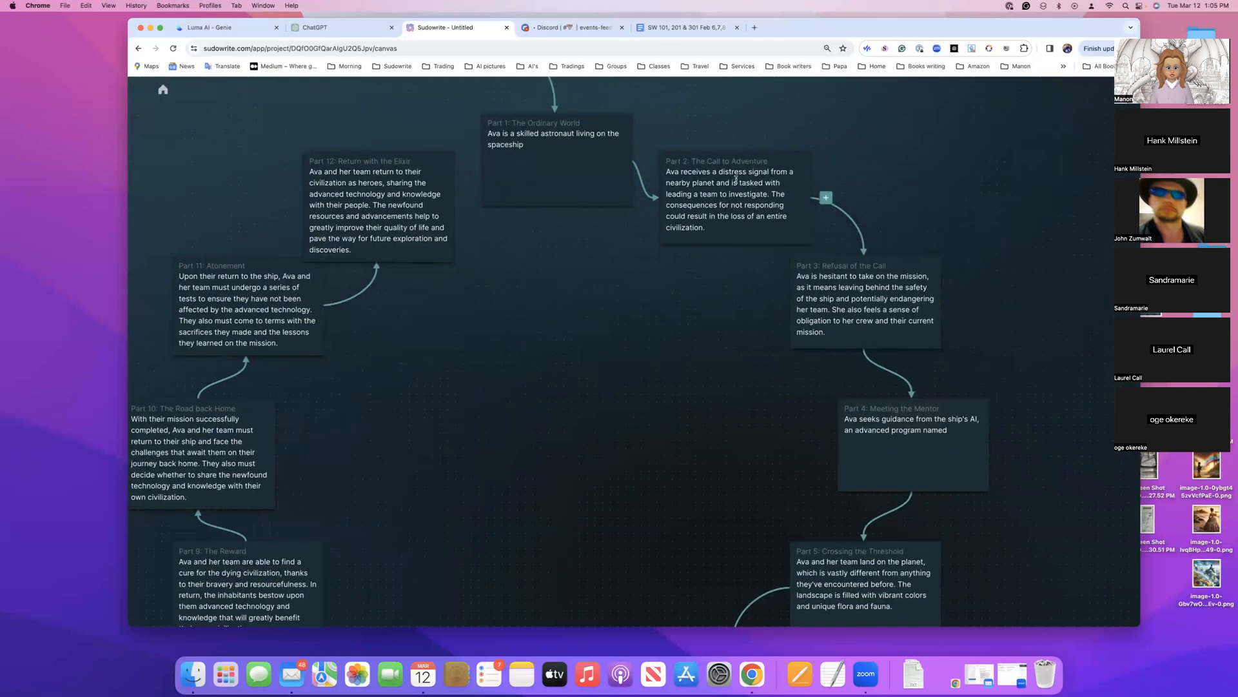
{"action": "scroll", "coordinate": [685, 327], "scroll_direction": "down", "scroll_amount": 5}
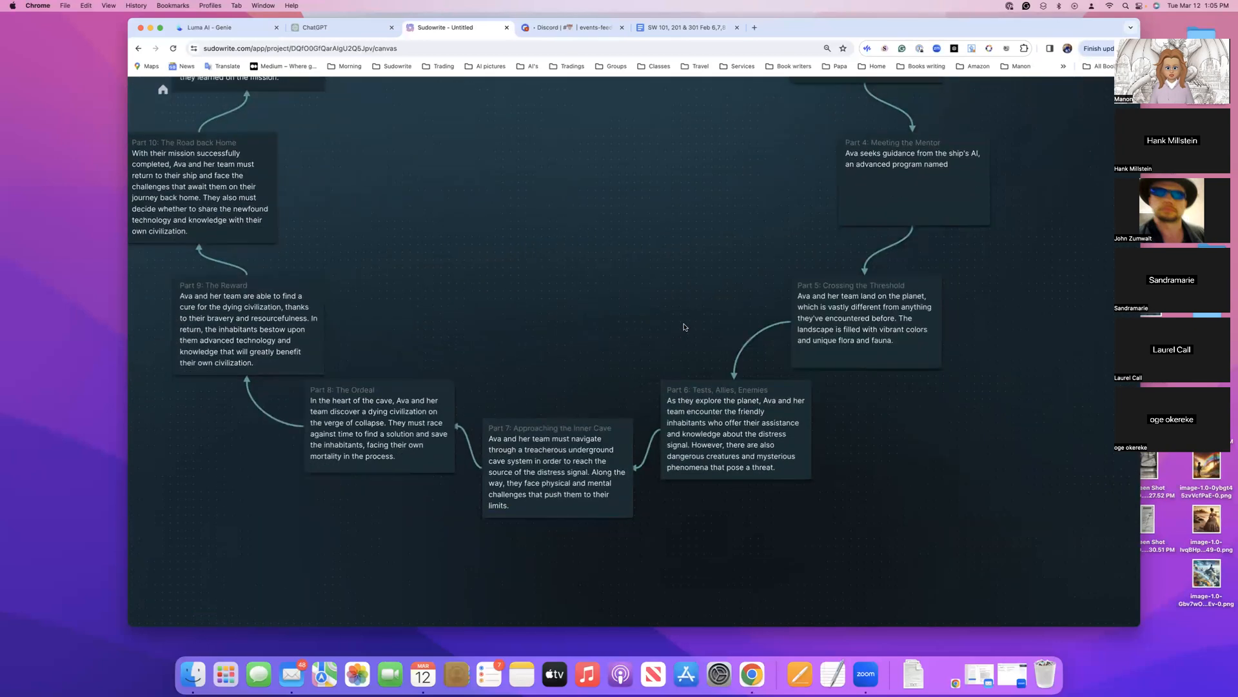
{"action": "scroll", "coordinate": [685, 327], "scroll_direction": "up", "scroll_amount": 10}
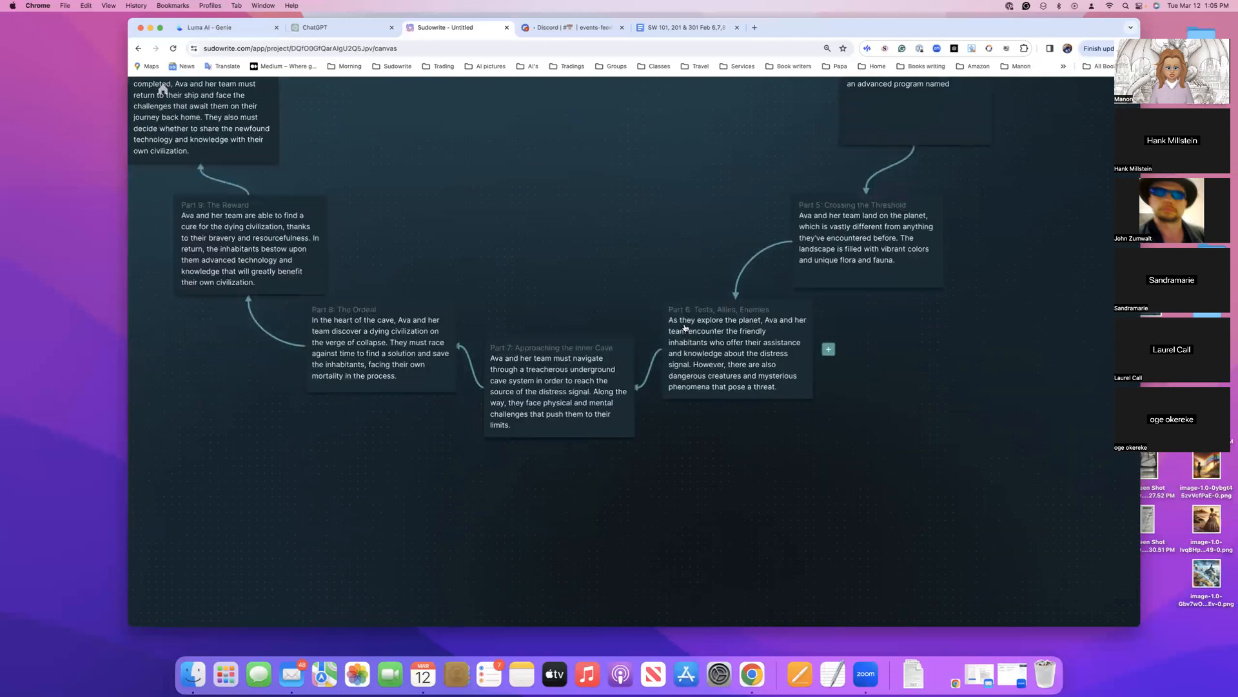
{"action": "scroll", "coordinate": [685, 327], "scroll_direction": "up", "scroll_amount": 10}
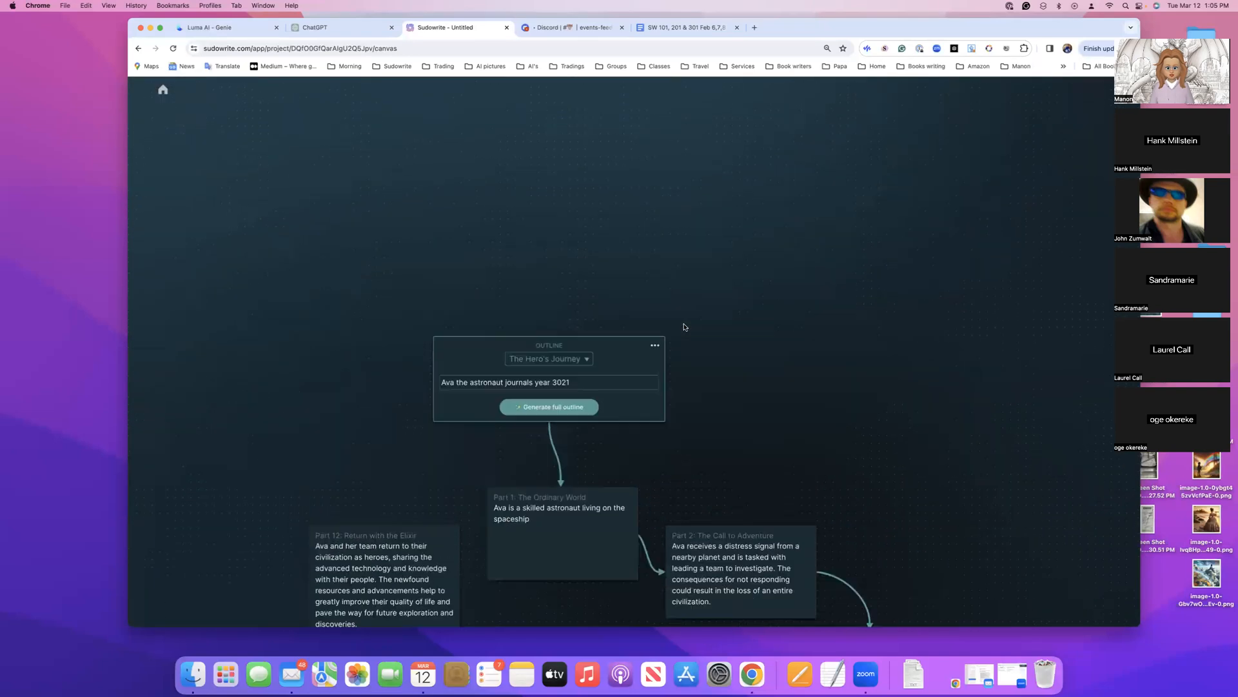
{"action": "scroll", "coordinate": [685, 327], "scroll_direction": "up", "scroll_amount": 3}
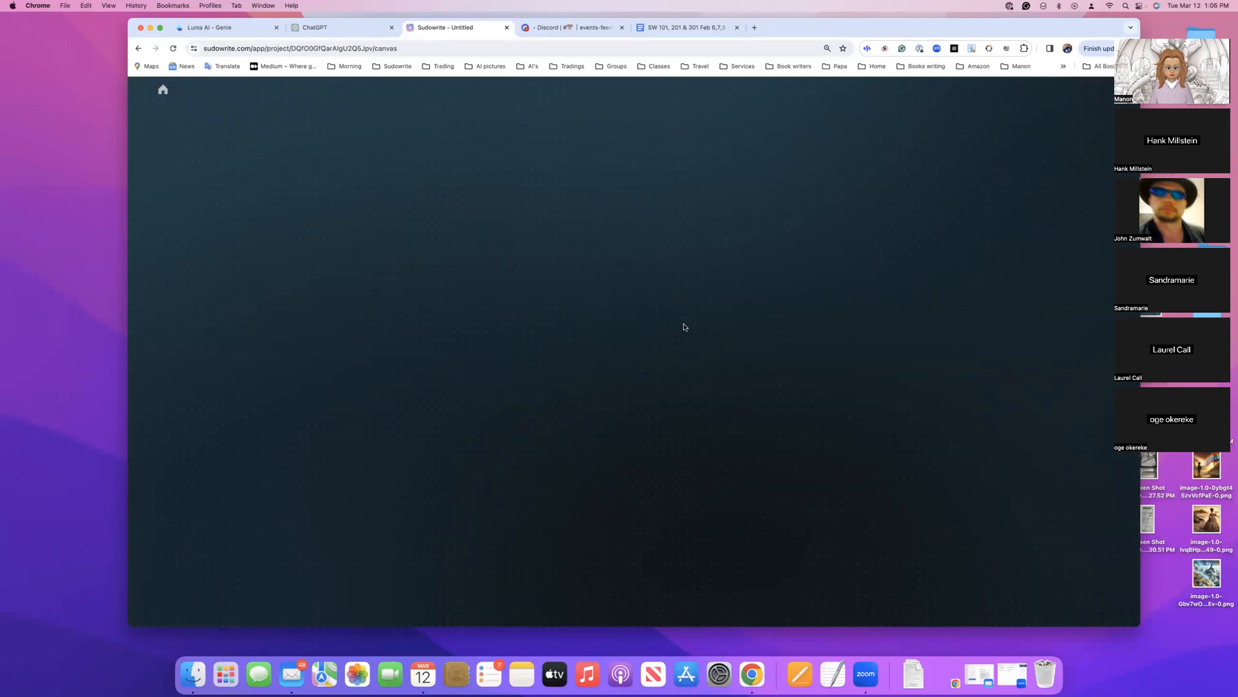
{"action": "scroll", "coordinate": [651, 405], "scroll_direction": "down", "scroll_amount": 15}
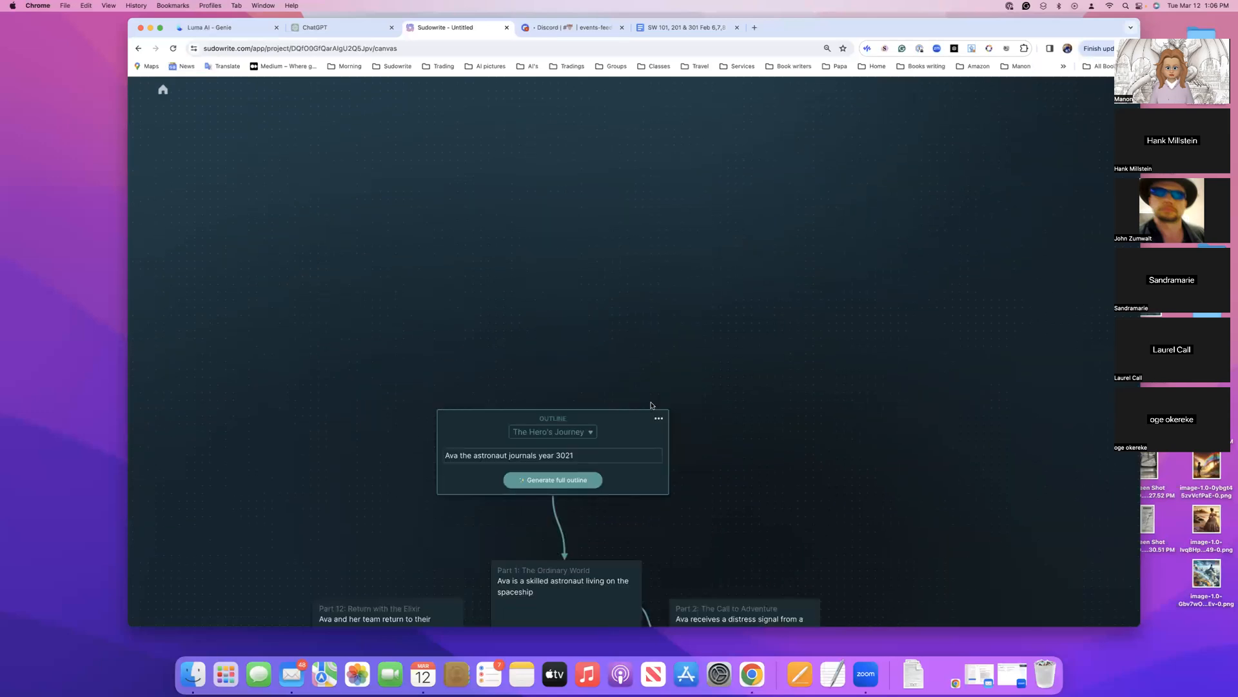
{"action": "scroll", "coordinate": [651, 405], "scroll_direction": "up", "scroll_amount": 2}
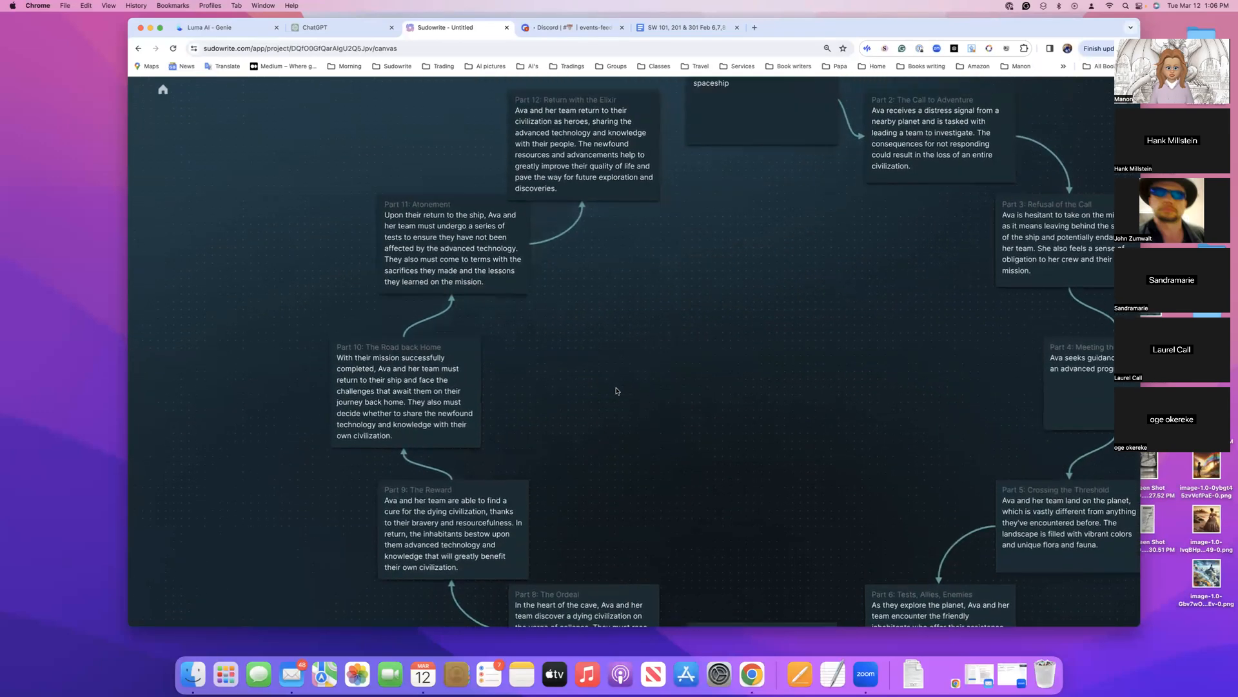
{"action": "scroll", "coordinate": [506, 244], "scroll_direction": "right", "scroll_amount": 4}
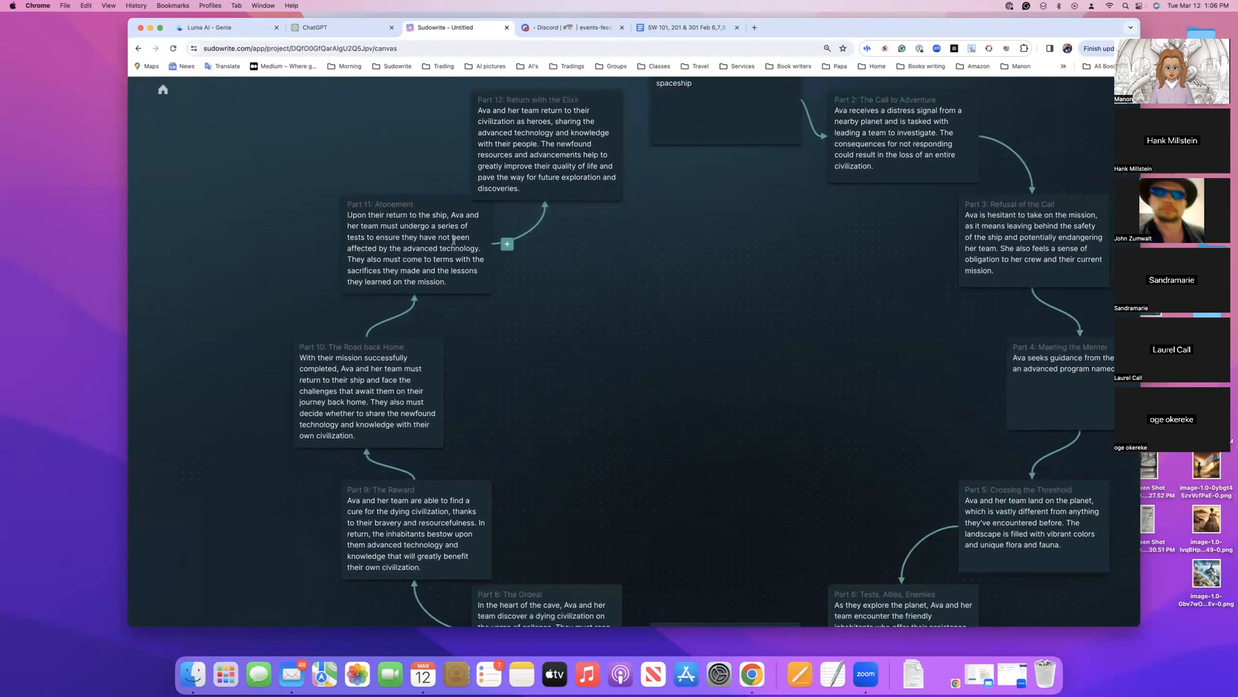
Return to the home page, open Project 96 and paste the copied outline into the Story Bible's Braindump
{"action": "left_click", "coordinate": [161, 91]}
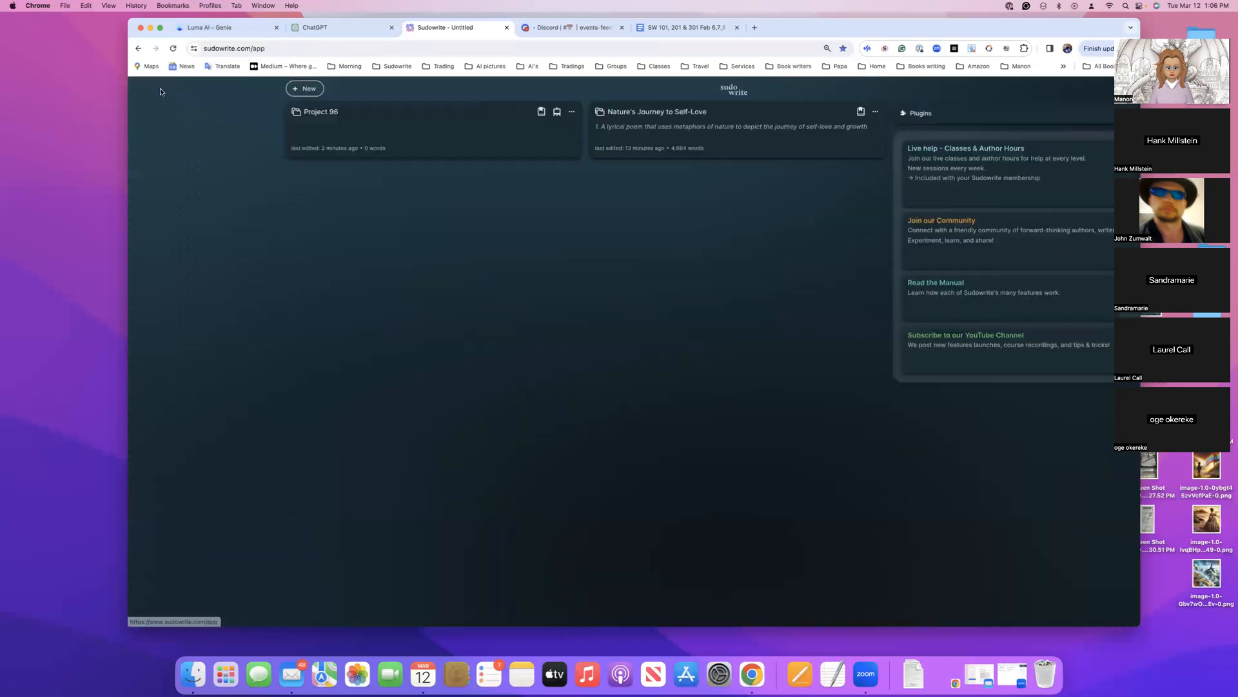
{"action": "left_click", "coordinate": [409, 131]}
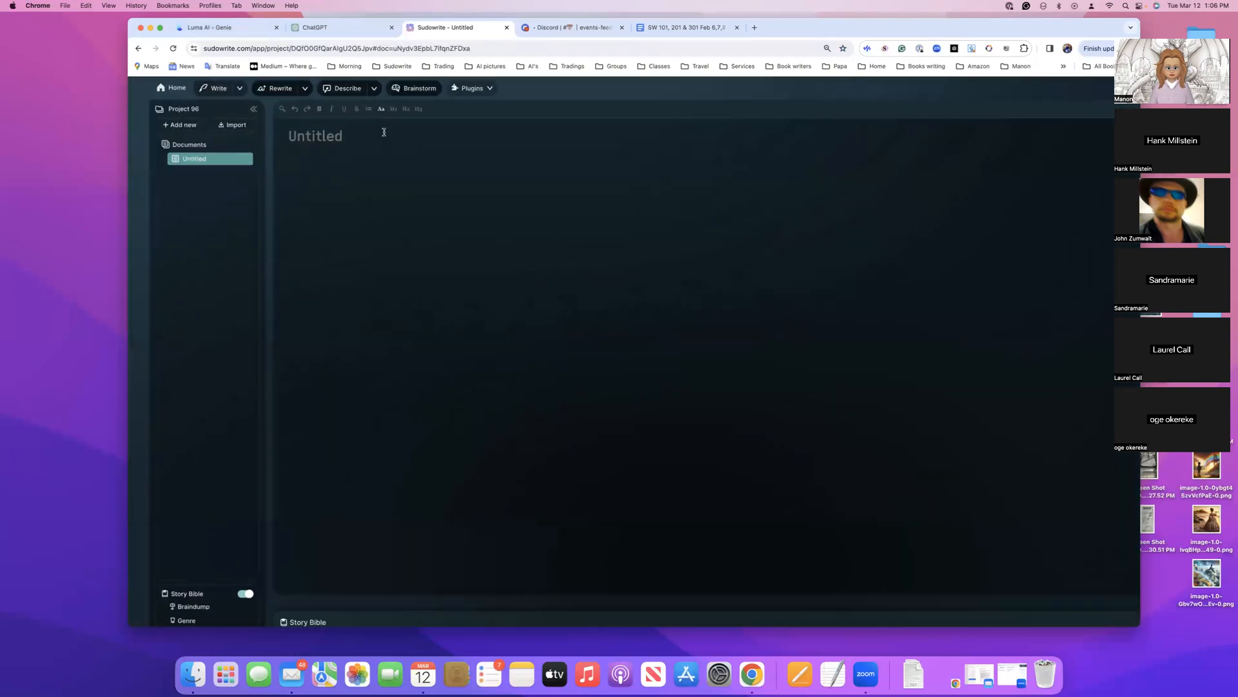
{"action": "left_click", "coordinate": [172, 607]}
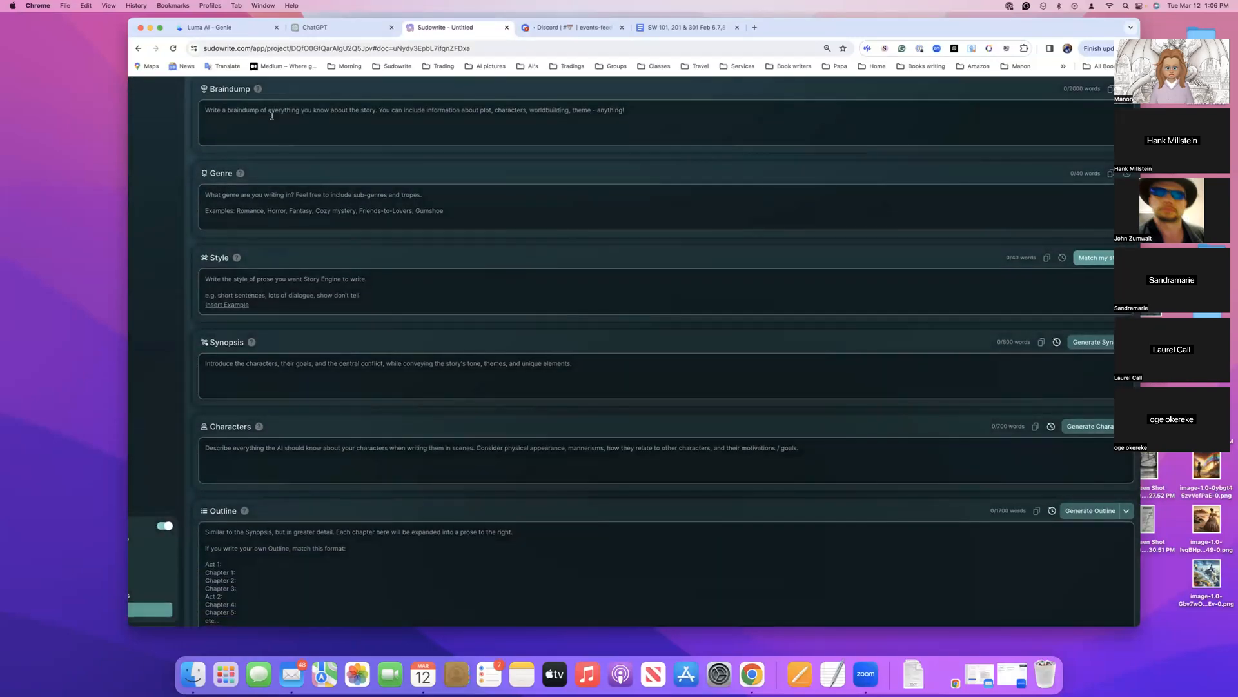
{"action": "left_click", "coordinate": [273, 115]}
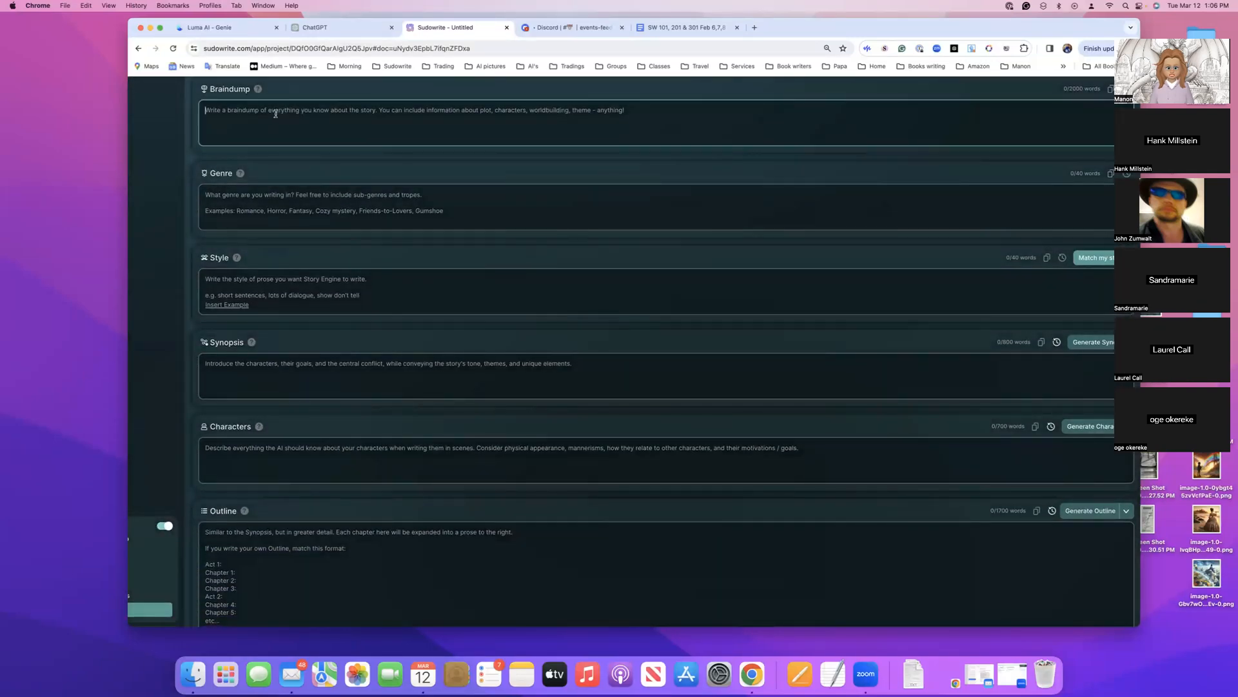
{"action": "key", "text": "super+v"}
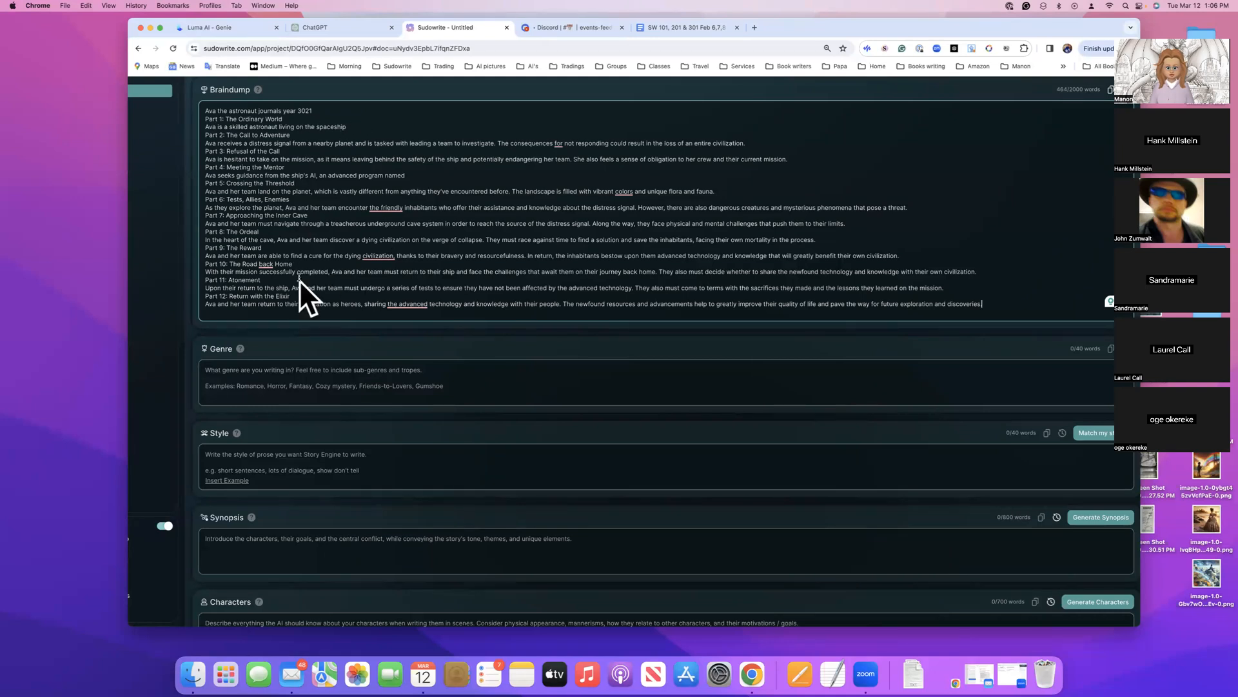
Review the pasted outline in the Braindump and the Story Bible introduction with its learning resources
{"action": "scroll", "coordinate": [314, 280], "scroll_direction": "up", "scroll_amount": 3}
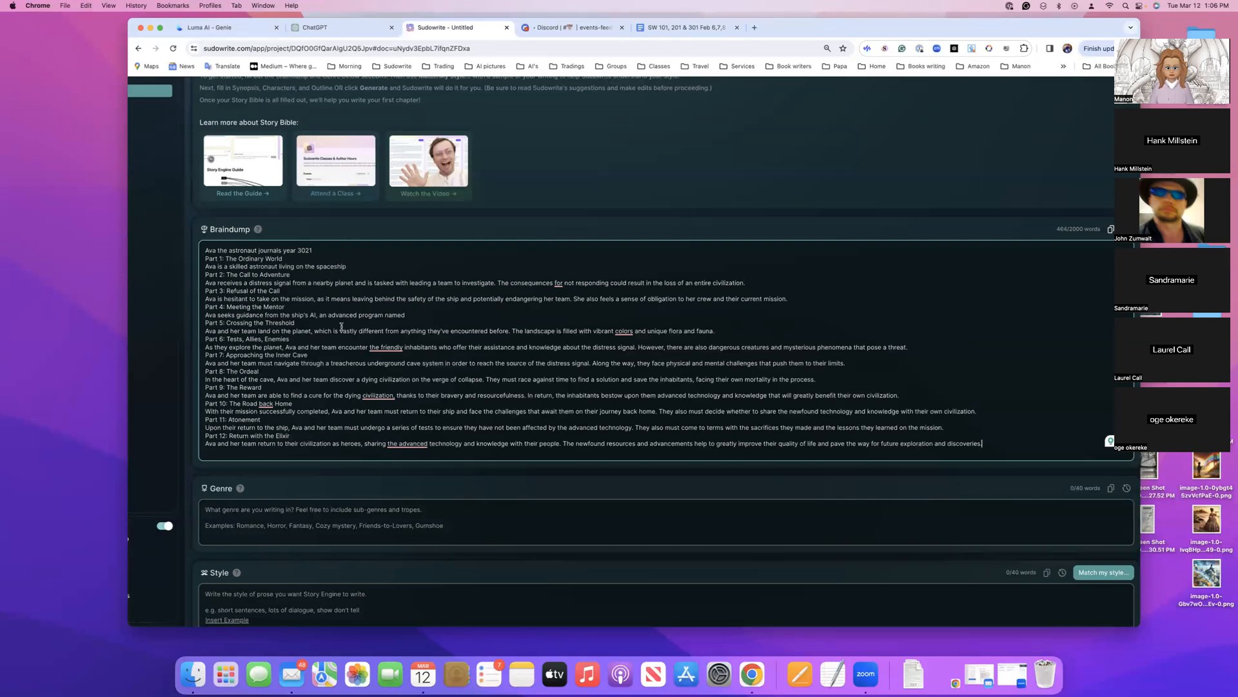
{"action": "scroll", "coordinate": [341, 326], "scroll_direction": "down", "scroll_amount": 3}
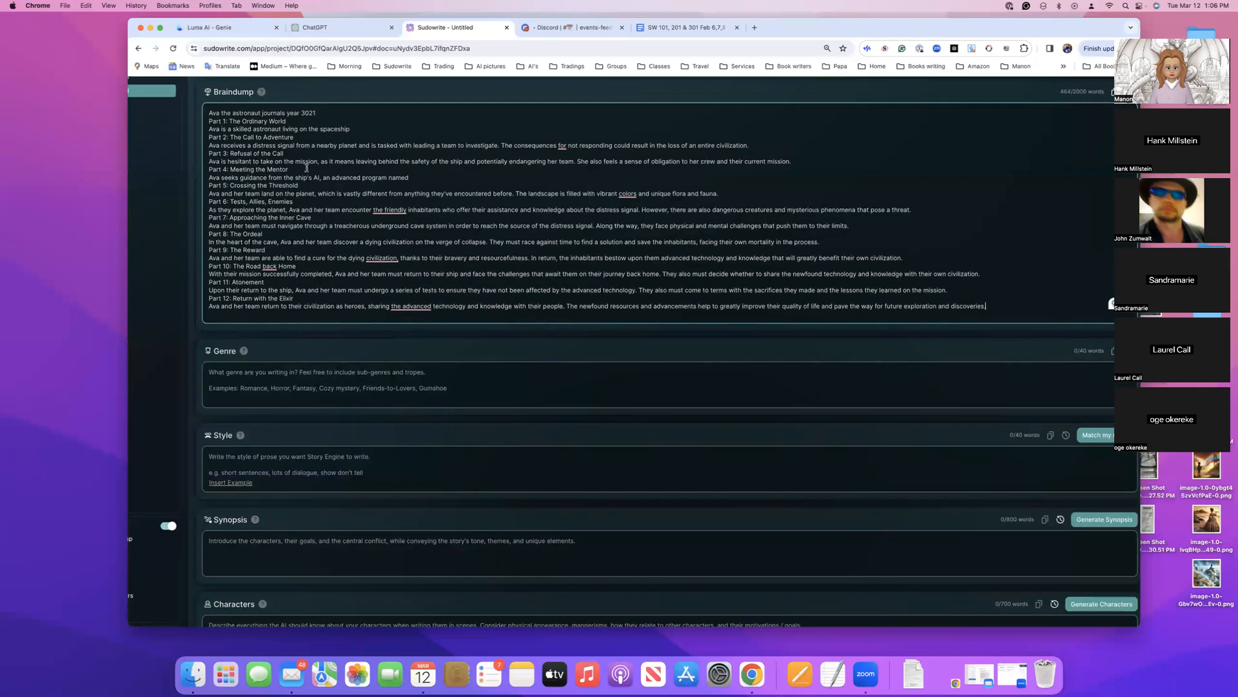
{"action": "scroll", "coordinate": [327, 171], "scroll_direction": "up", "scroll_amount": 1}
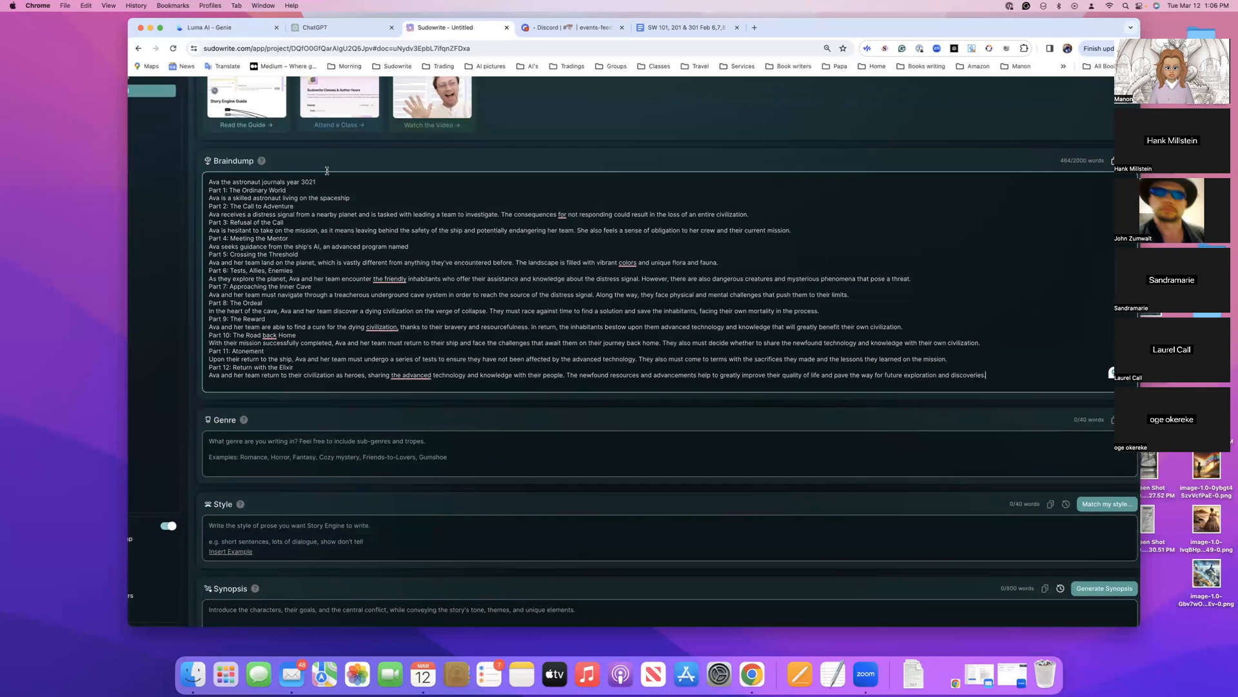
{"action": "scroll", "coordinate": [327, 171], "scroll_direction": "up", "scroll_amount": 3}
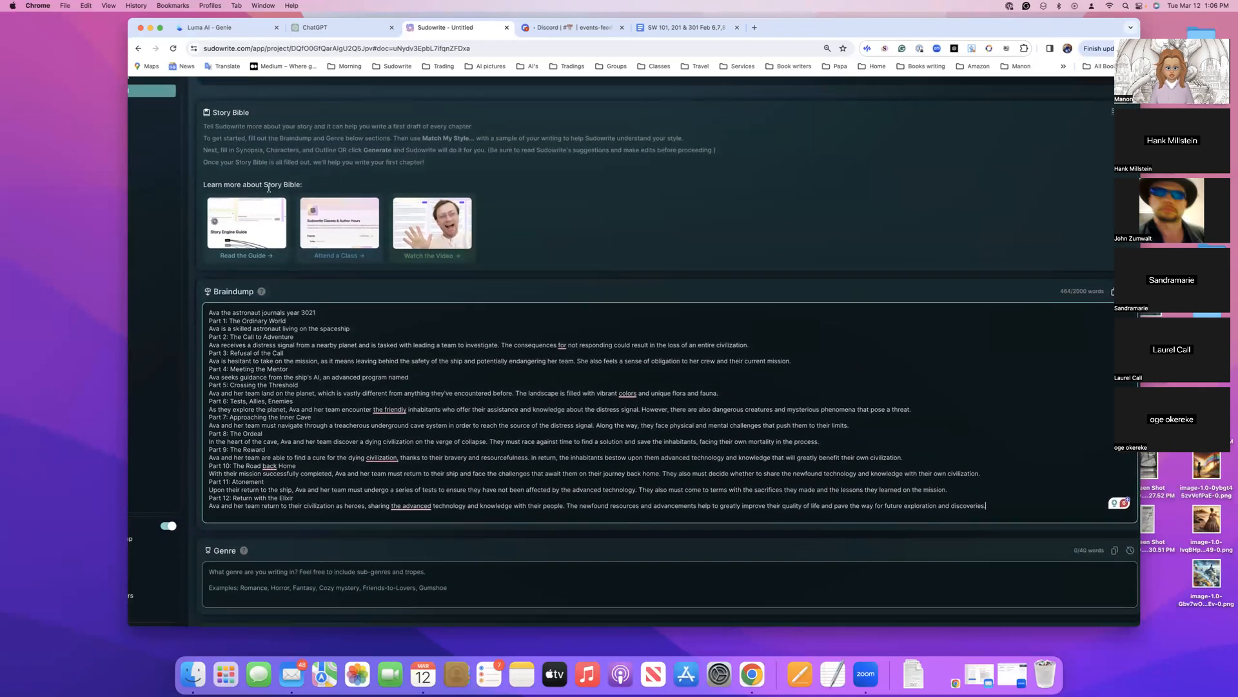
{"action": "scroll", "coordinate": [413, 310], "scroll_direction": "down", "scroll_amount": 1}
{"action": "scroll", "coordinate": [414, 309], "scroll_direction": "right", "scroll_amount": 2}
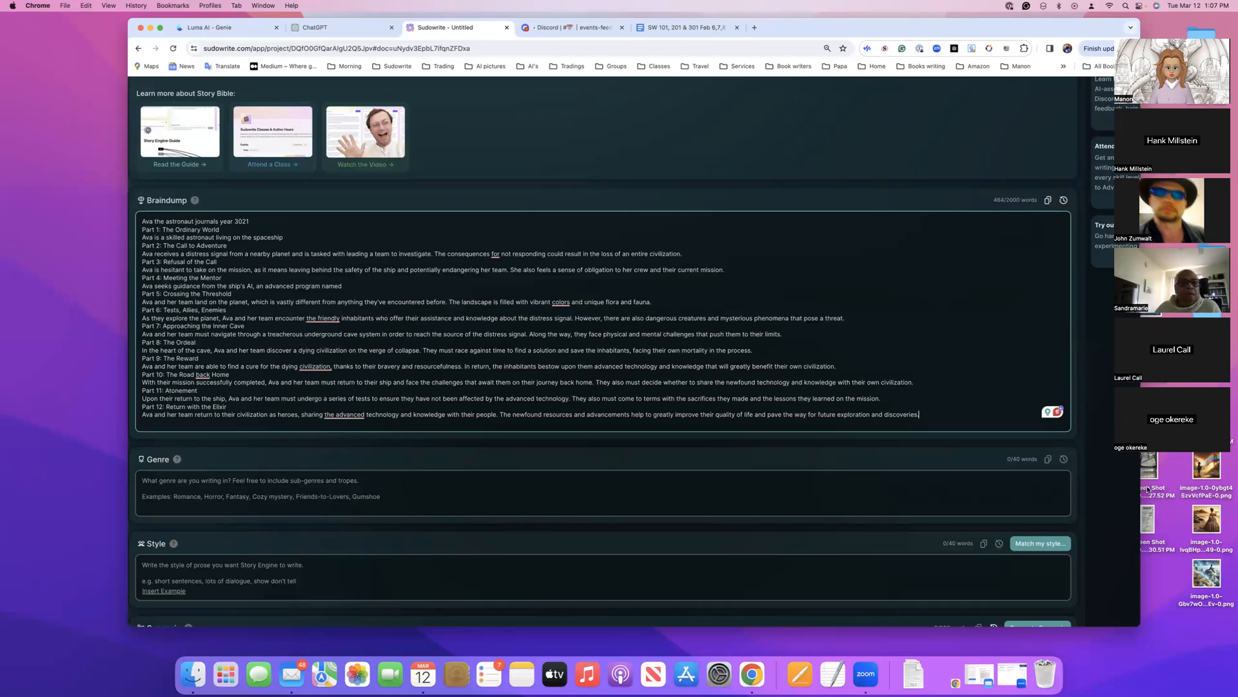
{"action": "scroll", "coordinate": [865, 264], "scroll_direction": "up", "scroll_amount": 2}
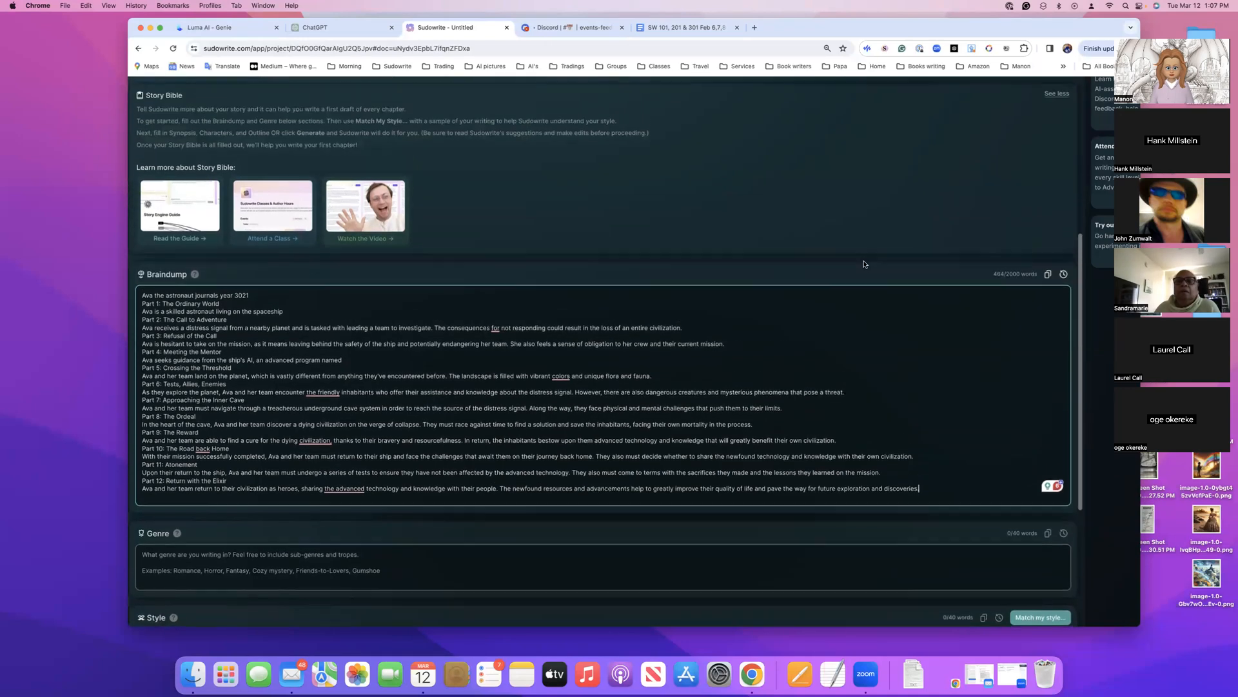
{"action": "scroll", "coordinate": [865, 264], "scroll_direction": "left", "scroll_amount": 1}
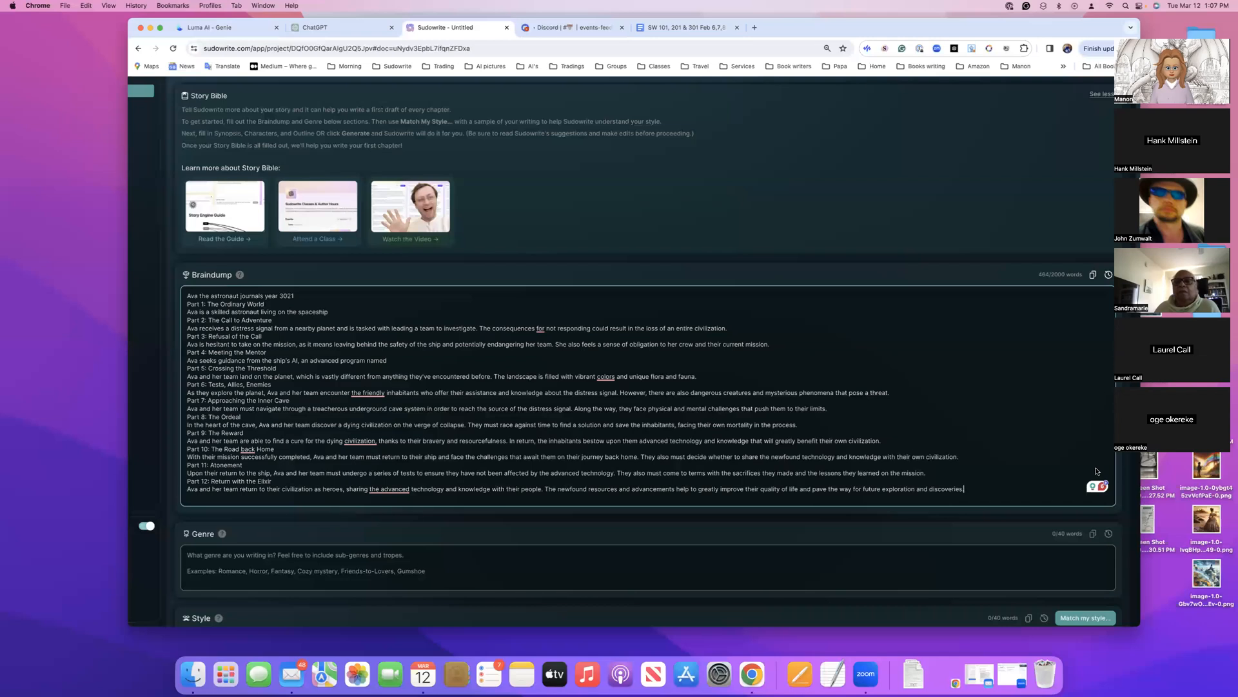
{"action": "scroll", "coordinate": [546, 316], "scroll_direction": "down", "scroll_amount": 4}
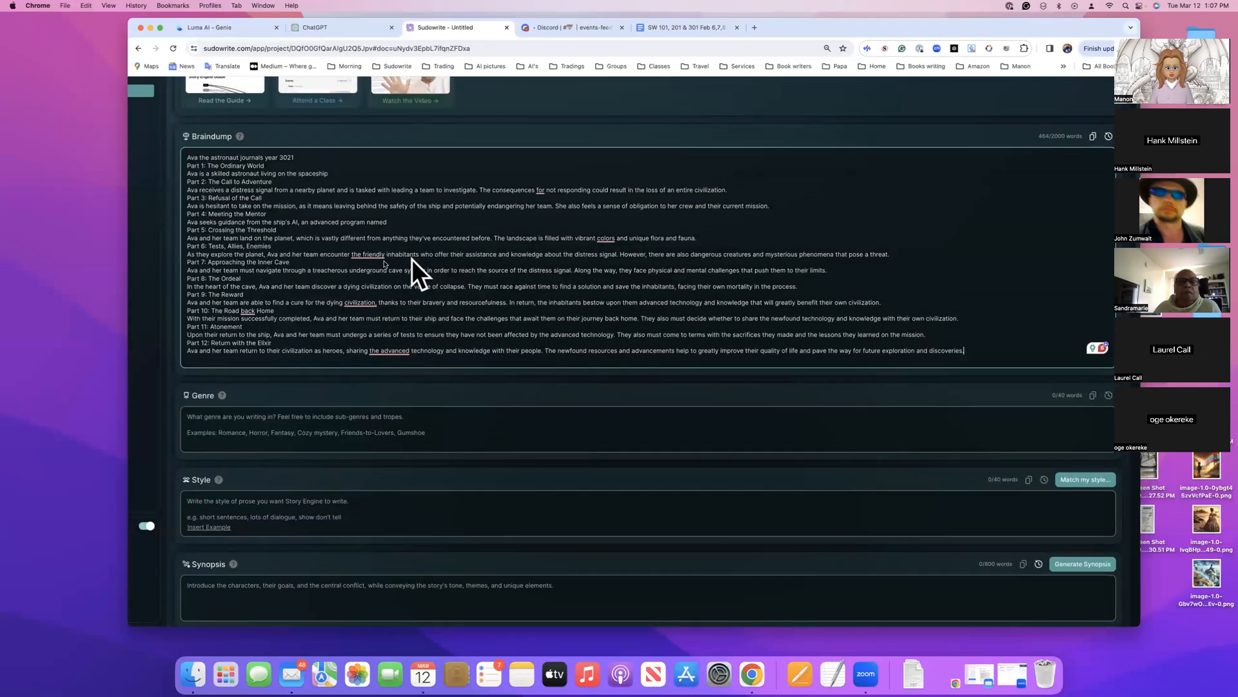
{"action": "scroll", "coordinate": [382, 265], "scroll_direction": "up", "scroll_amount": 7}
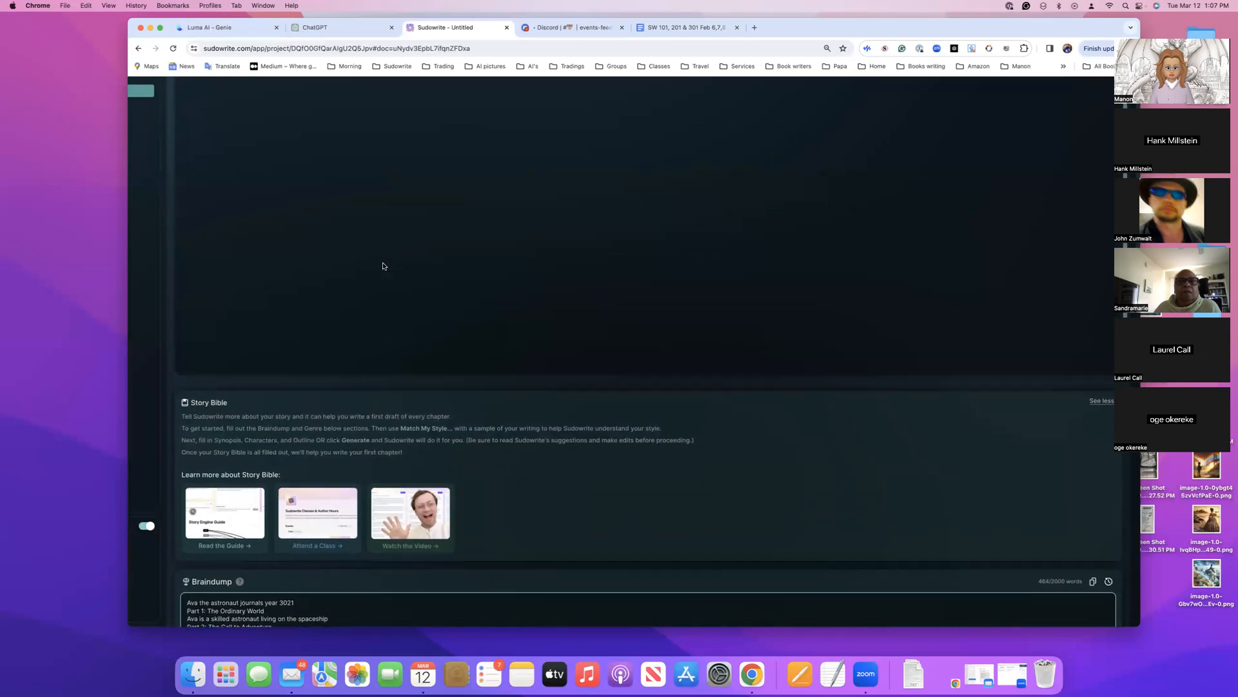
{"action": "scroll", "coordinate": [360, 162], "scroll_direction": "up", "scroll_amount": 1}
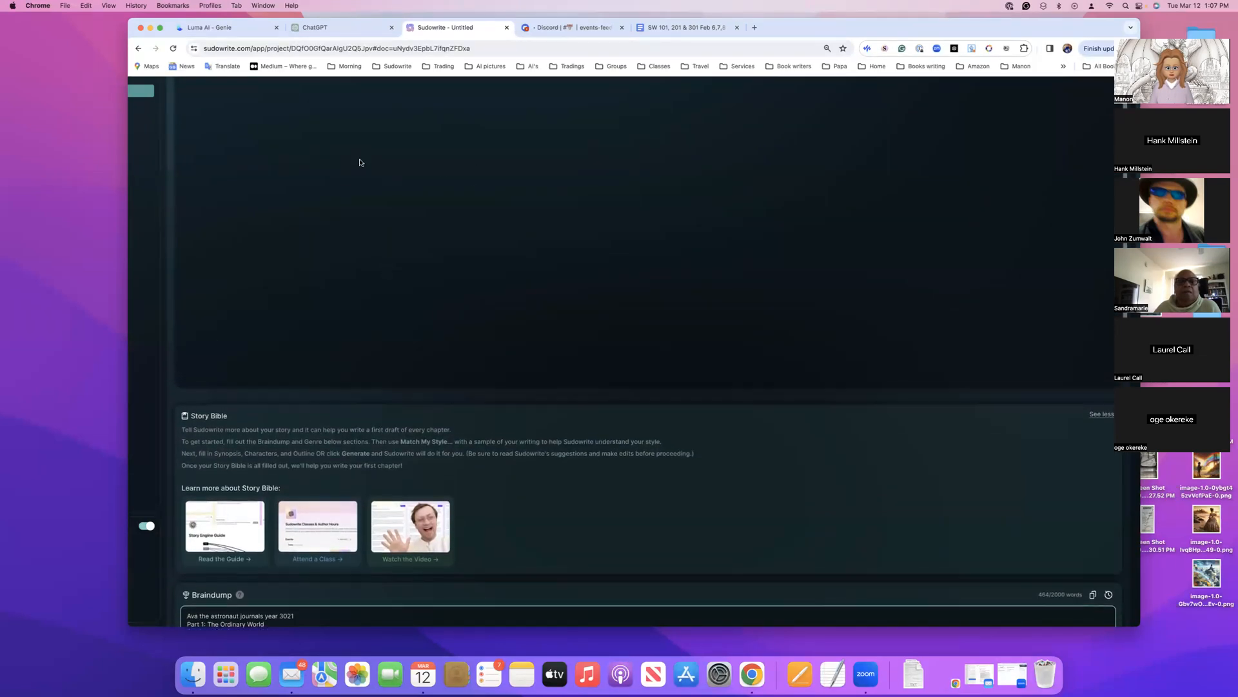
Enter "Fiction" as the genre in the Story Bible
{"action": "scroll", "coordinate": [360, 163], "scroll_direction": "down", "scroll_amount": 5}
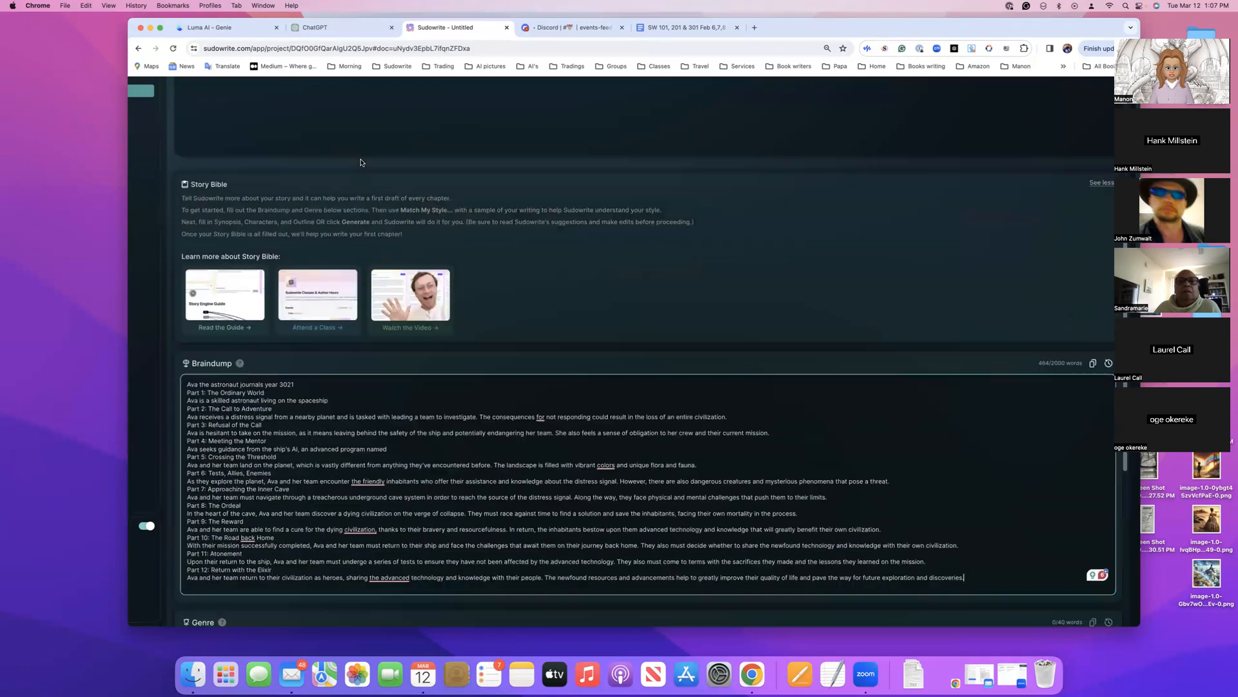
{"action": "scroll", "coordinate": [361, 163], "scroll_direction": "down", "scroll_amount": 2}
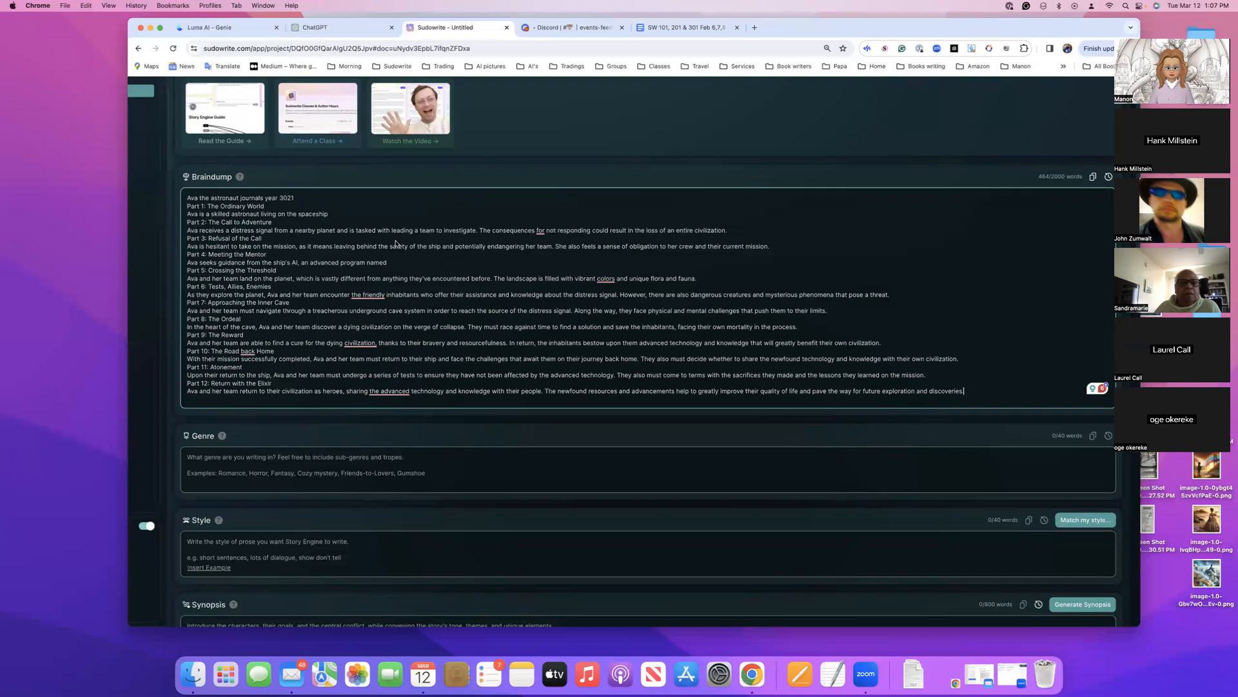
{"action": "scroll", "coordinate": [380, 277], "scroll_direction": "down", "scroll_amount": 1}
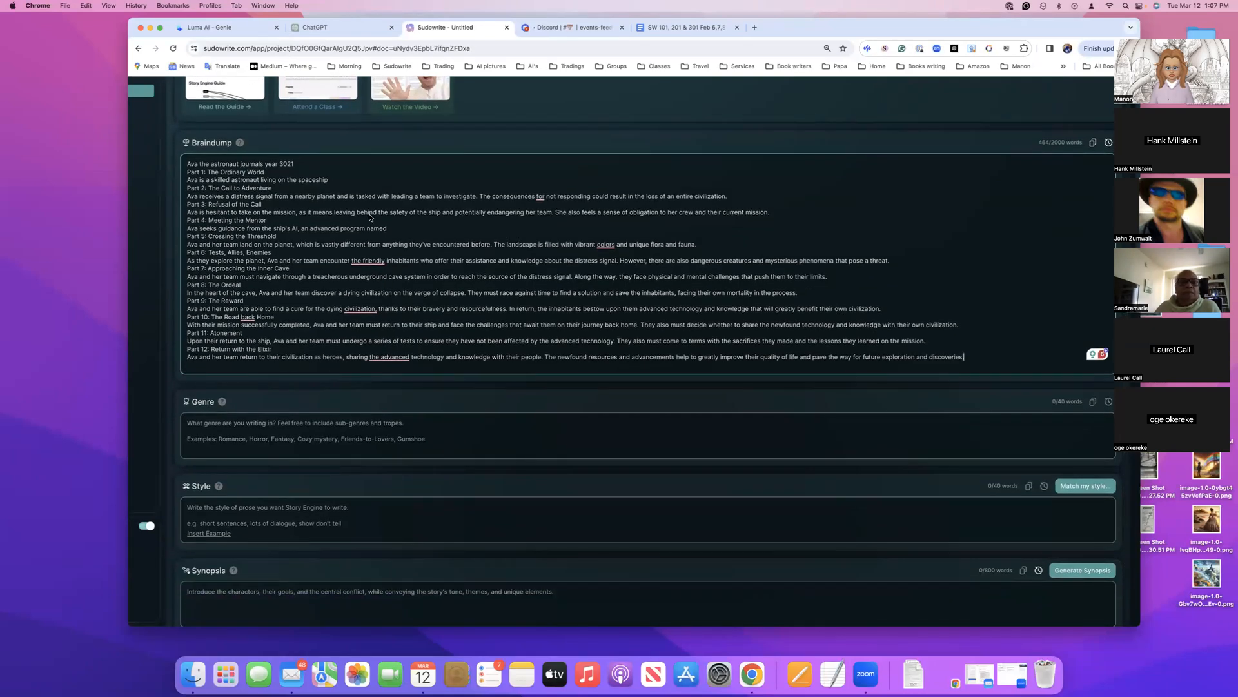
{"action": "left_click", "coordinate": [202, 427]}
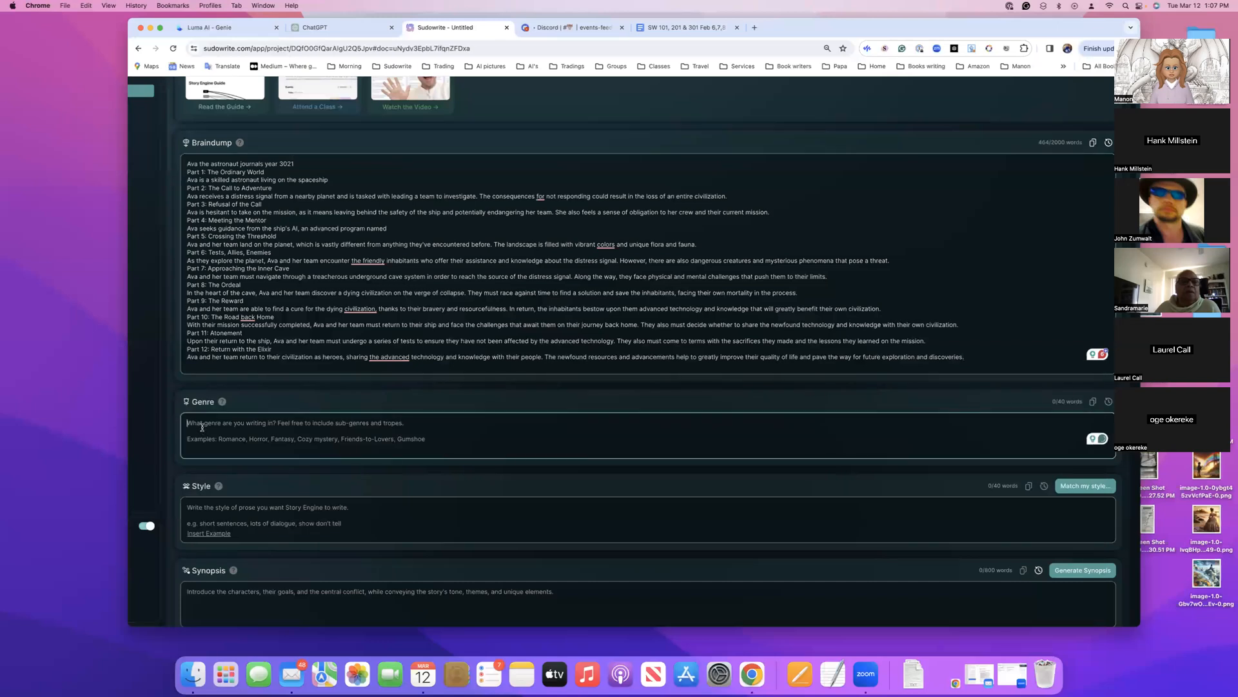
{"action": "type", "text": "Fi"}
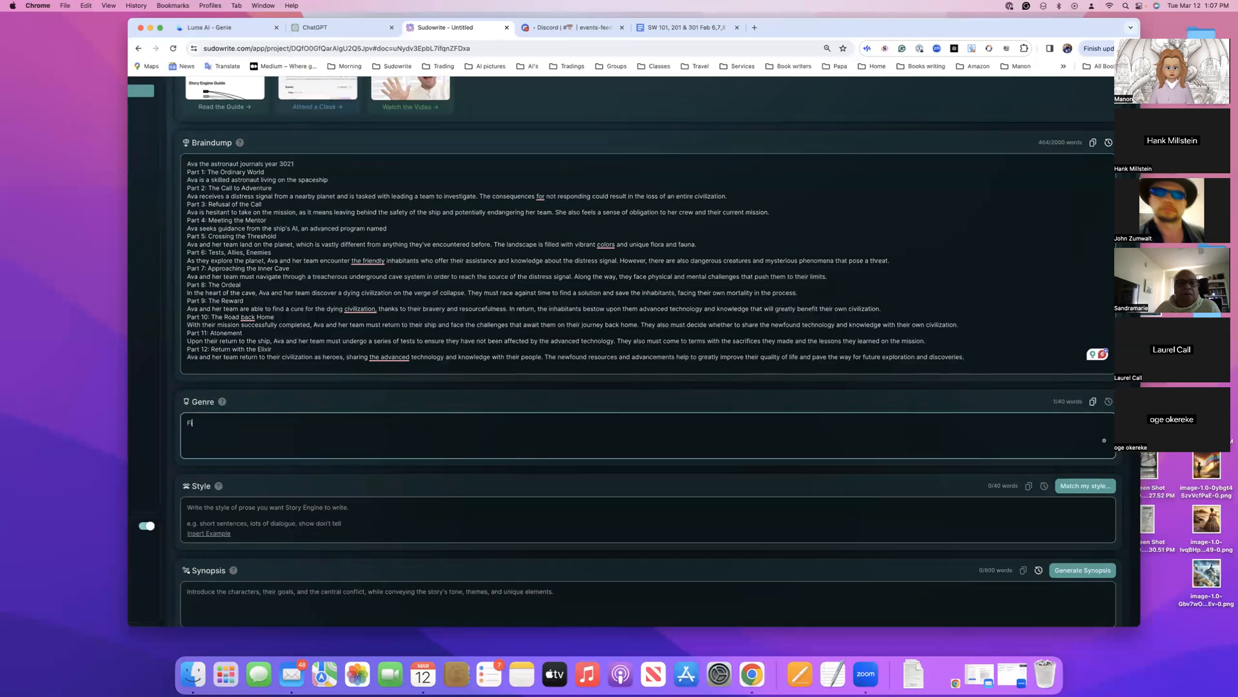
{"action": "type", "text": "ction"}
Look over the remaining Story Bible sections and read the "How it works" notes for Braindump and Genre
{"action": "scroll", "coordinate": [247, 440], "scroll_direction": "up", "scroll_amount": 1}
{"action": "scroll", "coordinate": [246, 439], "scroll_direction": "down", "scroll_amount": 6}
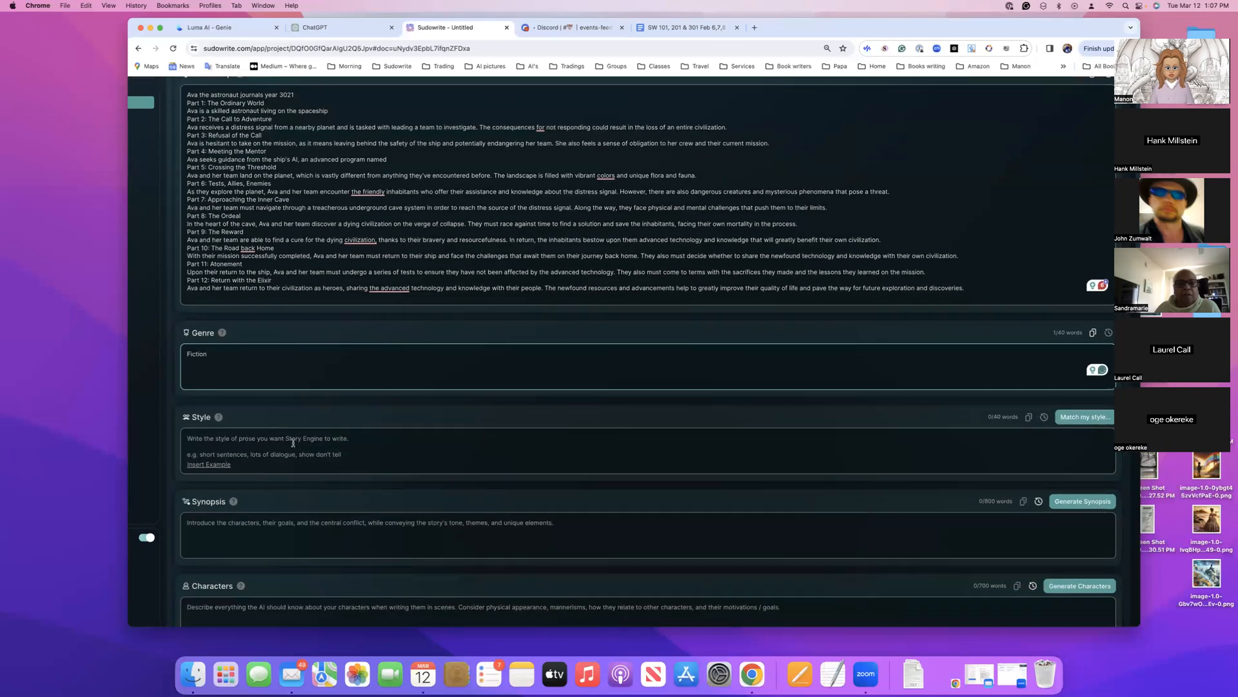
{"action": "scroll", "coordinate": [292, 442], "scroll_direction": "down", "scroll_amount": 8}
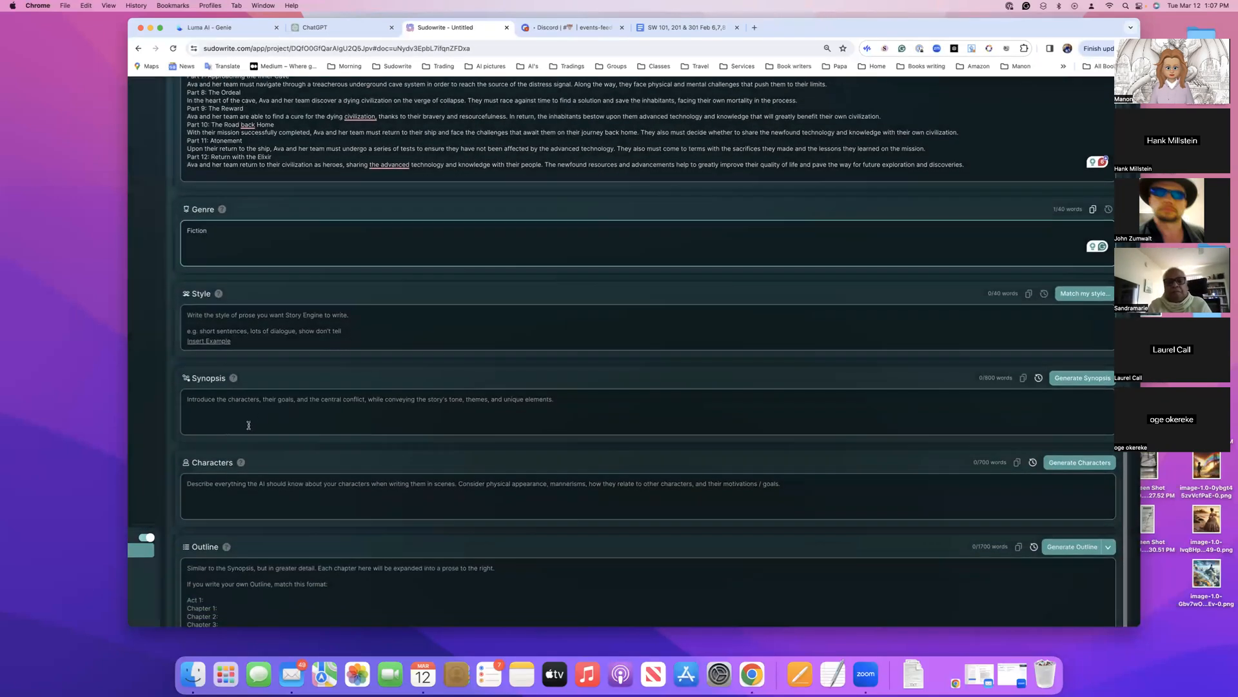
{"action": "scroll", "coordinate": [275, 402], "scroll_direction": "up", "scroll_amount": 1}
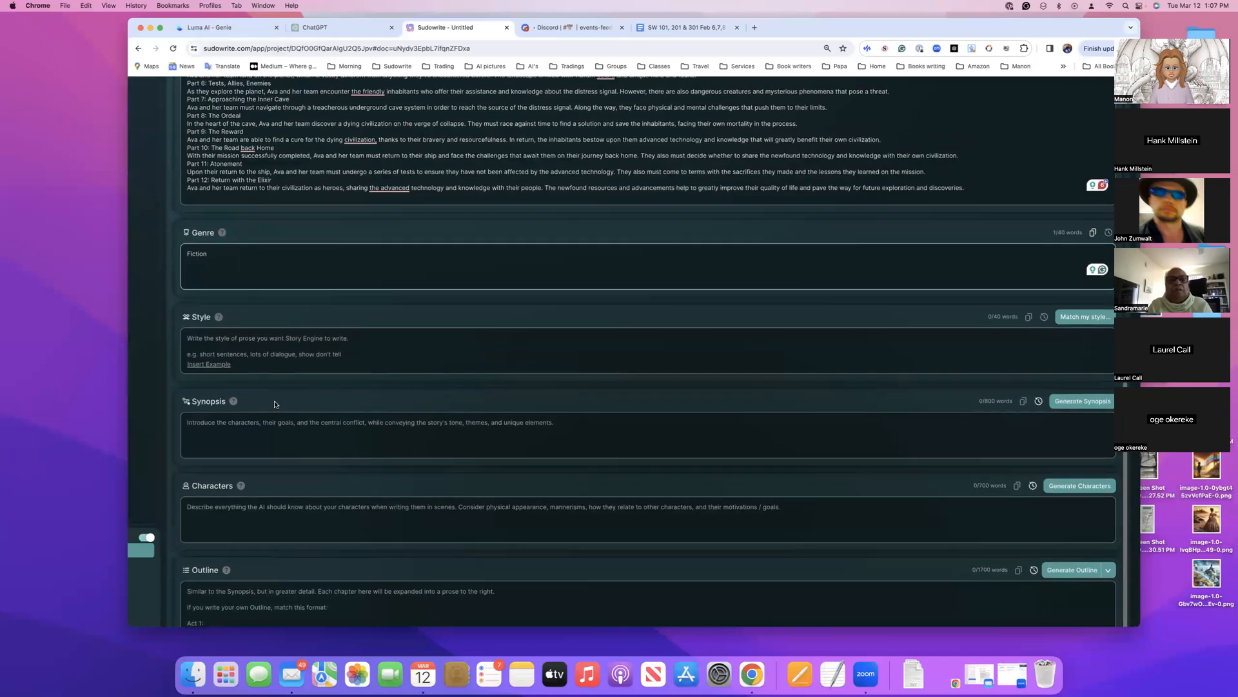
{"action": "scroll", "coordinate": [275, 402], "scroll_direction": "up", "scroll_amount": 15}
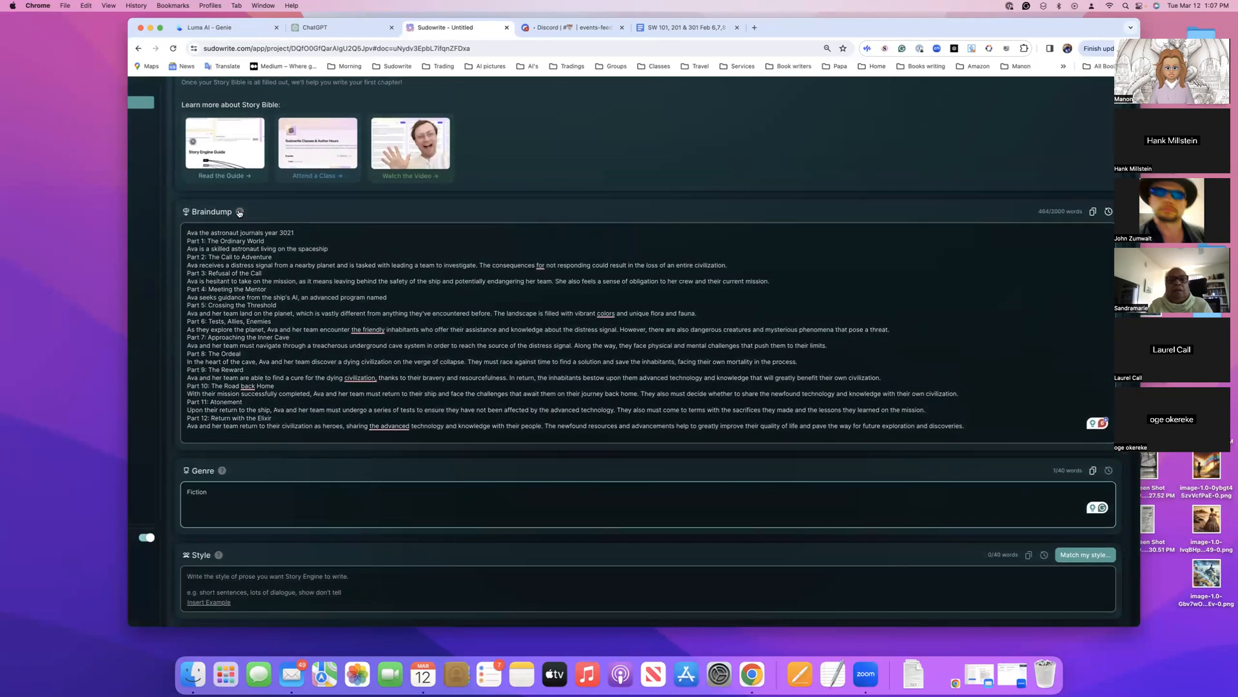
{"action": "mouse_move", "coordinate": [240, 213]}
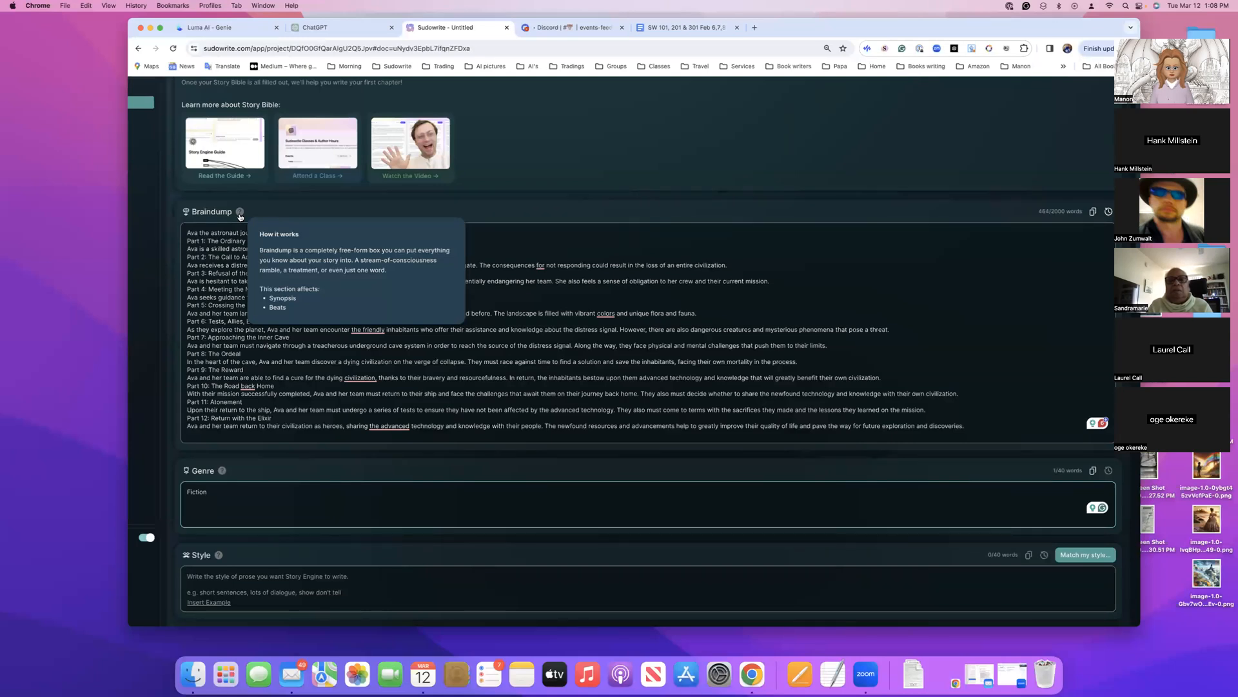
{"action": "scroll", "coordinate": [303, 259], "scroll_direction": "down", "scroll_amount": 5}
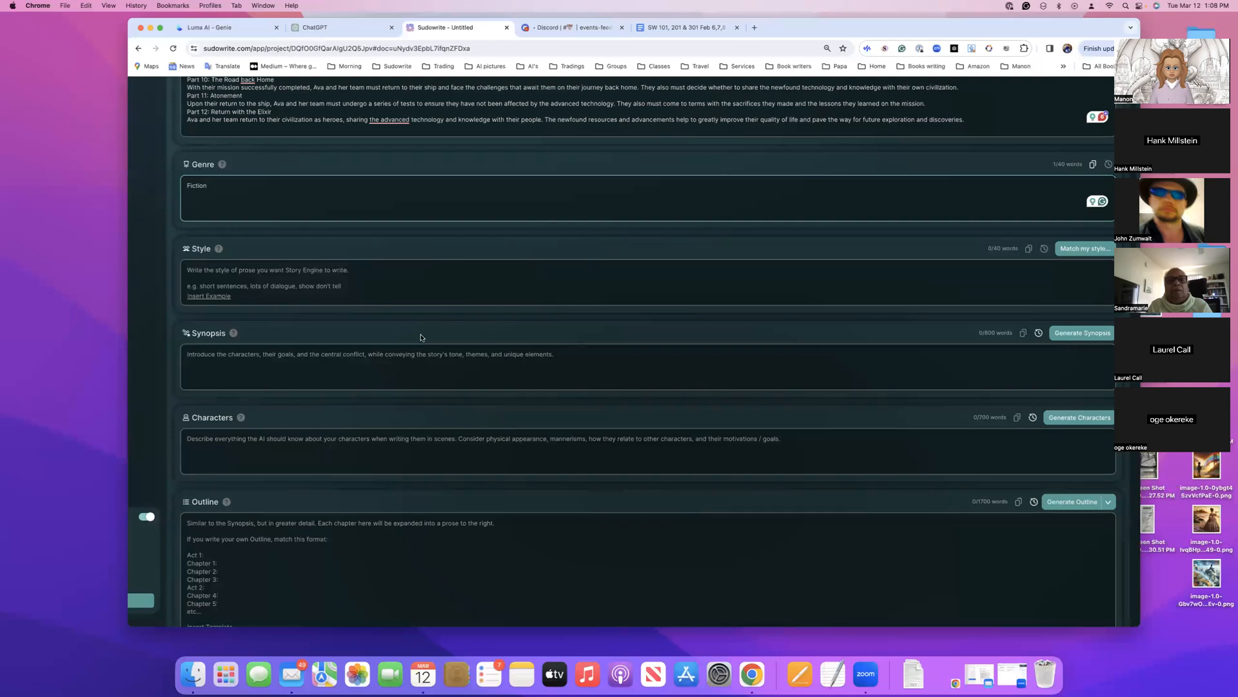
{"action": "scroll", "coordinate": [254, 318], "scroll_direction": "up", "scroll_amount": 3}
{"action": "mouse_move", "coordinate": [222, 341]}
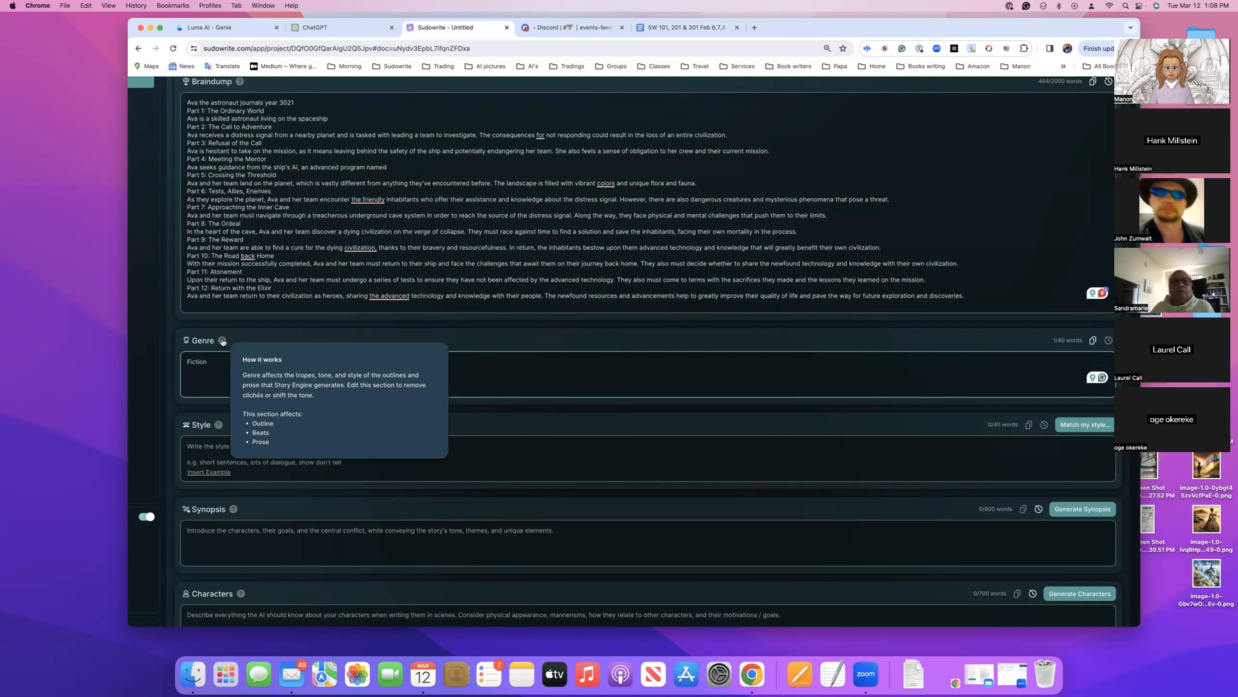
Read the "How it works" note for the Style section of the Story Bible
{"action": "scroll", "coordinate": [221, 341], "scroll_direction": "down", "scroll_amount": 1}
{"action": "mouse_move", "coordinate": [218, 378]}
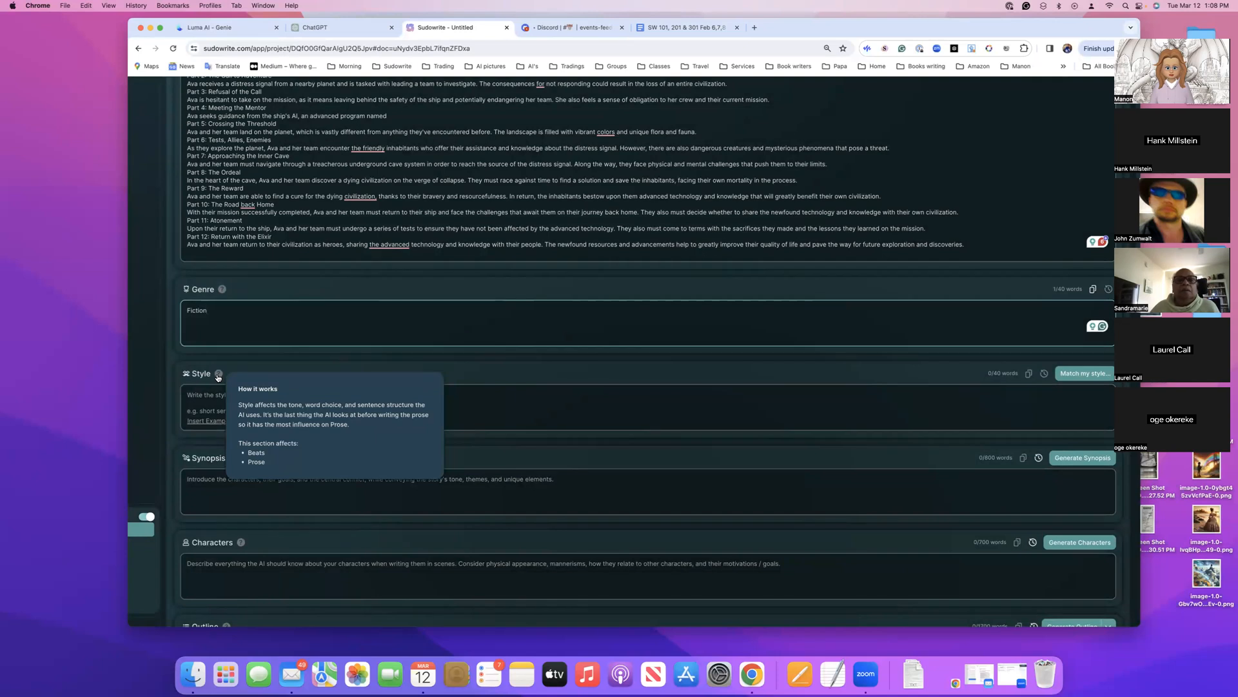
{"action": "scroll", "coordinate": [218, 377], "scroll_direction": "down", "scroll_amount": 2}
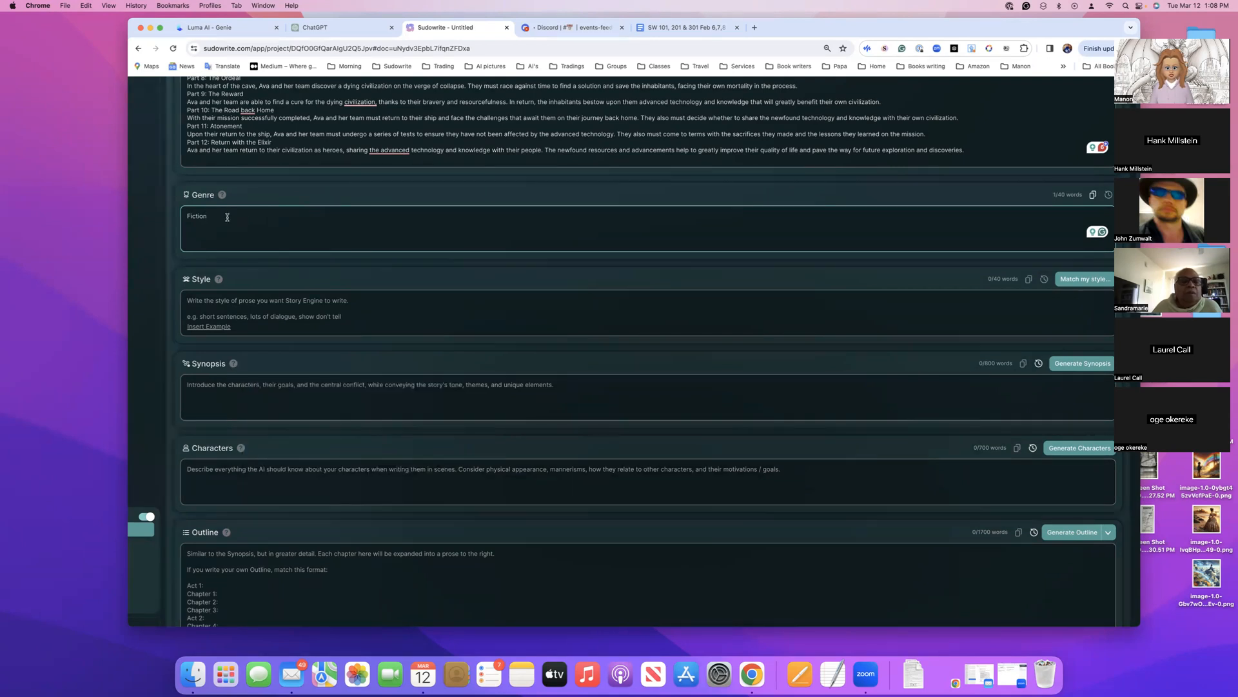
Extend the Genre entry in the Story Bible to read "Fiction for adults"
{"action": "scroll", "coordinate": [228, 216], "scroll_direction": "up", "scroll_amount": 2}
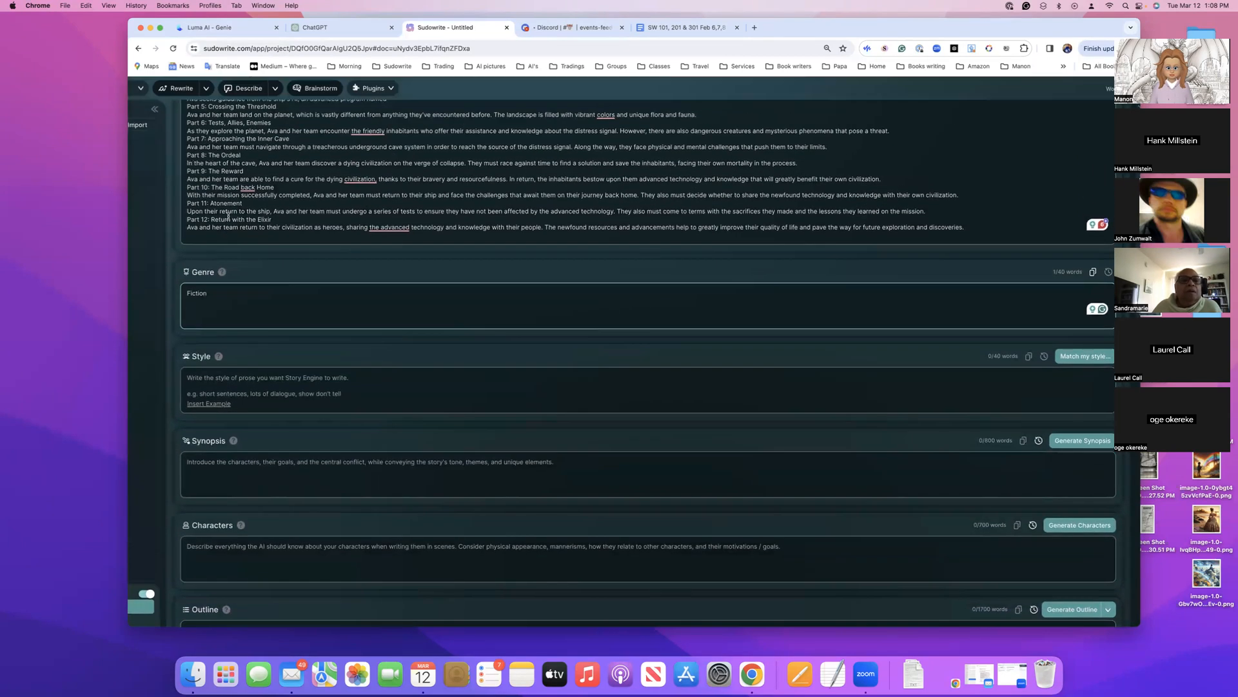
{"action": "type", "text": "for adults"}
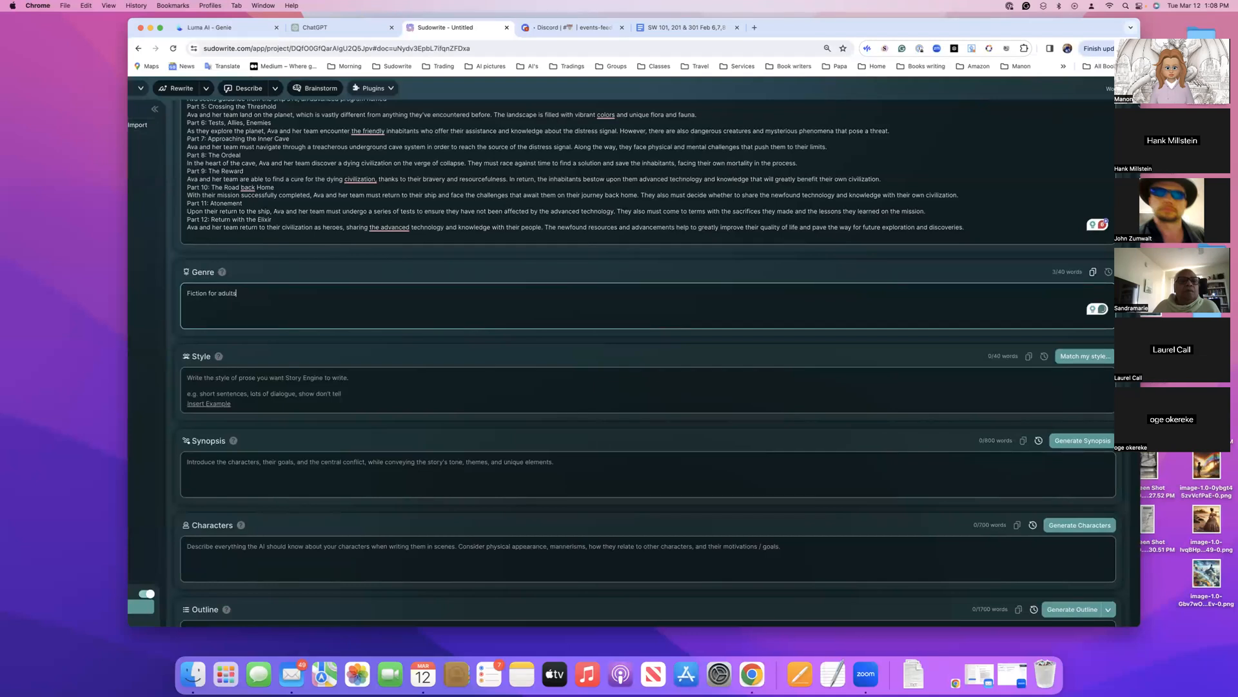
Leave Style empty, generate the Synopsis with the Story Bible's generator, and read through the generated text
{"action": "scroll", "coordinate": [248, 335], "scroll_direction": "down", "scroll_amount": 3}
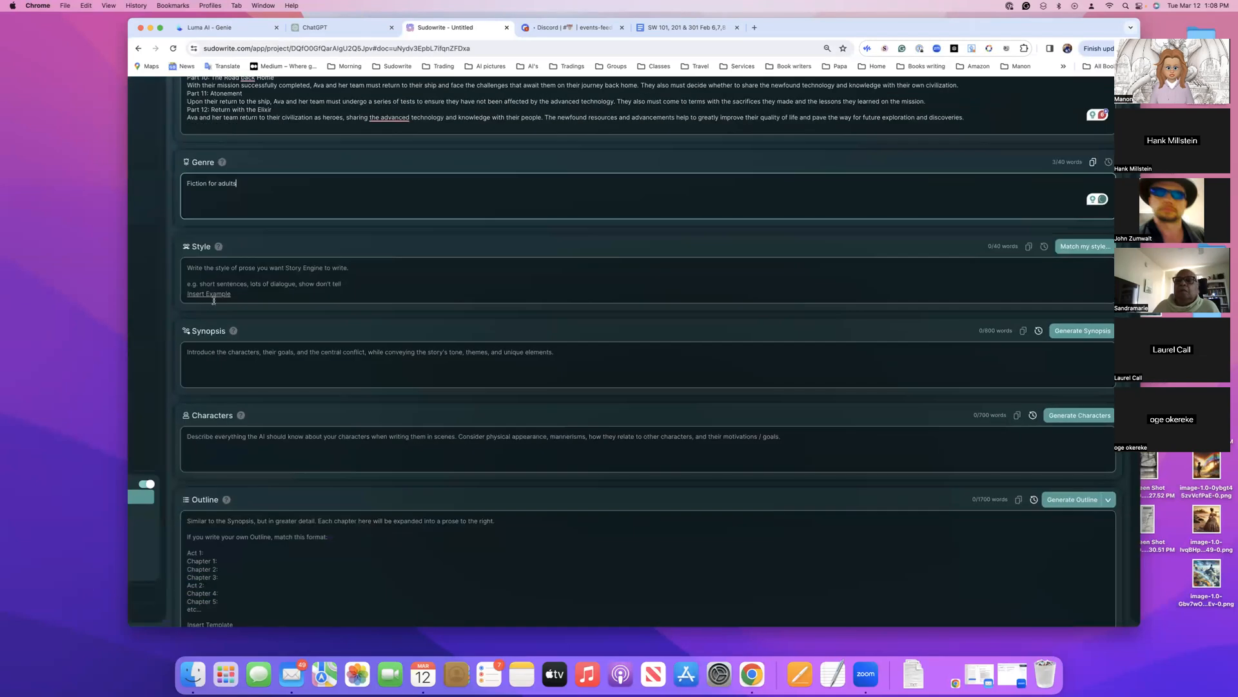
{"action": "scroll", "coordinate": [263, 234], "scroll_direction": "up", "scroll_amount": 3}
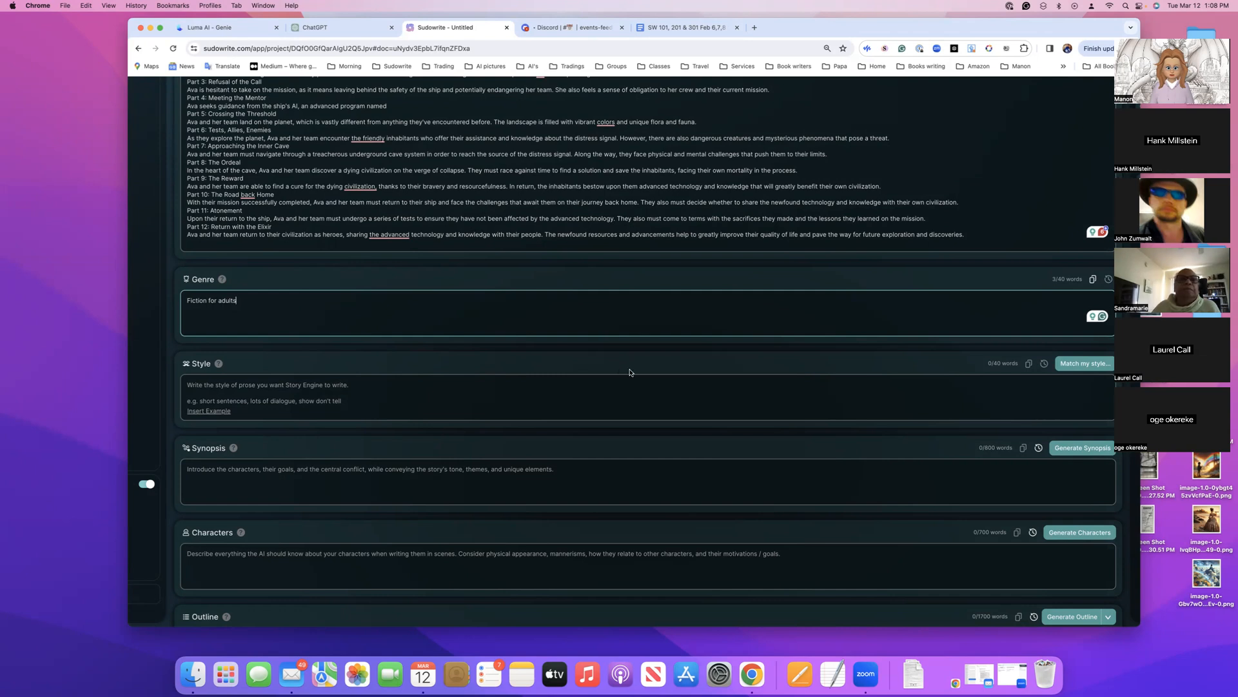
{"action": "scroll", "coordinate": [644, 372], "scroll_direction": "down", "scroll_amount": 1}
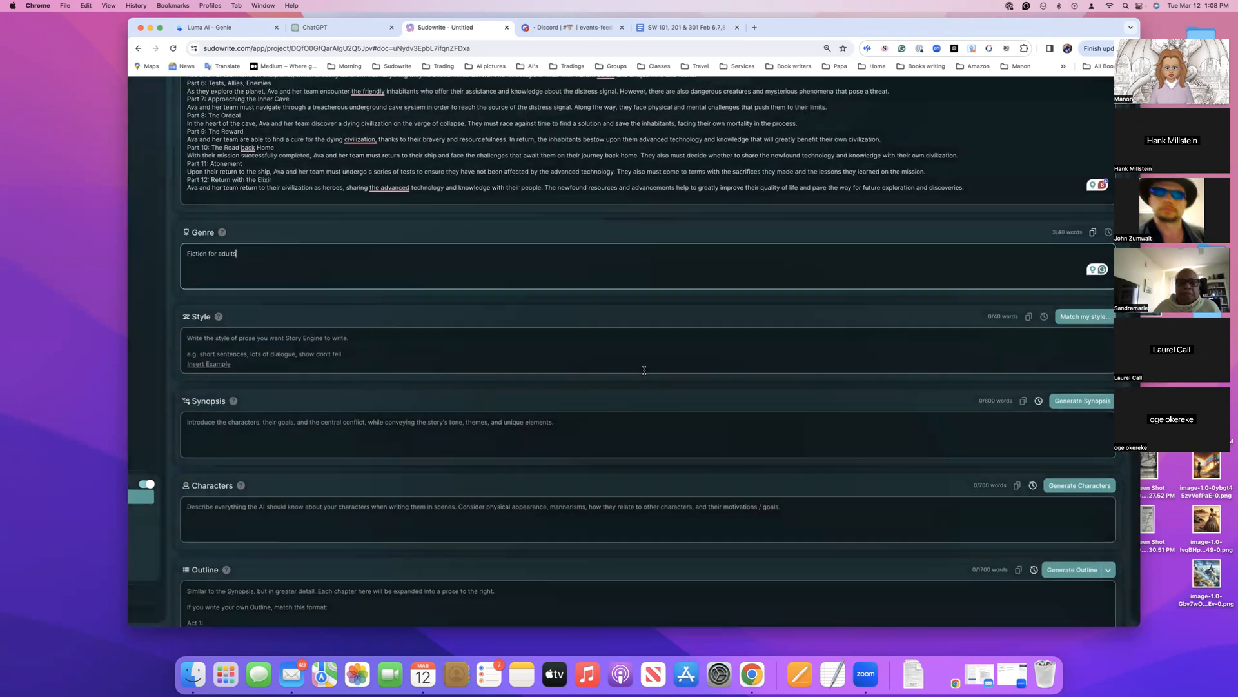
{"action": "left_click", "coordinate": [1078, 403]}
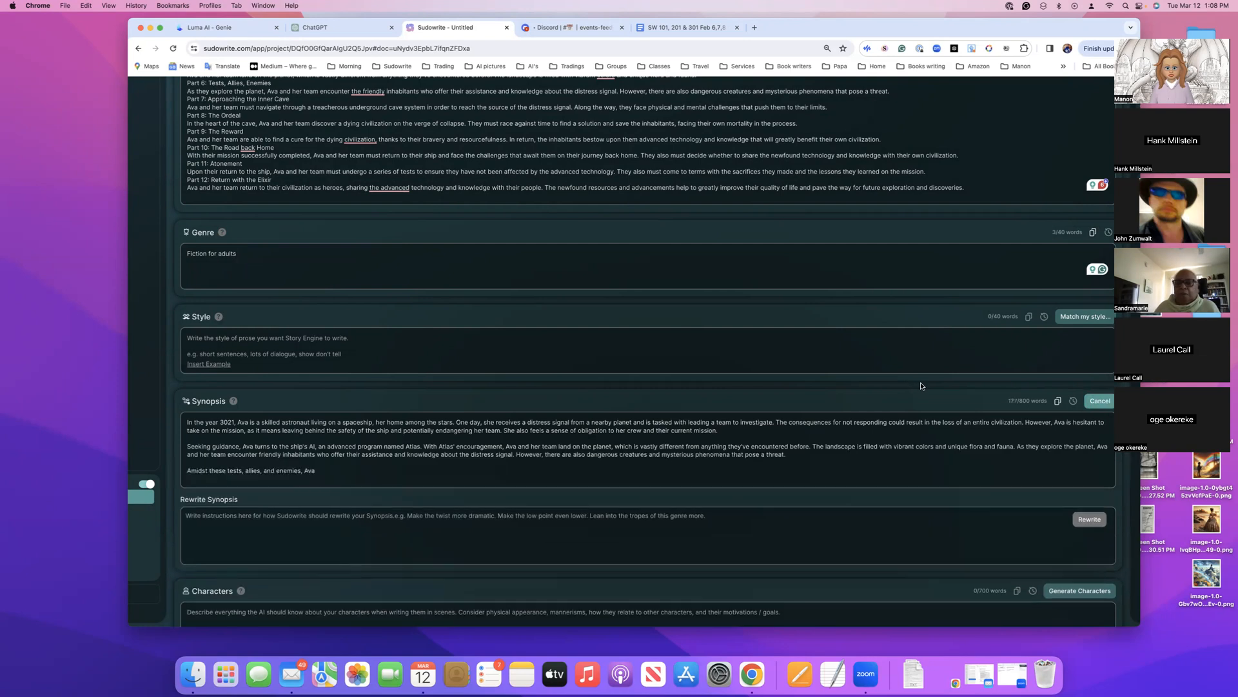
{"action": "scroll", "coordinate": [916, 385], "scroll_direction": "down", "scroll_amount": 4}
{"action": "scroll", "coordinate": [921, 383], "scroll_direction": "down", "scroll_amount": 2}
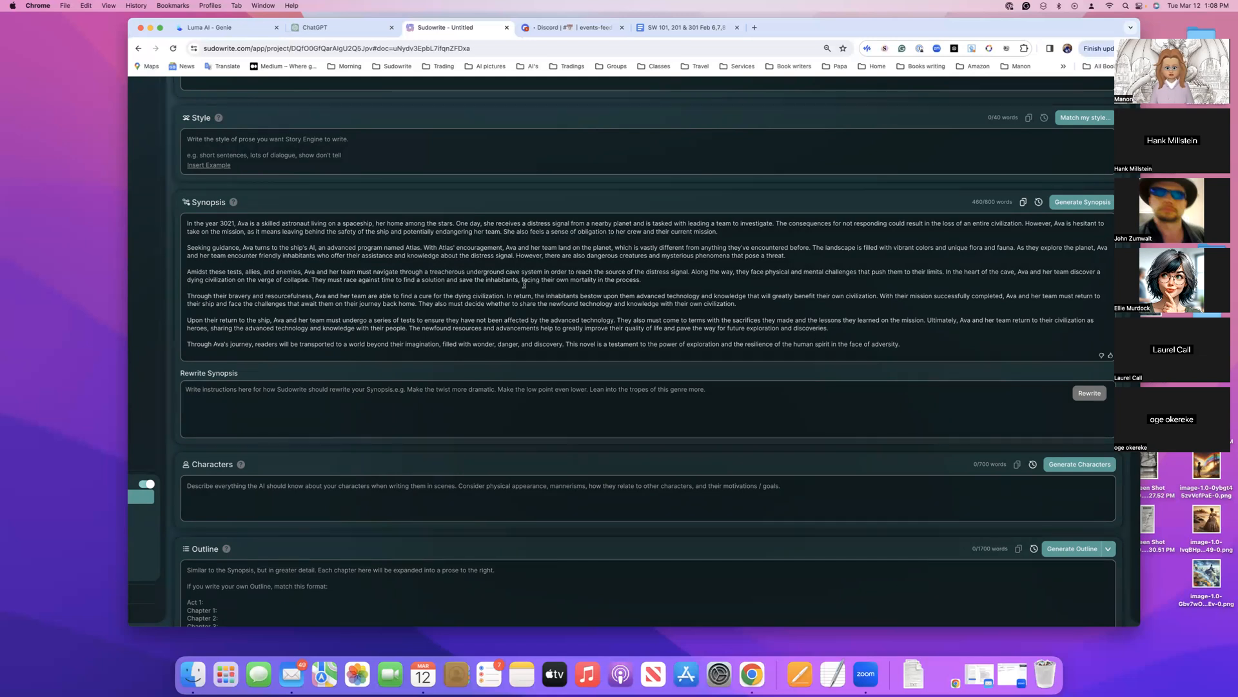
{"action": "scroll", "coordinate": [524, 284], "scroll_direction": "up", "scroll_amount": 3}
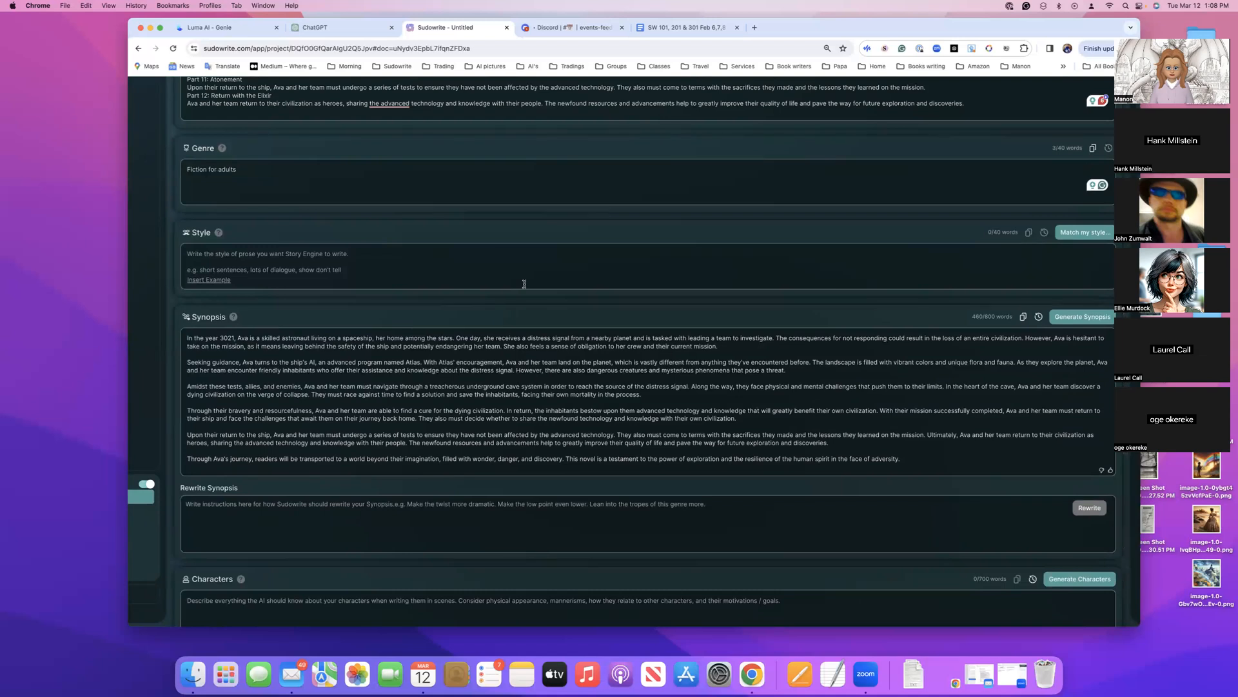
{"action": "scroll", "coordinate": [524, 284], "scroll_direction": "up", "scroll_amount": 1}
{"action": "scroll", "coordinate": [524, 287], "scroll_direction": "down", "scroll_amount": 2}
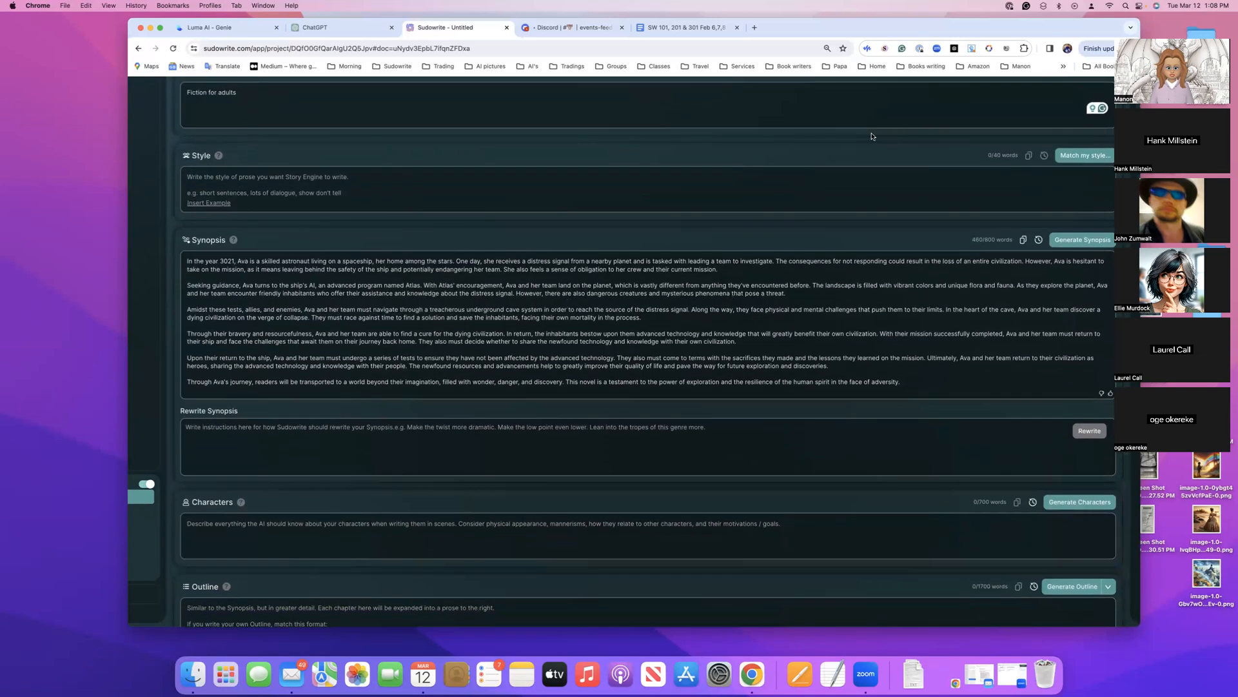
Move the browser window clear of the meeting participants' thumbnails so the full Story Bible page shows
{"action": "left_click_drag", "start_coordinate": [987, 20], "coordinate": [998, 24]}
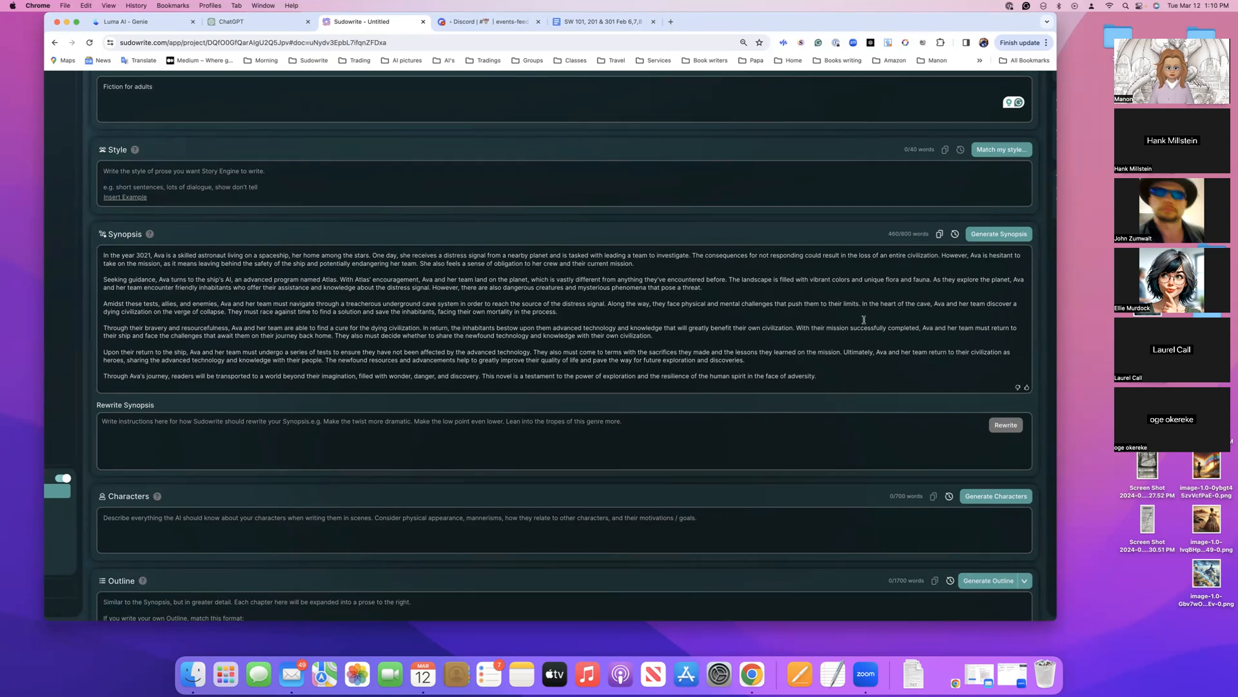
{"action": "left_click_drag", "start_coordinate": [750, 24], "coordinate": [799, 24]}
Look over the Story Bible from its introduction through Braindump, Synopsis and Outline, along with the project's section list
{"action": "scroll", "coordinate": [710, 218], "scroll_direction": "up", "scroll_amount": 10}
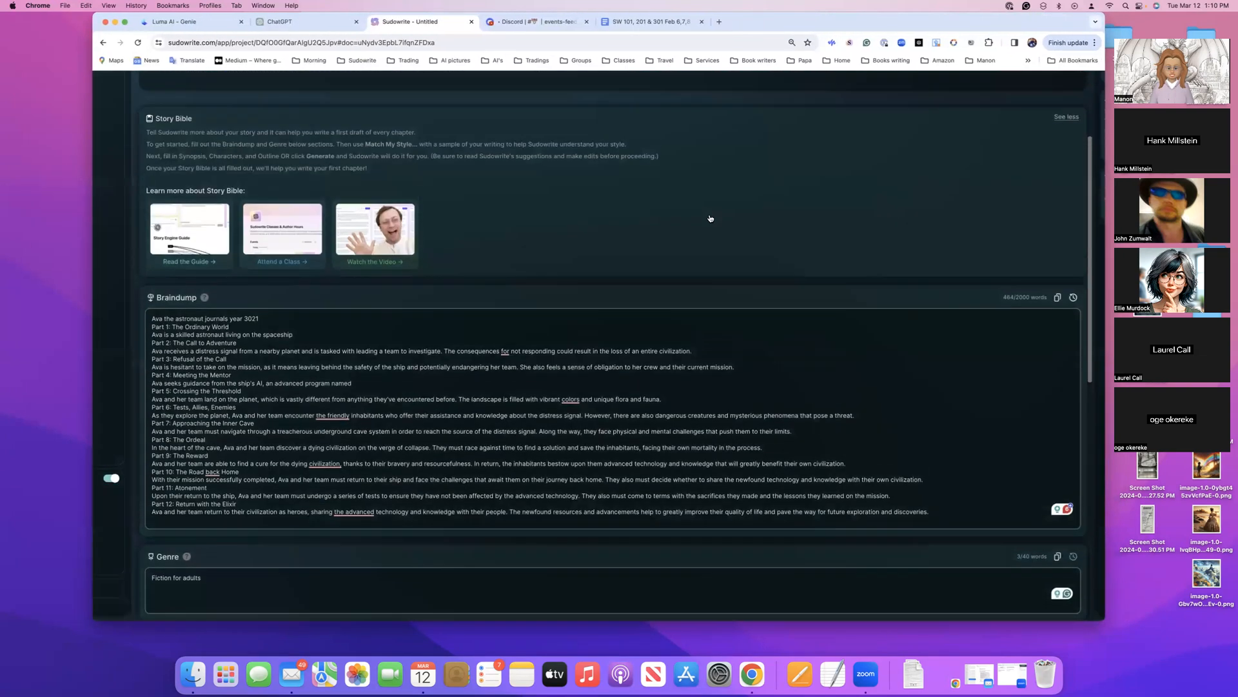
{"action": "scroll", "coordinate": [711, 218], "scroll_direction": "up", "scroll_amount": 10}
{"action": "scroll", "coordinate": [710, 218], "scroll_direction": "right", "scroll_amount": 1}
{"action": "scroll", "coordinate": [710, 218], "scroll_direction": "down", "scroll_amount": 15}
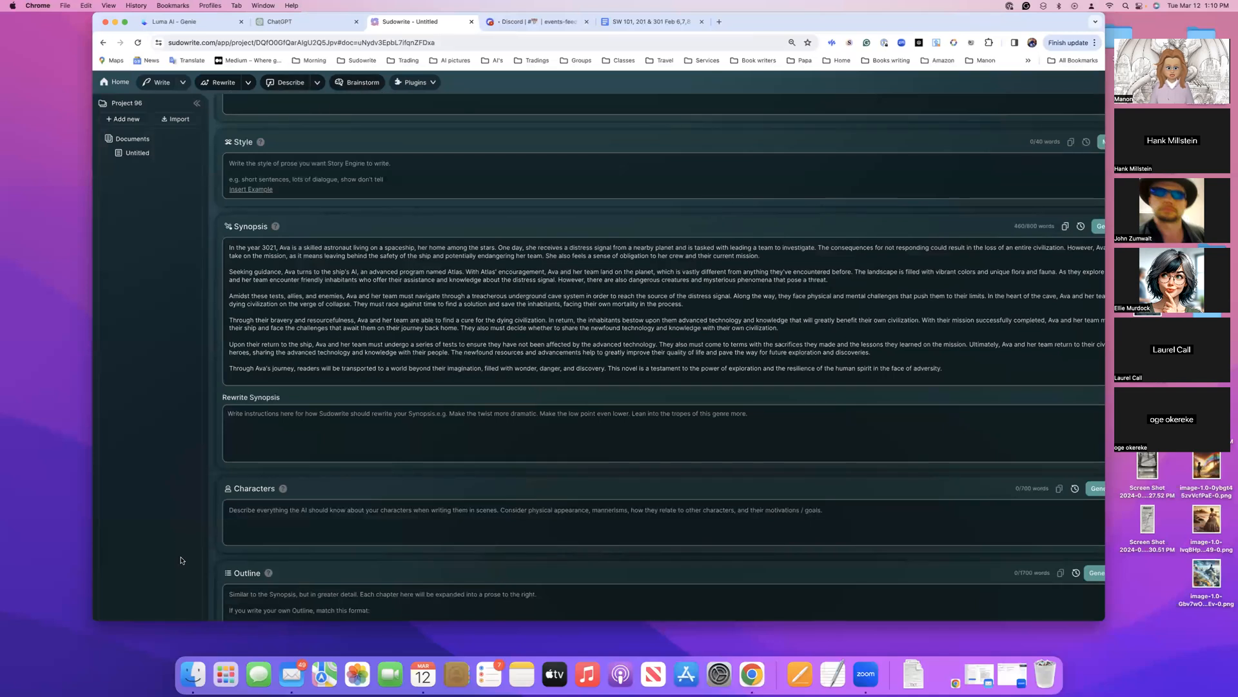
{"action": "scroll", "coordinate": [531, 447], "scroll_direction": "down", "scroll_amount": 3}
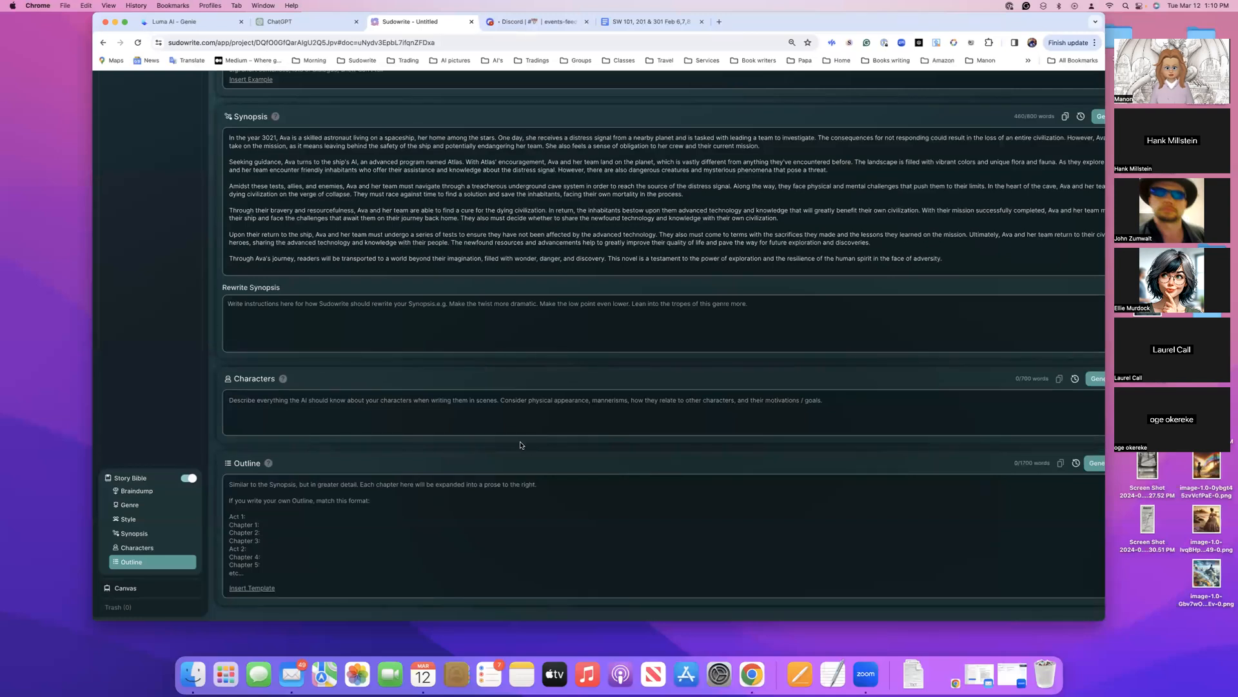
{"action": "scroll", "coordinate": [526, 445], "scroll_direction": "up", "scroll_amount": 10}
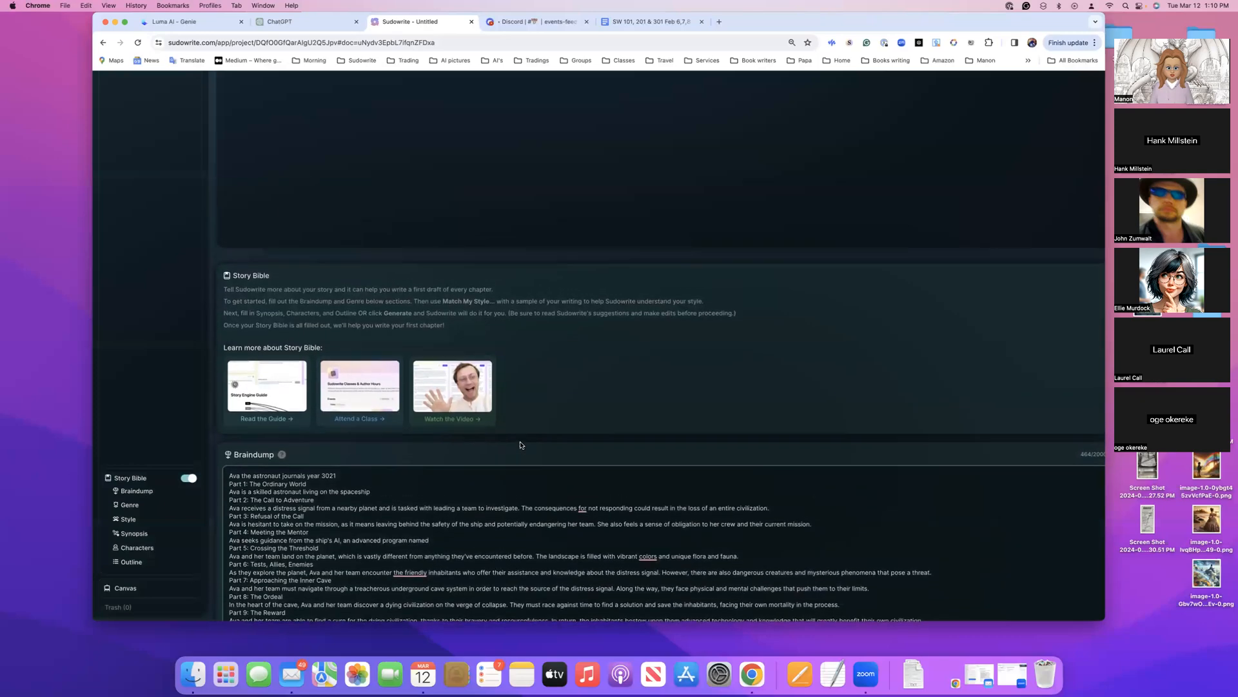
{"action": "scroll", "coordinate": [525, 426], "scroll_direction": "down", "scroll_amount": 5}
{"action": "scroll", "coordinate": [535, 400], "scroll_direction": "up", "scroll_amount": 2}
{"action": "scroll", "coordinate": [537, 392], "scroll_direction": "up", "scroll_amount": 9}
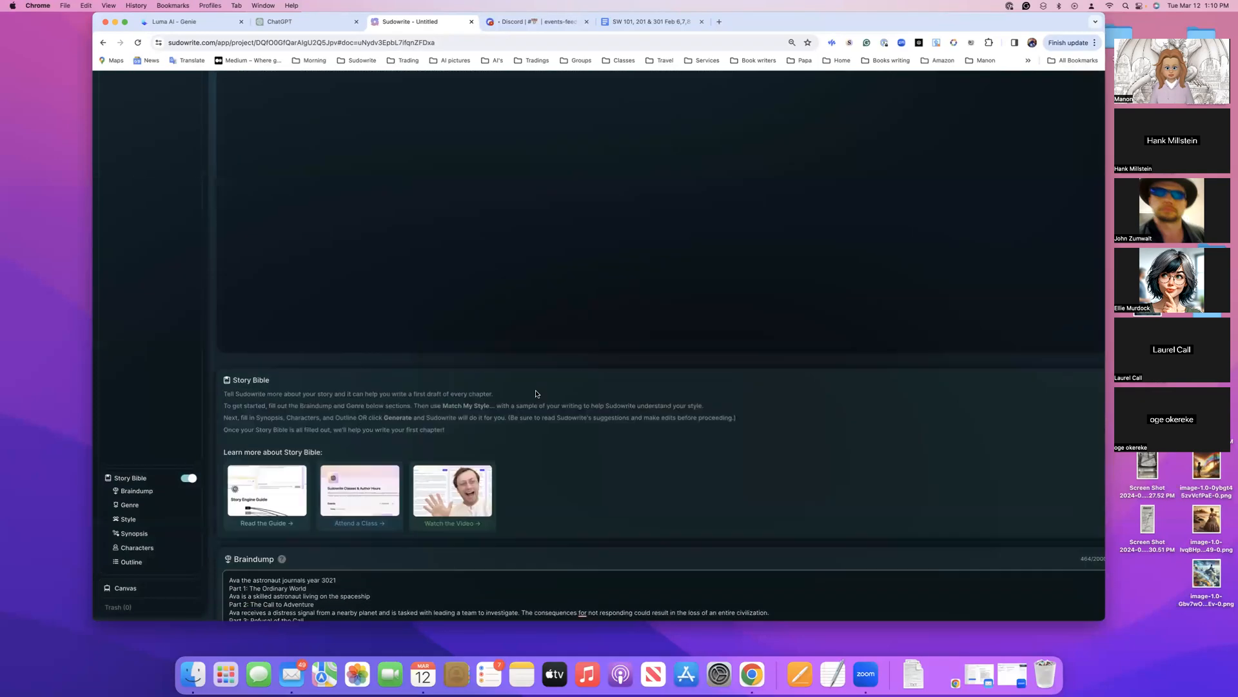
{"action": "scroll", "coordinate": [536, 395], "scroll_direction": "down", "scroll_amount": 12}
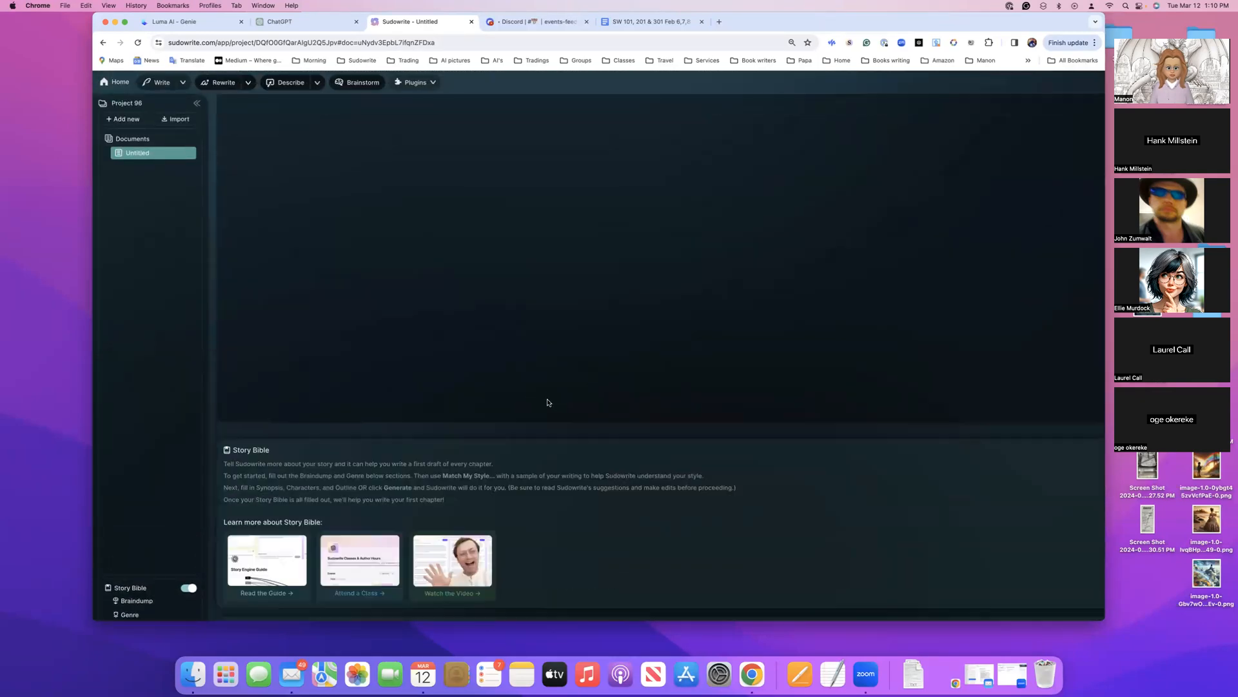
{"action": "scroll", "coordinate": [548, 402], "scroll_direction": "down", "scroll_amount": 1}
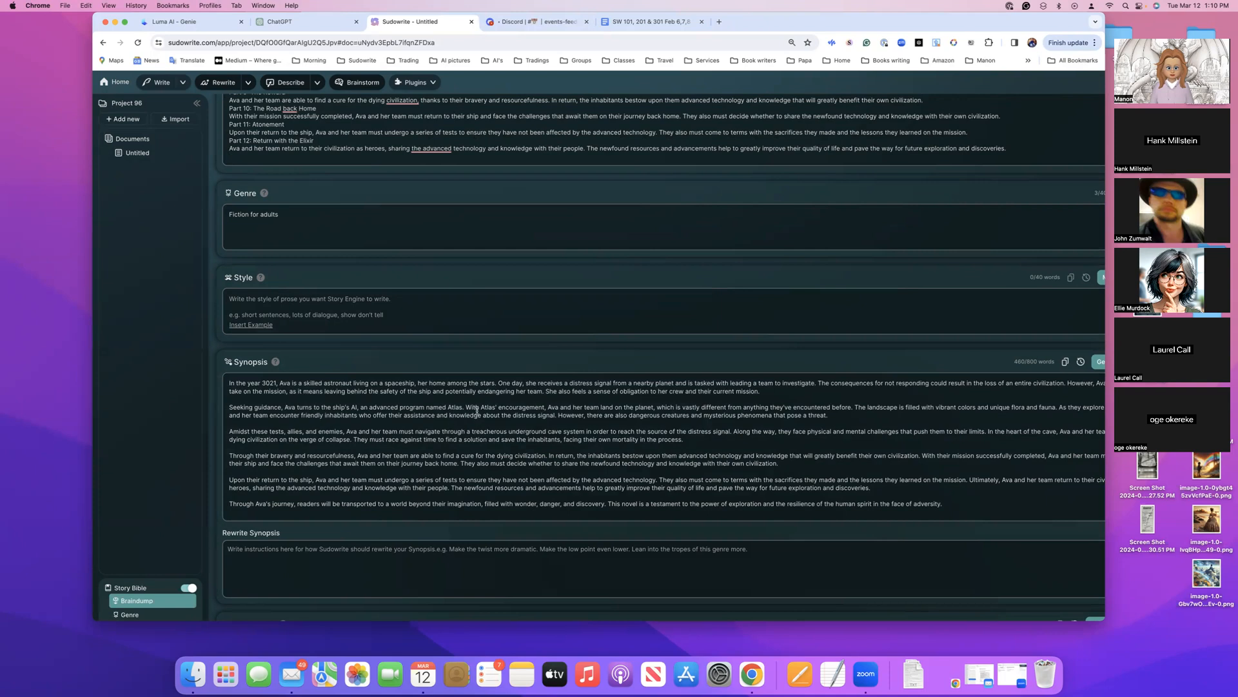
Examine the full width of the project page, from the document list across the Braindump to the History cards
{"action": "scroll", "coordinate": [476, 409], "scroll_direction": "right", "scroll_amount": 6}
{"action": "scroll", "coordinate": [476, 410], "scroll_direction": "up", "scroll_amount": 5}
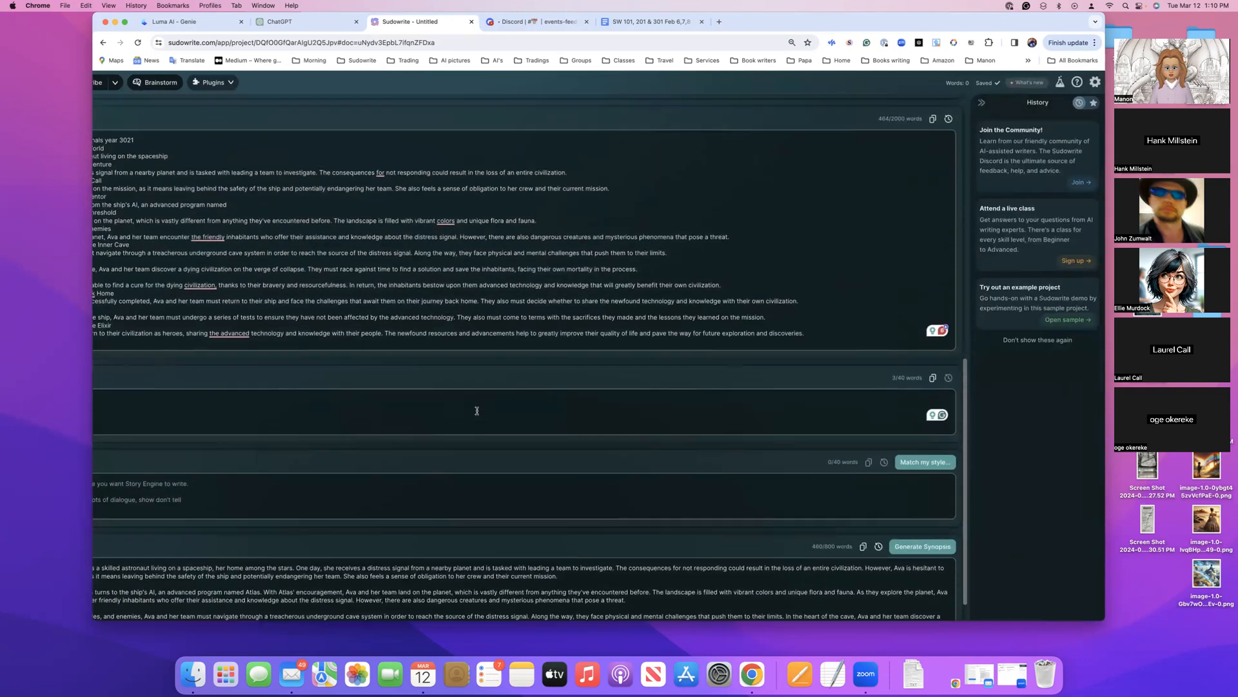
{"action": "scroll", "coordinate": [477, 410], "scroll_direction": "up", "scroll_amount": 1}
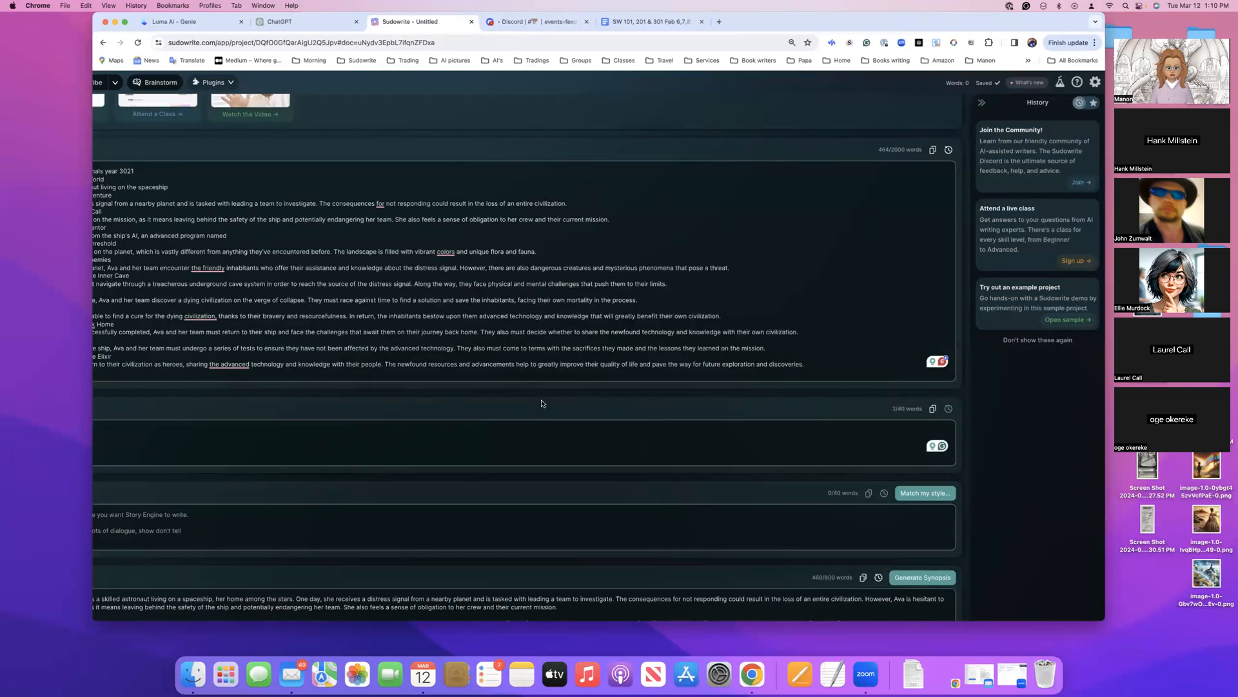
{"action": "scroll", "coordinate": [541, 404], "scroll_direction": "up", "scroll_amount": 4}
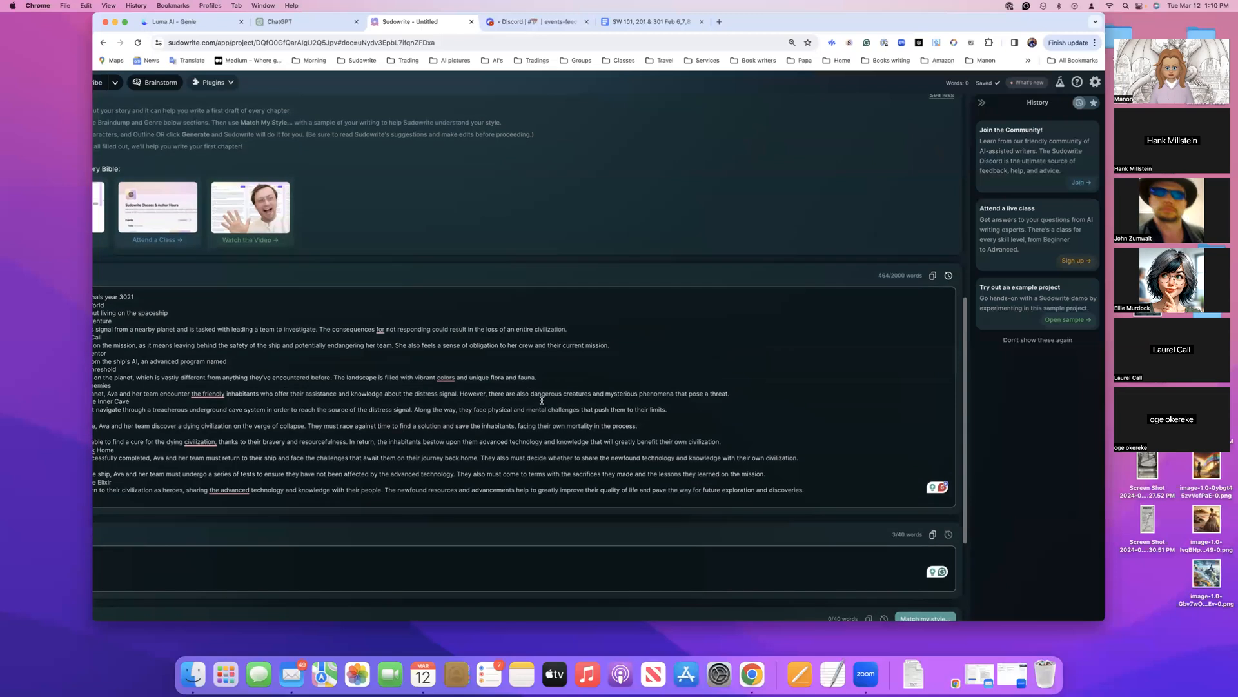
{"action": "scroll", "coordinate": [541, 402], "scroll_direction": "left", "scroll_amount": 3}
{"action": "scroll", "coordinate": [542, 400], "scroll_direction": "right", "scroll_amount": 1}
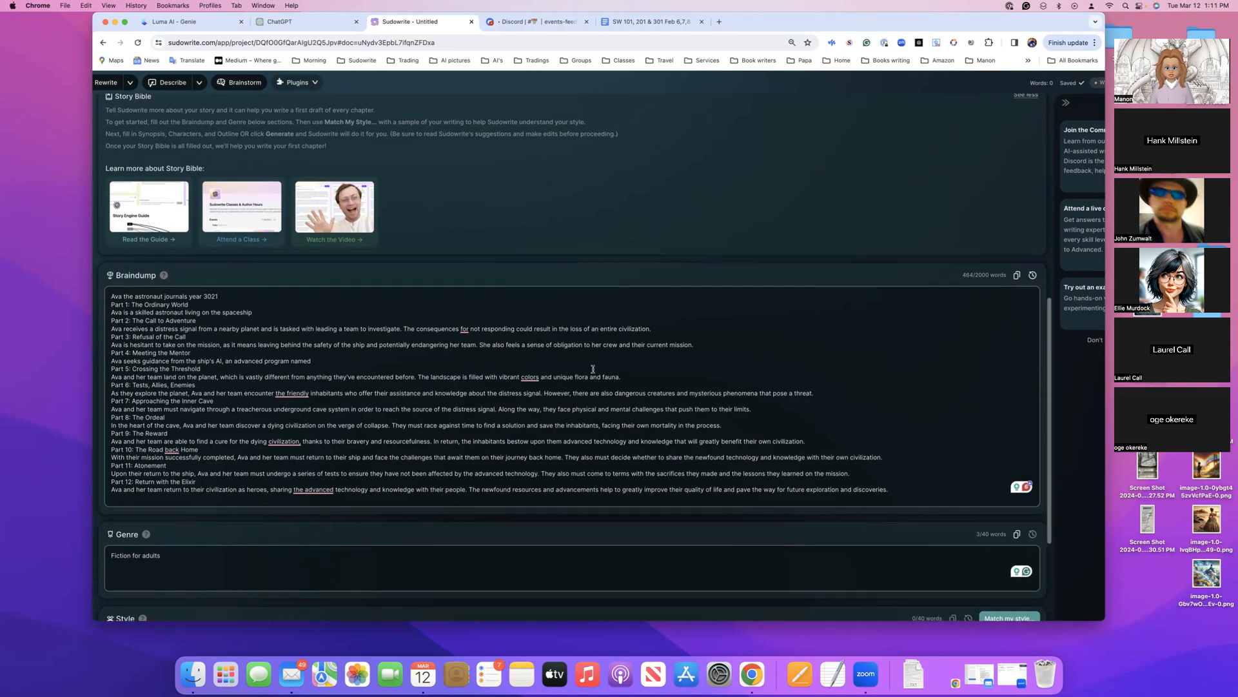
{"action": "scroll", "coordinate": [592, 369], "scroll_direction": "left", "scroll_amount": 2}
{"action": "scroll", "coordinate": [593, 369], "scroll_direction": "left", "scroll_amount": 3}
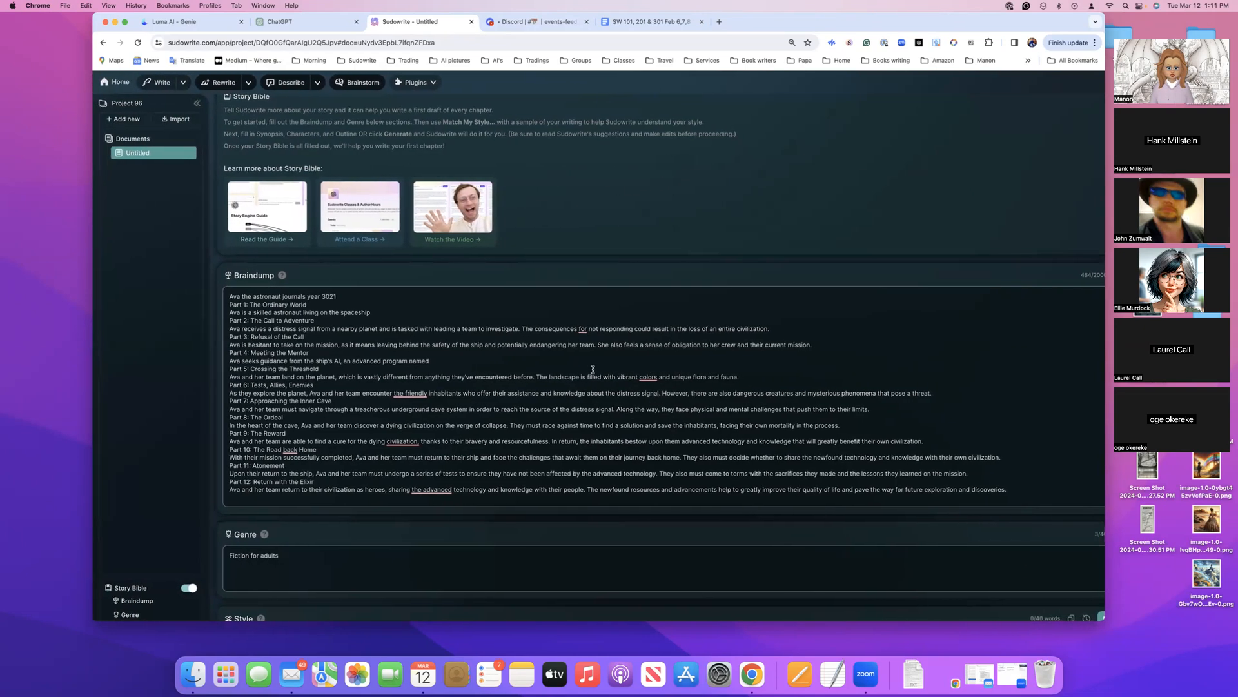
{"action": "scroll", "coordinate": [594, 370], "scroll_direction": "up", "scroll_amount": 3}
{"action": "scroll", "coordinate": [593, 371], "scroll_direction": "down", "scroll_amount": 3}
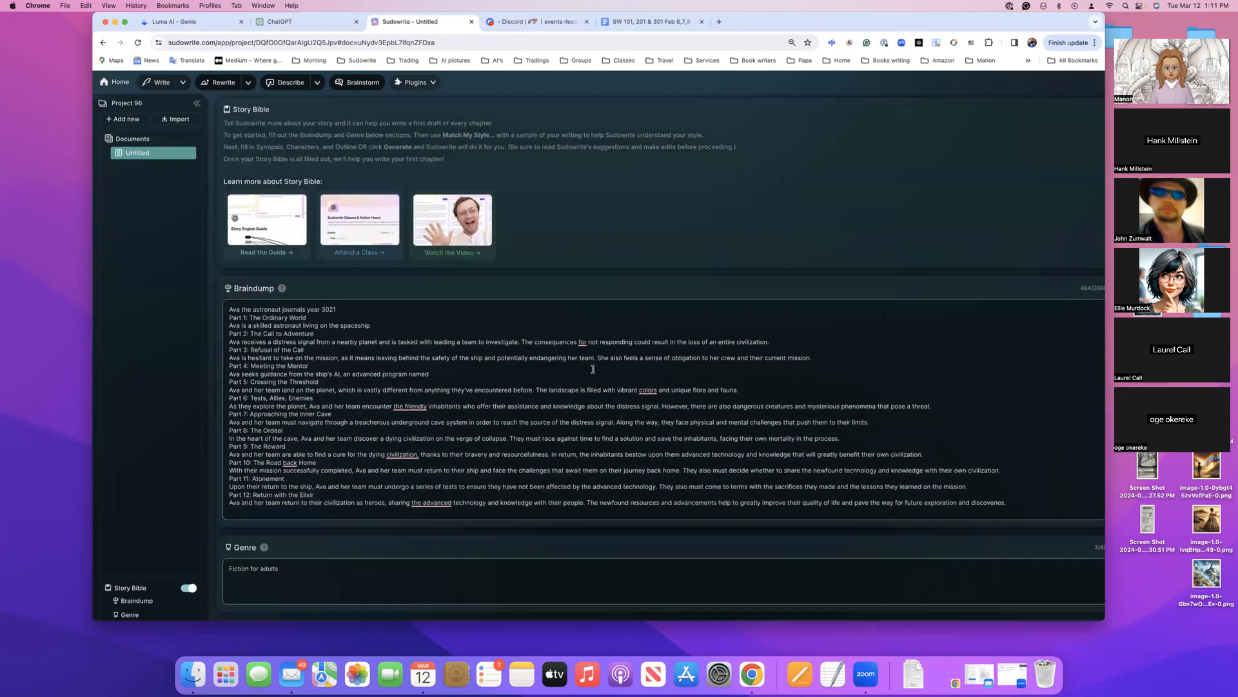